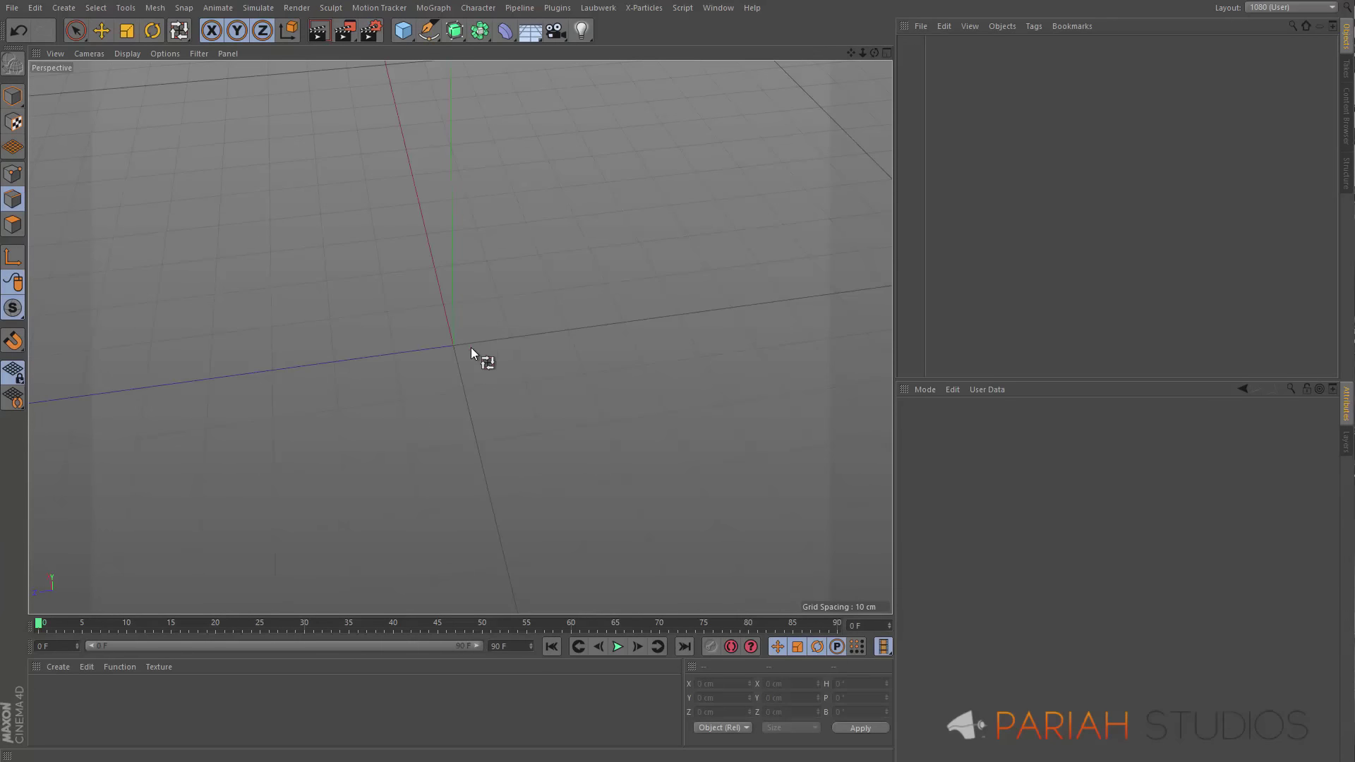
# Add a Disc primitive to the empty scene
pyautogui.keyDown('alt'); pyautogui.moveTo(471, 347); pyautogui.dragTo(252, 192); pyautogui.keyUp('alt')
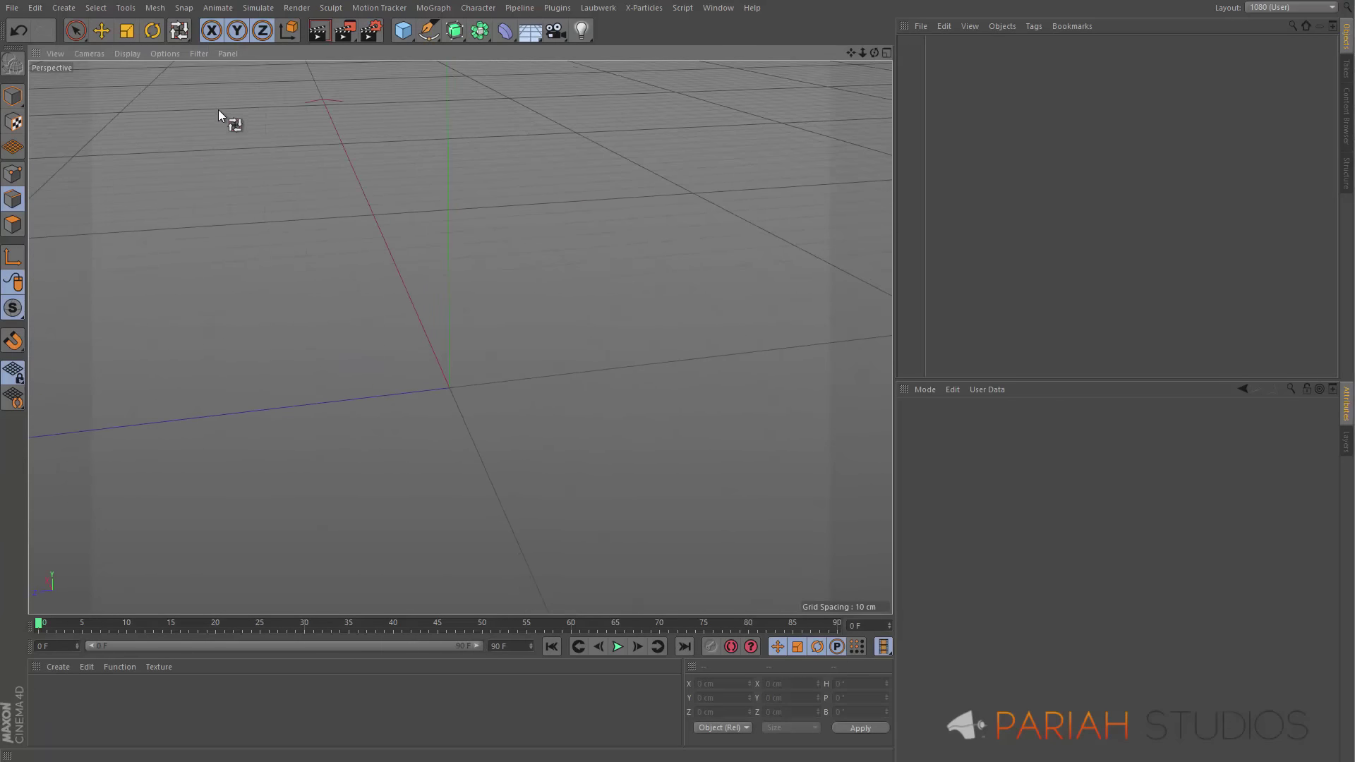
pyautogui.click(12, 96)
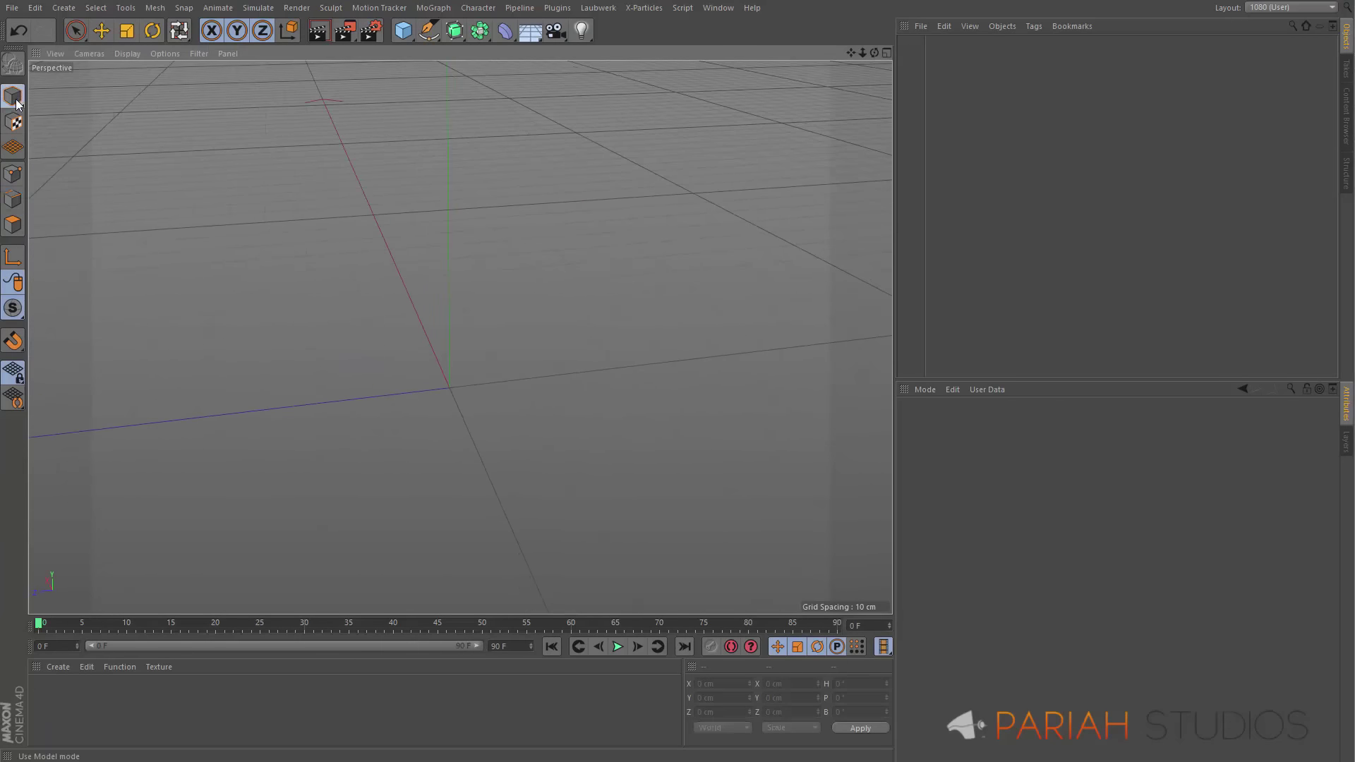
pyautogui.click(405, 35)
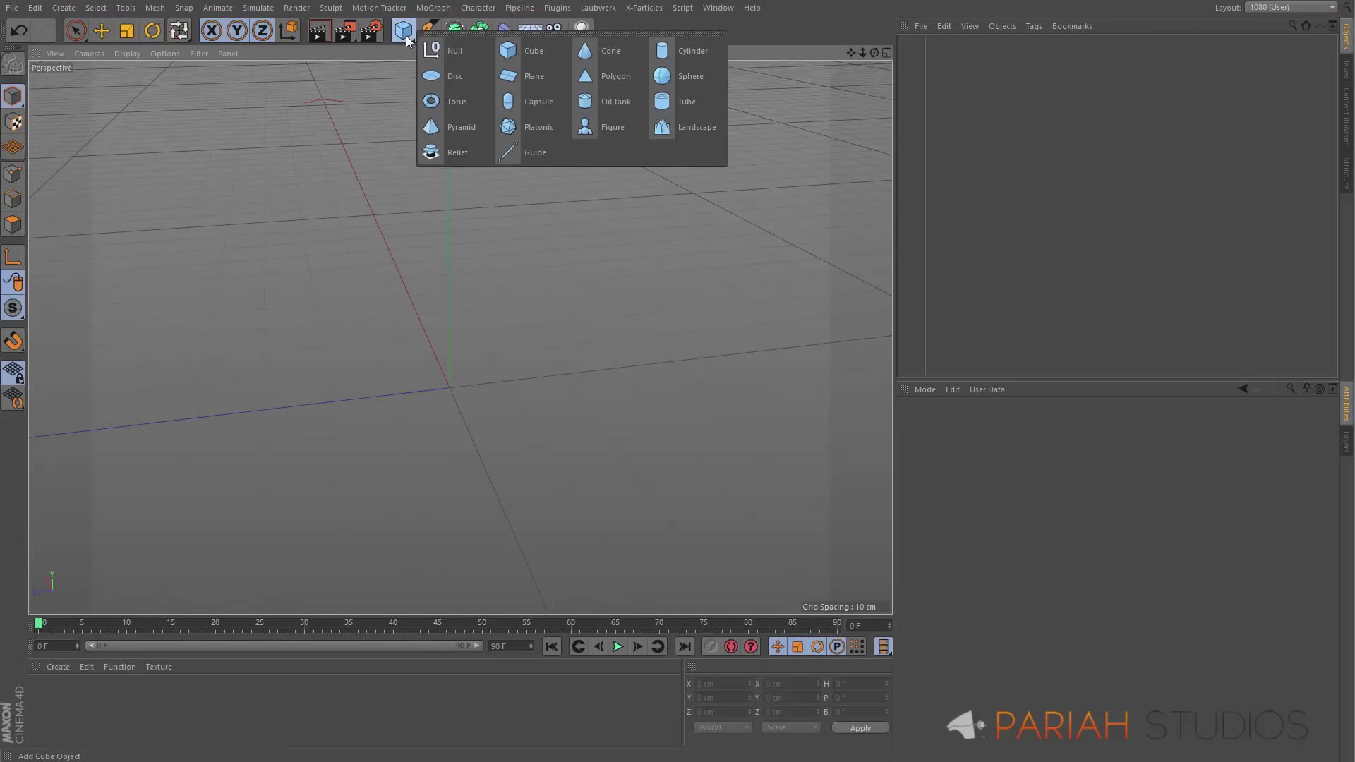
pyautogui.click(453, 78)
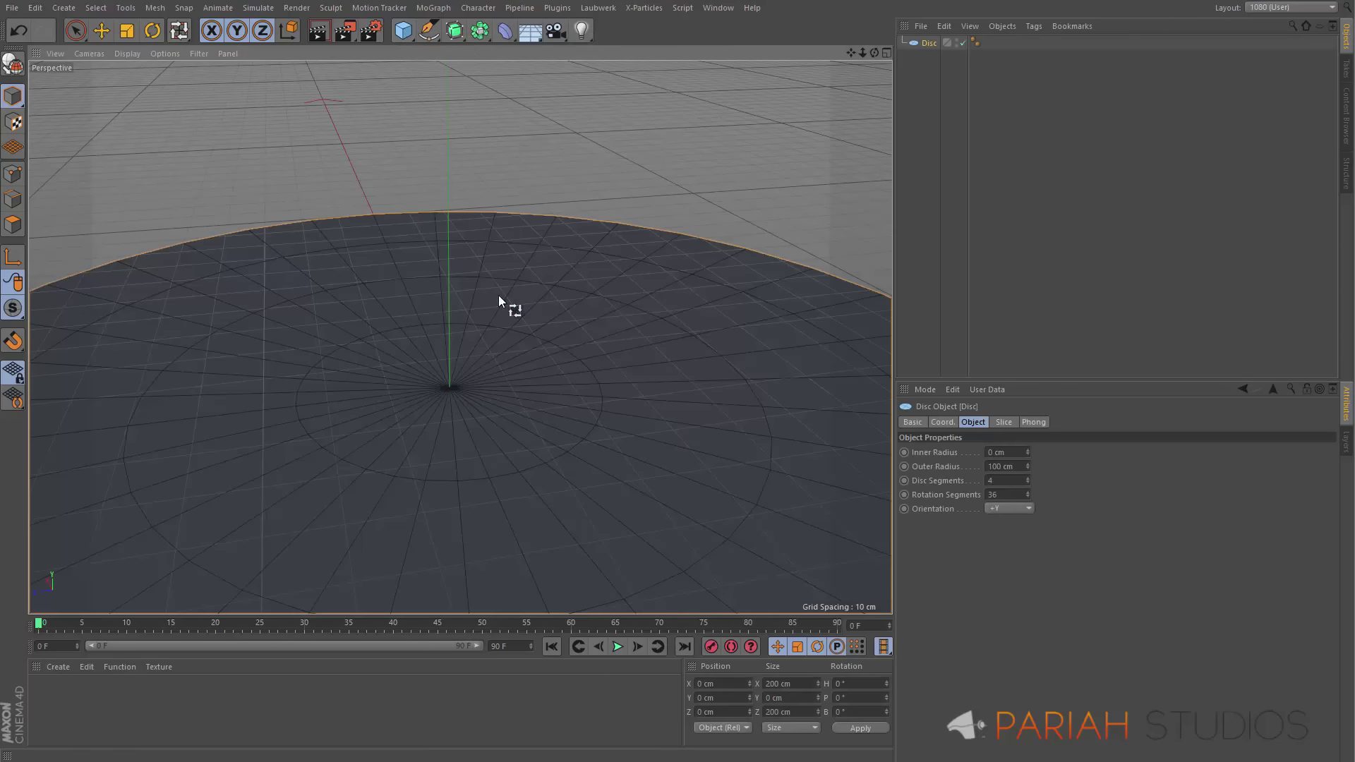
# Set the disc's outer radius to 45 cm
pyautogui.scroll(-5, 495, 367)
pyautogui.keyDown('alt'); pyautogui.moveTo(480, 369); pyautogui.dragTo(477, 338, button='middle'); pyautogui.keyUp('alt')
pyautogui.keyDown('alt'); pyautogui.moveTo(480, 339); pyautogui.dragTo(484, 407); pyautogui.keyUp('alt')
pyautogui.keyDown('alt'); pyautogui.moveTo(475, 342); pyautogui.dragTo(478, 355, button='middle'); pyautogui.keyUp('alt')
pyautogui.keyDown('alt'); pyautogui.moveTo(479, 356); pyautogui.dragTo(520, 332); pyautogui.keyUp('alt')
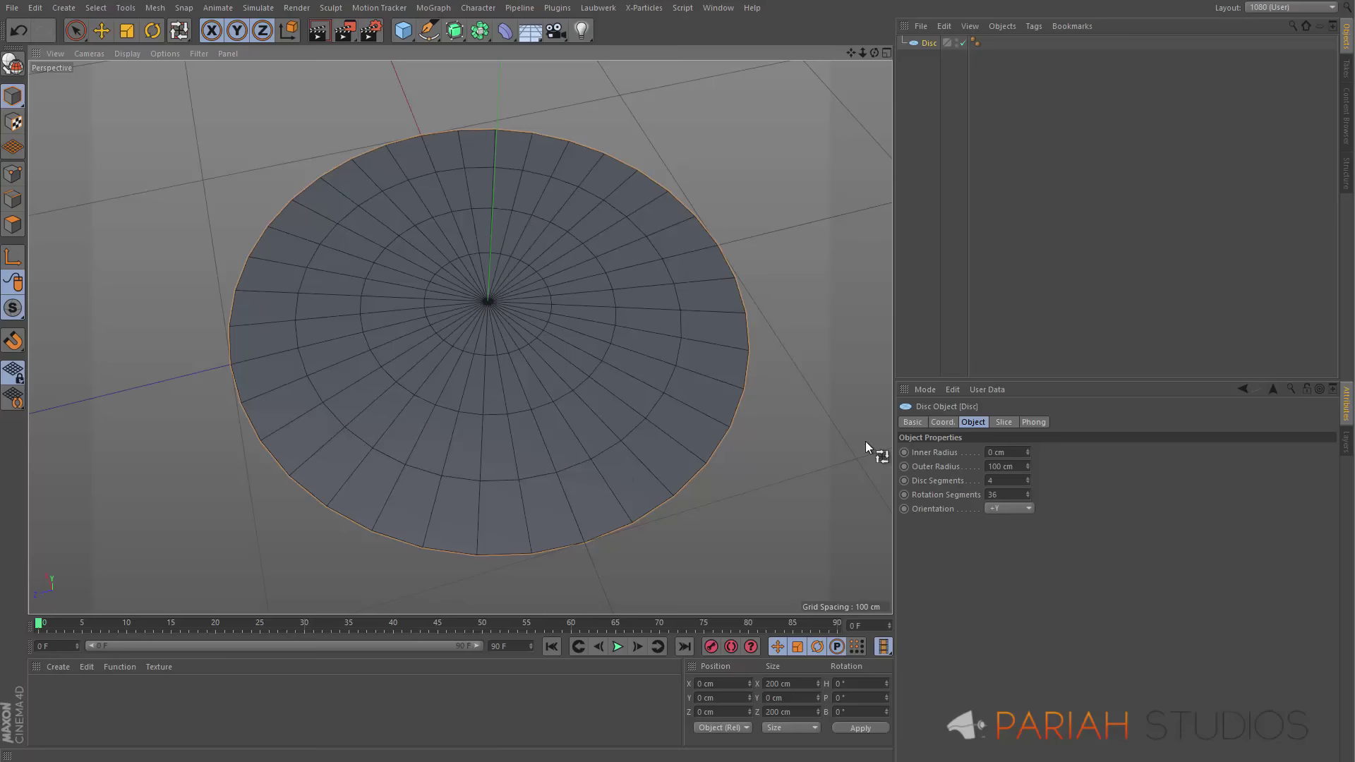
pyautogui.click(1016, 466)
pyautogui.write('45')
pyautogui.press('Return')
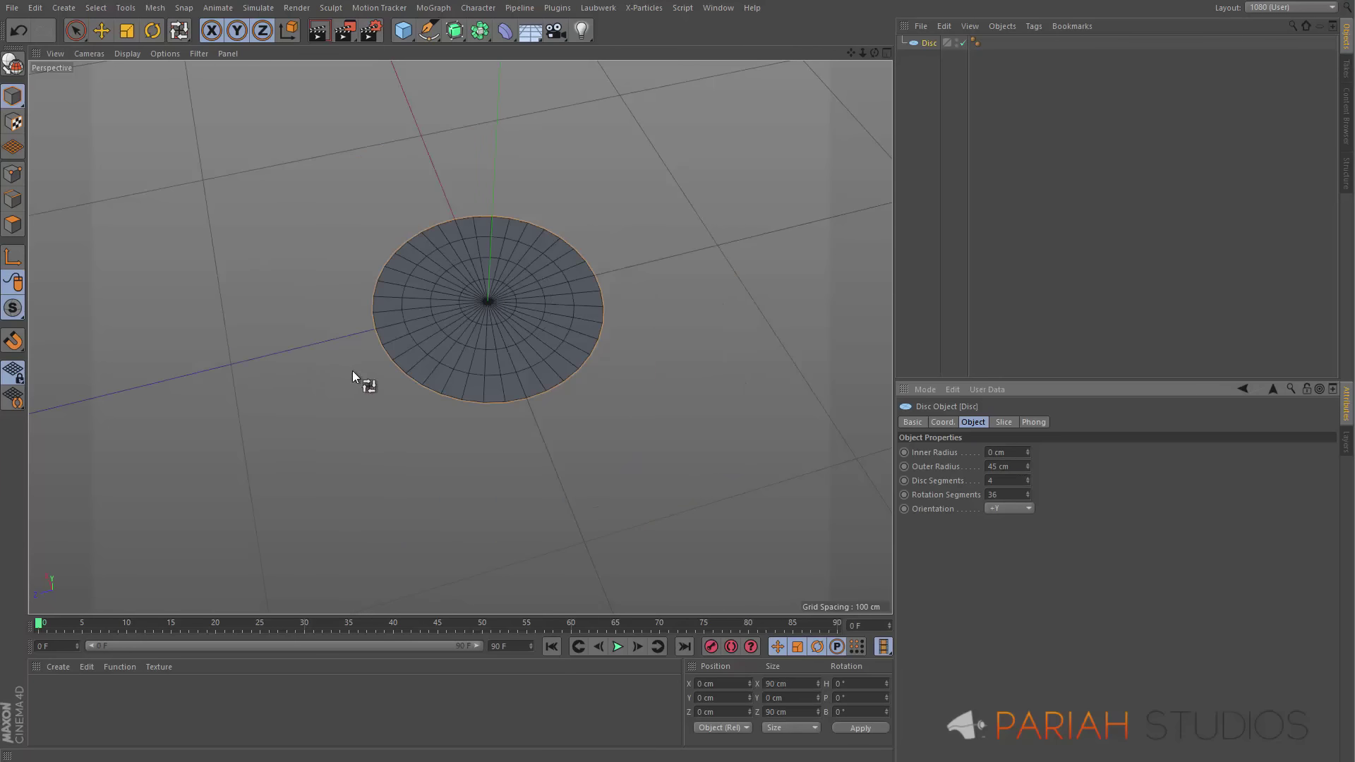
# Reduce the disc to 1 disc segment and 5 rotation segments so it forms a pentagon
pyautogui.click(1028, 483)
pyautogui.click(1029, 483)
pyautogui.click(999, 495)
pyautogui.press('Return')
pyautogui.keyDown('alt'); pyautogui.moveTo(478, 305); pyautogui.dragTo(518, 286, button='right'); pyautogui.keyUp('alt')
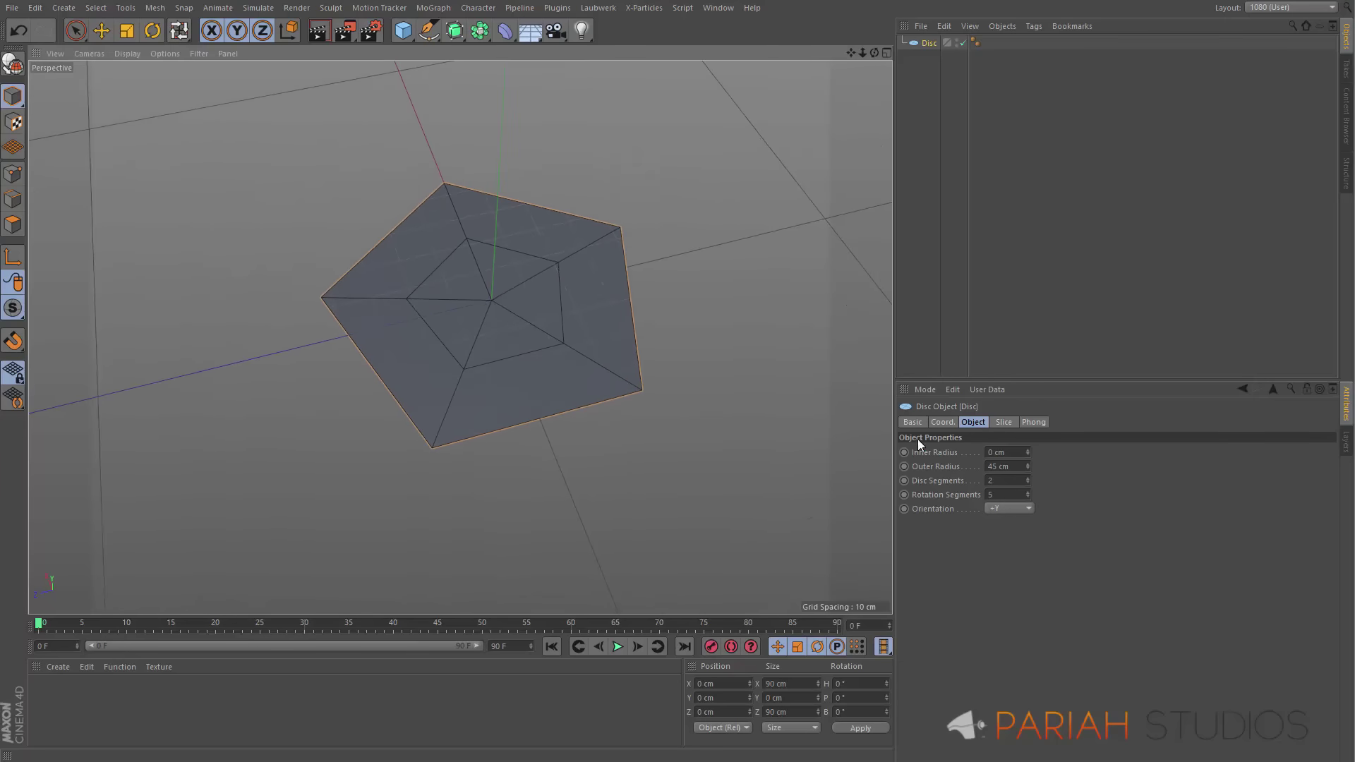
pyautogui.click(1028, 482)
pyautogui.moveTo(509, 299)
pyautogui.keyDown('alt'); pyautogui.mouseDown(button='right')
pyautogui.moveTo(529, 298)
pyautogui.moveTo(519, 289)
pyautogui.mouseUp(button='right'); pyautogui.keyUp('alt')
pyautogui.keyDown('alt'); pyautogui.moveTo(498, 299); pyautogui.dragTo(485, 329); pyautogui.keyUp('alt')
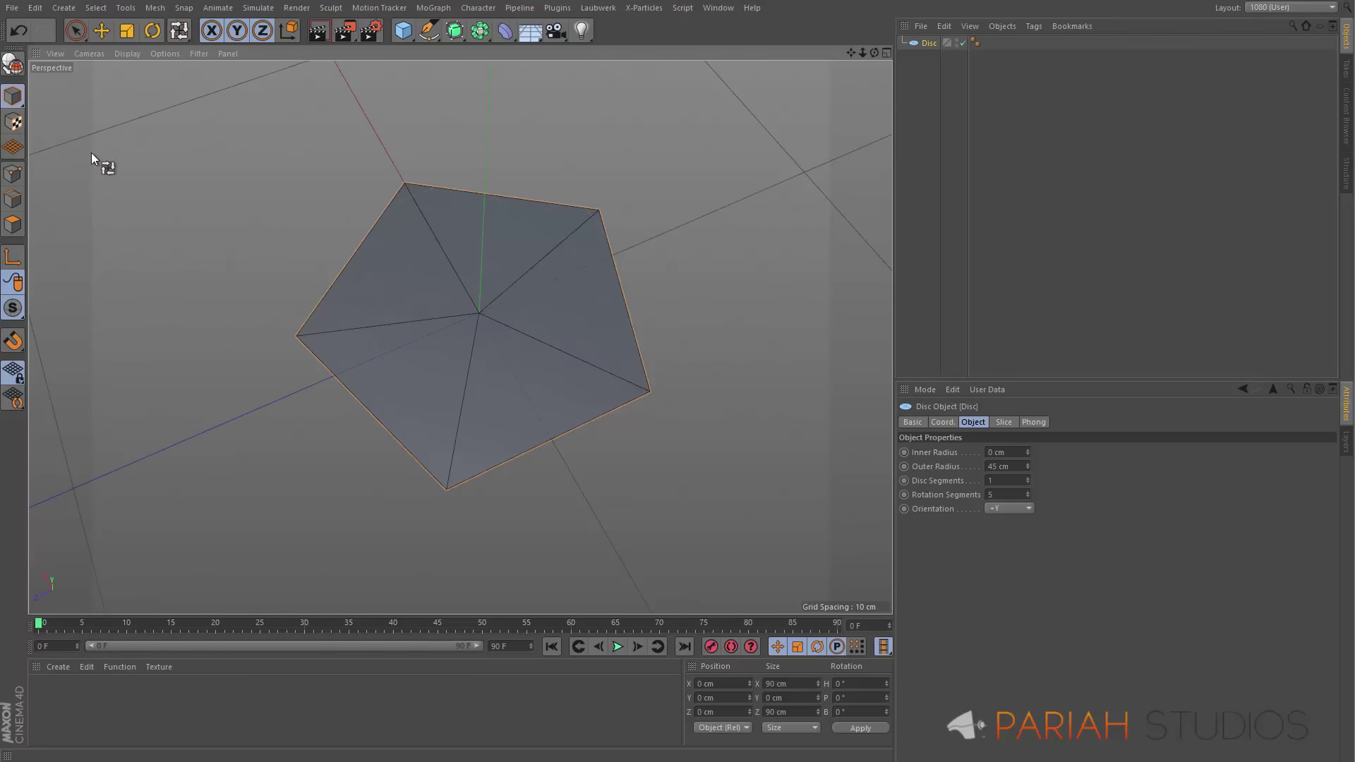
# Make the disc editable and select the five edges running from its center to the corners
pyautogui.click(14, 65)
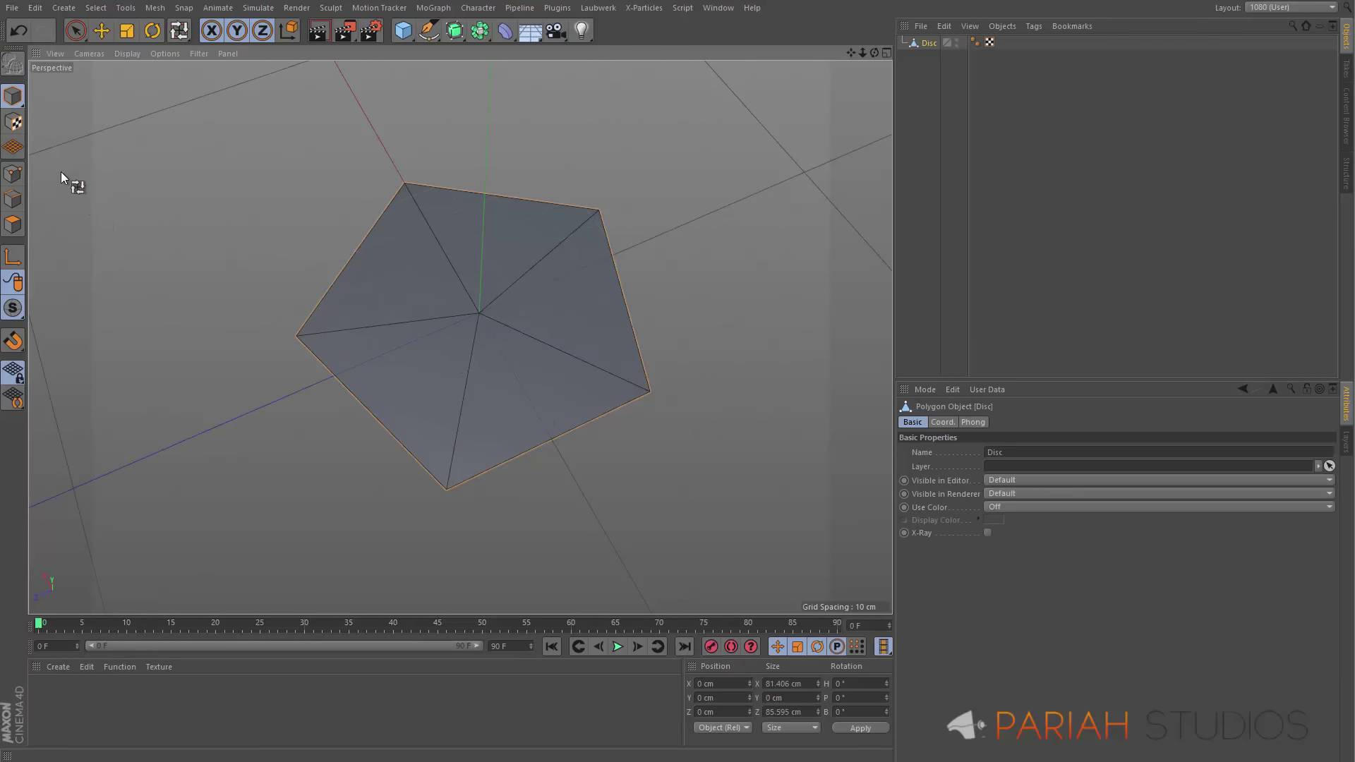
pyautogui.click(13, 199)
pyautogui.press('9')
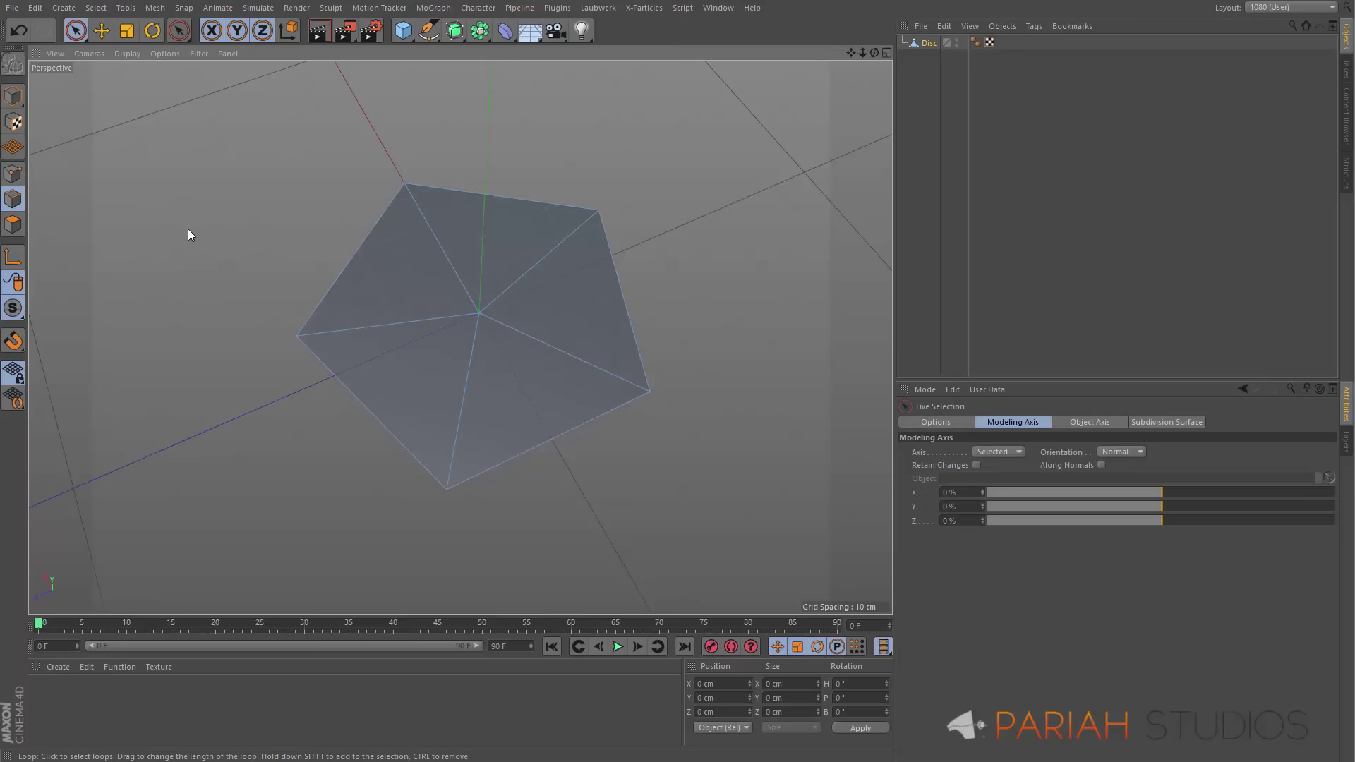
pyautogui.moveTo(447, 285)
pyautogui.mouseDown()
pyautogui.moveTo(470, 383)
pyautogui.moveTo(412, 303)
pyautogui.moveTo(532, 359)
pyautogui.moveTo(417, 302)
pyautogui.moveTo(393, 238)
pyautogui.mouseUp()
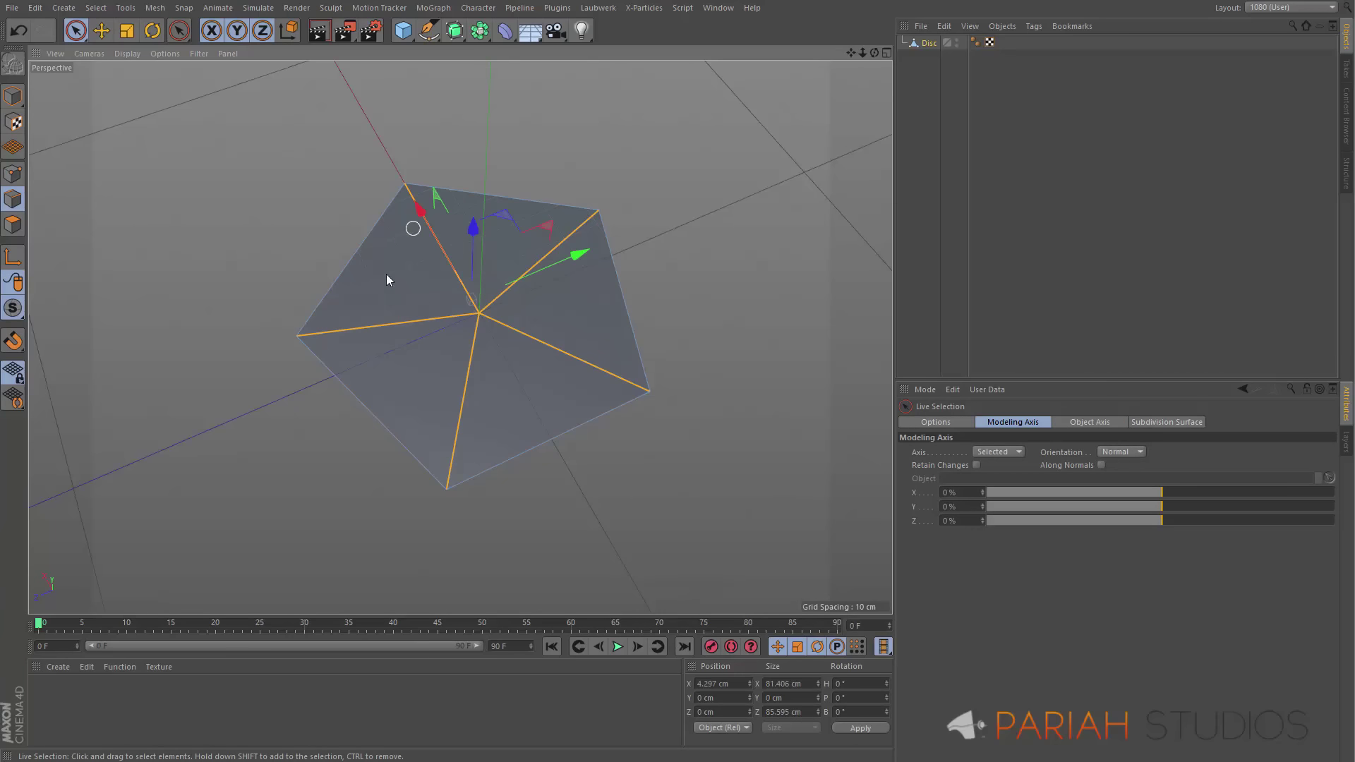
# Bevel the five selected spoke edges with an offset of about 2 cm
pyautogui.rightClick(531, 145)
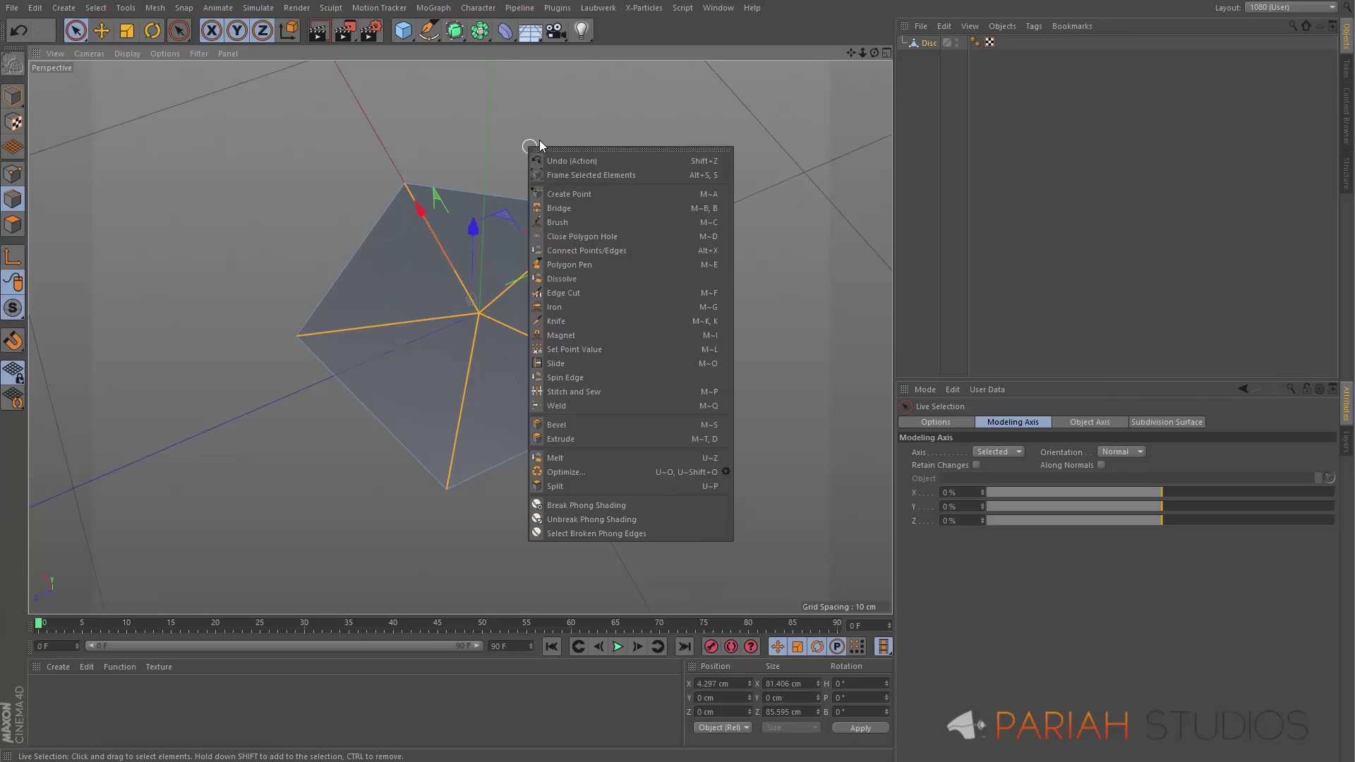
pyautogui.click(586, 425)
pyautogui.moveTo(587, 524); pyautogui.dragTo(592, 526)
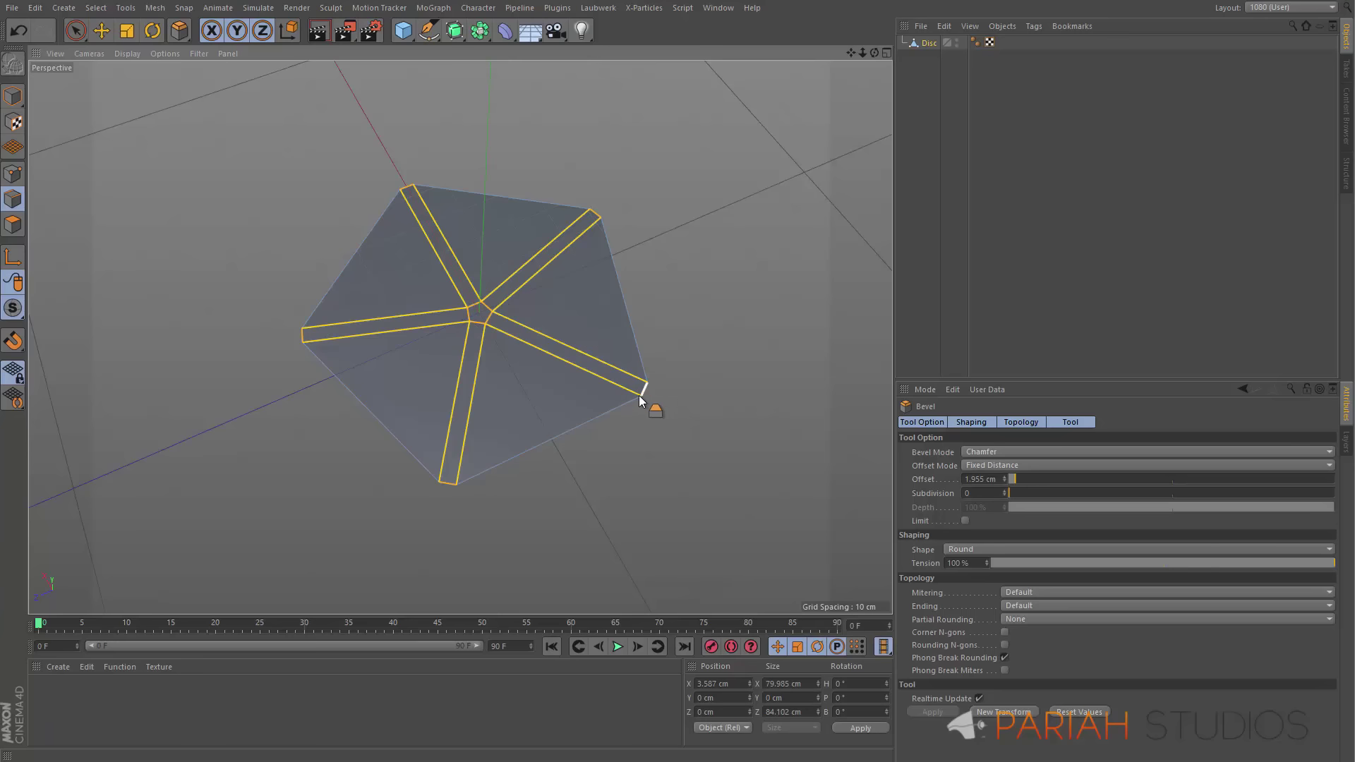
# Delete the five triangular polygons between the beveled spokes, leaving a five-armed star
pyautogui.press('space')
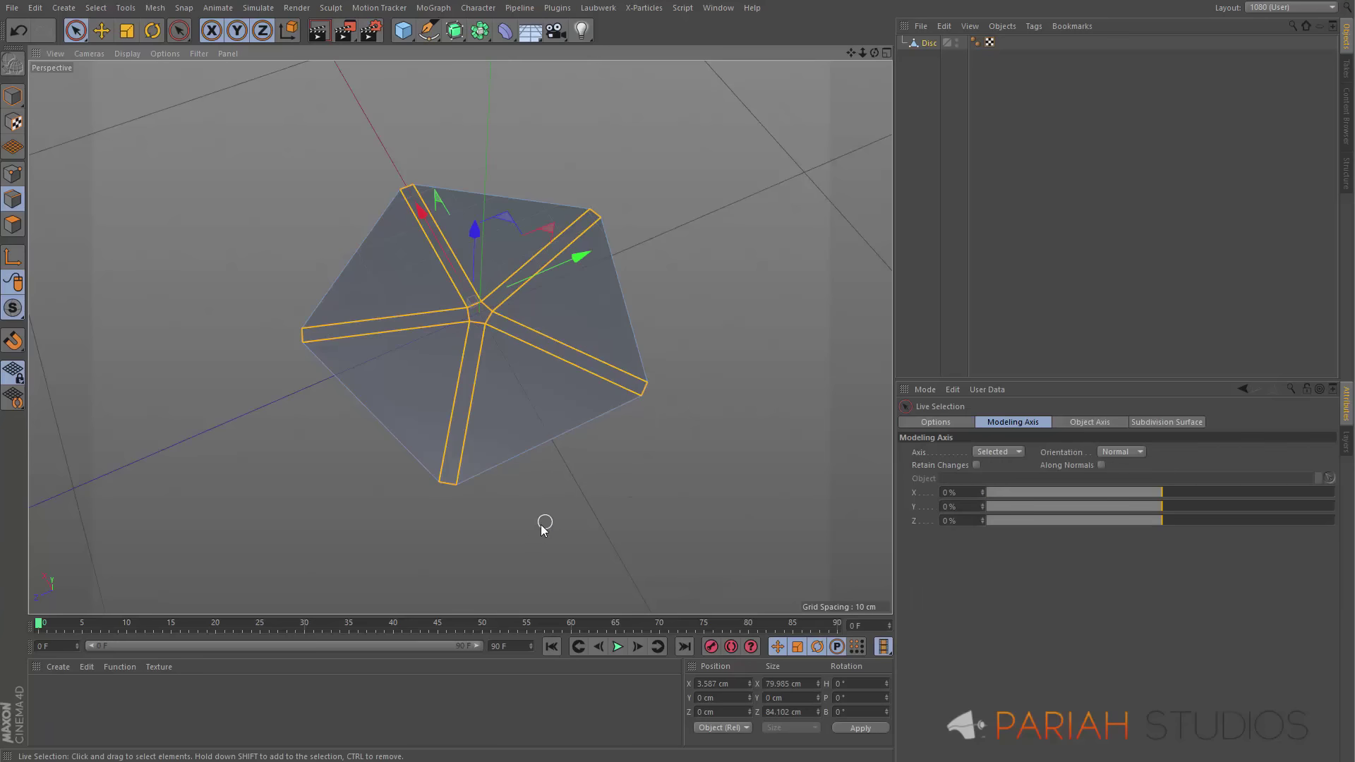
pyautogui.click(12, 225)
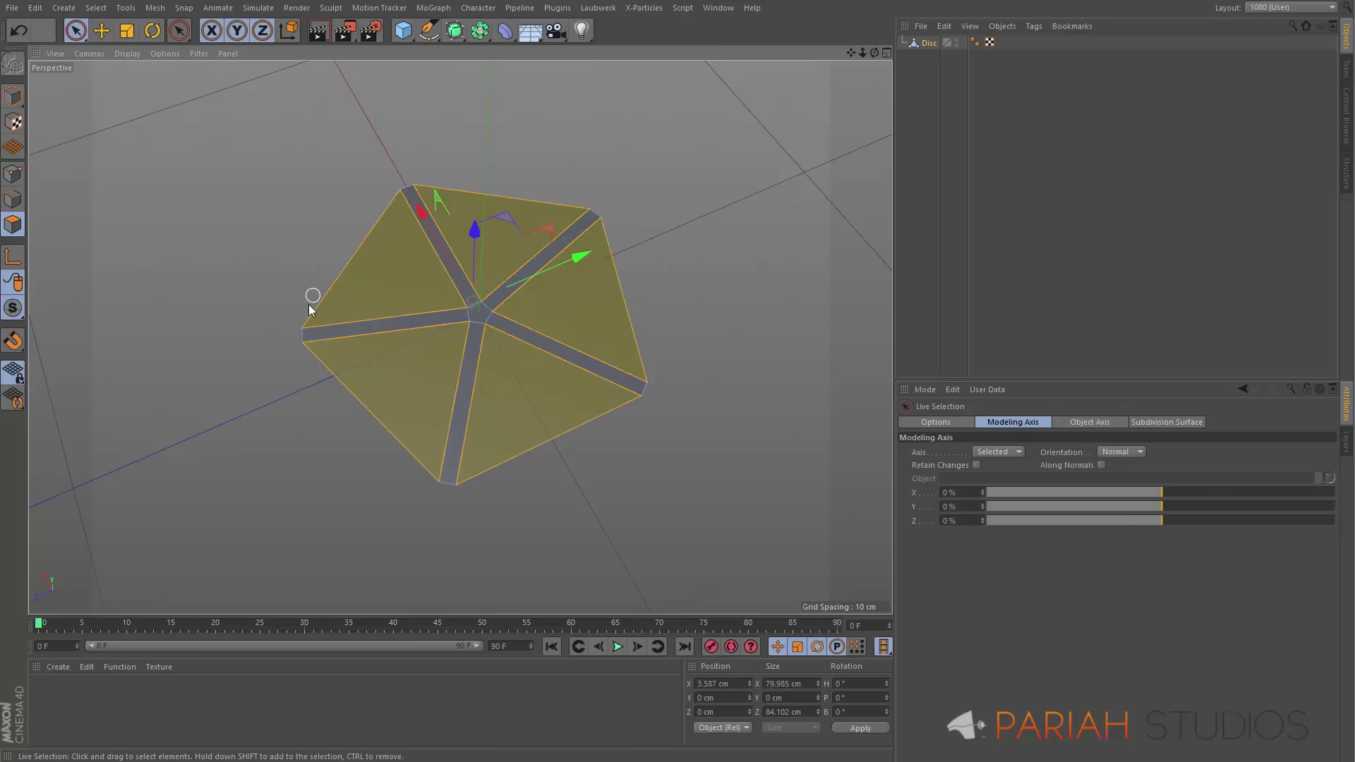
pyautogui.press('Delete')
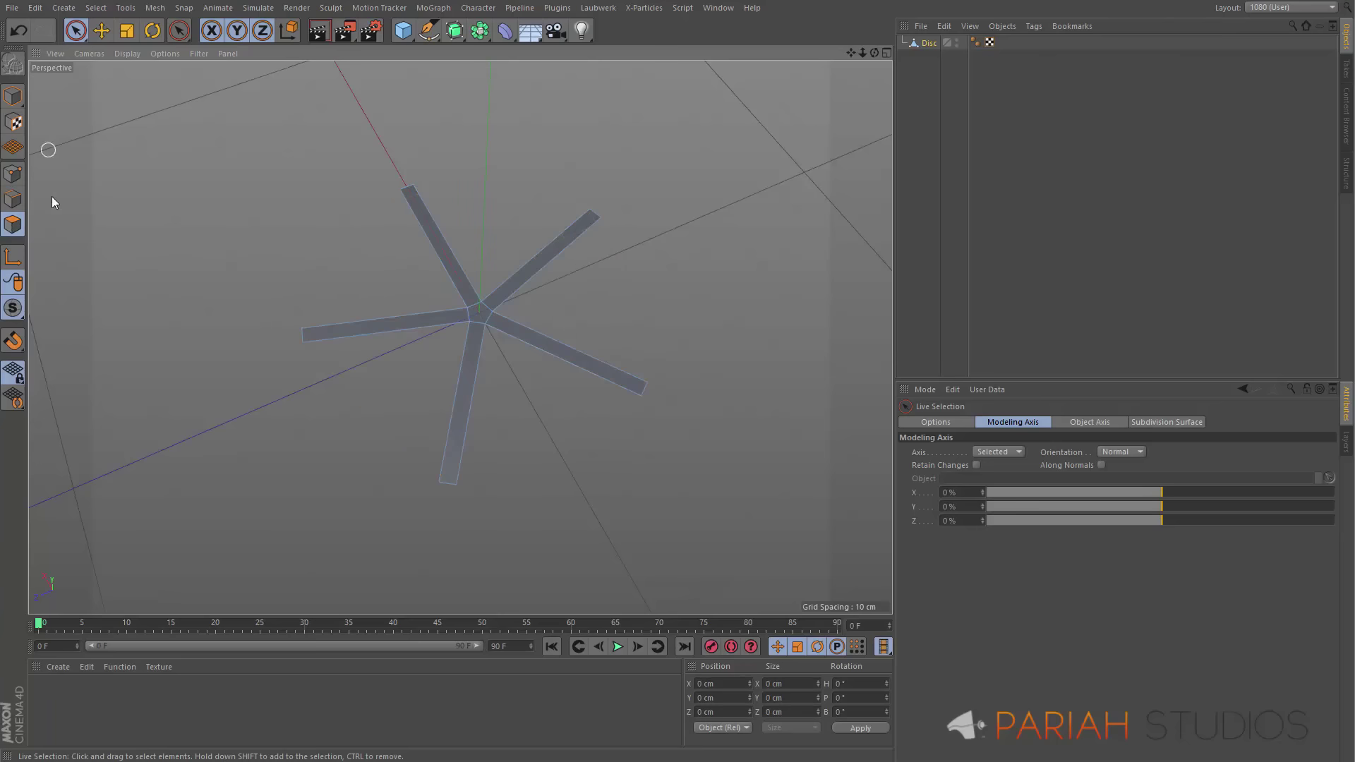
# Scale up the central pentagon polygon uniformly to about 13.8 by 14.5 cm, leaving the arm tips in place
pyautogui.click(480, 314)
pyautogui.press('t')
pyautogui.moveTo(530, 391); pyautogui.dragTo(824, 219)
pyautogui.hotkey('ctrl', 'z')
pyautogui.press('y')
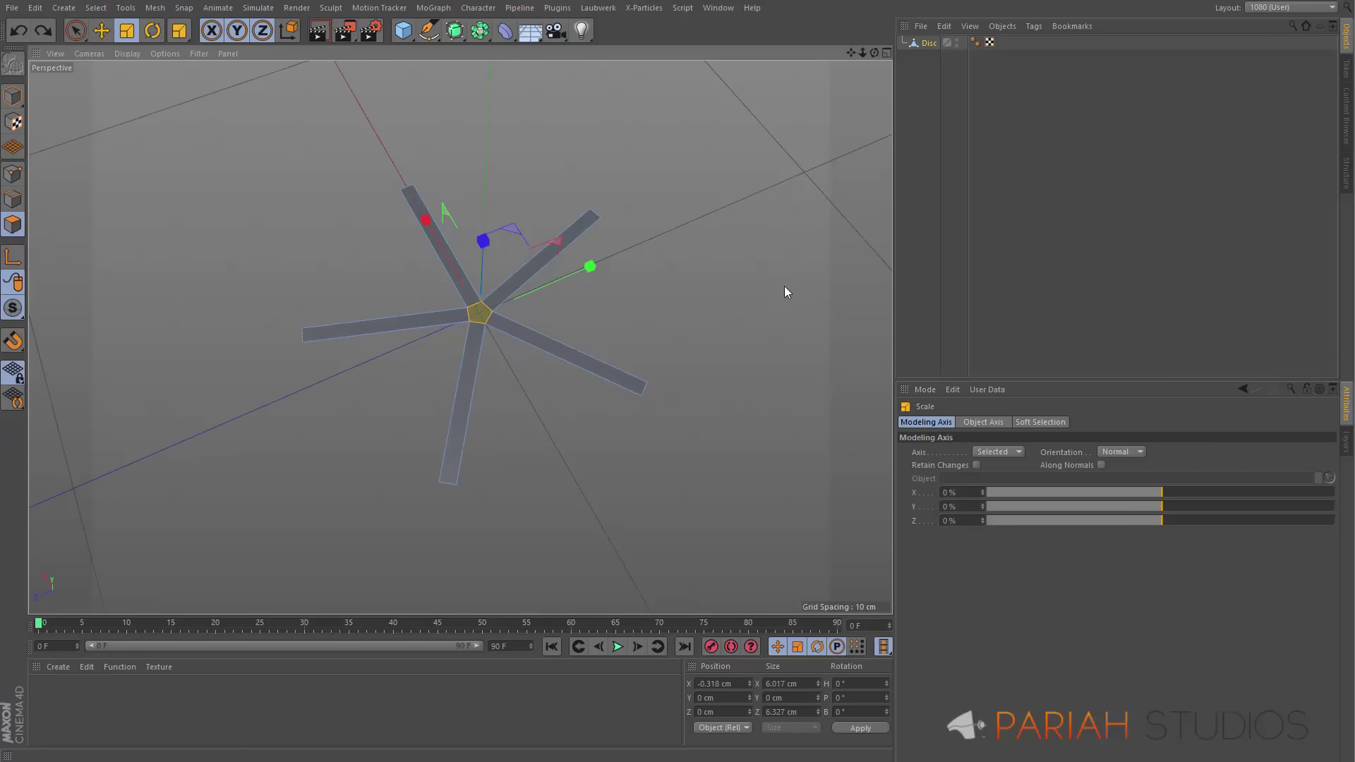
pyautogui.click(547, 229)
pyautogui.click(477, 314)
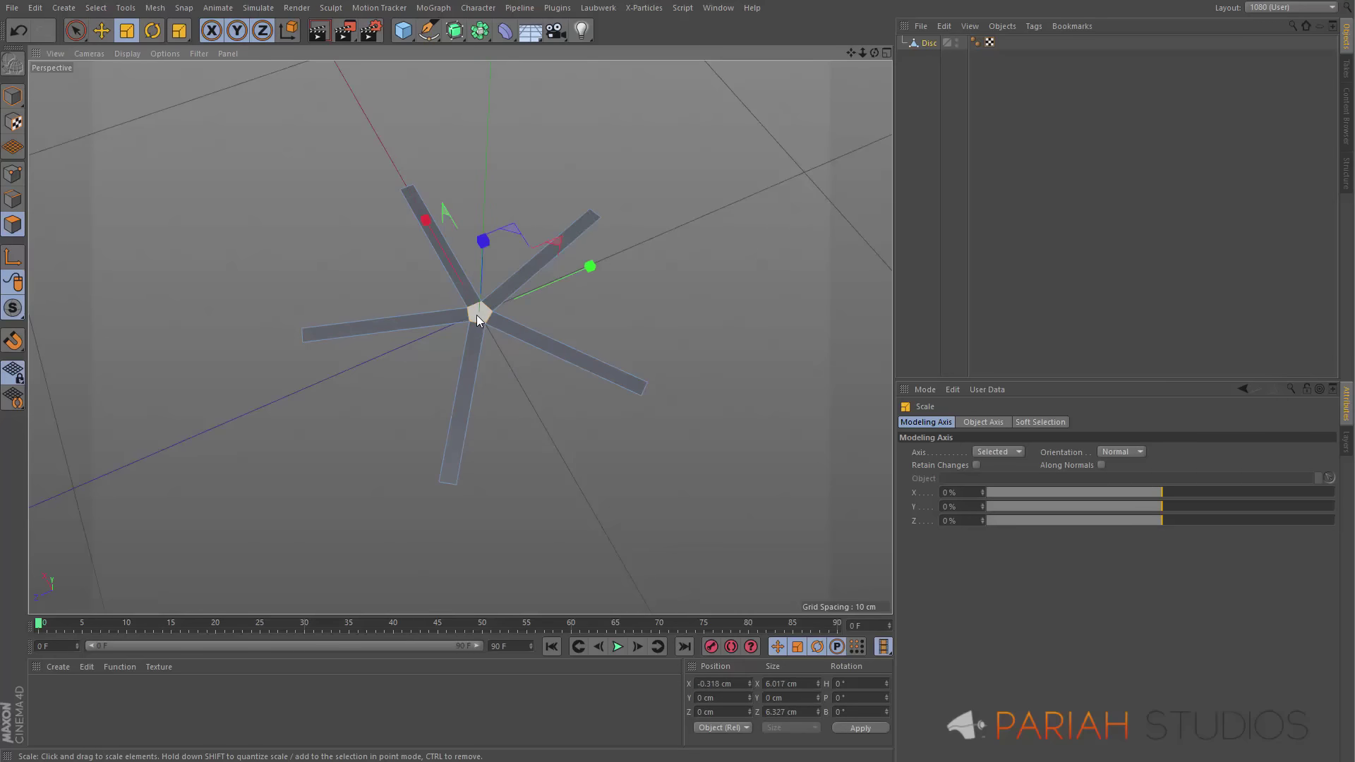
pyautogui.moveTo(511, 228); pyautogui.dragTo(610, 156)
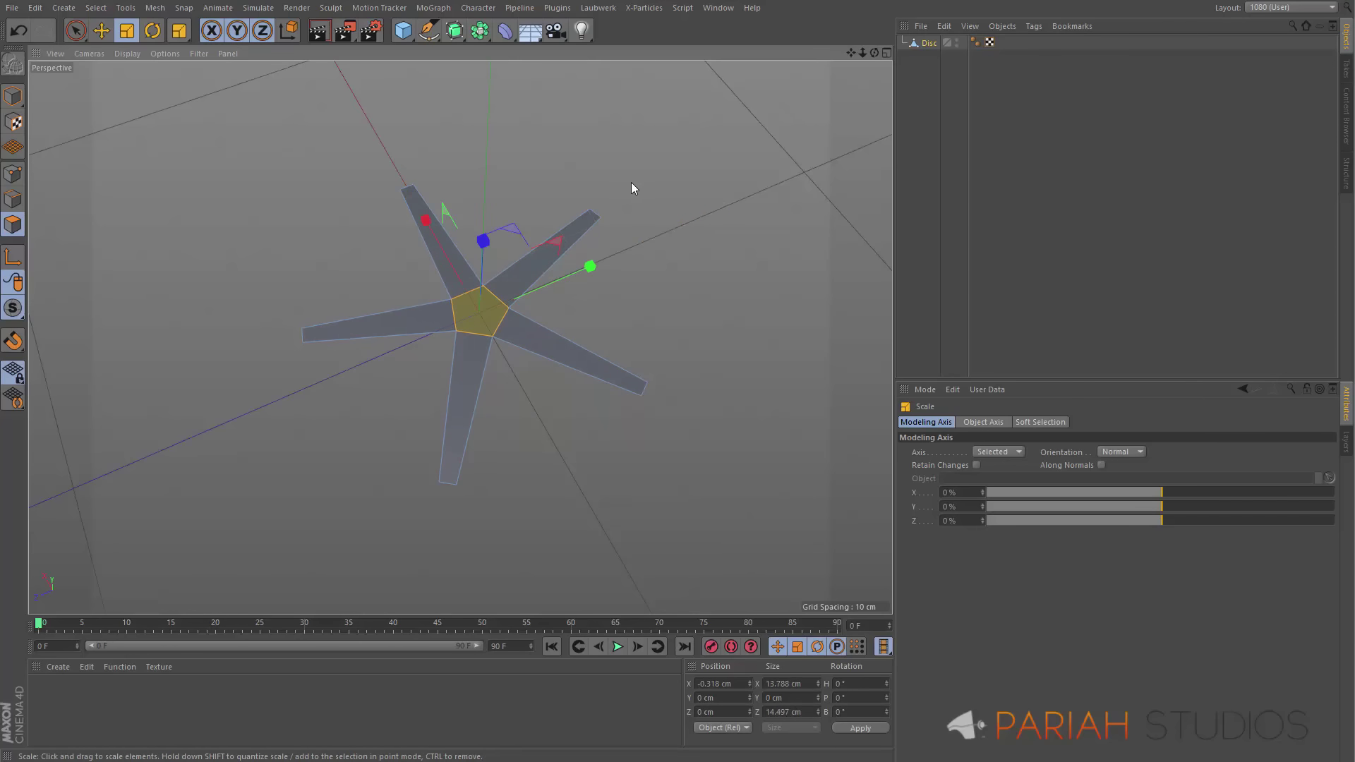
pyautogui.click(315, 243)
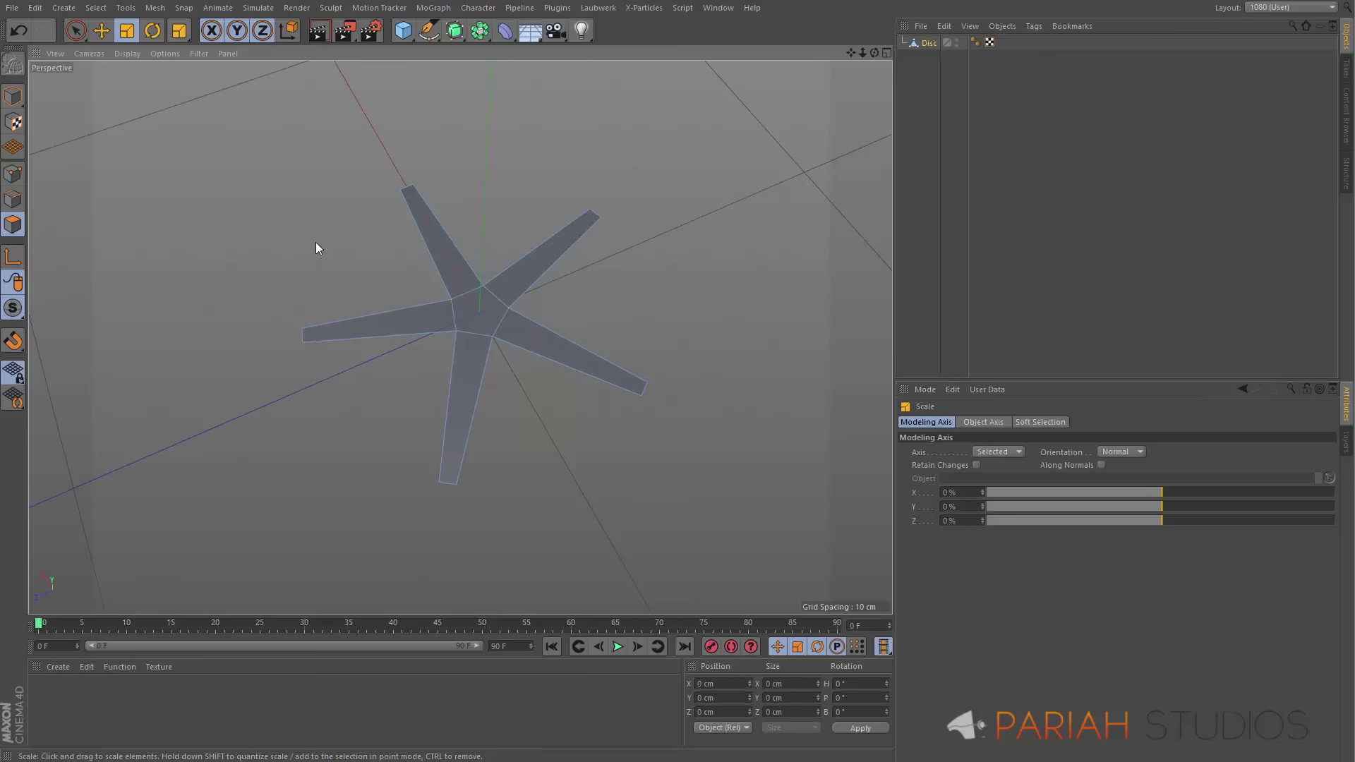
# Raise the central pentagon above the arm tips to a Y position of 5 cm
pyautogui.keyDown('alt'); pyautogui.moveTo(473, 358); pyautogui.dragTo(484, 317); pyautogui.keyUp('alt')
pyautogui.click(485, 316)
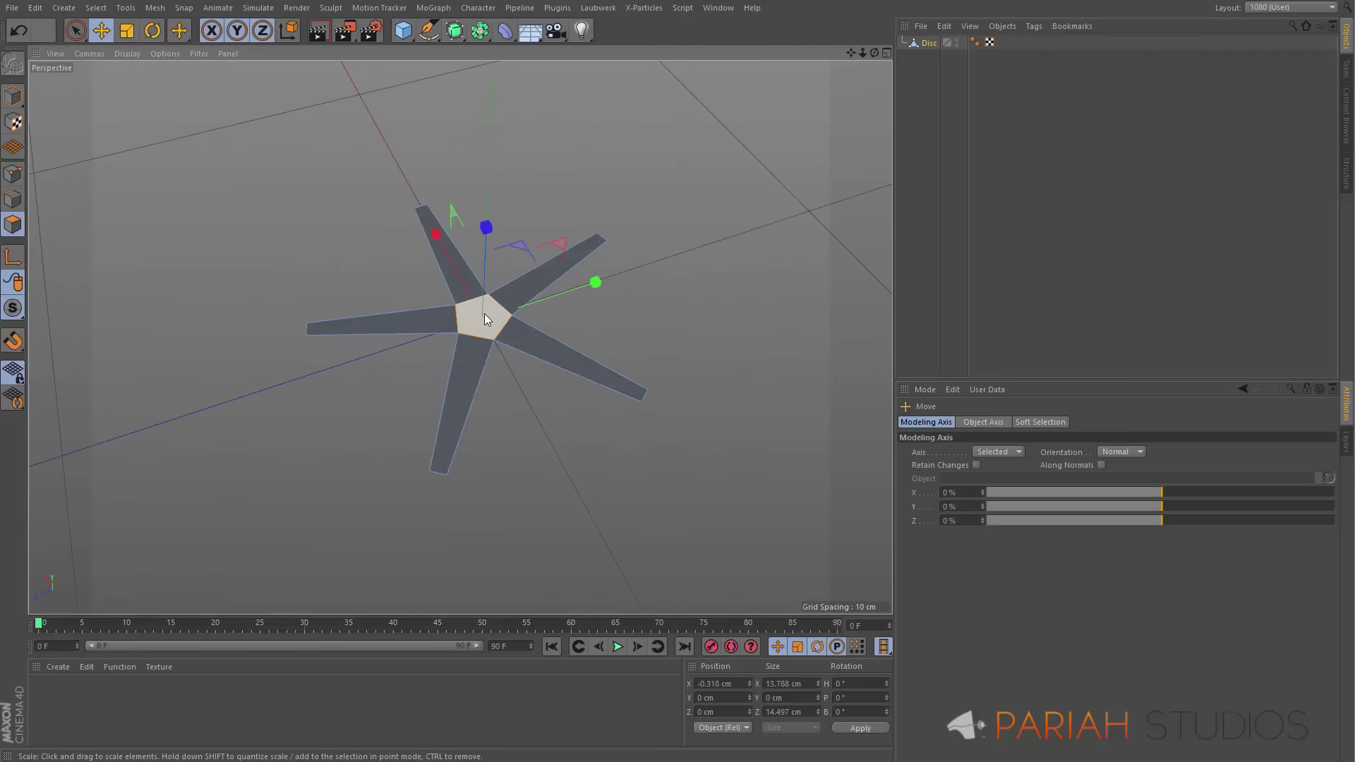
pyautogui.click(484, 314)
pyautogui.press('e')
pyautogui.middleClick(574, 211)
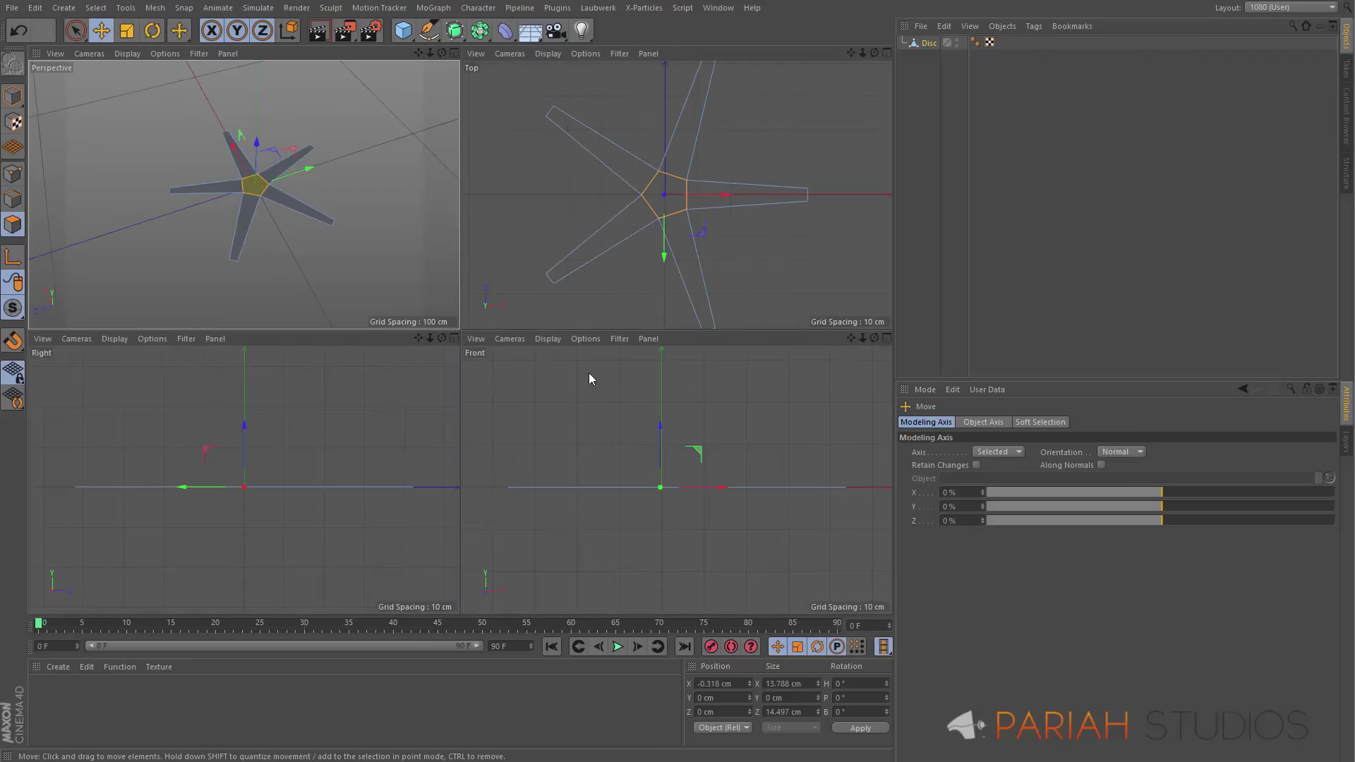
pyautogui.moveTo(659, 425); pyautogui.dragTo(662, 400)
pyautogui.moveTo(734, 697); pyautogui.dragTo(686, 697)
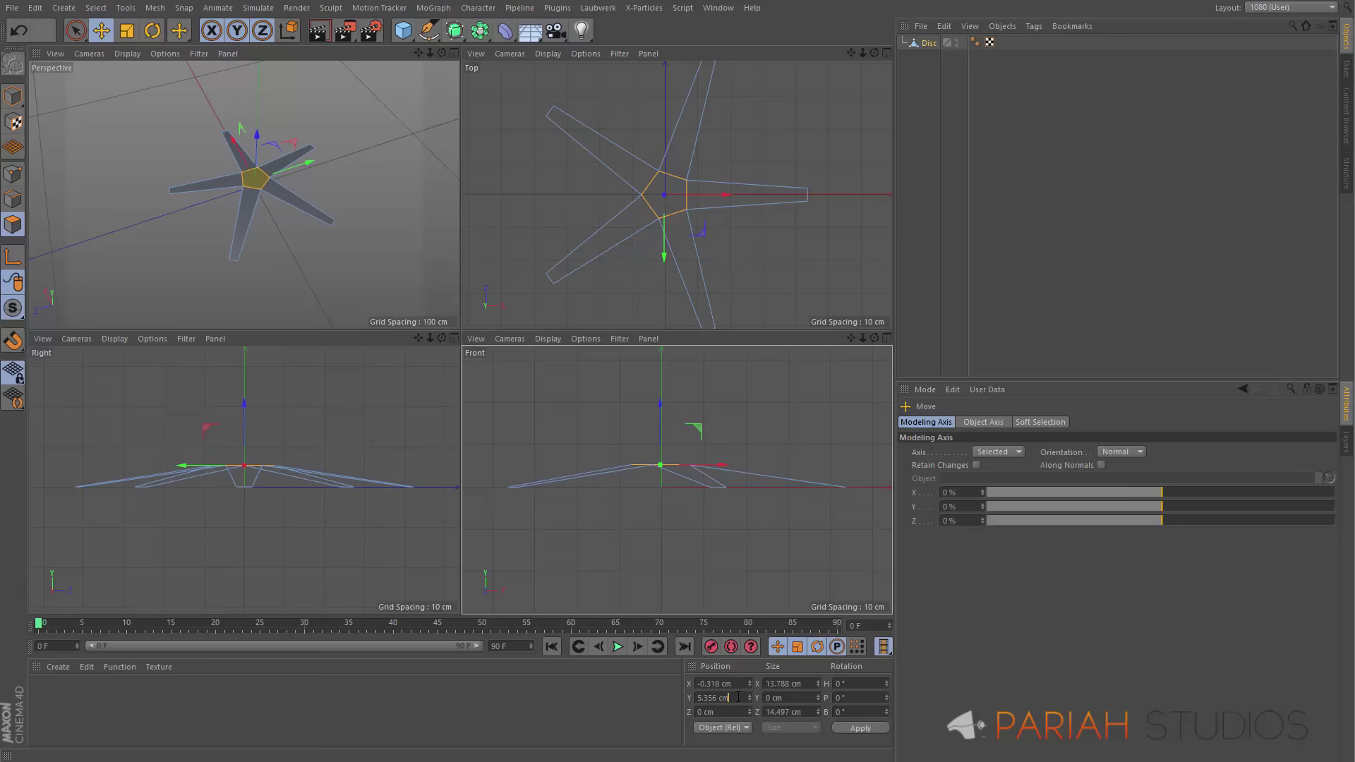
pyautogui.write('5')
pyautogui.press('Return')
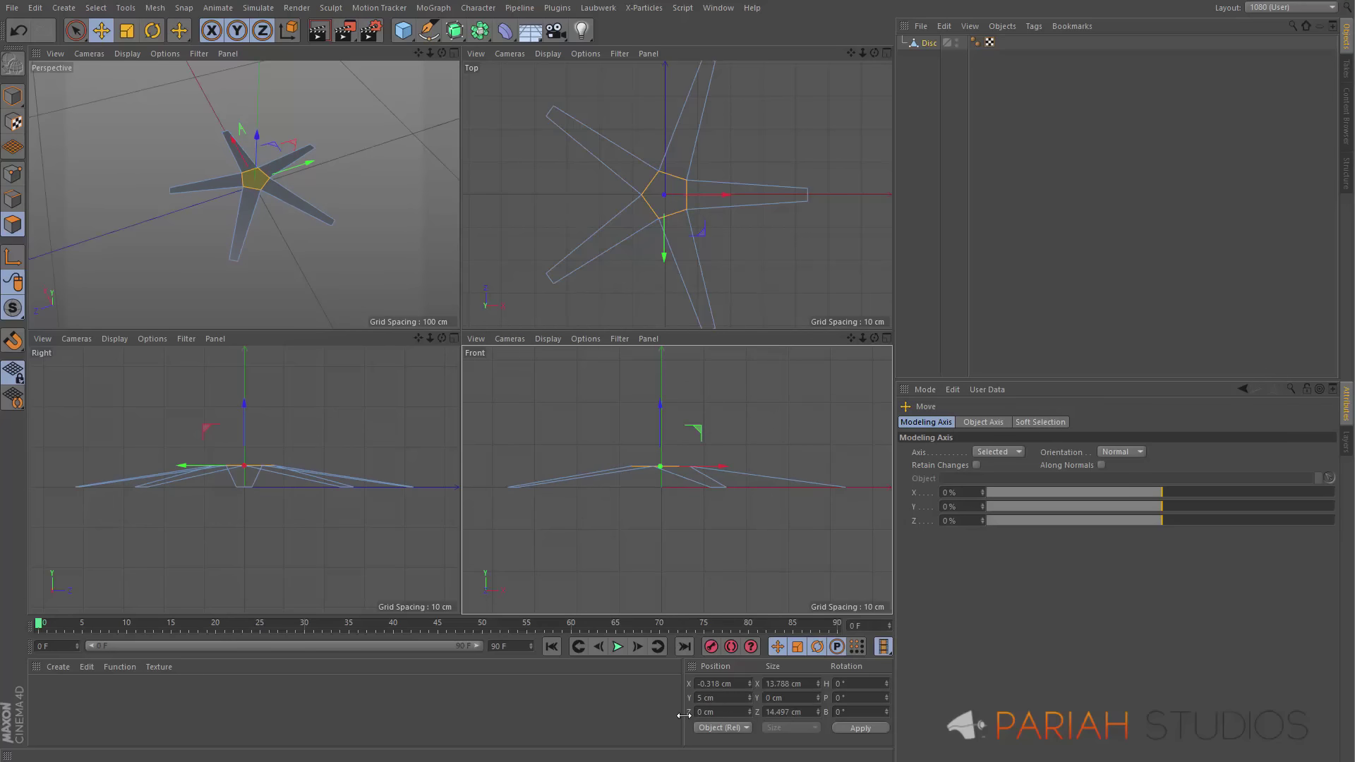
pyautogui.middleClick(342, 232)
pyautogui.click(647, 306)
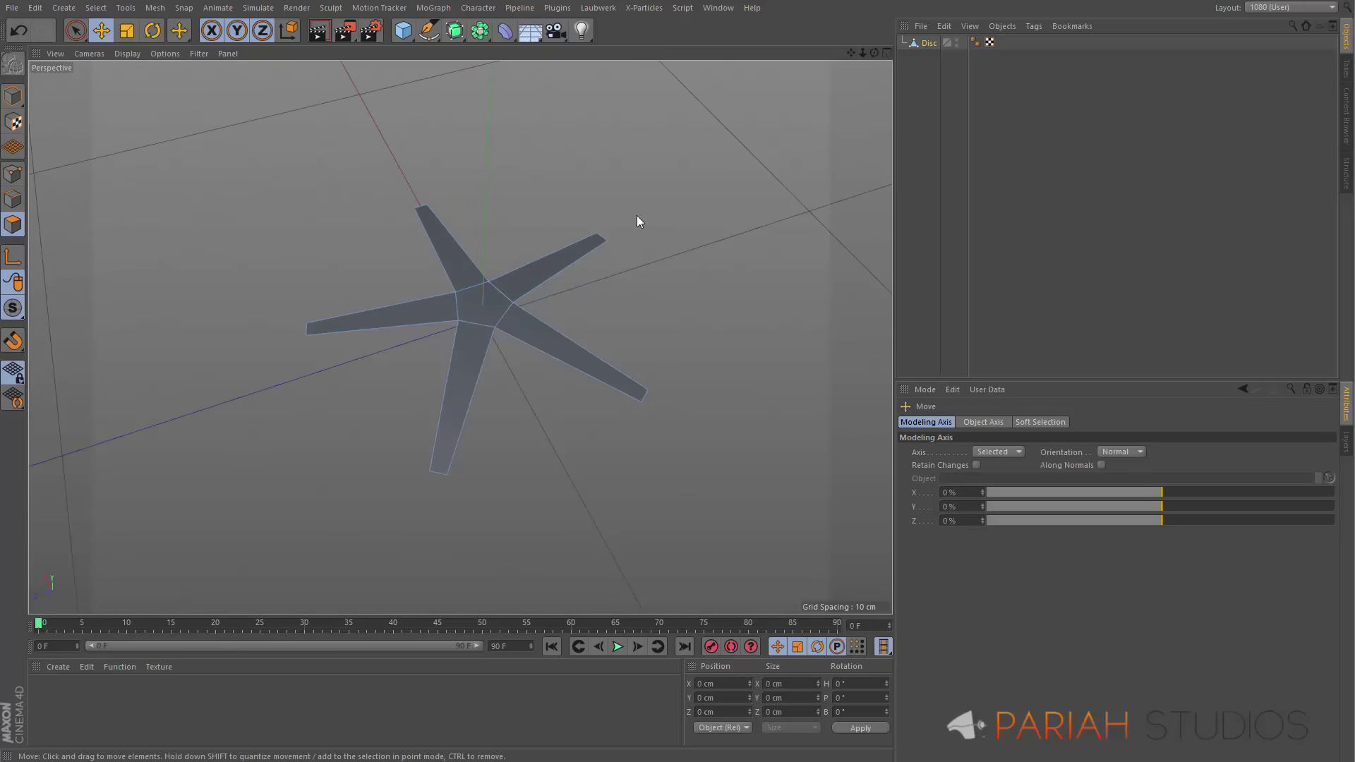
pyautogui.moveTo(488, 310); pyautogui.dragTo(464, 285)
pyautogui.hotkey('ctrl', 'z')
pyautogui.hotkey('ctrl', 'z')
pyautogui.hotkey('ctrl', 'y')
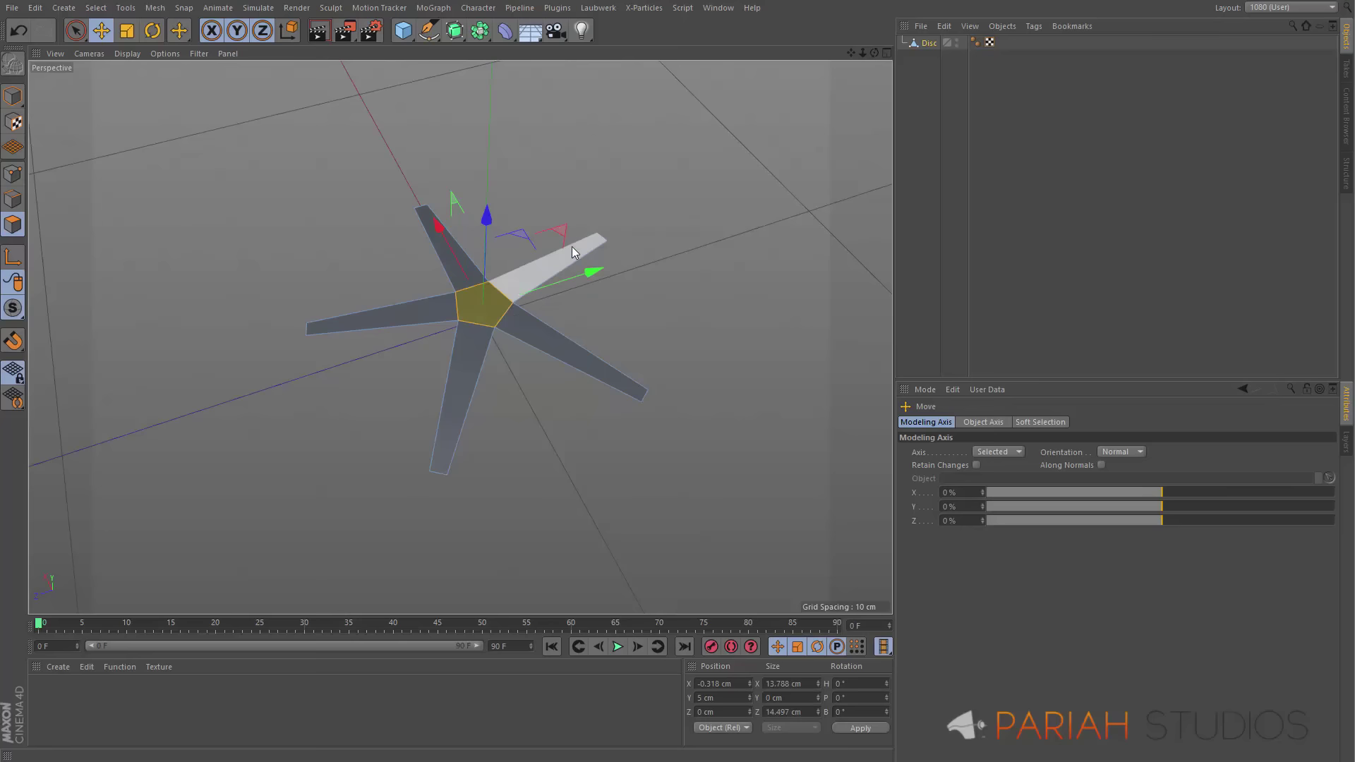
# Extrude all polygons of the star by 6 cm with Create Caps enabled
pyautogui.hotkey('ctrl', 'a')
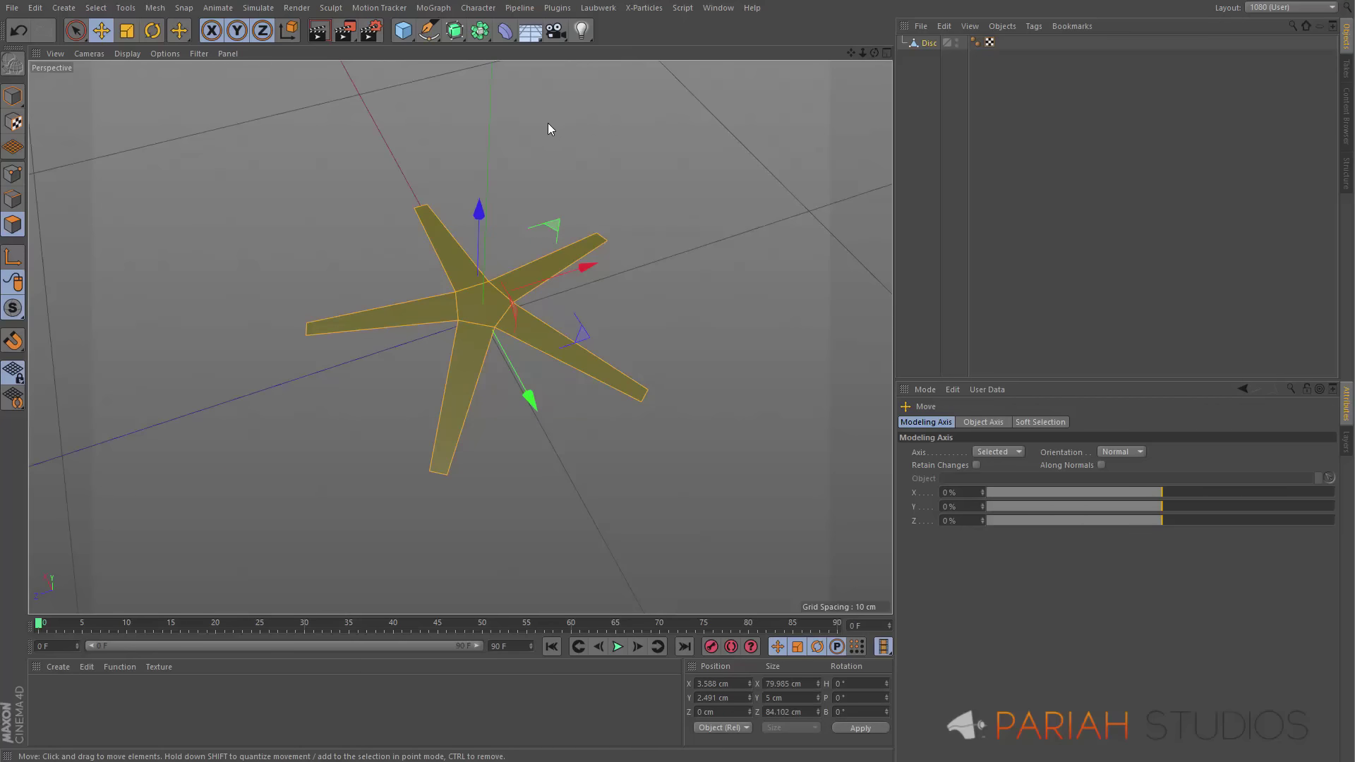
pyautogui.press('d')
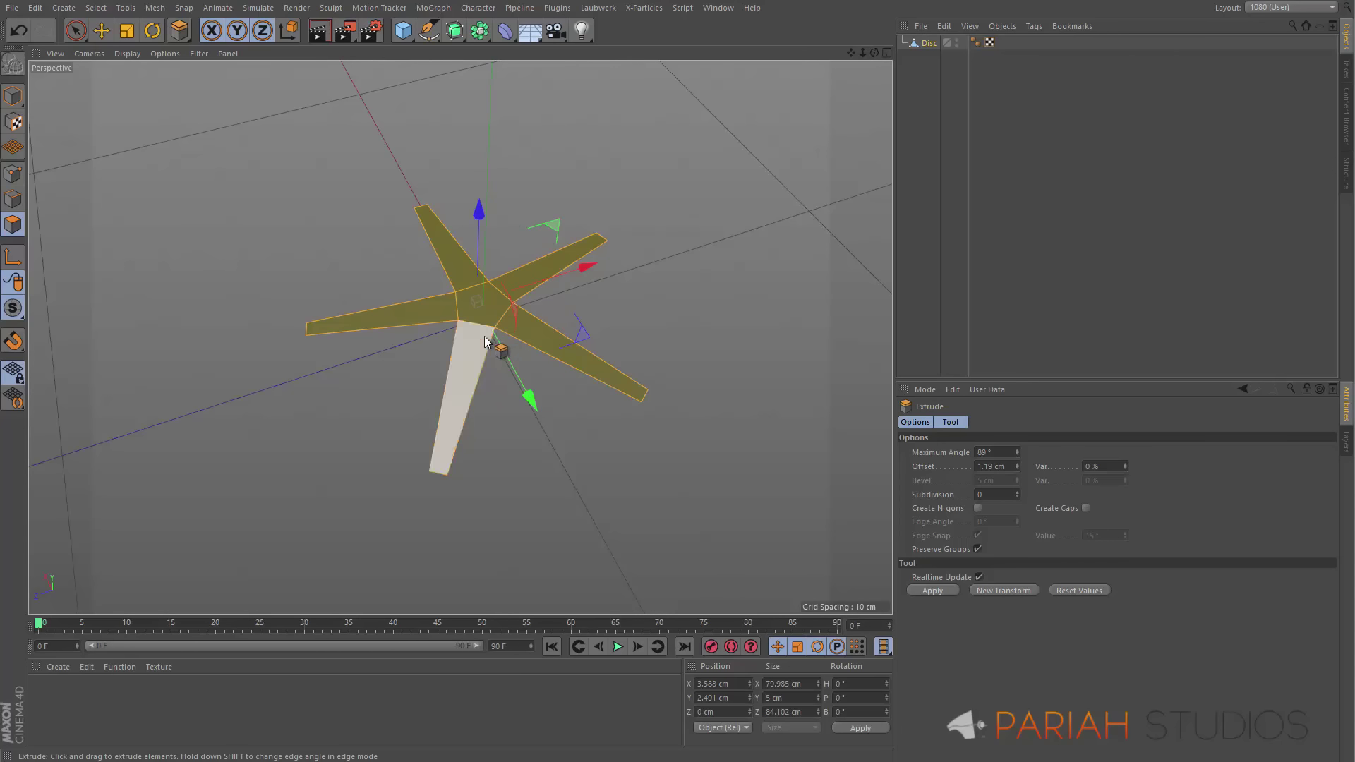
pyautogui.click(1086, 509)
pyautogui.moveTo(599, 478); pyautogui.dragTo(644, 467)
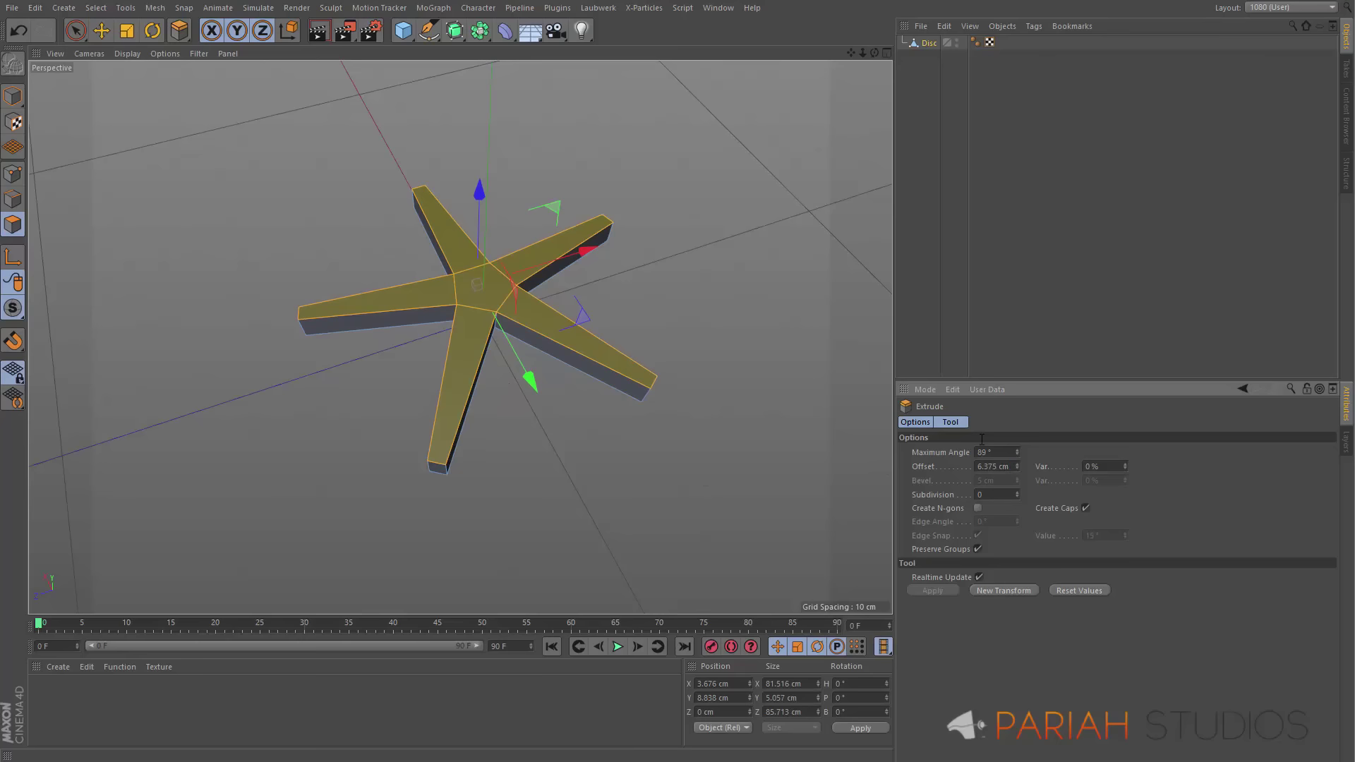
pyautogui.press('BackSpace')
pyautogui.press('BackSpace')
pyautogui.press('BackSpace')
pyautogui.press('BackSpace')
pyautogui.press('BackSpace')
pyautogui.press('BackSpace')
pyautogui.press('BackSpace')
pyautogui.press('BackSpace')
pyautogui.write('6')
pyautogui.press('Return')
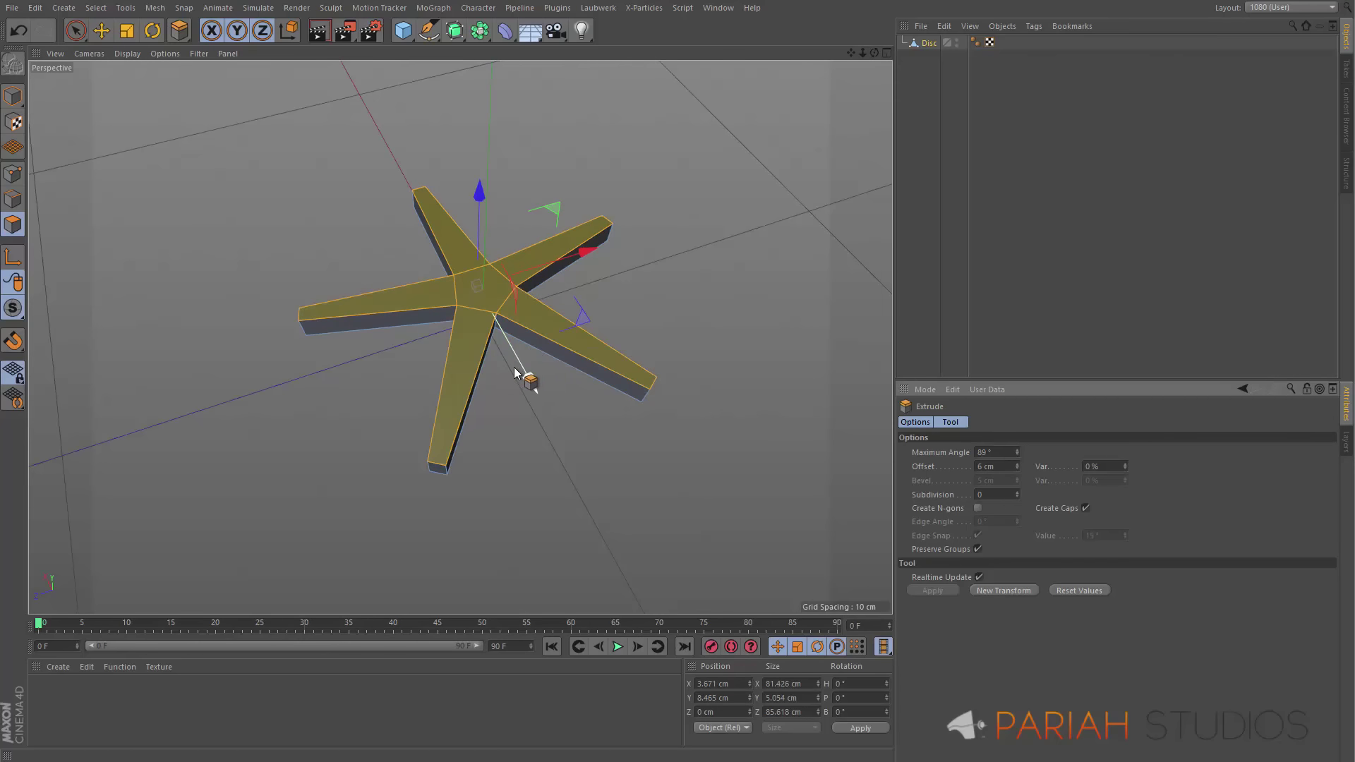
pyautogui.press('space')
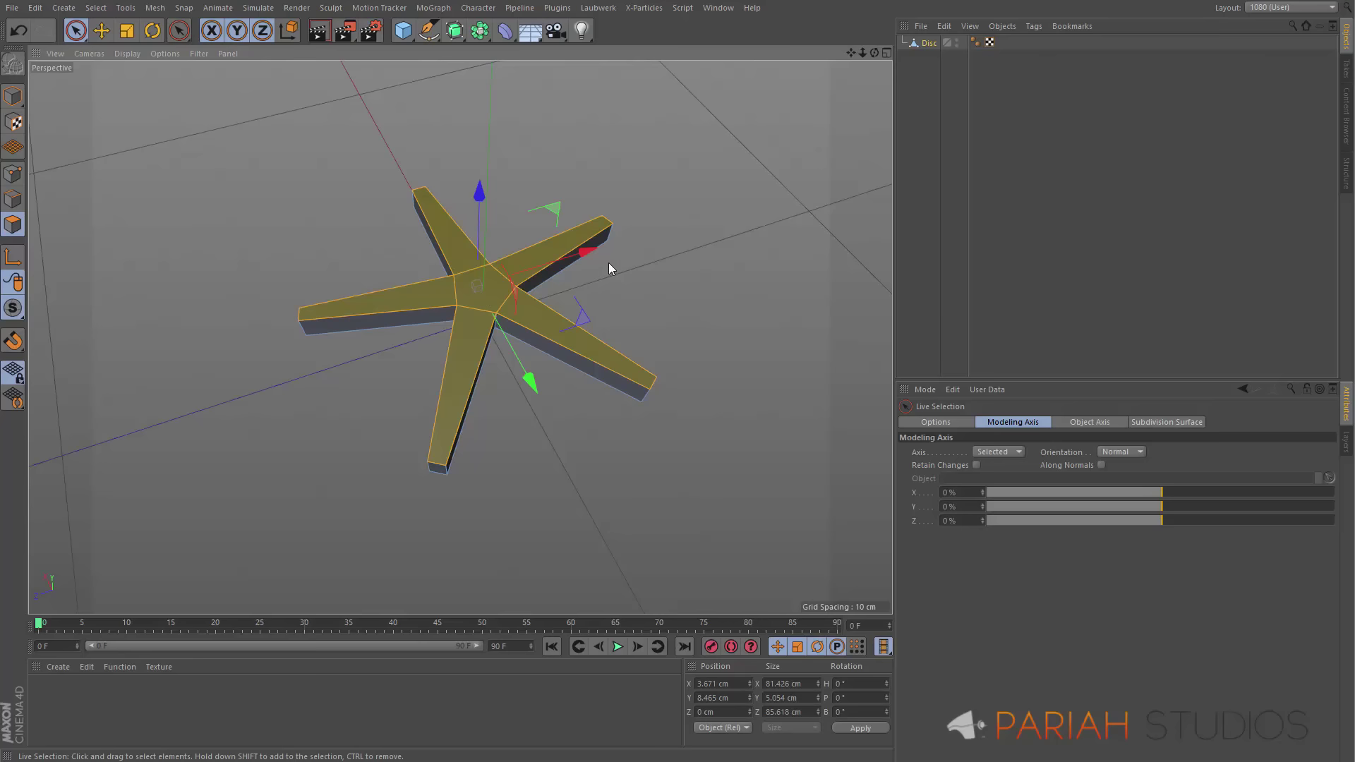
# Raise only the top central pentagon of the extruded star to a Y position of 15 cm
pyautogui.click(639, 307)
pyautogui.click(480, 295)
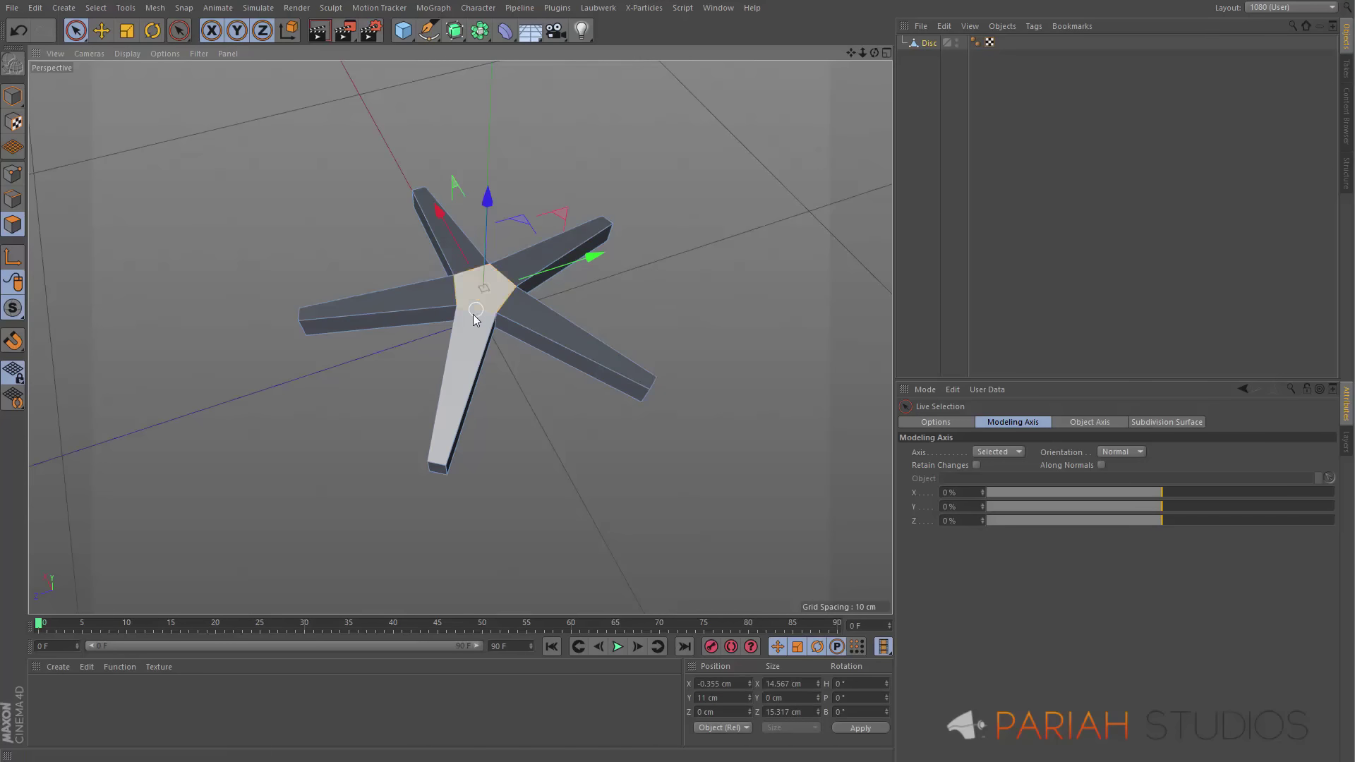
pyautogui.moveTo(484, 201); pyautogui.dragTo(483, 180)
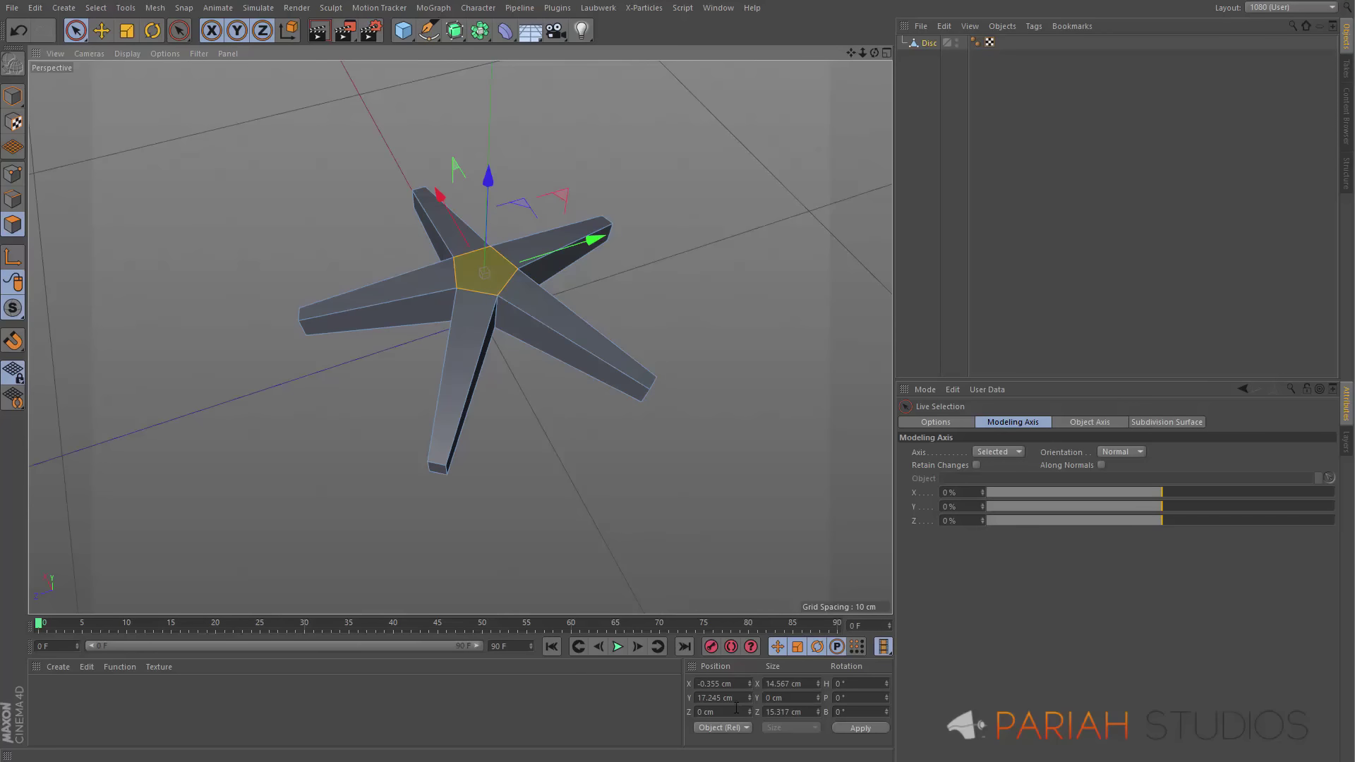
pyautogui.click(702, 698)
pyautogui.moveTo(702, 701); pyautogui.dragTo(656, 707)
pyautogui.write('15')
pyautogui.press('Return')
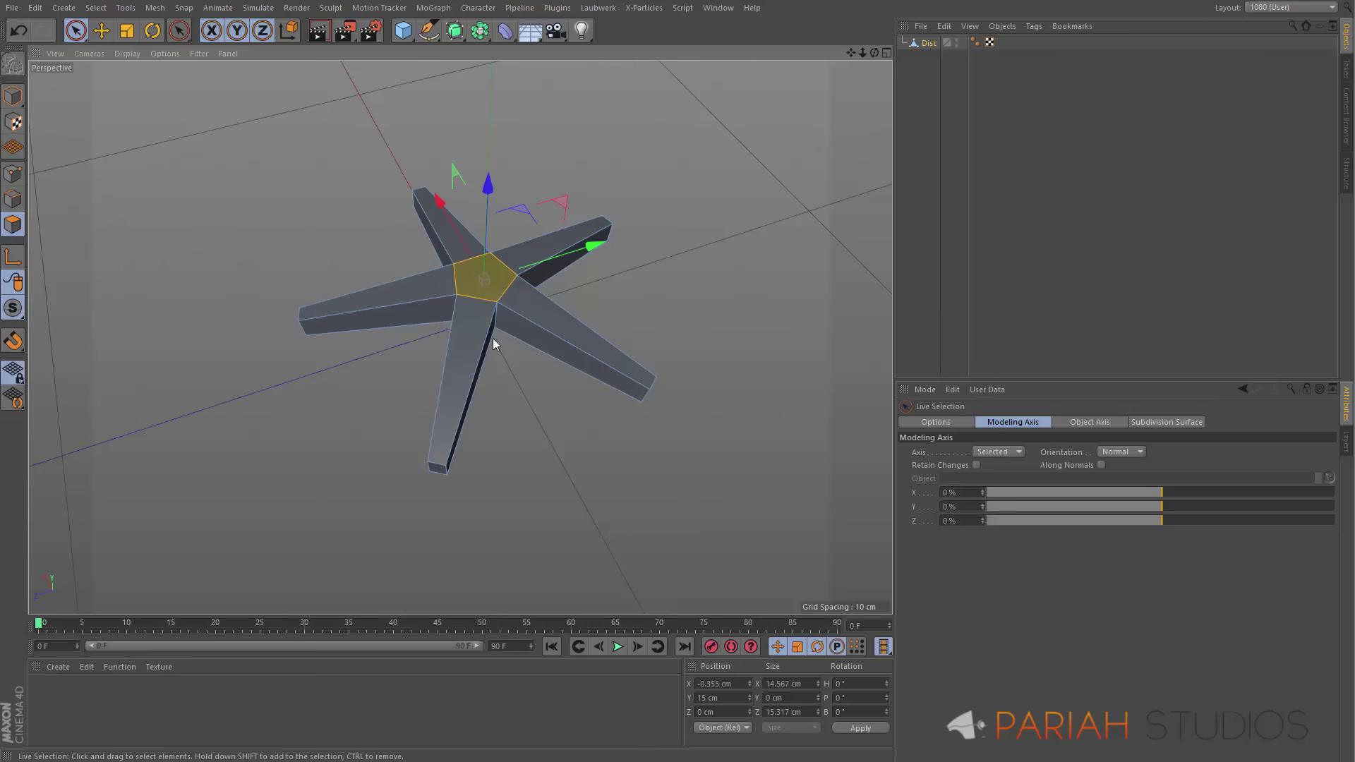
pyautogui.keyDown('alt'); pyautogui.moveTo(521, 330); pyautogui.dragTo(708, 236); pyautogui.keyUp('alt')
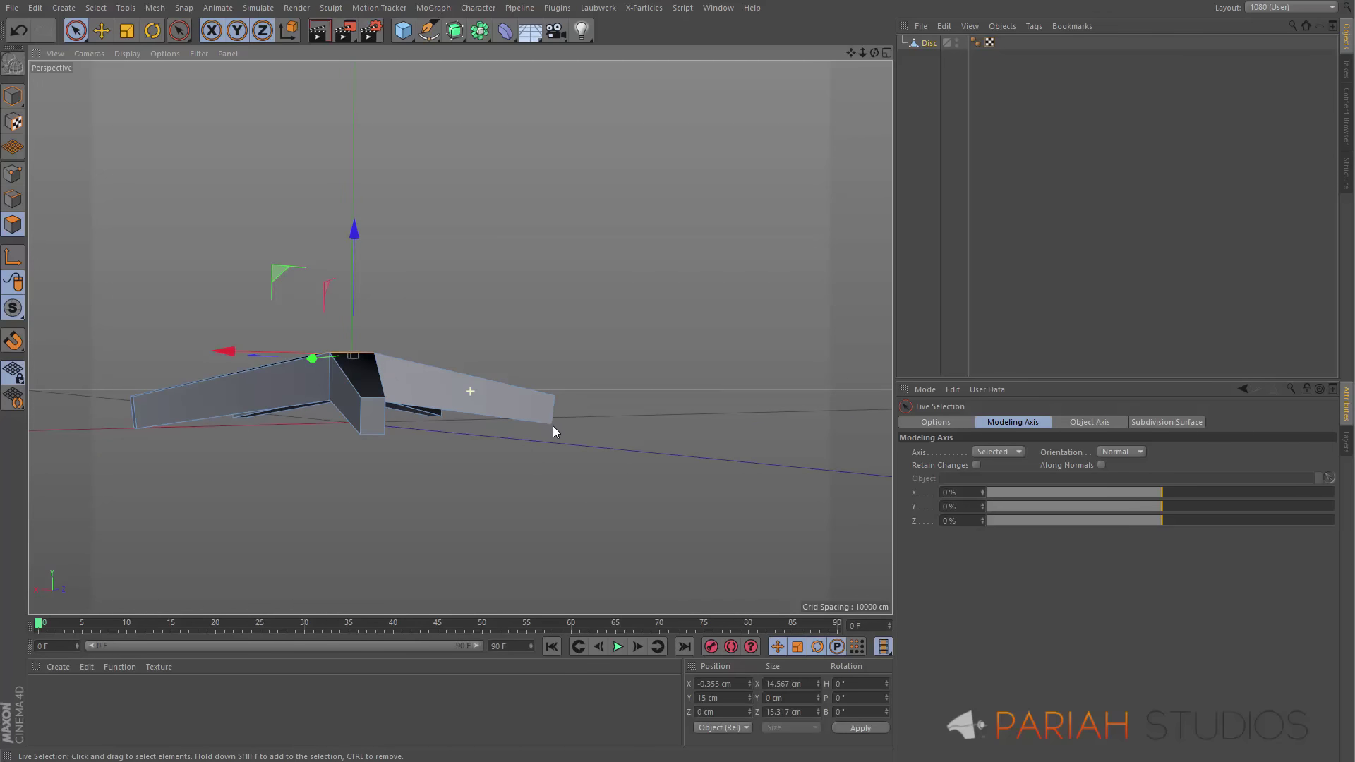
# Scale the lower corner points of all arm tips outward to about 81.3 by 85.5 cm, with Only Select Visible Elements disabled for Rectangle Selection
pyautogui.moveTo(547, 418)
pyautogui.keyDown('alt'); pyautogui.mouseDown()
pyautogui.moveTo(517, 426)
pyautogui.moveTo(548, 424)
pyautogui.mouseUp(); pyautogui.keyUp('alt')
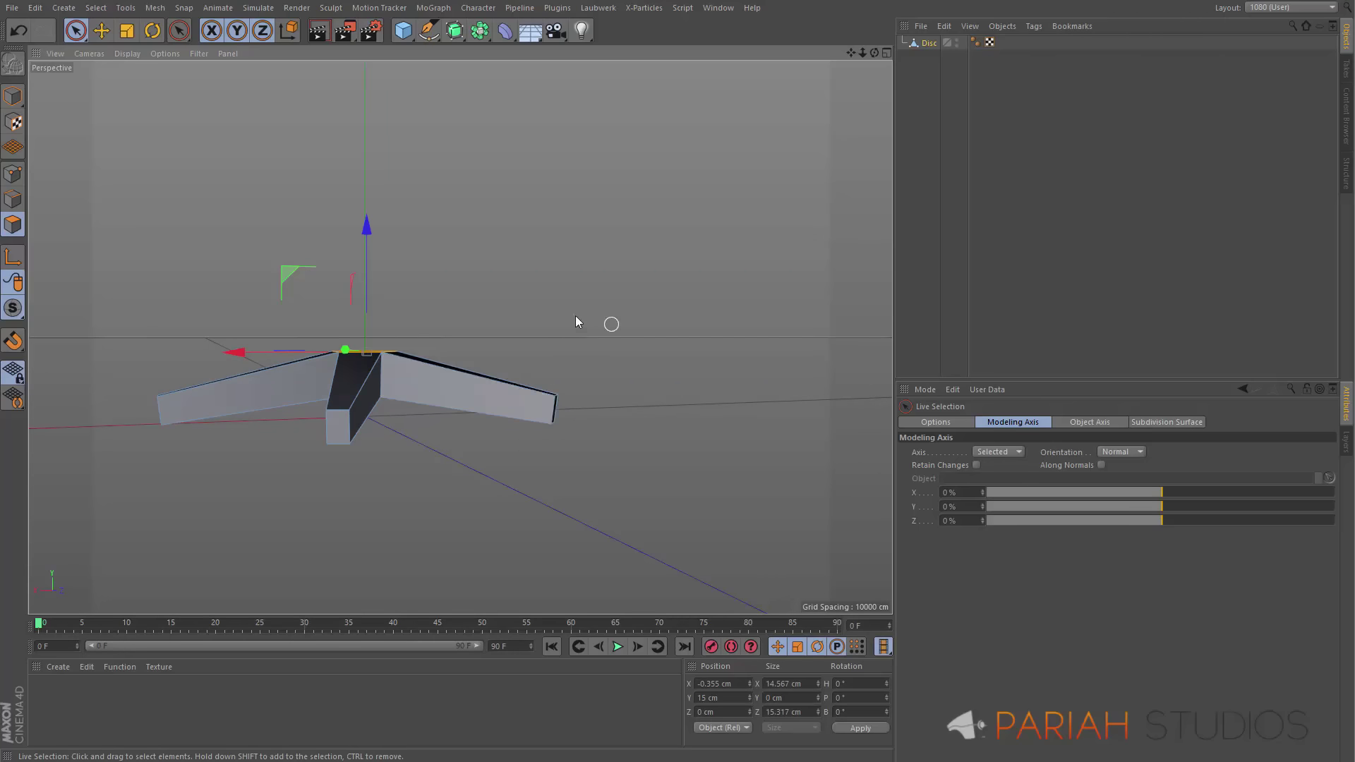
pyautogui.middleClick(540, 243)
pyautogui.click(12, 173)
pyautogui.moveTo(76, 30)
pyautogui.mouseDown()
pyautogui.moveTo(92, 55)
pyautogui.moveTo(145, 76)
pyautogui.mouseUp()
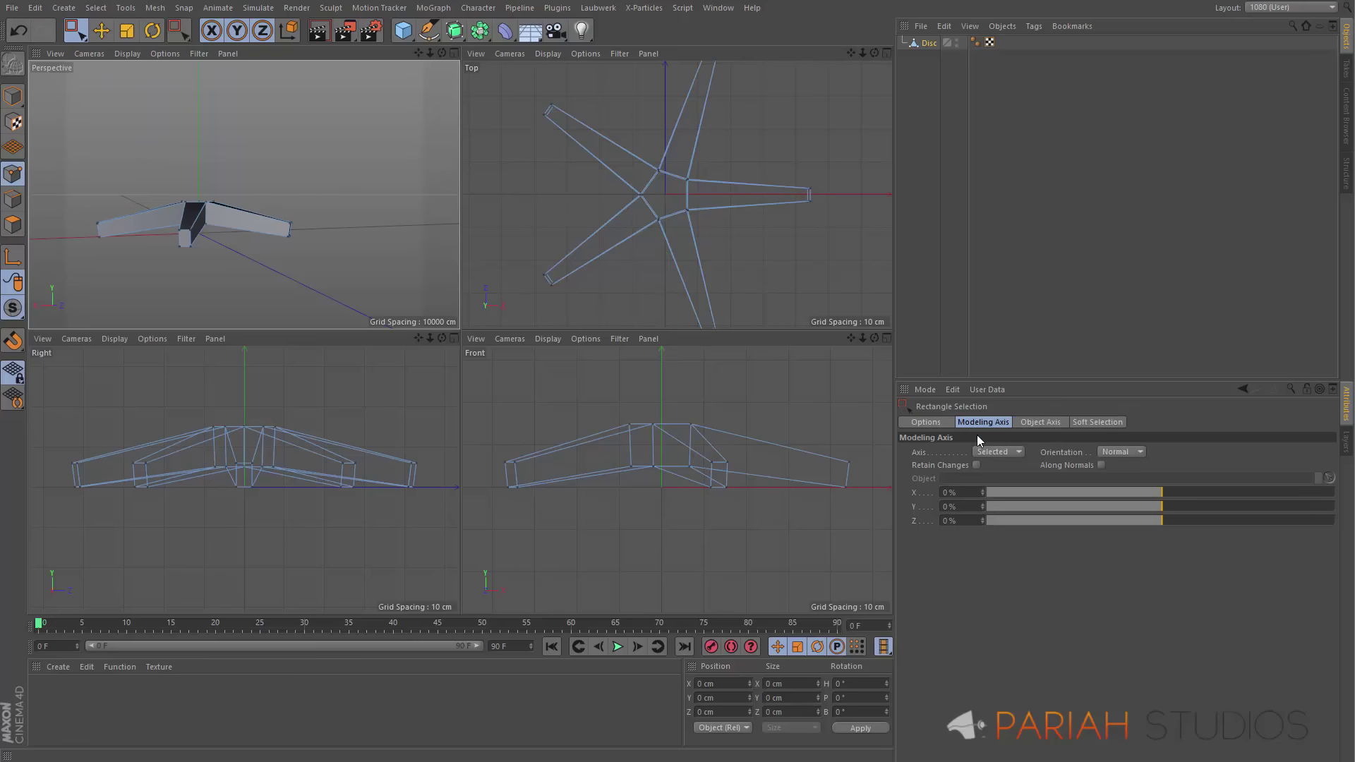
pyautogui.click(934, 423)
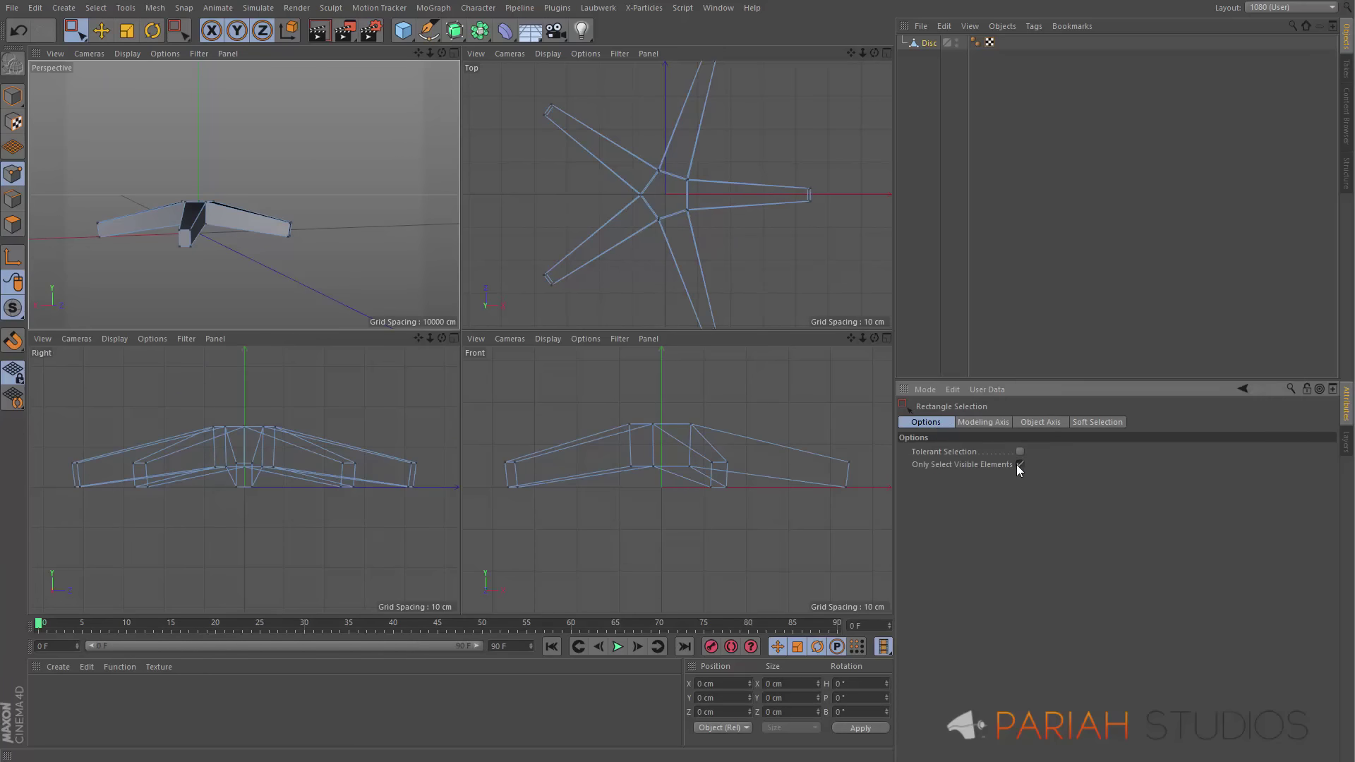
pyautogui.middleClick(505, 526)
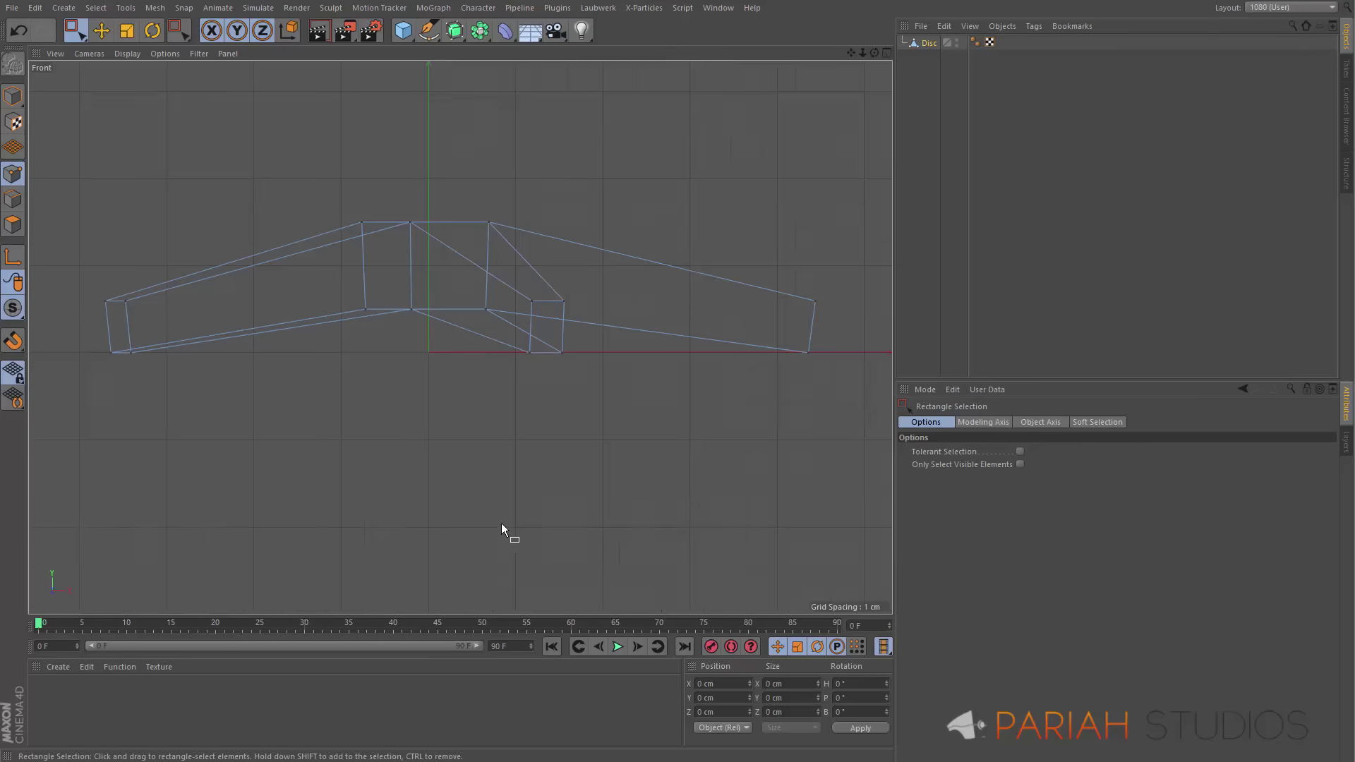
pyautogui.moveTo(63, 482); pyautogui.dragTo(821, 340)
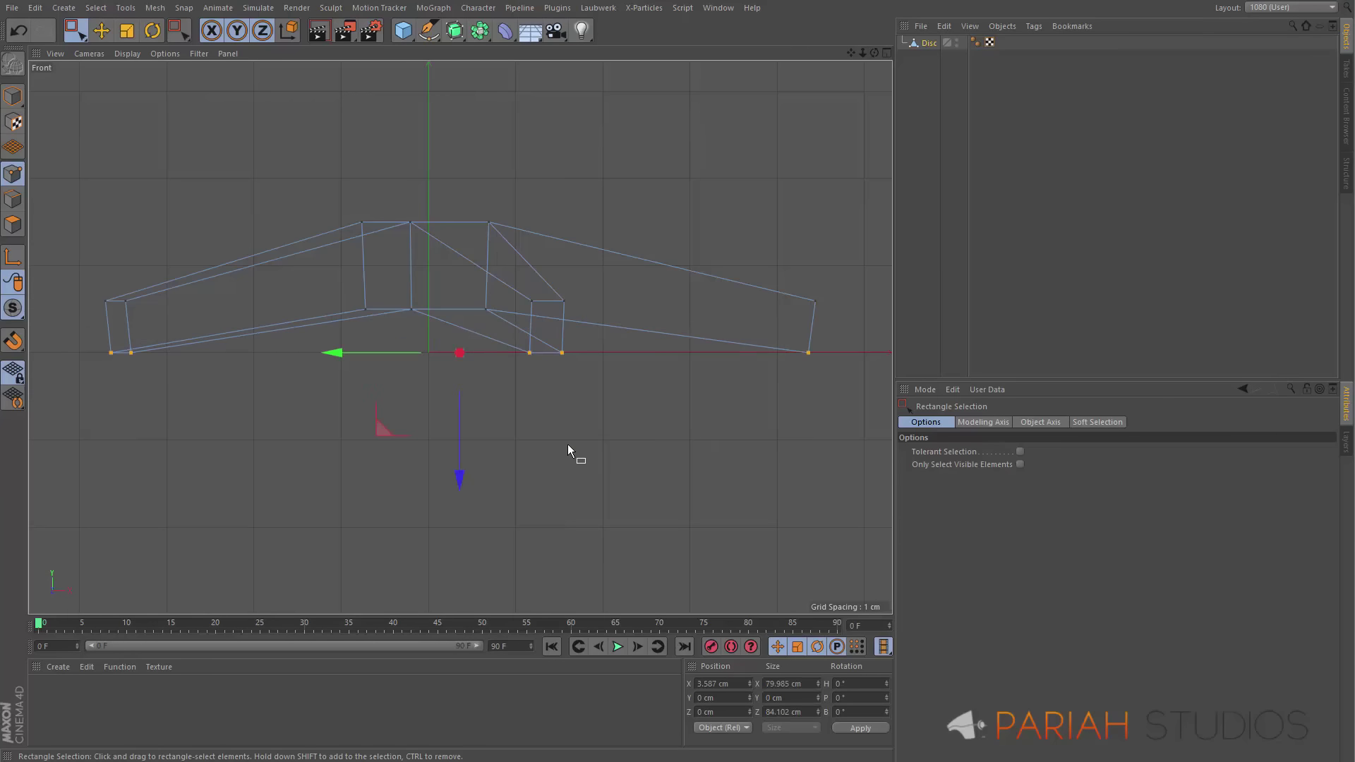
pyautogui.press('t')
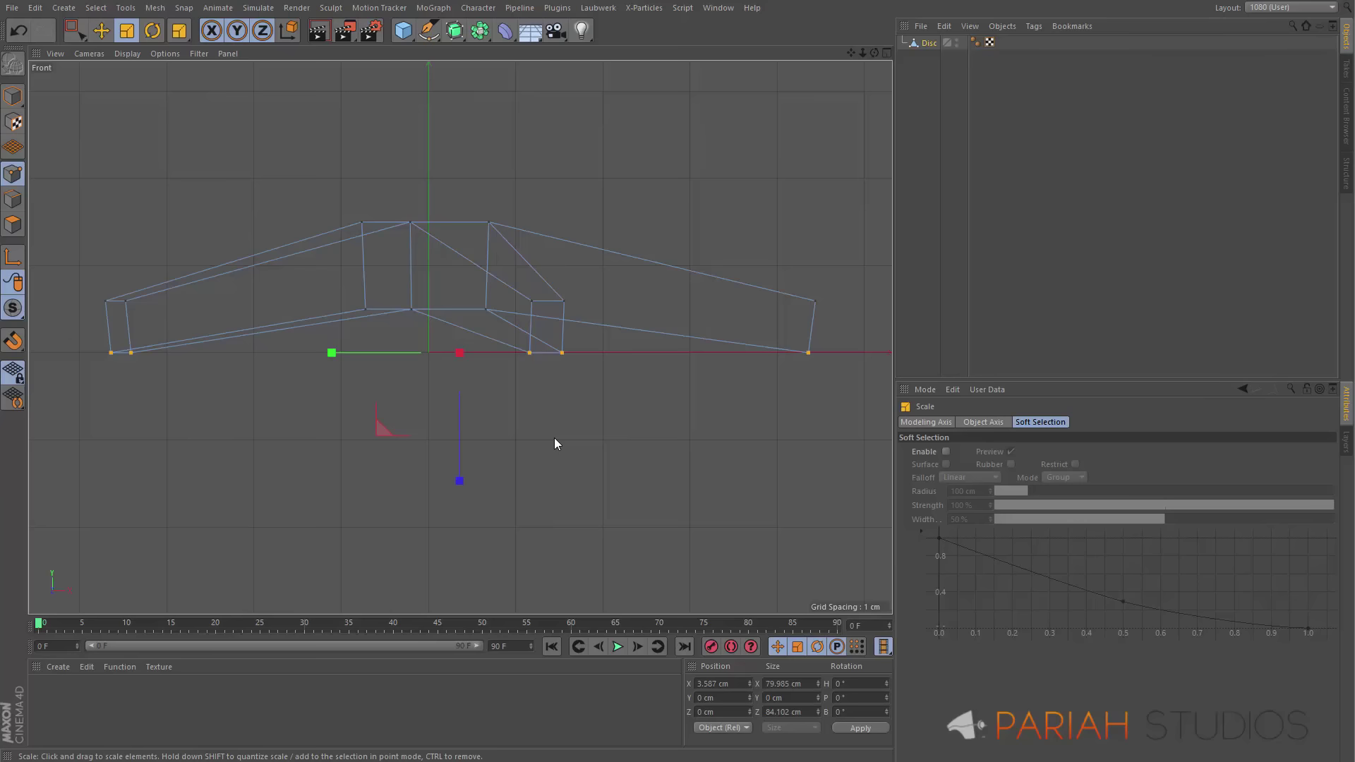
pyautogui.moveTo(575, 482); pyautogui.dragTo(586, 479)
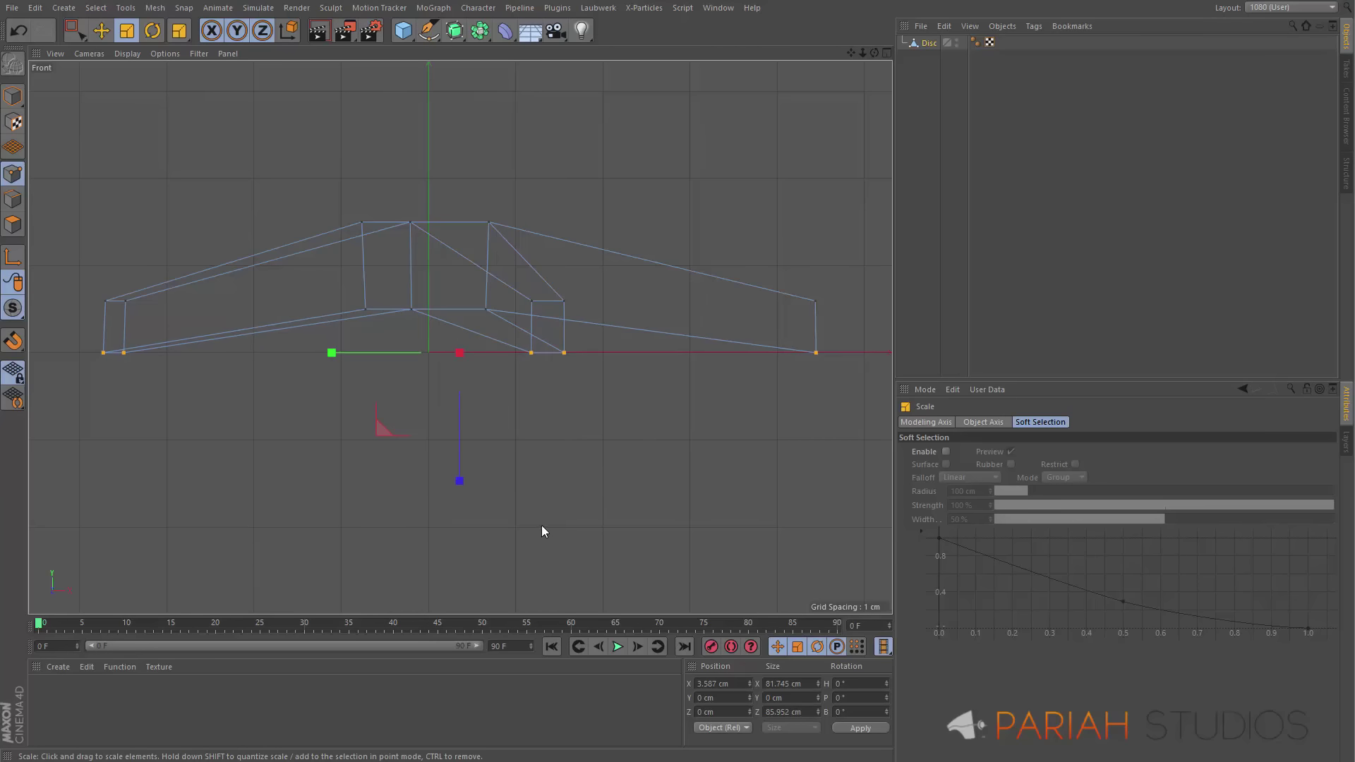
pyautogui.moveTo(582, 442); pyautogui.dragTo(577, 443)
pyautogui.middleClick(568, 445)
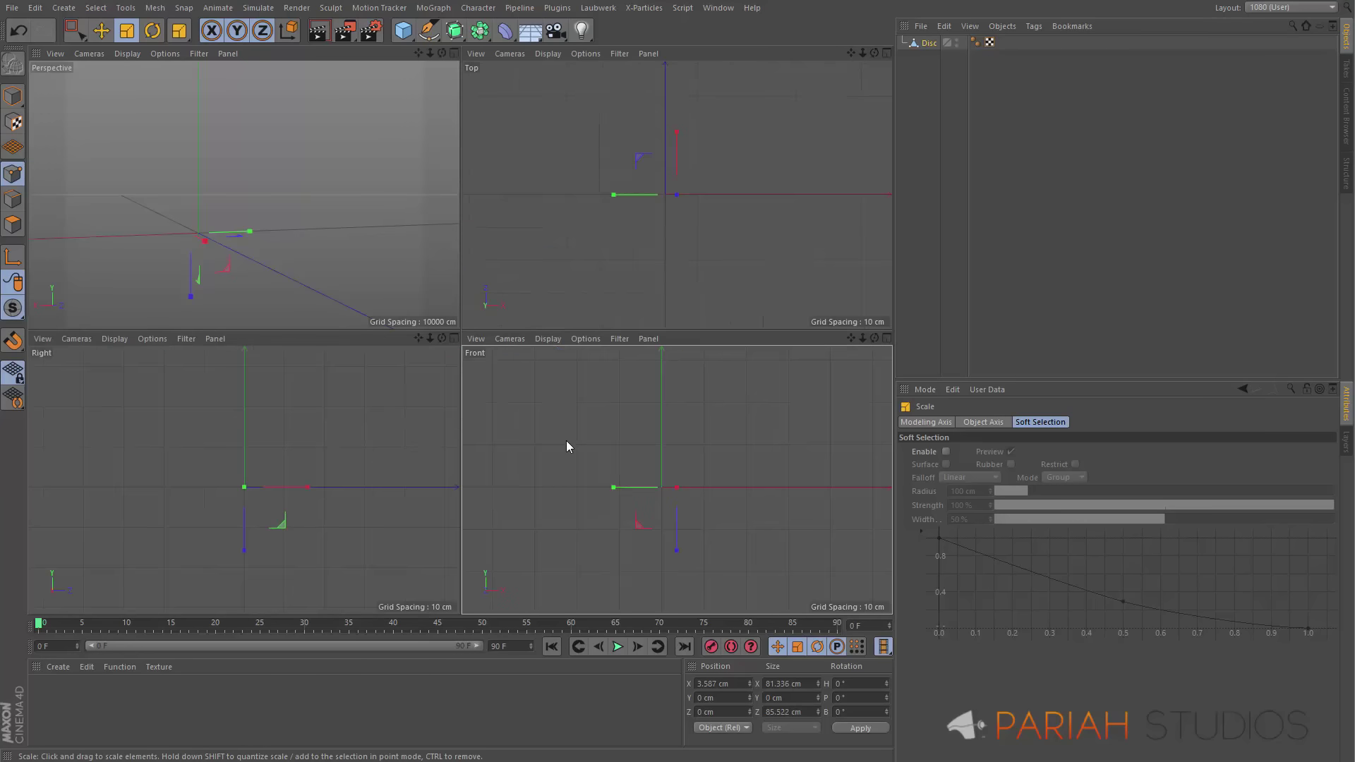
# Try scaling the top central pentagon polygon down to about 7.5 by 7.9 cm, and undo the scaling
pyautogui.middleClick(389, 263)
pyautogui.keyDown('alt'); pyautogui.moveTo(407, 393); pyautogui.dragTo(296, 278); pyautogui.keyUp('alt')
pyautogui.click(12, 224)
pyautogui.click(464, 272)
pyautogui.moveTo(566, 210)
pyautogui.keyDown('alt'); pyautogui.mouseDown()
pyautogui.moveTo(578, 239)
pyautogui.moveTo(583, 207)
pyautogui.mouseUp(); pyautogui.keyUp('alt')
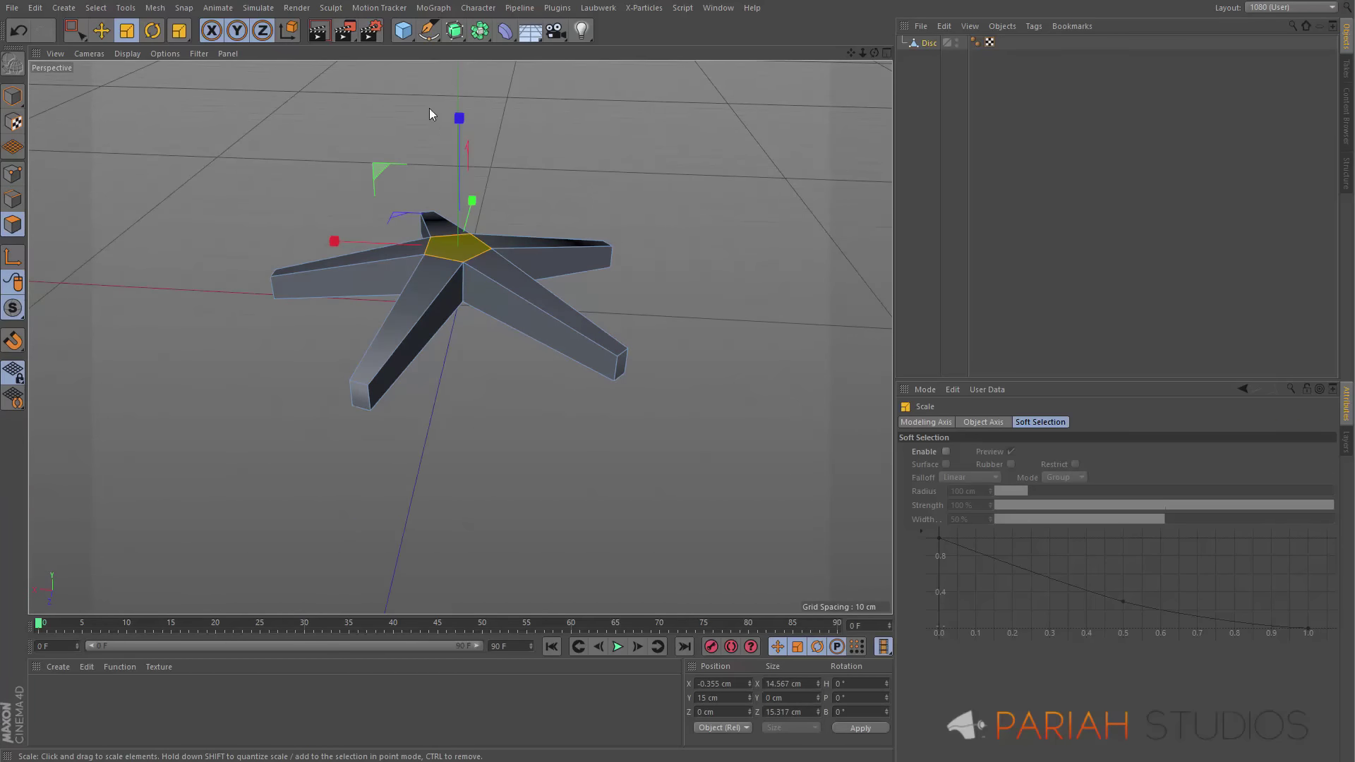
pyautogui.hotkey('ctrl', 'z')
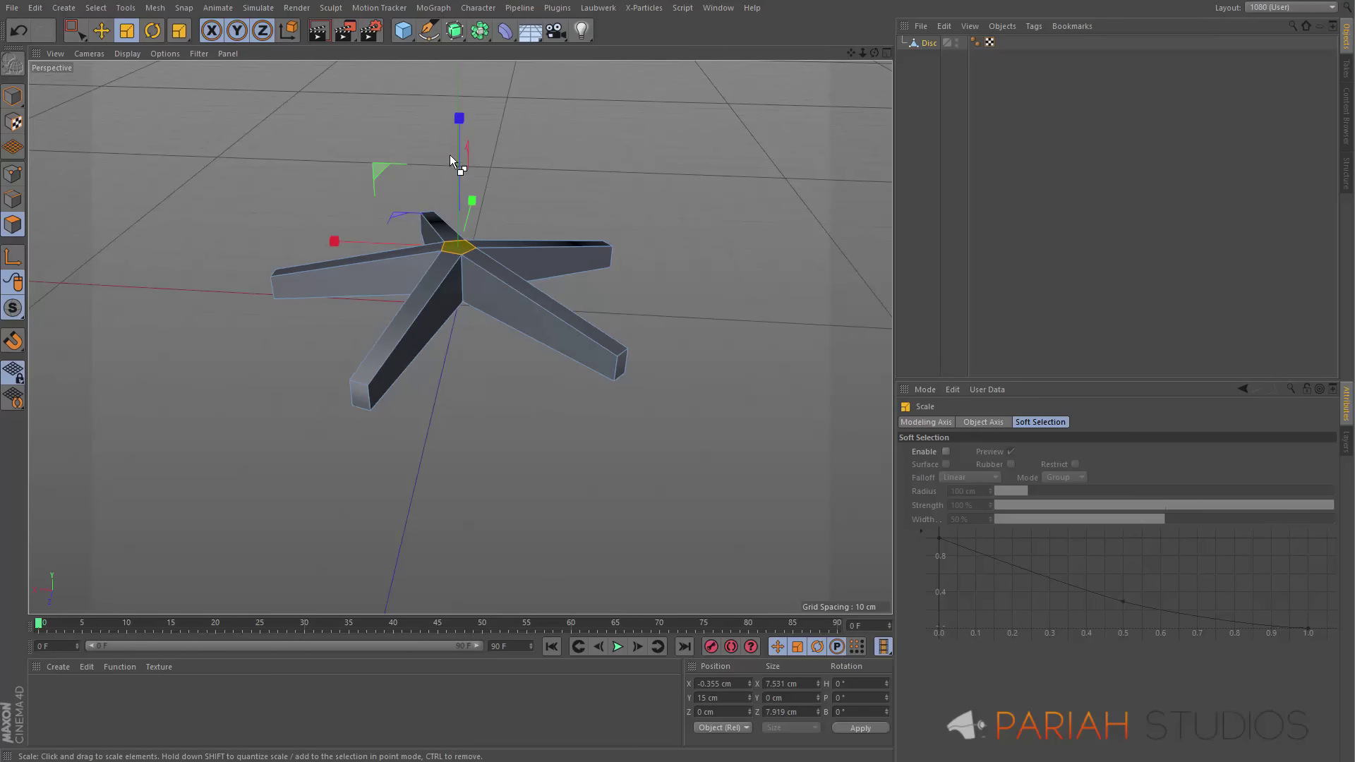
pyautogui.hotkey('ctrl', 'y')
# Clear the polygon selection, preview the star as a child of a Subdivision Surface, and undo the smoothing
pyautogui.moveTo(75, 33); pyautogui.dragTo(121, 50)
pyautogui.click(189, 107)
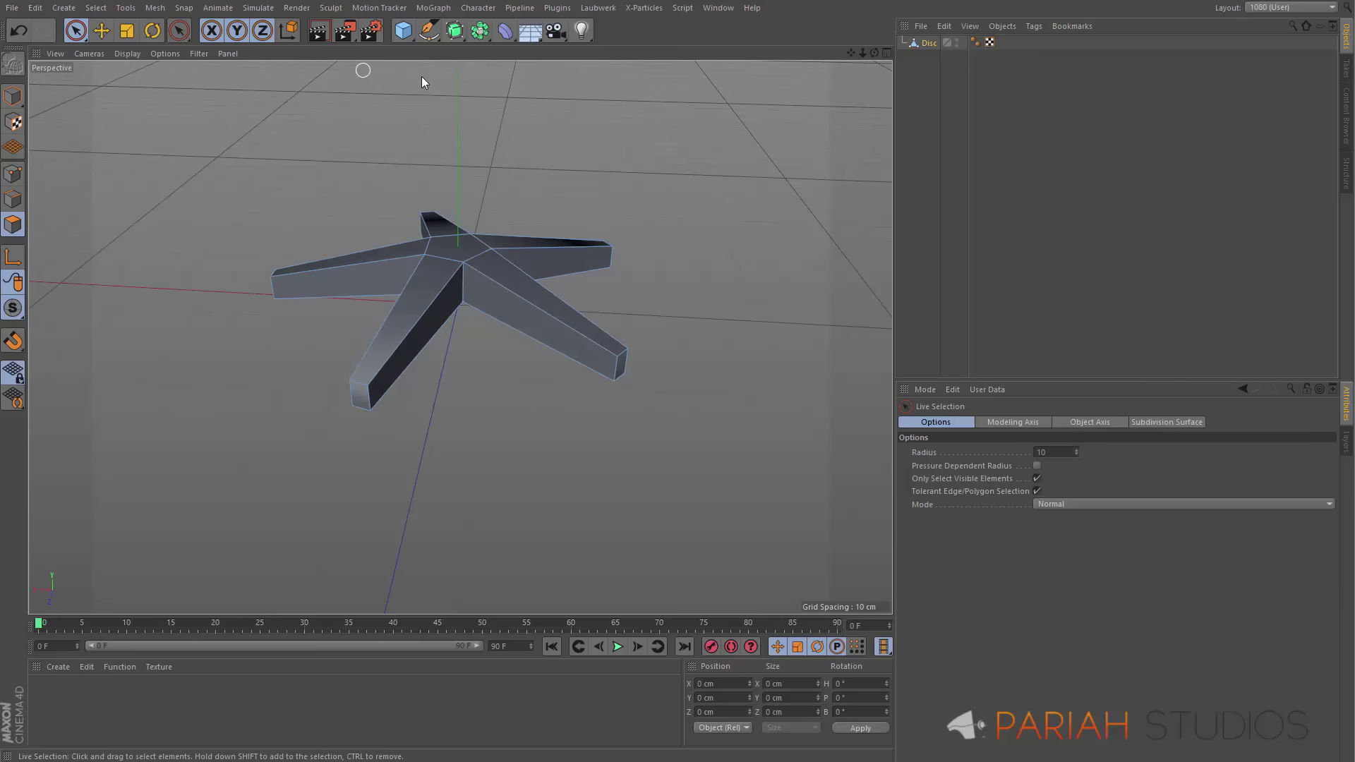
pyautogui.keyDown('alt'); pyautogui.click(456, 31); pyautogui.keyUp('alt')
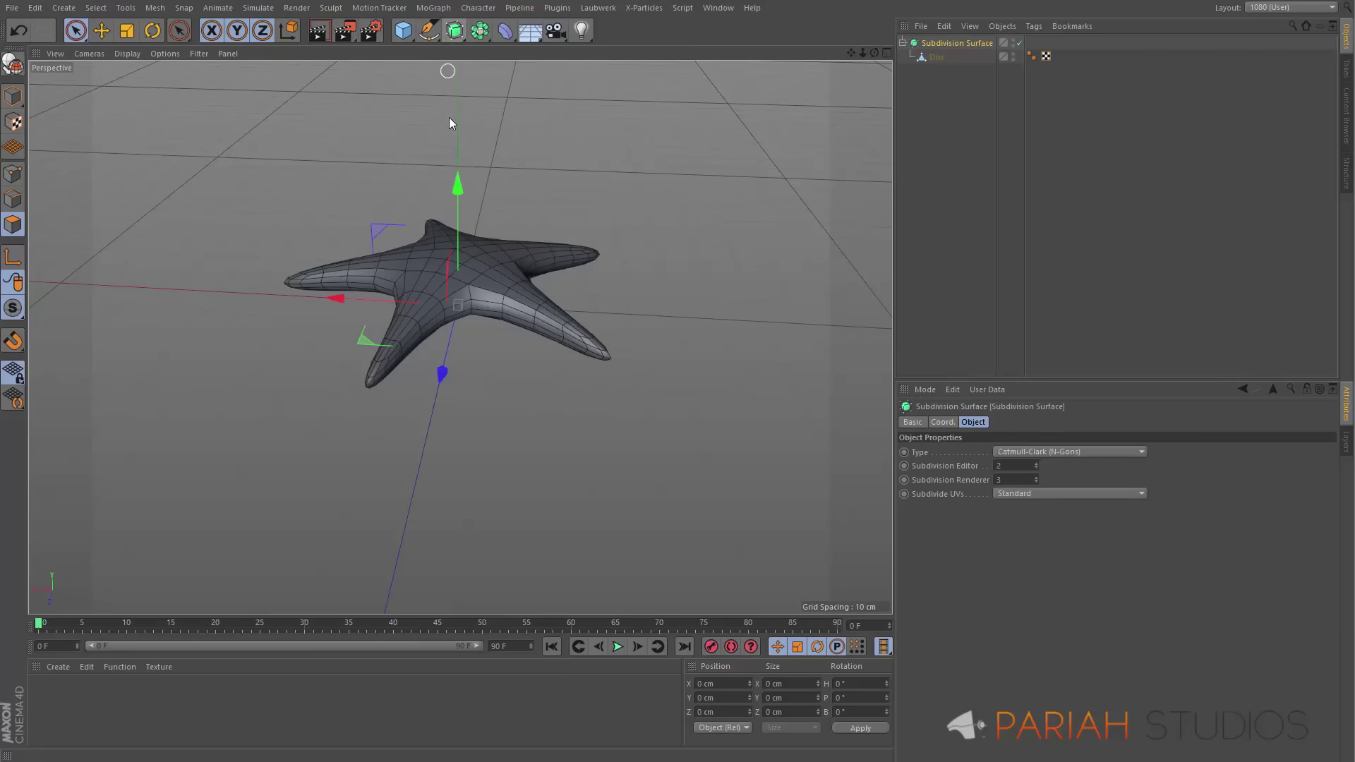
pyautogui.keyDown('alt'); pyautogui.moveTo(498, 294); pyautogui.dragTo(514, 323); pyautogui.keyUp('alt')
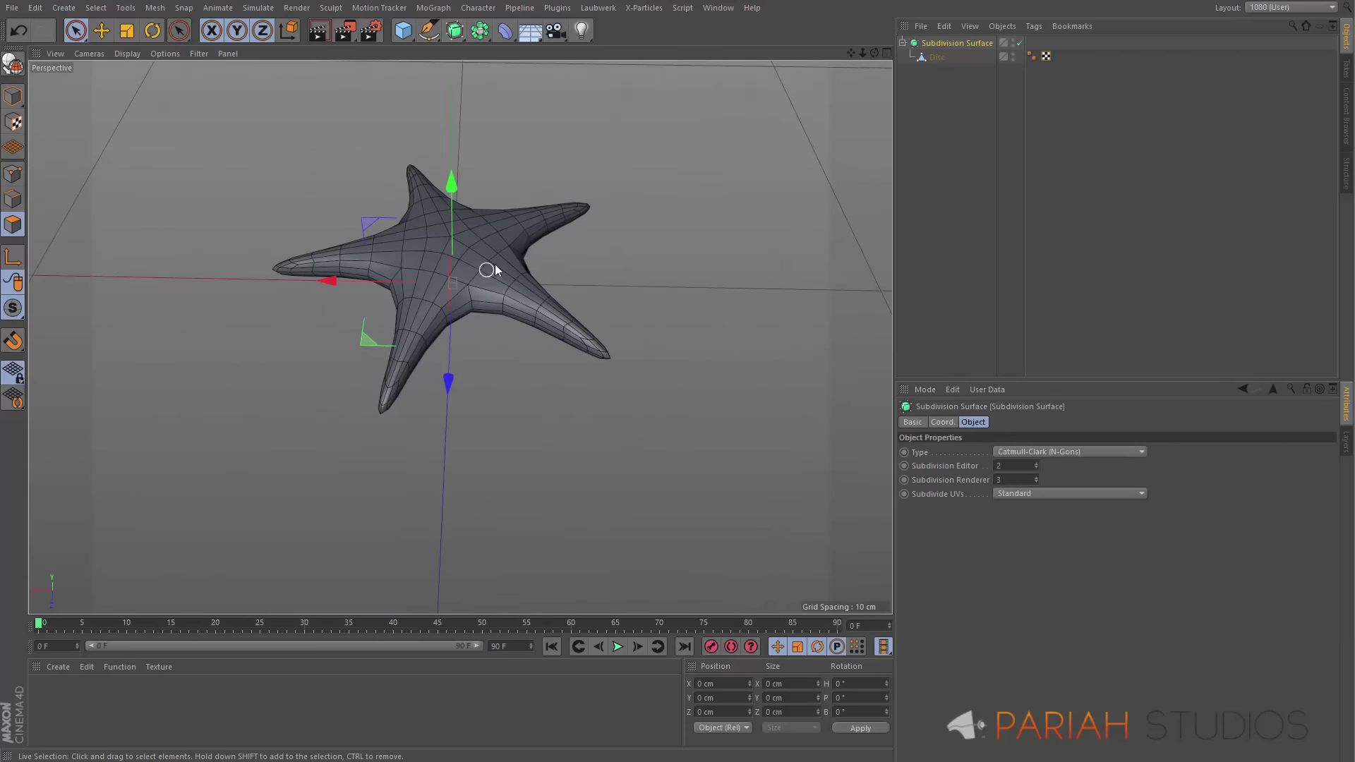
pyautogui.hotkey('ctrl', 'z')
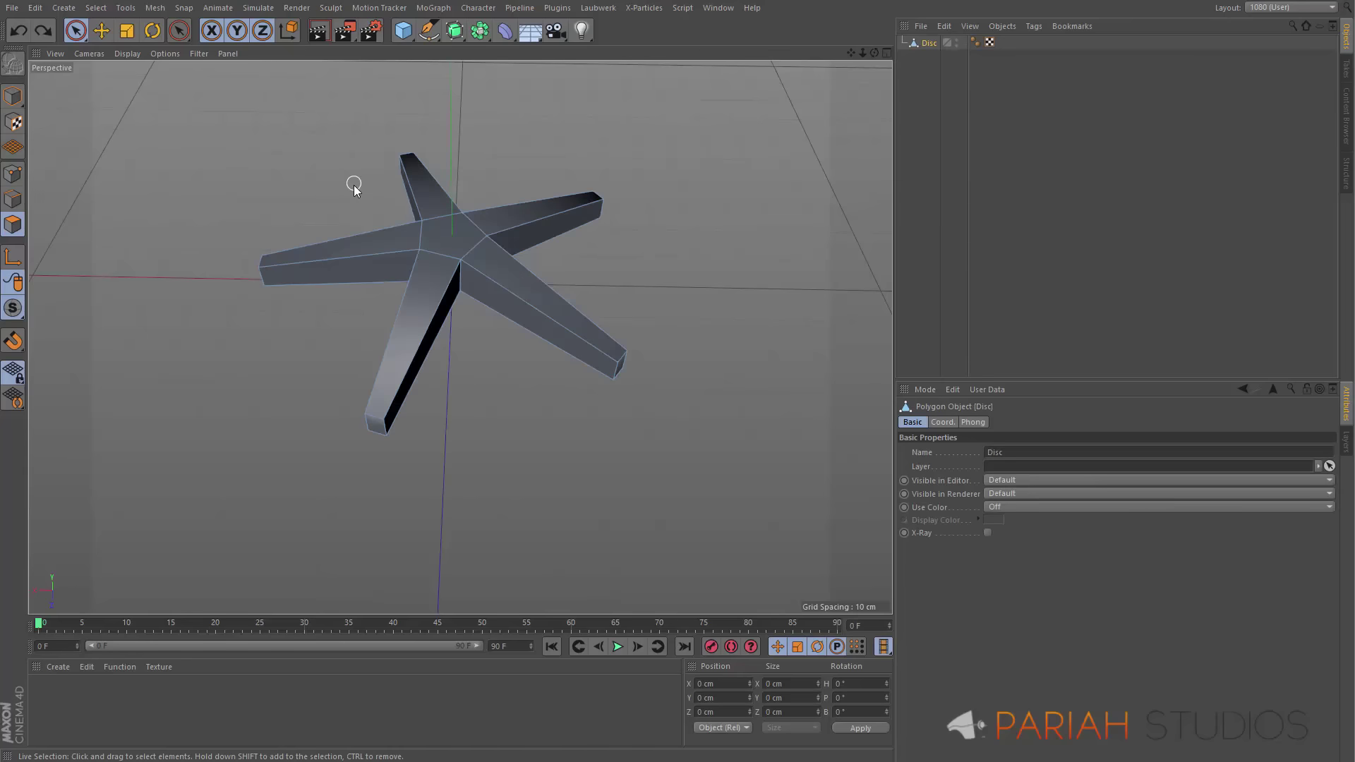
# Cut one Knife loop across the base of each of the five arms, close to the central pentagon, working in the Top view
pyautogui.press('k')
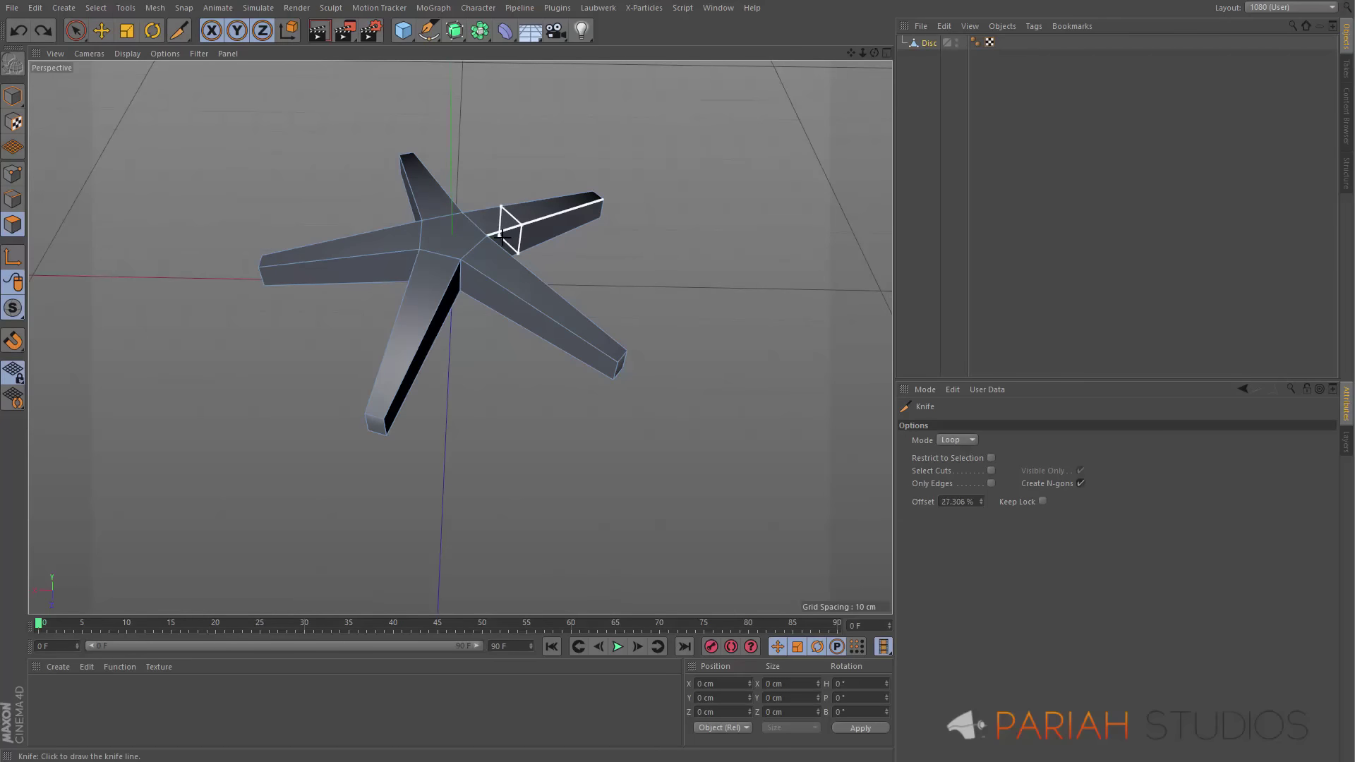
pyautogui.middleClick(469, 263)
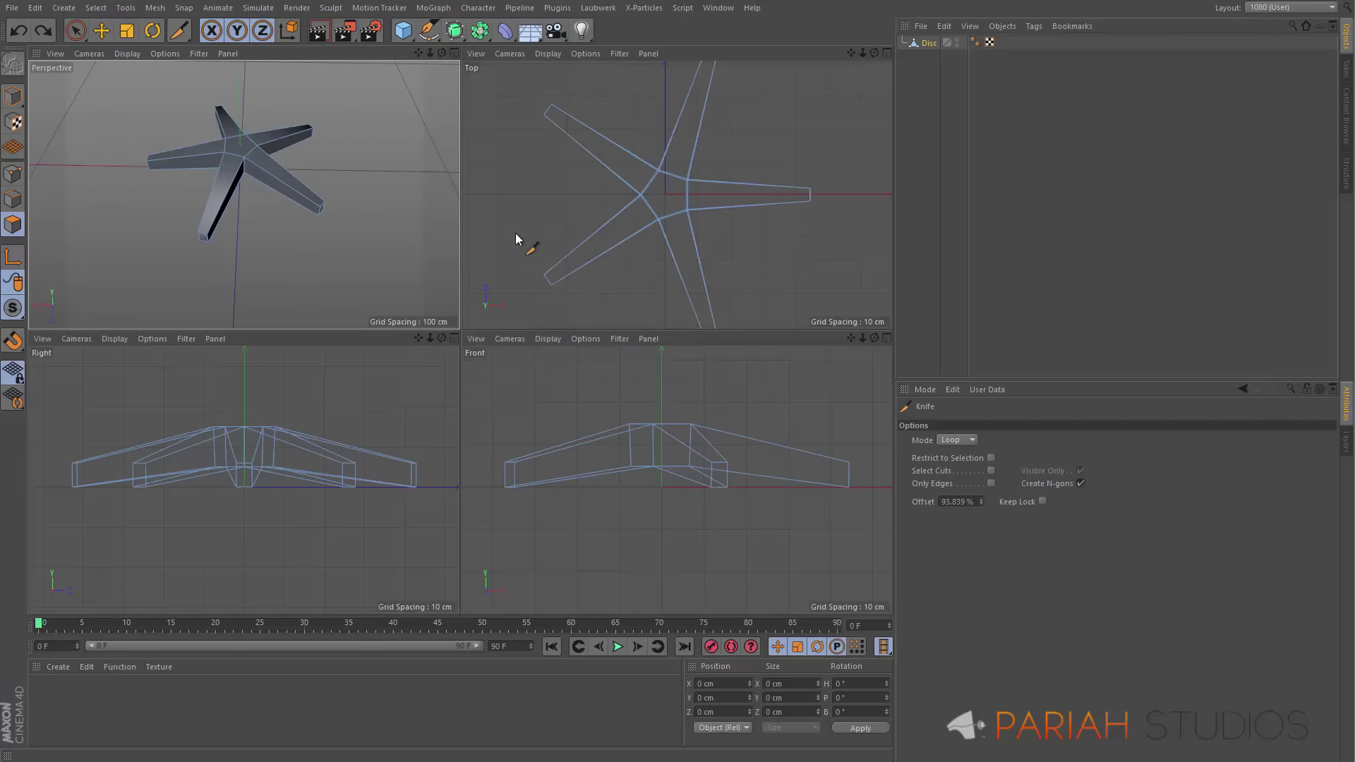
pyautogui.middleClick(498, 250)
pyautogui.scroll(5, 423, 366)
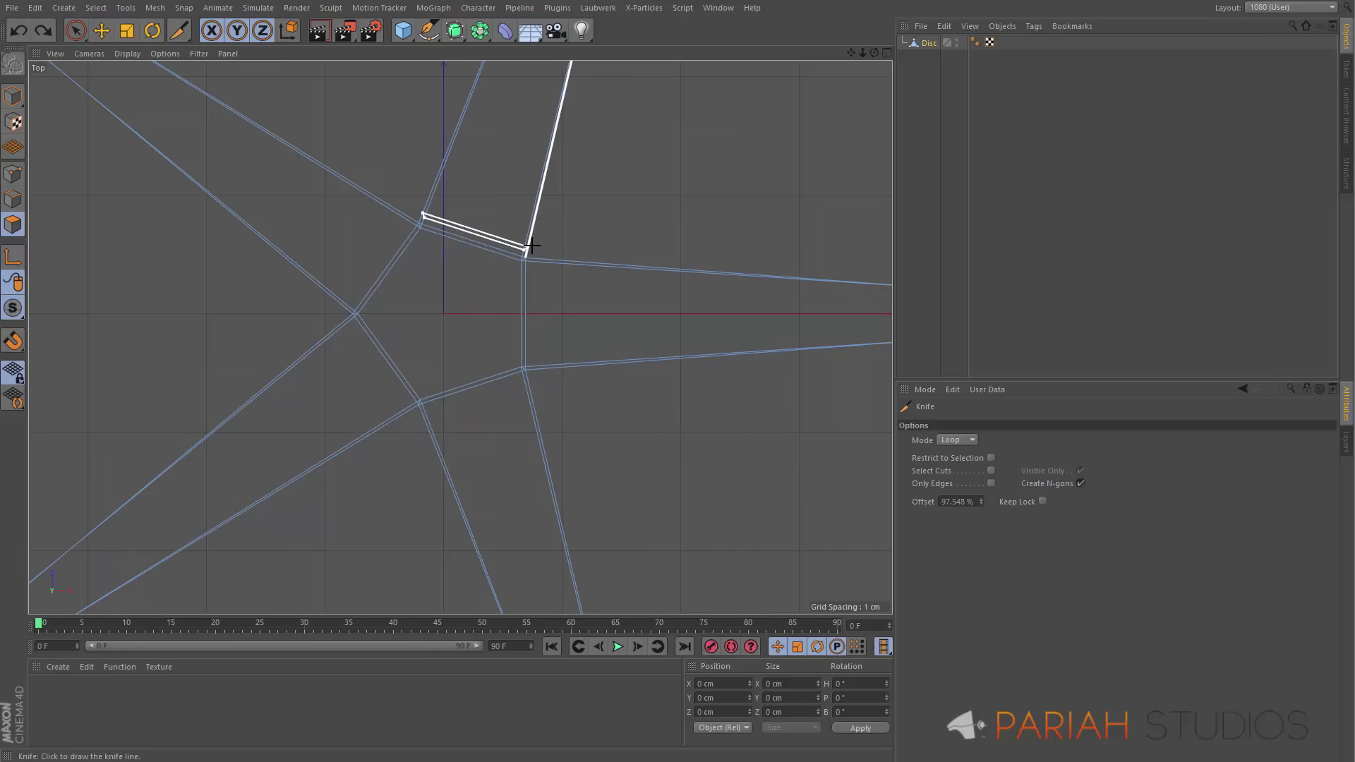
pyautogui.click(531, 246)
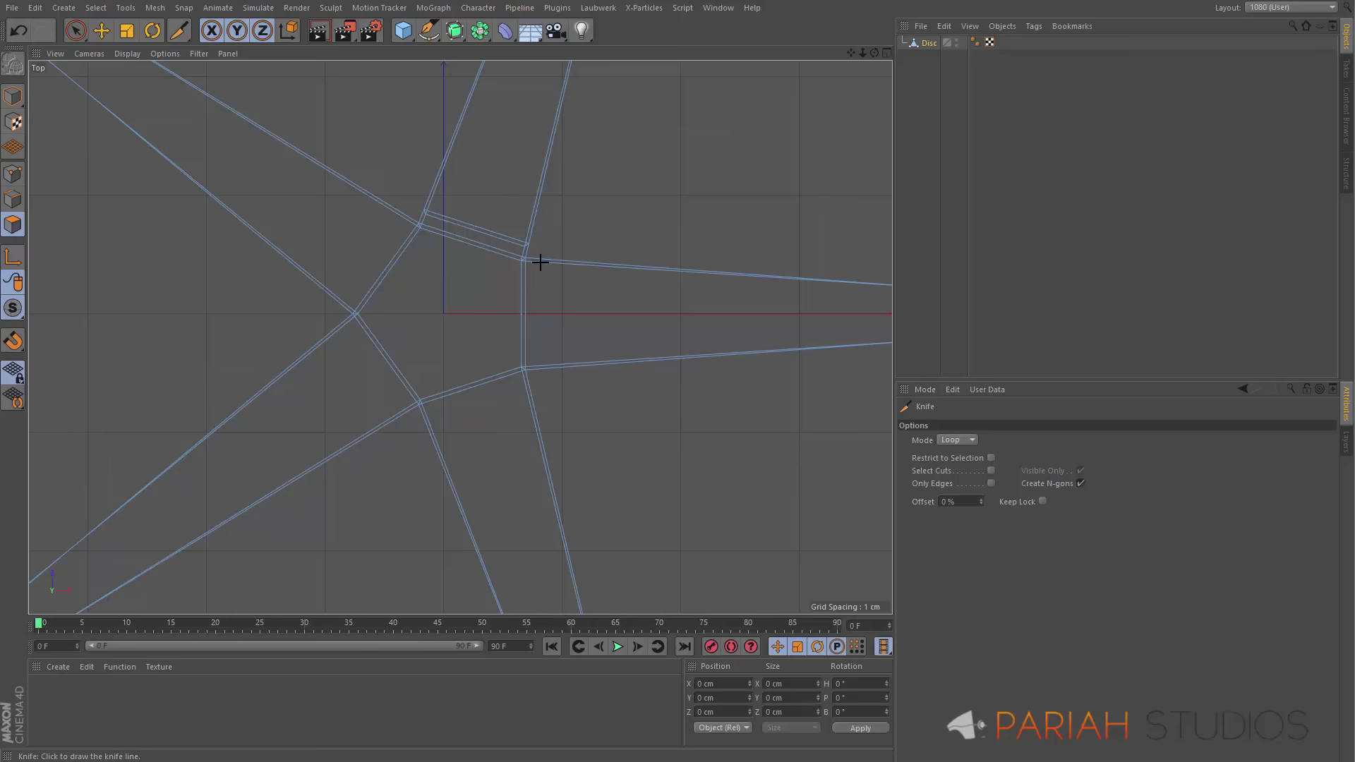
pyautogui.click(528, 384)
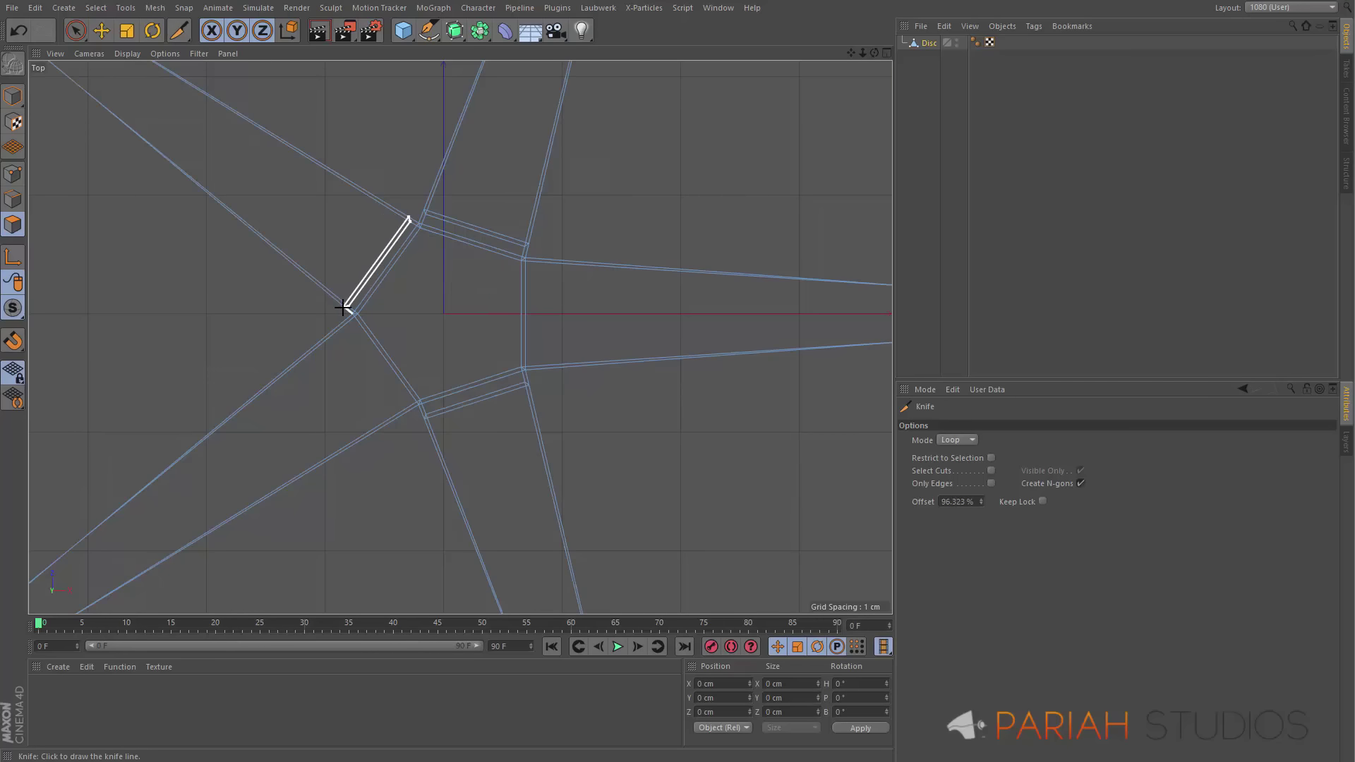
pyautogui.click(536, 367)
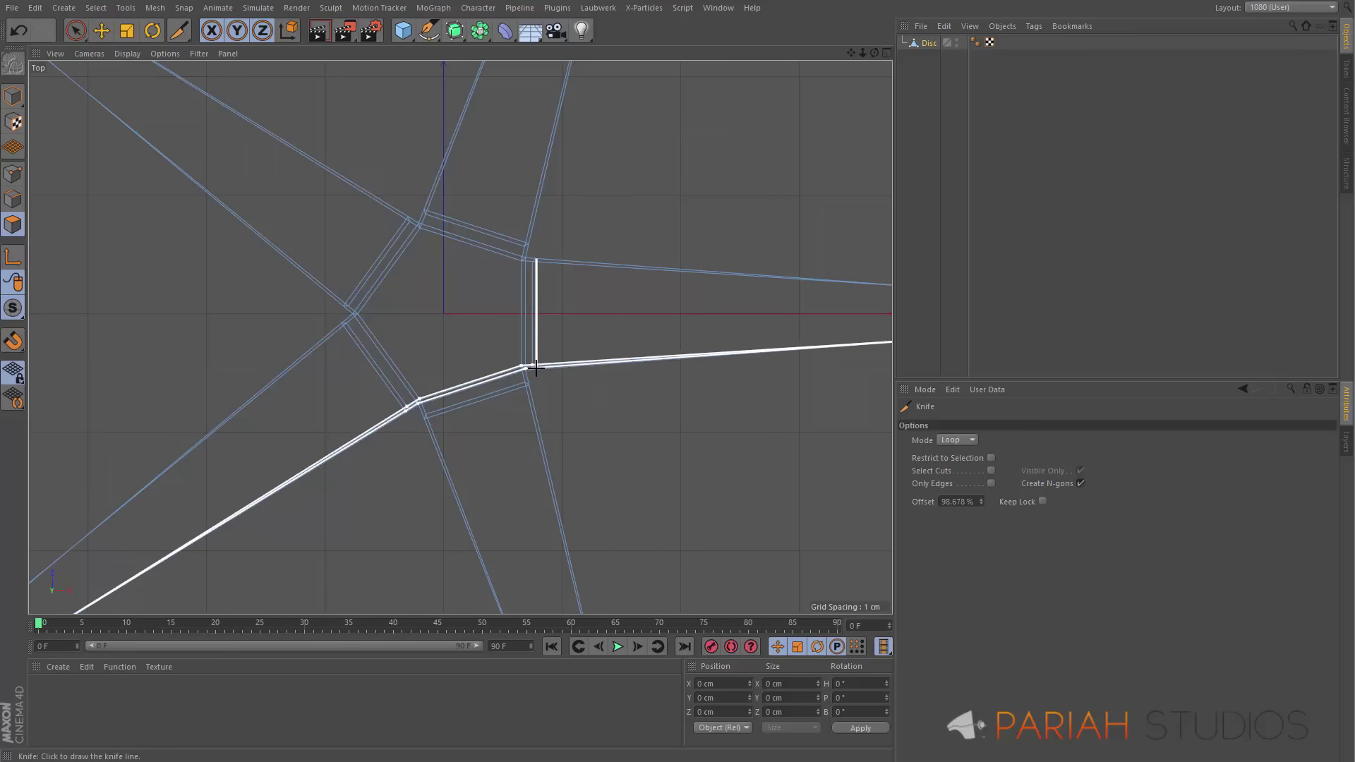
# Add a Subdivision Surface as the parent of the Disc star and check the smoothed shape in the Perspective view
pyautogui.middleClick(524, 263)
pyautogui.middleClick(402, 240)
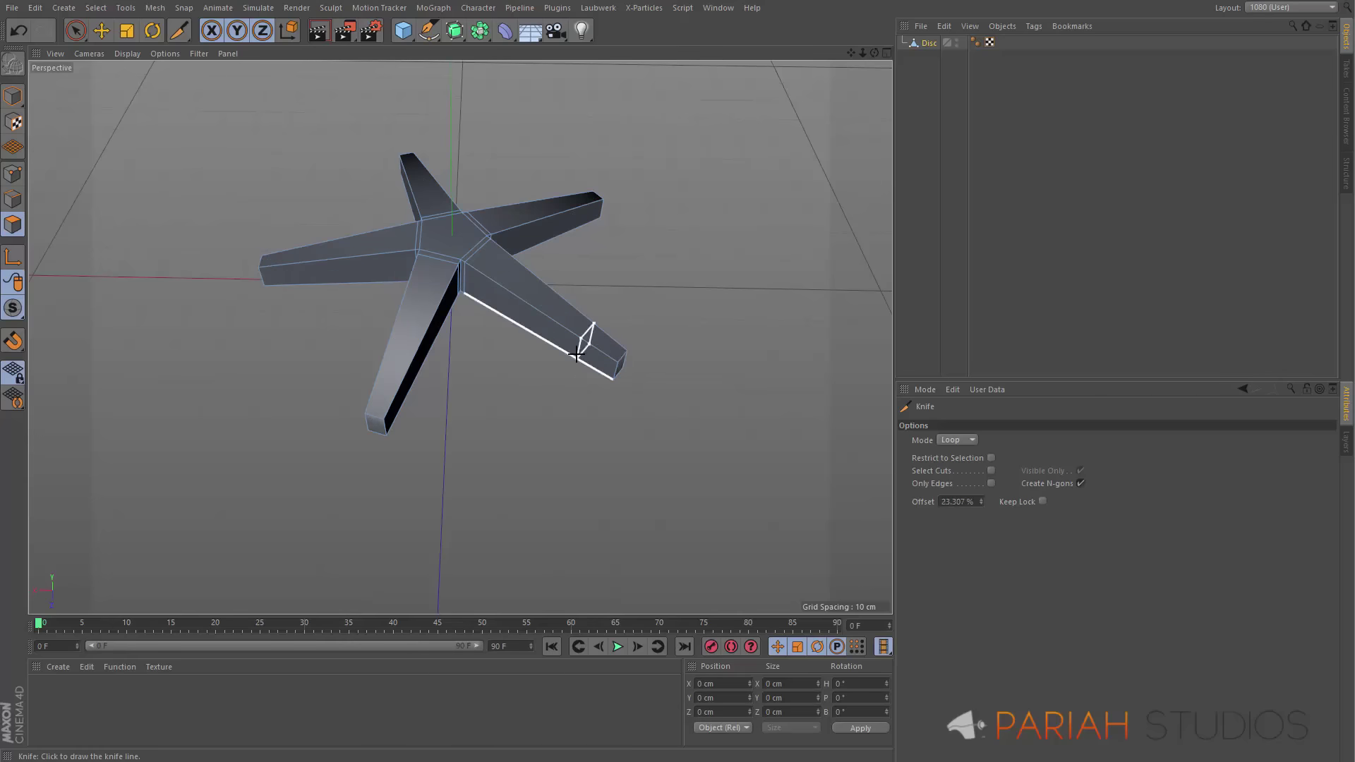
pyautogui.click(455, 30)
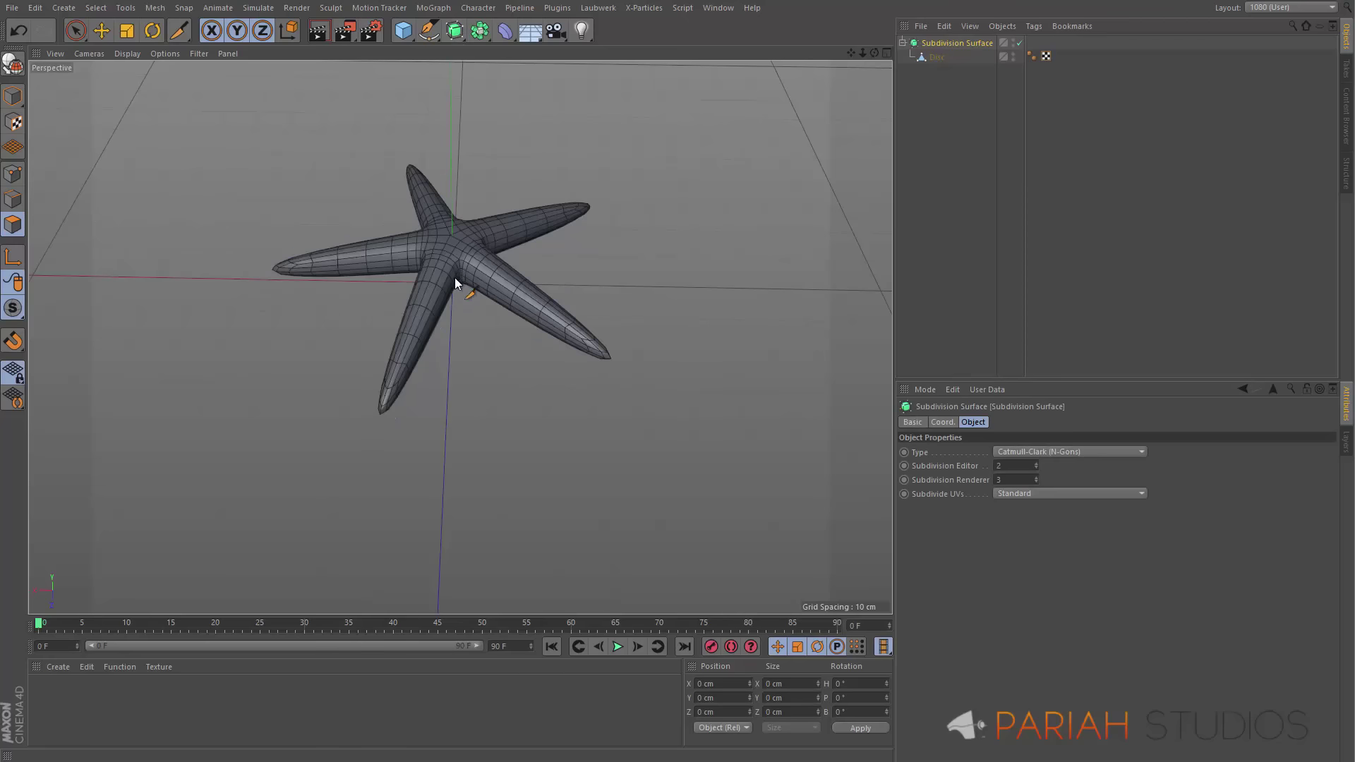
pyautogui.keyDown('alt'); pyautogui.moveTo(427, 303); pyautogui.dragTo(340, 309); pyautogui.keyUp('alt')
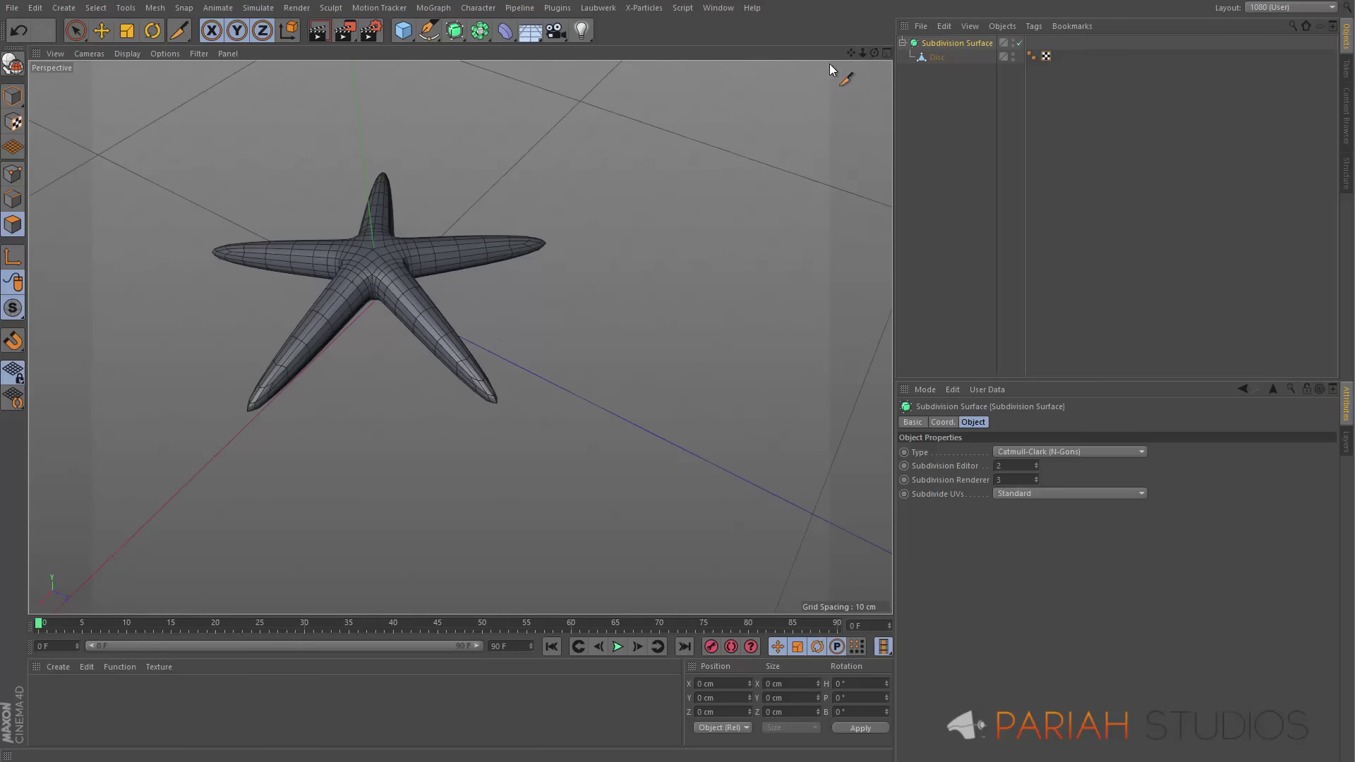
# Make the Disc mesh active with Live Selection and disable its parent Subdivision Surface
pyautogui.click(935, 57)
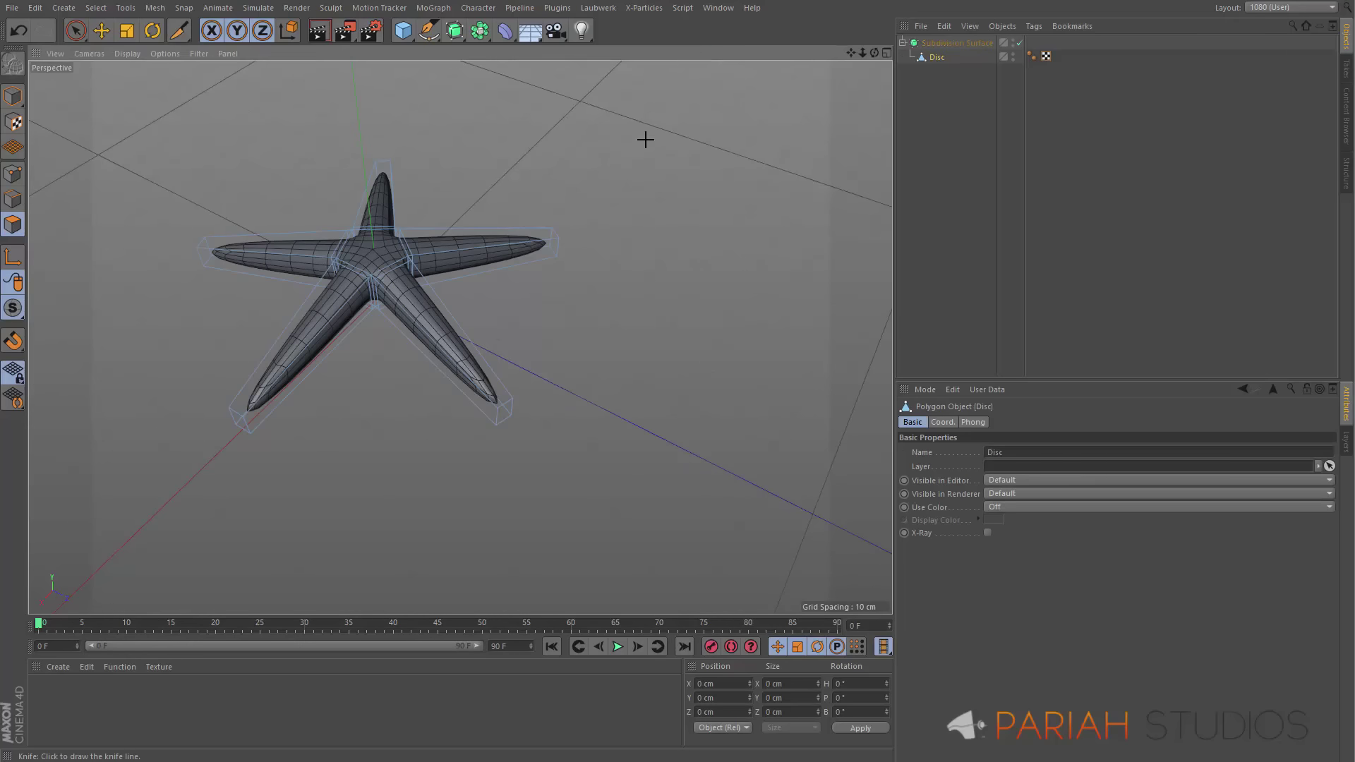
pyautogui.press('space')
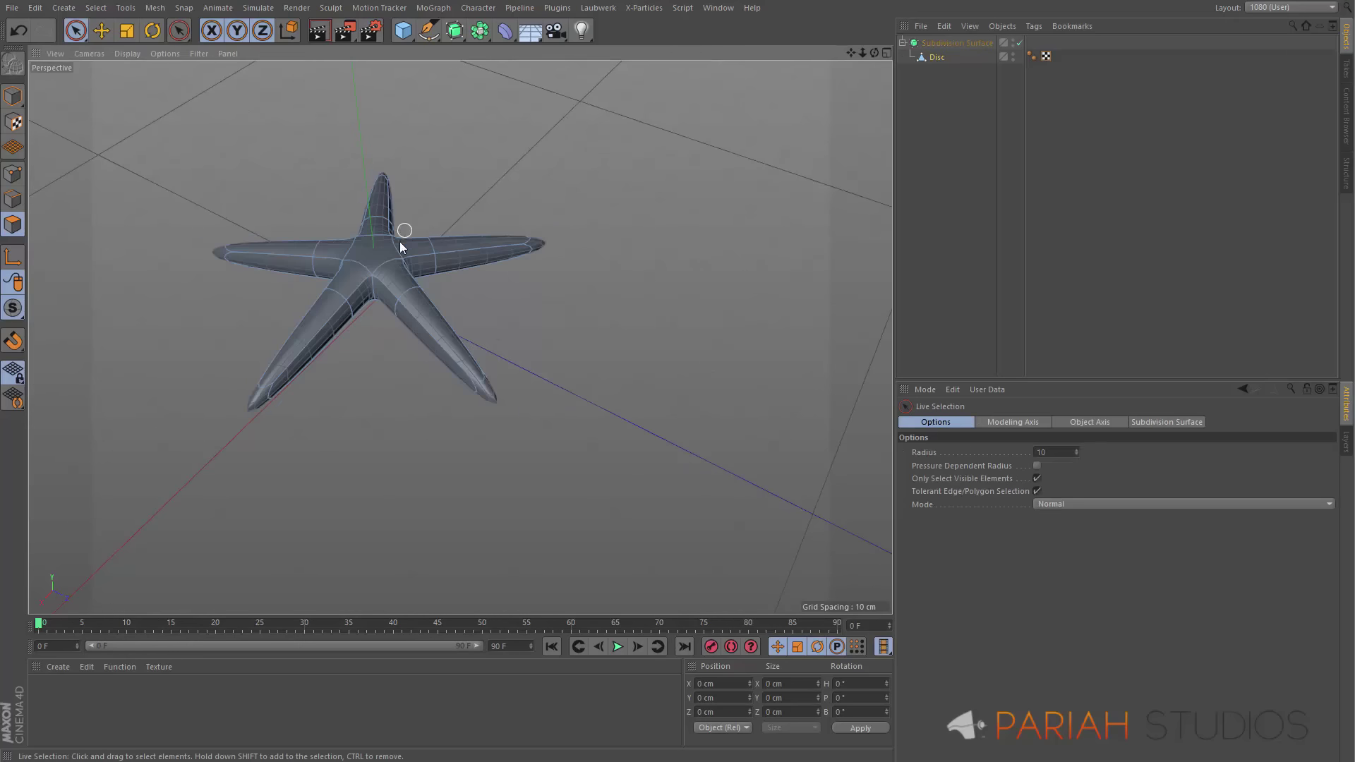
pyautogui.click(1019, 42)
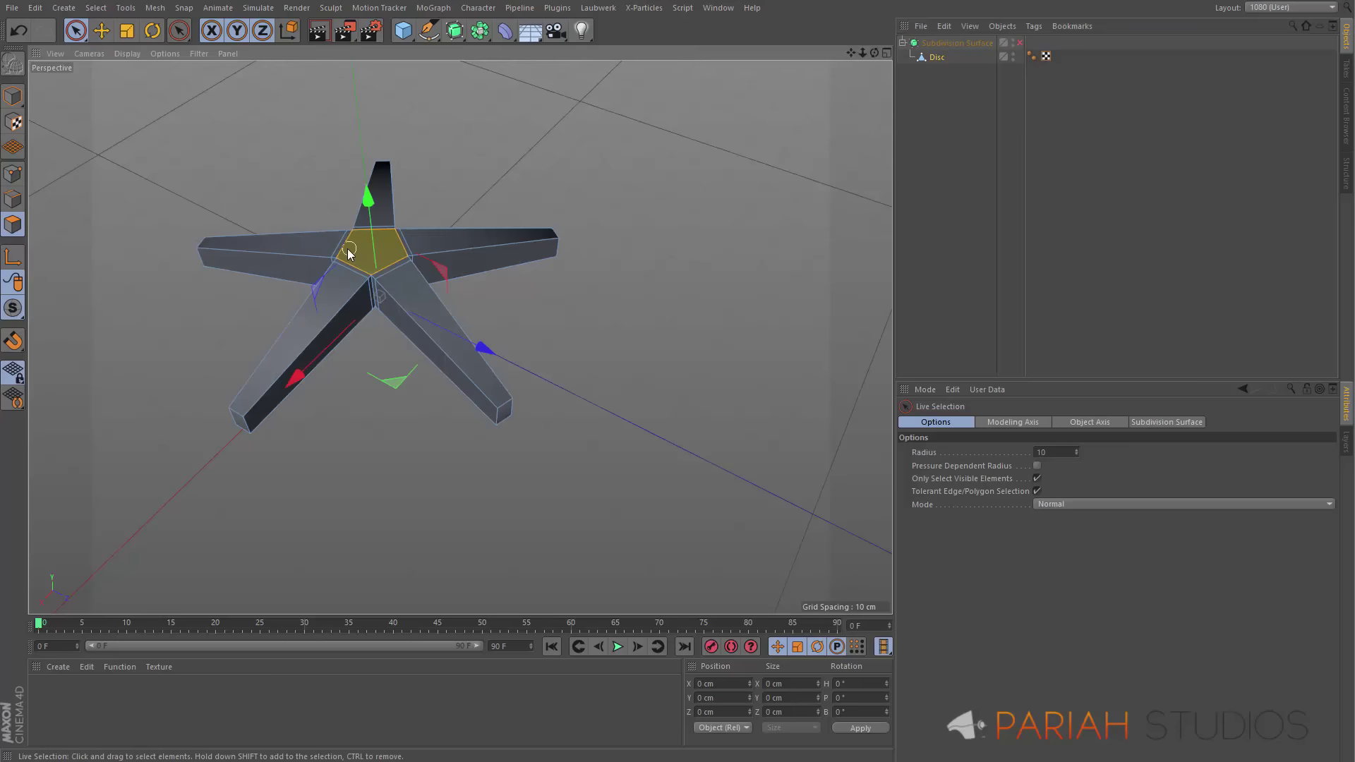
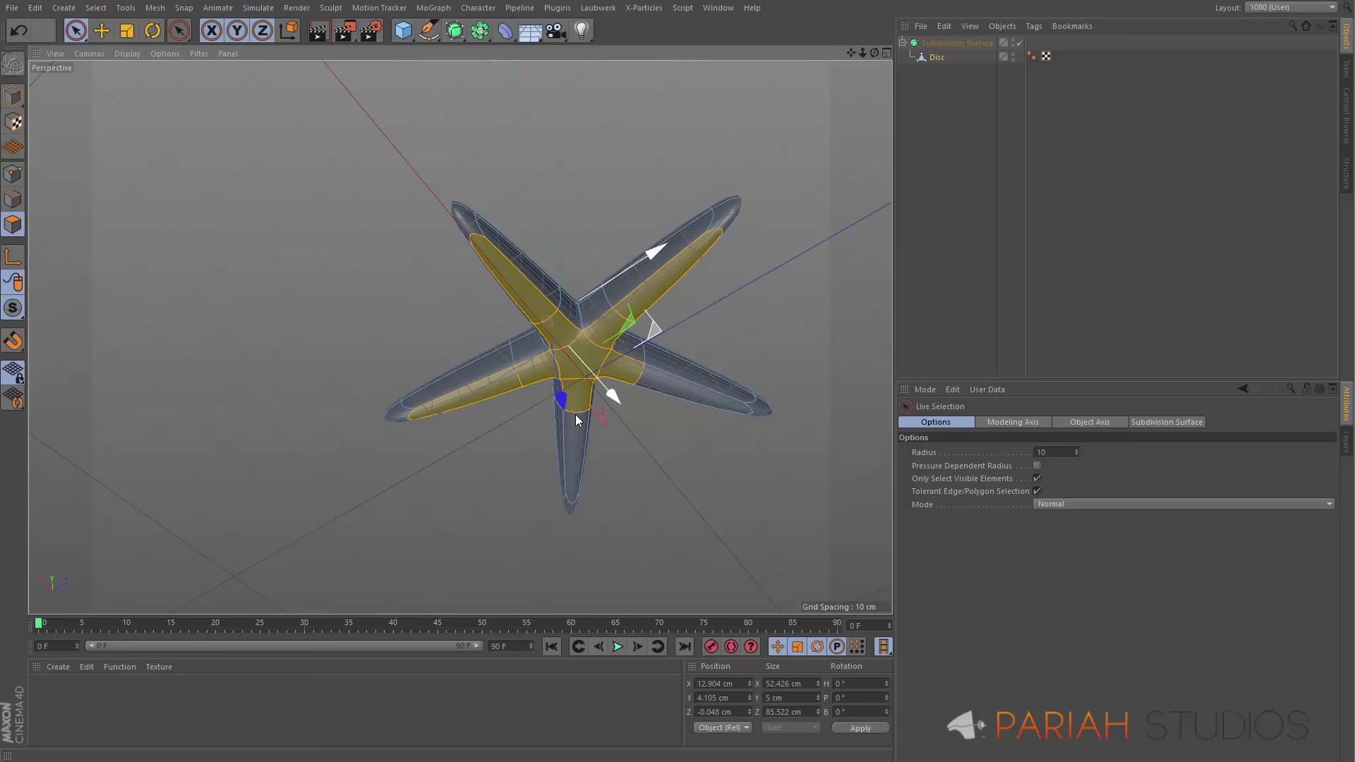
# Extend the polygon selection over the remaining underside faces of the star's arms, check it from below, and clear the selection
pyautogui.click(578, 413)
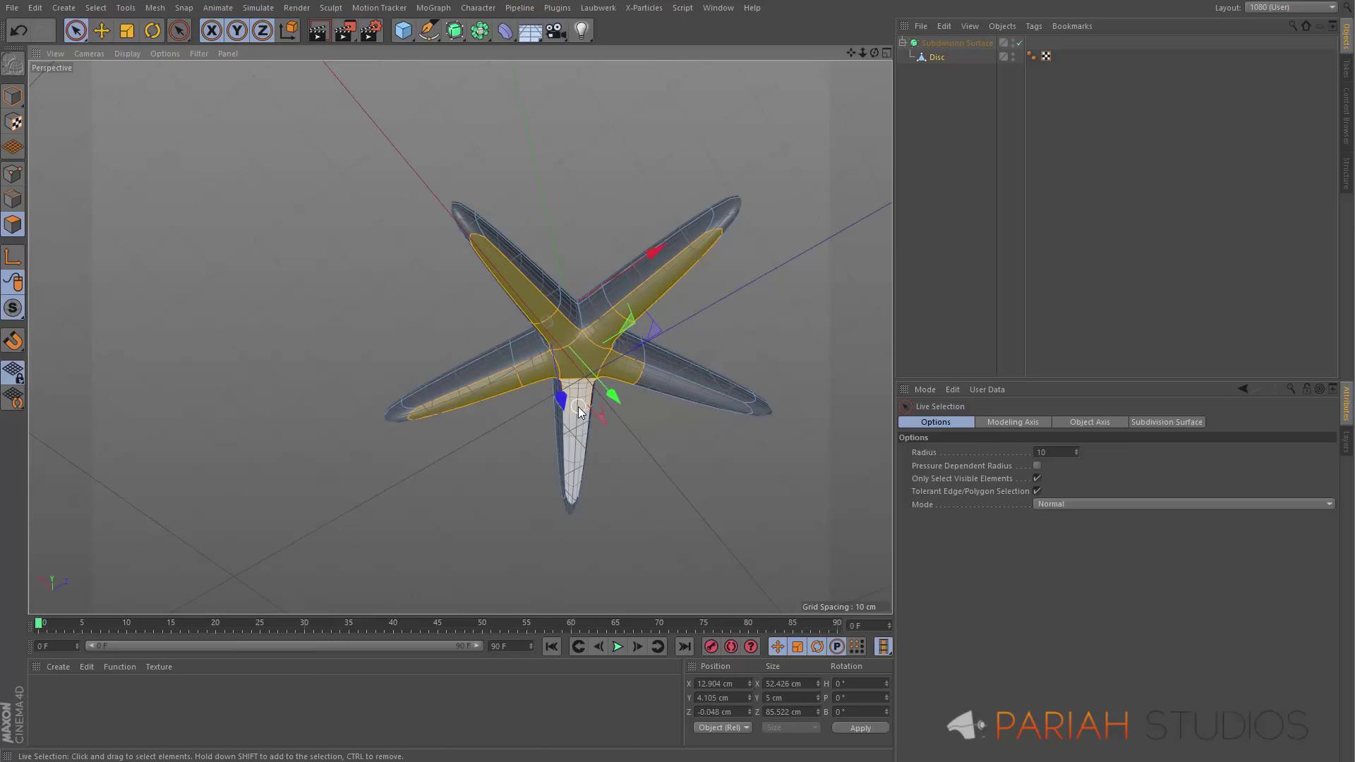
pyautogui.keyDown('shift'); pyautogui.click(578, 410); pyautogui.keyUp('shift')
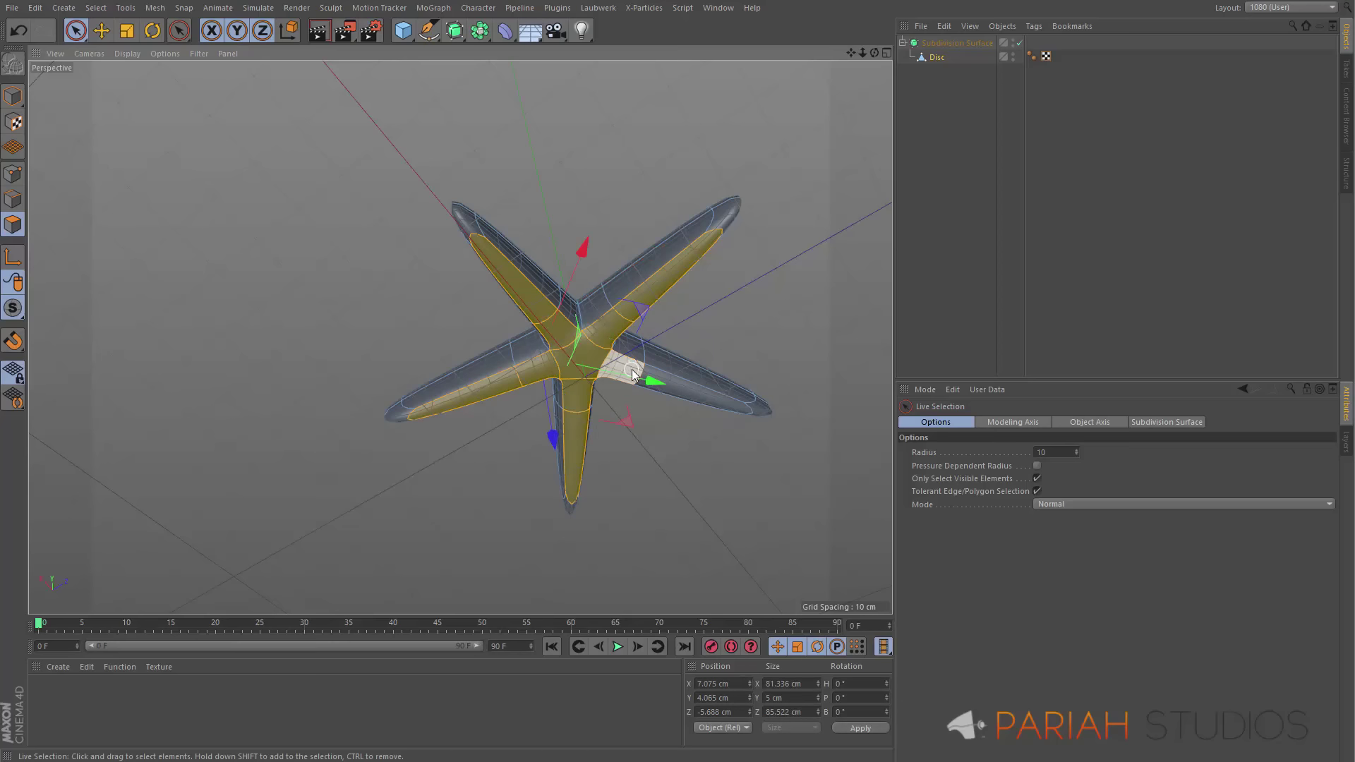
pyautogui.keyDown('shift'); pyautogui.moveTo(632, 369); pyautogui.dragTo(646, 378); pyautogui.keyUp('shift')
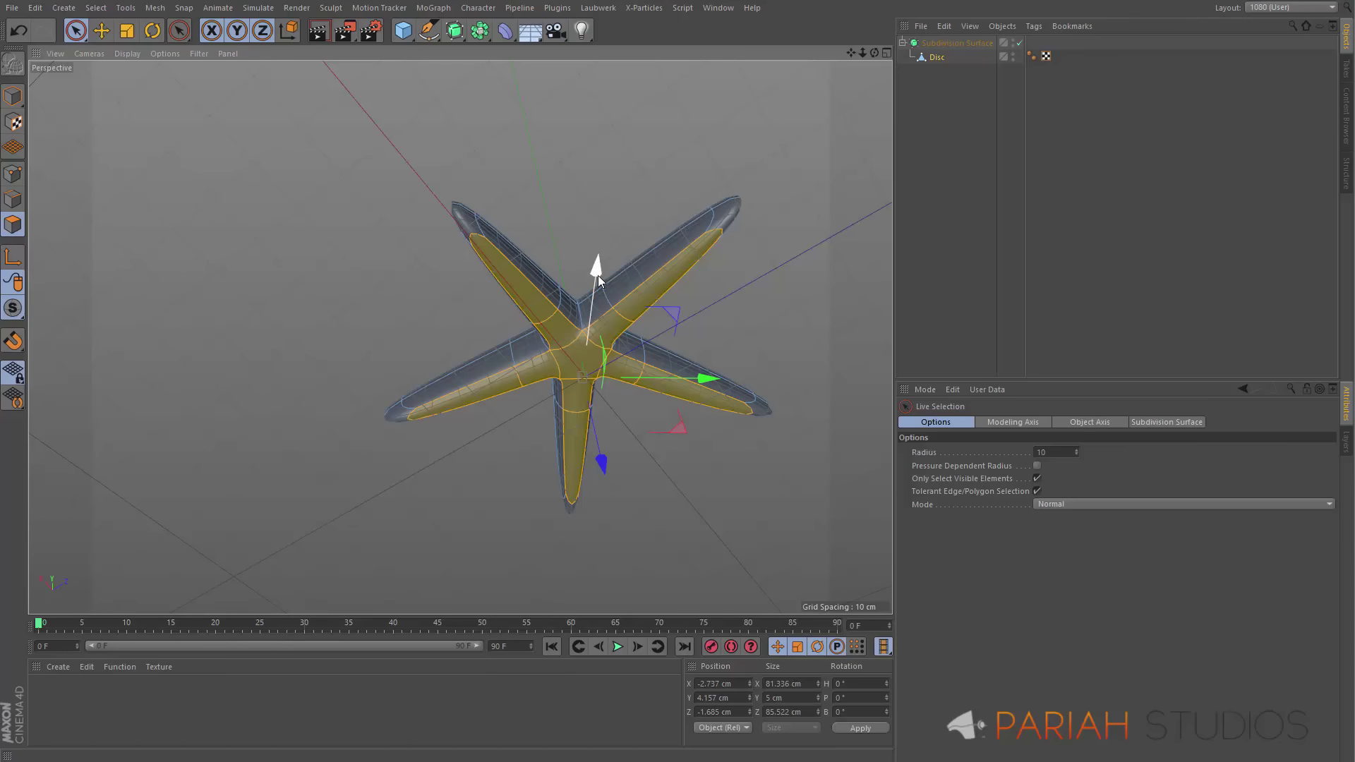
pyautogui.keyDown('alt'); pyautogui.moveTo(598, 275); pyautogui.dragTo(599, 485); pyautogui.keyUp('alt')
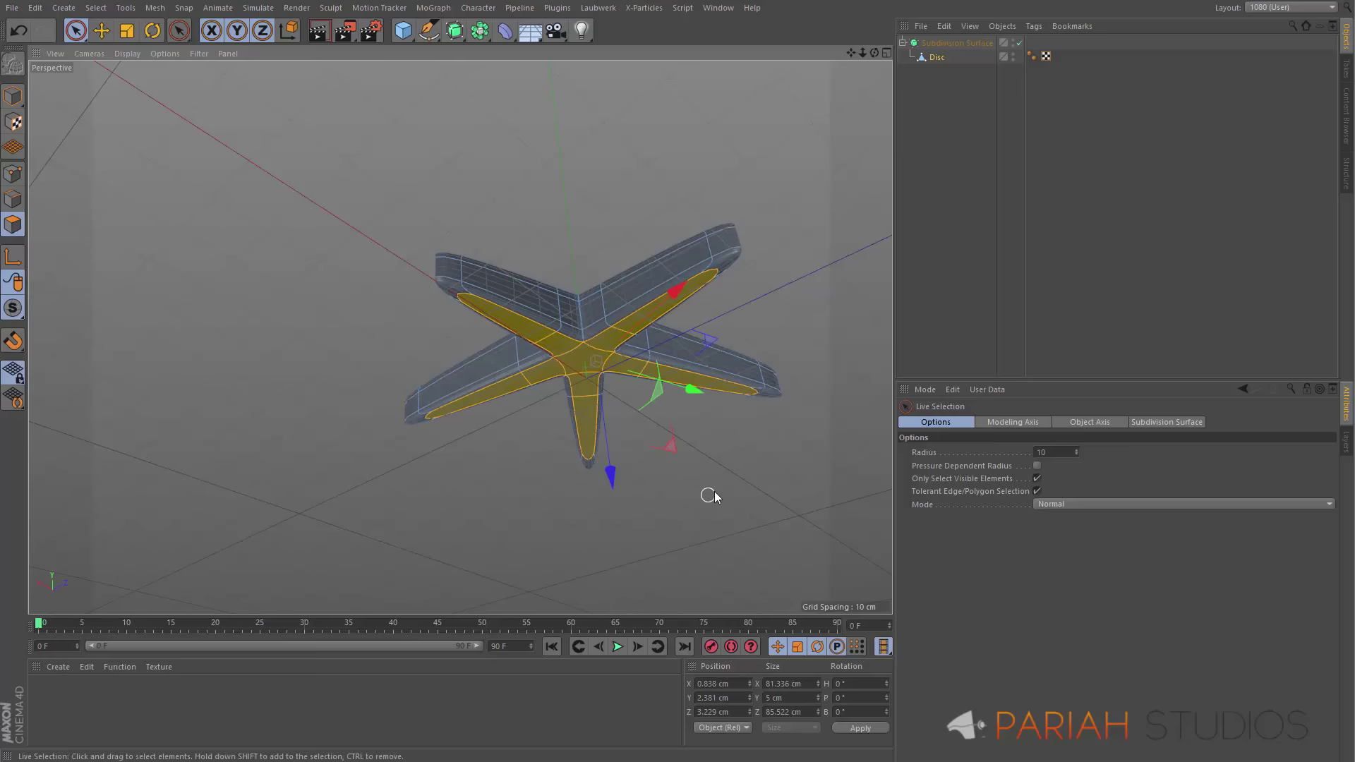
pyautogui.keyDown('alt'); pyautogui.moveTo(603, 364); pyautogui.dragTo(679, 460); pyautogui.keyUp('alt')
pyautogui.click(678, 462)
pyautogui.keyDown('alt'); pyautogui.moveTo(610, 297); pyautogui.dragTo(631, 364); pyautogui.keyUp('alt')
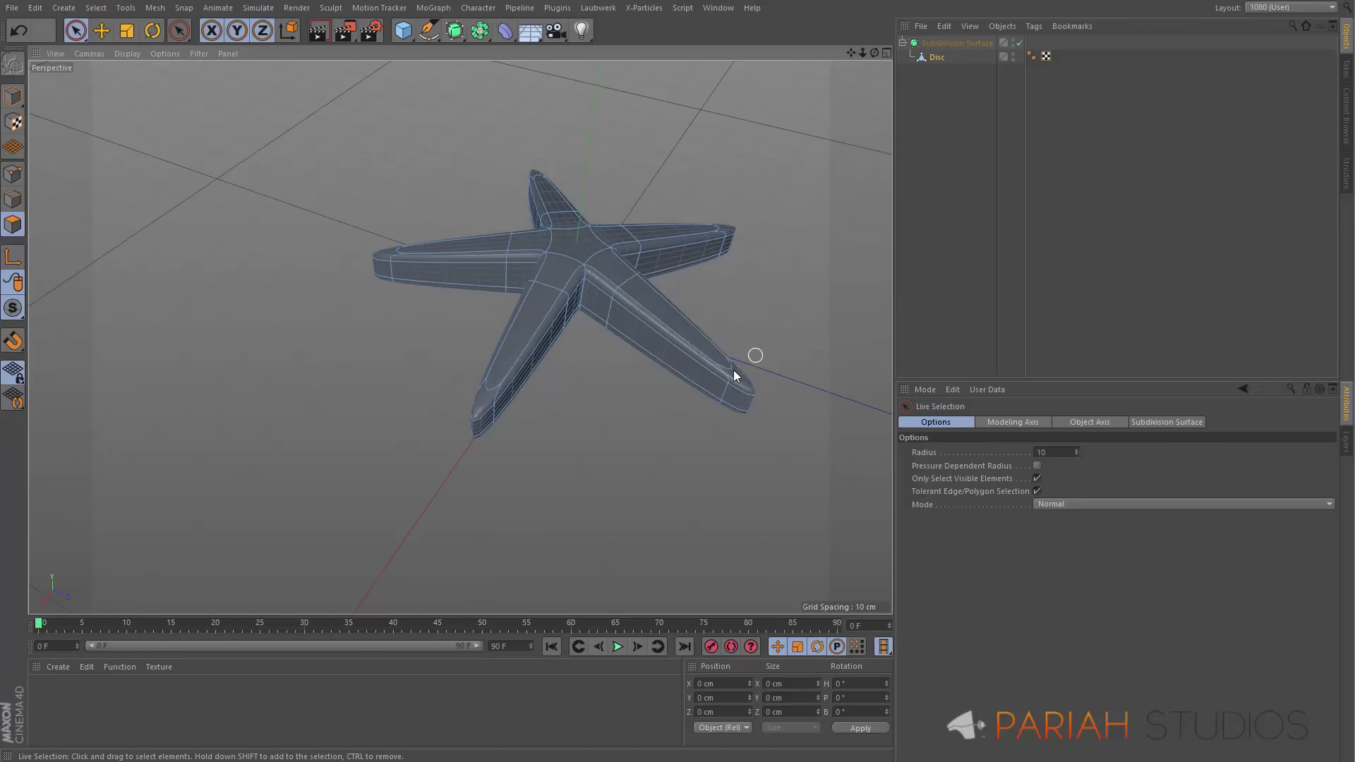
# Turn off the Subdivision Surface, examine the unsmoothed star in the Top and Perspective views, and turn the smoothing back on
pyautogui.click(1019, 43)
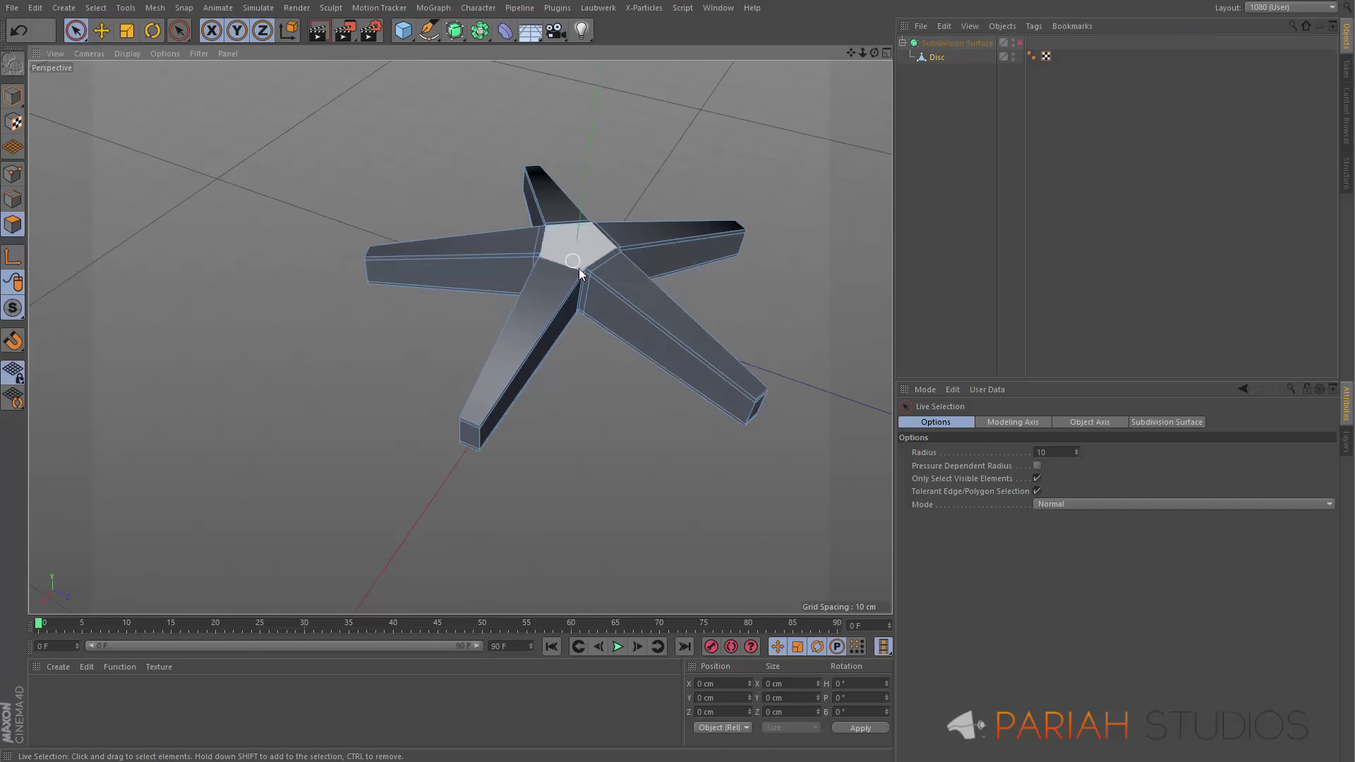
pyautogui.keyDown('alt'); pyautogui.moveTo(579, 268); pyautogui.dragTo(583, 287); pyautogui.keyUp('alt')
pyautogui.middleClick(593, 321)
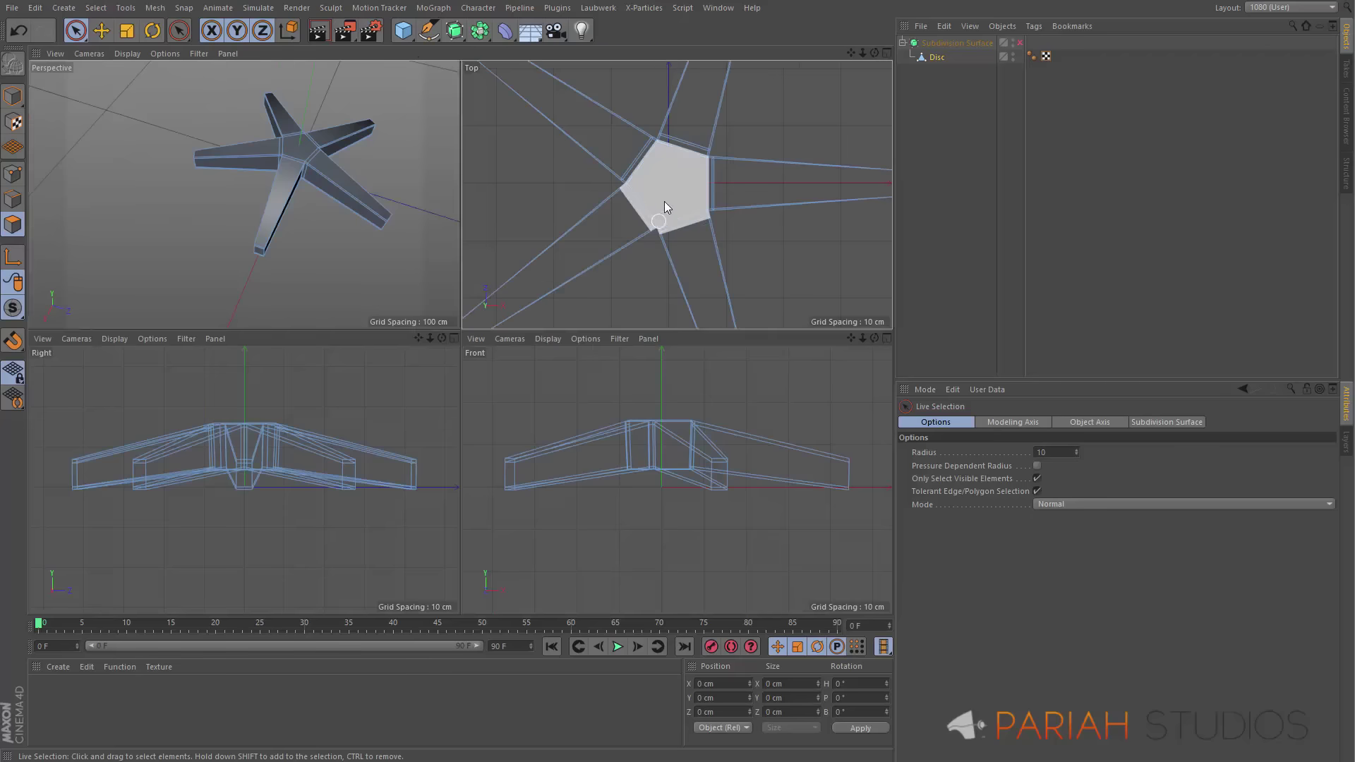
pyautogui.middleClick(644, 222)
pyautogui.scroll(-4, 647, 219)
pyautogui.keyDown('alt'); pyautogui.moveTo(591, 252); pyautogui.dragTo(459, 338, button='middle'); pyautogui.keyUp('alt')
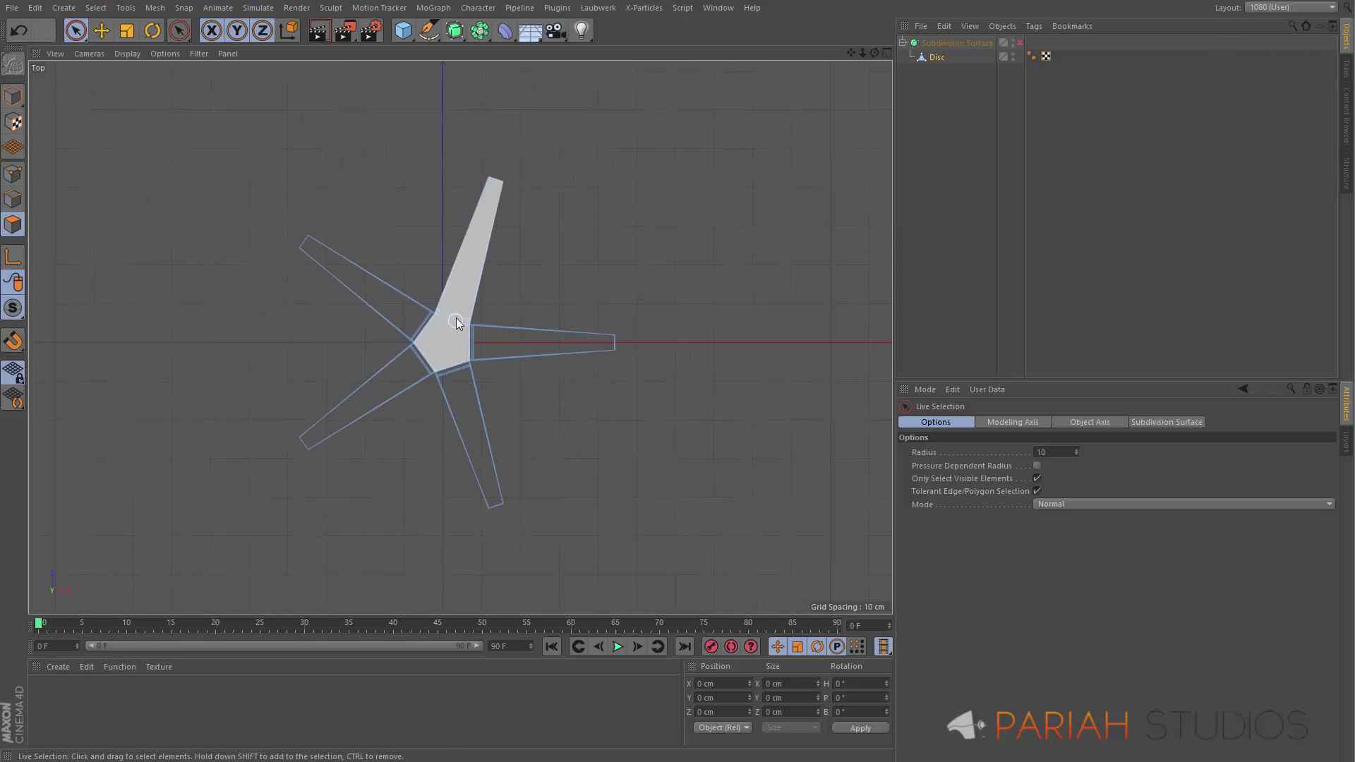
pyautogui.scroll(2, 454, 319)
pyautogui.scroll(-4, 487, 300)
pyautogui.middleClick(480, 302)
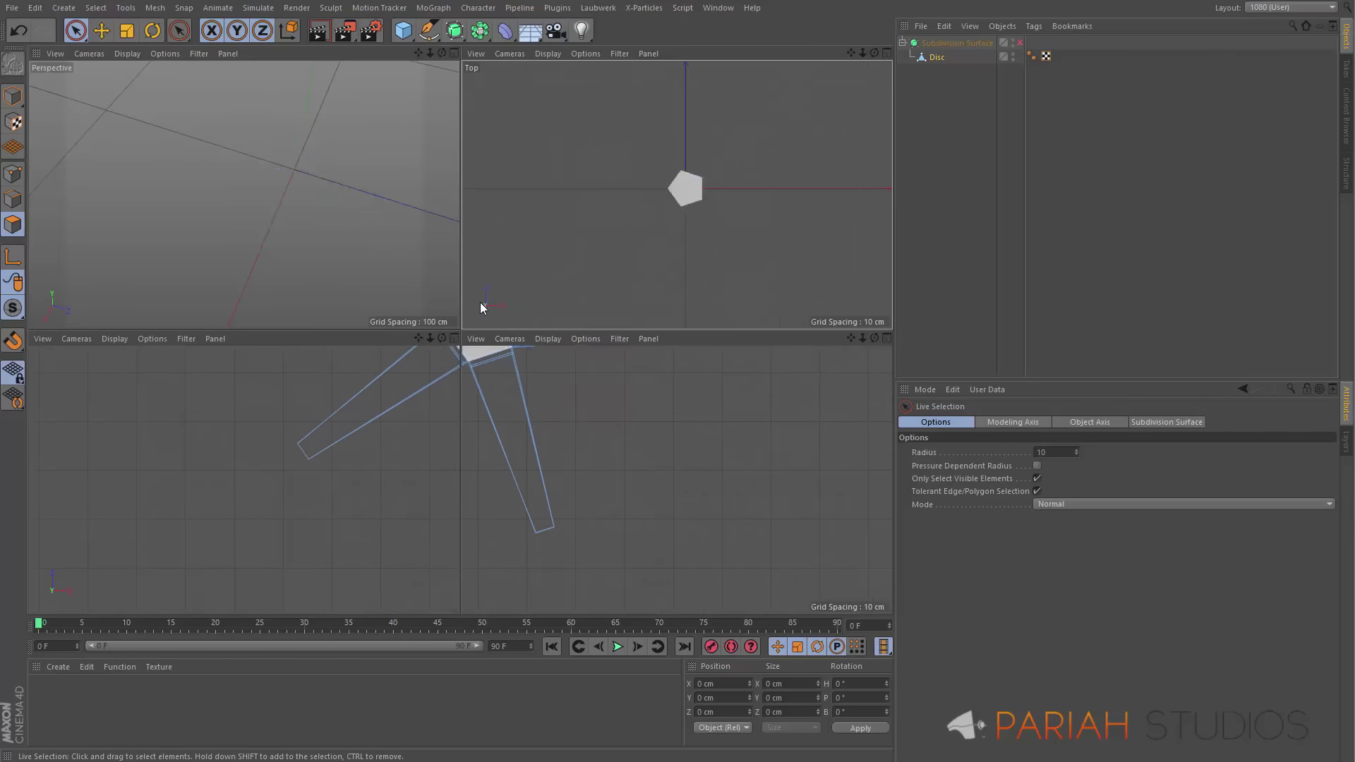
pyautogui.middleClick(409, 257)
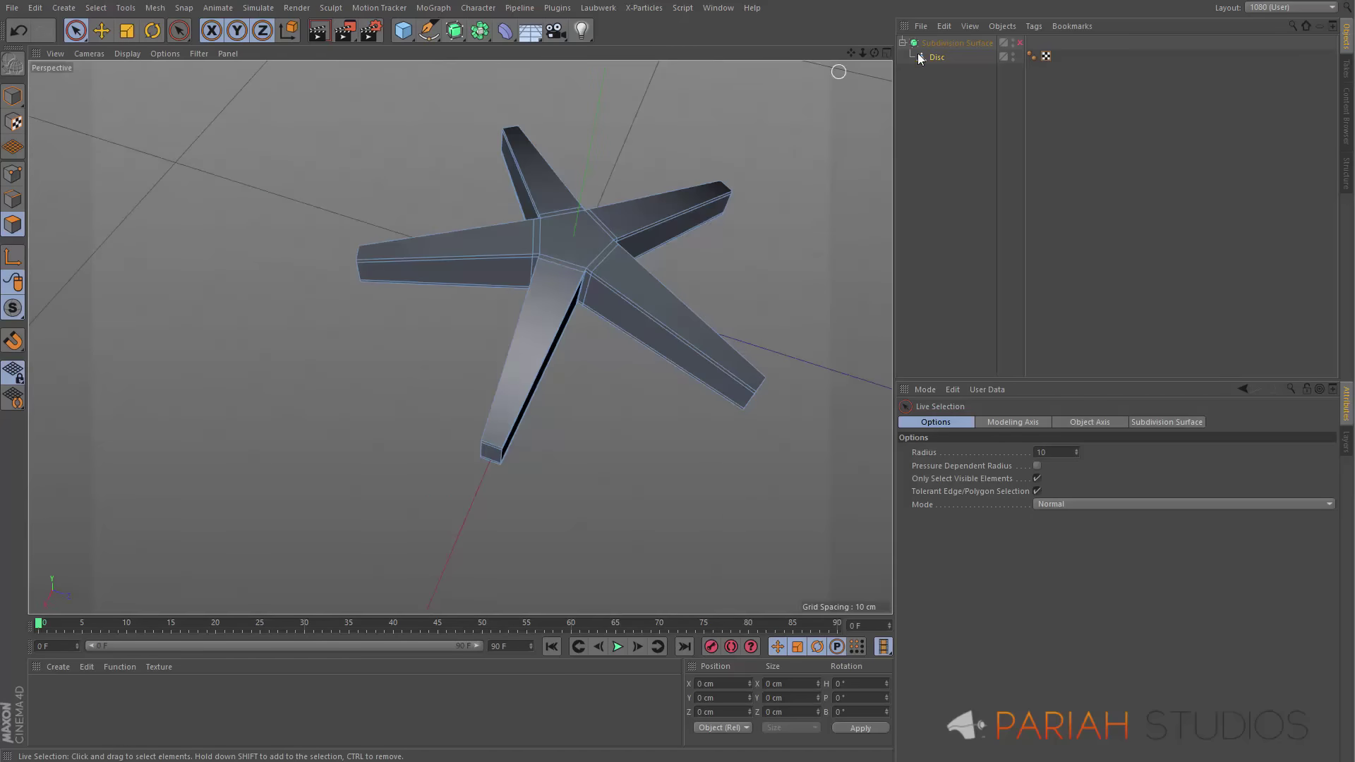
pyautogui.click(1019, 43)
pyautogui.keyDown('alt'); pyautogui.moveTo(600, 287); pyautogui.dragTo(604, 238); pyautogui.keyUp('alt')
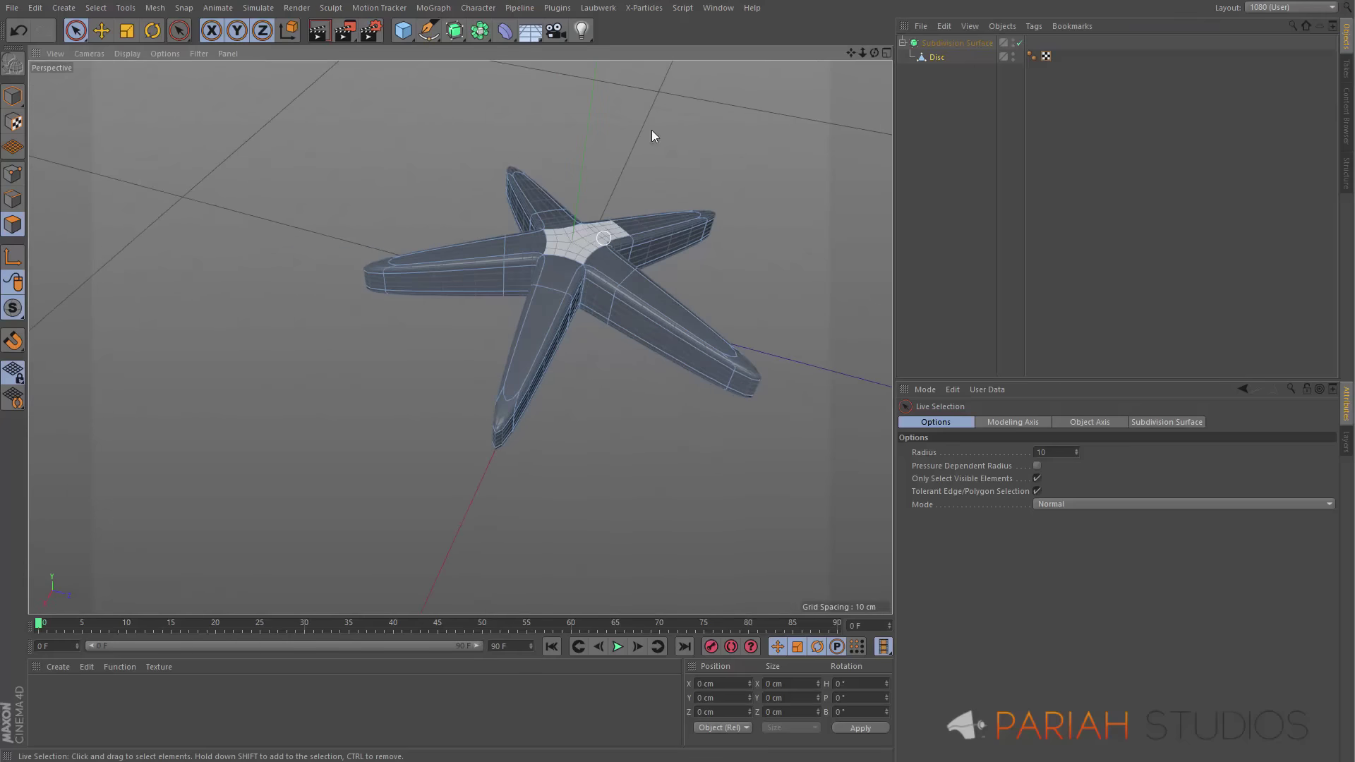
# Switch the Perspective view's line display to Isoparms and back to Wireframe to compare the two on the smoothed star
pyautogui.click(127, 55)
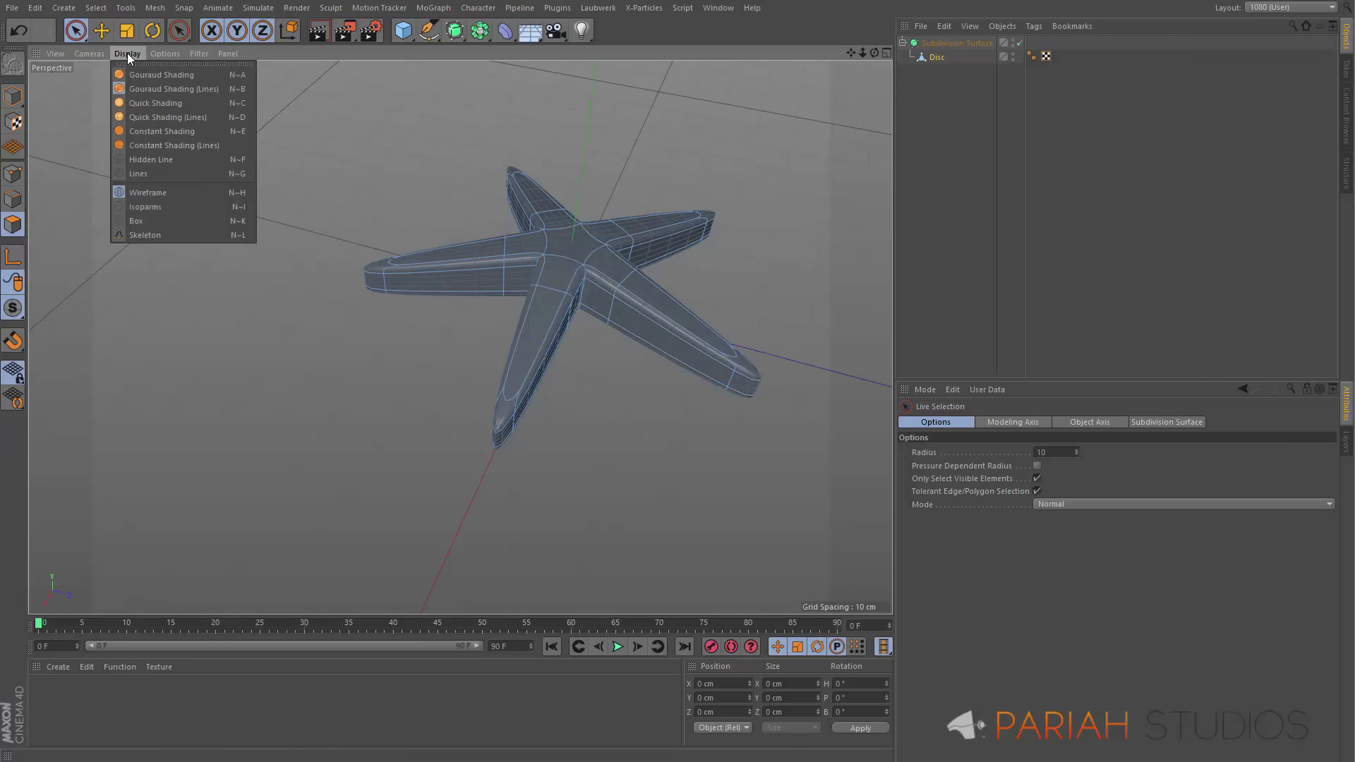
pyautogui.click(155, 209)
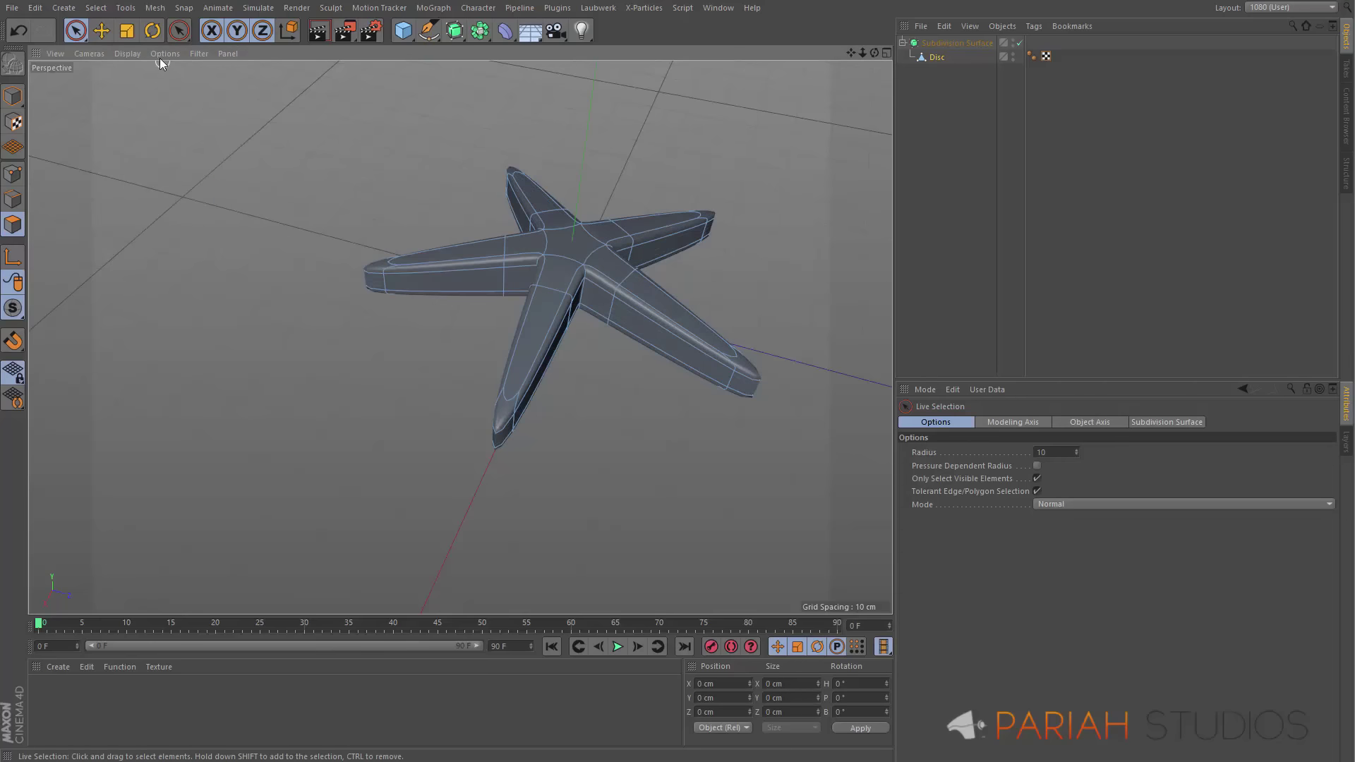
pyautogui.click(125, 55)
pyautogui.click(140, 195)
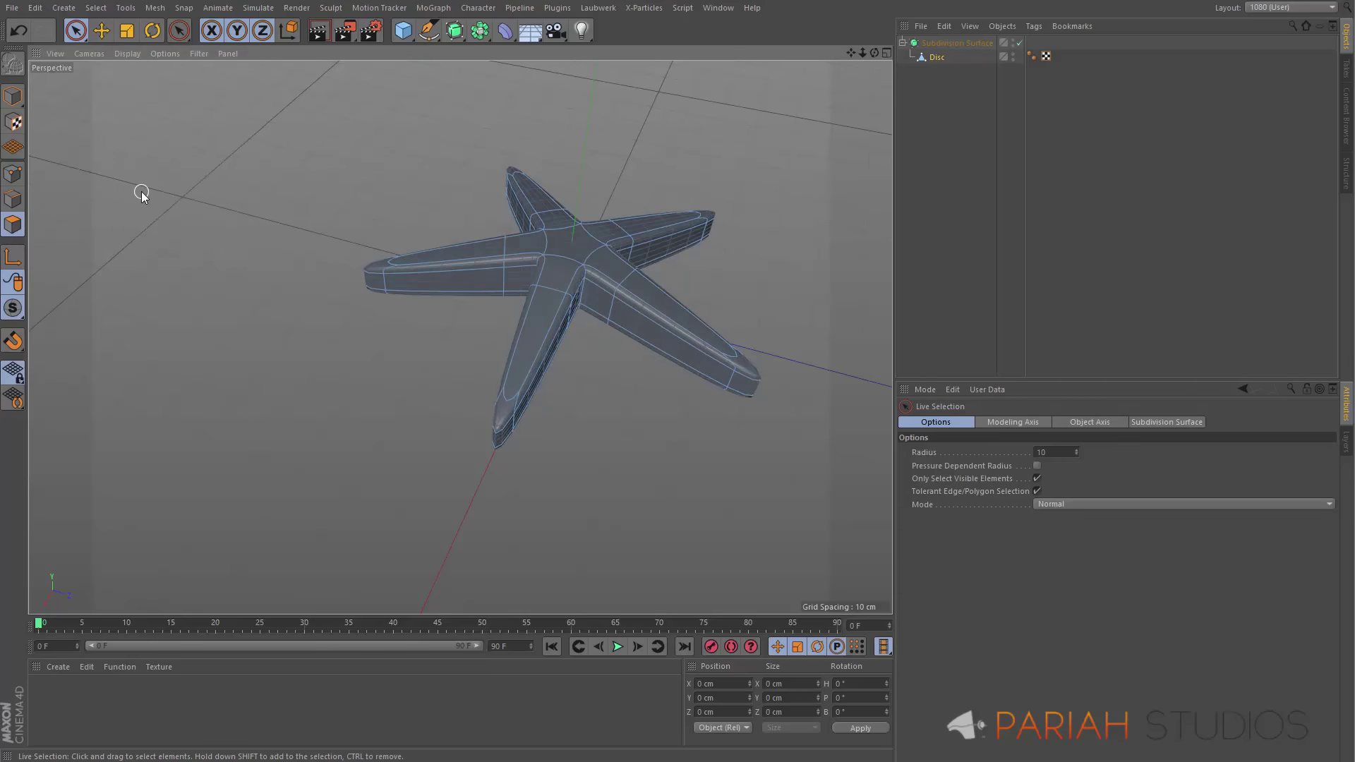
pyautogui.scroll(5, 498, 277)
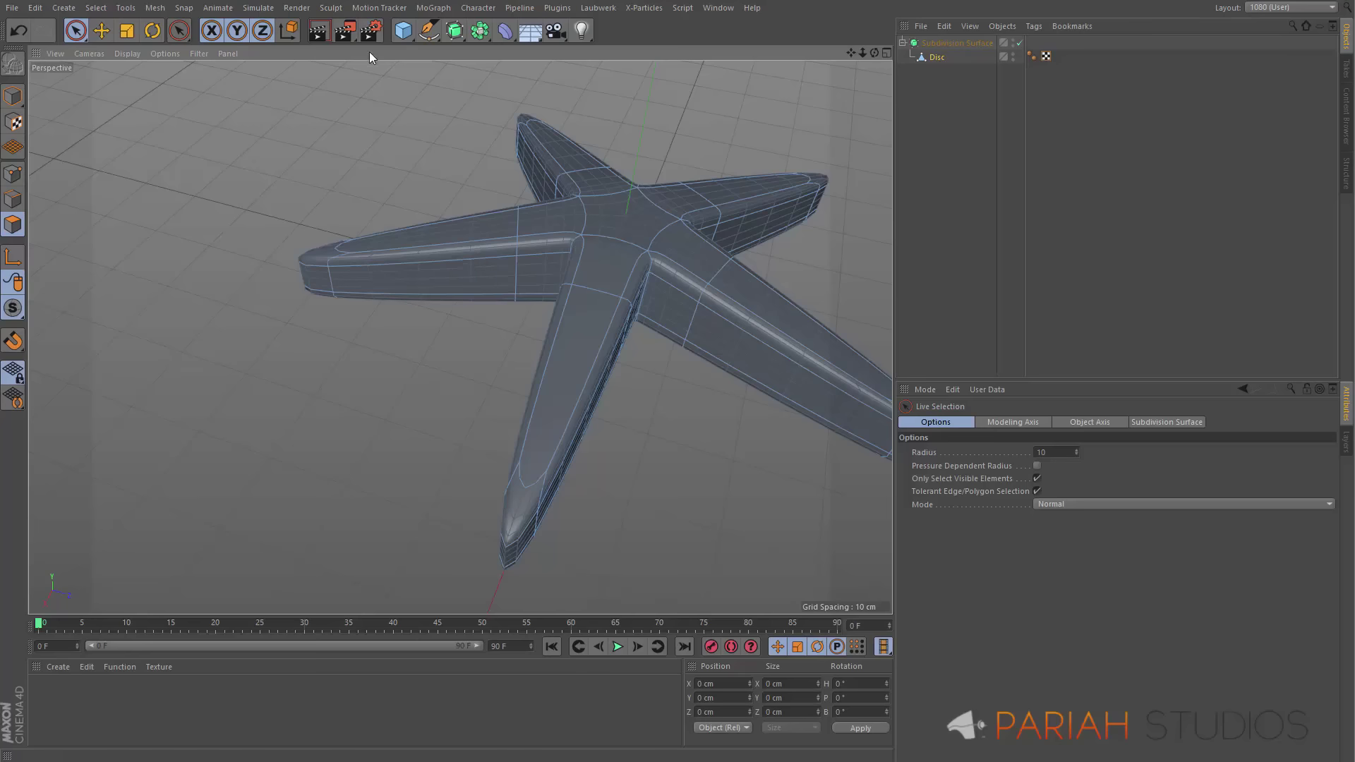
# Set the Perspective view's line display to Isoparms and inspect the star's smoothed arms
pyautogui.click(127, 54)
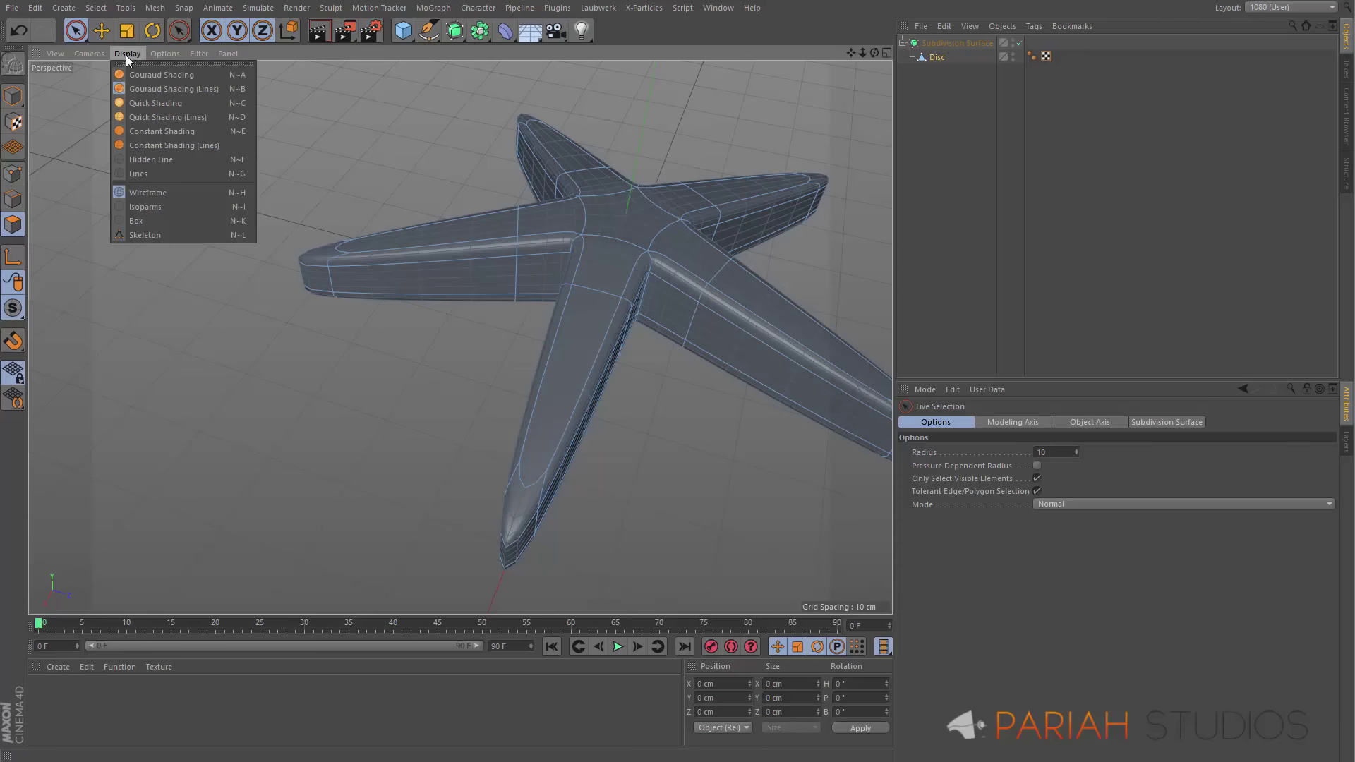
pyautogui.click(141, 207)
pyautogui.keyDown('alt'); pyautogui.moveTo(535, 184); pyautogui.dragTo(740, 123); pyautogui.keyUp('alt')
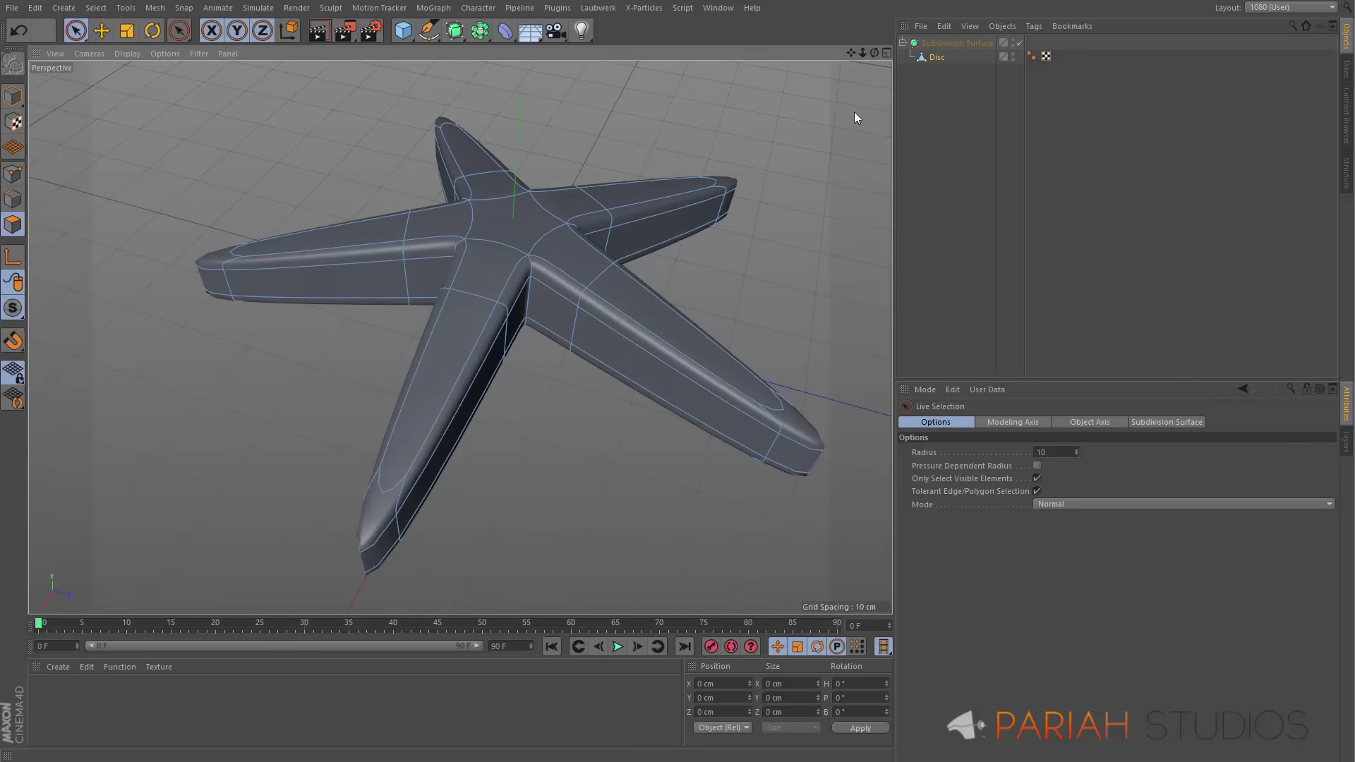
pyautogui.keyDown('alt'); pyautogui.moveTo(538, 272); pyautogui.dragTo(459, 267); pyautogui.keyUp('alt')
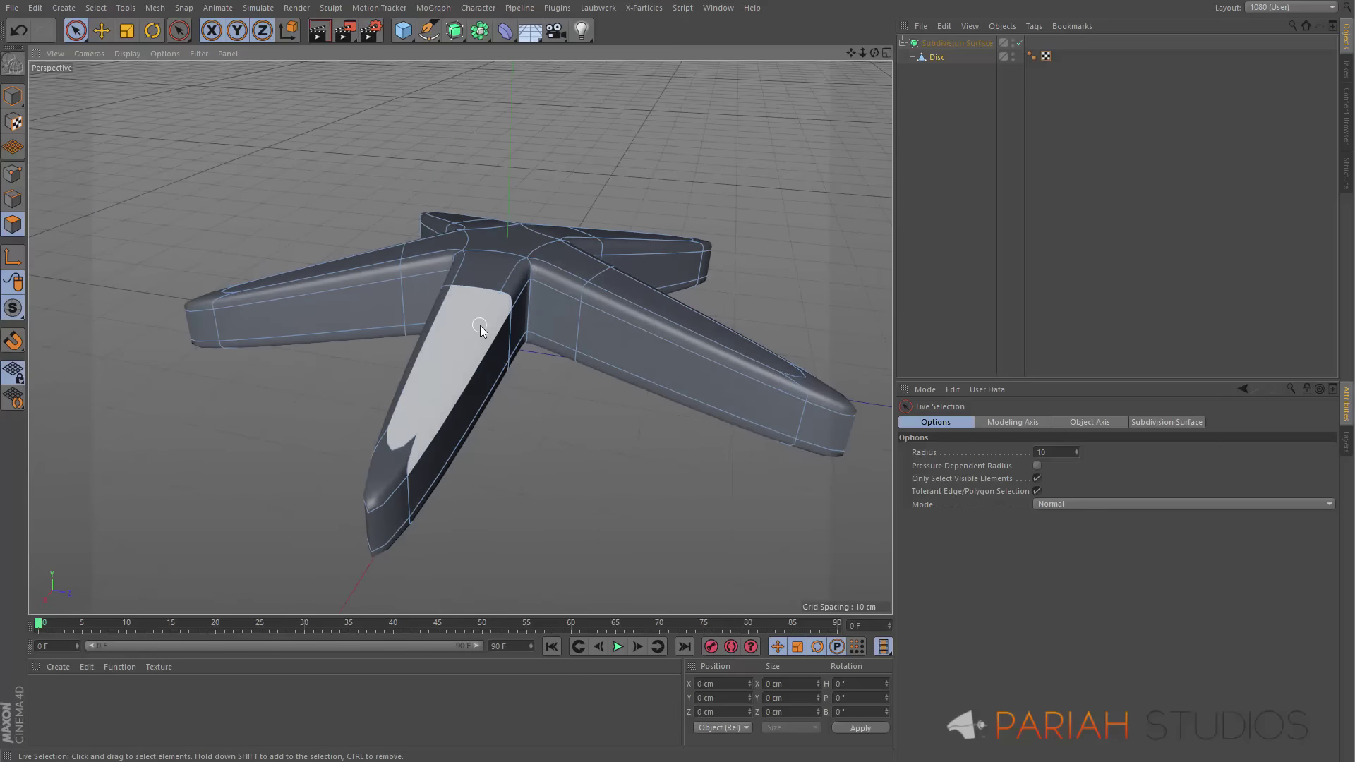
pyautogui.keyDown('alt'); pyautogui.moveTo(480, 324); pyautogui.dragTo(506, 265); pyautogui.keyUp('alt')
# Disable the Subdivision Surface and cut one Knife loop near the tip of each of the five arms in the Top view
pyautogui.middleClick(506, 266)
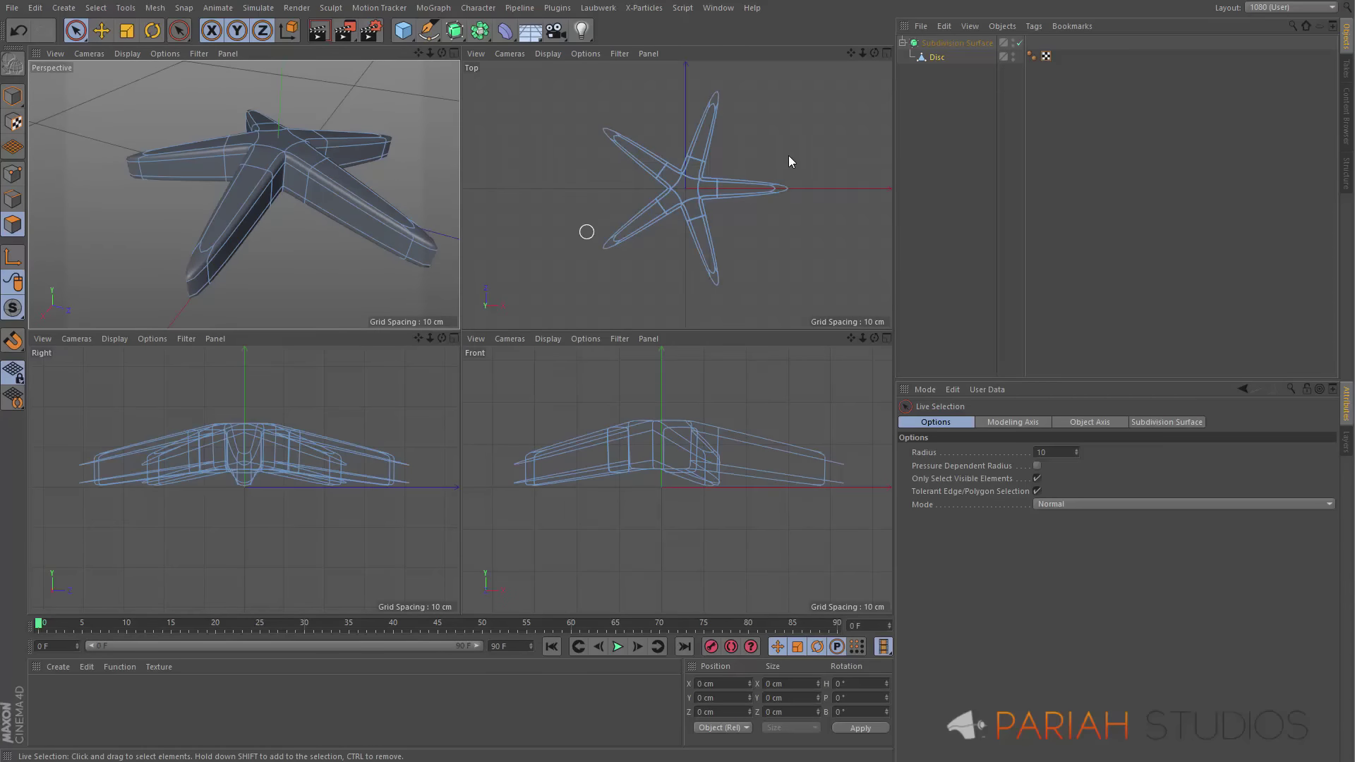
pyautogui.press('F2')
pyautogui.click(1019, 43)
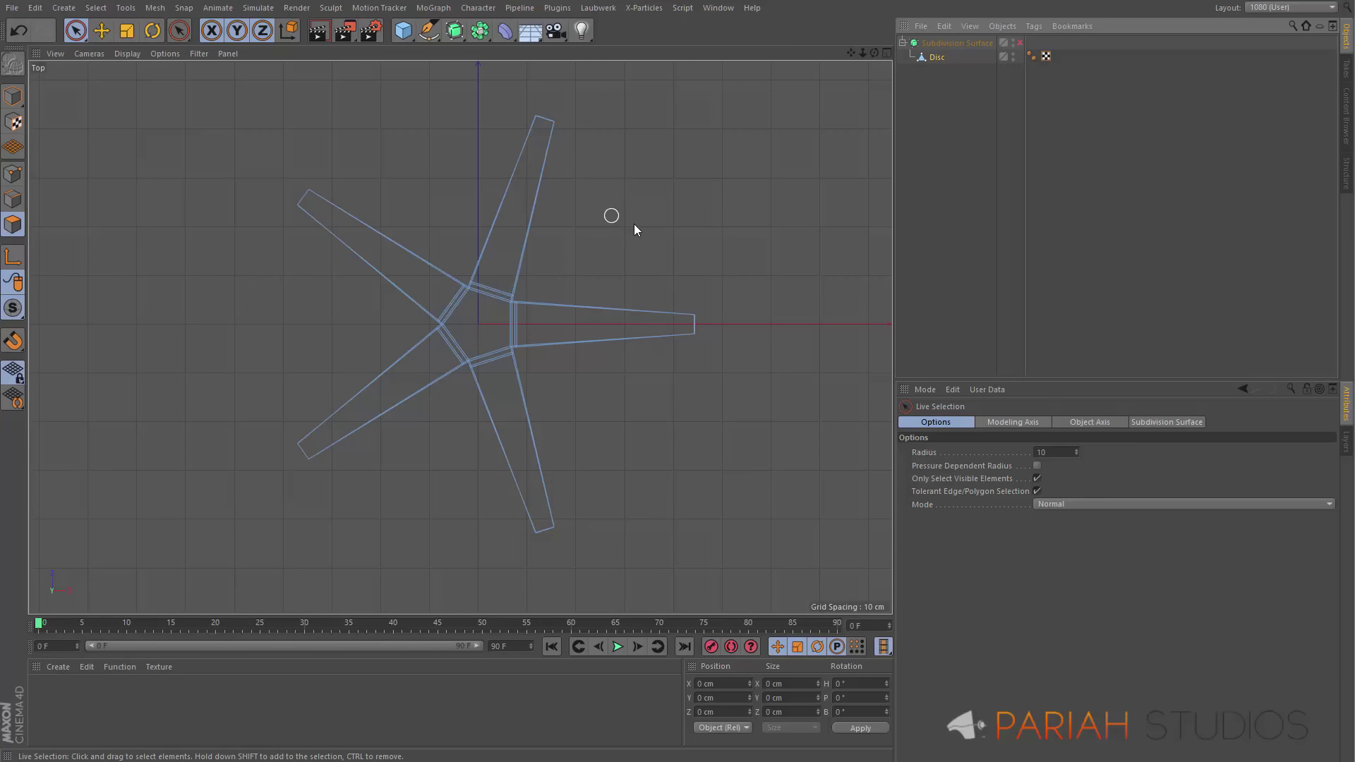
pyautogui.press('k')
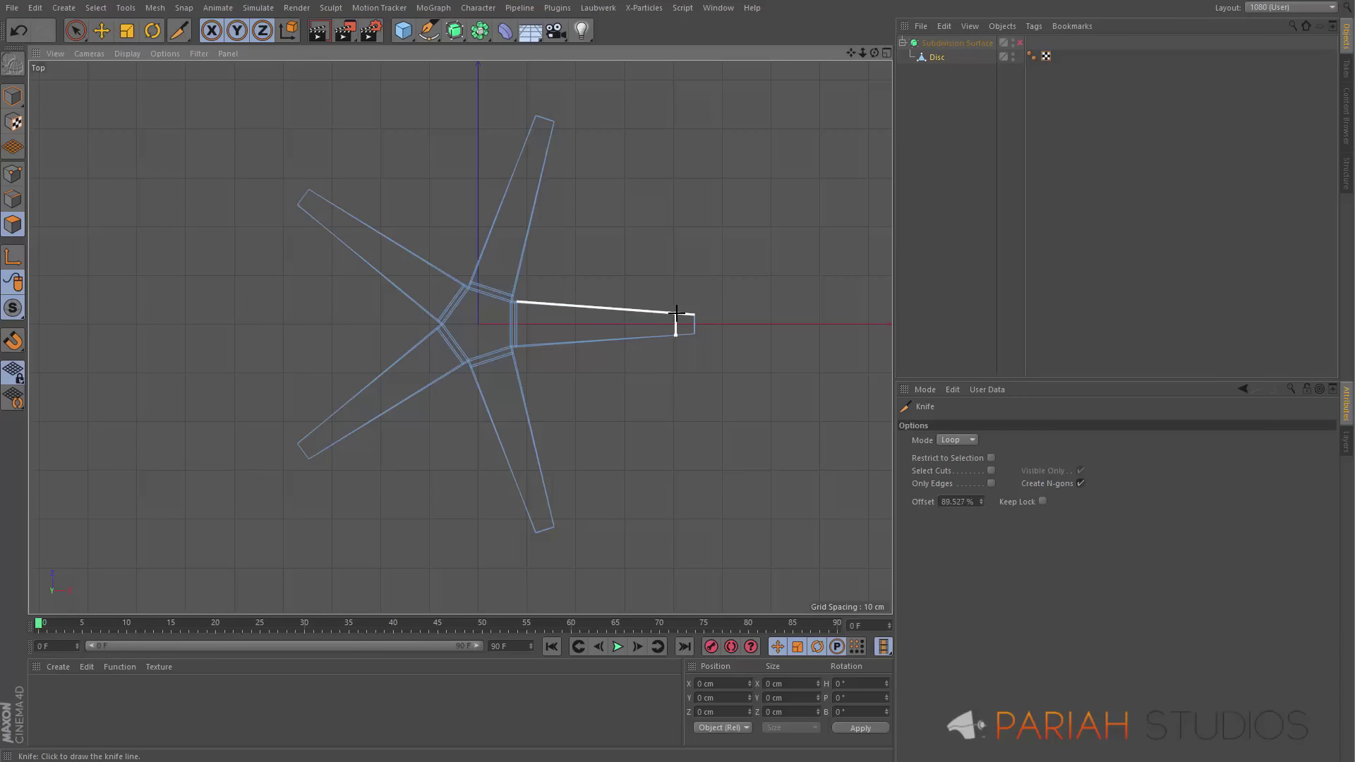
pyautogui.click(676, 313)
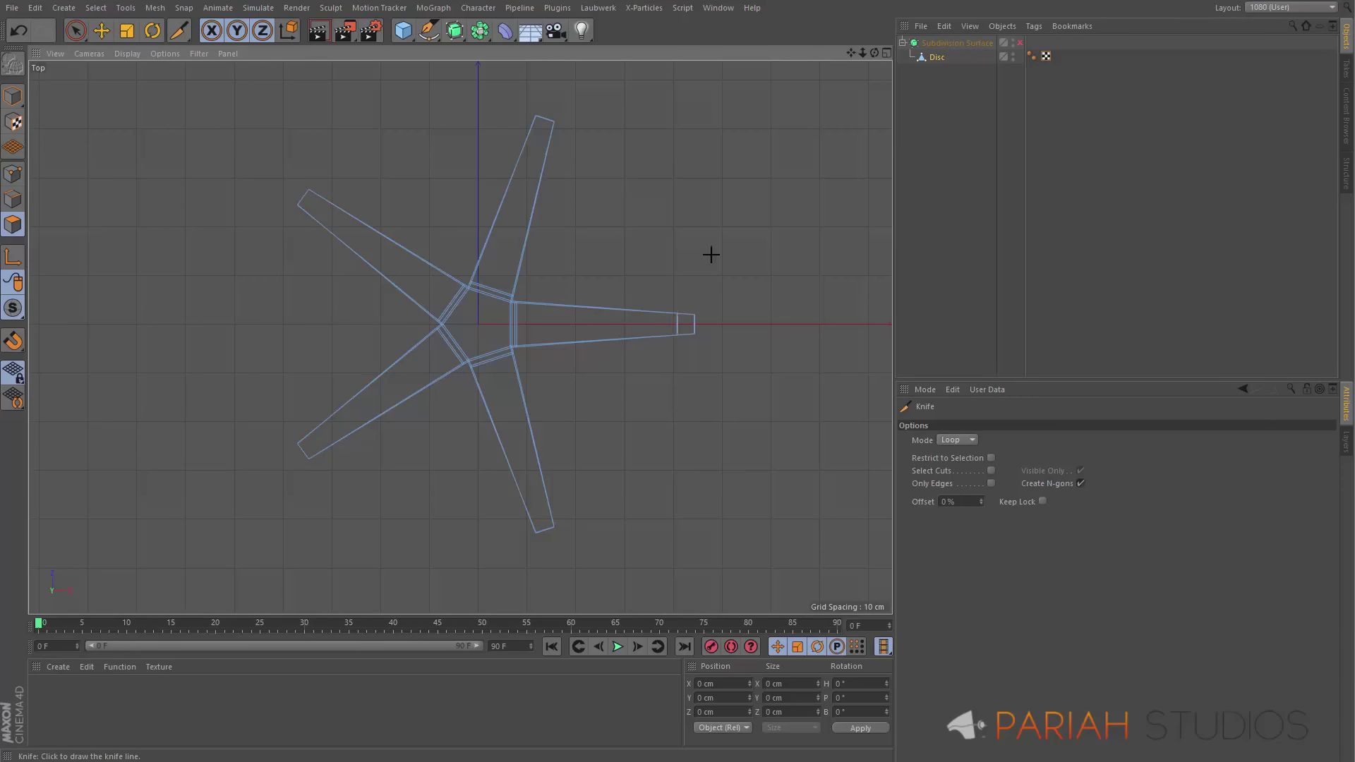
pyautogui.click(551, 135)
pyautogui.click(324, 196)
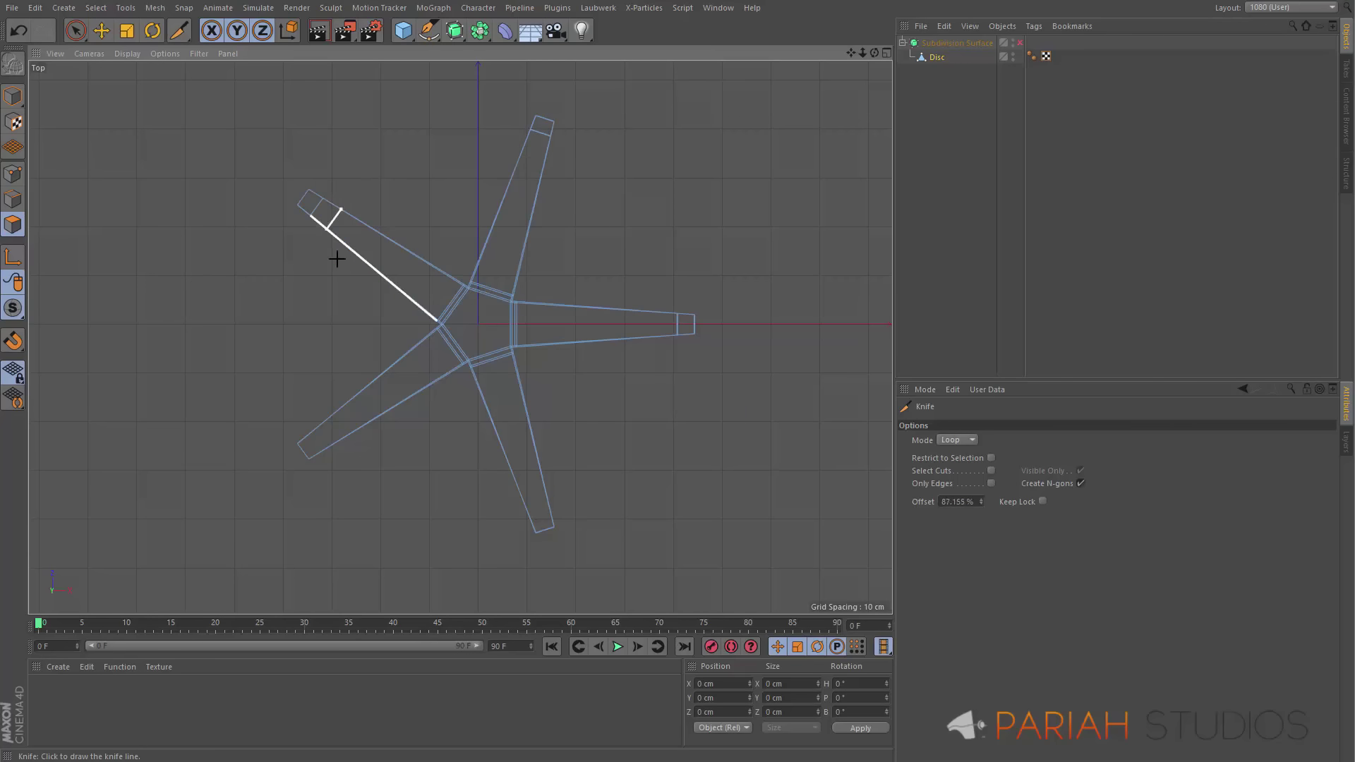
pyautogui.click(318, 431)
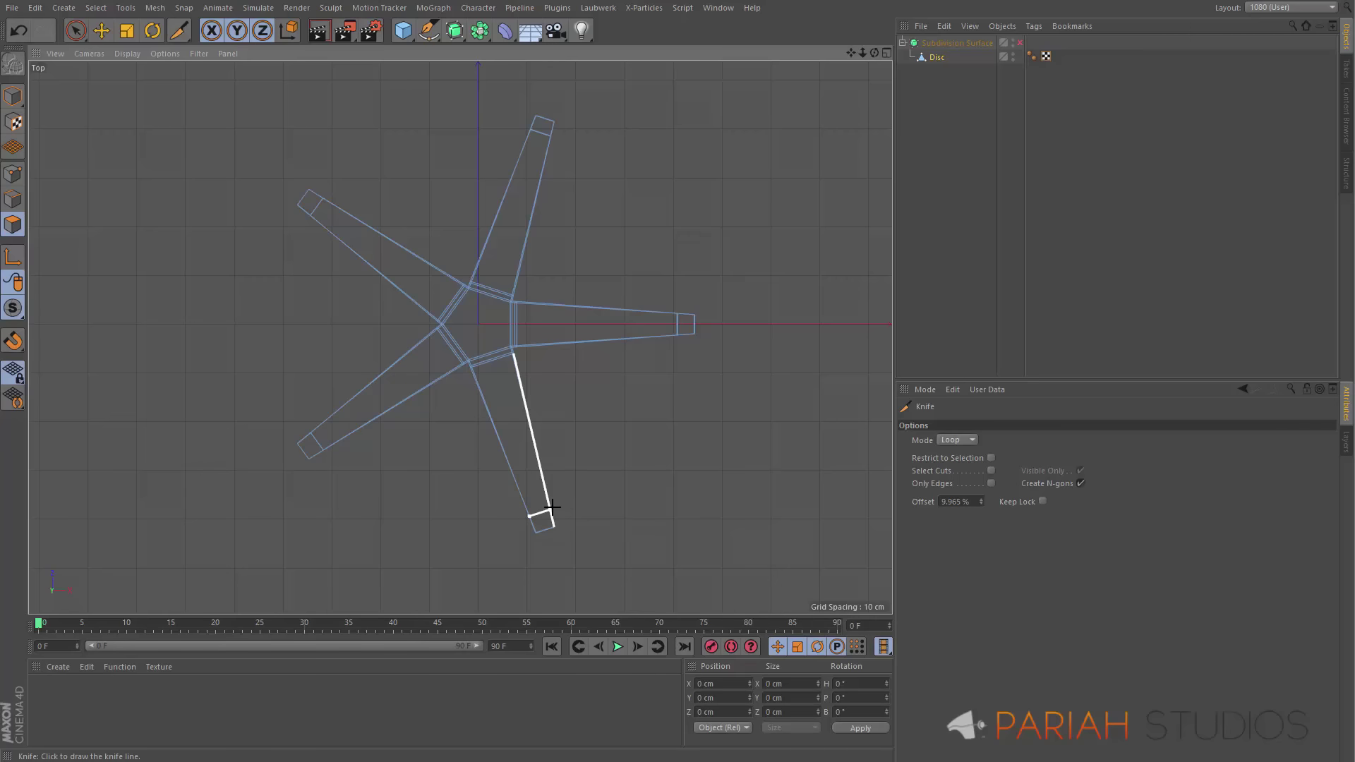
pyautogui.click(553, 508)
# Enable the Subdivision Surface again and inspect the sharpened arm tips in the Perspective view
pyautogui.middleClick(638, 405)
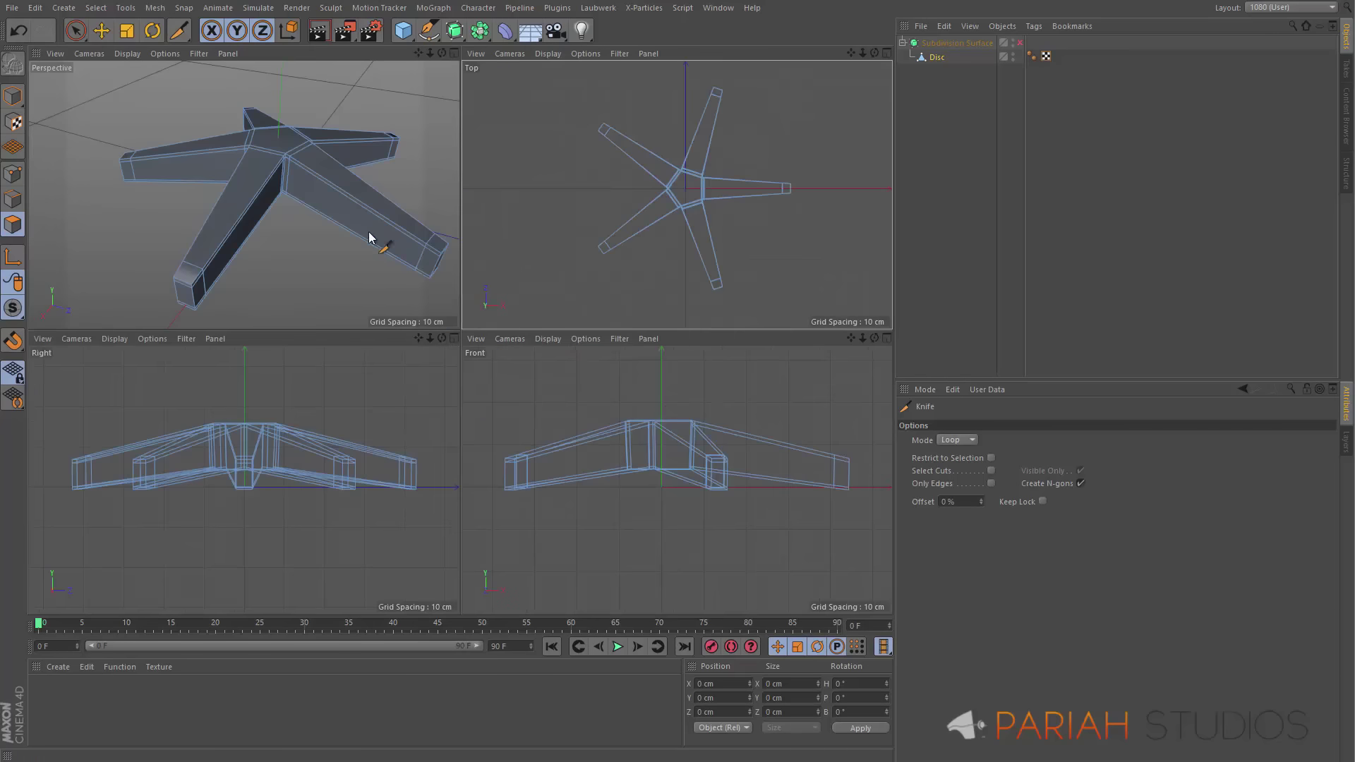
pyautogui.click(343, 261)
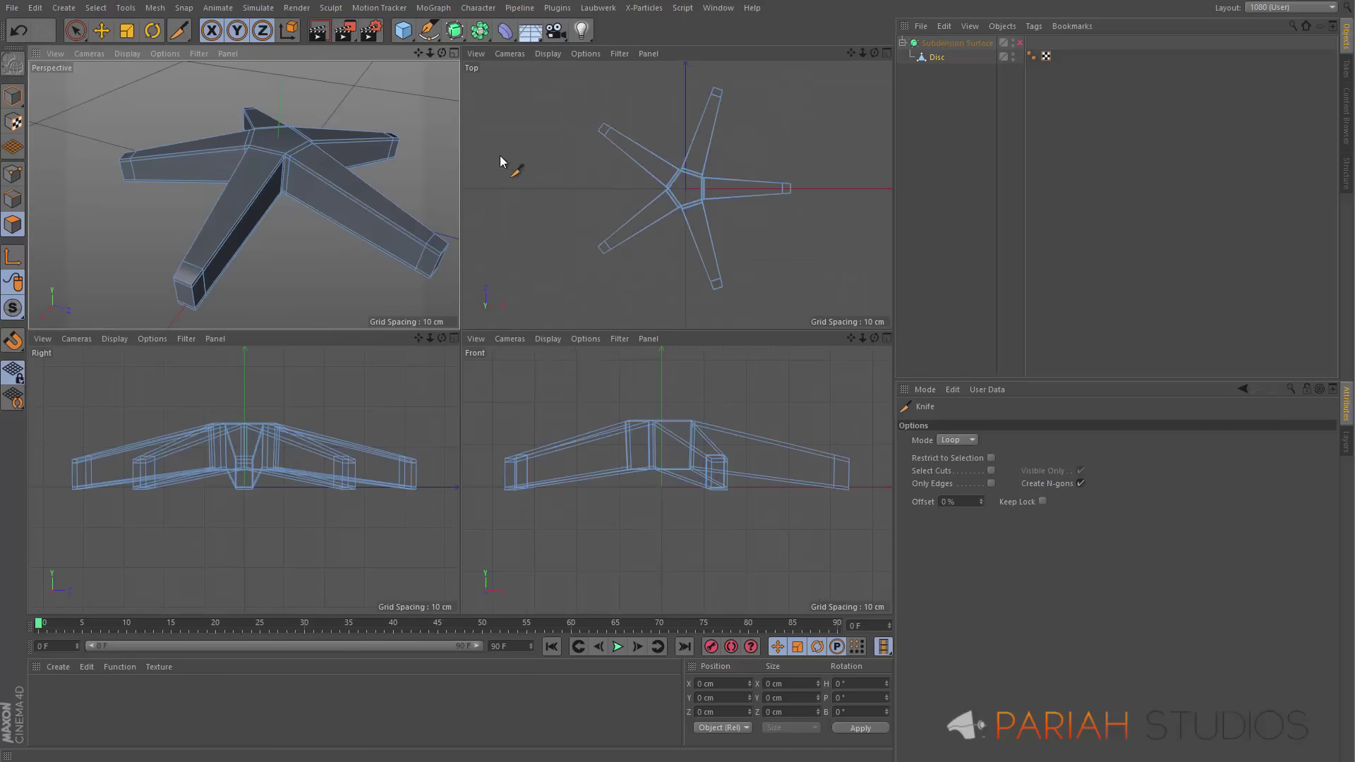
pyautogui.press('F1')
pyautogui.click(1021, 44)
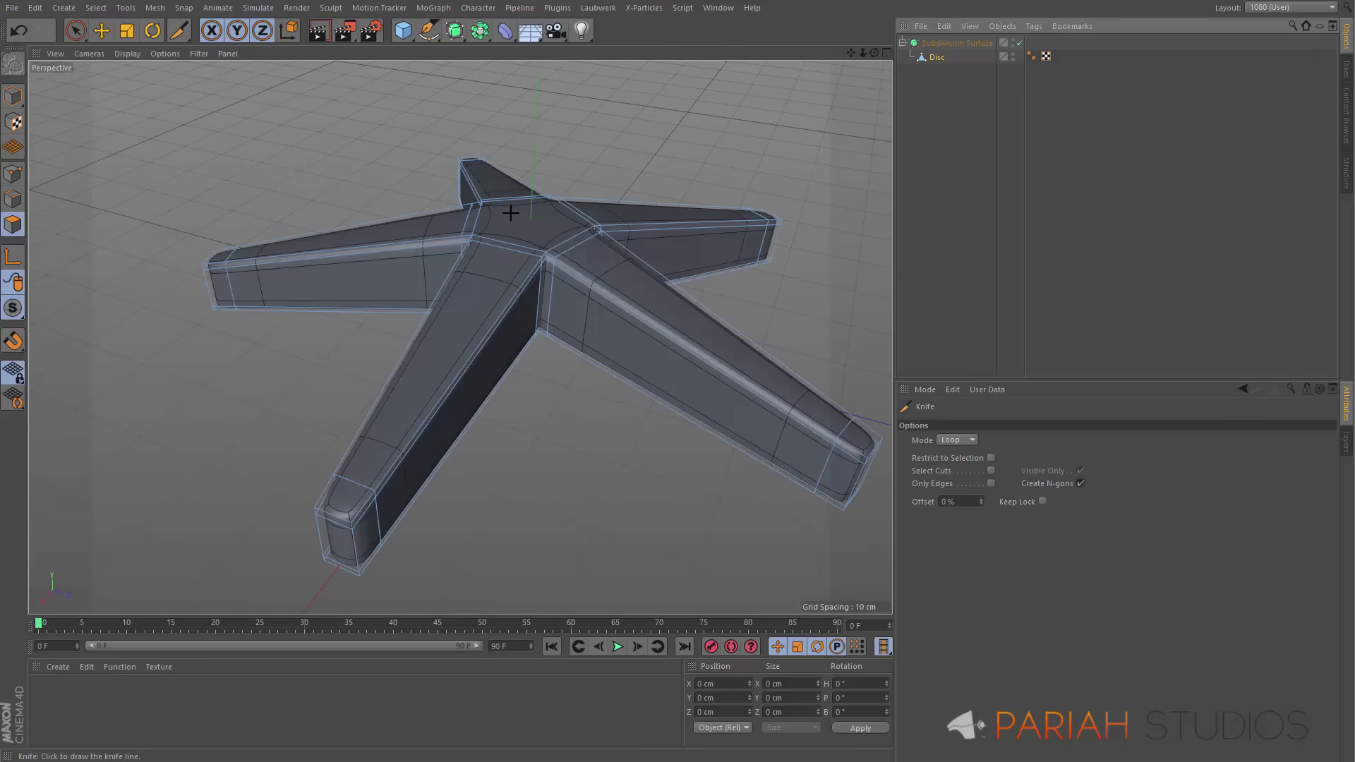
pyautogui.keyDown('alt'); pyautogui.moveTo(511, 212); pyautogui.dragTo(612, 252); pyautogui.keyUp('alt')
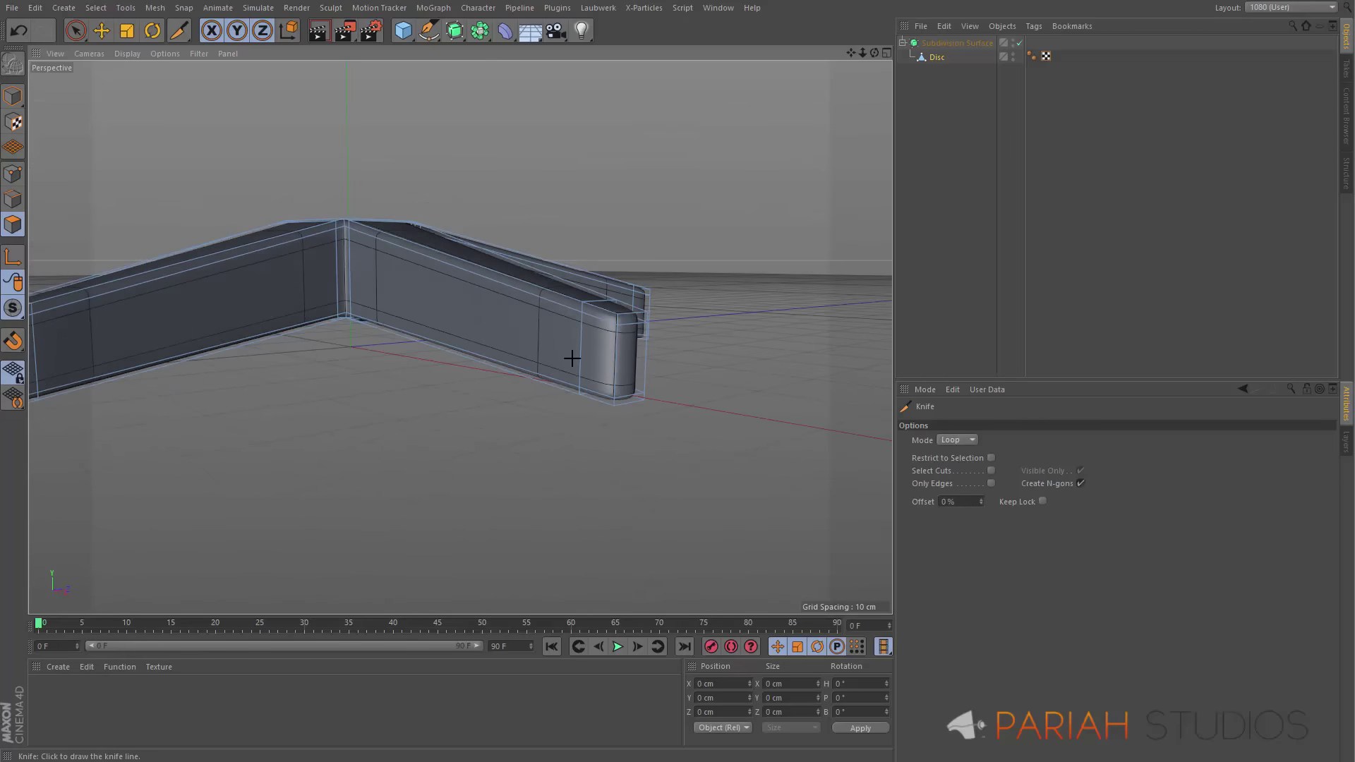
pyautogui.keyDown('alt'); pyautogui.moveTo(569, 357); pyautogui.dragTo(547, 299); pyautogui.keyUp('alt')
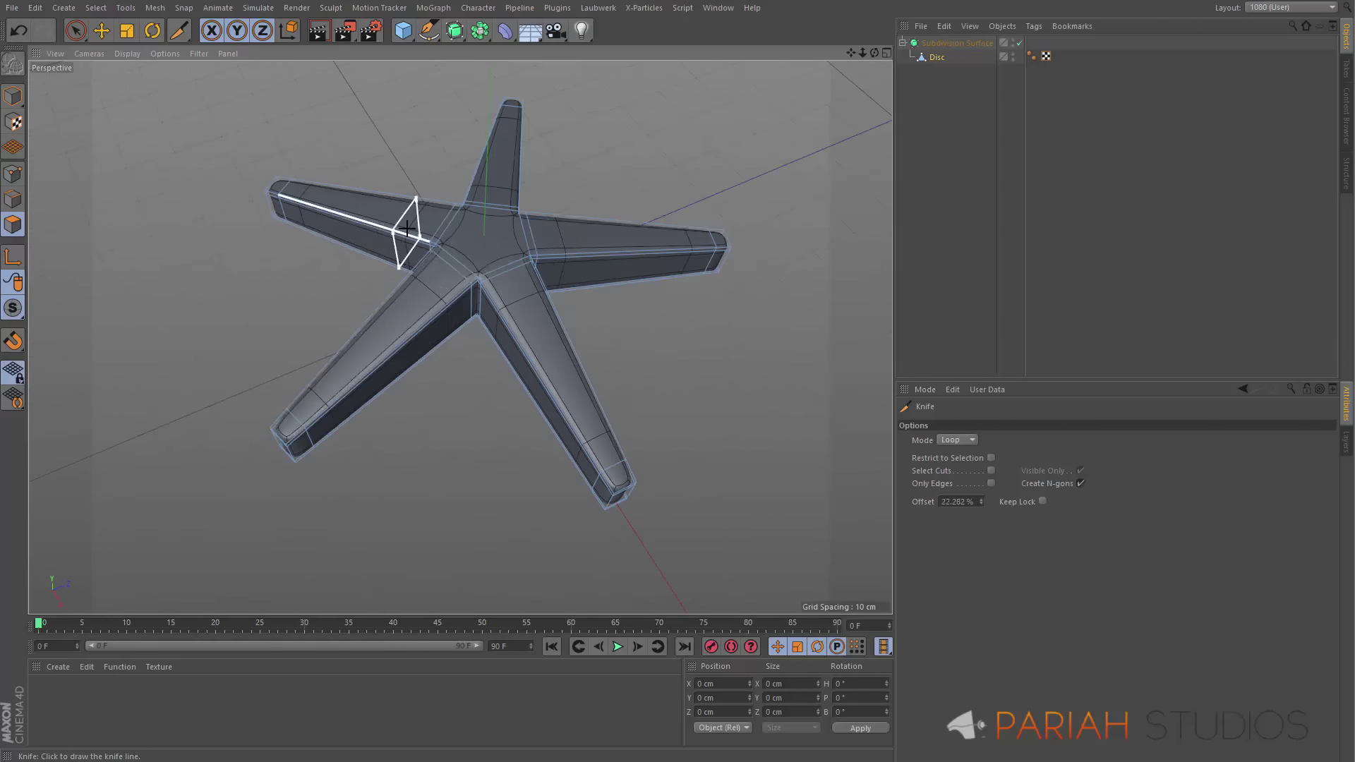
# Select the central pentagon on top of the star and inset it with Extrude Inner, using an offset of about 1.388 cm
pyautogui.press('space')
pyautogui.click(478, 237)
pyautogui.click(487, 245)
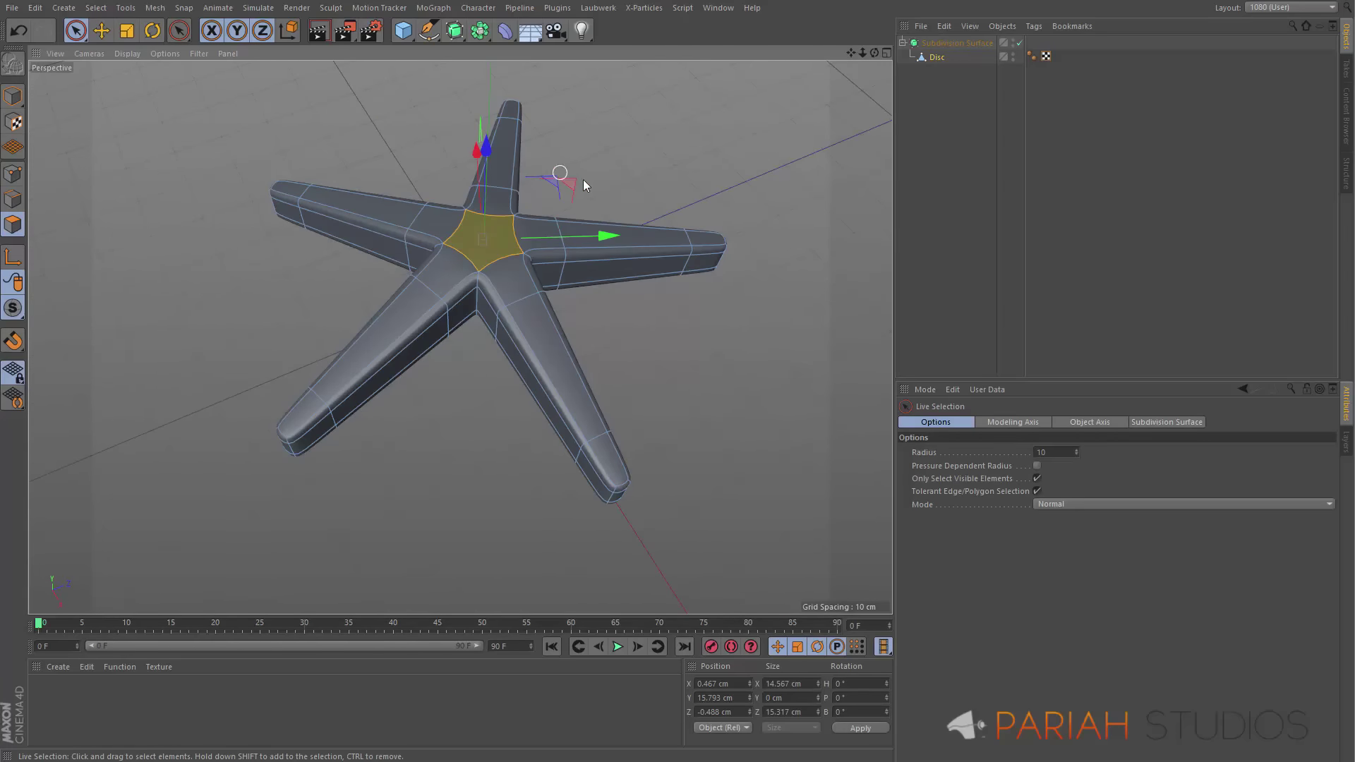
pyautogui.scroll(3, 516, 233)
pyautogui.scroll(2, 516, 233)
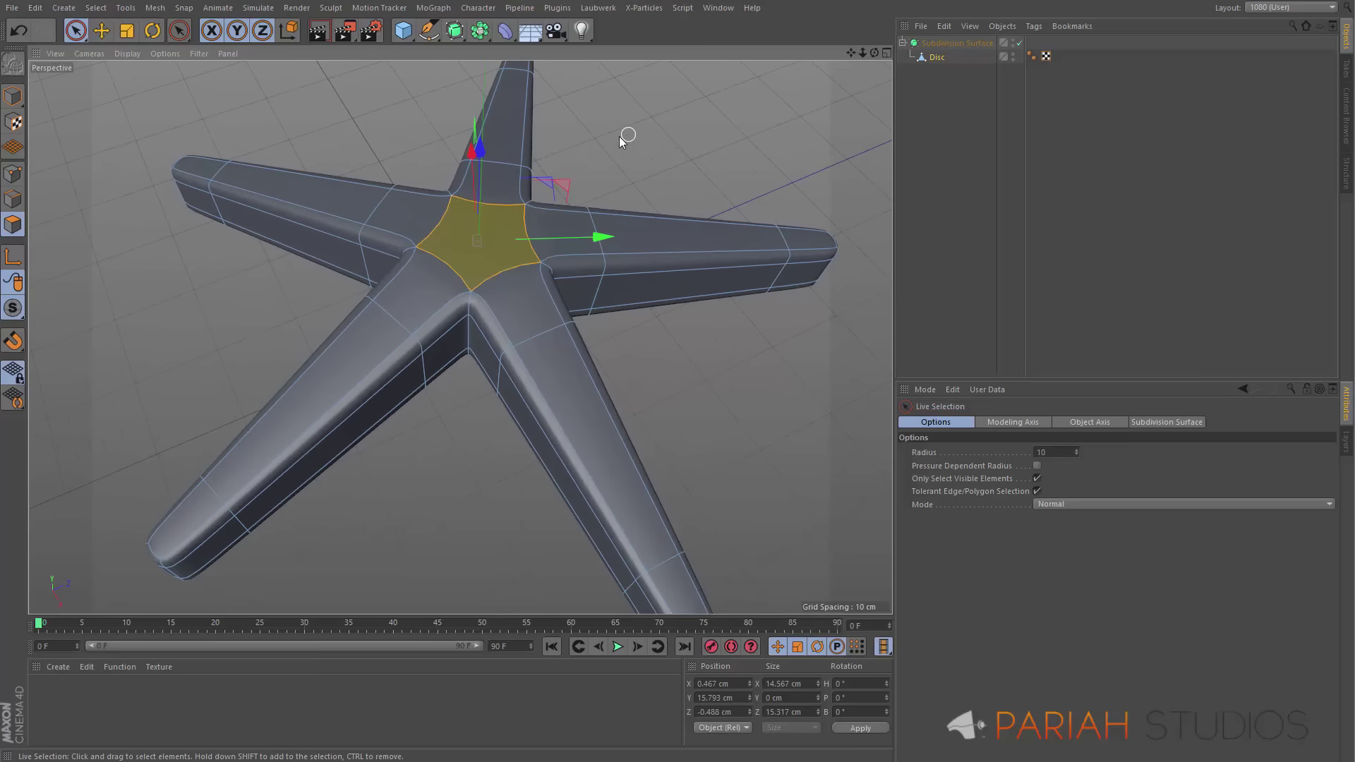
pyautogui.press('i')
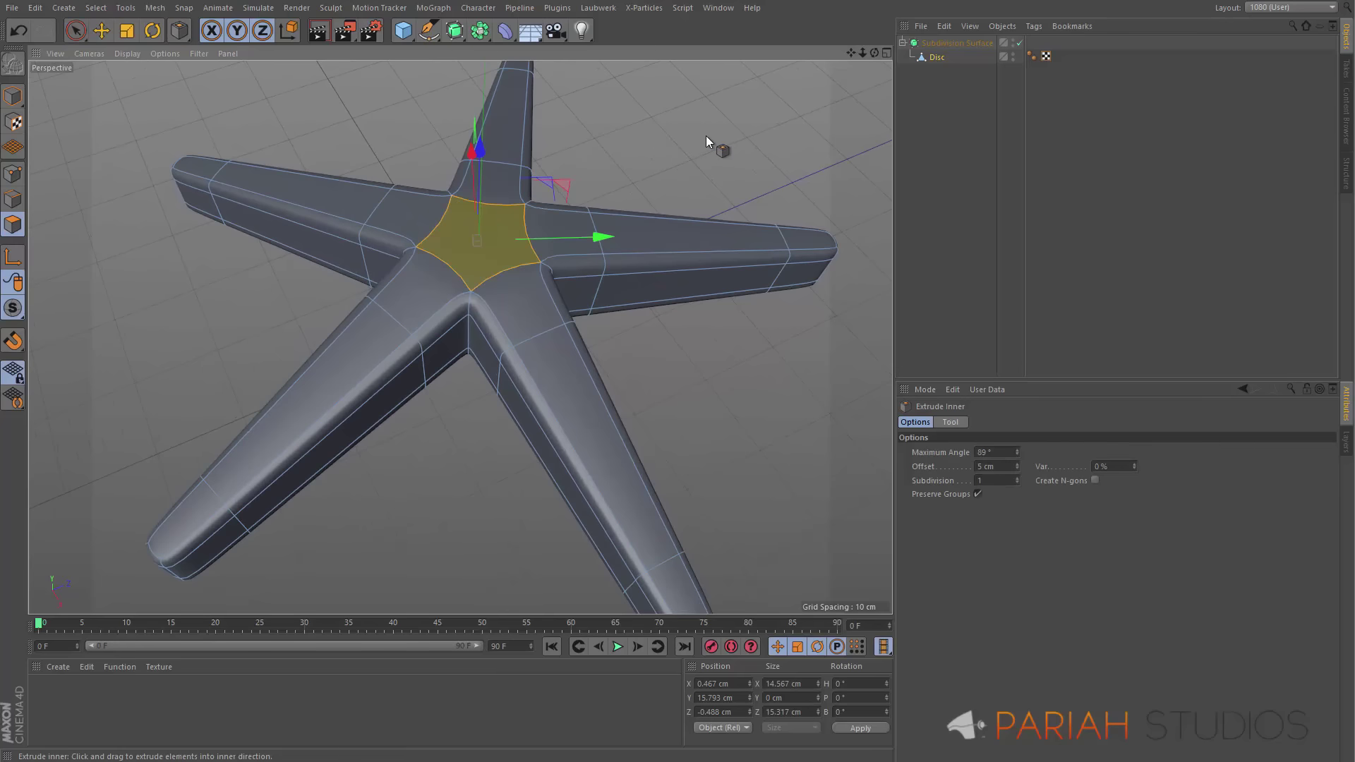
pyautogui.moveTo(706, 136); pyautogui.dragTo(610, 149)
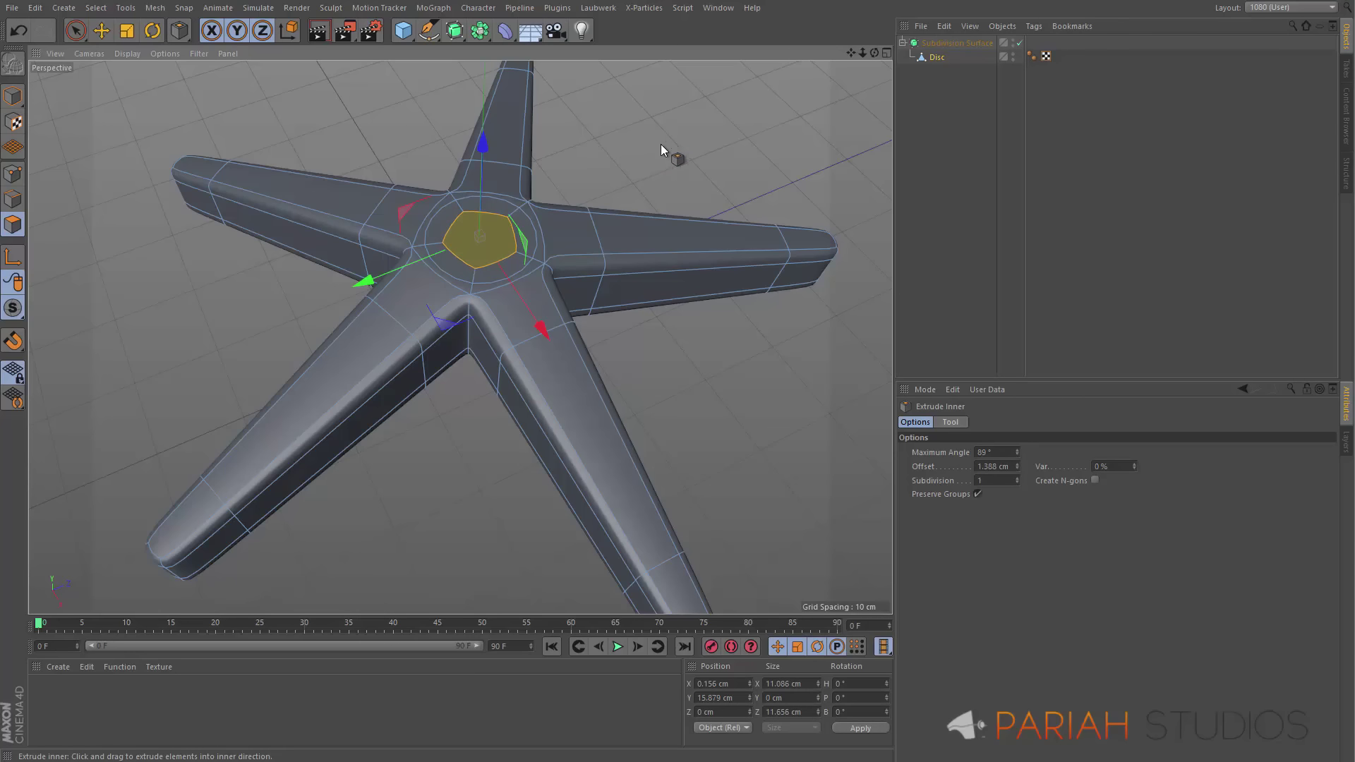
pyautogui.press('space')
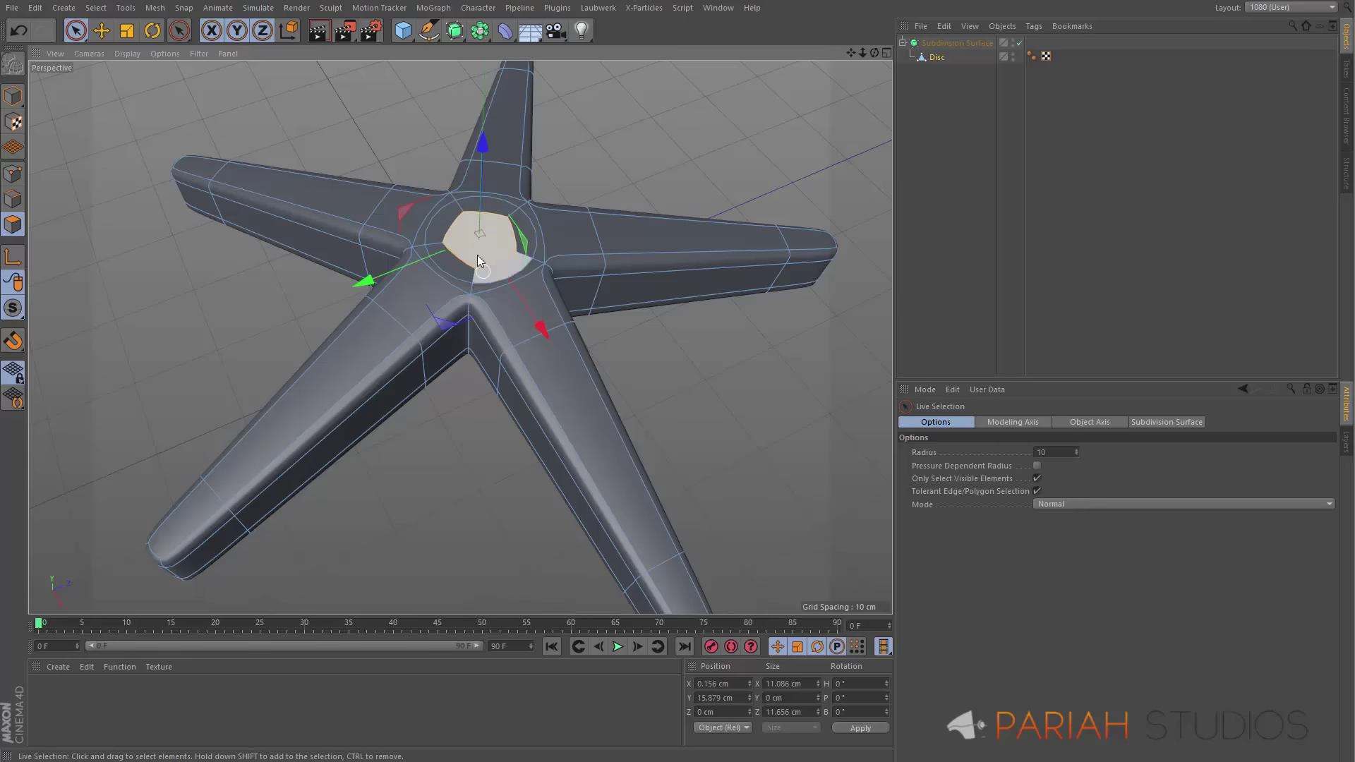
# Select the central pentagon and its surrounding inset ring on the star and extrude them upward to about Y 18.66 cm
pyautogui.click(455, 233)
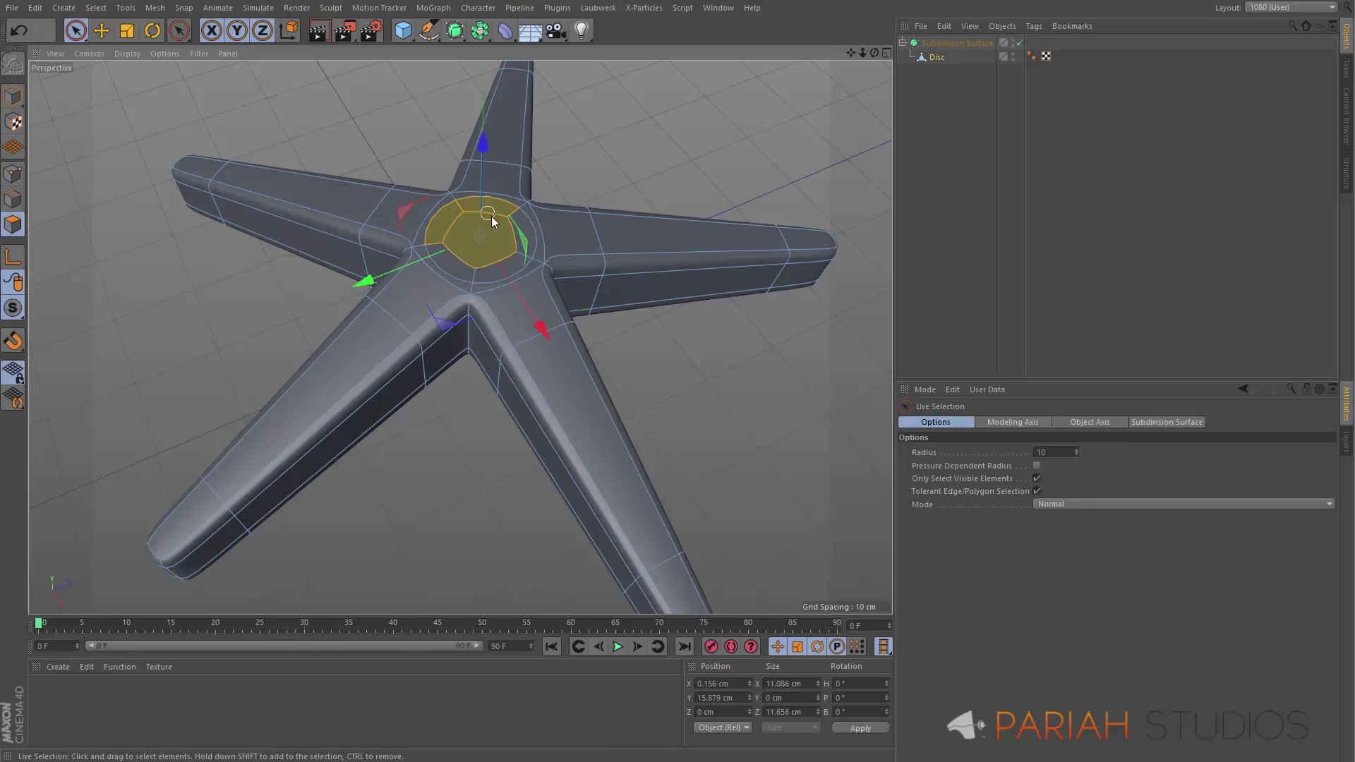
pyautogui.moveTo(516, 245)
pyautogui.mouseDown()
pyautogui.moveTo(471, 270)
pyautogui.moveTo(542, 311)
pyautogui.moveTo(527, 366)
pyautogui.moveTo(531, 319)
pyautogui.moveTo(494, 155)
pyautogui.mouseUp()
pyautogui.press('d')
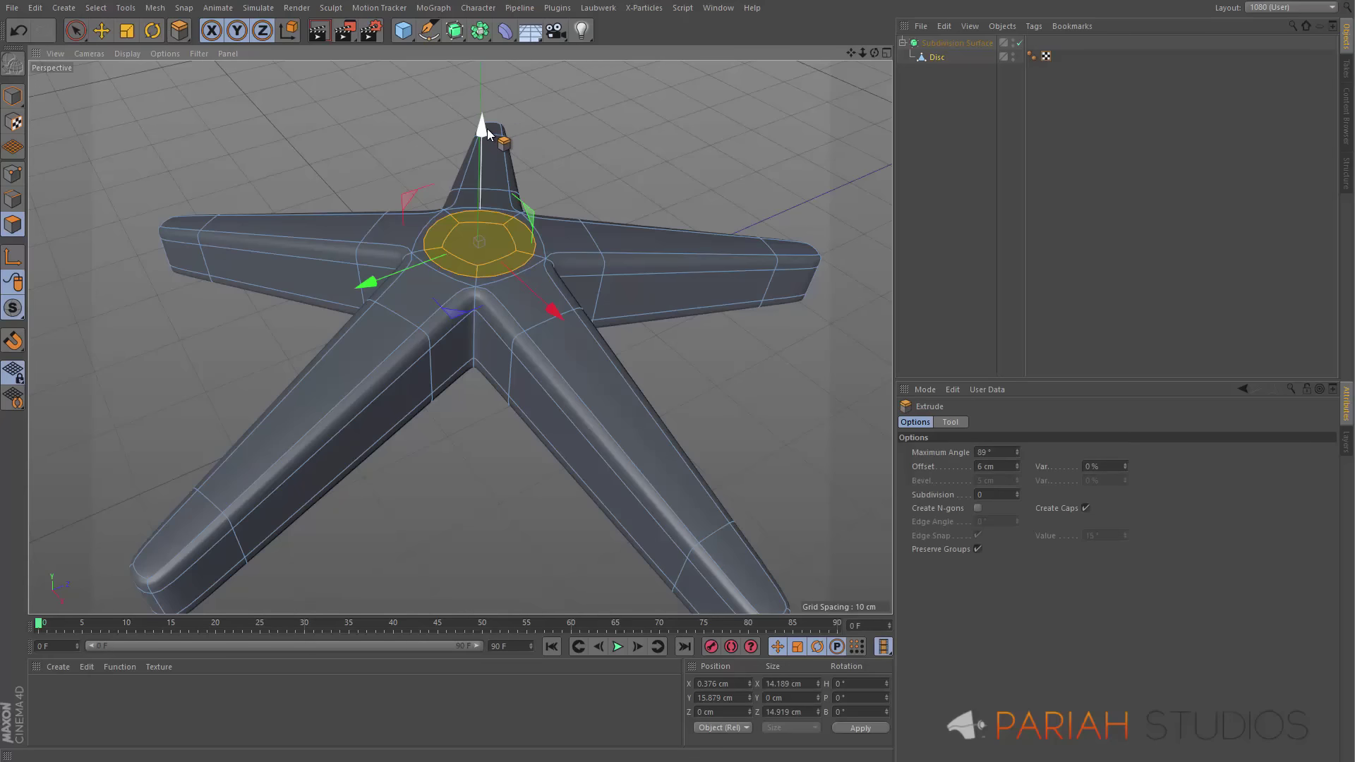
pyautogui.moveTo(482, 130); pyautogui.dragTo(481, 108)
pyautogui.press('space')
# Inset the raised hub's top pentagon with Extrude Inner by about 0.284 cm and sink it, including the new ring, to about Y 16.4 cm
pyautogui.click(494, 226)
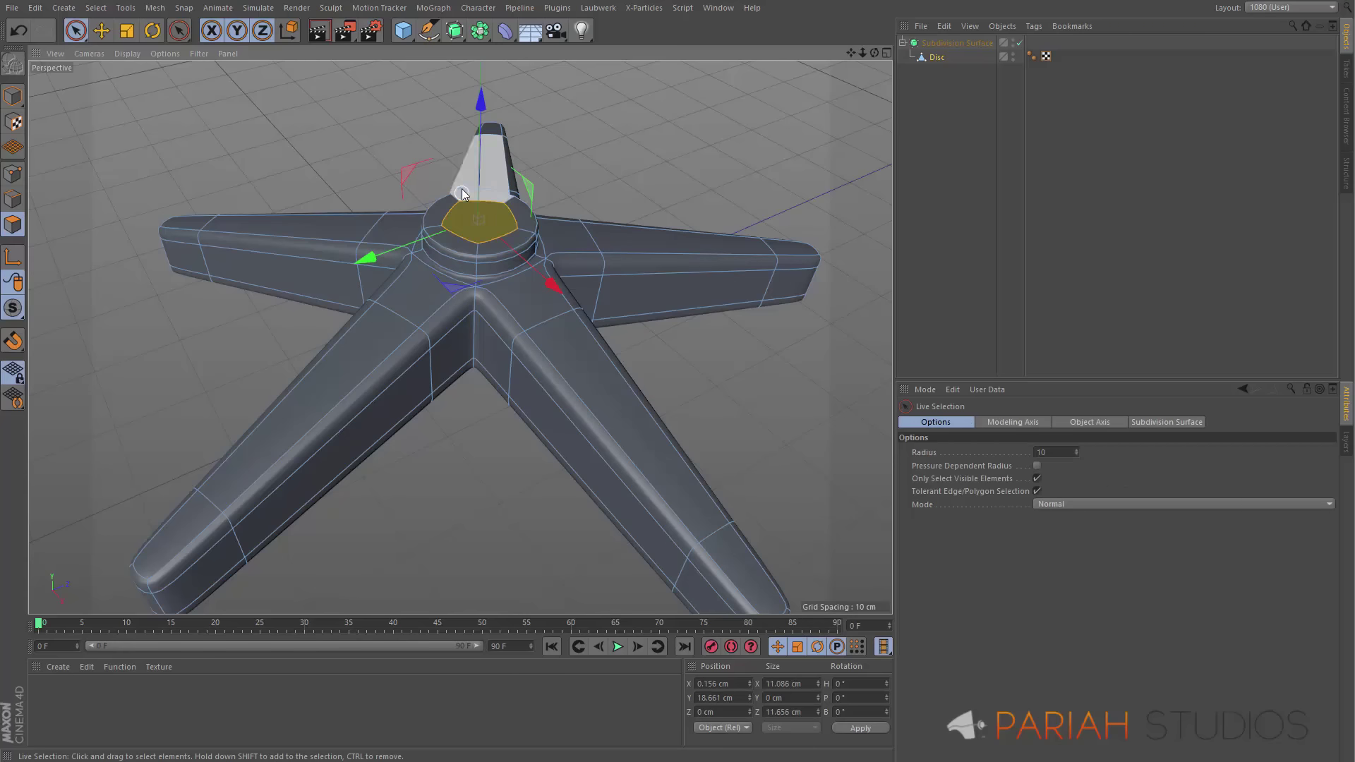
pyautogui.press('i')
pyautogui.moveTo(640, 145); pyautogui.dragTo(632, 146)
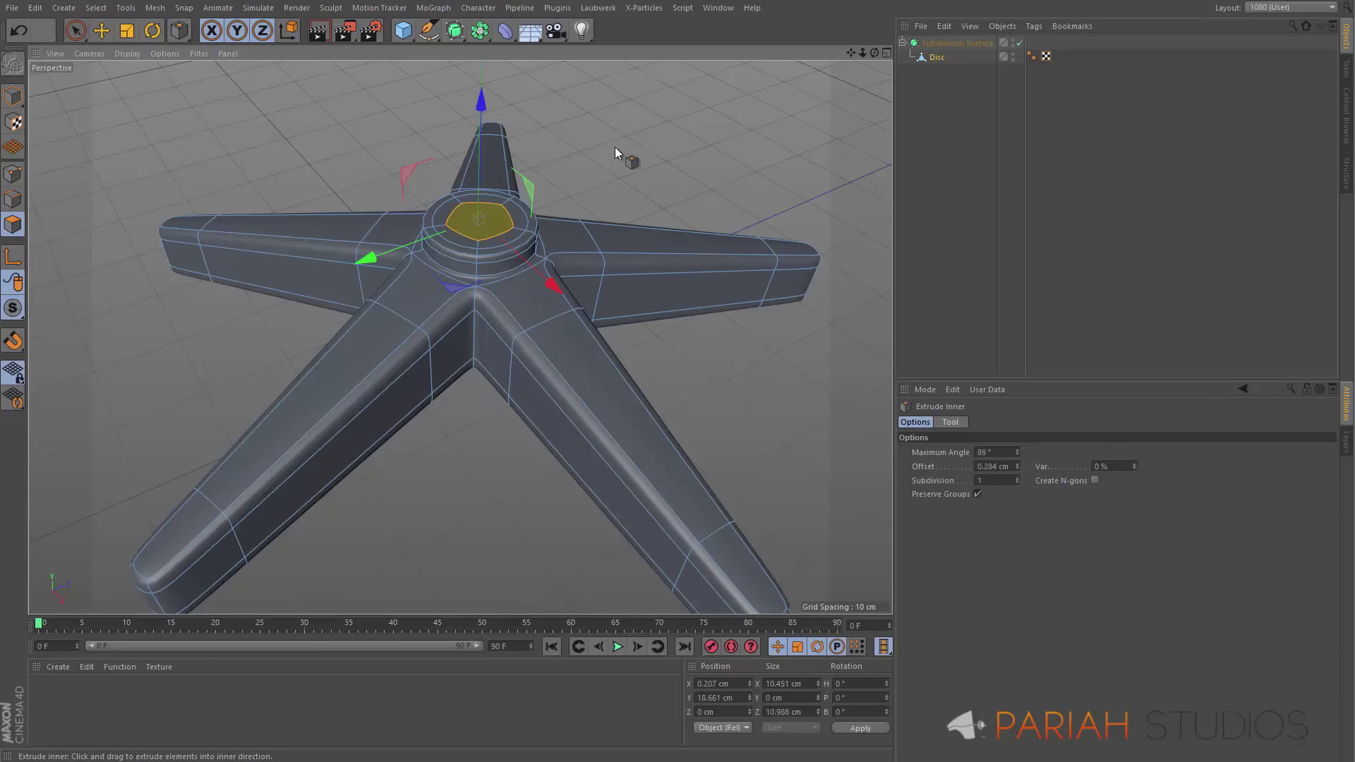
pyautogui.hotkey('ctrl', 'z')
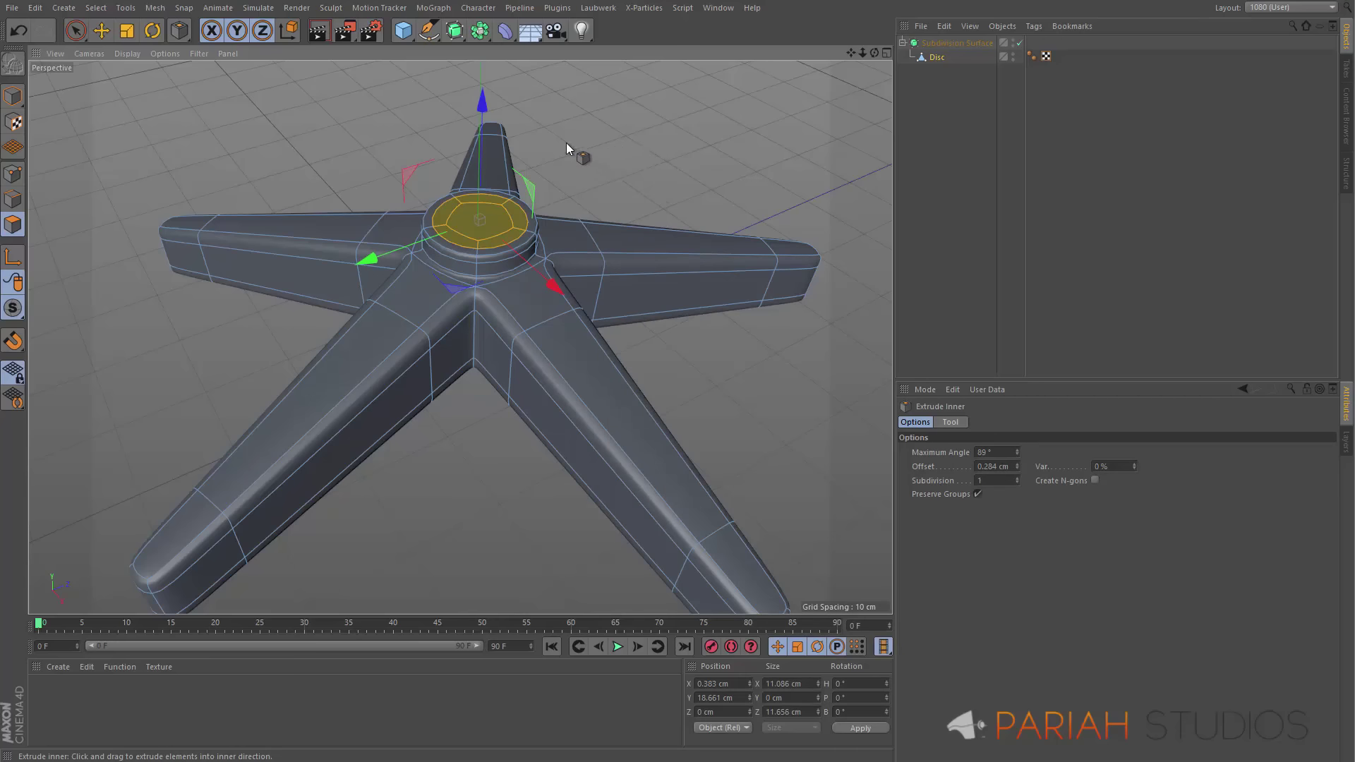
pyautogui.moveTo(482, 104); pyautogui.dragTo(485, 125)
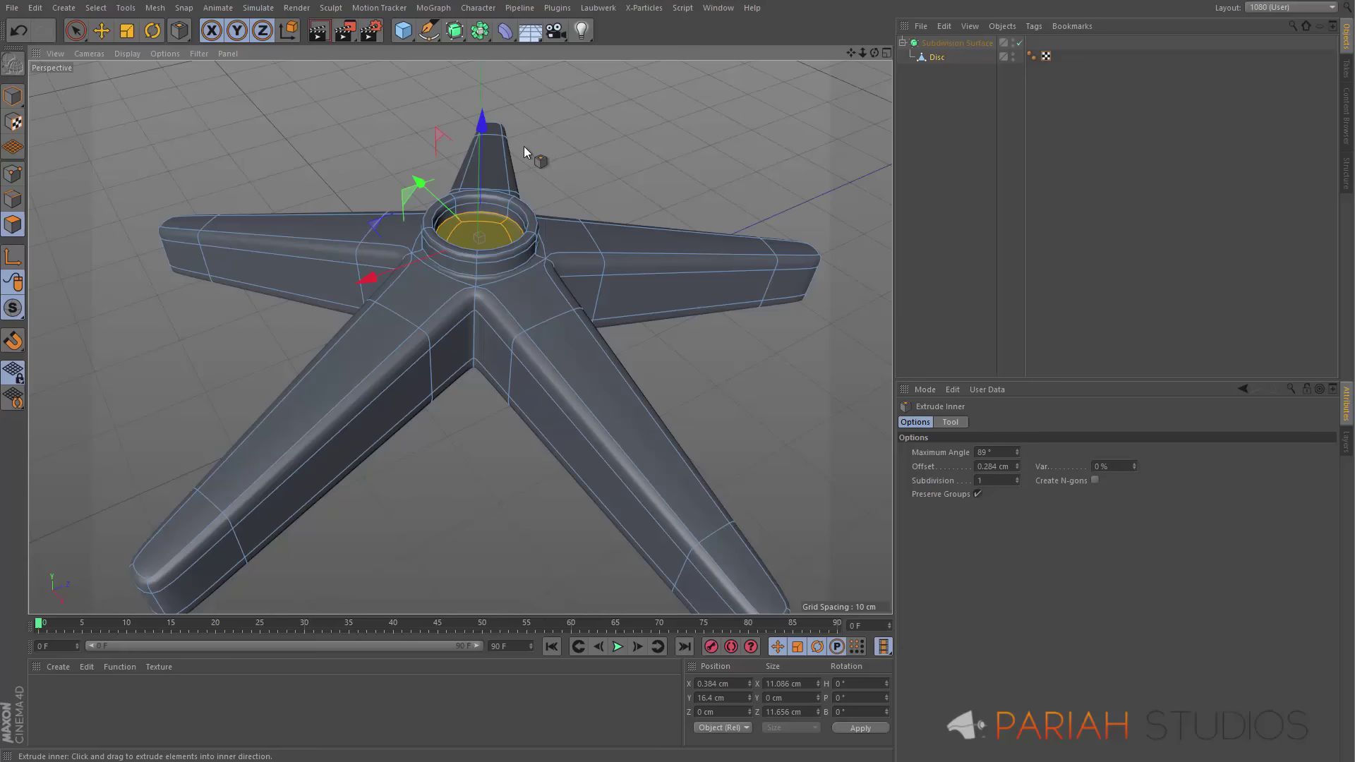
pyautogui.press('space')
pyautogui.click(624, 148)
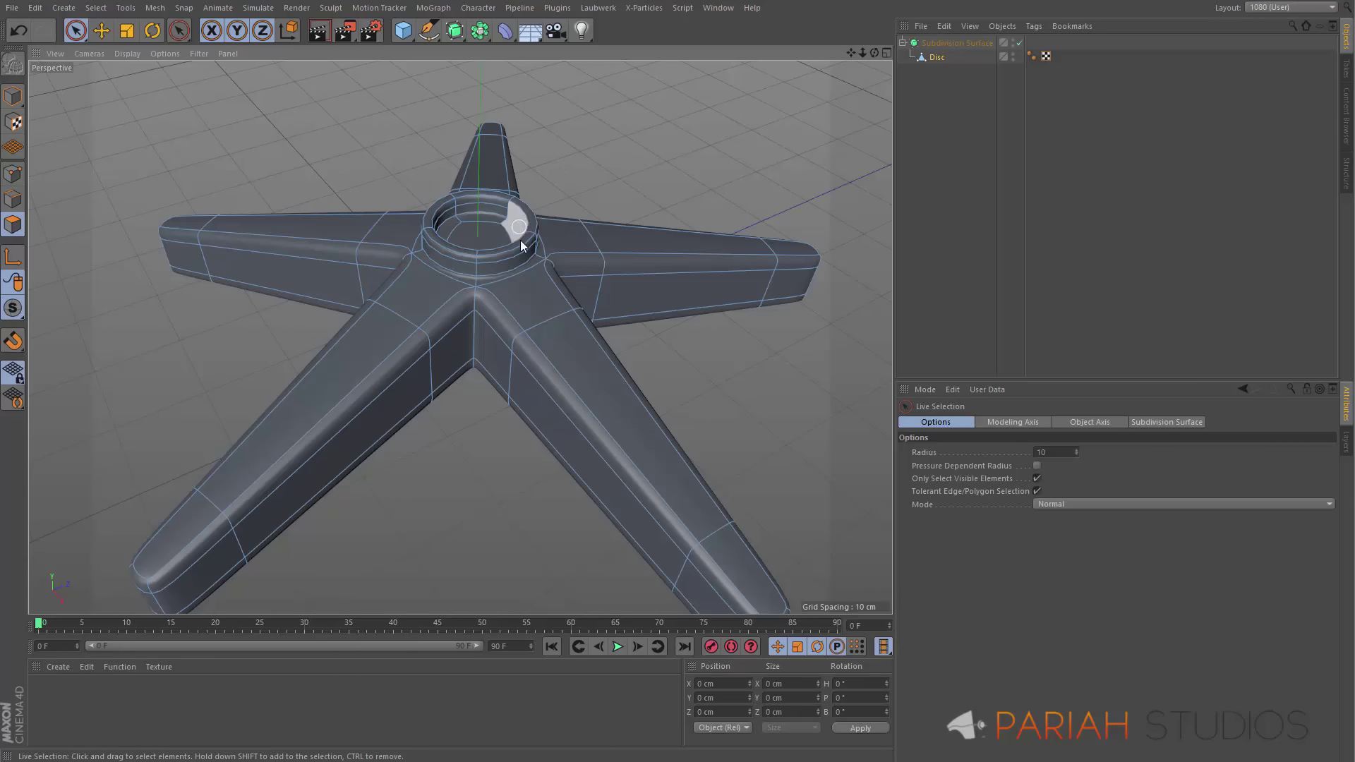
# Examine the recessed hub and its rim from above and from the side
pyautogui.moveTo(518, 228)
pyautogui.keyDown('alt'); pyautogui.mouseDown()
pyautogui.moveTo(546, 315)
pyautogui.moveTo(532, 369)
pyautogui.moveTo(520, 324)
pyautogui.moveTo(518, 367)
pyautogui.moveTo(518, 285)
pyautogui.mouseUp(); pyautogui.keyUp('alt')
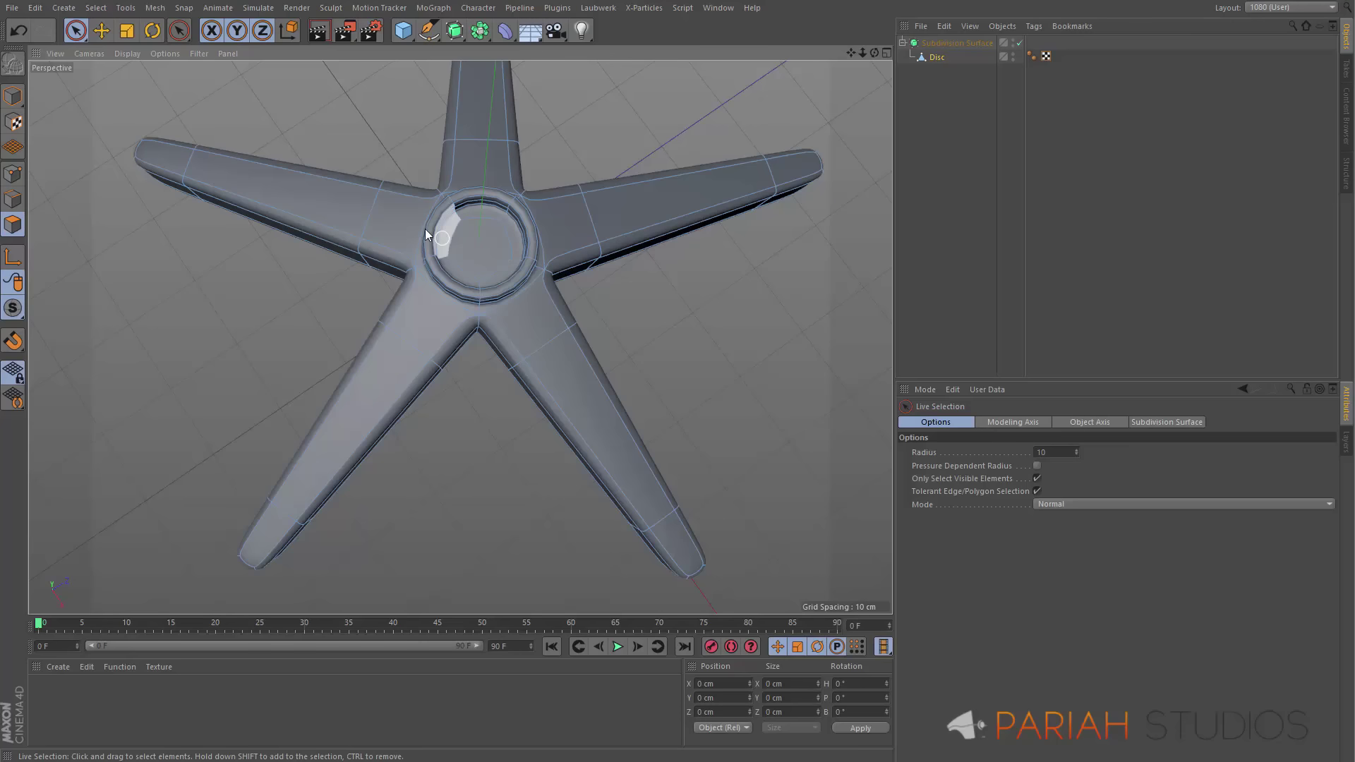
pyautogui.click(482, 235)
pyautogui.click(570, 214)
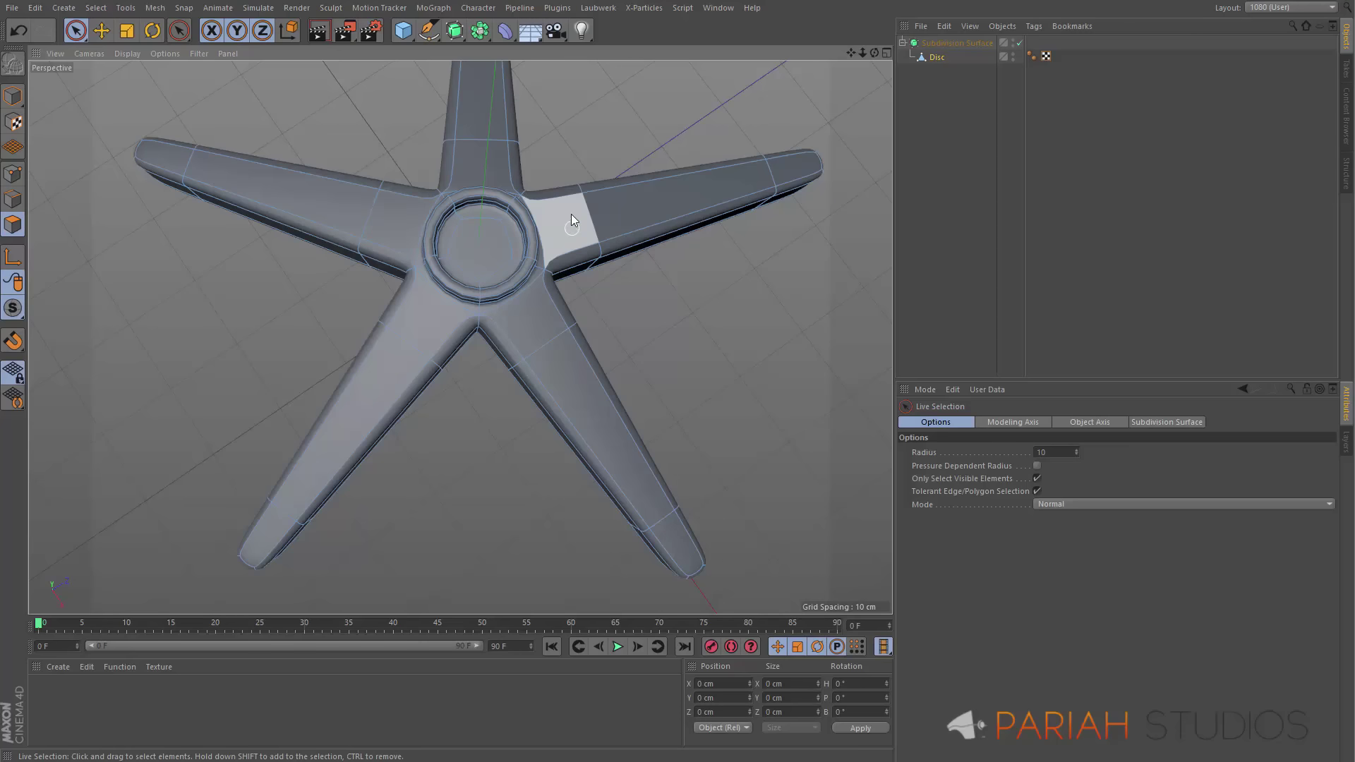
pyautogui.click(502, 118)
pyautogui.click(514, 235)
pyautogui.moveTo(513, 235)
pyautogui.keyDown('alt'); pyautogui.mouseDown()
pyautogui.moveTo(490, 237)
pyautogui.moveTo(519, 237)
pyautogui.mouseUp(); pyautogui.keyUp('alt')
pyautogui.click(475, 237)
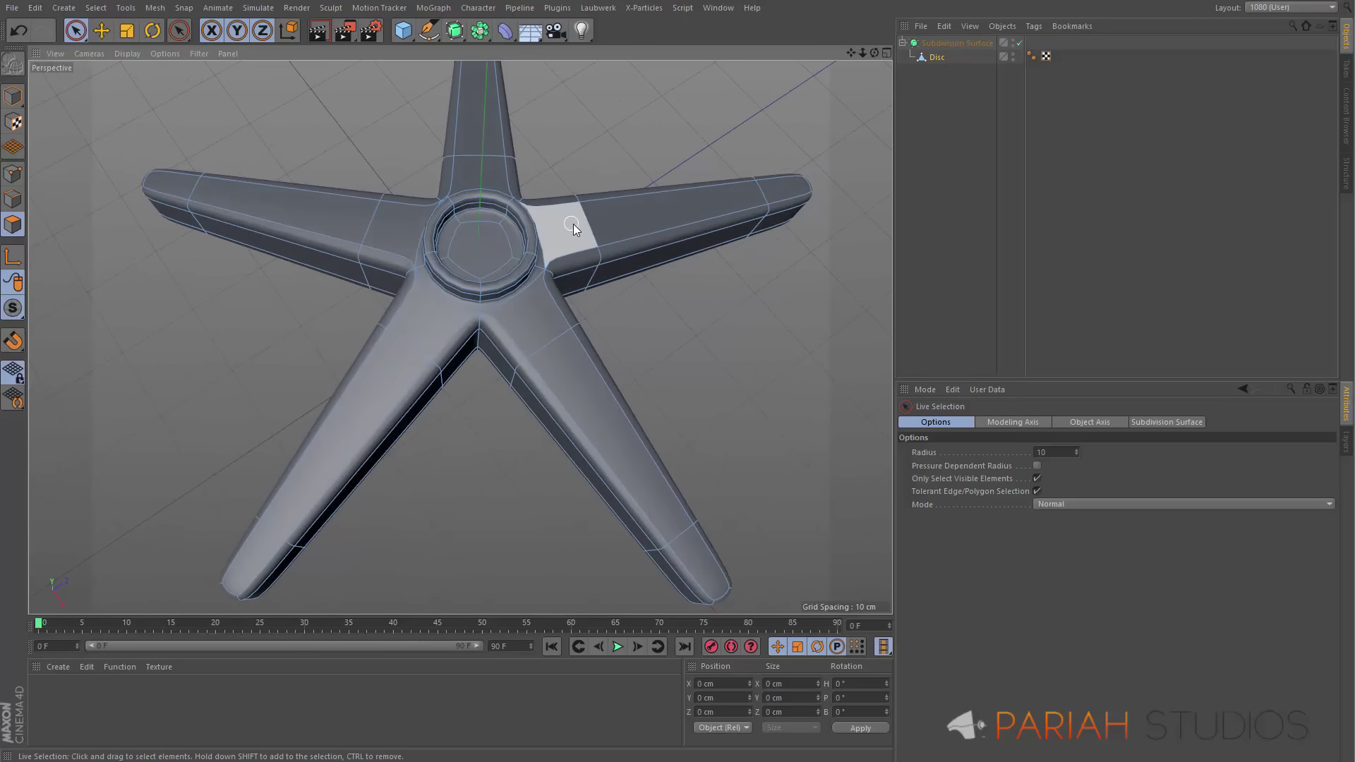
pyautogui.keyDown('alt'); pyautogui.moveTo(497, 255); pyautogui.dragTo(489, 220); pyautogui.keyUp('alt')
pyautogui.click(568, 227)
pyautogui.click(510, 224)
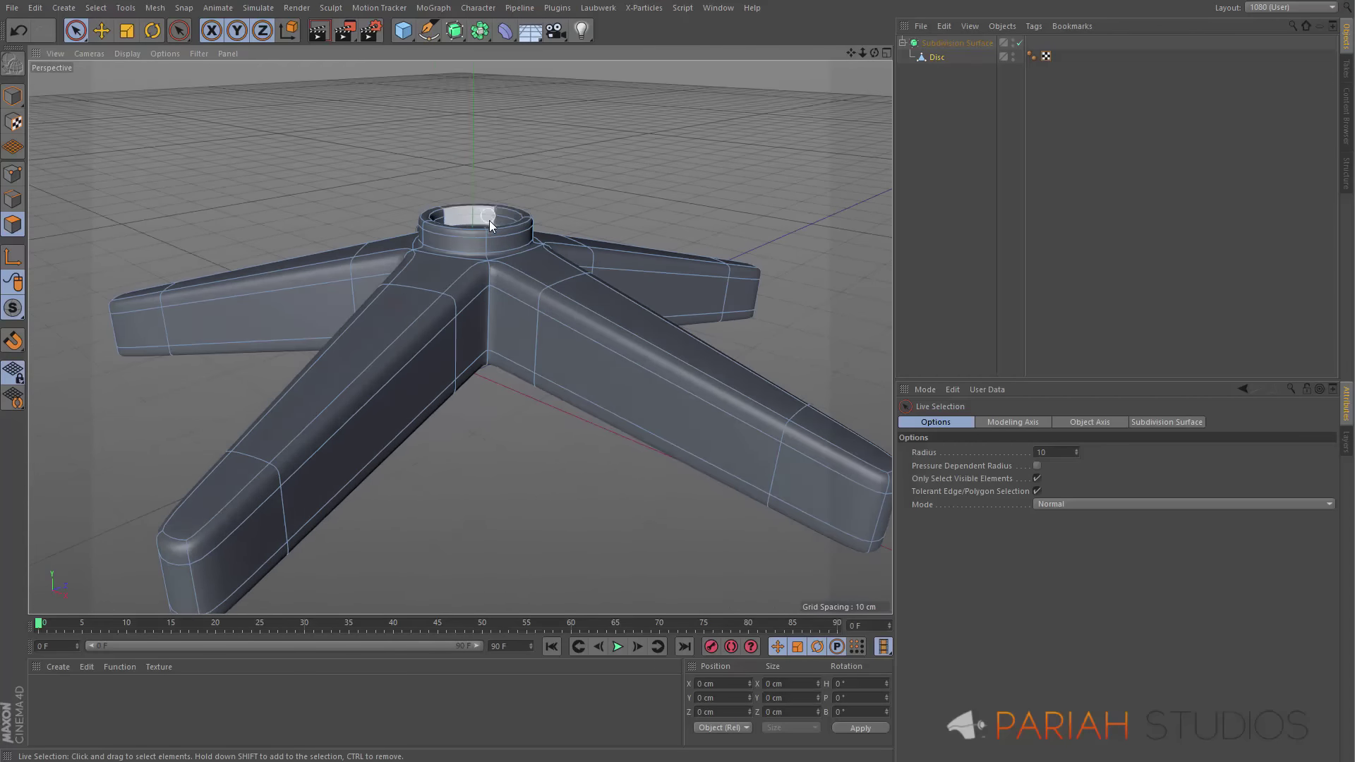
# Loop-select the hub's top rim polygons, extrude them upward to about Y 18.81 cm, and clear the selection
pyautogui.keyDown('alt'); pyautogui.moveTo(489, 220); pyautogui.dragTo(590, 101, button='right'); pyautogui.keyUp('alt')
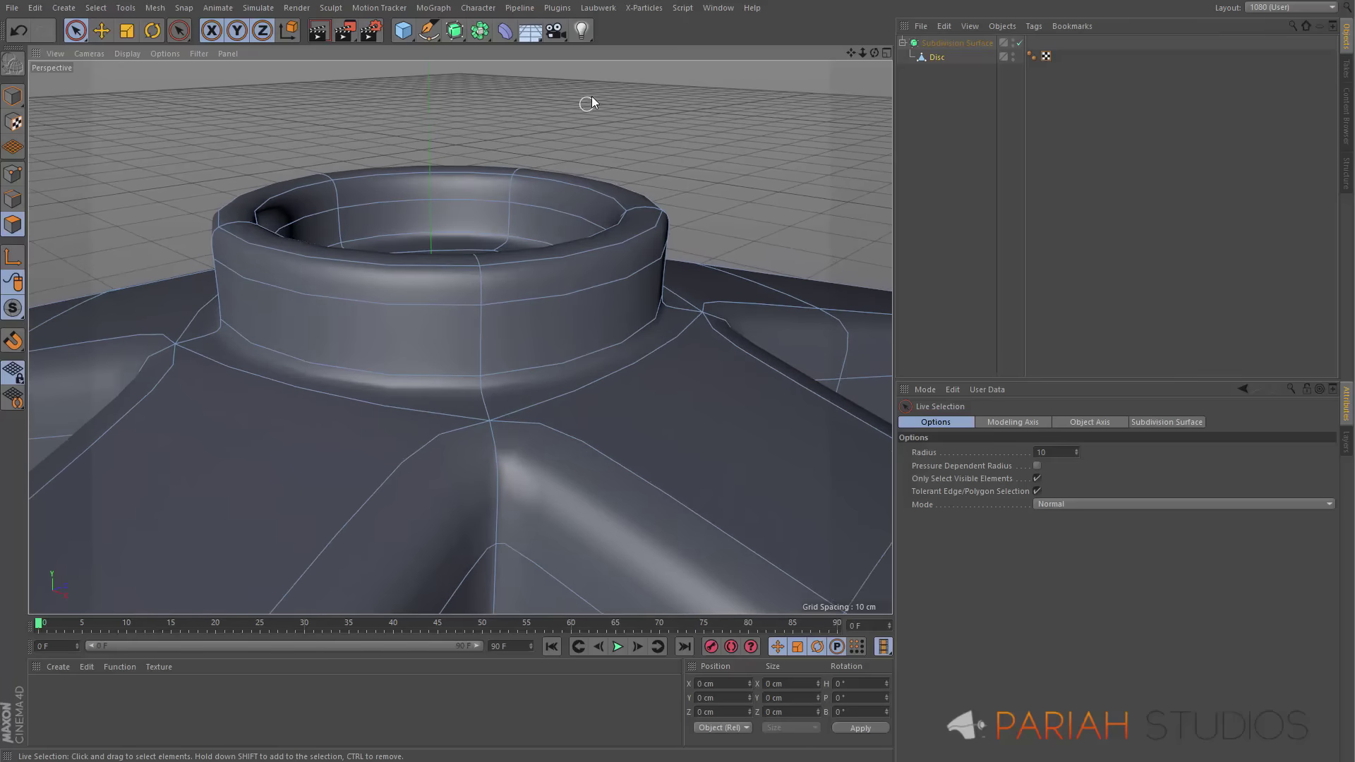
pyautogui.press('u')
pyautogui.press('l')
pyautogui.click(638, 215)
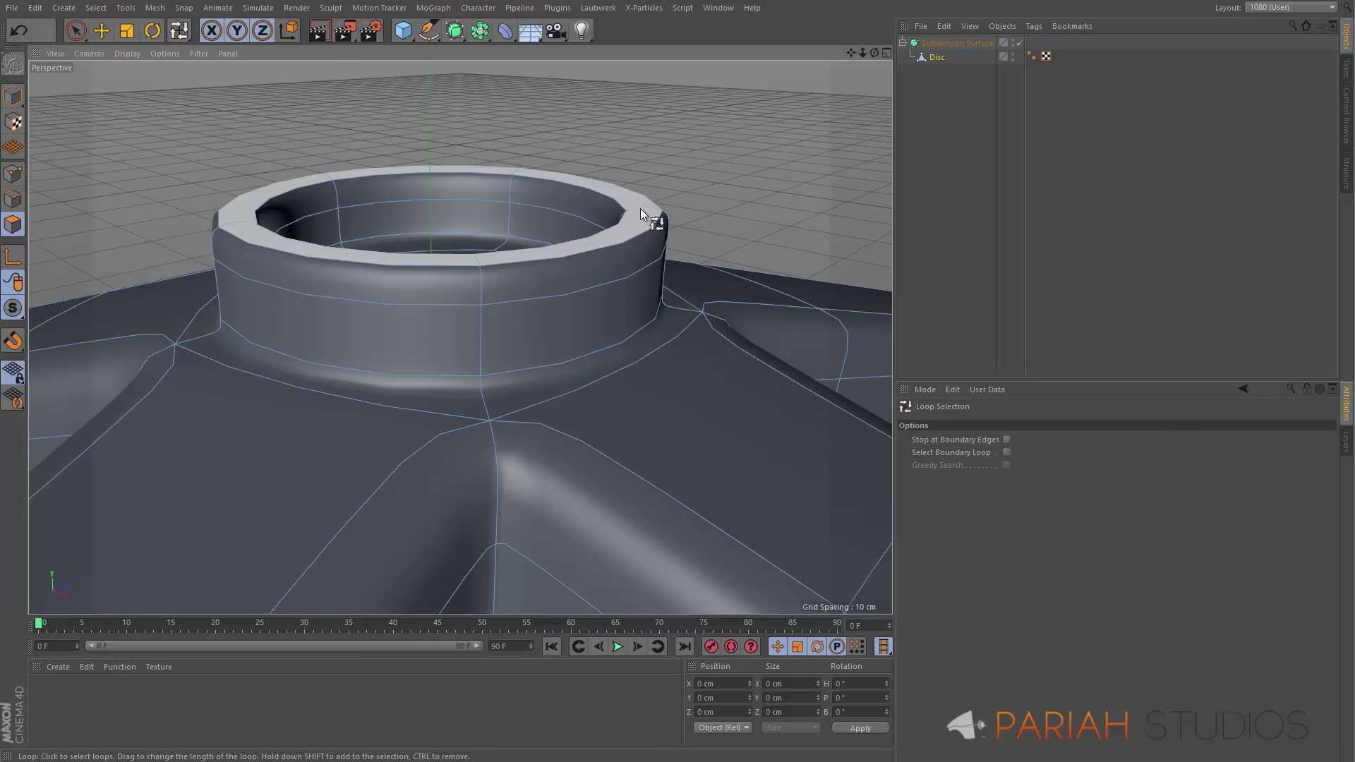
pyautogui.click(640, 209)
pyautogui.press('d')
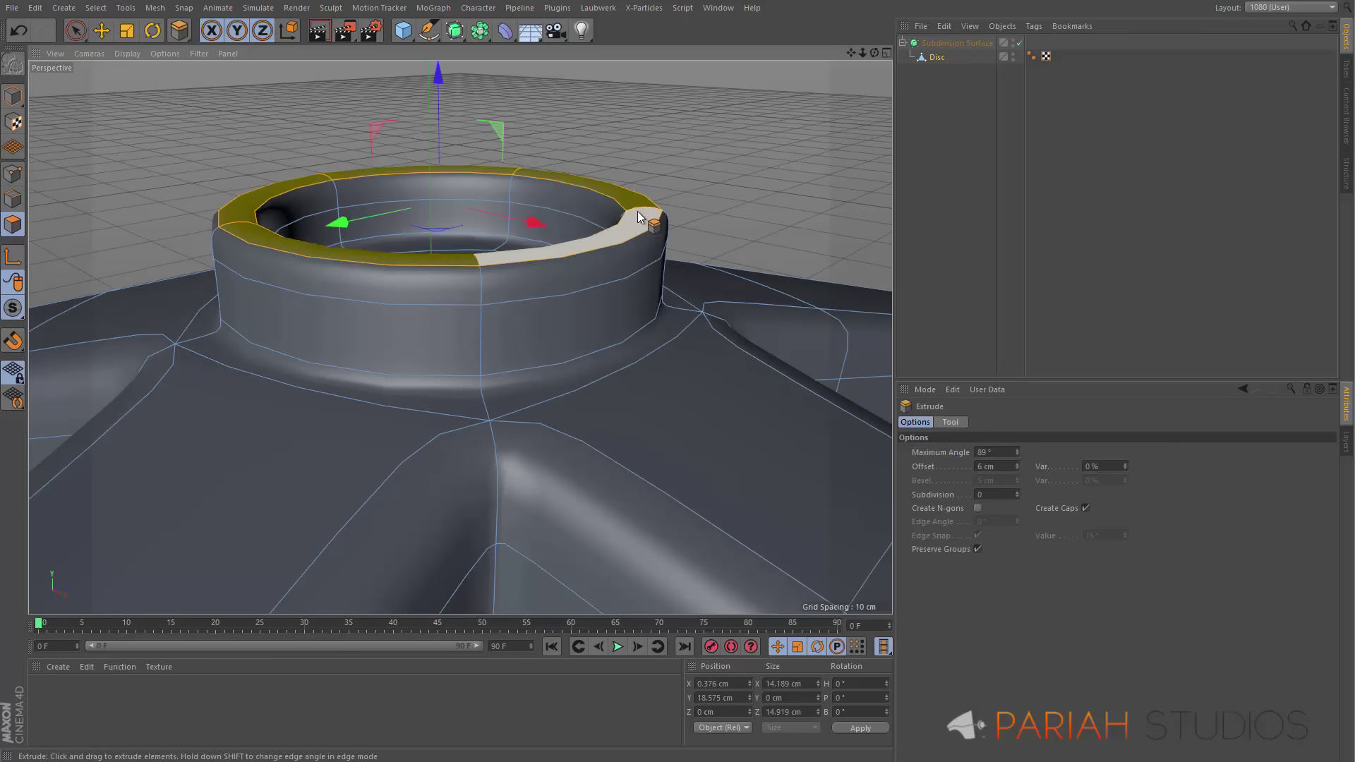
pyautogui.moveTo(707, 154); pyautogui.dragTo(719, 149)
pyautogui.press('9')
pyautogui.click(695, 148)
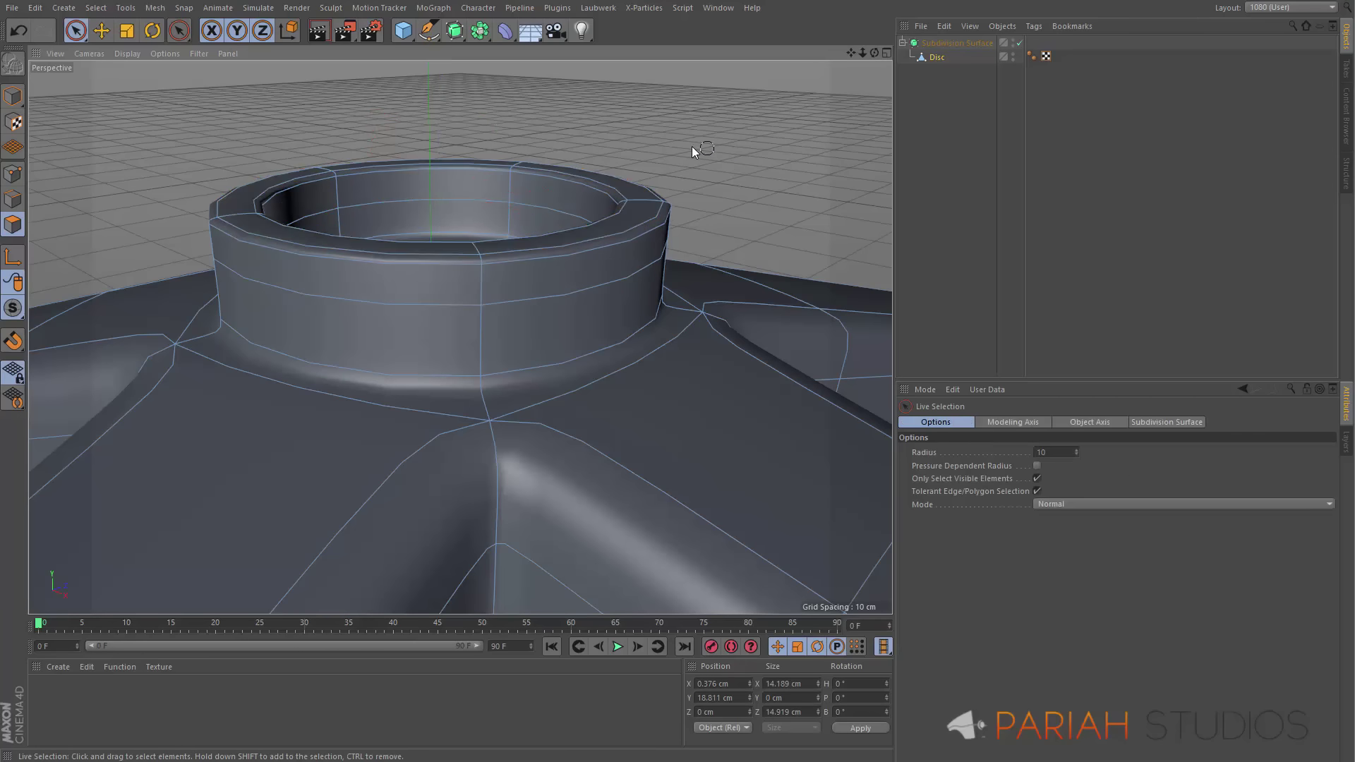
# Inspect the whole star base and rename its Disc object to Legs
pyautogui.keyDown('alt'); pyautogui.moveTo(624, 189); pyautogui.dragTo(505, 248, button='right'); pyautogui.keyUp('alt')
pyautogui.keyDown('alt'); pyautogui.moveTo(601, 214); pyautogui.dragTo(498, 227, button='middle'); pyautogui.keyUp('alt')
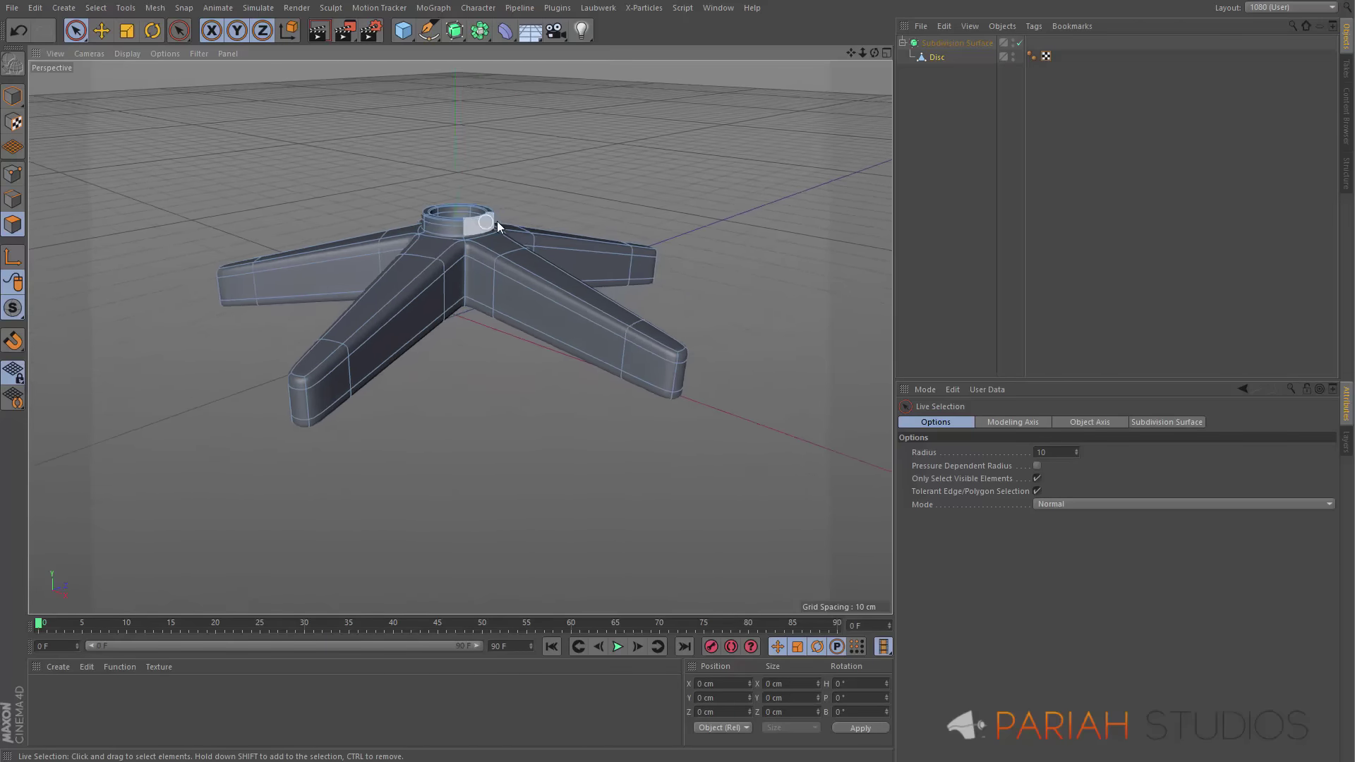
pyautogui.keyDown('alt'); pyautogui.moveTo(507, 230); pyautogui.dragTo(557, 303); pyautogui.keyUp('alt')
pyautogui.doubleClick(937, 56)
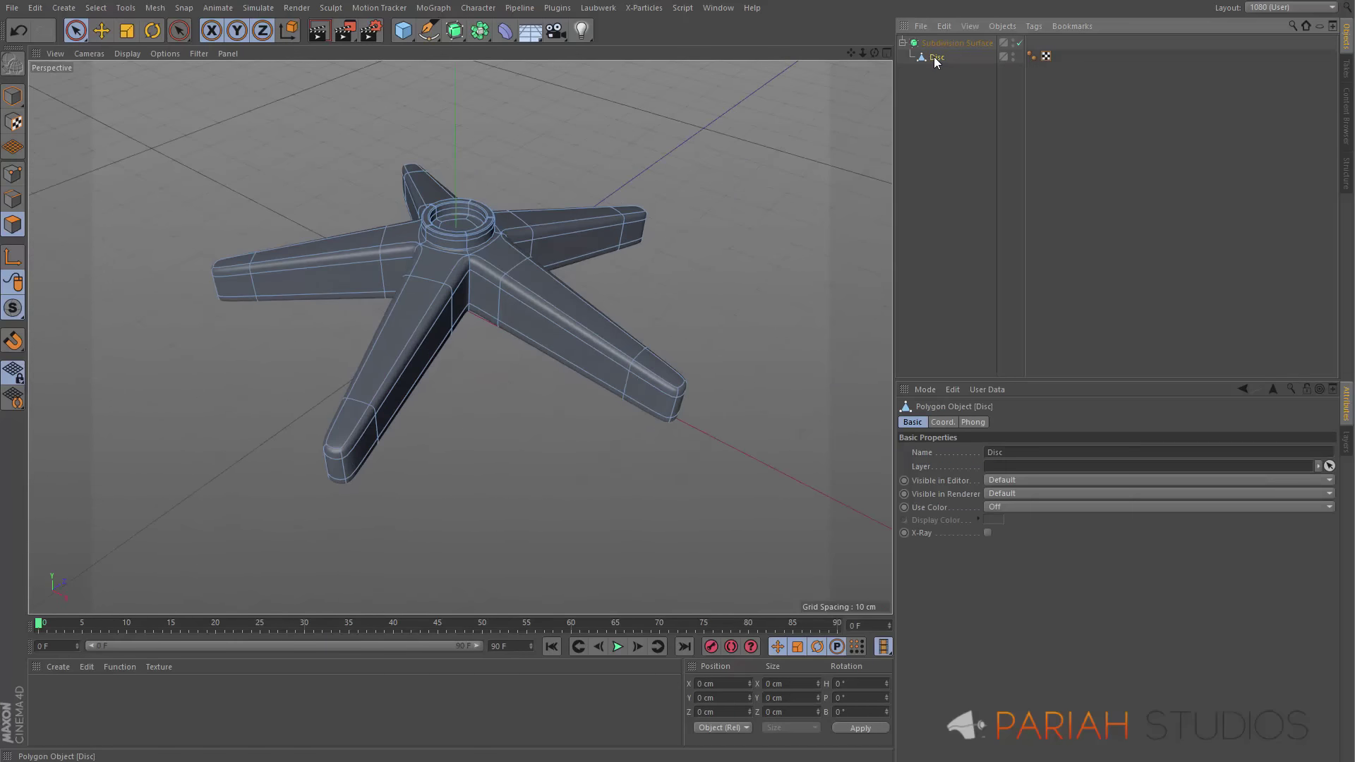
pyautogui.write('s')
pyautogui.press('Return')
# Add a Disc primitive with a 3 cm outer radius and 2 disc segments
pyautogui.keyDown('alt'); pyautogui.moveTo(444, 237); pyautogui.dragTo(467, 333, button='middle'); pyautogui.keyUp('alt')
pyautogui.scroll(-5, 476, 300)
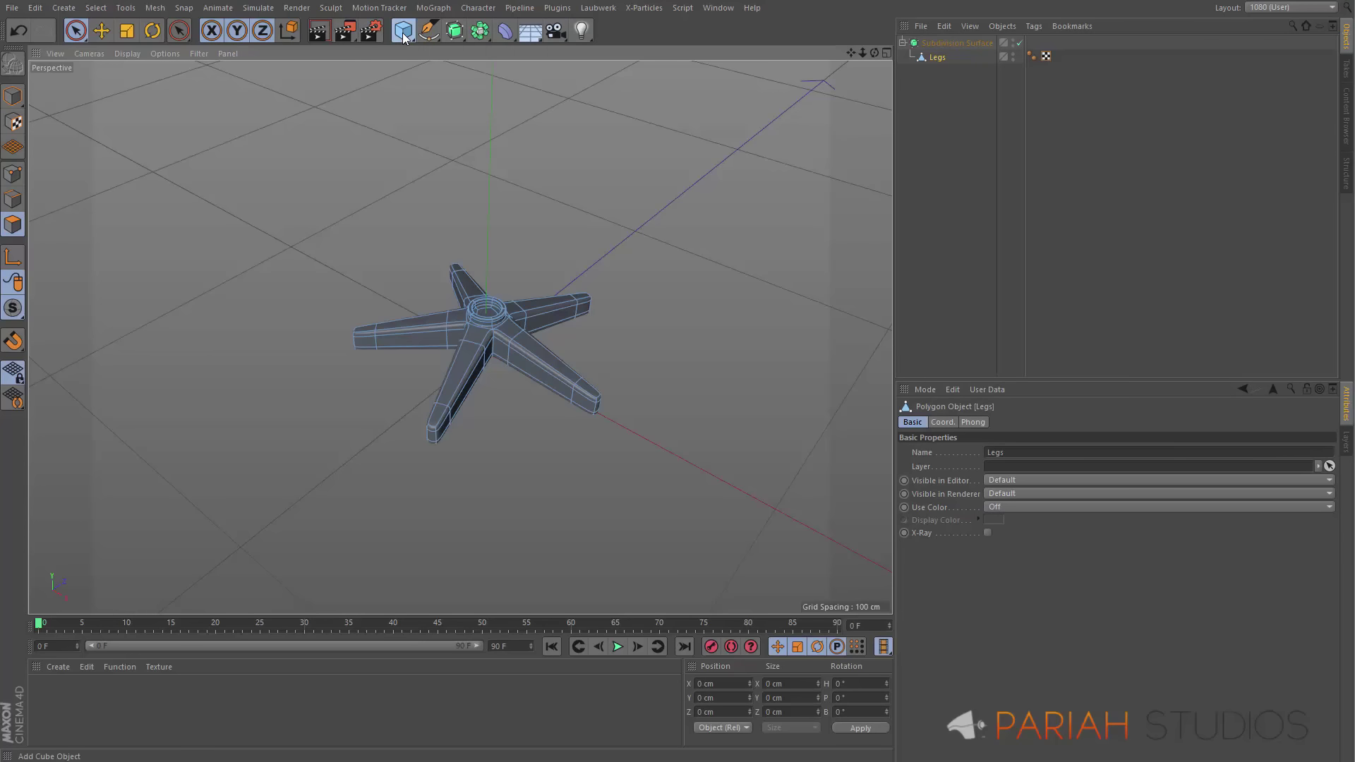
pyautogui.click(402, 32)
pyautogui.click(444, 77)
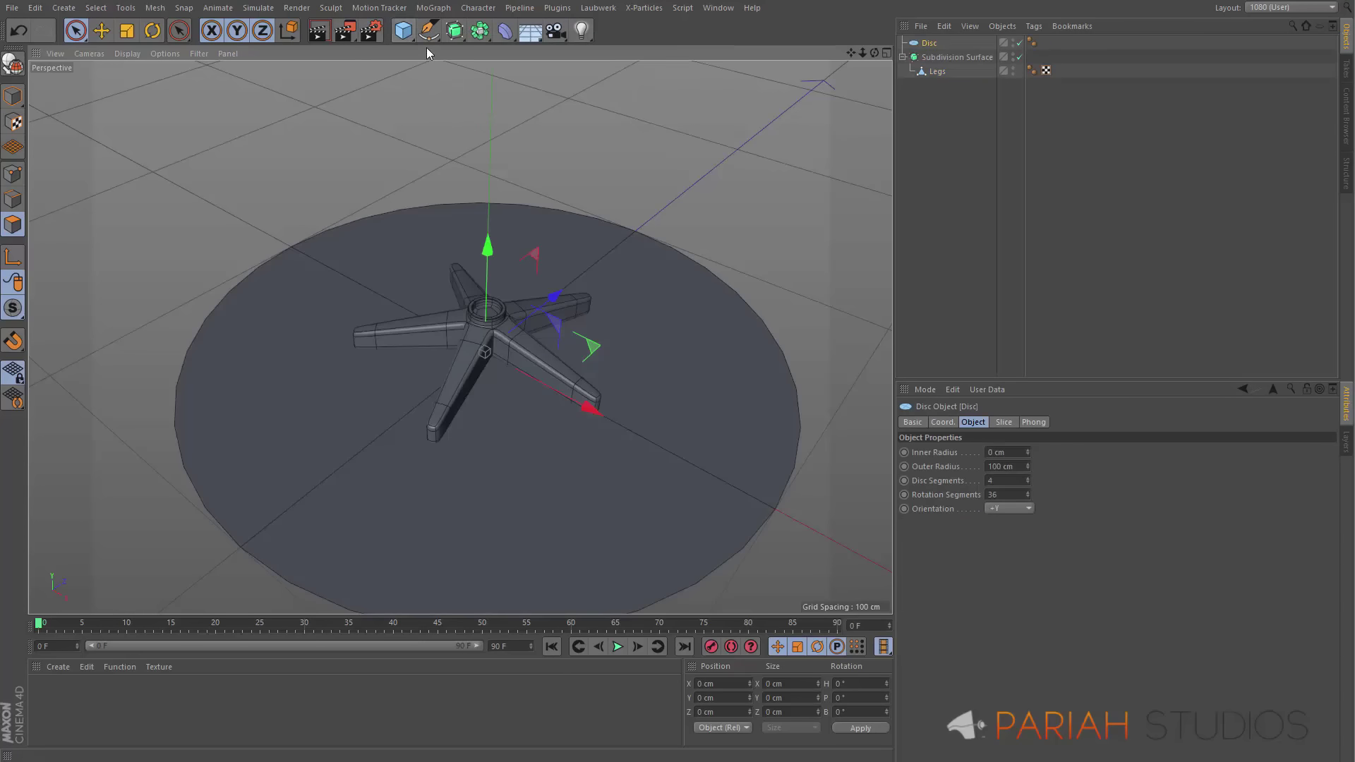
pyautogui.click(997, 466)
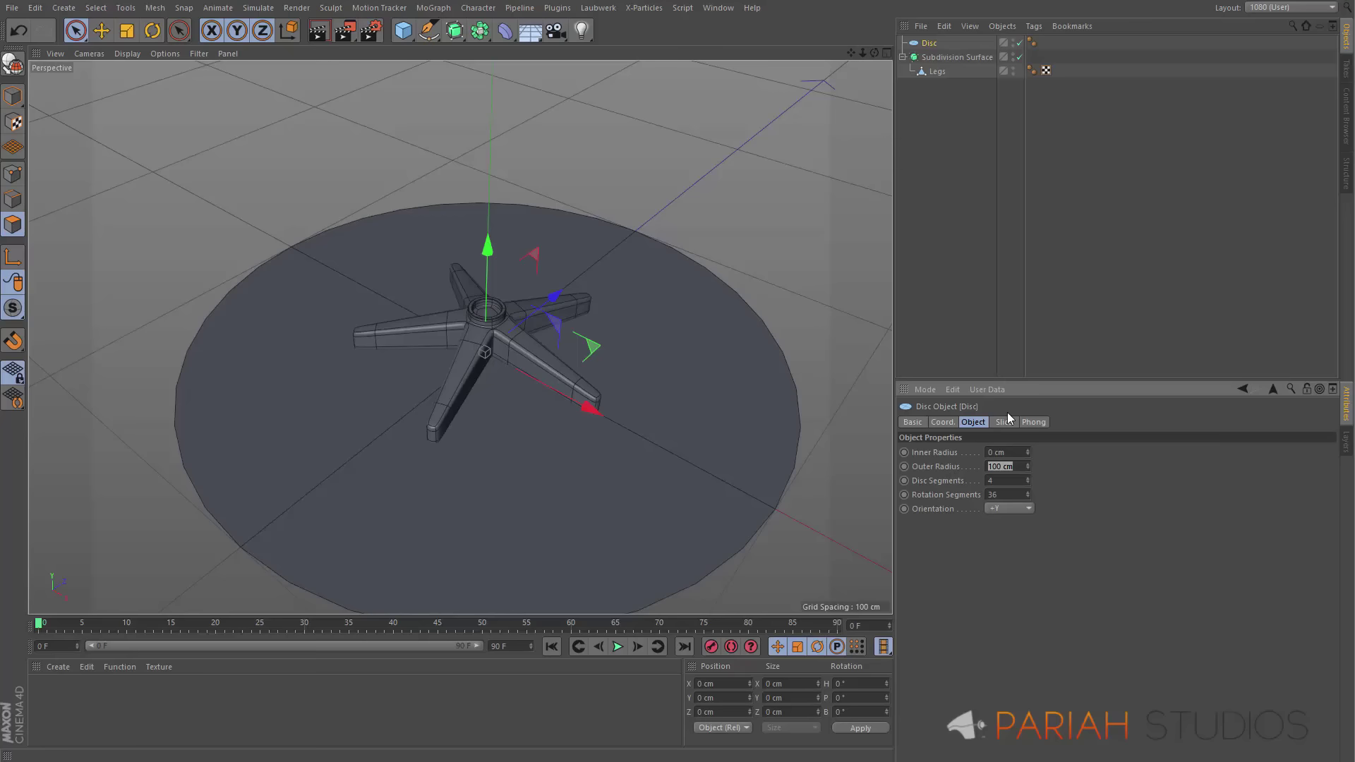
pyautogui.write('3')
pyautogui.press('Return')
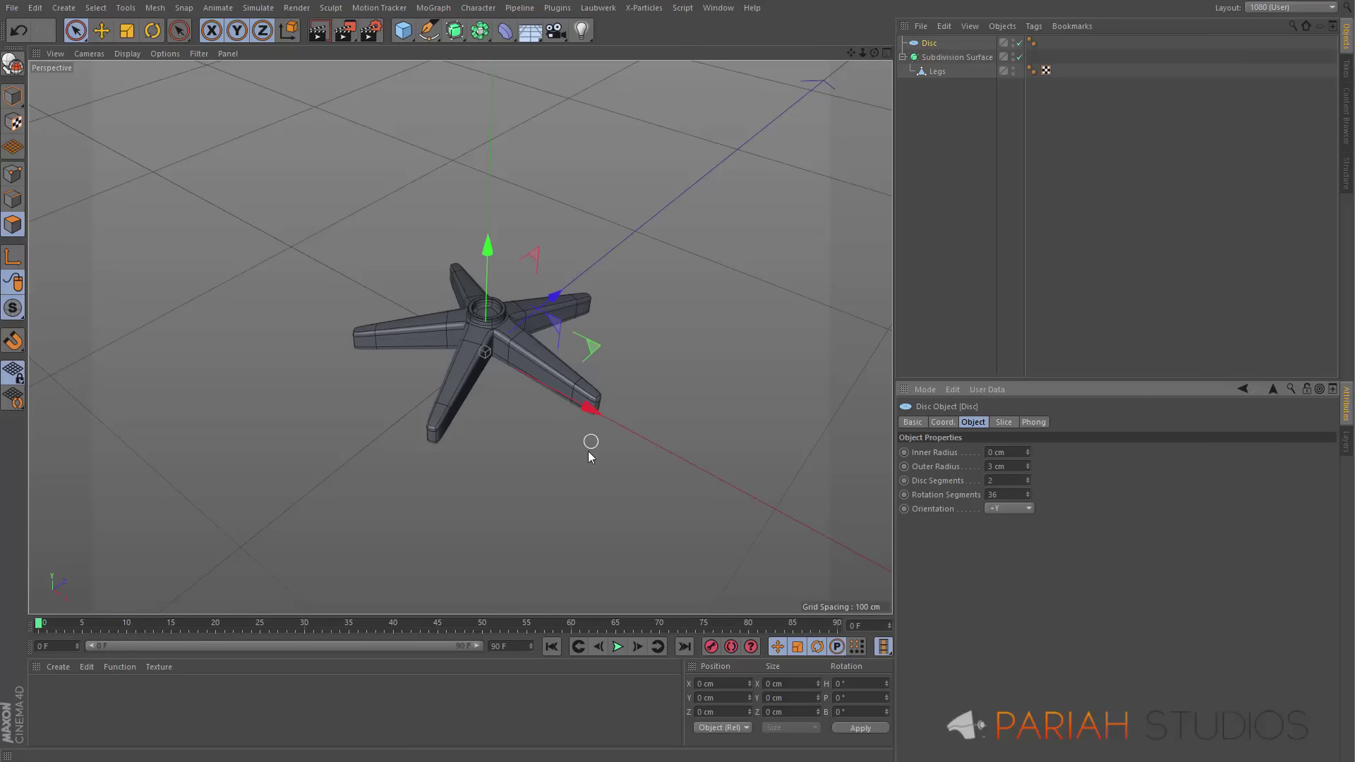
# Hide the Subdivision Surface holding the legs and frame the small disc in the Perspective view
pyautogui.click(1015, 54)
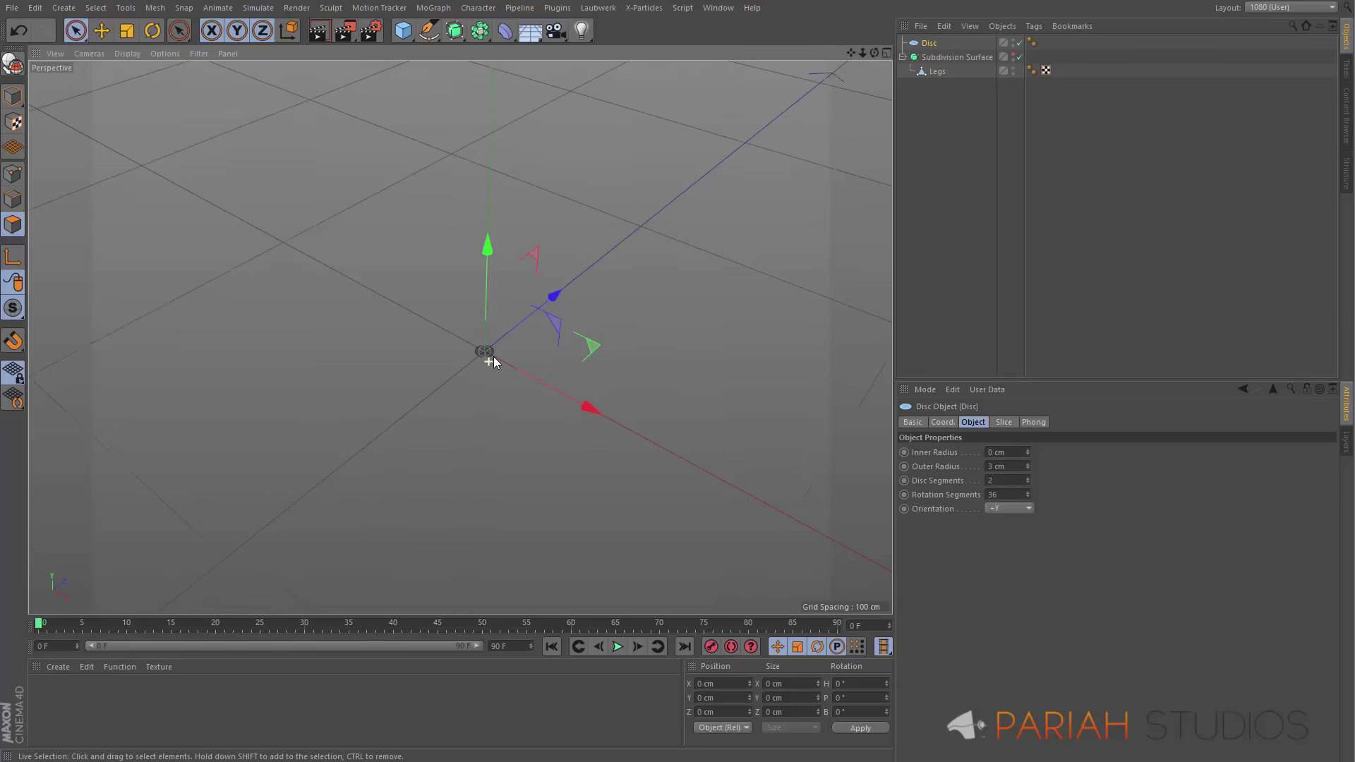
pyautogui.keyDown('alt'); pyautogui.moveTo(494, 362); pyautogui.dragTo(647, 243, button='right'); pyautogui.keyUp('alt')
pyautogui.keyDown('alt'); pyautogui.moveTo(495, 272); pyautogui.dragTo(532, 305, button='middle'); pyautogui.keyUp('alt')
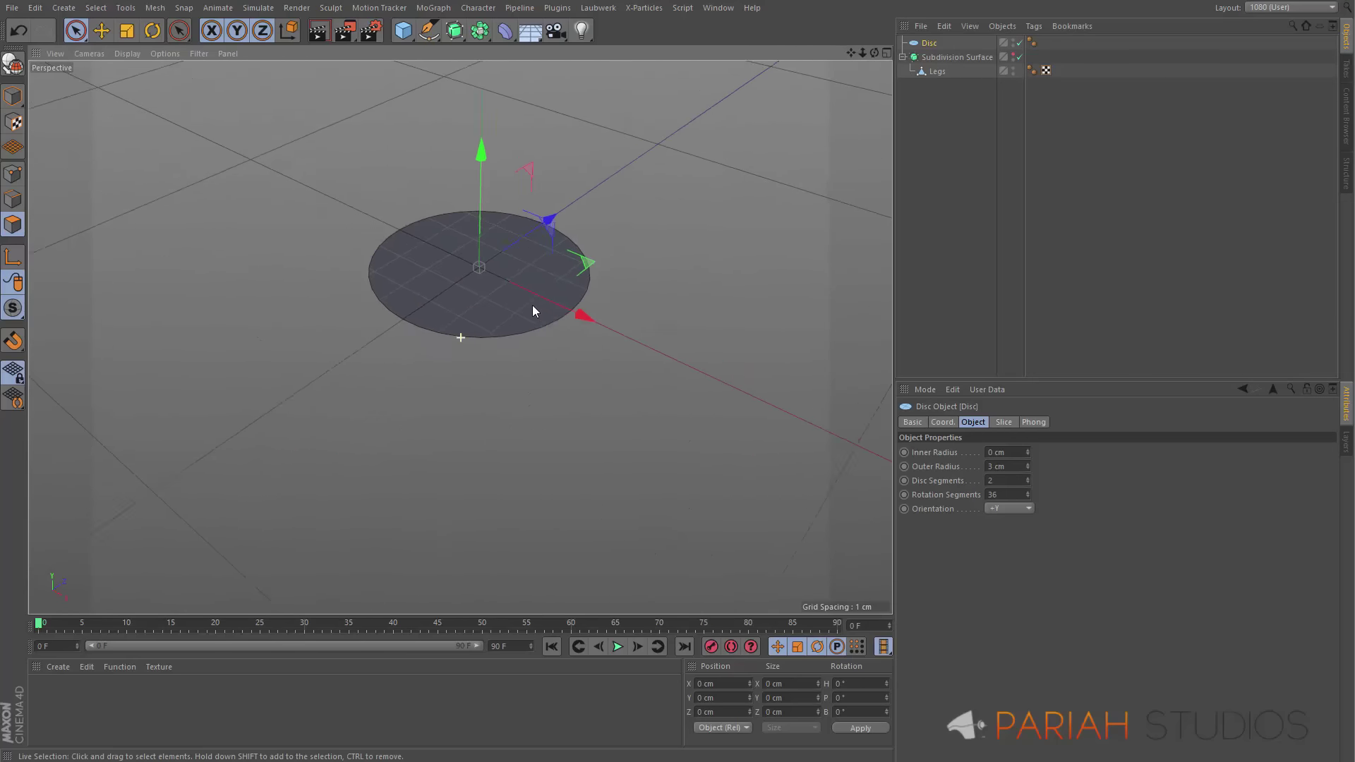
# Set the view's display to Gouraud Shading (Lines) and convert the disc into an editable polygon object
pyautogui.click(127, 54)
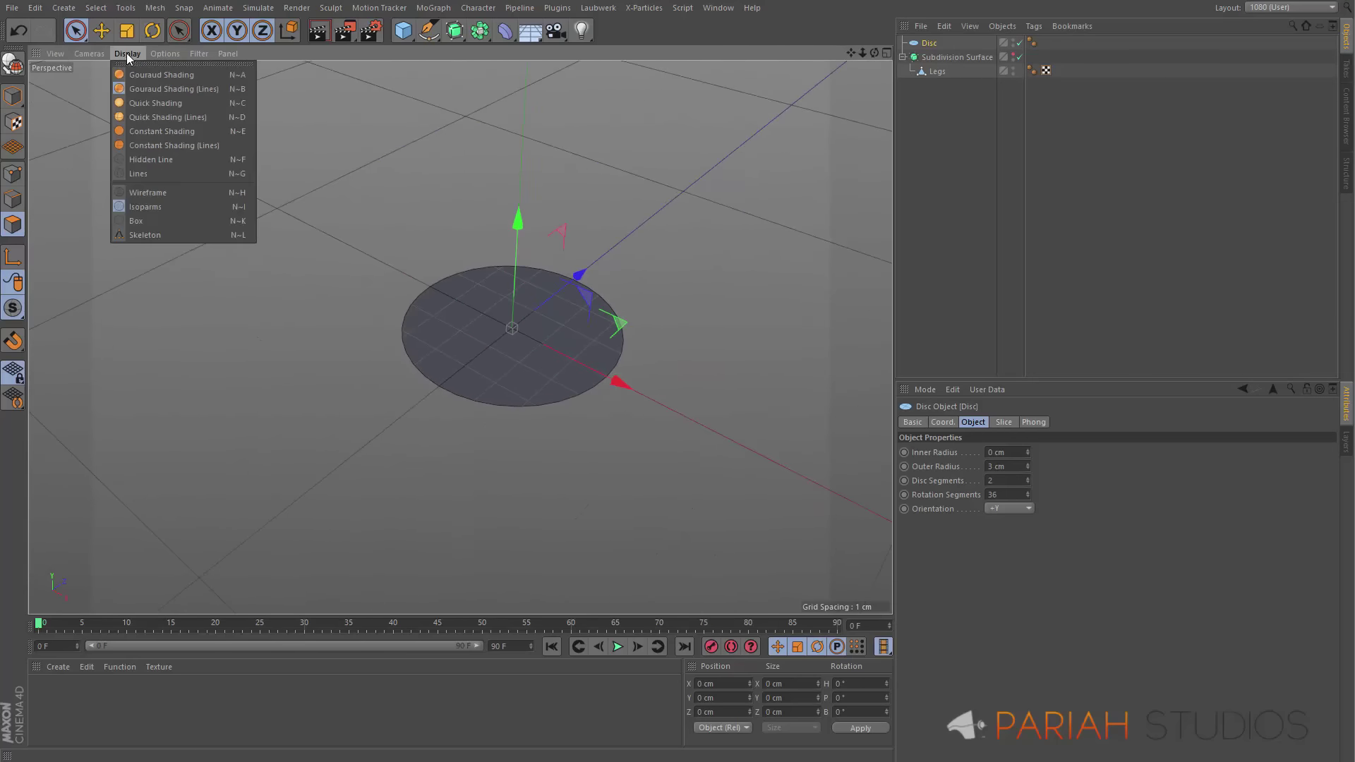
pyautogui.click(134, 89)
pyautogui.click(13, 63)
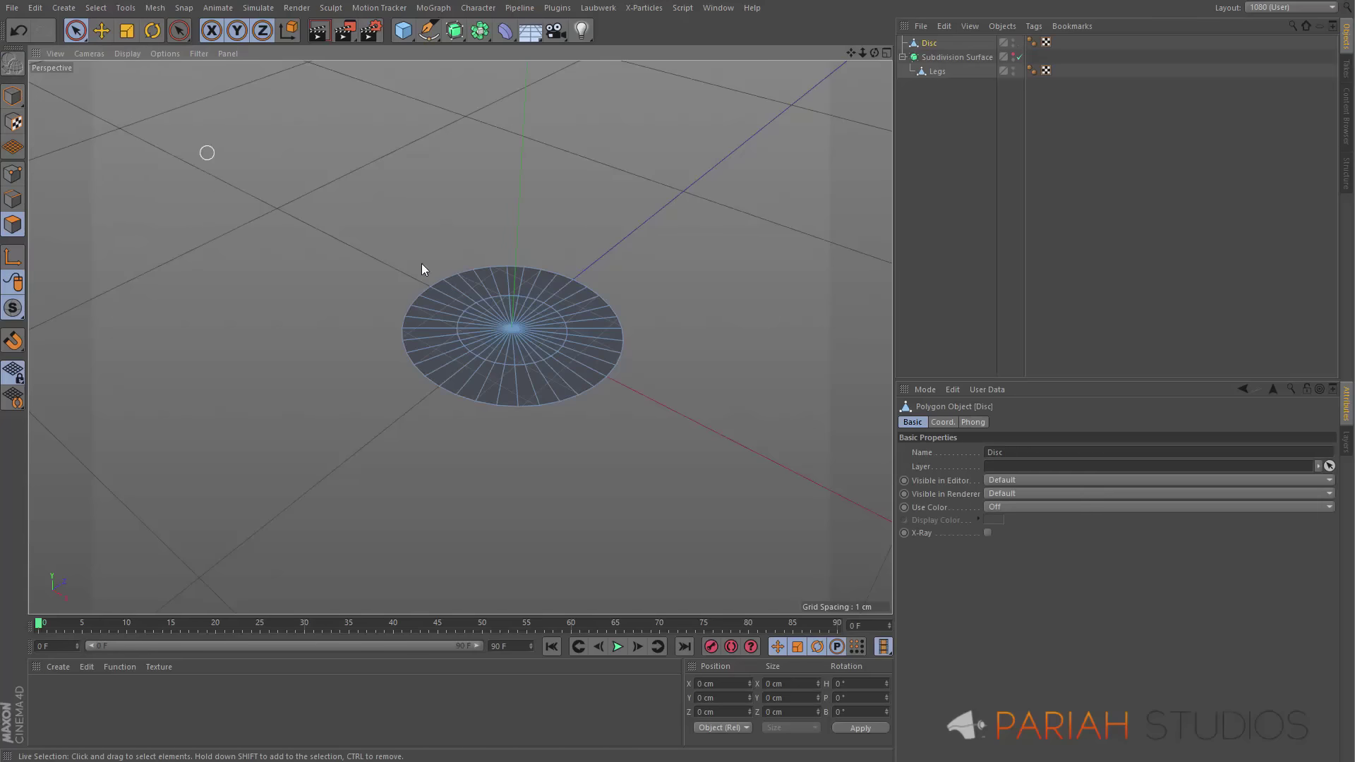
# Try raising the disc's inner polygons by about 0.13 cm and undo the move
pyautogui.moveTo(542, 362)
pyautogui.mouseDown()
pyautogui.moveTo(530, 354)
pyautogui.moveTo(561, 328)
pyautogui.moveTo(510, 326)
pyautogui.moveTo(509, 340)
pyautogui.moveTo(511, 326)
pyautogui.mouseUp()
pyautogui.moveTo(517, 224); pyautogui.dragTo(519, 220)
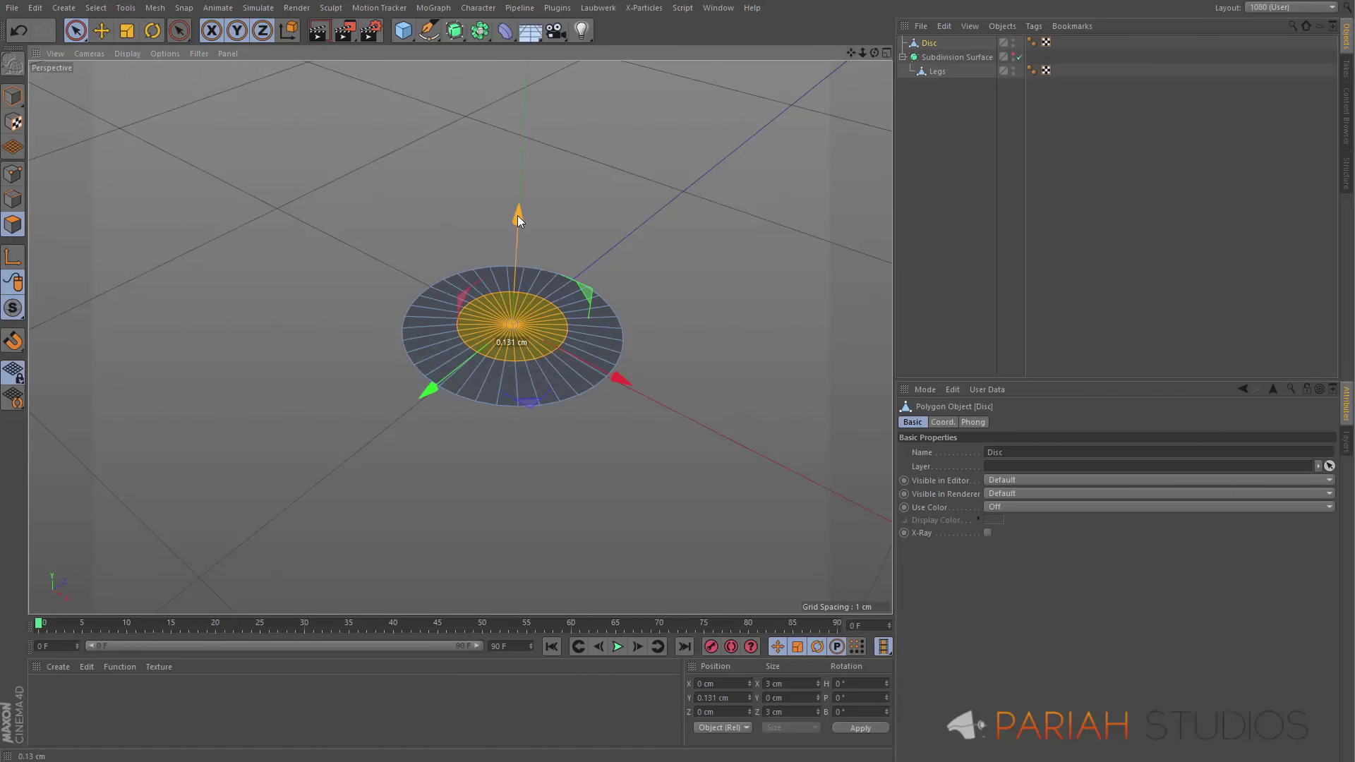
pyautogui.hotkey('ctrl', 'z')
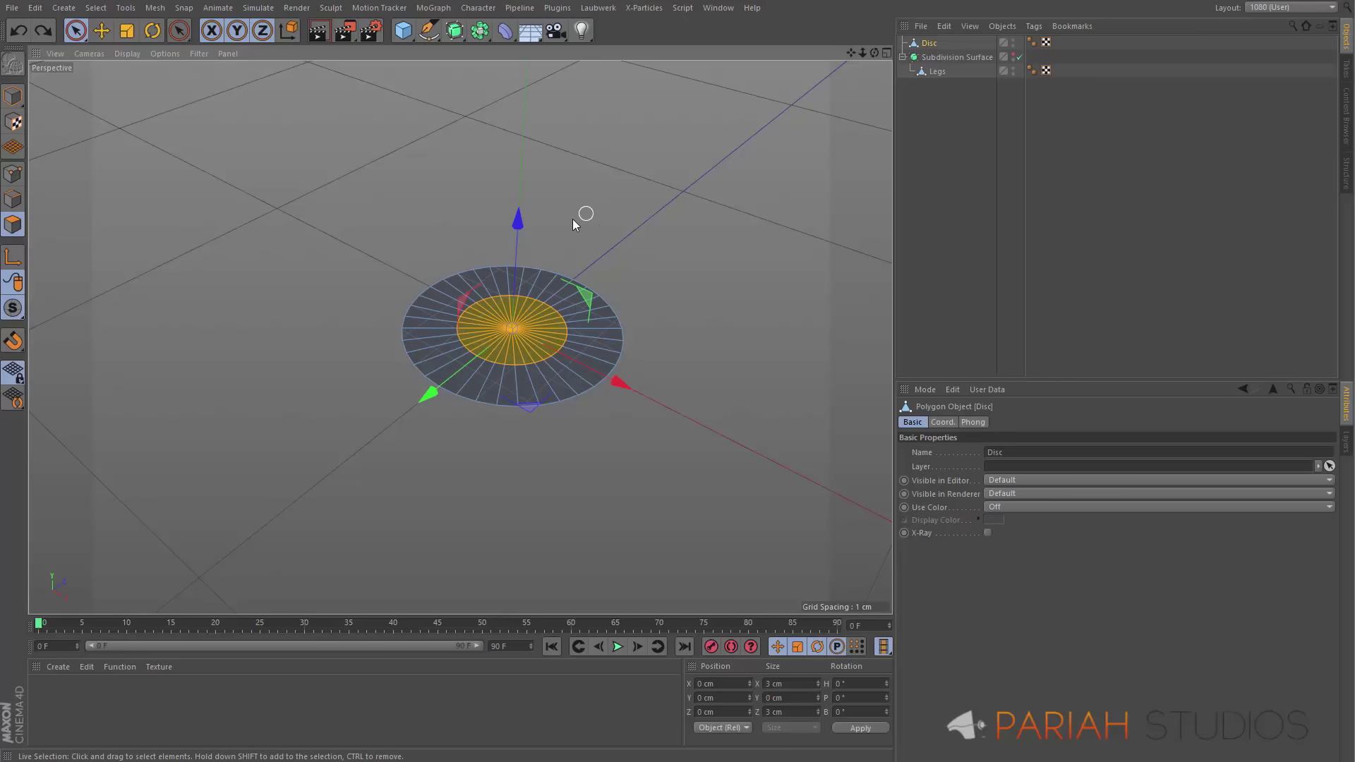
pyautogui.click(526, 197)
pyautogui.click(544, 311)
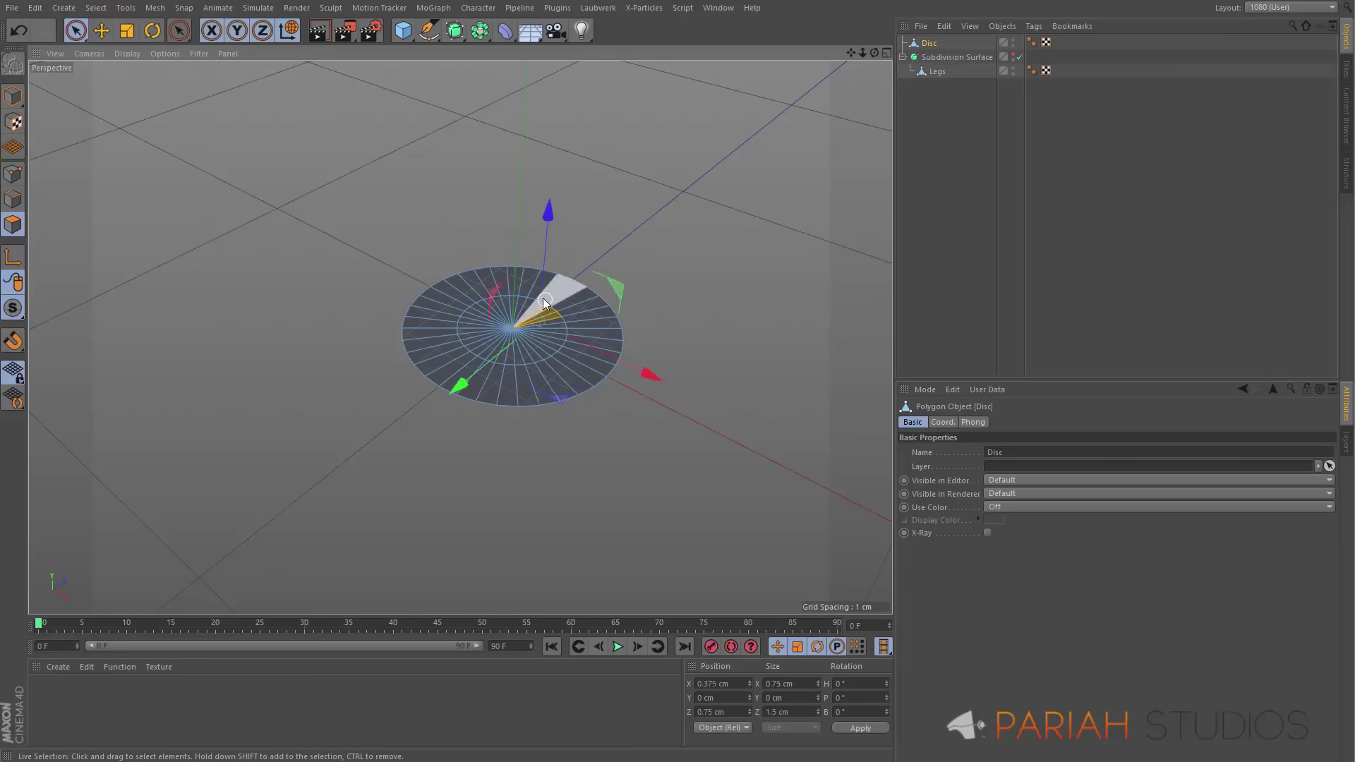
# Select all the disc's polygons, extrude them upward to about Y 0.281 cm, and check the disc from below and above
pyautogui.hotkey('ctrl', 'a')
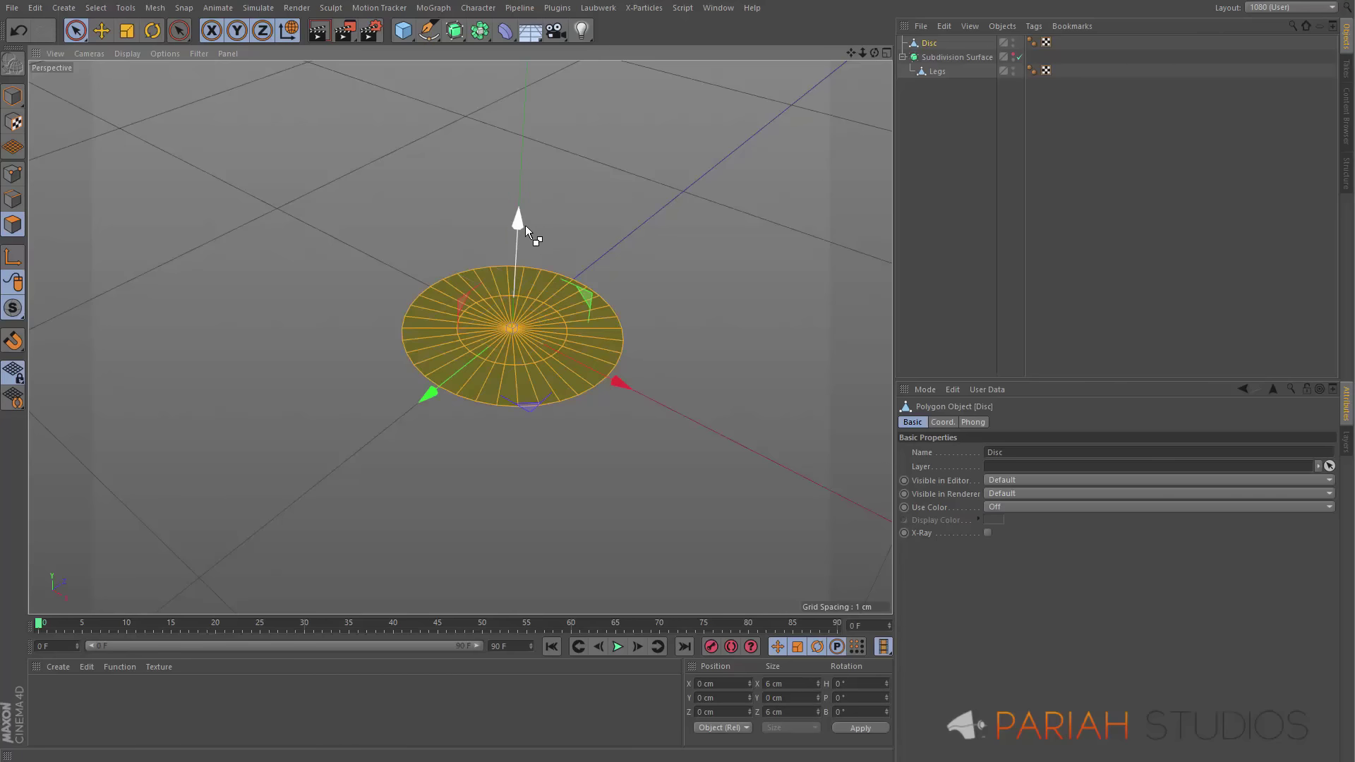
pyautogui.moveTo(519, 223); pyautogui.dragTo(517, 215)
pyautogui.keyDown('alt'); pyautogui.moveTo(537, 309); pyautogui.dragTo(536, 208); pyautogui.keyUp('alt')
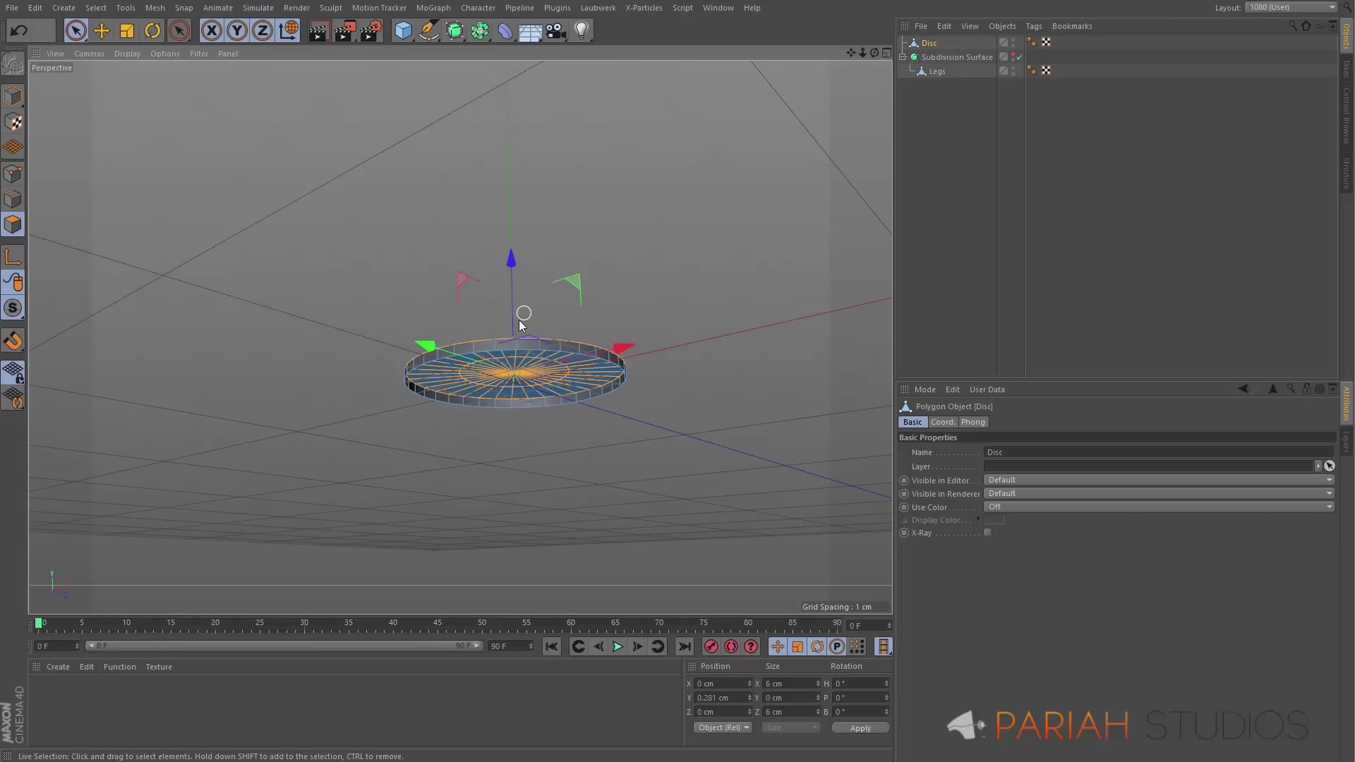
pyautogui.keyDown('alt'); pyautogui.moveTo(531, 301); pyautogui.dragTo(531, 380); pyautogui.keyUp('alt')
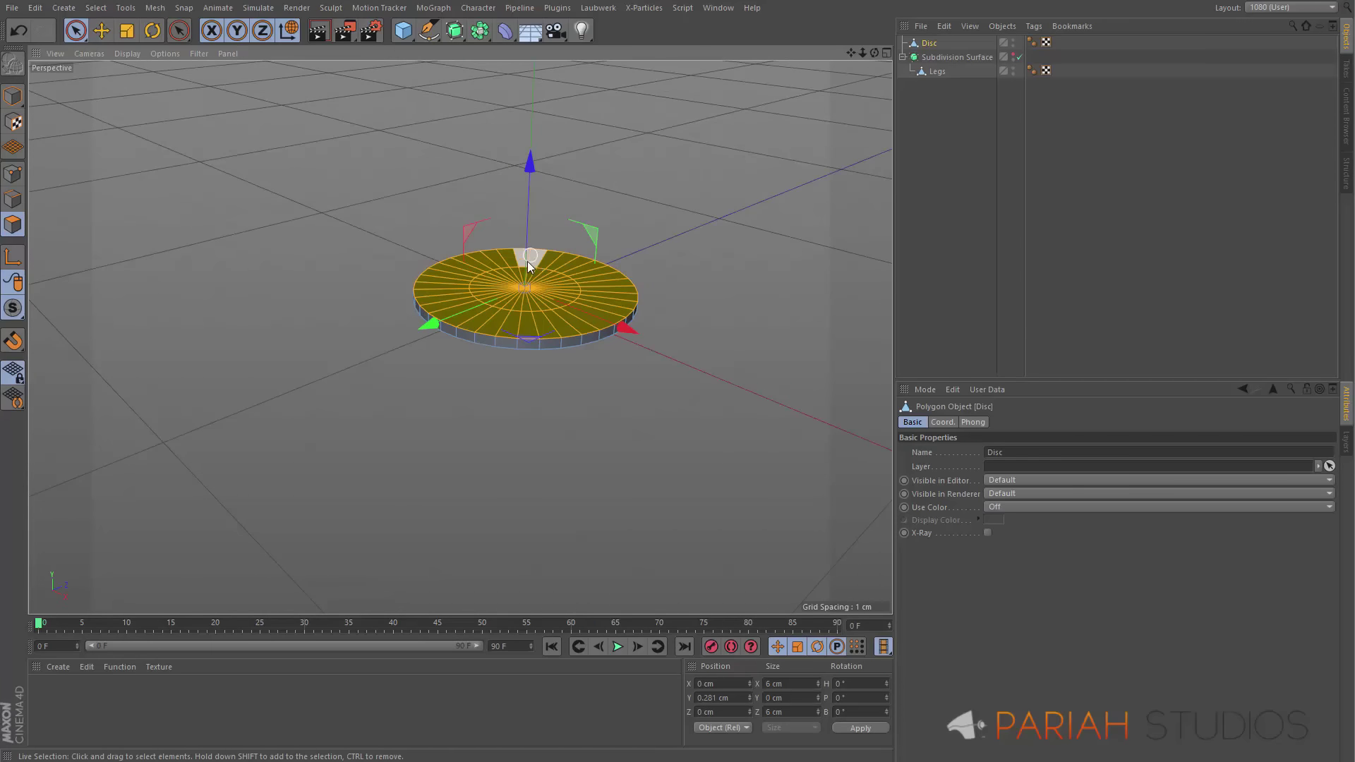
# Select the inner polygons on the disc's top face and raise them to about Y 0.602 cm
pyautogui.click(605, 237)
pyautogui.moveTo(533, 291); pyautogui.dragTo(517, 297)
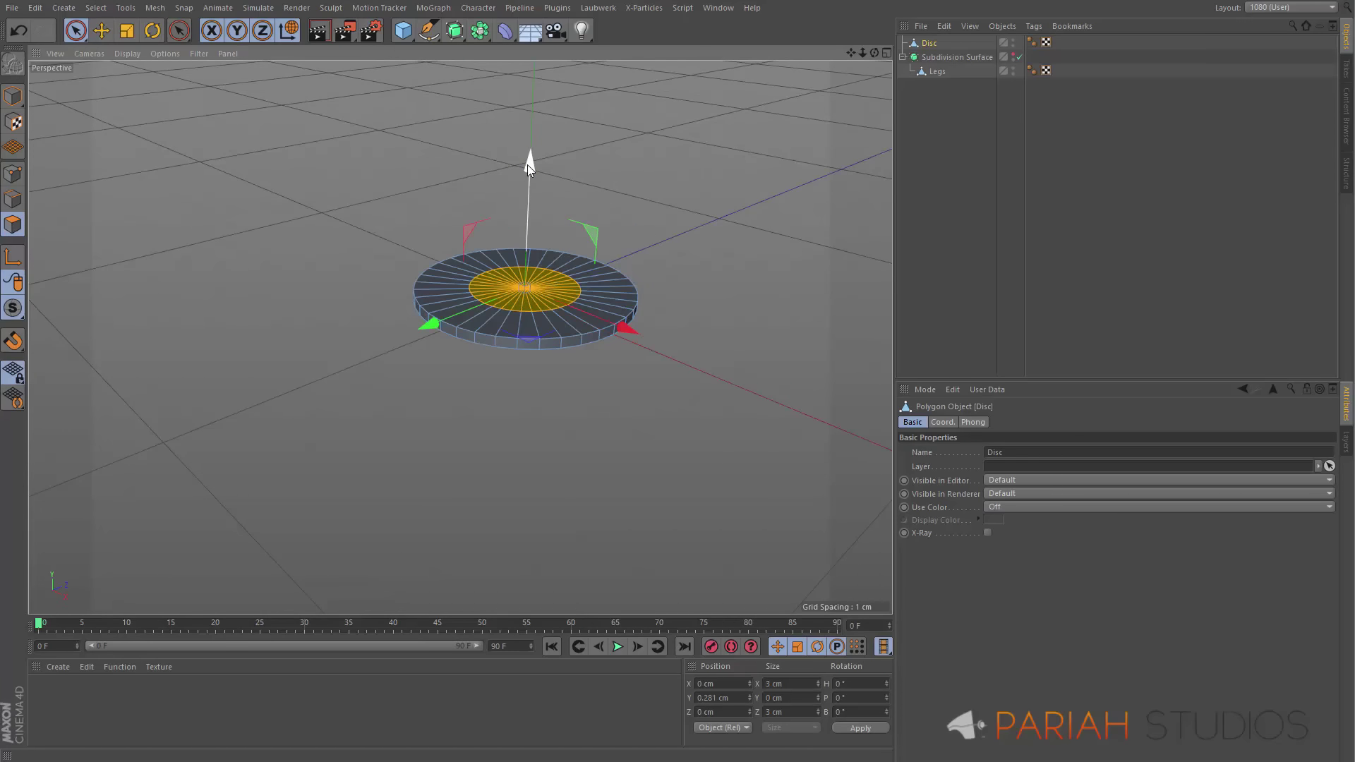
pyautogui.moveTo(527, 163); pyautogui.dragTo(527, 156)
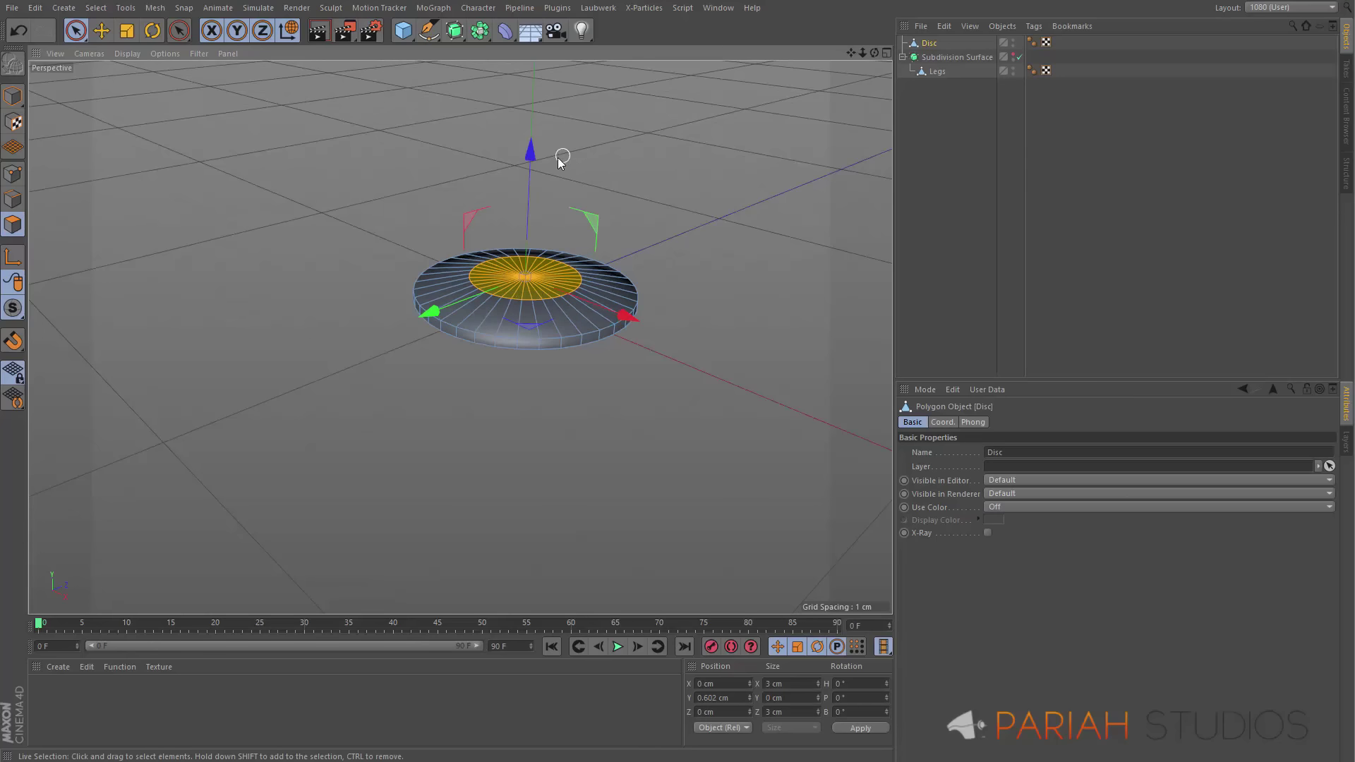
# Select all the disc's polygons, extrude them outward to about 6.374 cm overall width, and clear the selection
pyautogui.hotkey('ctrl', 'a')
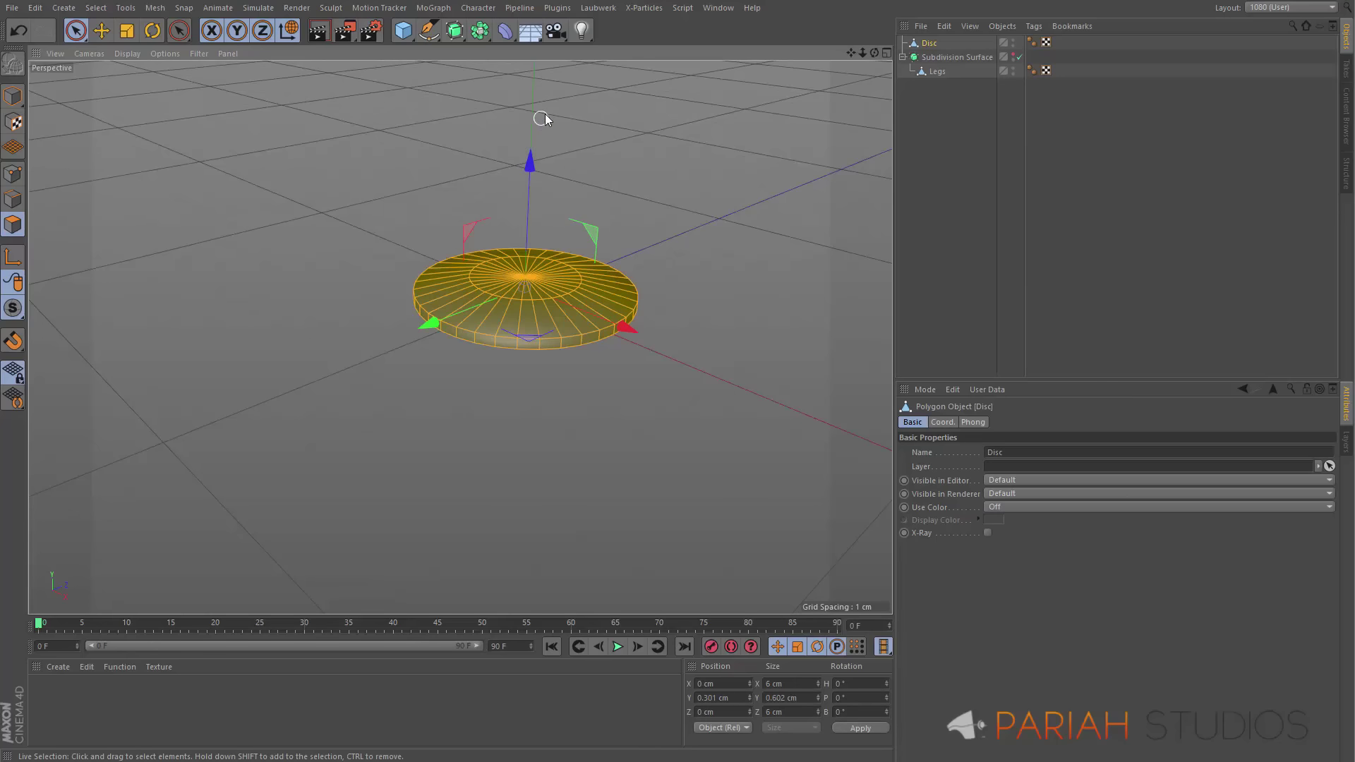
pyautogui.press('d')
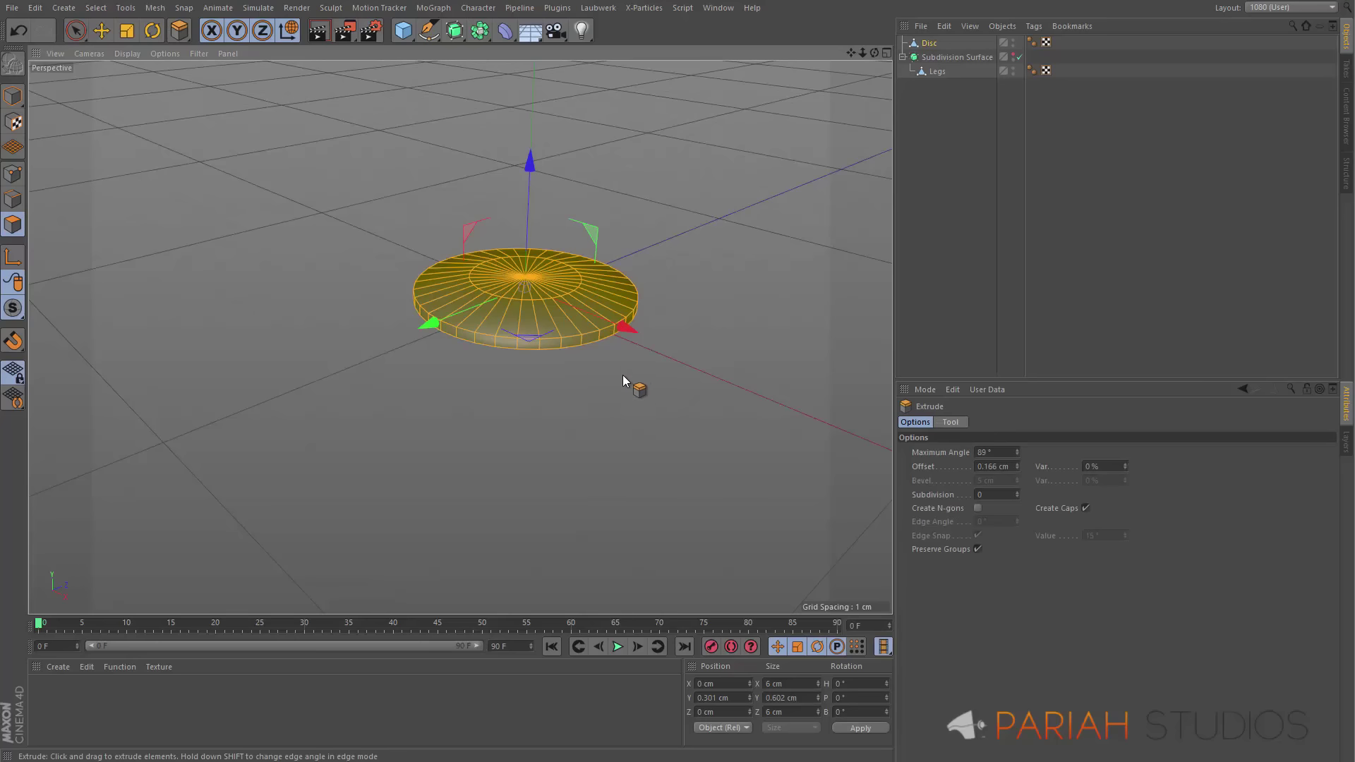
pyautogui.moveTo(621, 367); pyautogui.dragTo(634, 363)
pyautogui.keyDown('alt'); pyautogui.moveTo(578, 310); pyautogui.dragTo(555, 336); pyautogui.keyUp('alt')
pyautogui.press('space')
pyautogui.click(648, 292)
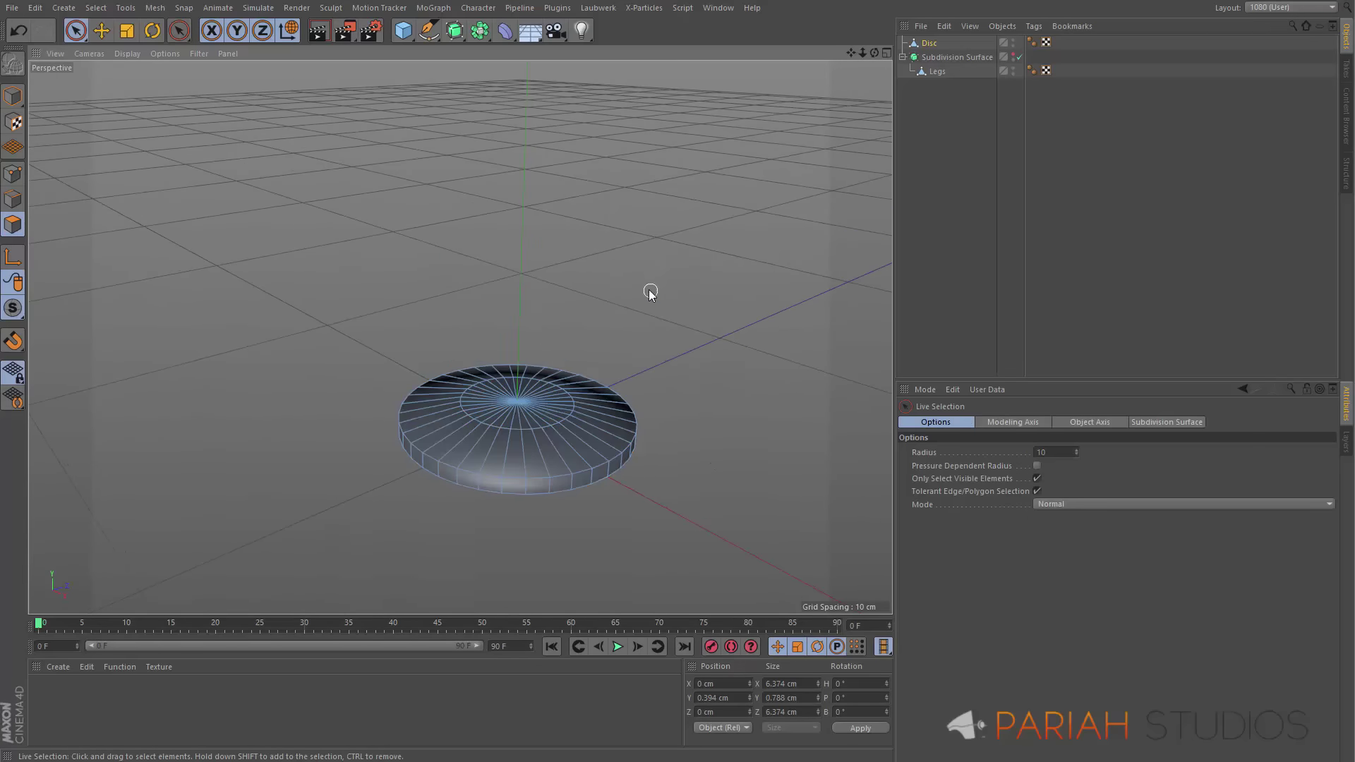
# Select the inner polygons on the disc's top face and raise them to about Y 1.661 cm
pyautogui.keyDown('alt'); pyautogui.moveTo(545, 417); pyautogui.dragTo(515, 393); pyautogui.keyUp('alt')
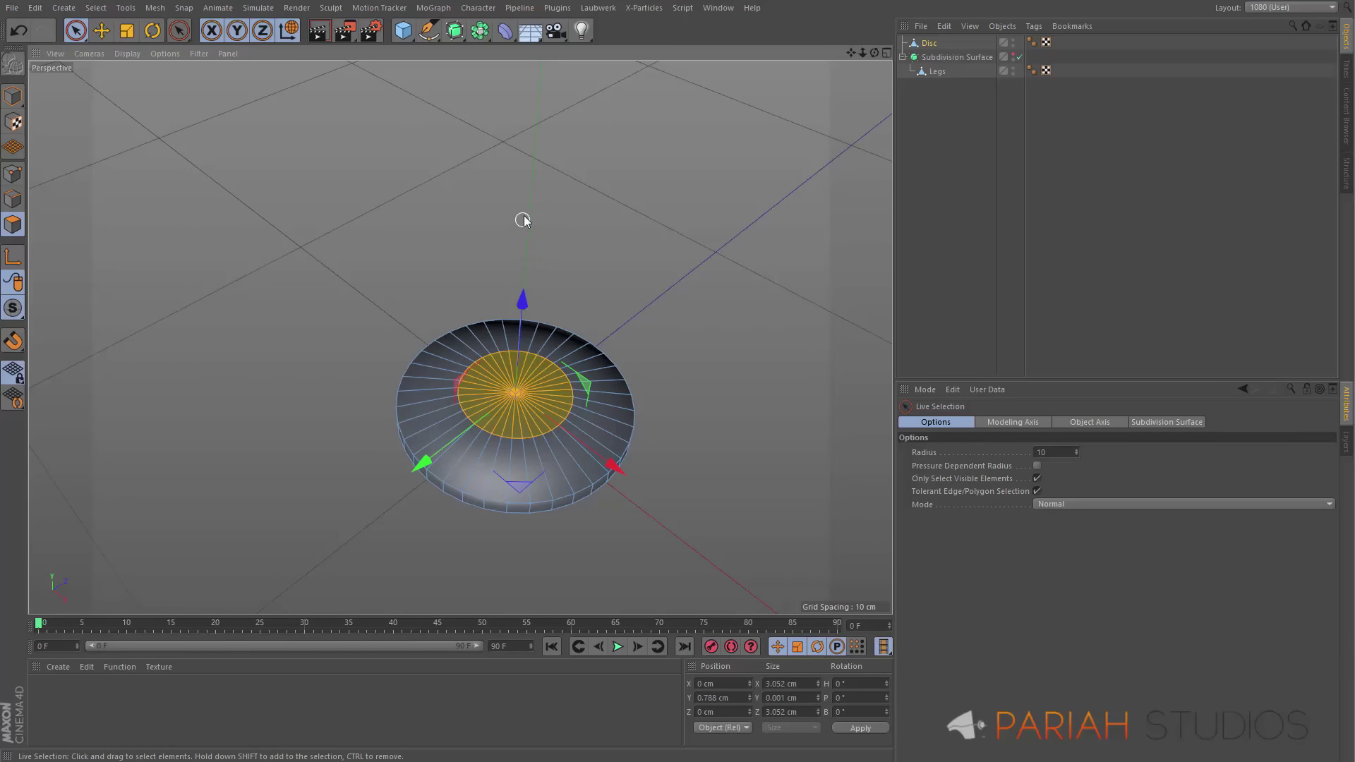
pyautogui.moveTo(521, 303); pyautogui.dragTo(527, 273)
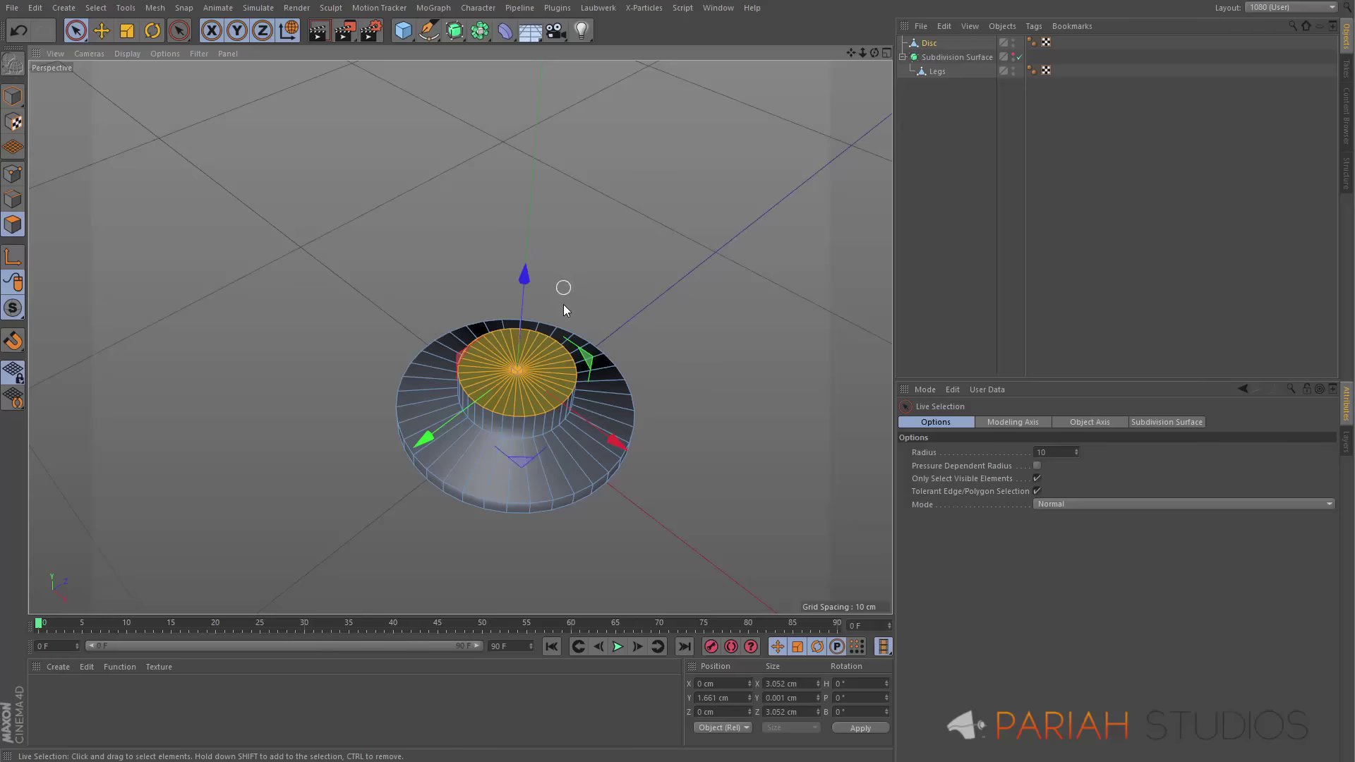
pyautogui.keyDown('alt'); pyautogui.moveTo(521, 398); pyautogui.dragTo(536, 300); pyautogui.keyUp('alt')
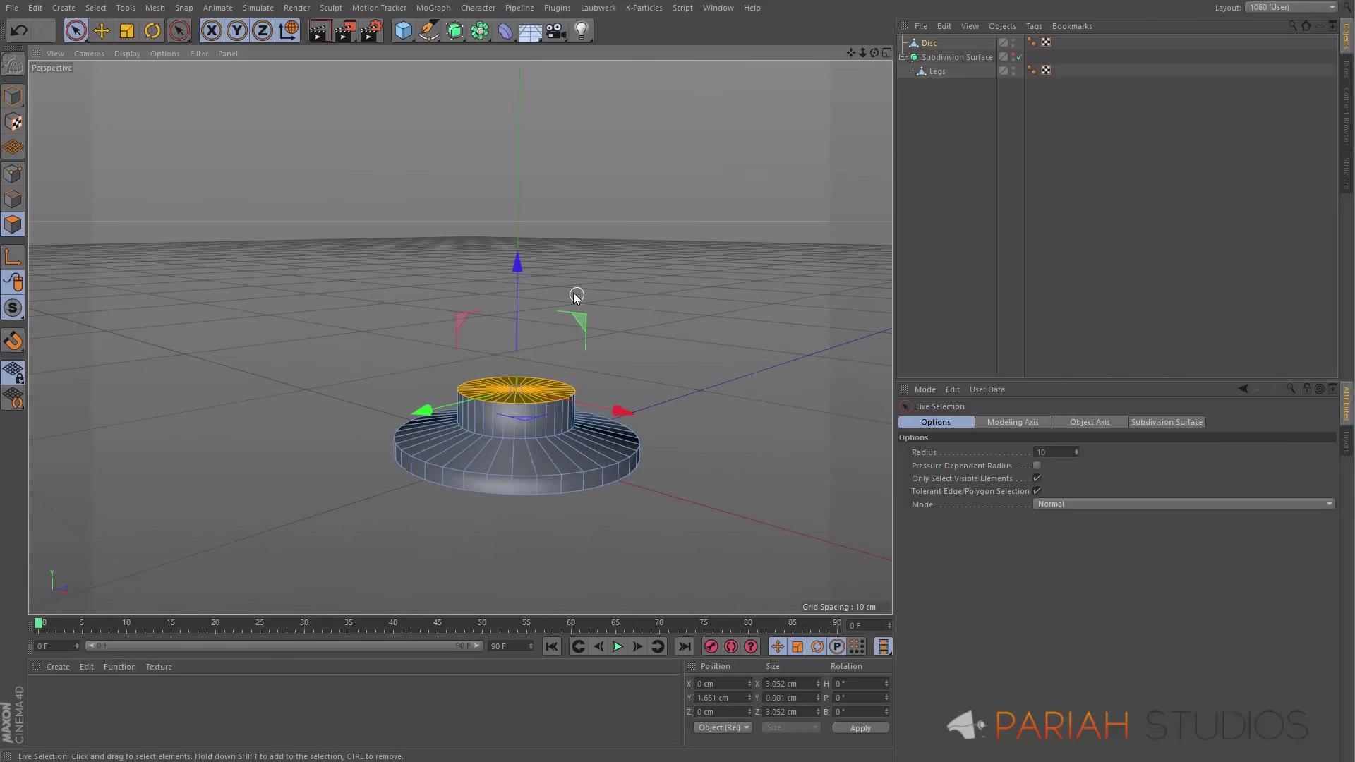
# Loop-select the polygons on top of the raised centre and scale them down to about 2.202 cm wide
pyautogui.press('t')
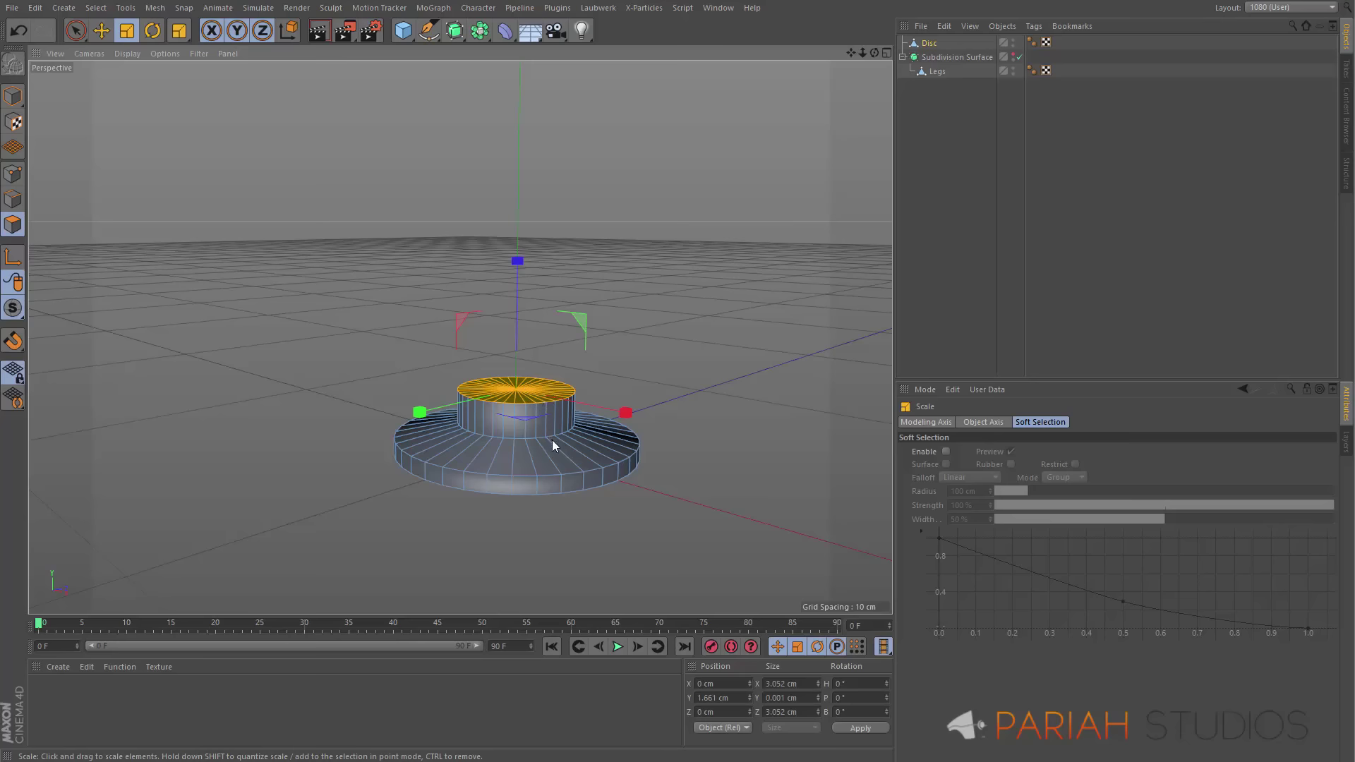
pyautogui.click(526, 417)
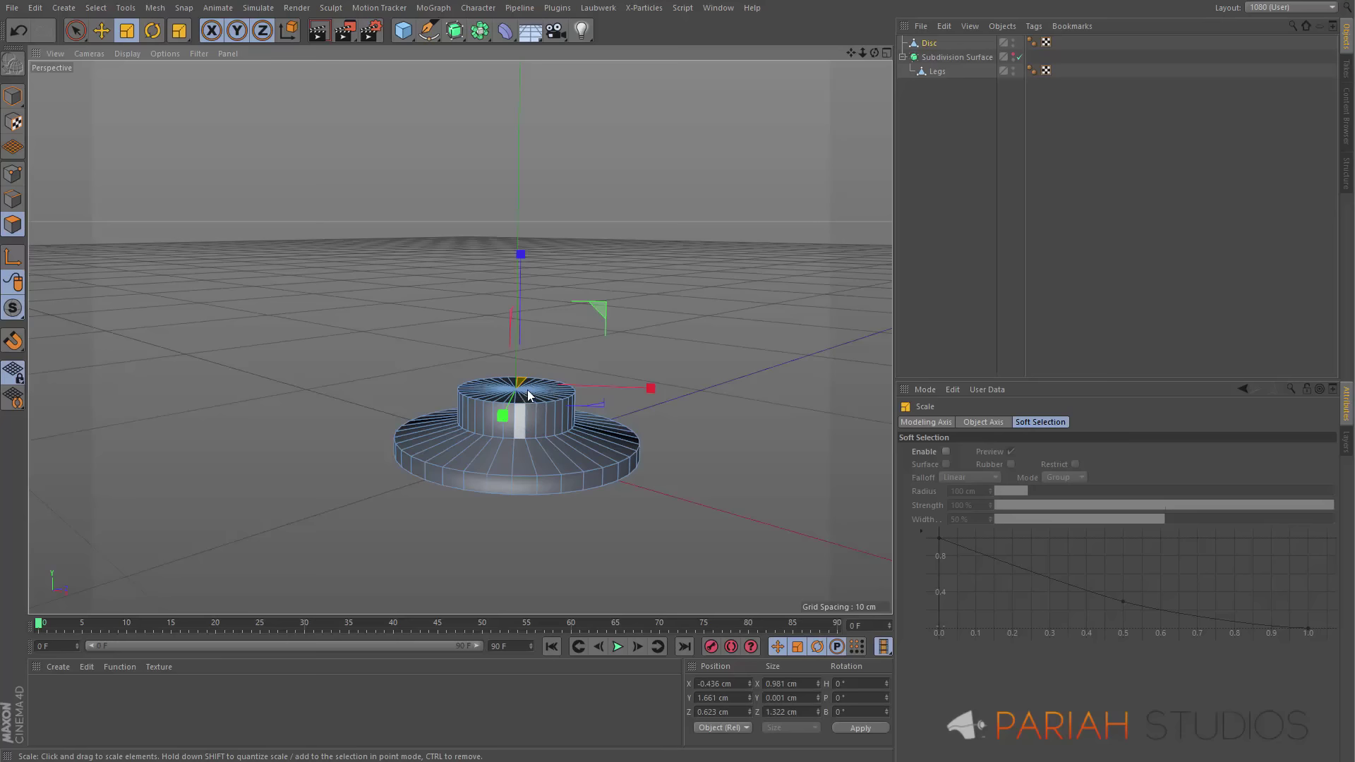
pyautogui.click(533, 395)
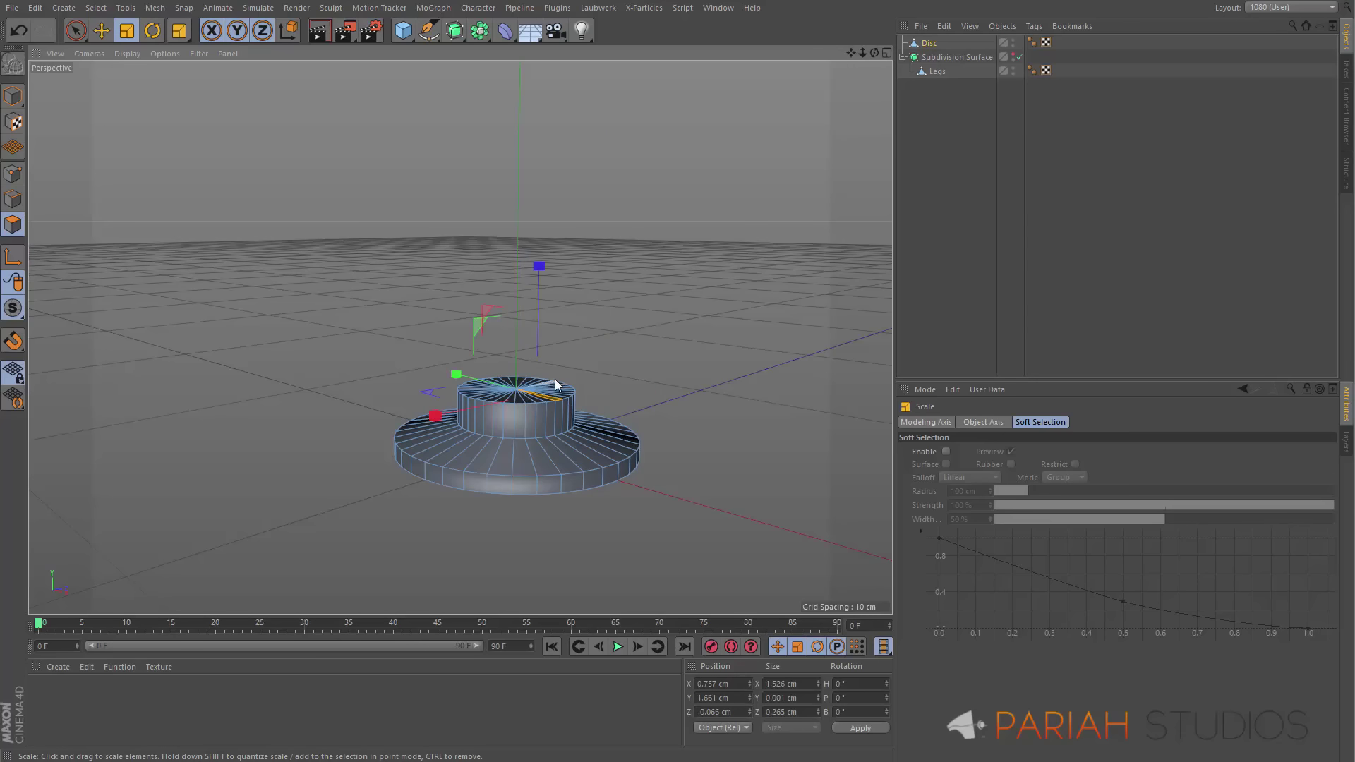
pyautogui.press('u')
pyautogui.press('l')
pyautogui.click(524, 389)
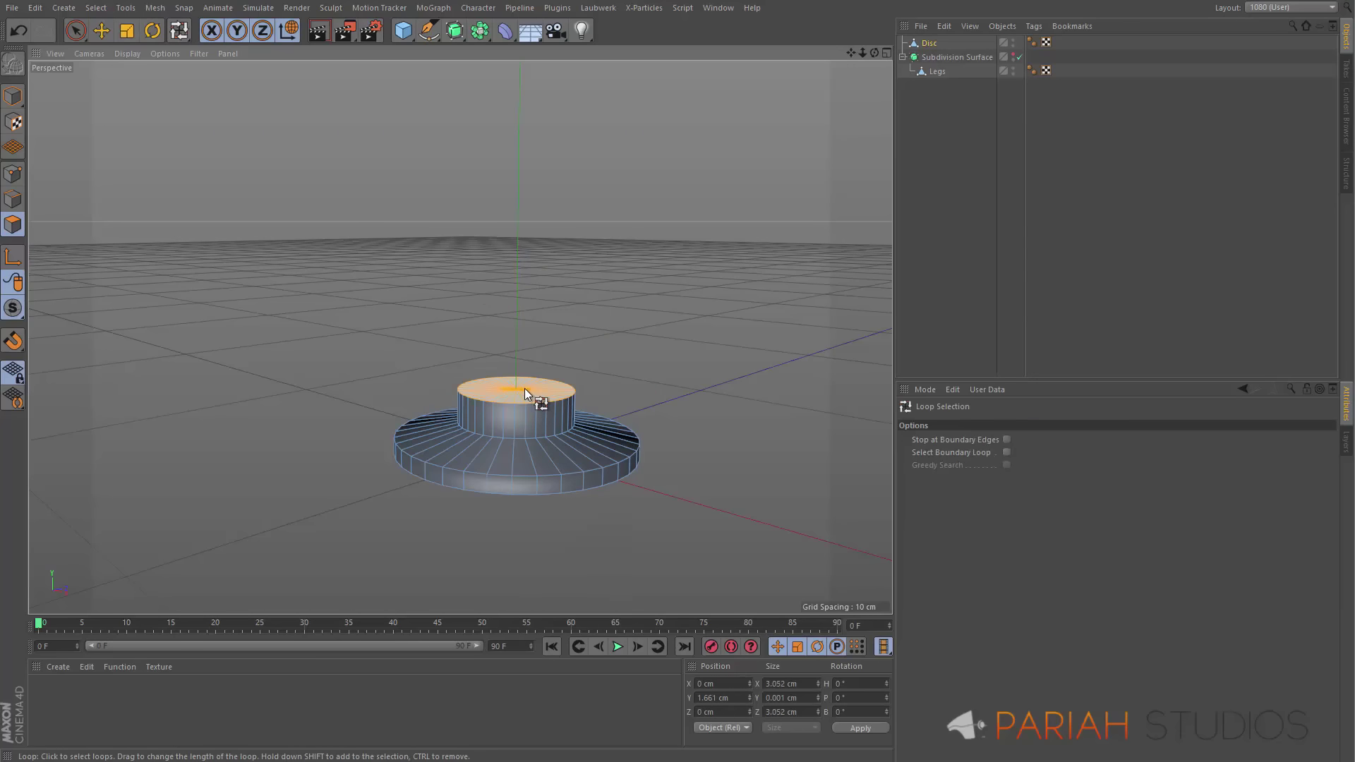
pyautogui.press('t')
pyautogui.keyDown('alt'); pyautogui.moveTo(523, 396); pyautogui.dragTo(300, 492); pyautogui.keyUp('alt')
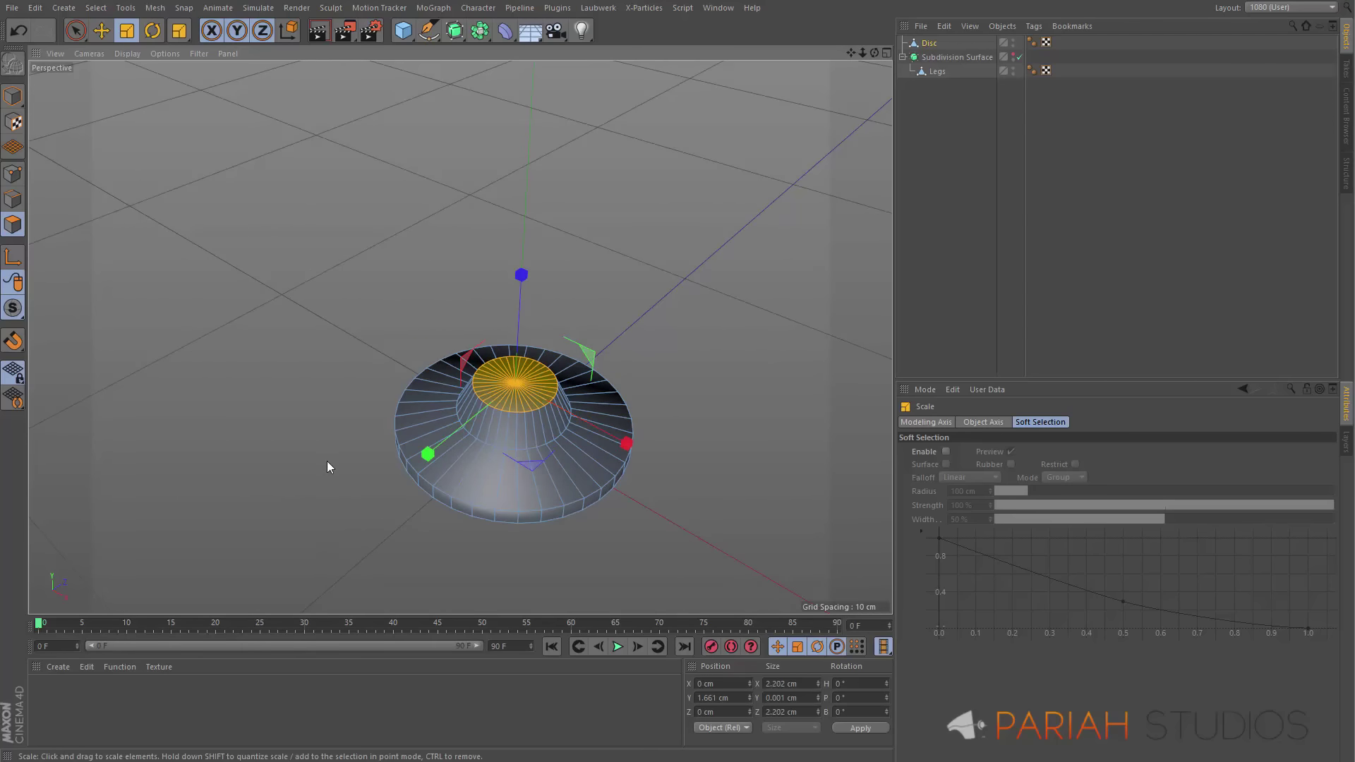
# Inset the raised centre's top polygons by 0.5 cm with Extrude Inner and lower them to about Y 1.531 cm
pyautogui.press('i')
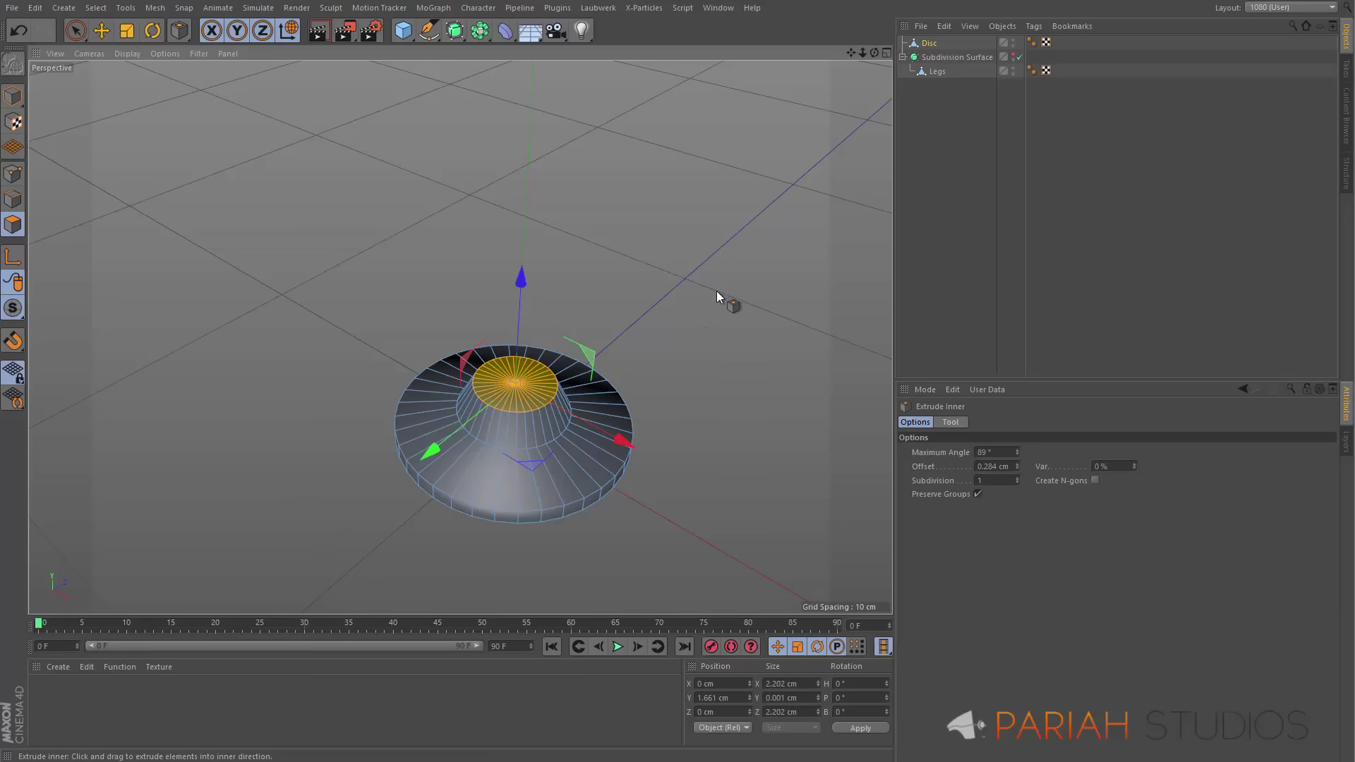
pyautogui.moveTo(717, 290); pyautogui.dragTo(655, 291)
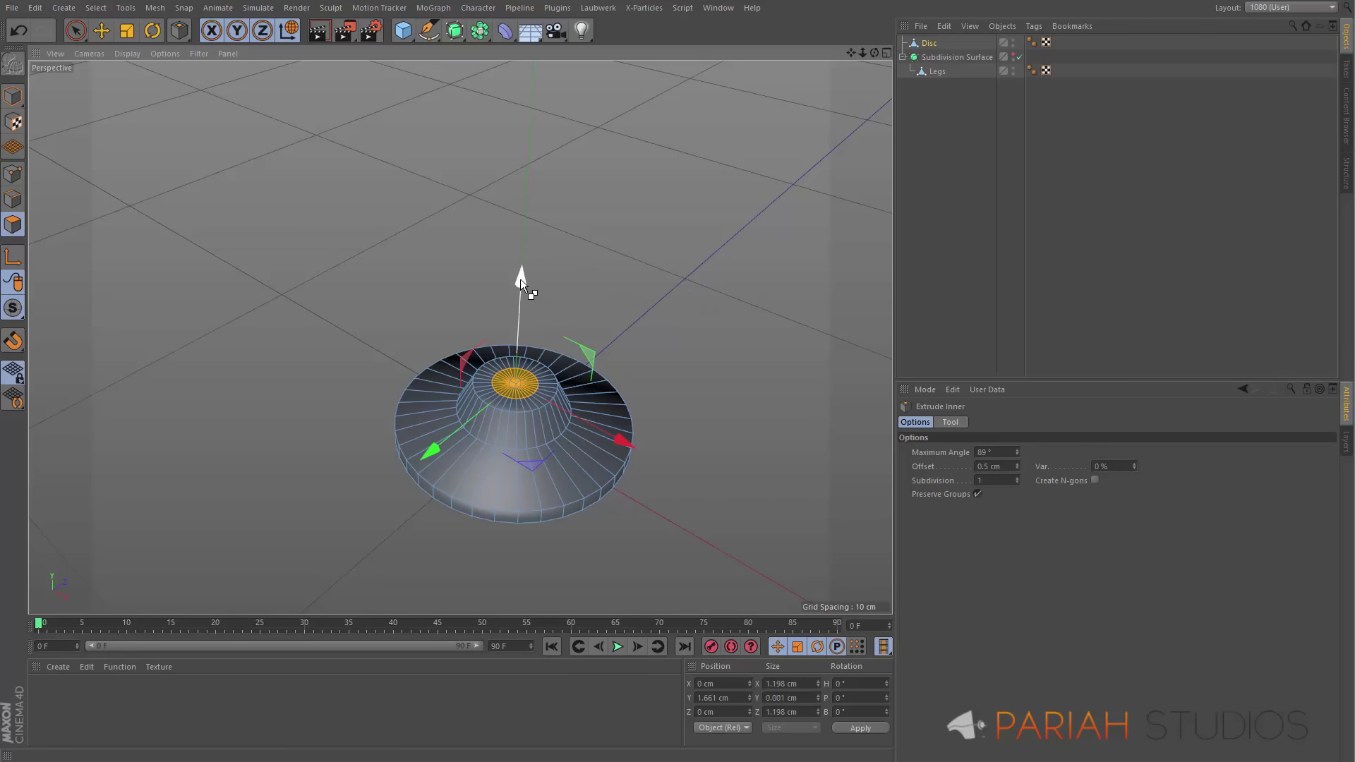
pyautogui.moveTo(520, 279); pyautogui.dragTo(604, 218)
pyautogui.press('space')
pyautogui.click(582, 285)
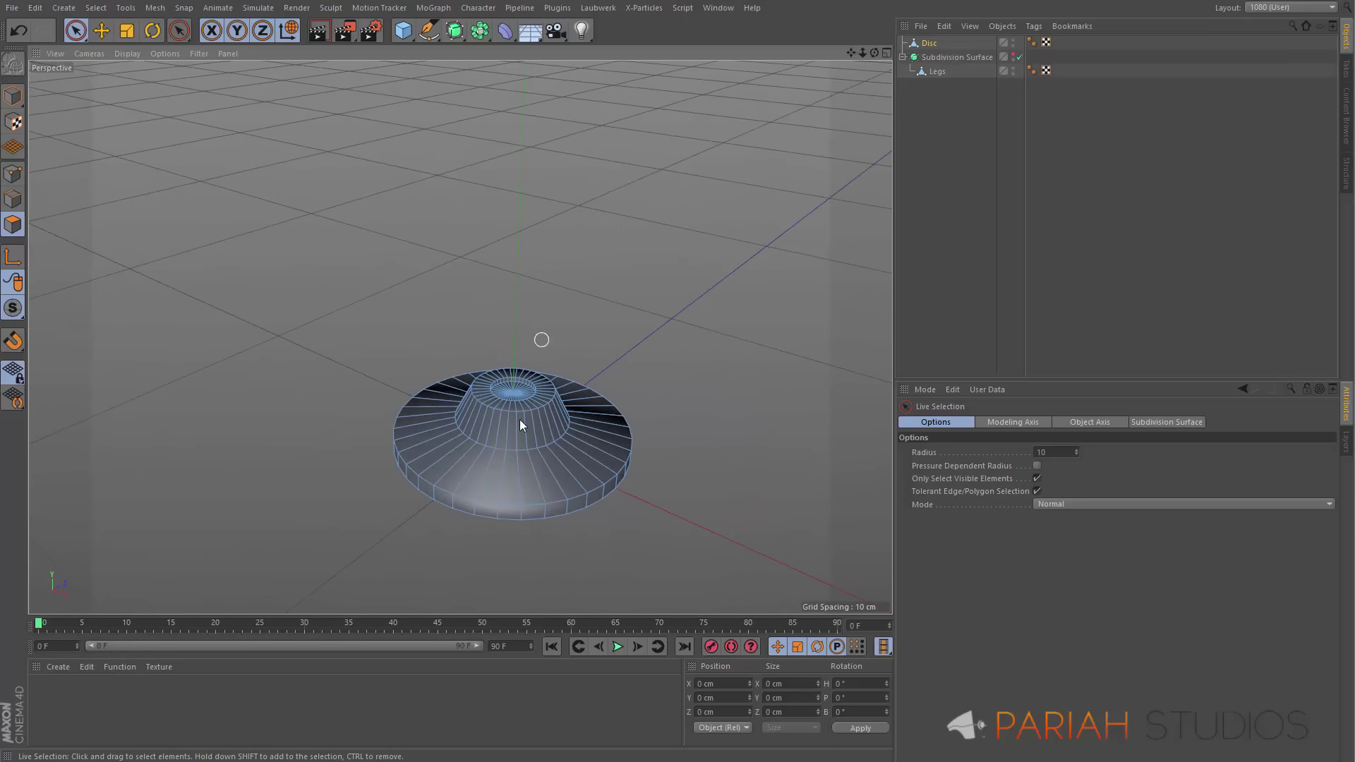
# Reselect the recessed centre polygons and inset them by 0.14 cm with Extrude Inner
pyautogui.click(514, 391)
pyautogui.click(585, 285)
pyautogui.keyDown('alt'); pyautogui.moveTo(521, 404); pyautogui.dragTo(519, 512); pyautogui.keyUp('alt')
pyautogui.click(513, 390)
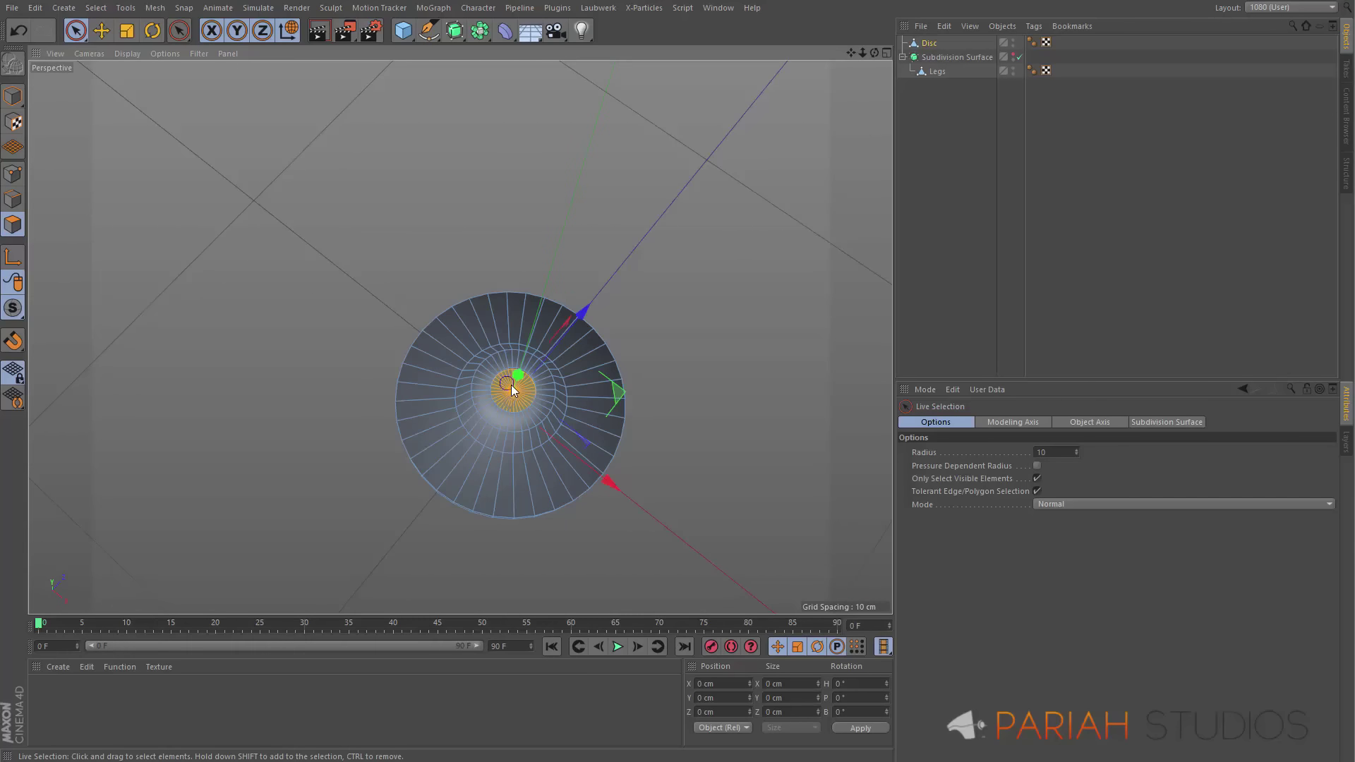
pyautogui.keyDown('alt'); pyautogui.moveTo(521, 396); pyautogui.dragTo(554, 254); pyautogui.keyUp('alt')
pyautogui.press('i')
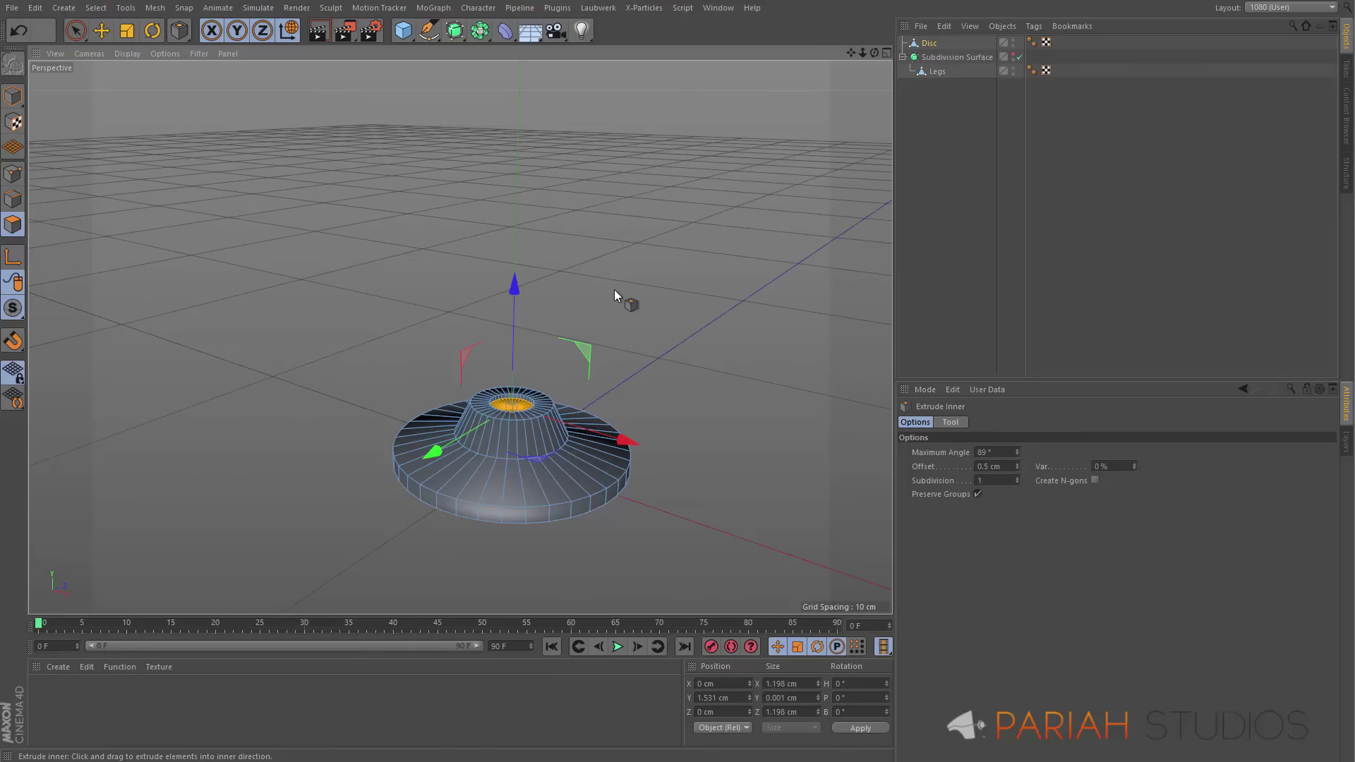
pyautogui.moveTo(610, 296); pyautogui.dragTo(598, 288)
# Store the inset centre polygons as a polygon selection tag named foot_metal
pyautogui.press('v')
pyautogui.moveTo(617, 291)
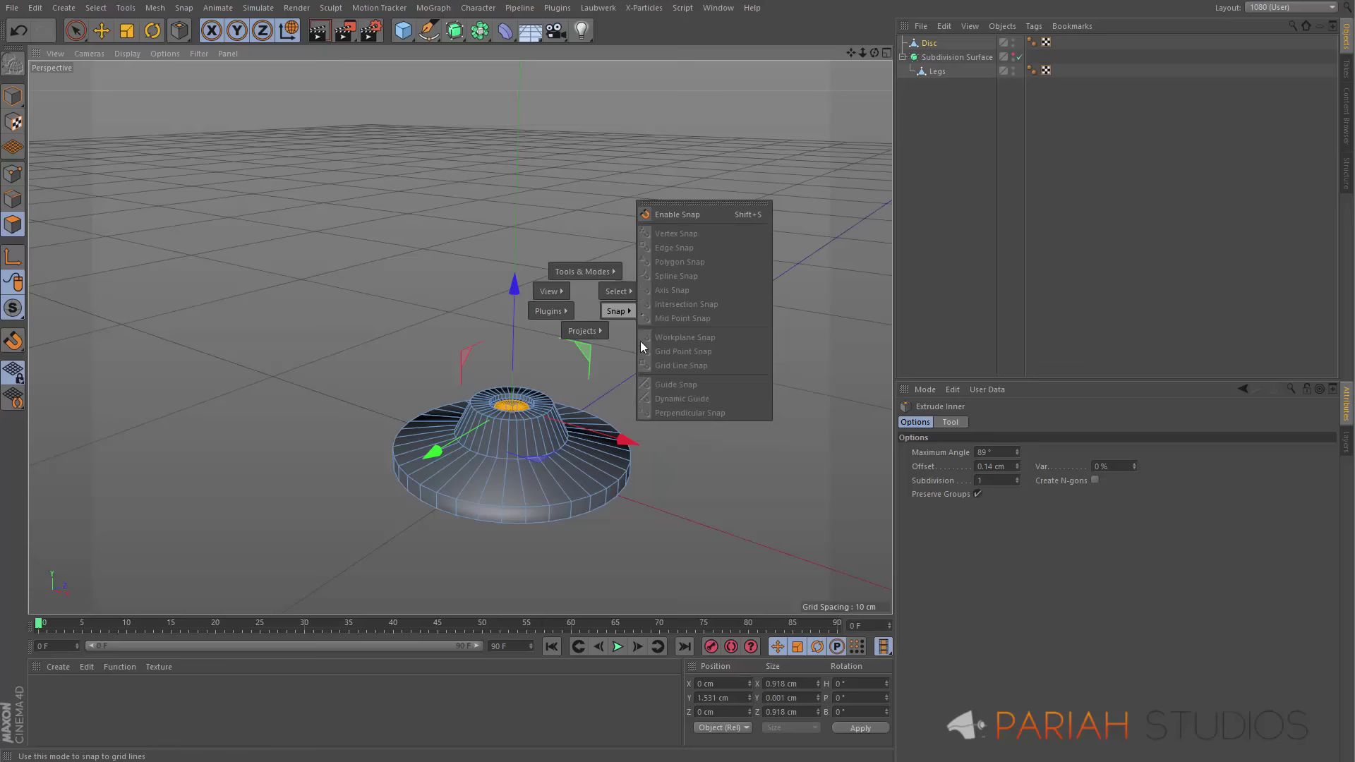
pyautogui.click(675, 420)
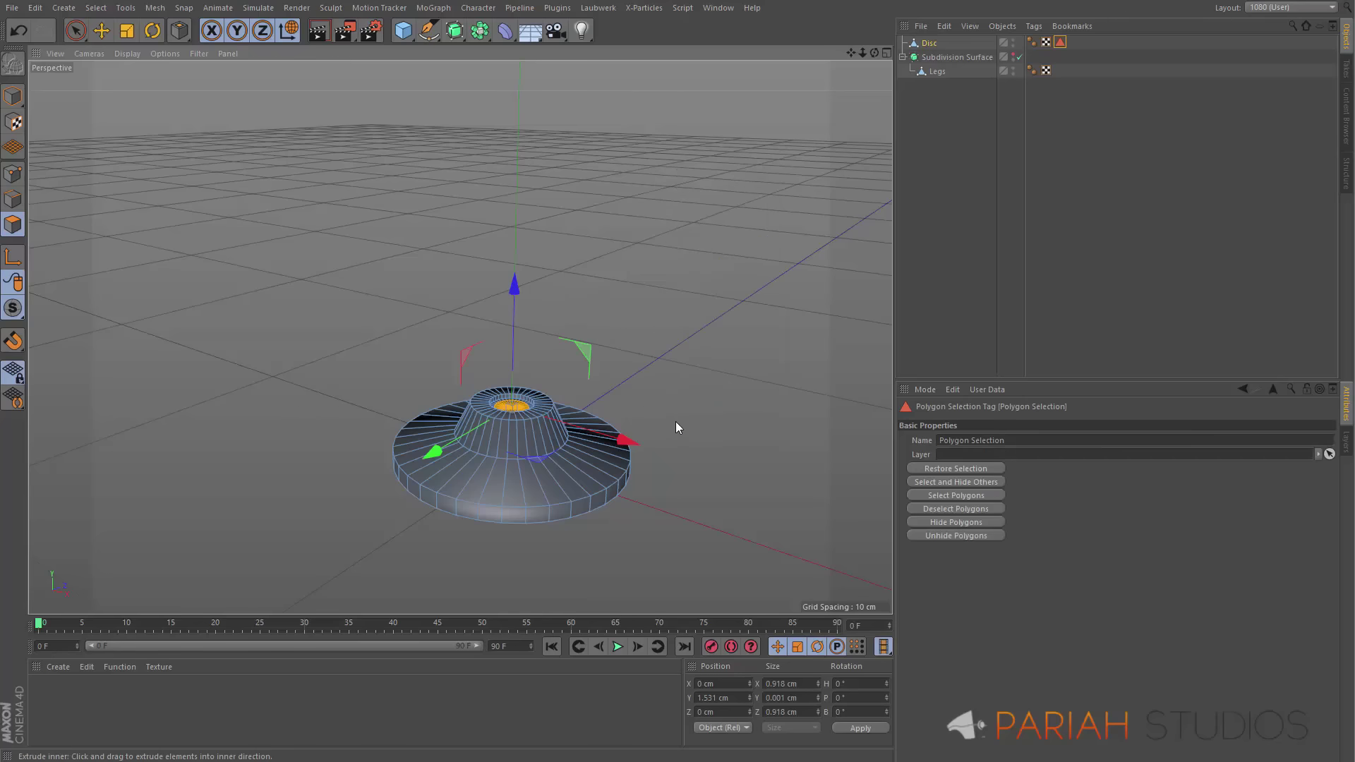
pyautogui.doubleClick(988, 440)
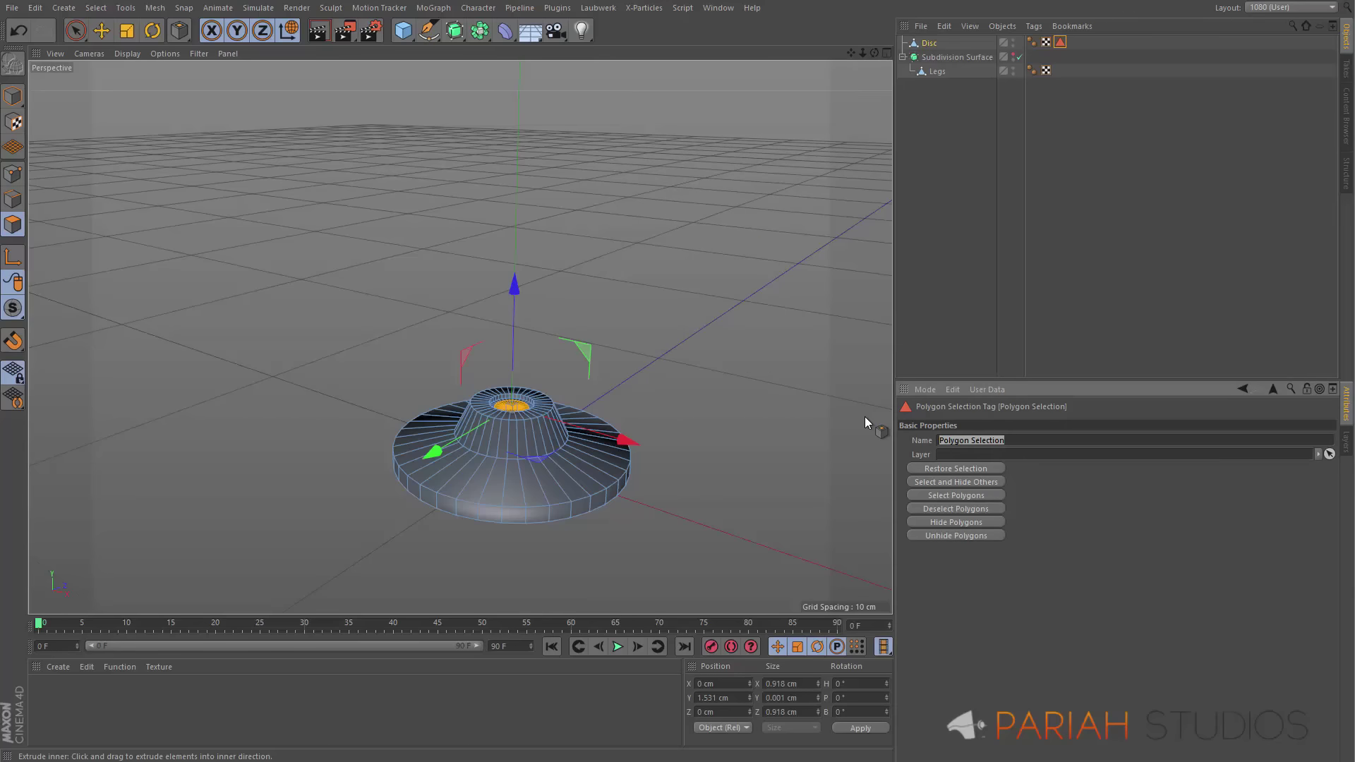
pyautogui.write('foot_metal')
pyautogui.press('Return')
# Raise the centre polygons to about Y 4.118 cm as a stem and try growing the selection over its sides
pyautogui.moveTo(514, 291); pyautogui.dragTo(524, 194)
pyautogui.press('i')
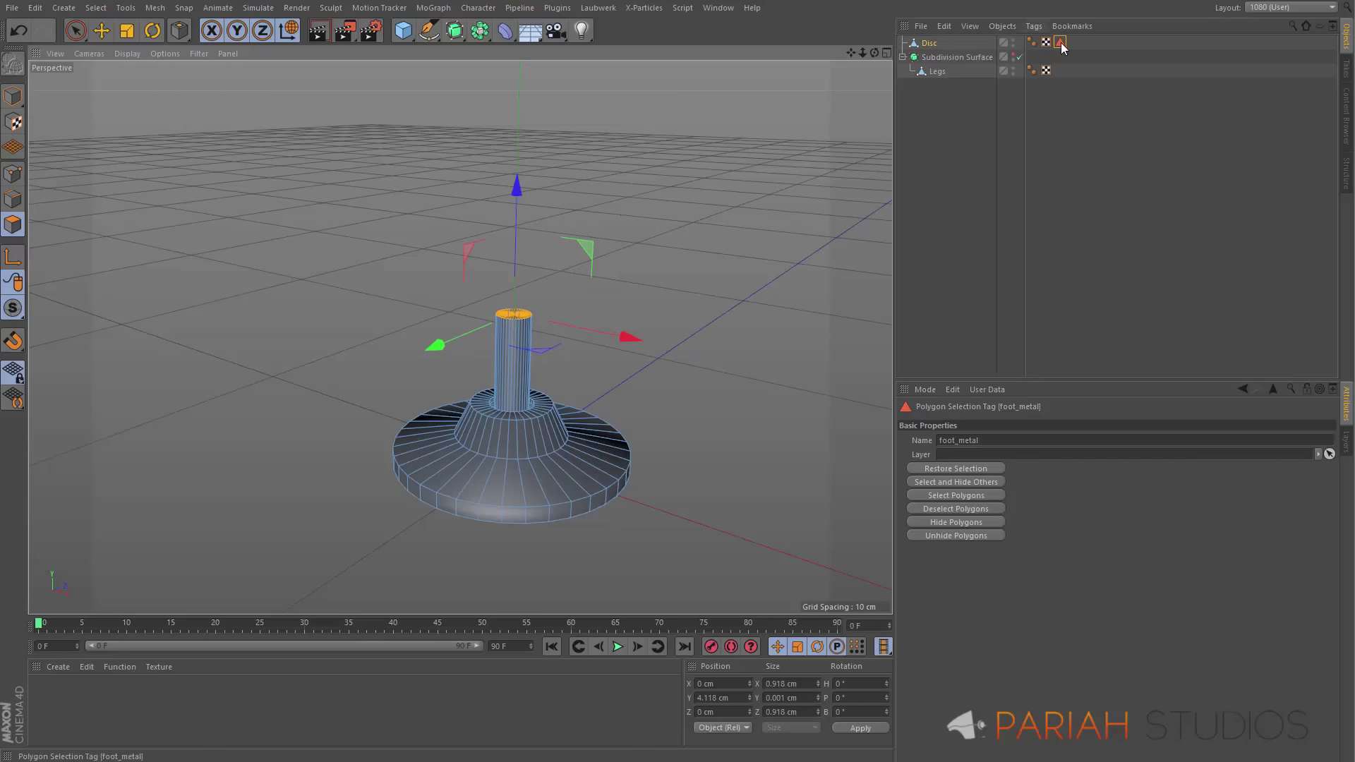
pyautogui.press('u')
pyautogui.press('y')
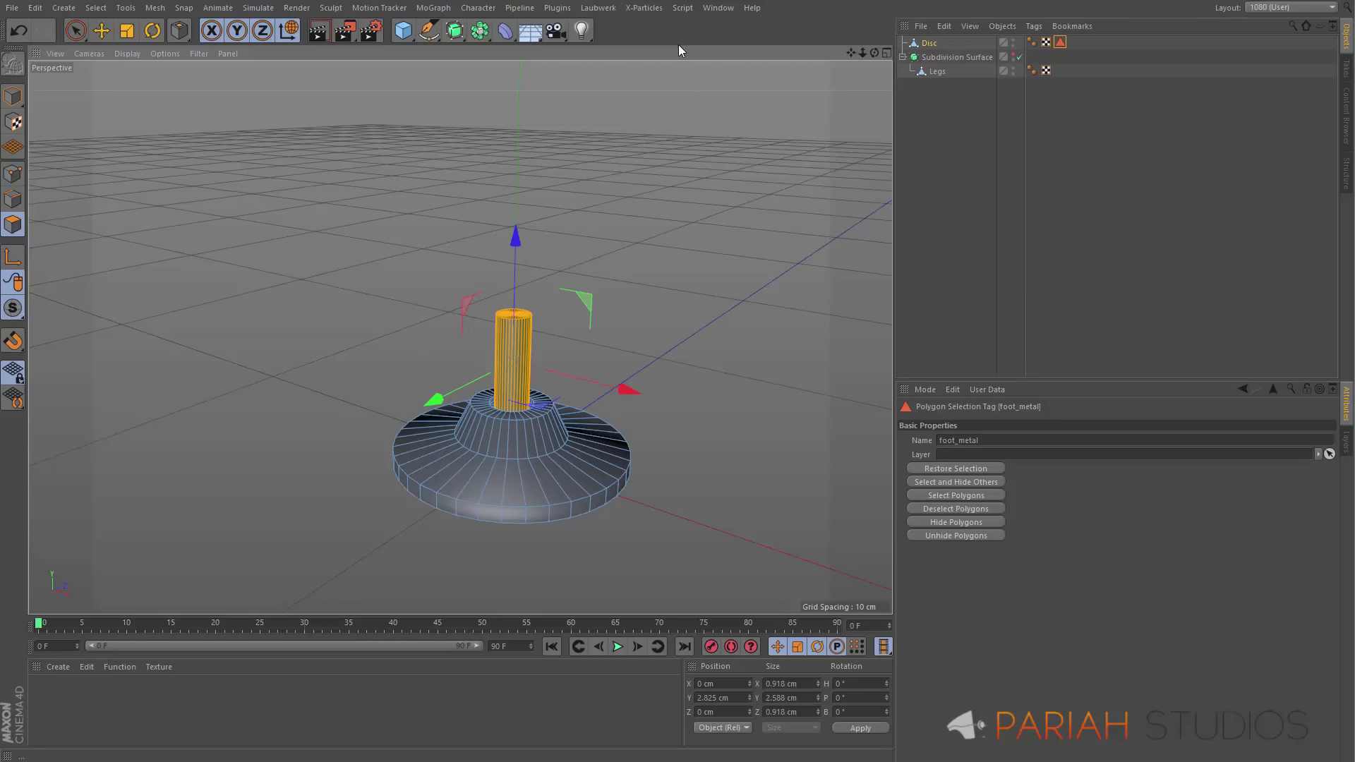
pyautogui.press('space')
pyautogui.click(660, 190)
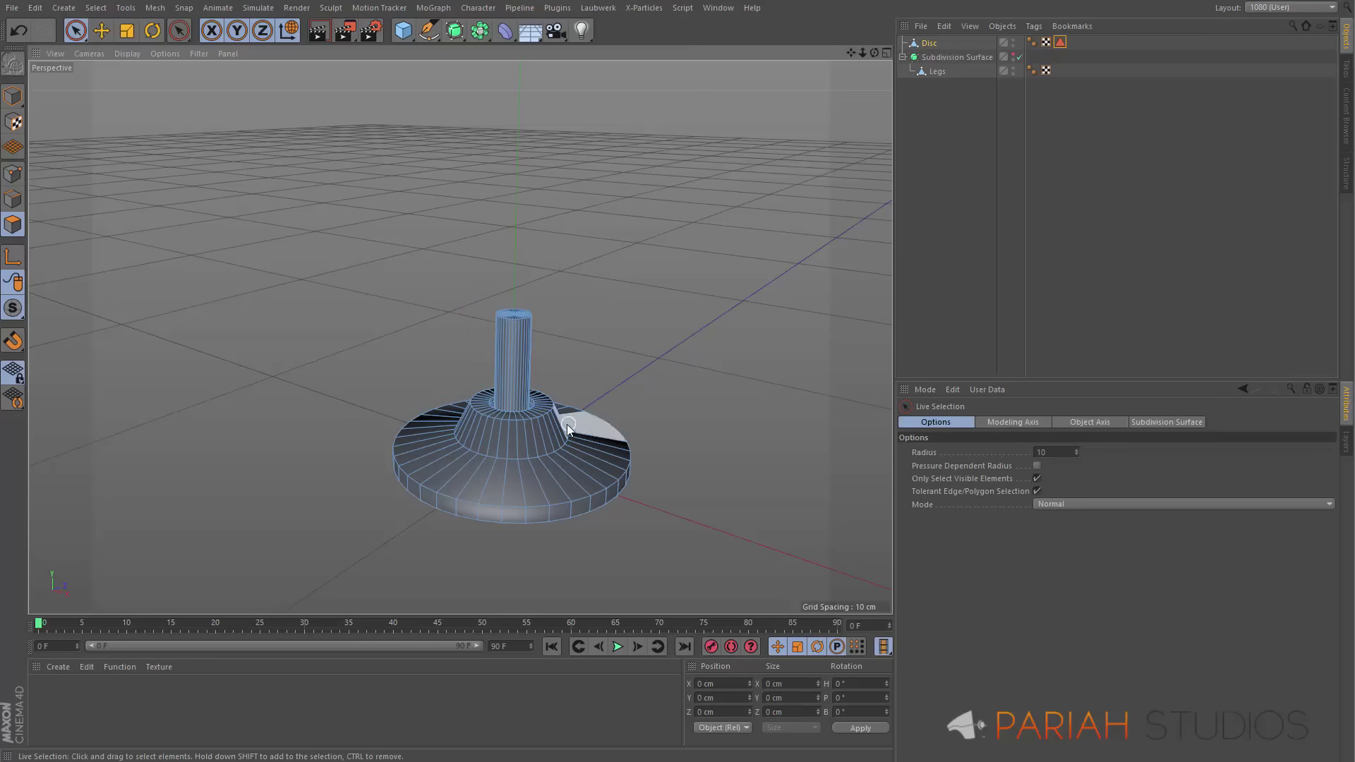
pyautogui.keyDown('alt'); pyautogui.moveTo(566, 425); pyautogui.dragTo(538, 384); pyautogui.keyUp('alt')
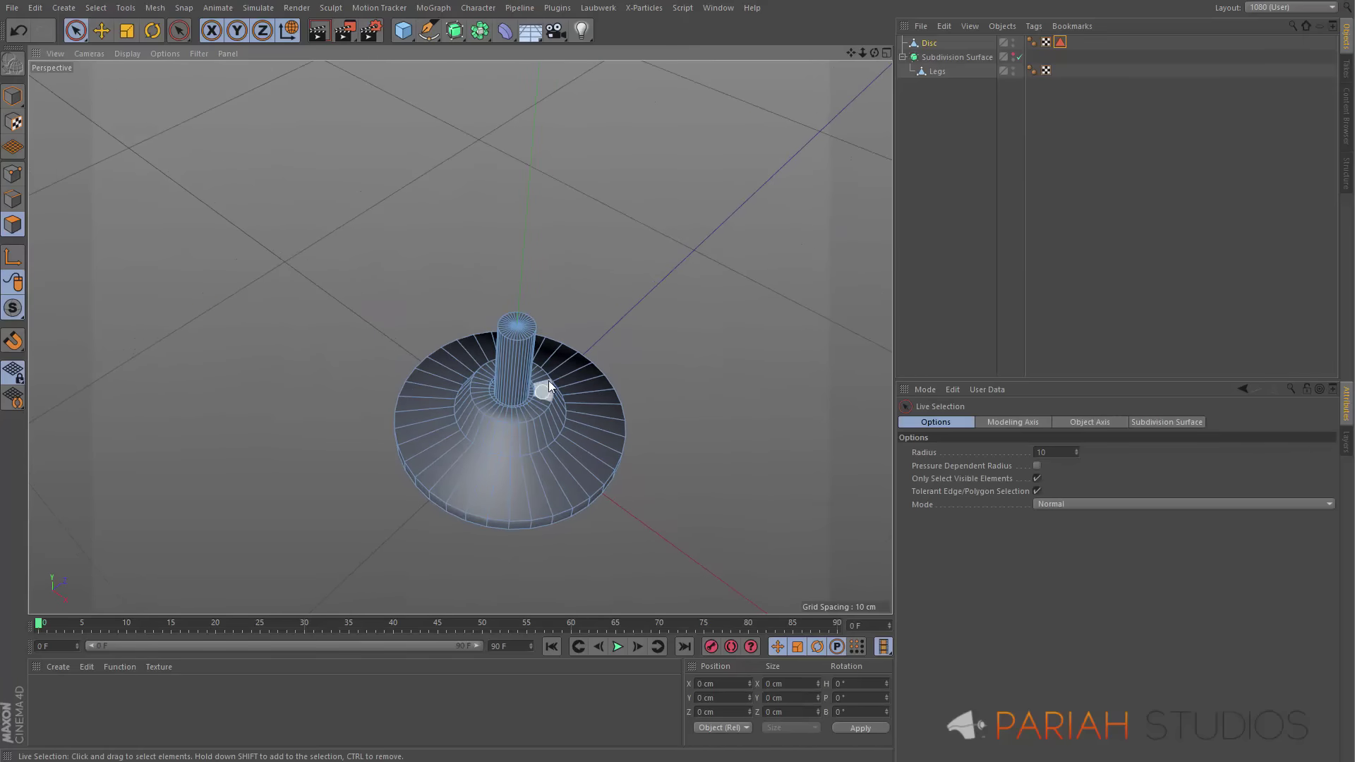
# Restore the foot_metal polygon selection and grow it down over the stem's sides
pyautogui.doubleClick(1061, 42)
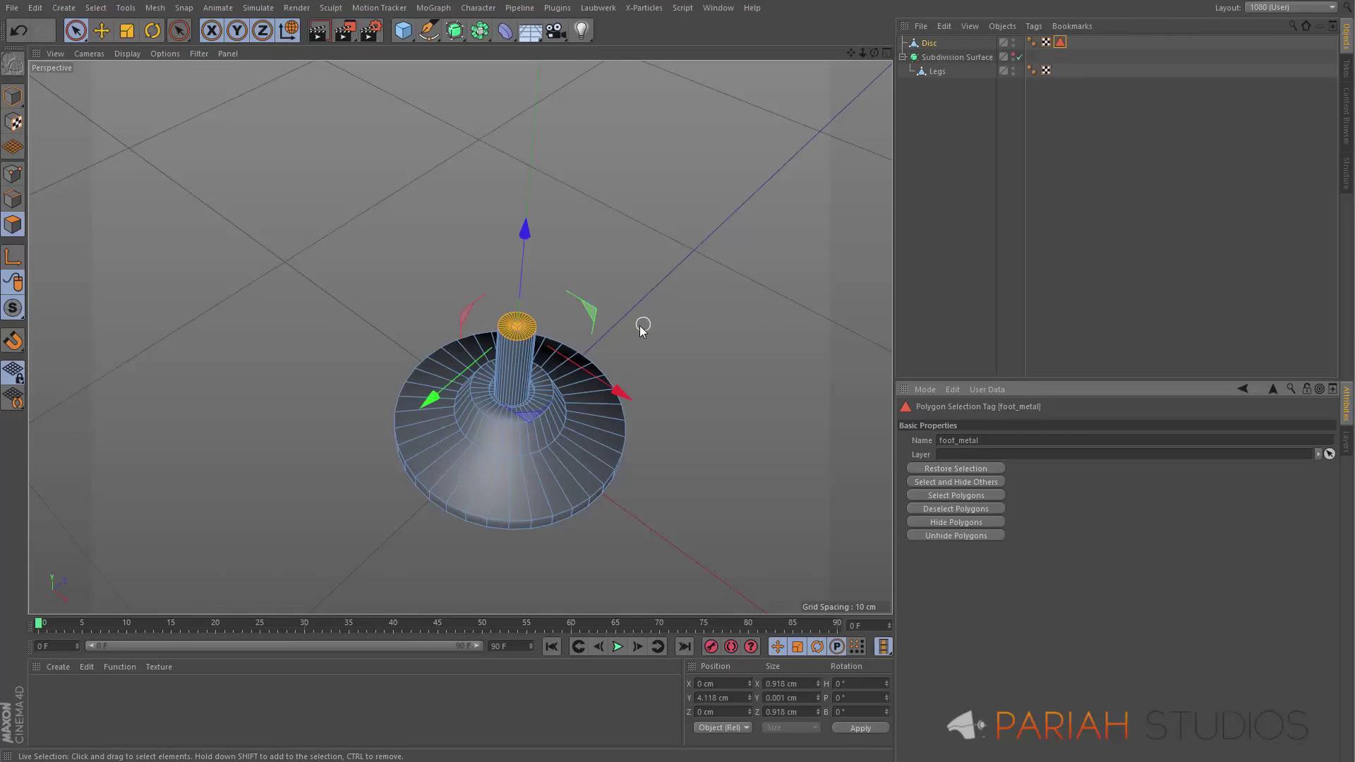
pyautogui.press('u')
pyautogui.press('y')
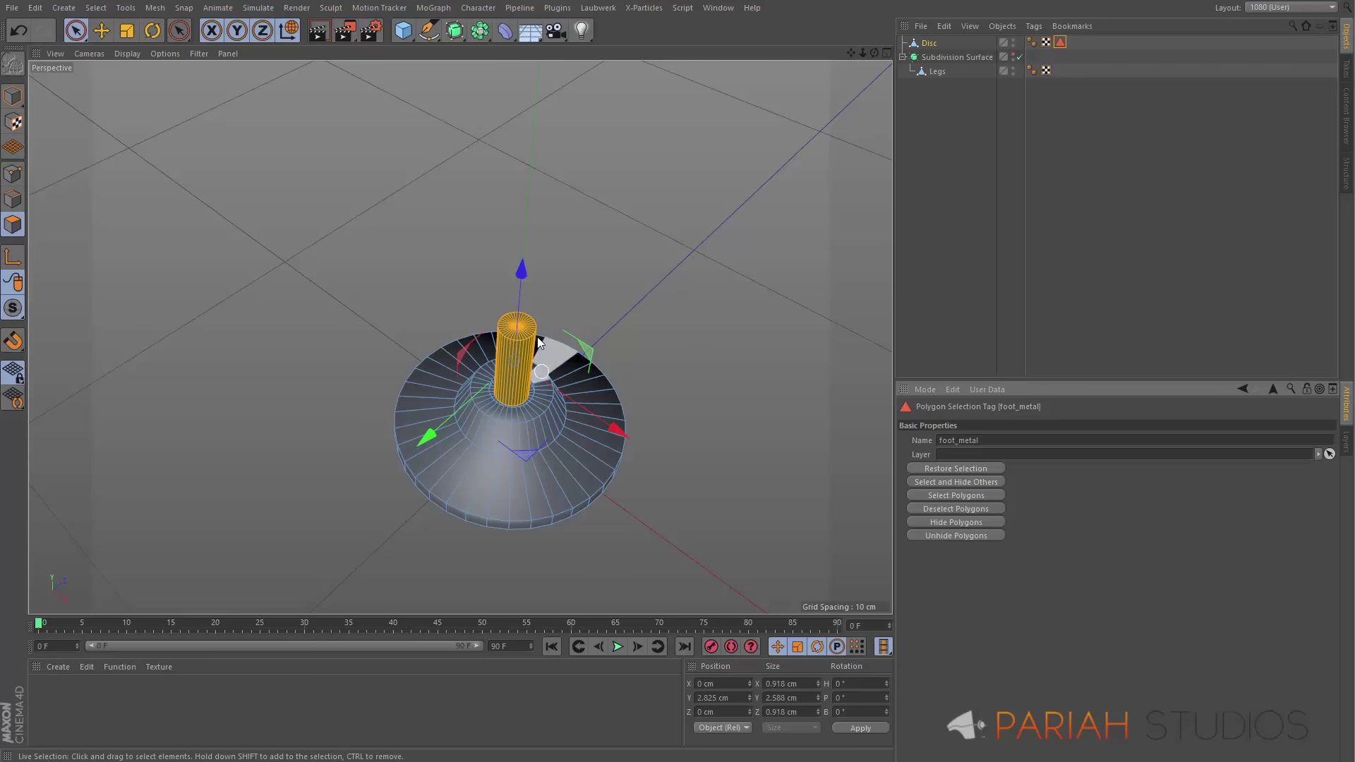
pyautogui.click(934, 128)
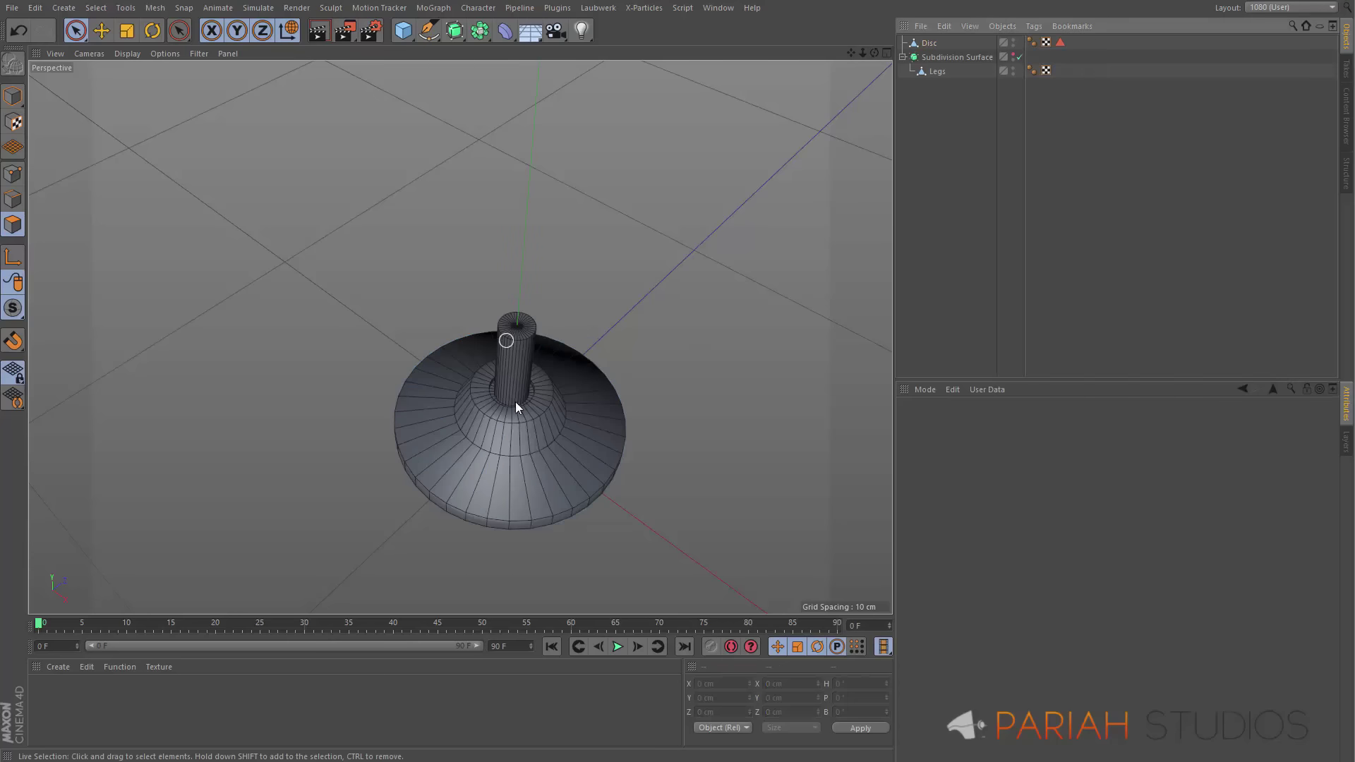
pyautogui.keyDown('alt'); pyautogui.moveTo(518, 393); pyautogui.dragTo(650, 247); pyautogui.keyUp('alt')
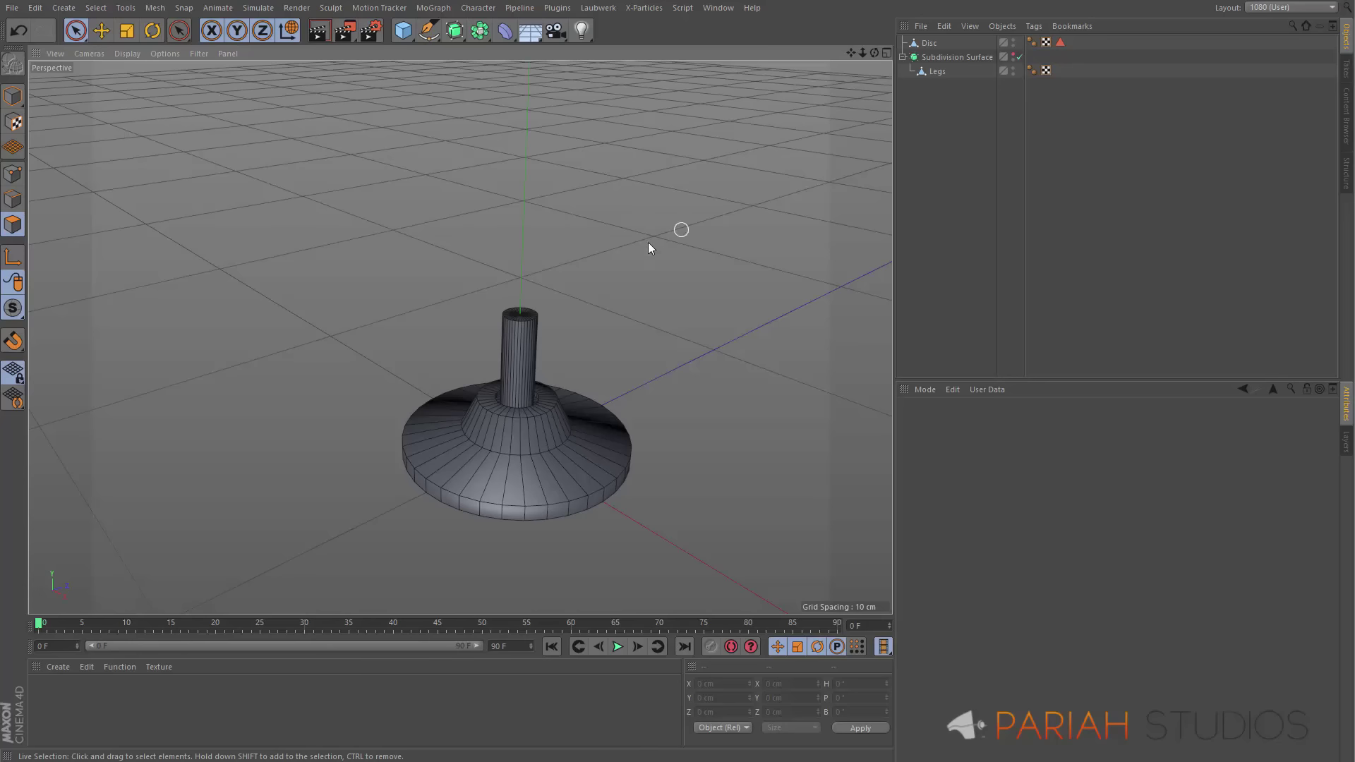
# Rename the Disc object to foot and switch from polygon editing to Model mode
pyautogui.doubleClick(939, 43)
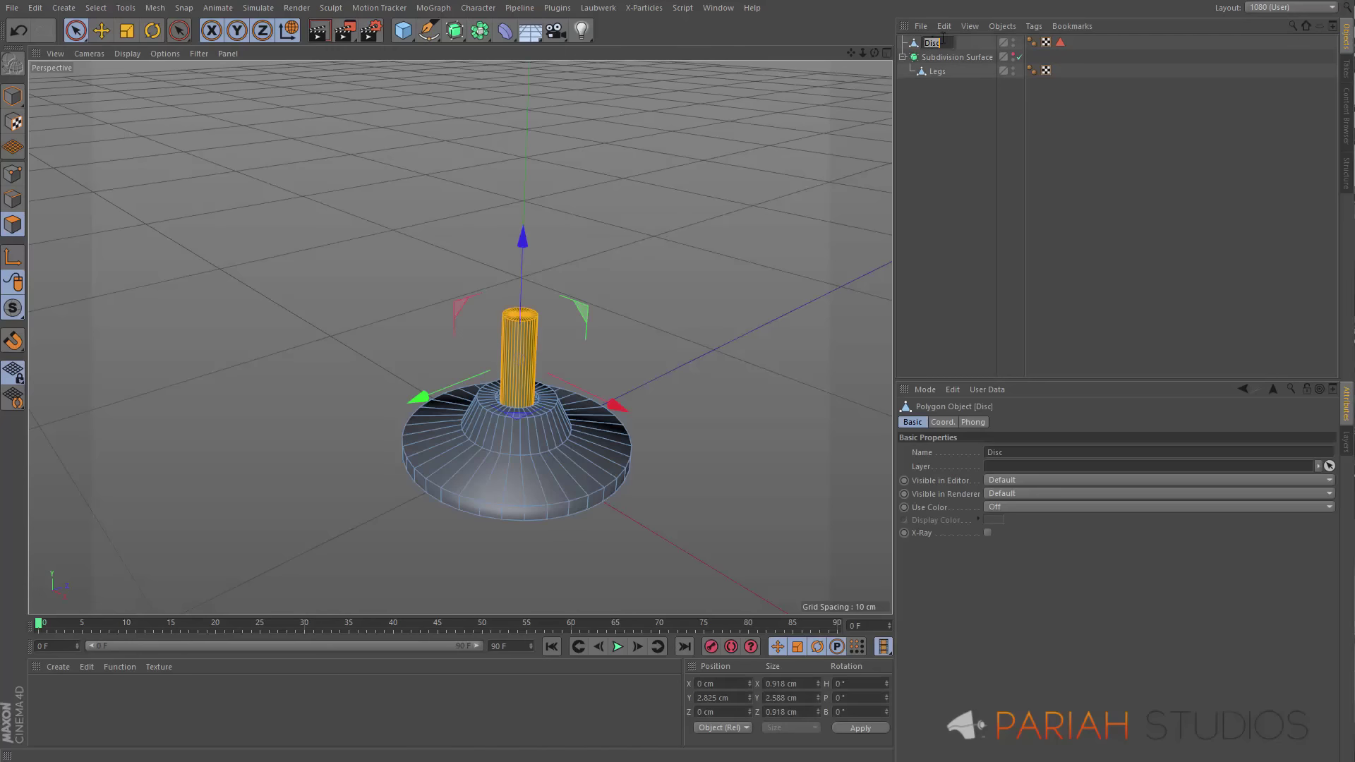
pyautogui.write('foot')
pyautogui.press('Return')
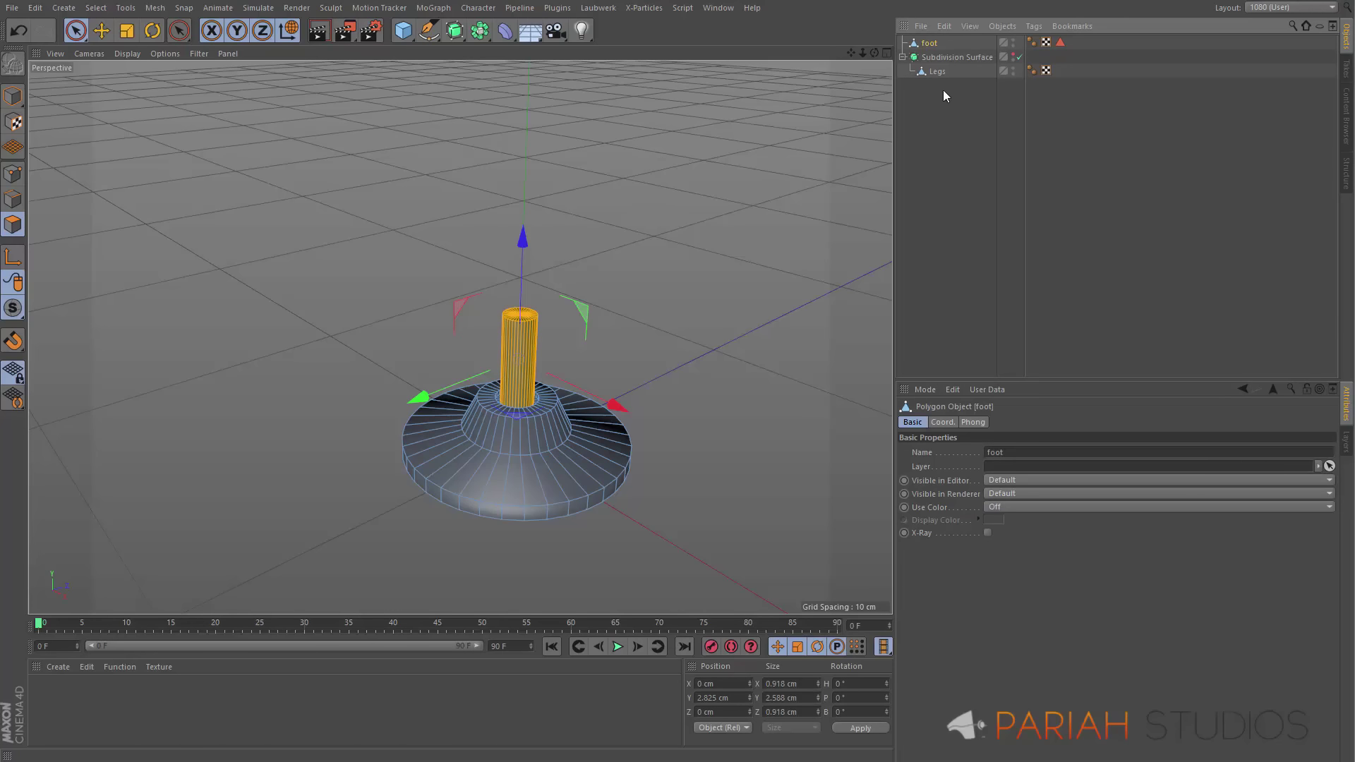
pyautogui.click(674, 238)
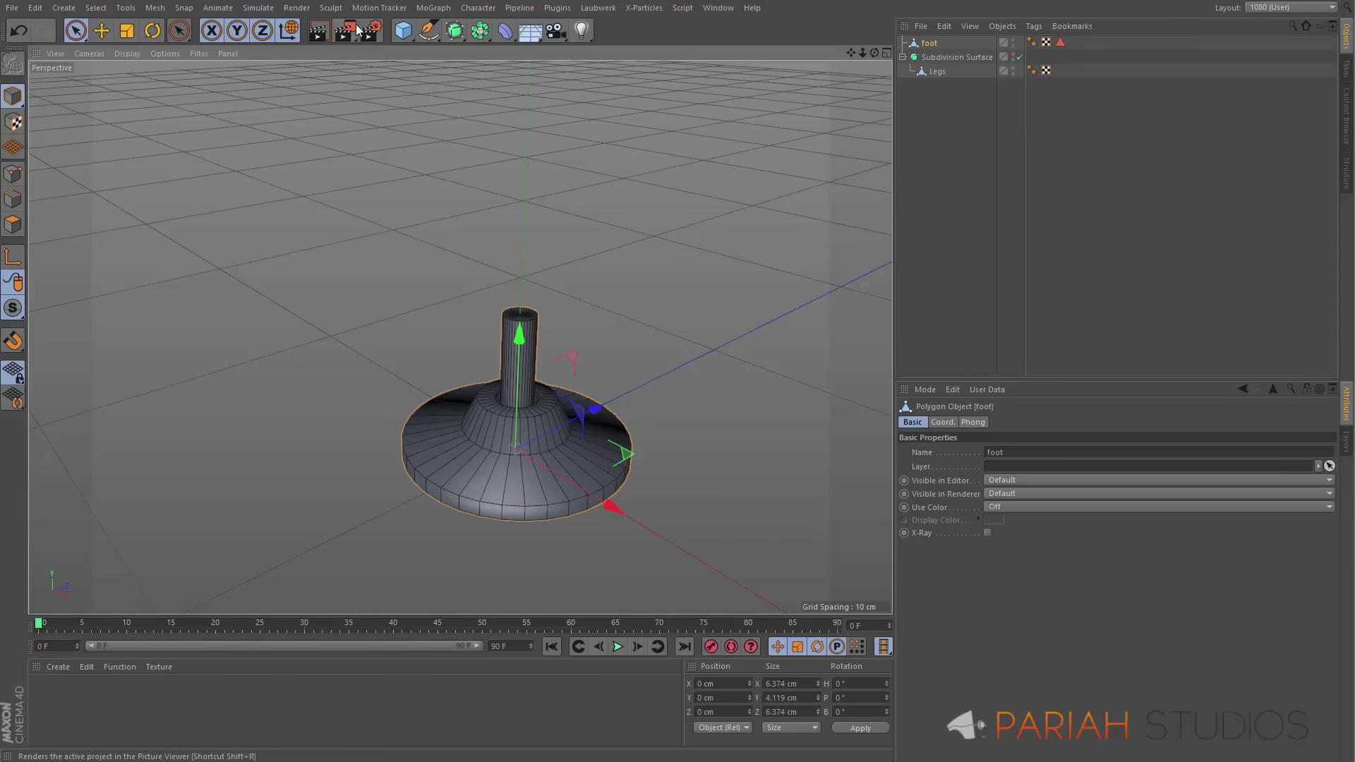
# Add a MoGraph Cloner in Radial mode with a changed radius and make the foot object its child
pyautogui.click(434, 8)
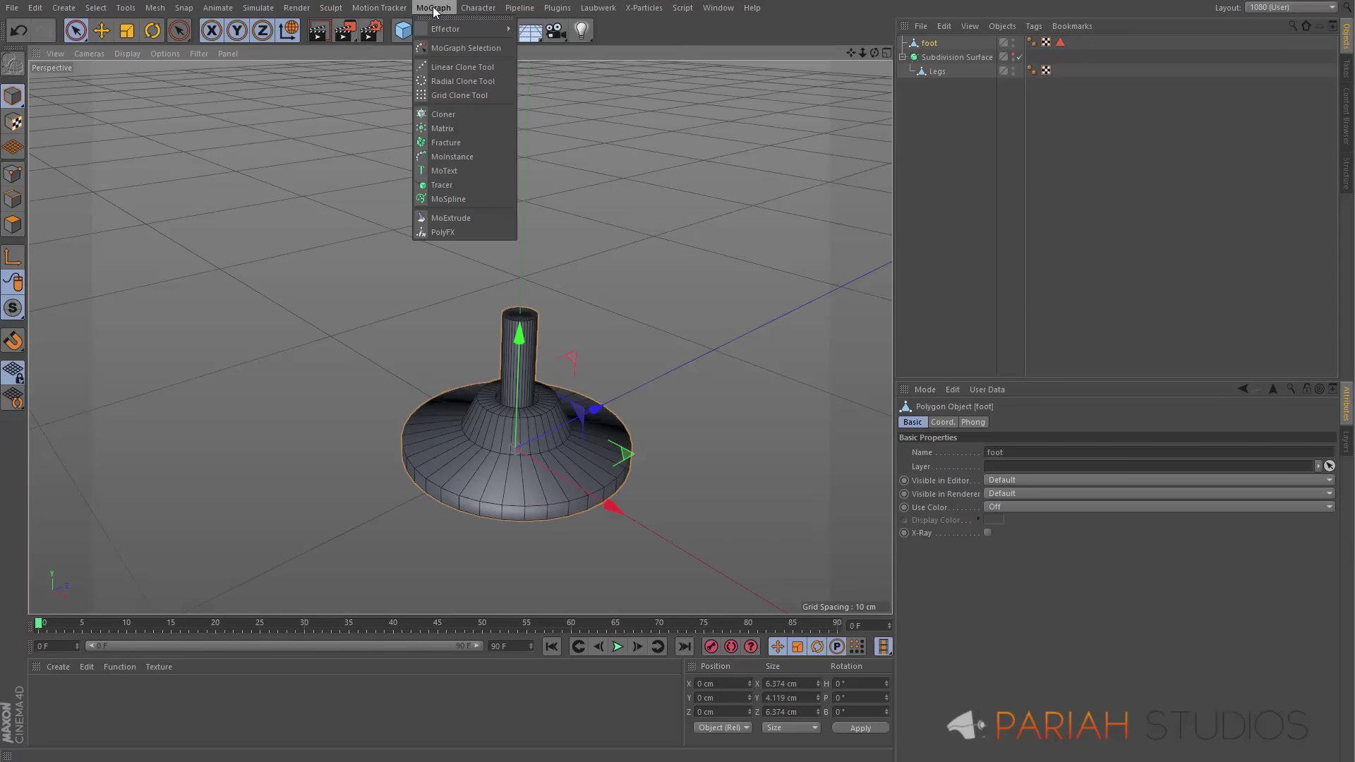
pyautogui.click(441, 114)
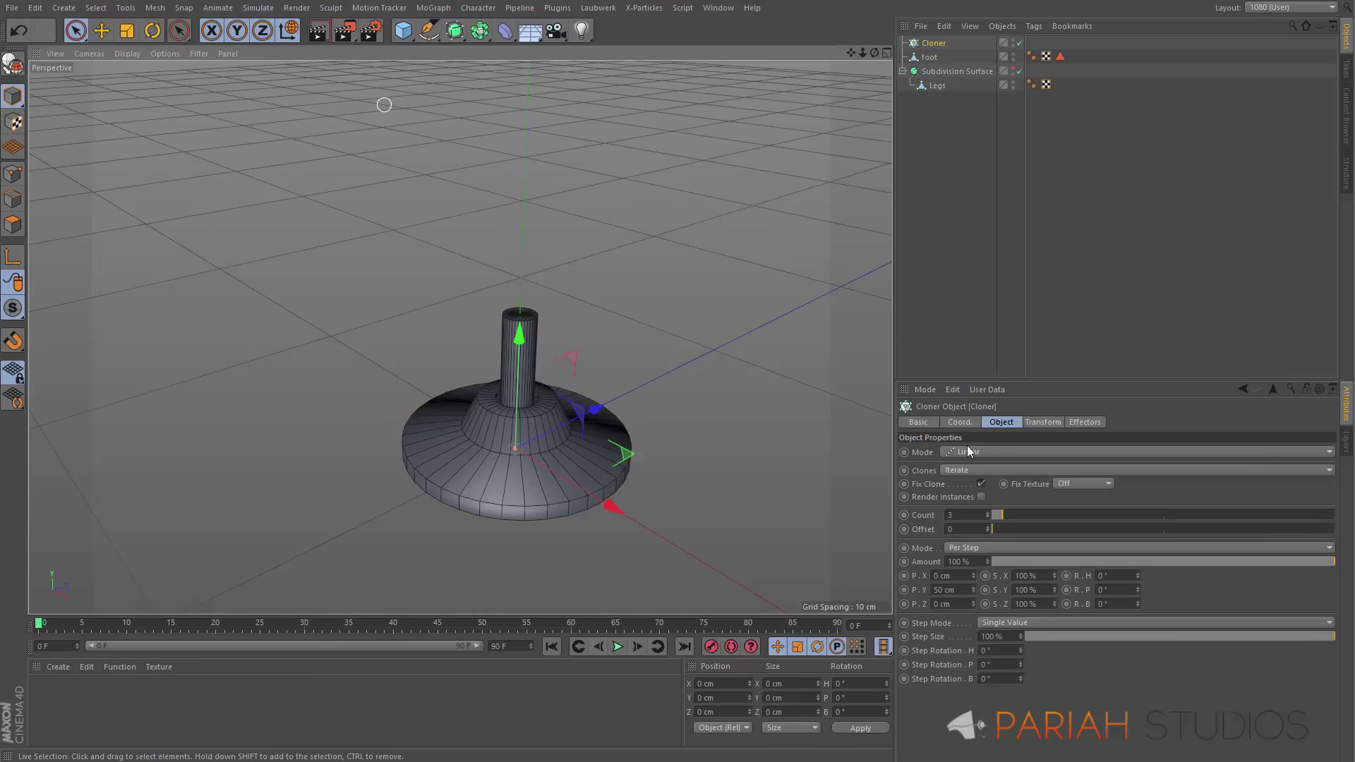
pyautogui.click(975, 455)
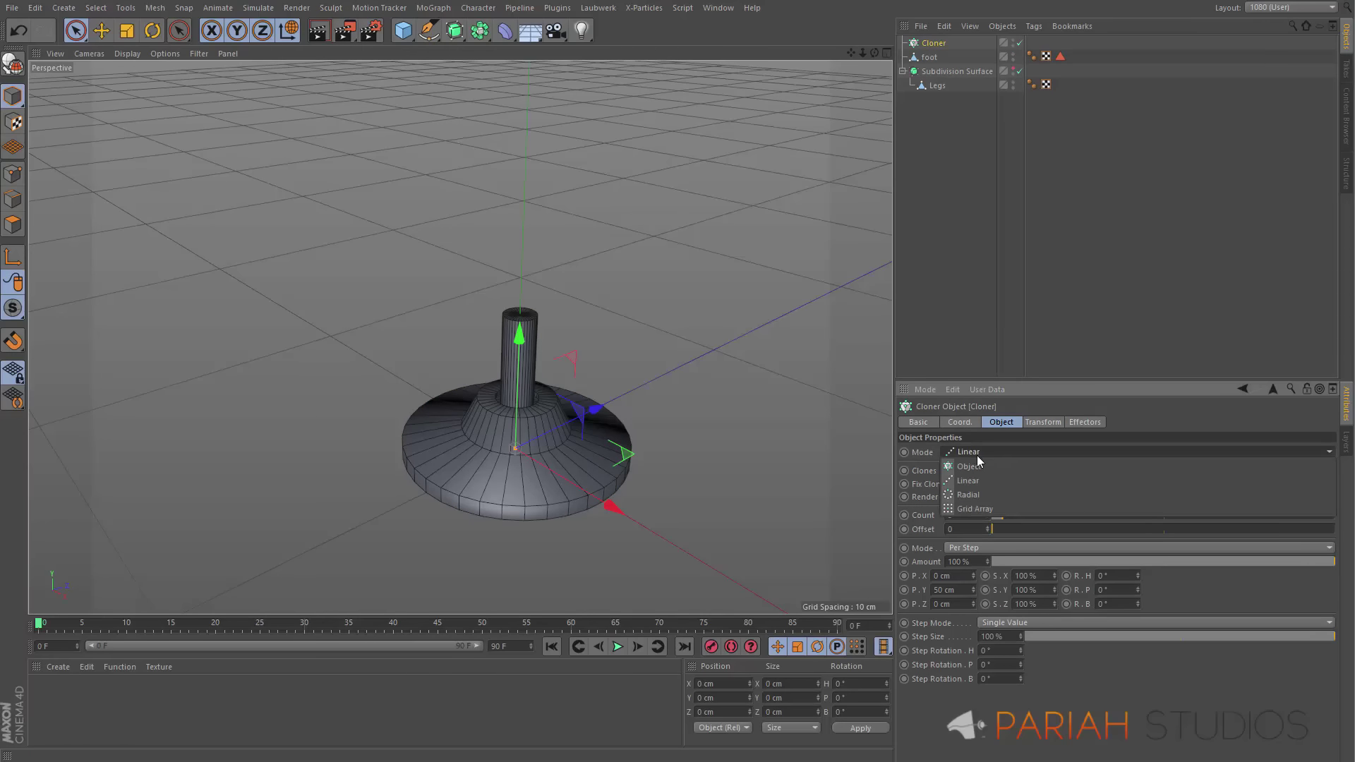
pyautogui.click(975, 494)
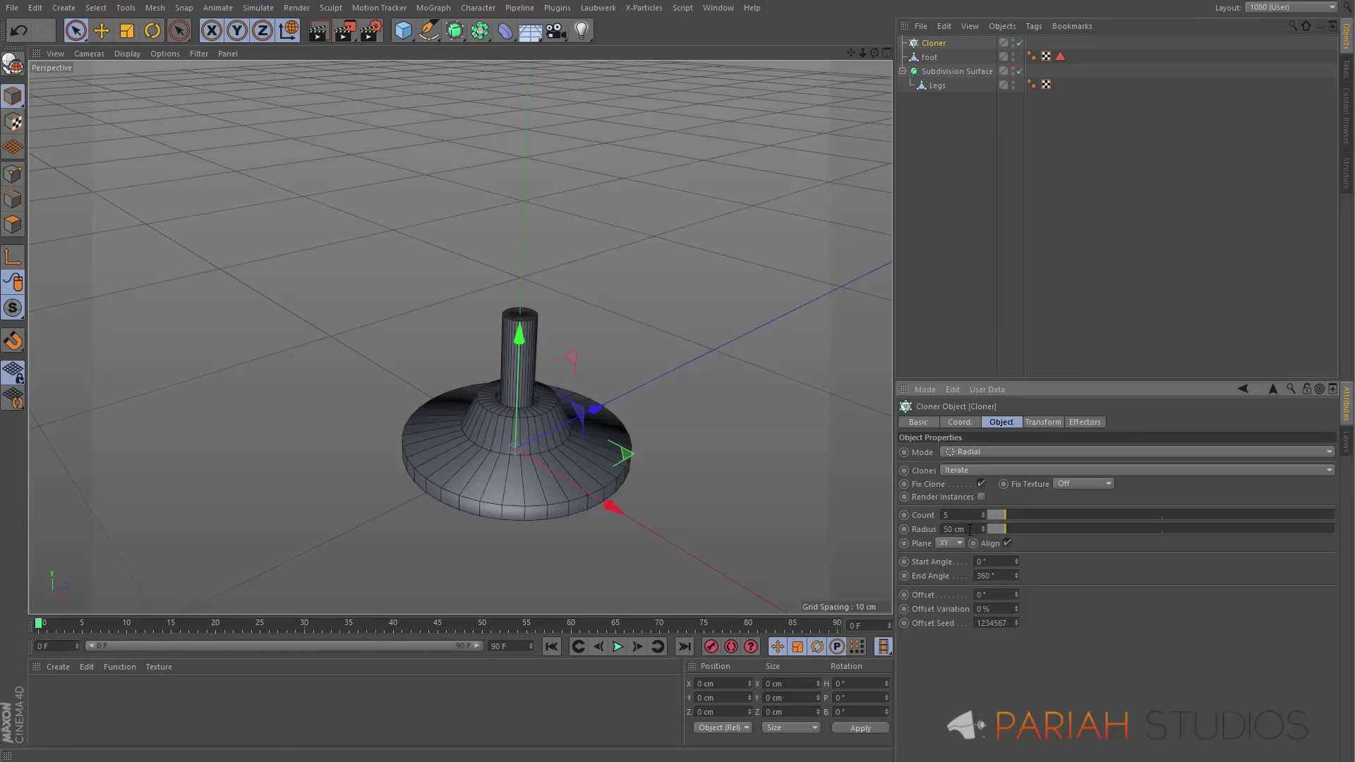
pyautogui.doubleClick(956, 530)
pyautogui.write('43')
pyautogui.moveTo(932, 60); pyautogui.dragTo(946, 42)
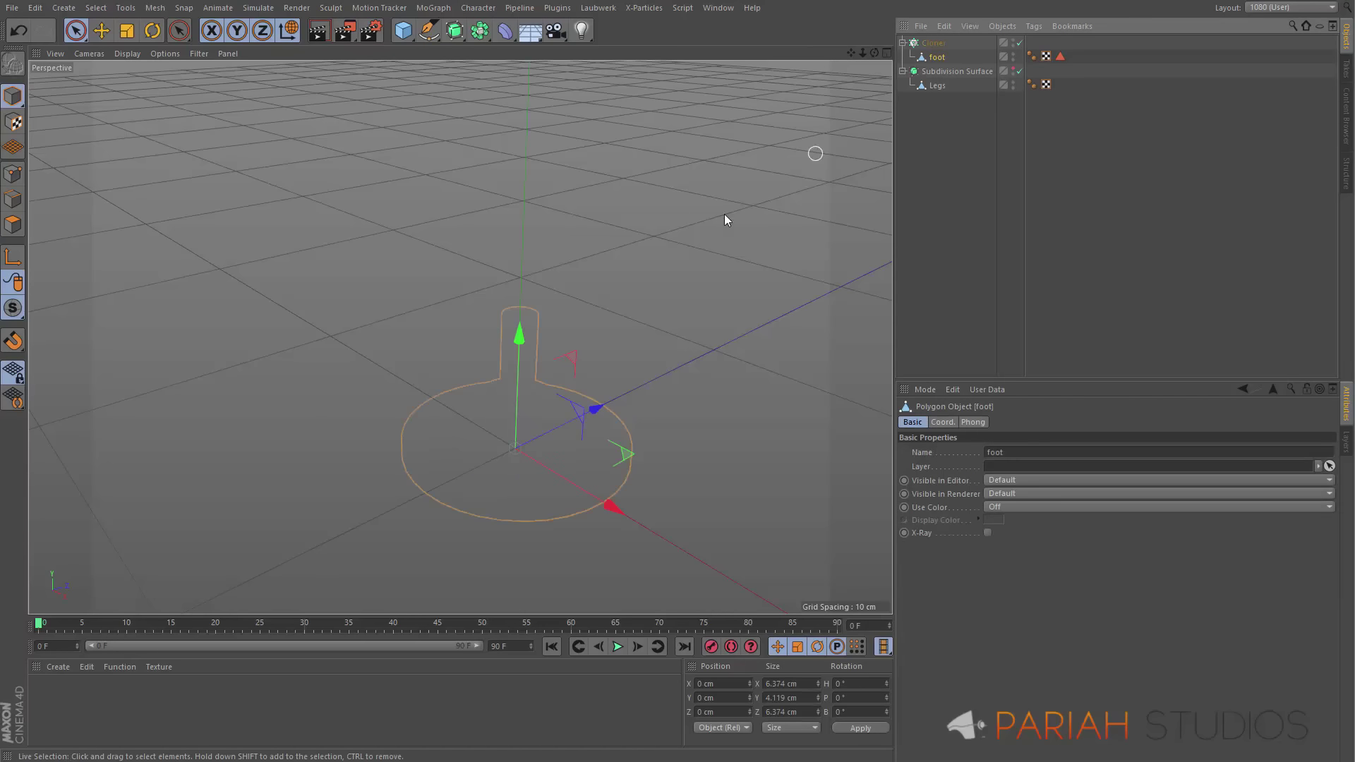
# Set the radial Cloner's plane to XZ so the feet lie flat around the centre
pyautogui.keyDown('alt'); pyautogui.moveTo(672, 260); pyautogui.dragTo(402, 352, button='right'); pyautogui.keyUp('alt')
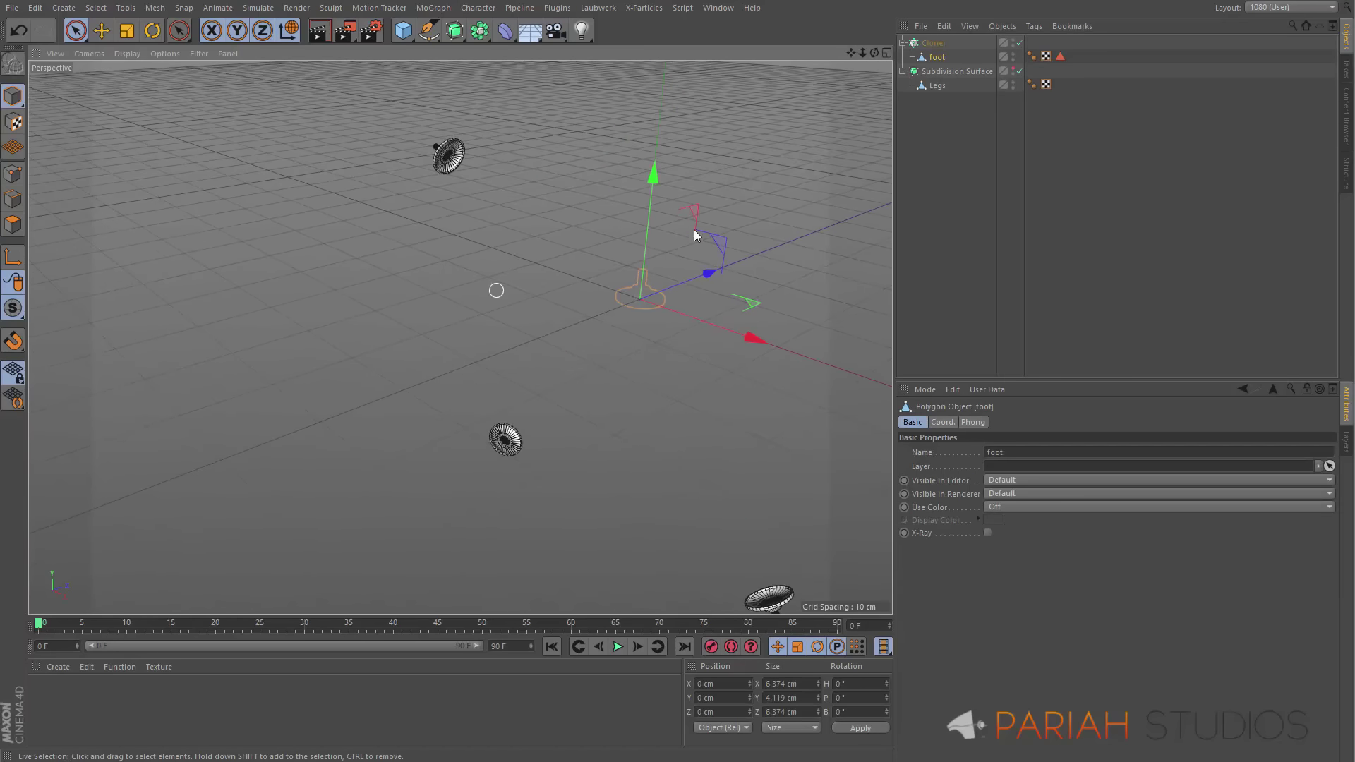
pyautogui.click(933, 44)
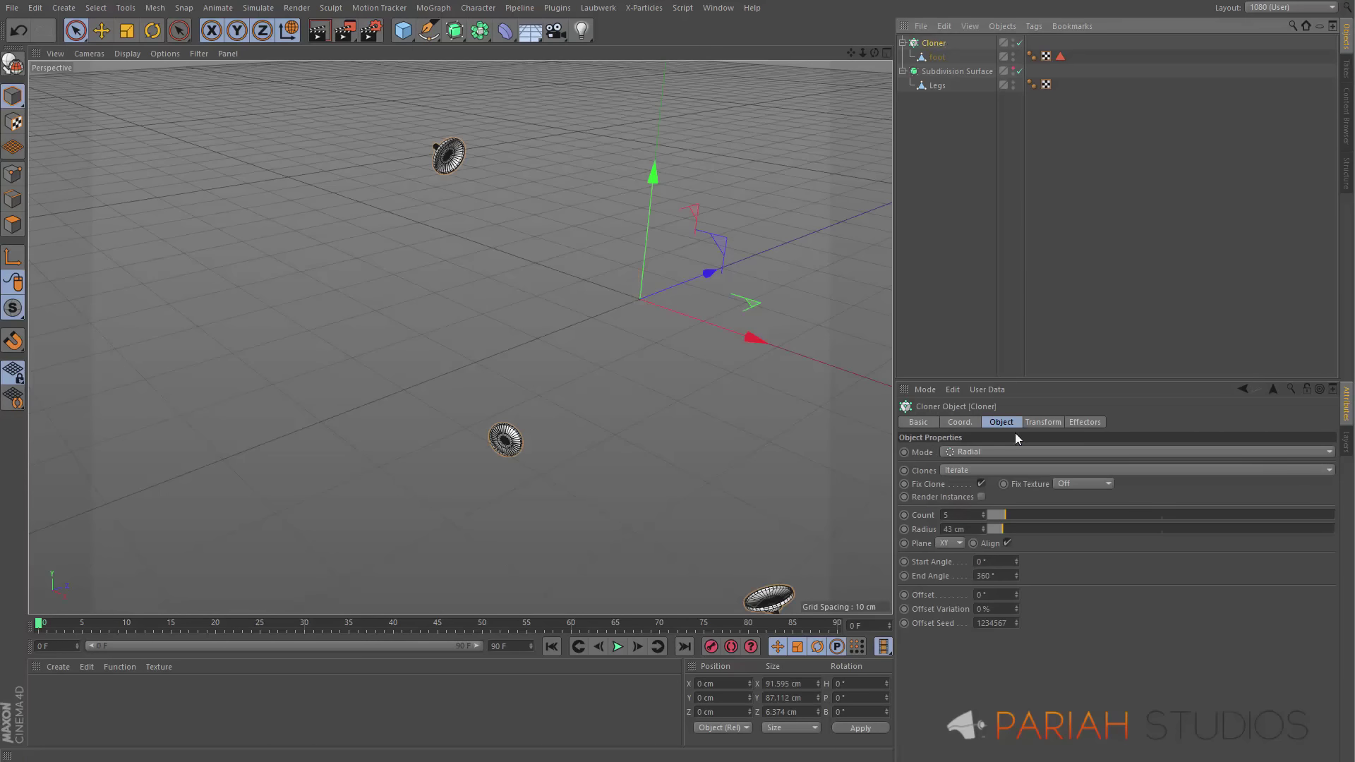
pyautogui.click(957, 544)
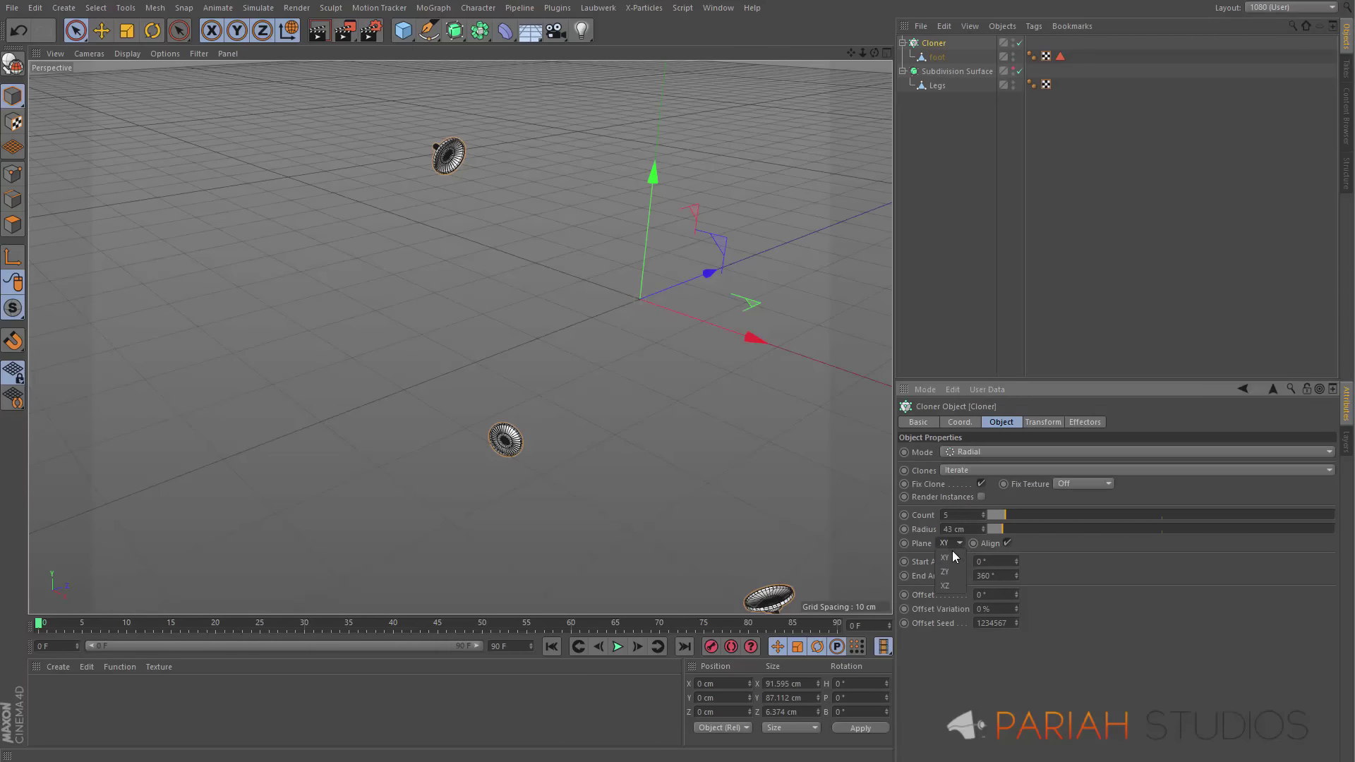
pyautogui.click(951, 586)
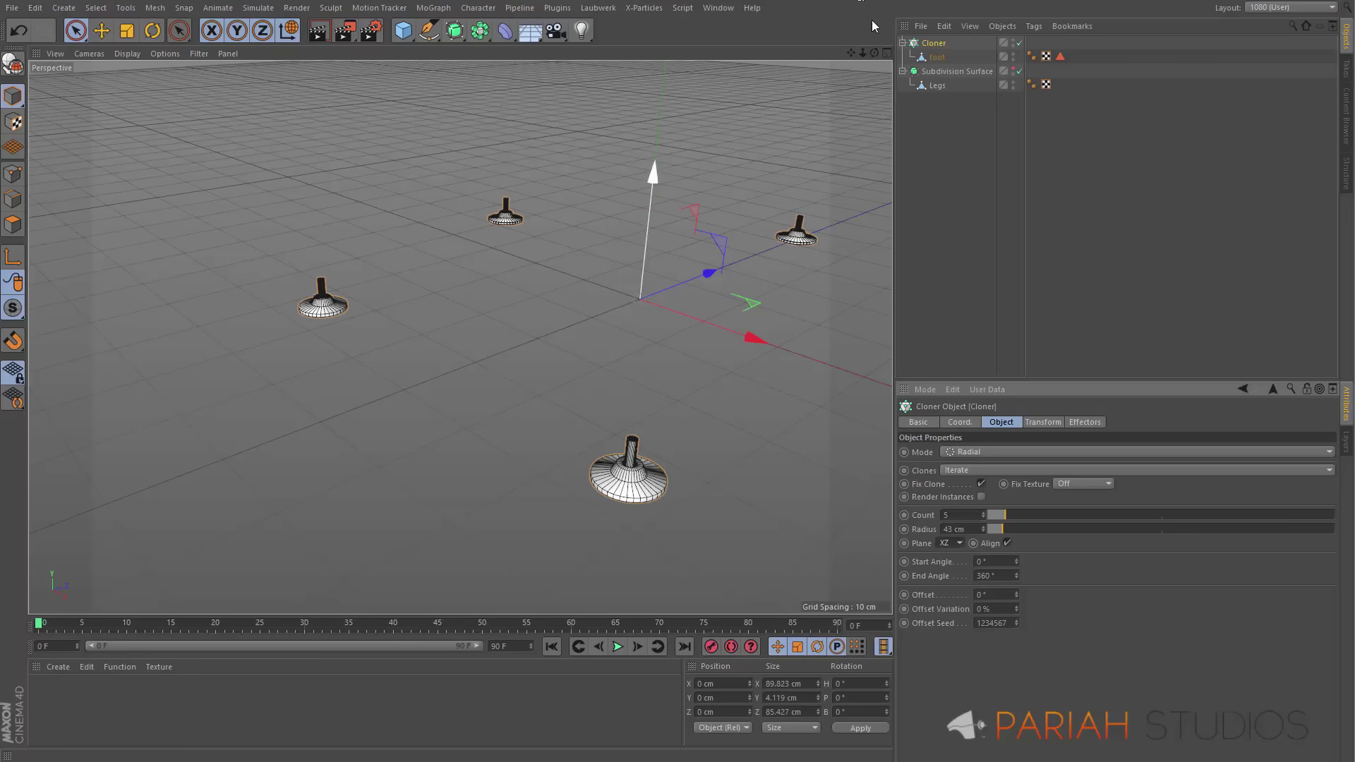
# Show the smoothed star base again and set the Cloner's Offset to 18° to align the feet with the arms
pyautogui.click(1016, 71)
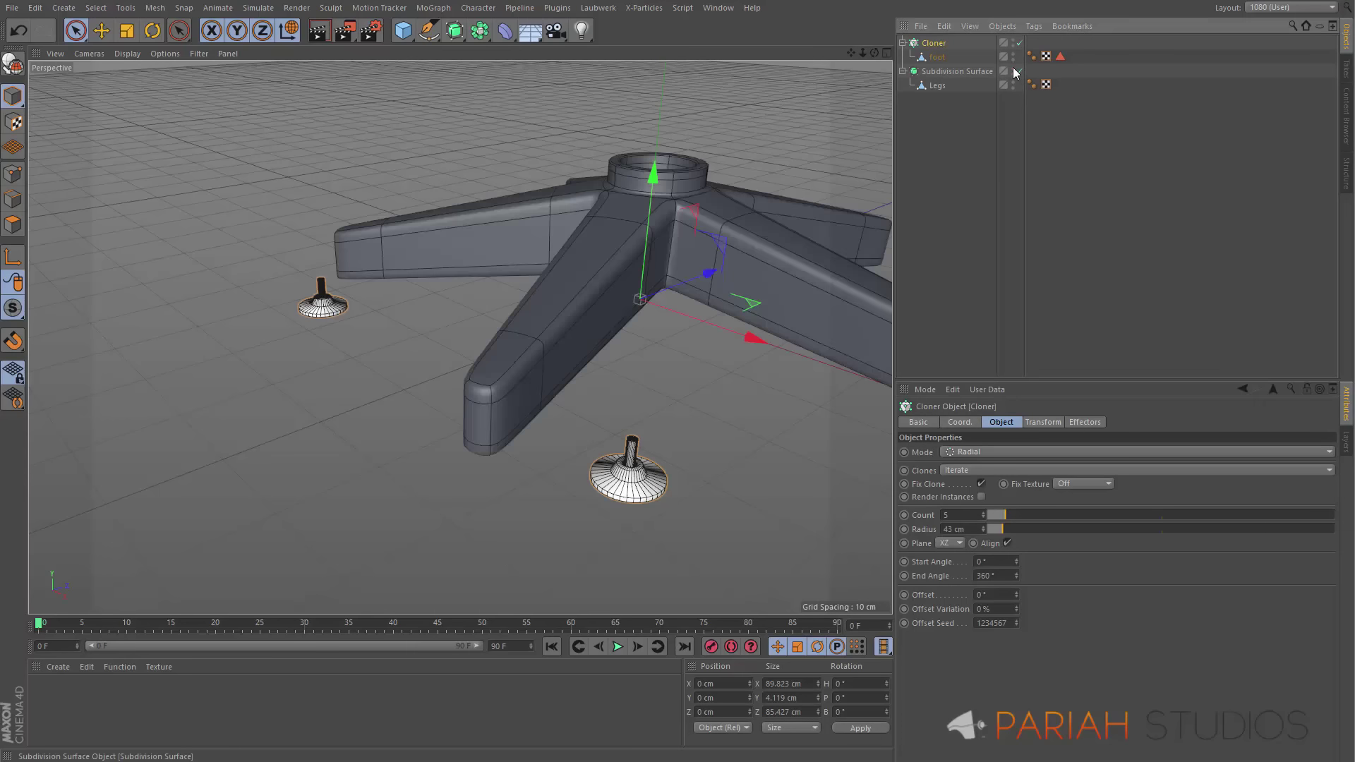
pyautogui.middleClick(676, 262)
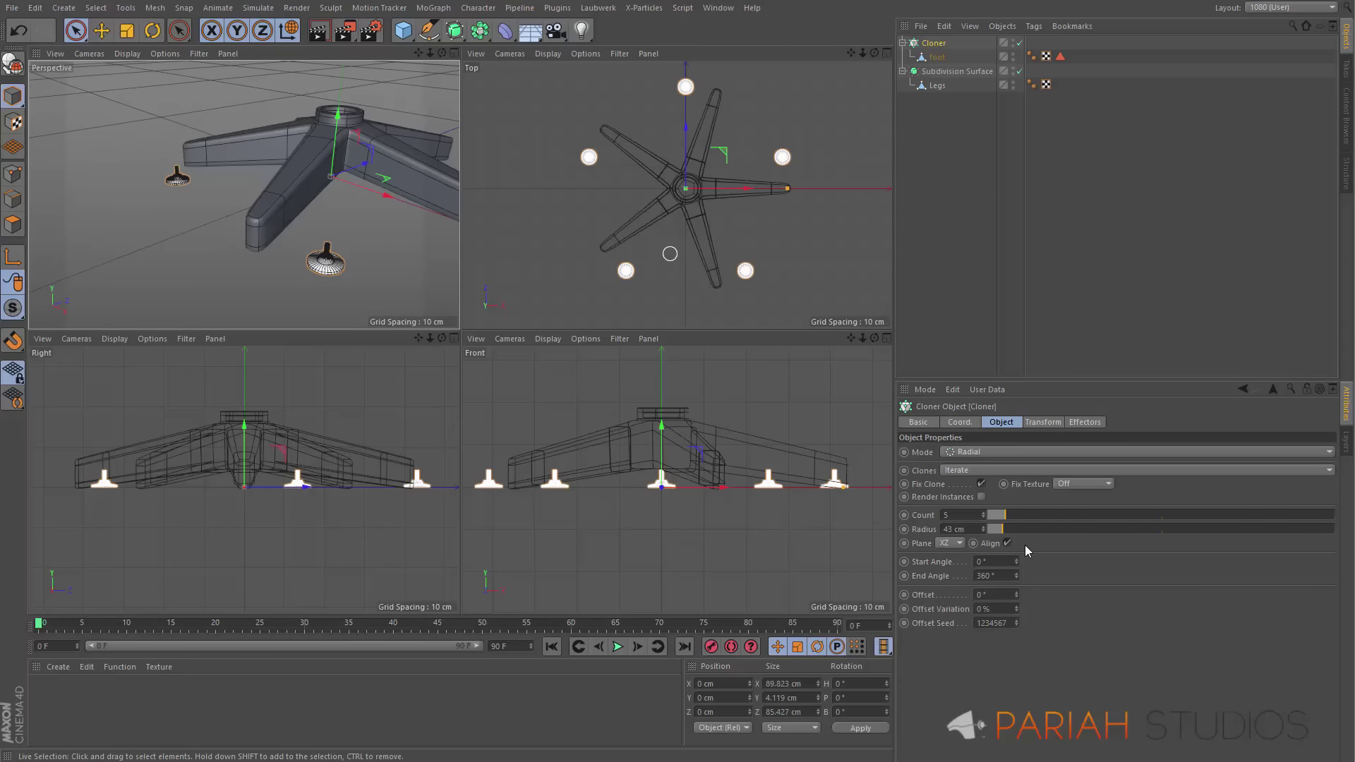
pyautogui.moveTo(1016, 595); pyautogui.dragTo(1019, 582)
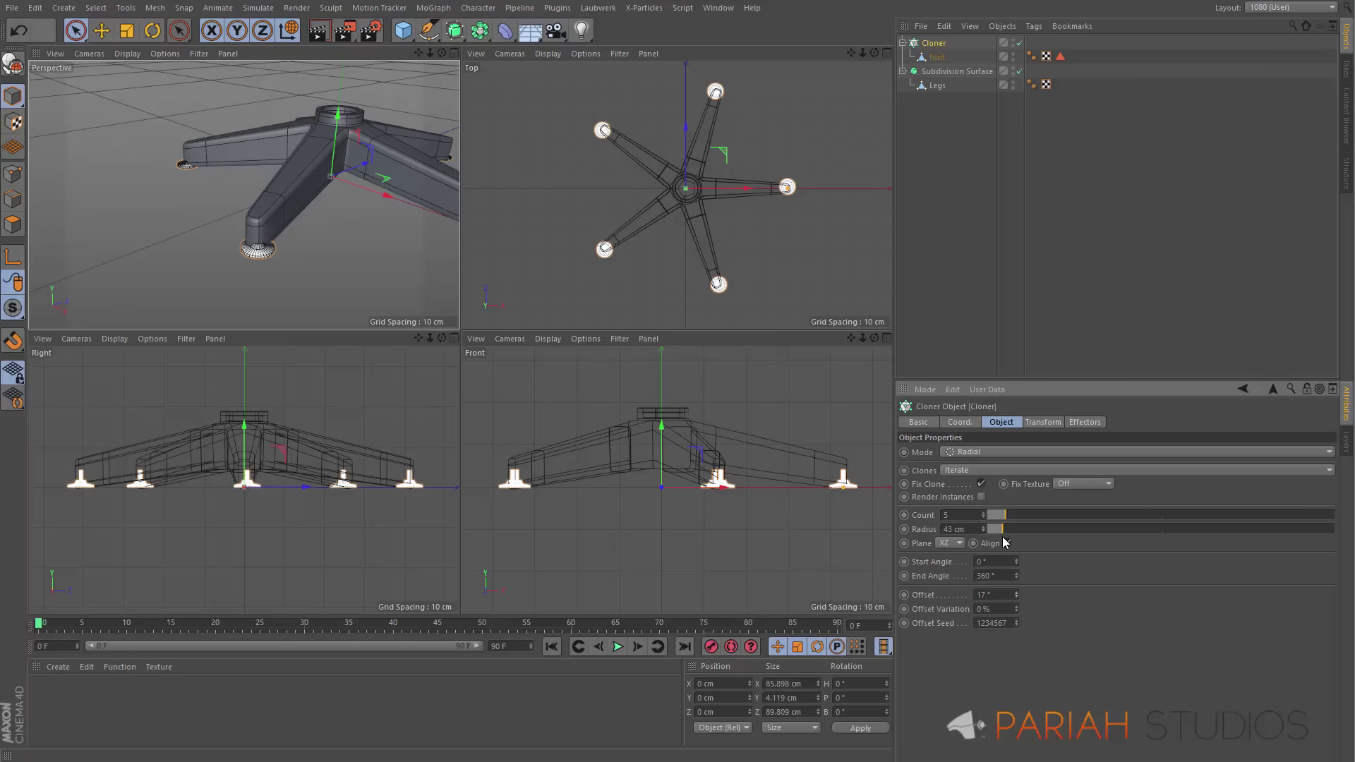
pyautogui.moveTo(1018, 598); pyautogui.dragTo(1015, 597)
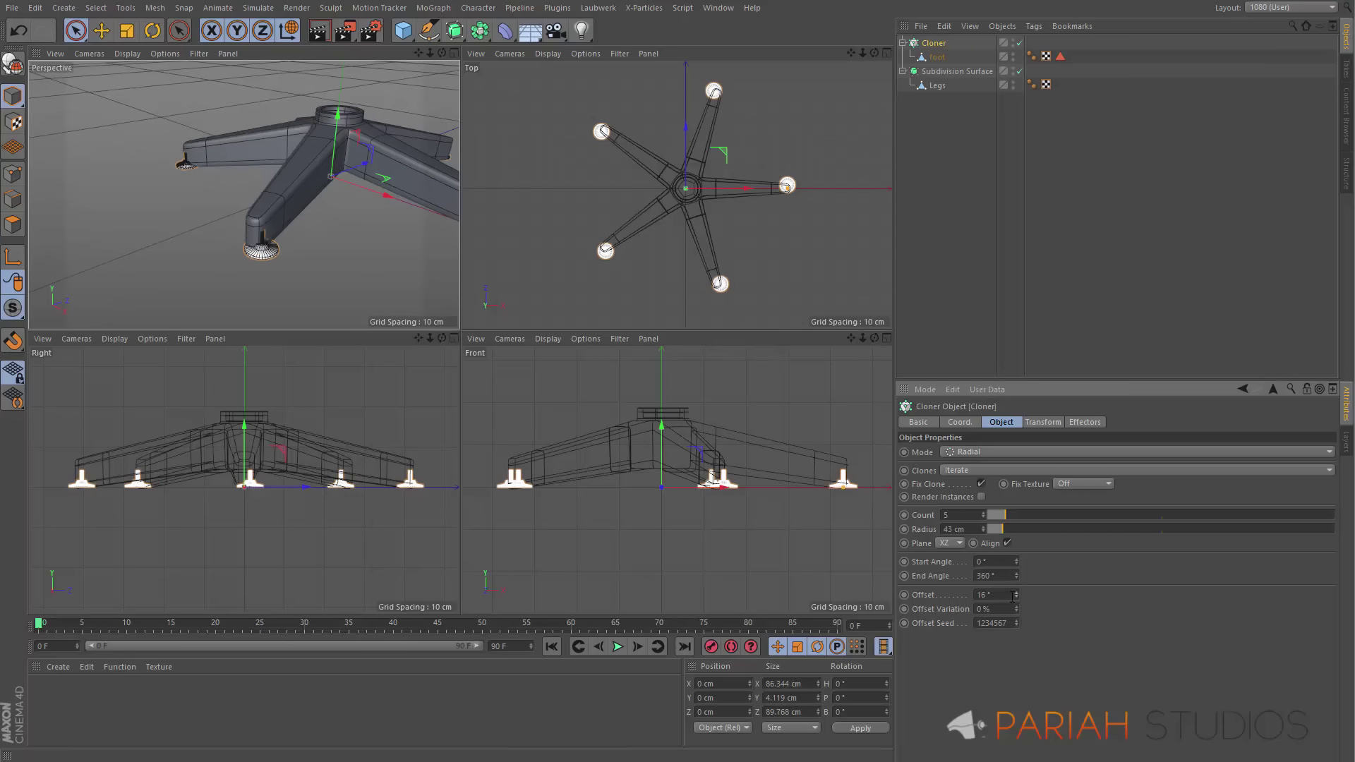
pyautogui.click(1017, 592)
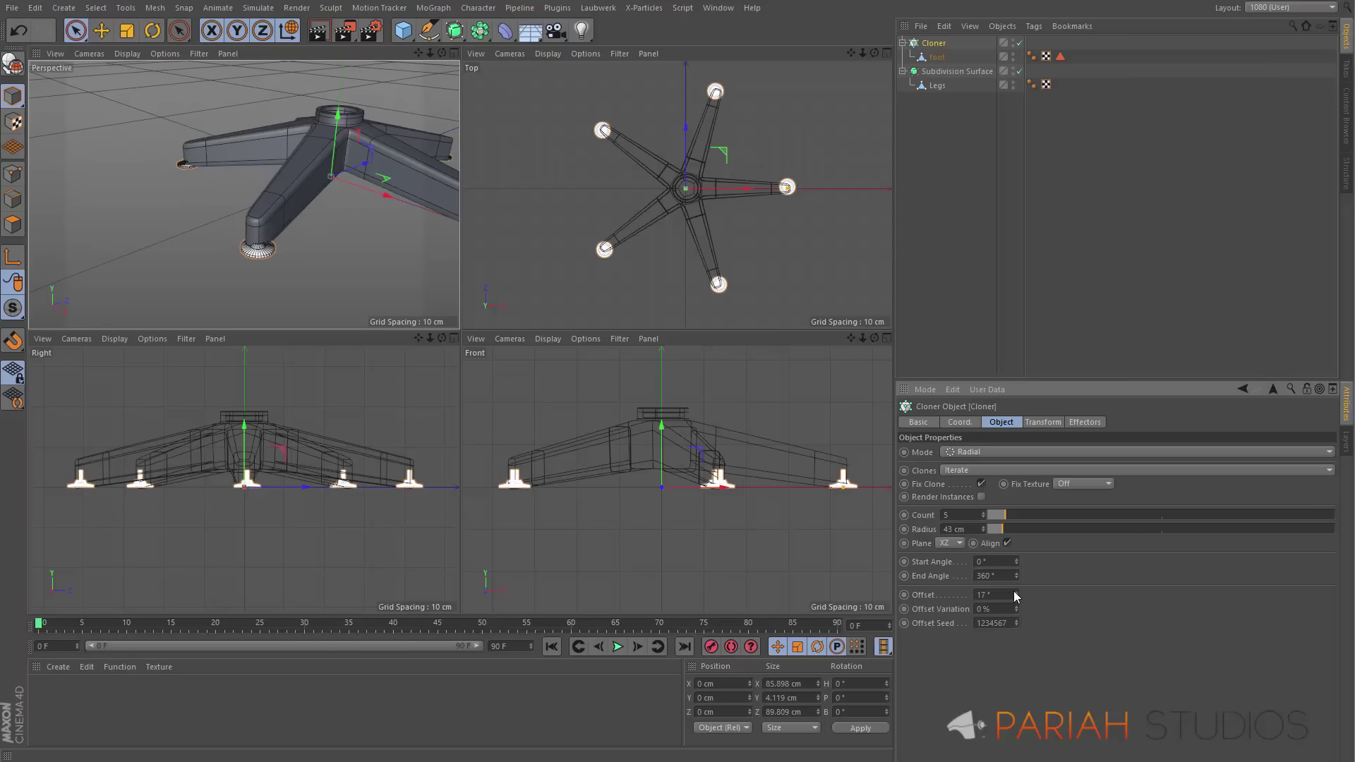
pyautogui.click(1015, 592)
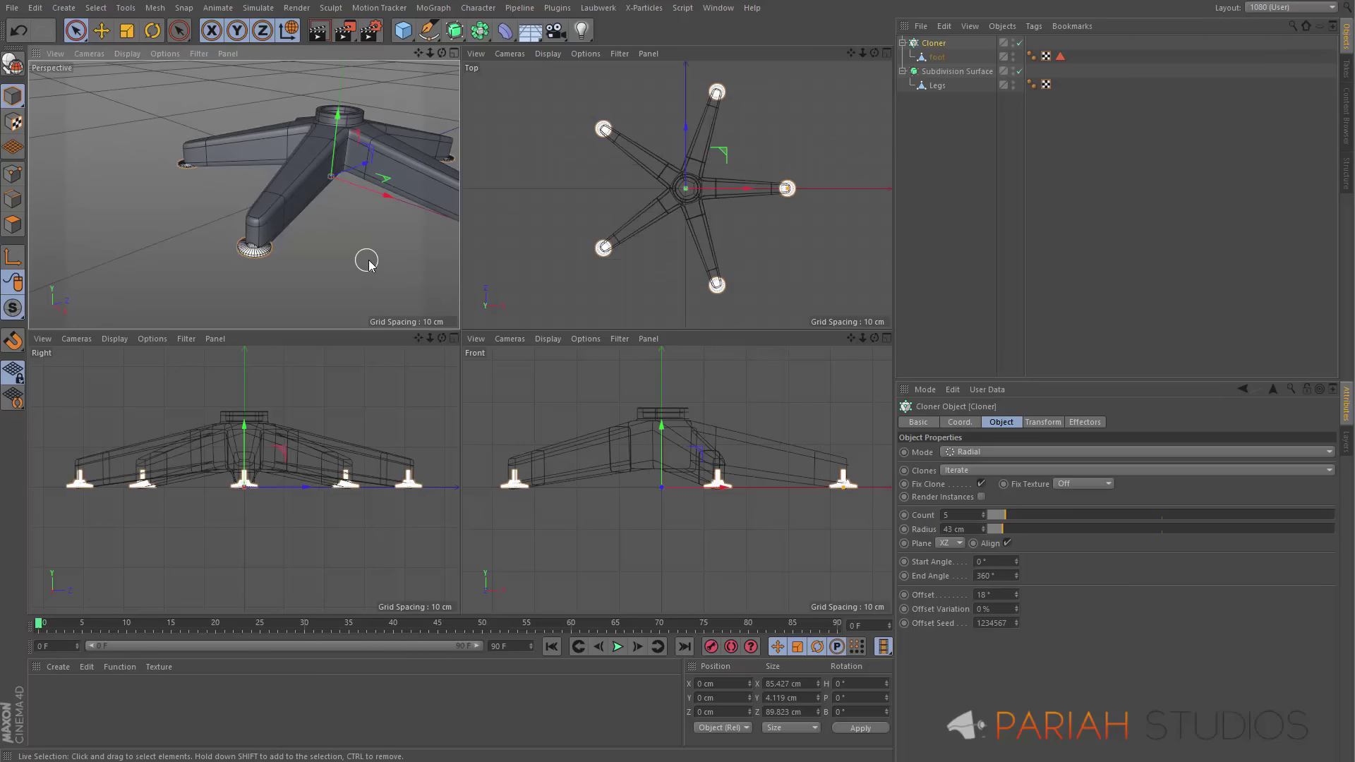
# Reduce the Cloner's radius to 42 cm, checking the feet against the arm ends from above
pyautogui.middleClick(582, 205)
pyautogui.scroll(3, 480, 318)
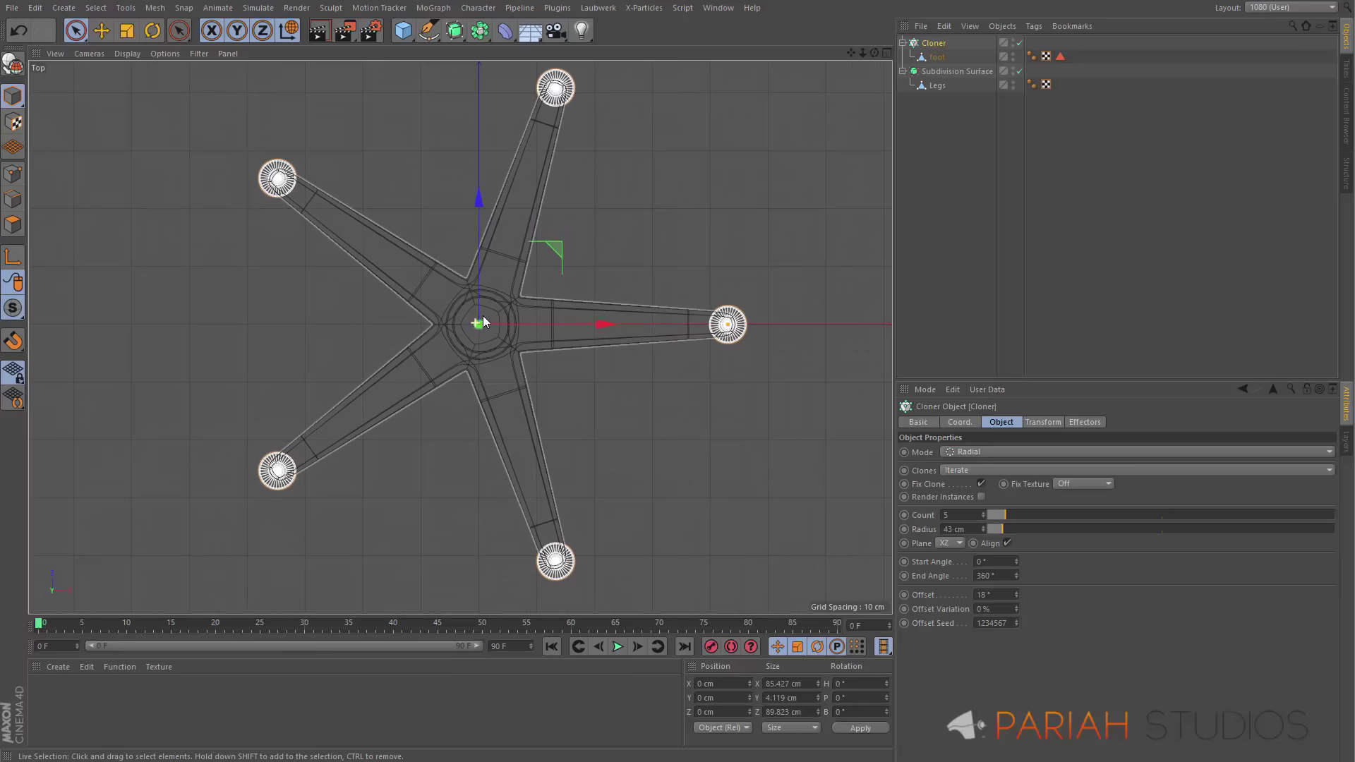
pyautogui.click(984, 531)
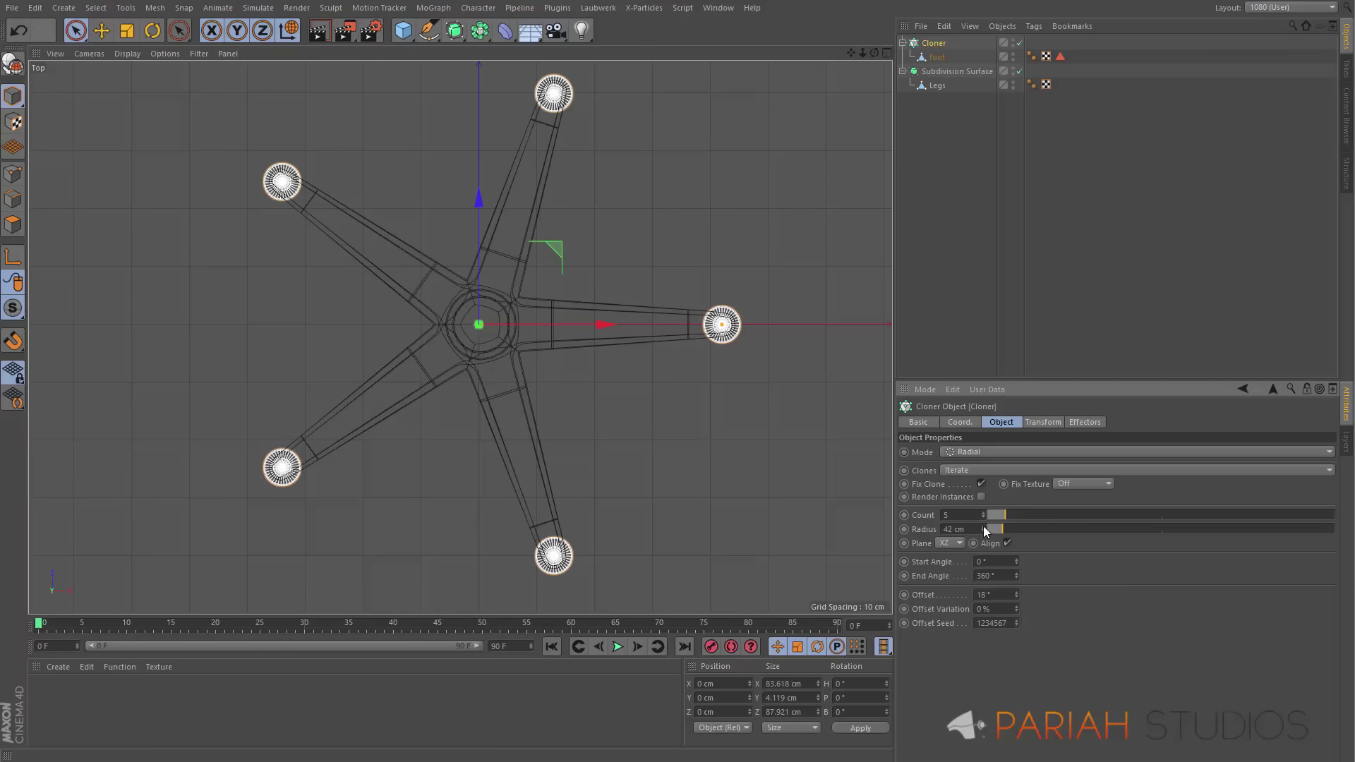
pyautogui.middleClick(639, 446)
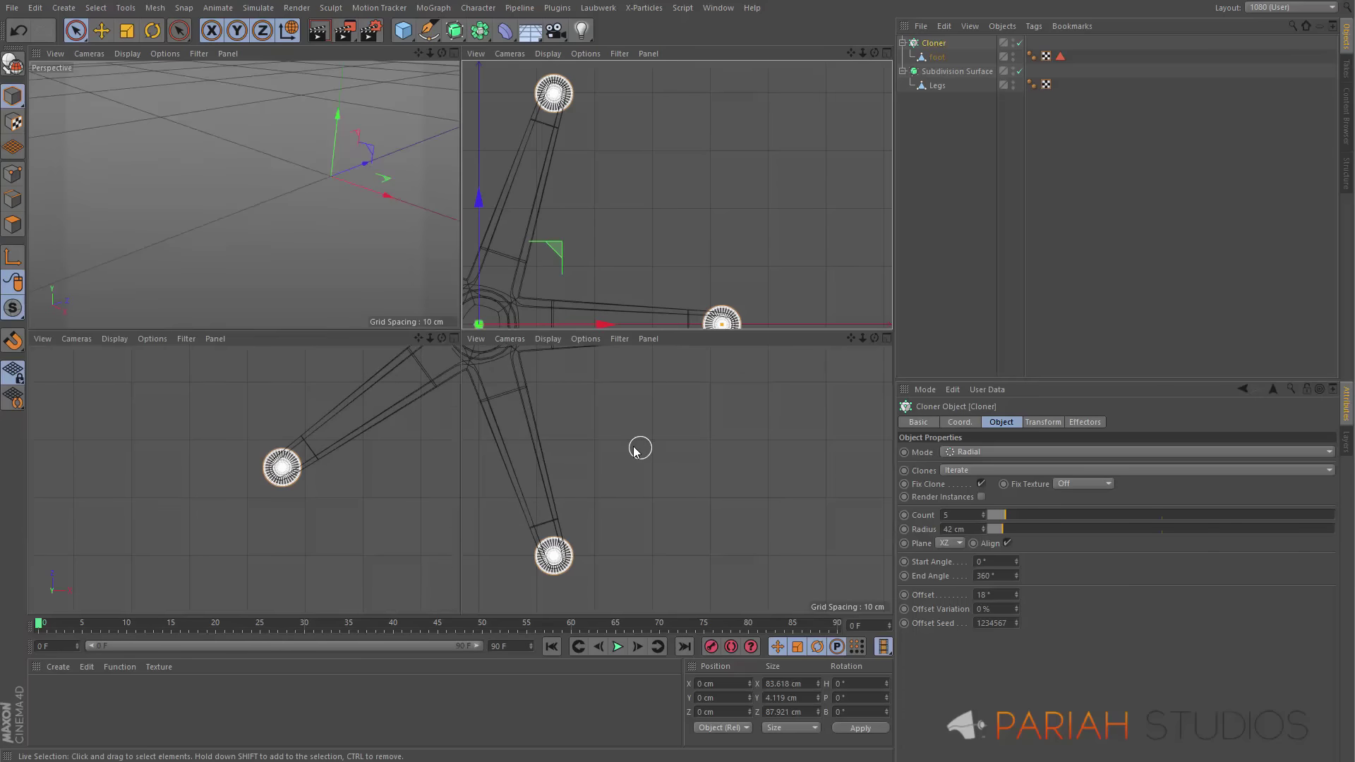
pyautogui.middleClick(366, 280)
pyautogui.scroll(-6, 371, 275)
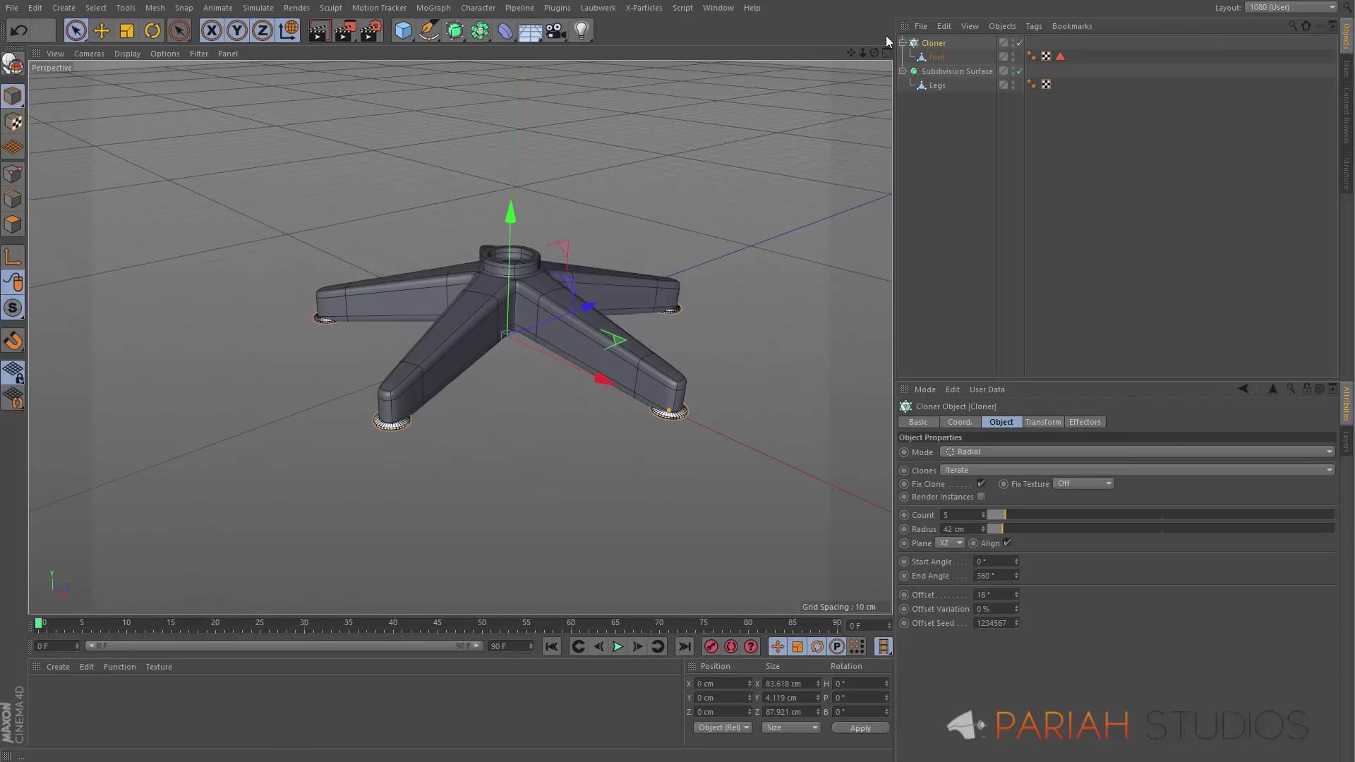
# Scale the foot object down uniformly to about 5.48 cm wide and 3.54 cm high
pyautogui.click(938, 57)
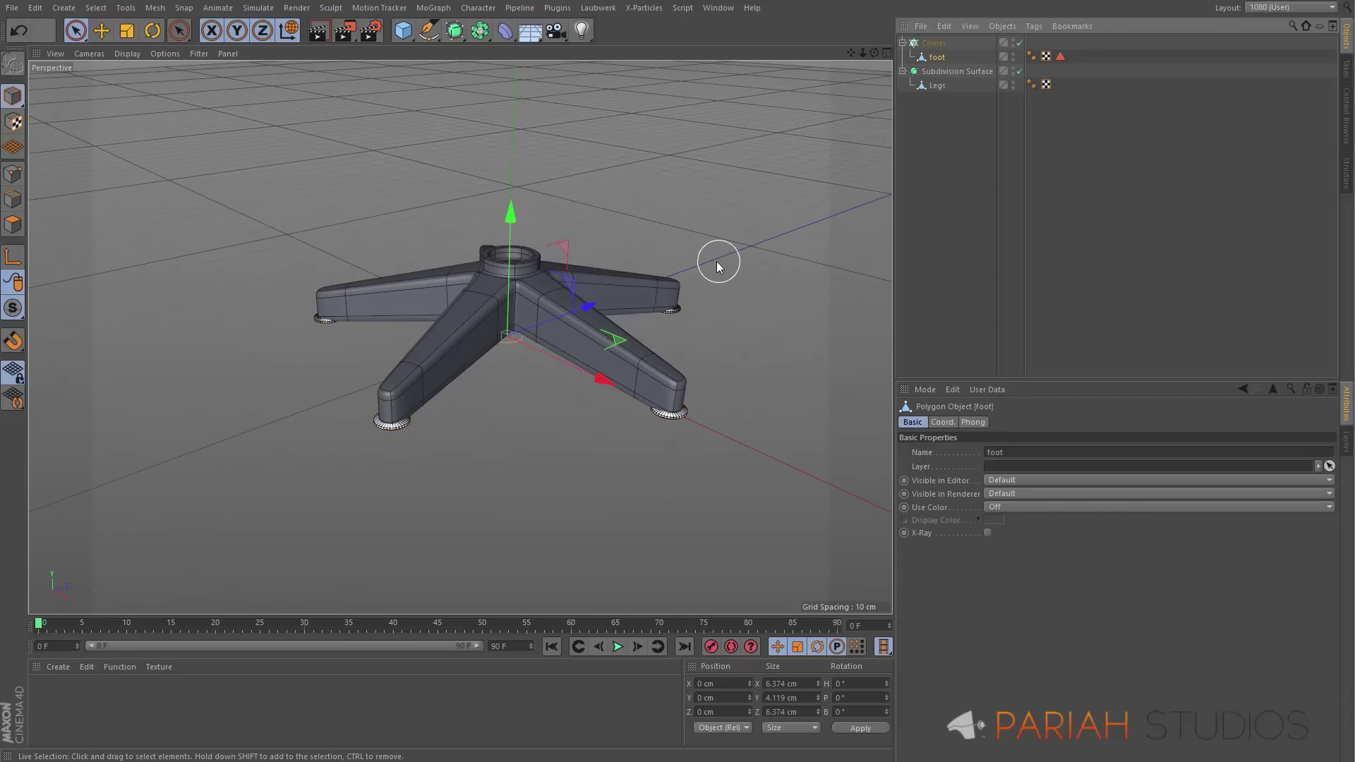
pyautogui.press('t')
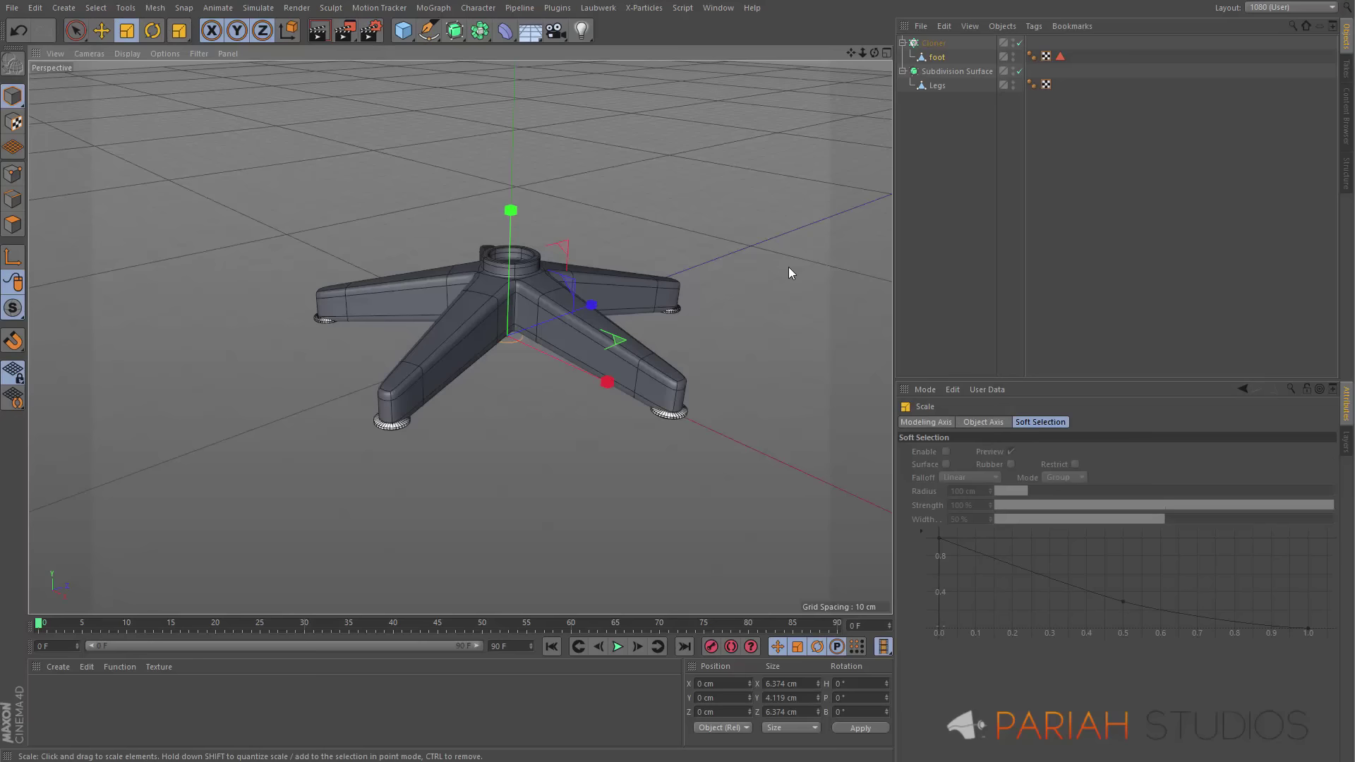
pyautogui.moveTo(780, 267); pyautogui.dragTo(751, 271)
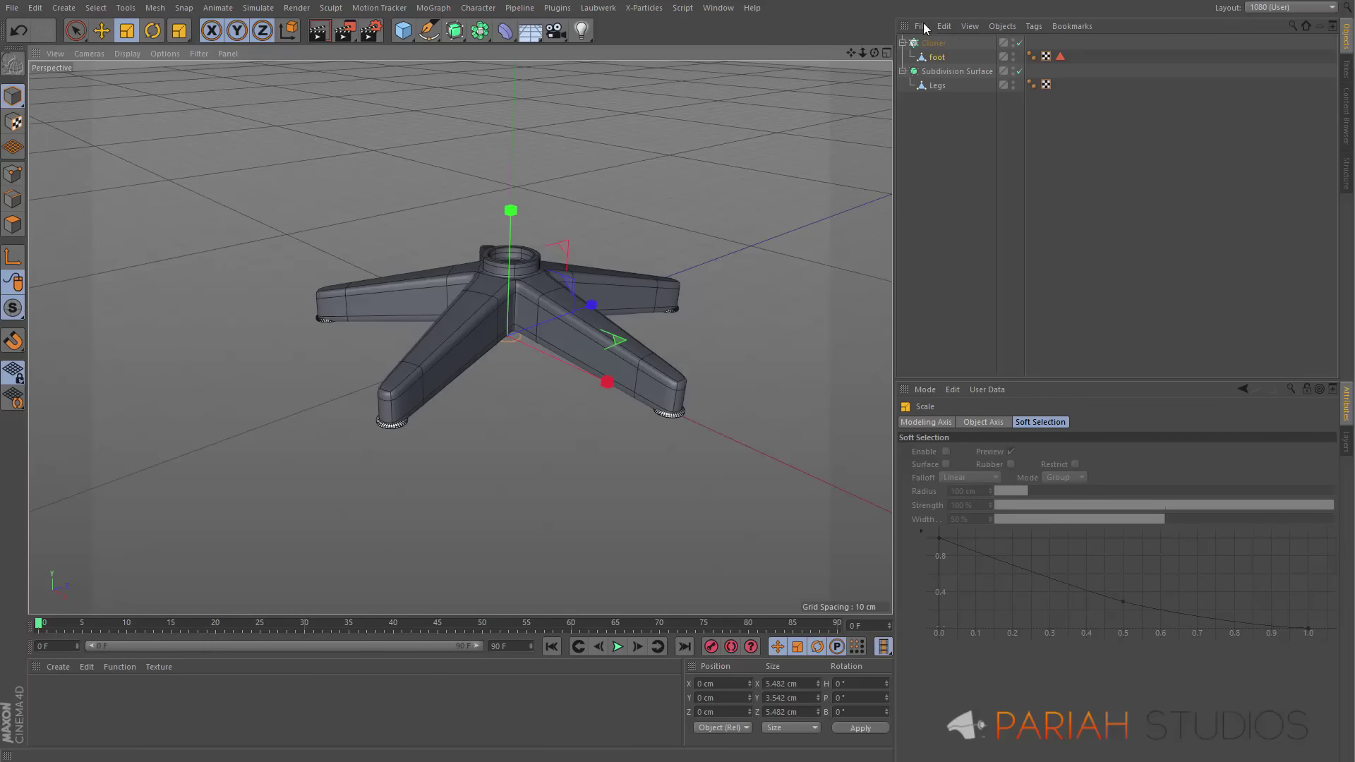
# Raise the Subdivision Surface with the star base to about Y 2.48 cm above the feet, and deselect it
pyautogui.click(947, 71)
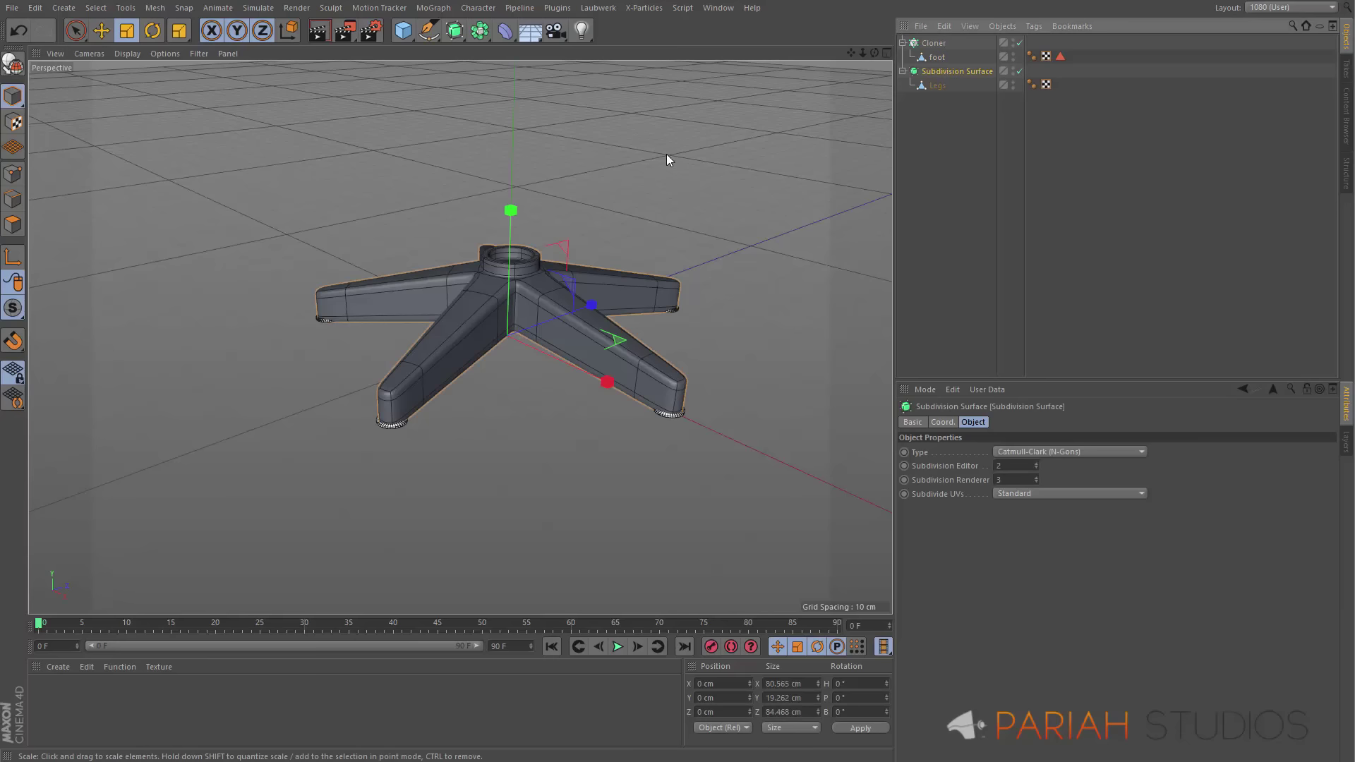
pyautogui.press('e')
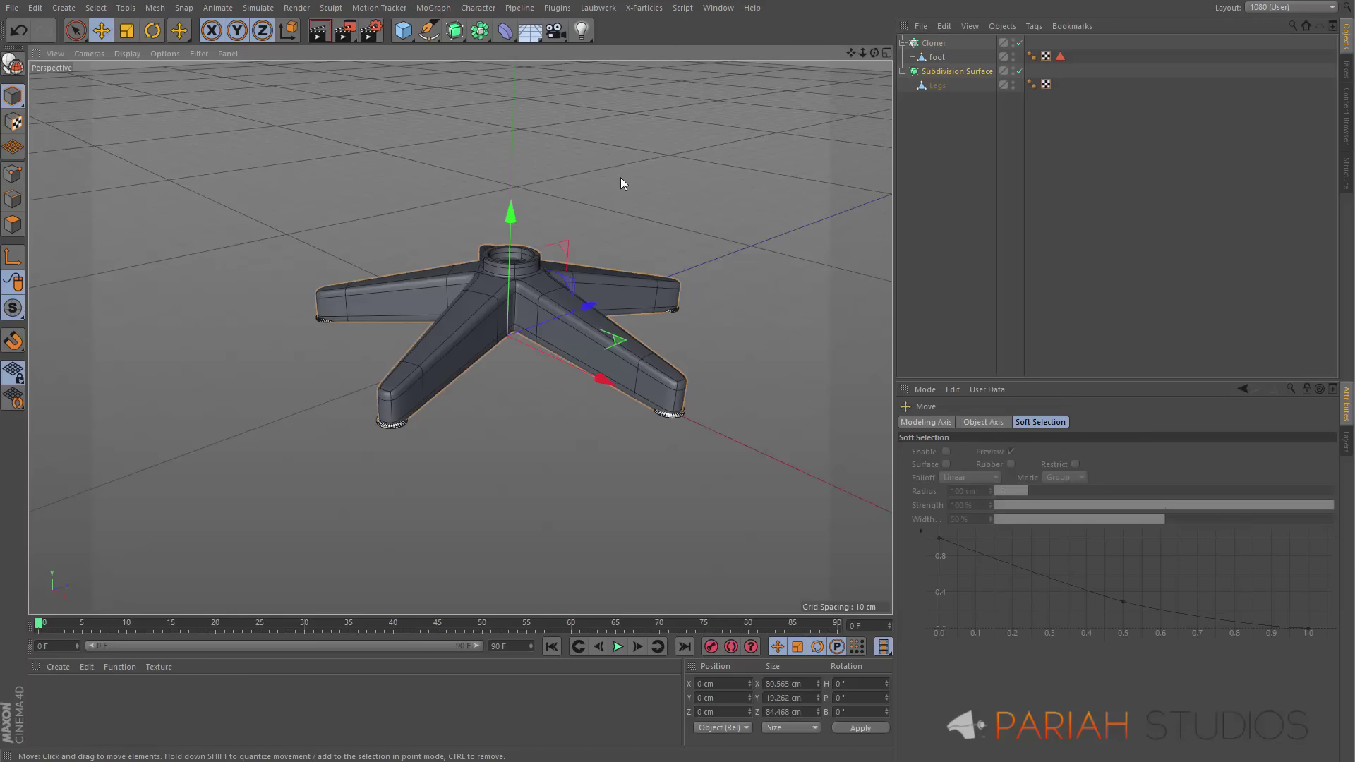
pyautogui.moveTo(509, 214); pyautogui.dragTo(508, 204)
pyautogui.keyDown('alt'); pyautogui.moveTo(430, 352); pyautogui.dragTo(498, 281); pyautogui.keyUp('alt')
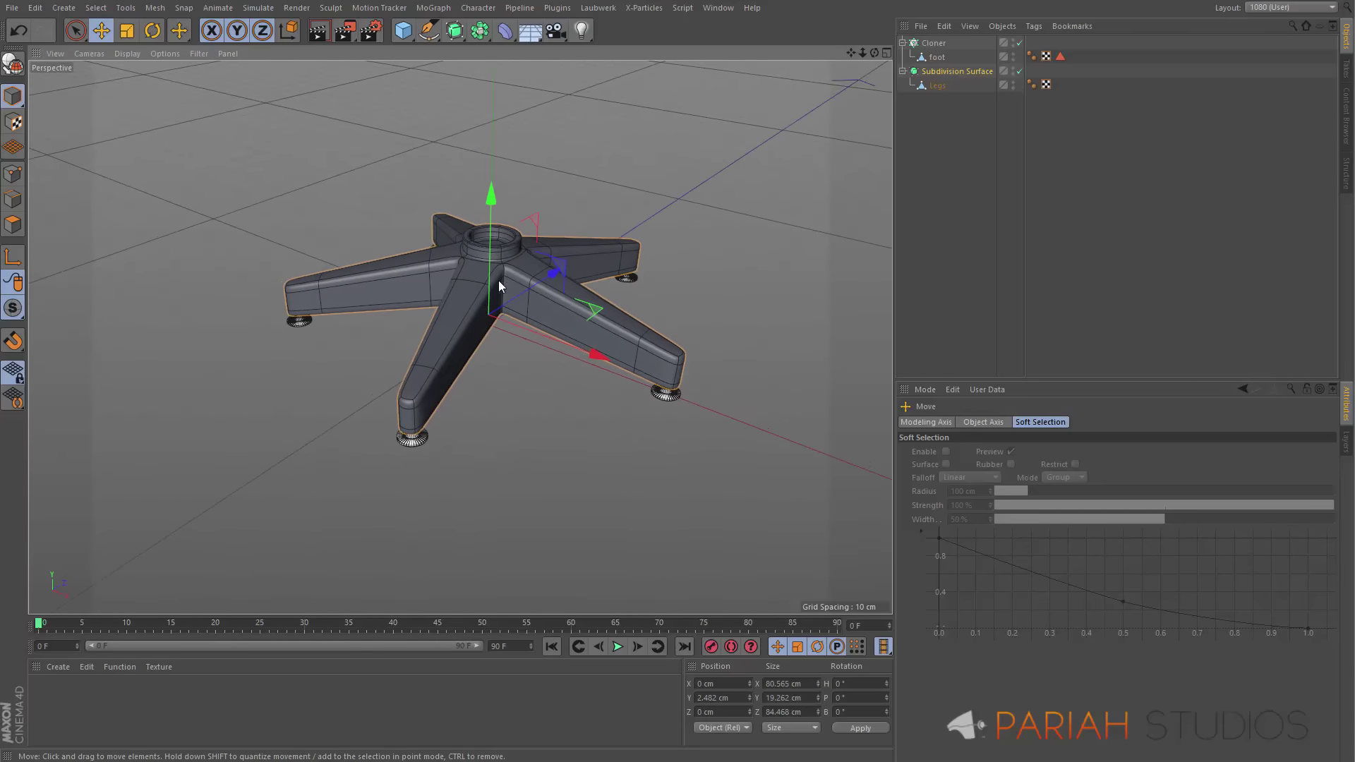
pyautogui.scroll(-8, 494, 289)
pyautogui.click(808, 127)
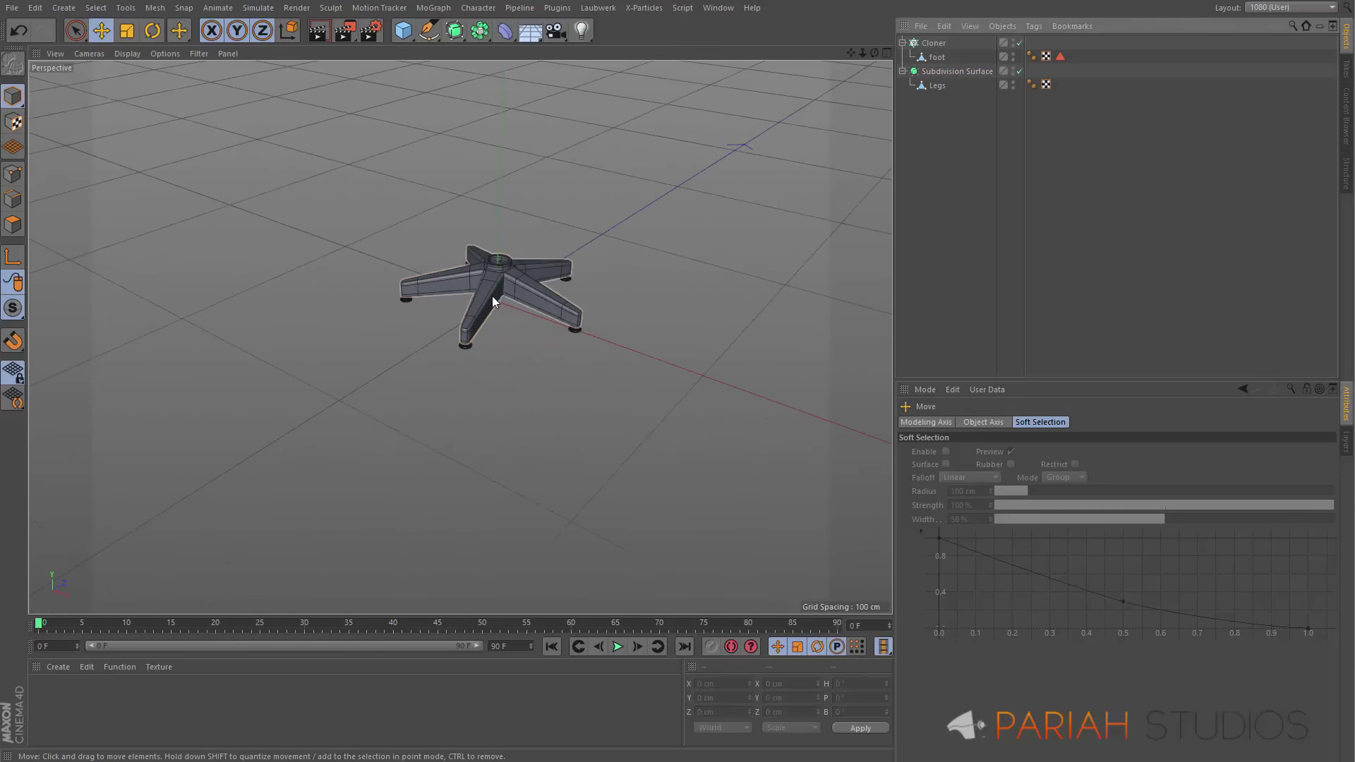
# Switch the Legs object to polygon editing and select the top end polygon of one arm
pyautogui.keyDown('alt'); pyautogui.moveTo(493, 302); pyautogui.dragTo(464, 484, button='middle'); pyautogui.keyUp('alt')
pyautogui.scroll(5, 467, 487)
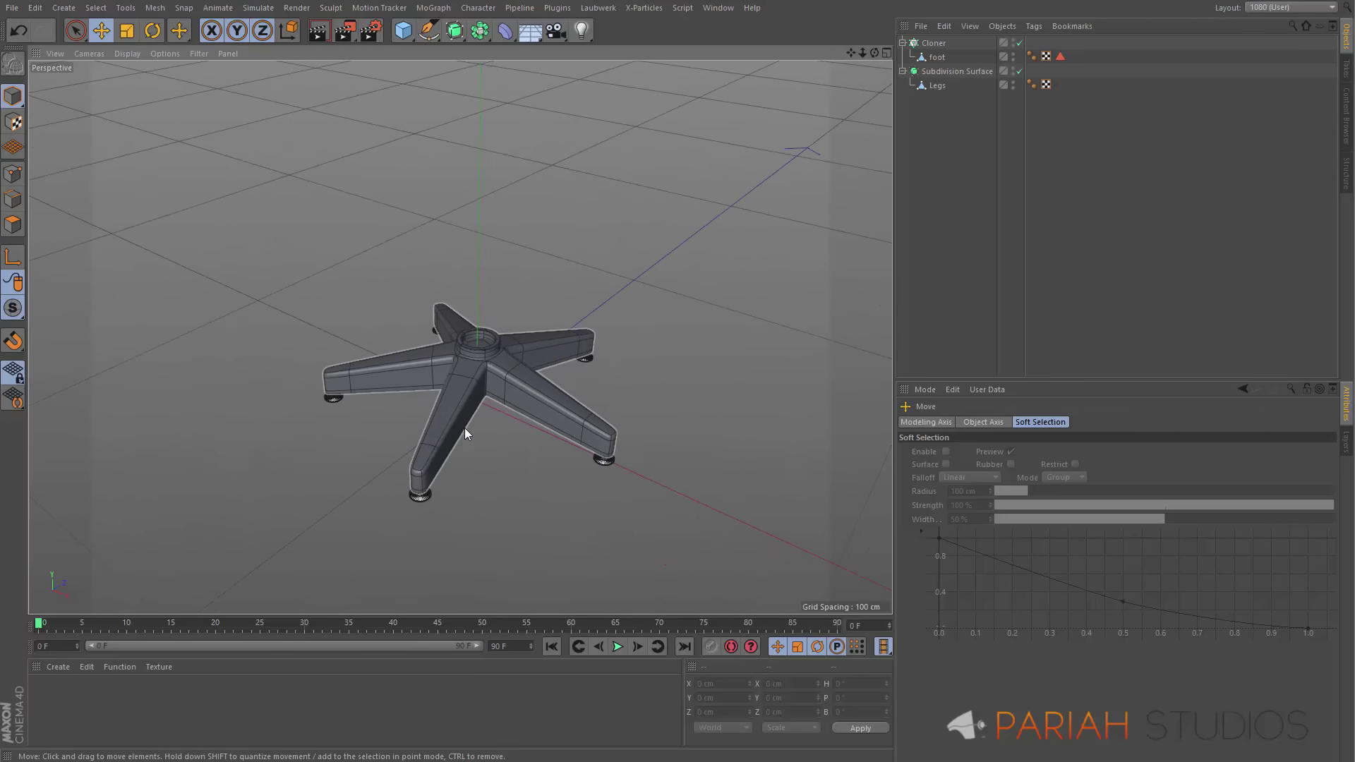
pyautogui.scroll(4, 464, 428)
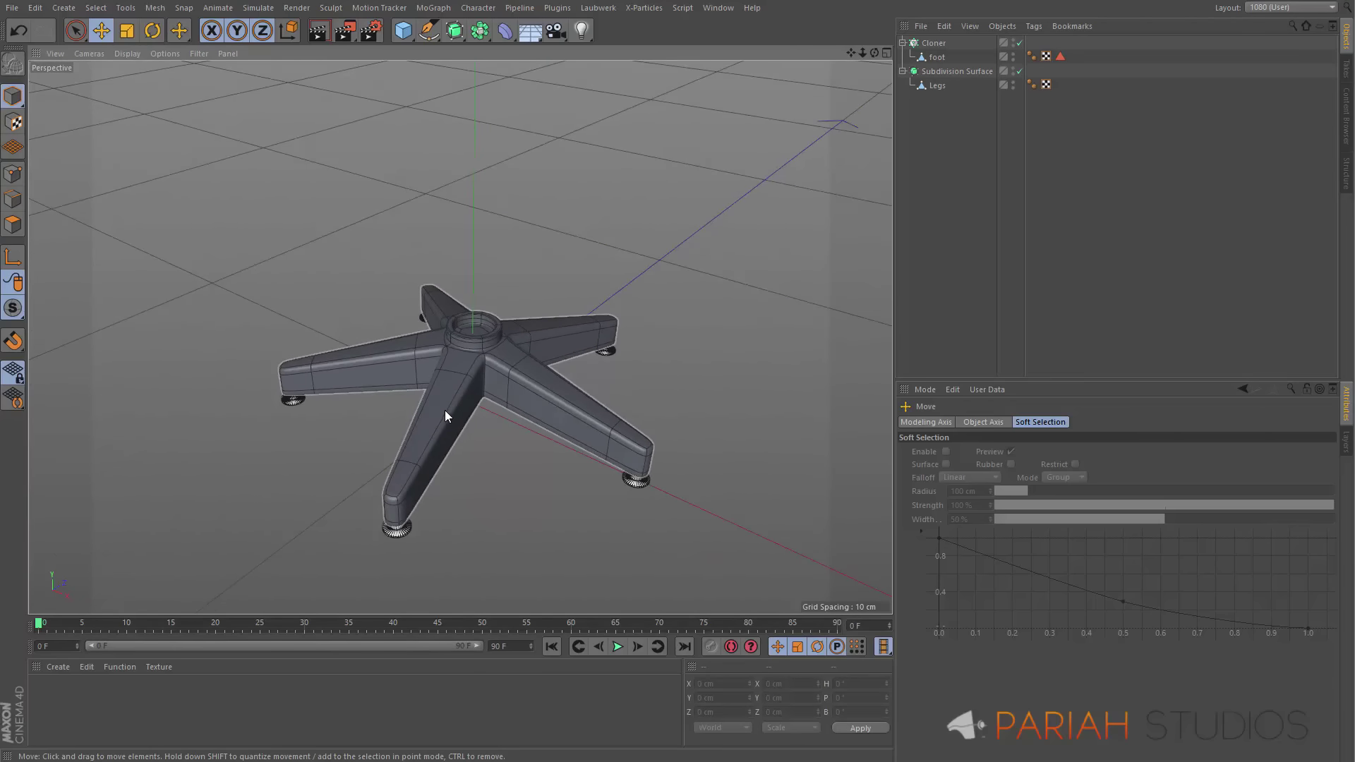
pyautogui.keyDown('alt'); pyautogui.moveTo(494, 414); pyautogui.dragTo(710, 191); pyautogui.keyUp('alt')
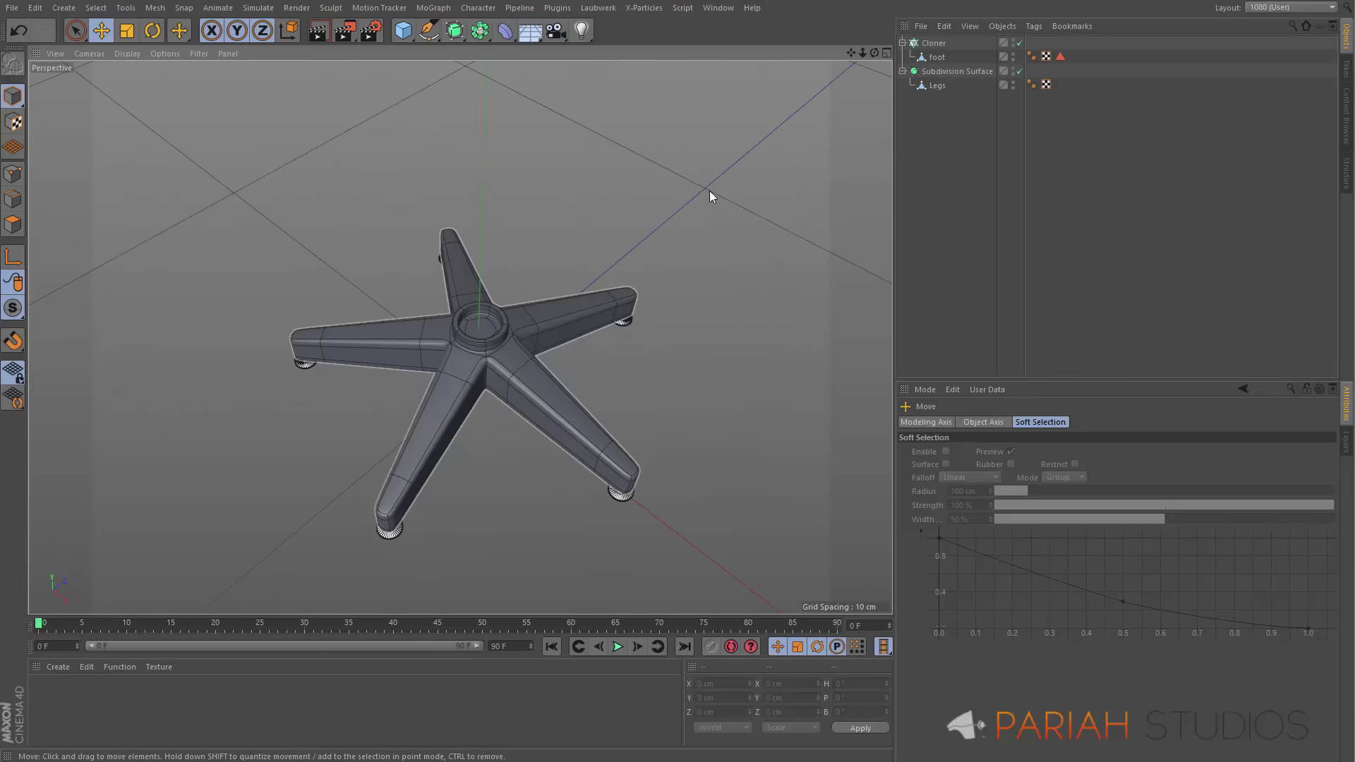
pyautogui.click(936, 85)
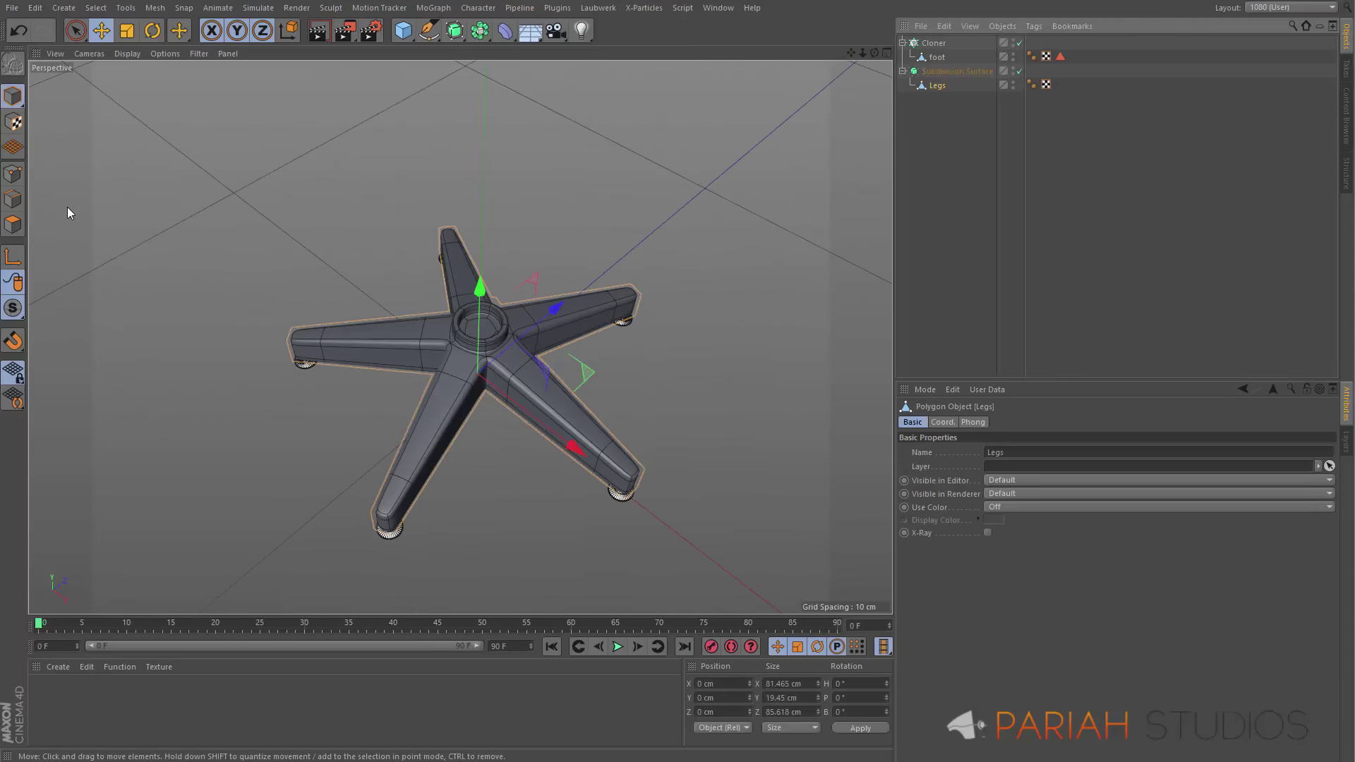
pyautogui.click(12, 224)
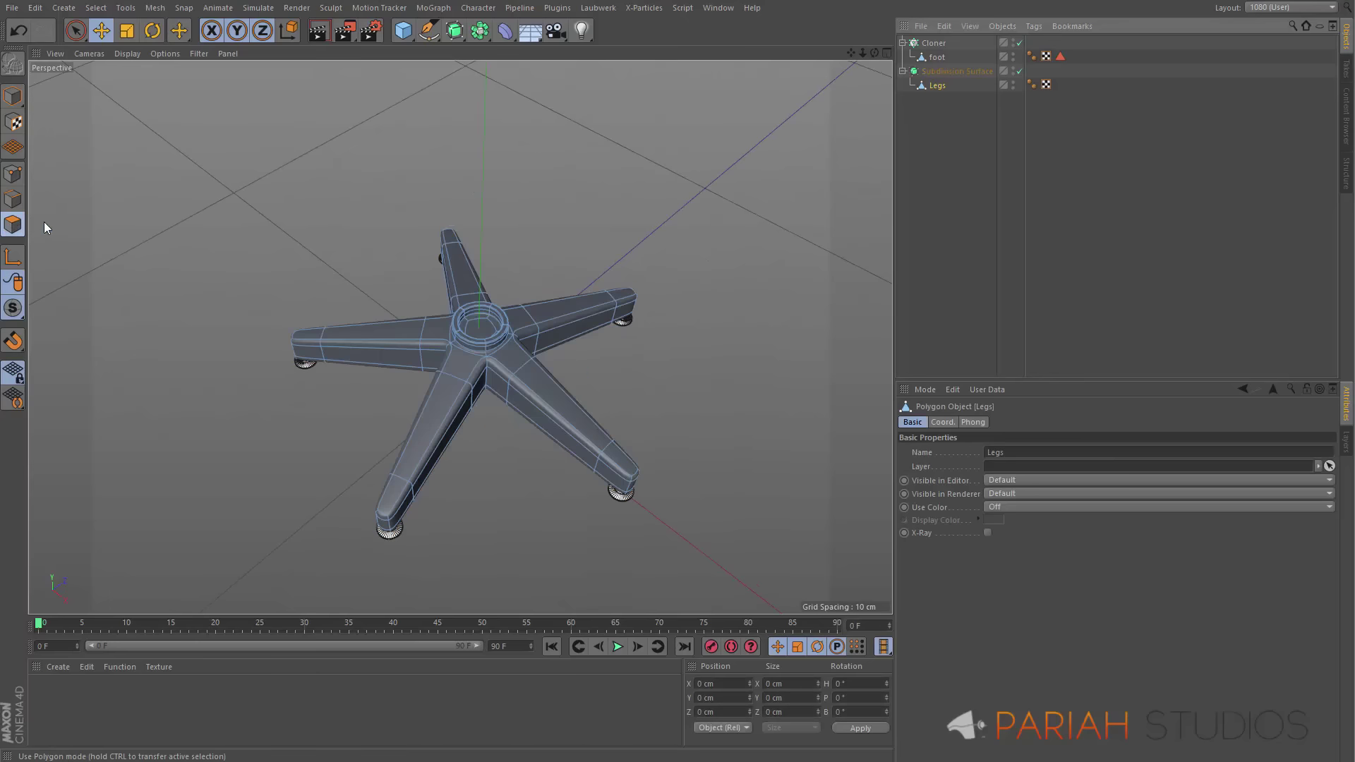
pyautogui.click(305, 335)
# Reduce the Live Selection radius to 9 and add the top end polygons of the other four arms
pyautogui.press('space')
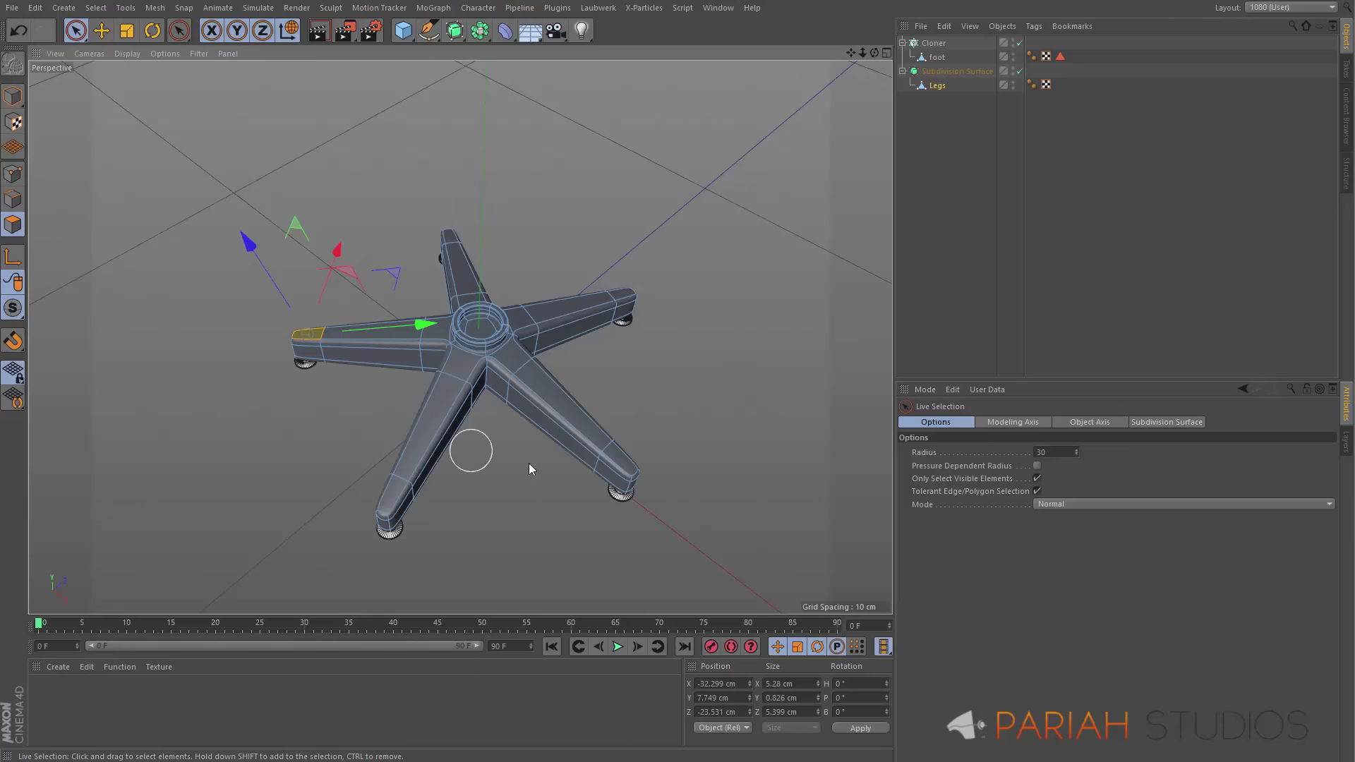
pyautogui.moveTo(521, 463); pyautogui.dragTo(503, 473, button='middle')
pyautogui.keyDown('shift'); pyautogui.click(392, 503); pyautogui.keyUp('shift')
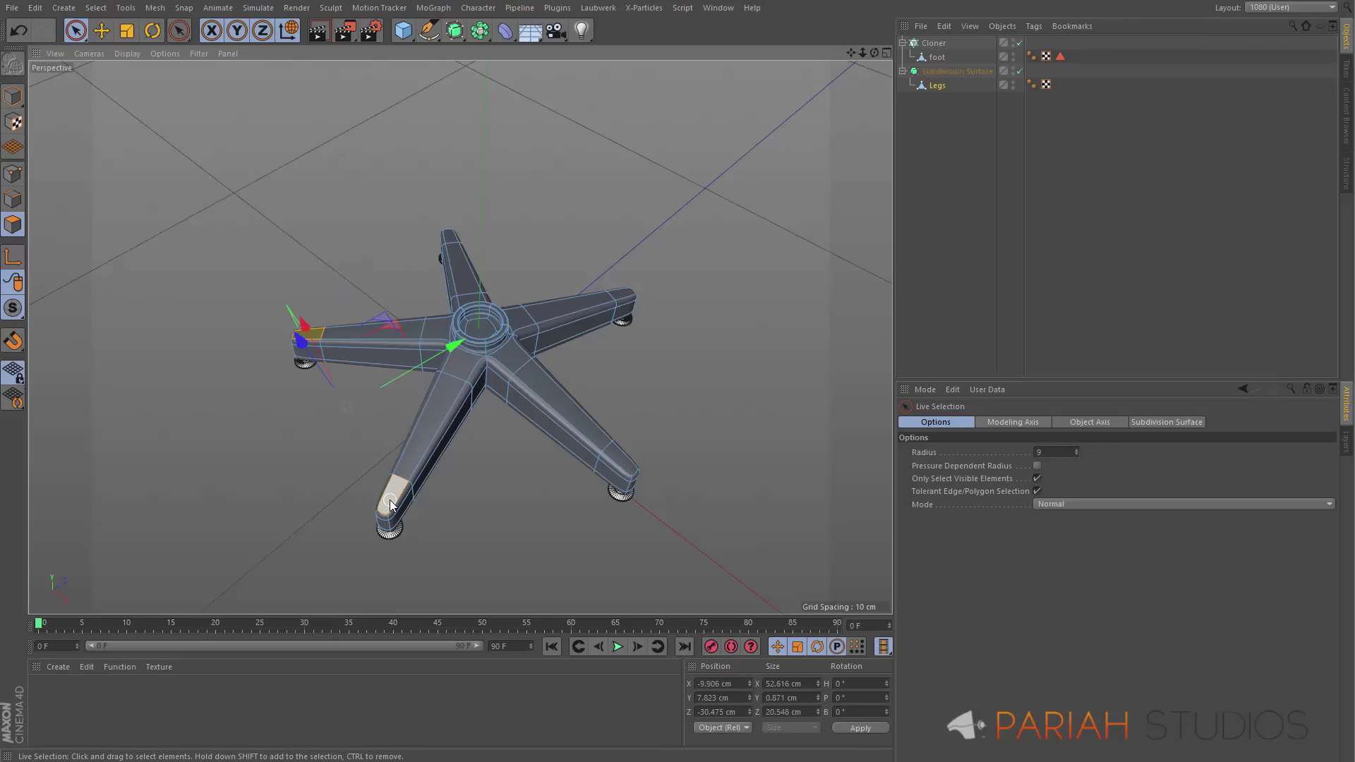
pyautogui.keyDown('shift'); pyautogui.click(618, 463); pyautogui.keyUp('shift')
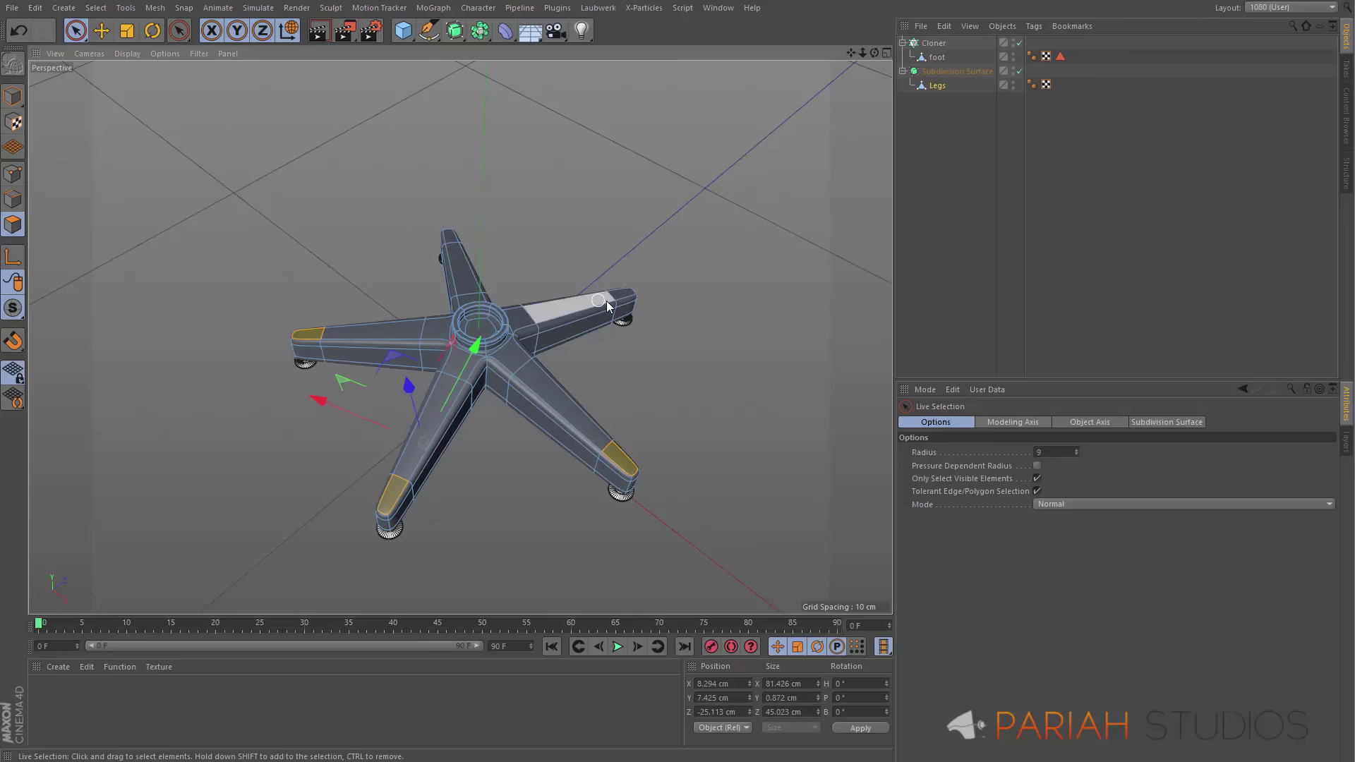
pyautogui.scroll(6, 635, 271)
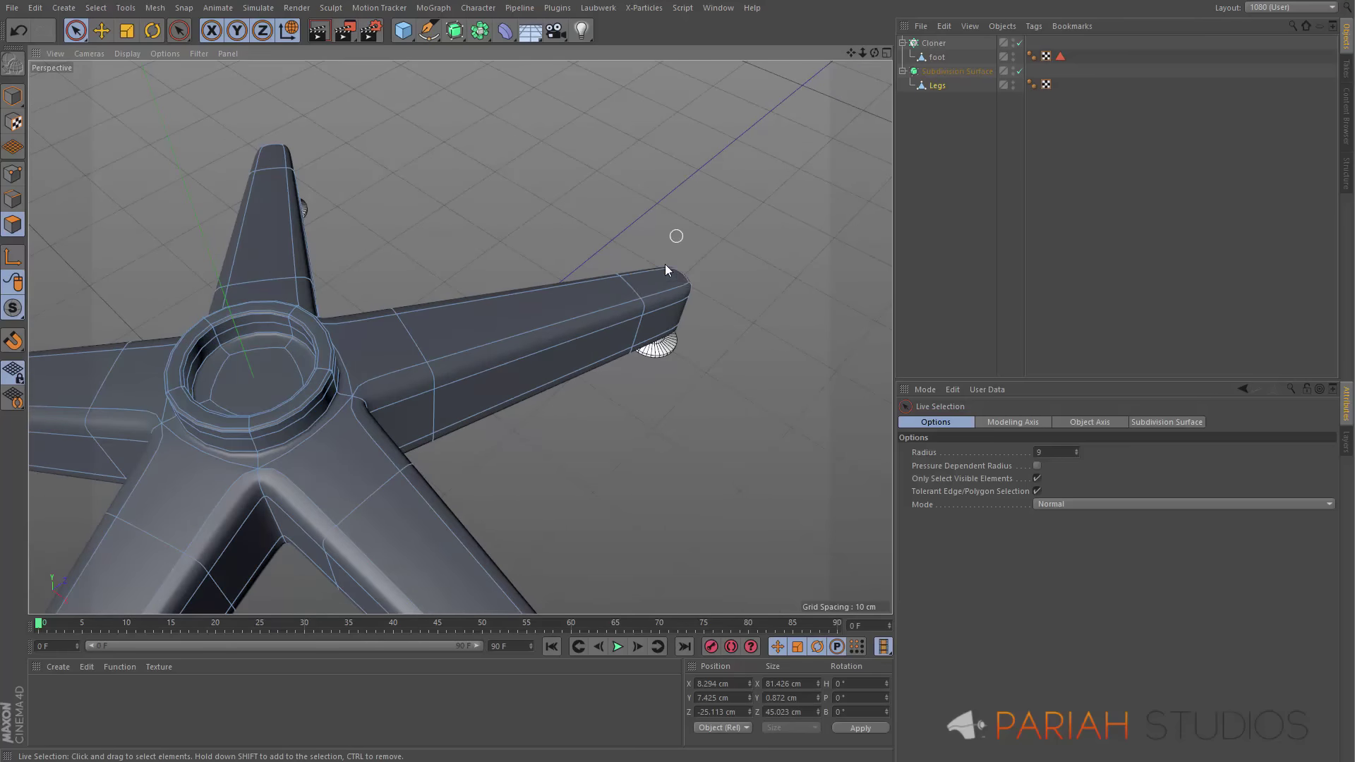
pyautogui.keyDown('shift'); pyautogui.click(664, 274); pyautogui.keyUp('shift')
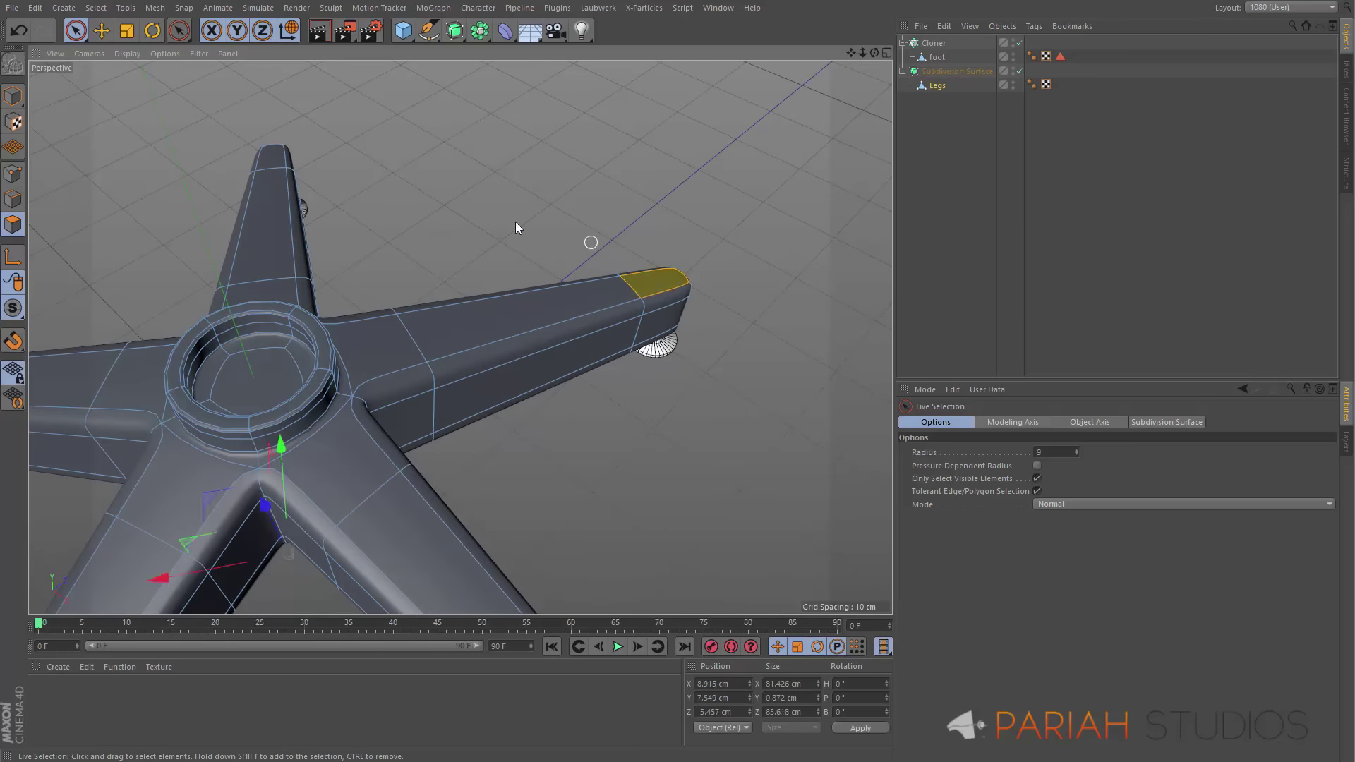
pyautogui.keyDown('shift'); pyautogui.click(274, 164); pyautogui.keyUp('shift')
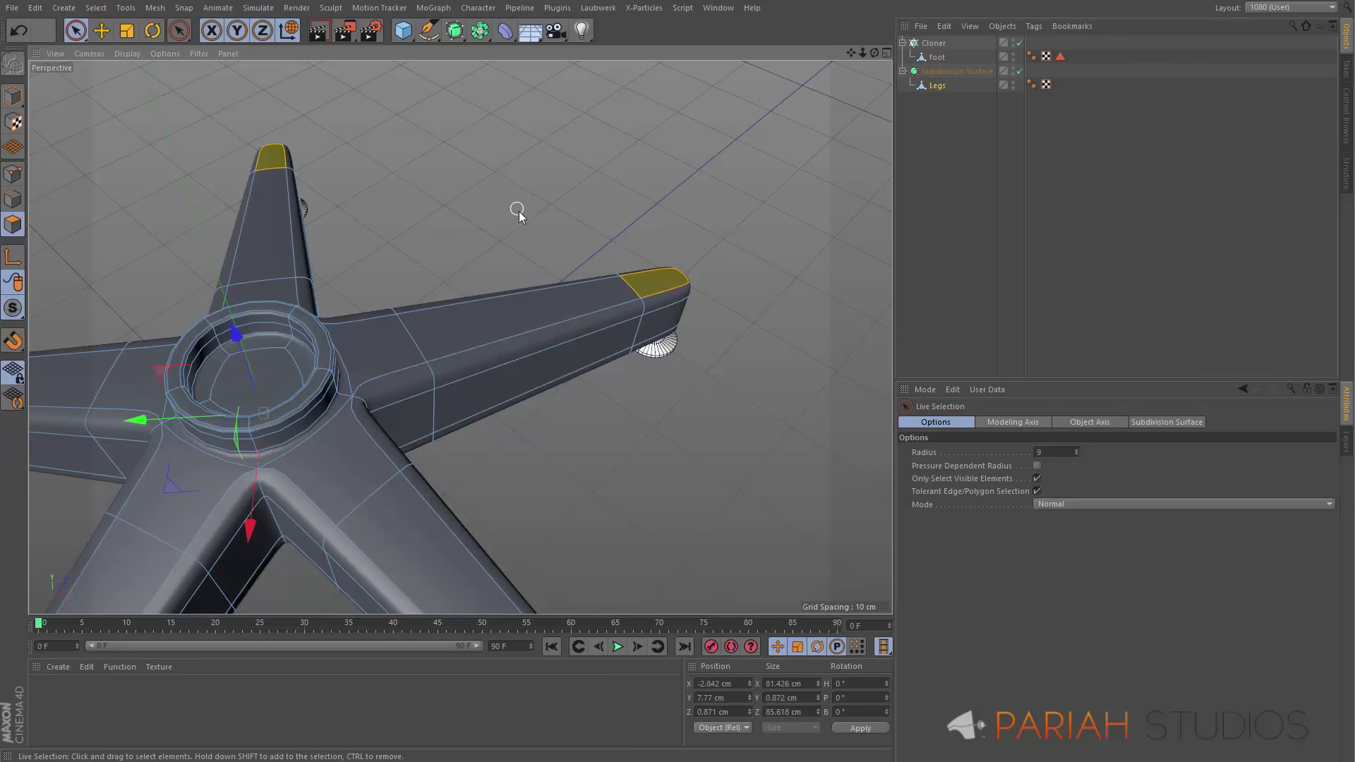
pyautogui.scroll(-6, 515, 212)
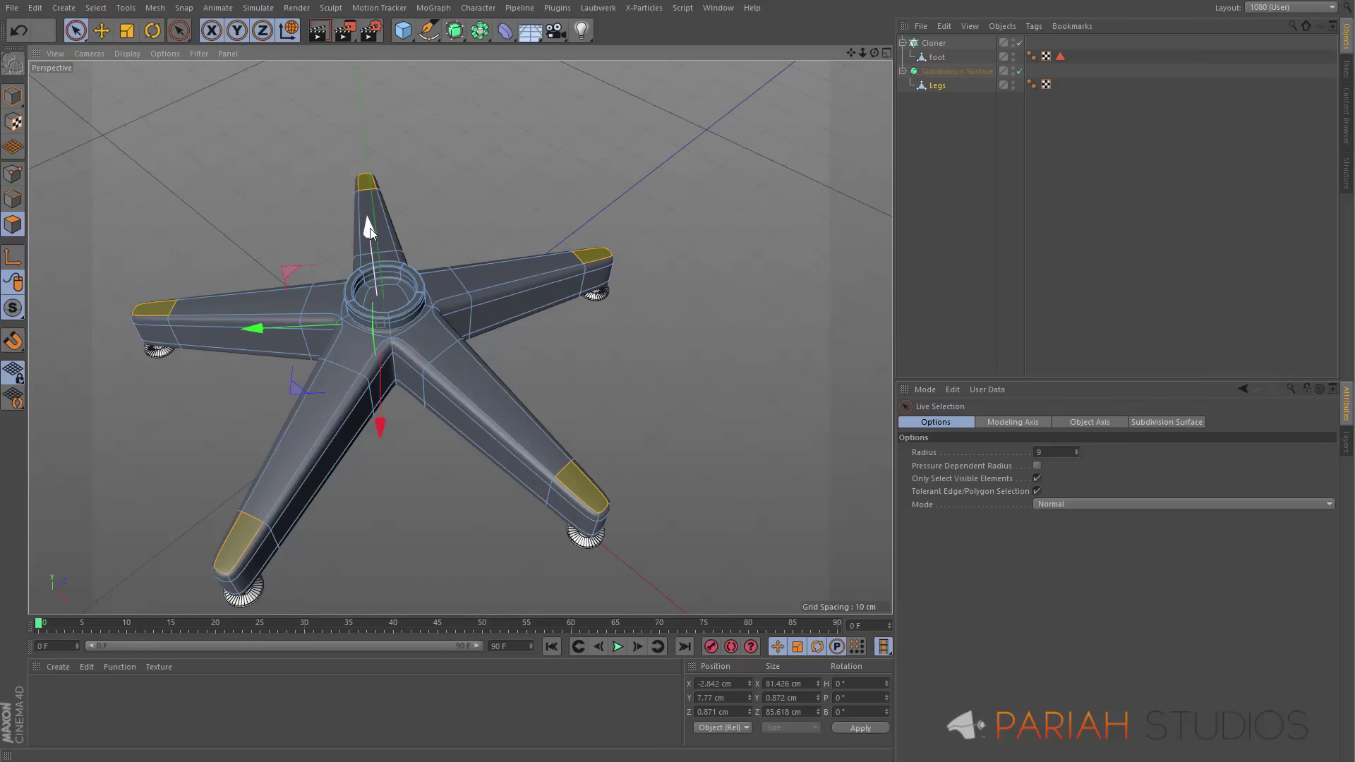
pyautogui.moveTo(369, 230); pyautogui.dragTo(368, 231)
pyautogui.hotkey('ctrl', 'z')
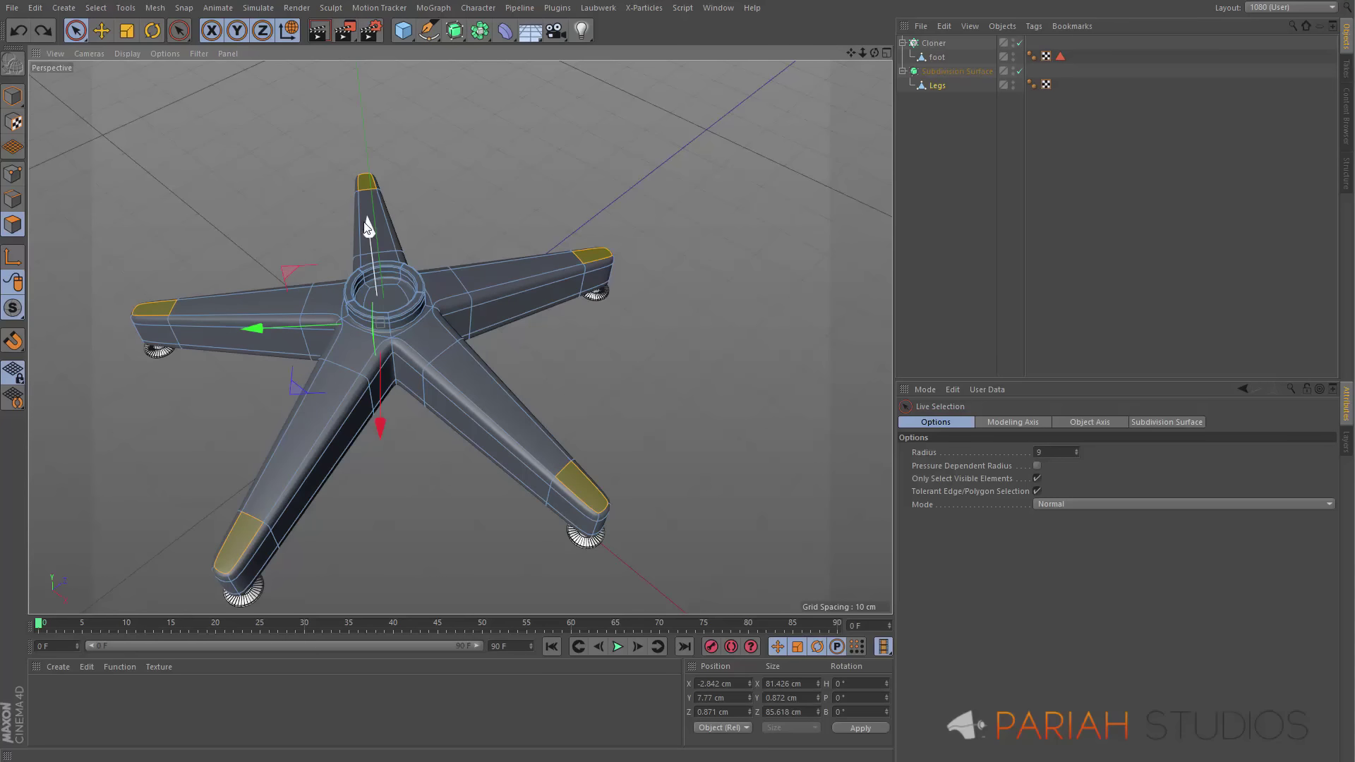
# Extend the selection to the polygons bordering the top end polygons on all five arm tips
pyautogui.keyDown('shift'); pyautogui.click(157, 319); pyautogui.keyUp('shift')
pyautogui.moveTo(367, 180)
pyautogui.keyDown('shift'); pyautogui.mouseDown()
pyautogui.moveTo(385, 171)
pyautogui.moveTo(346, 181)
pyautogui.mouseUp(); pyautogui.keyUp('shift')
pyautogui.keyDown('shift'); pyautogui.moveTo(599, 251); pyautogui.dragTo(604, 249); pyautogui.keyUp('shift')
pyautogui.keyDown('shift'); pyautogui.moveTo(597, 488); pyautogui.dragTo(593, 500); pyautogui.keyUp('shift')
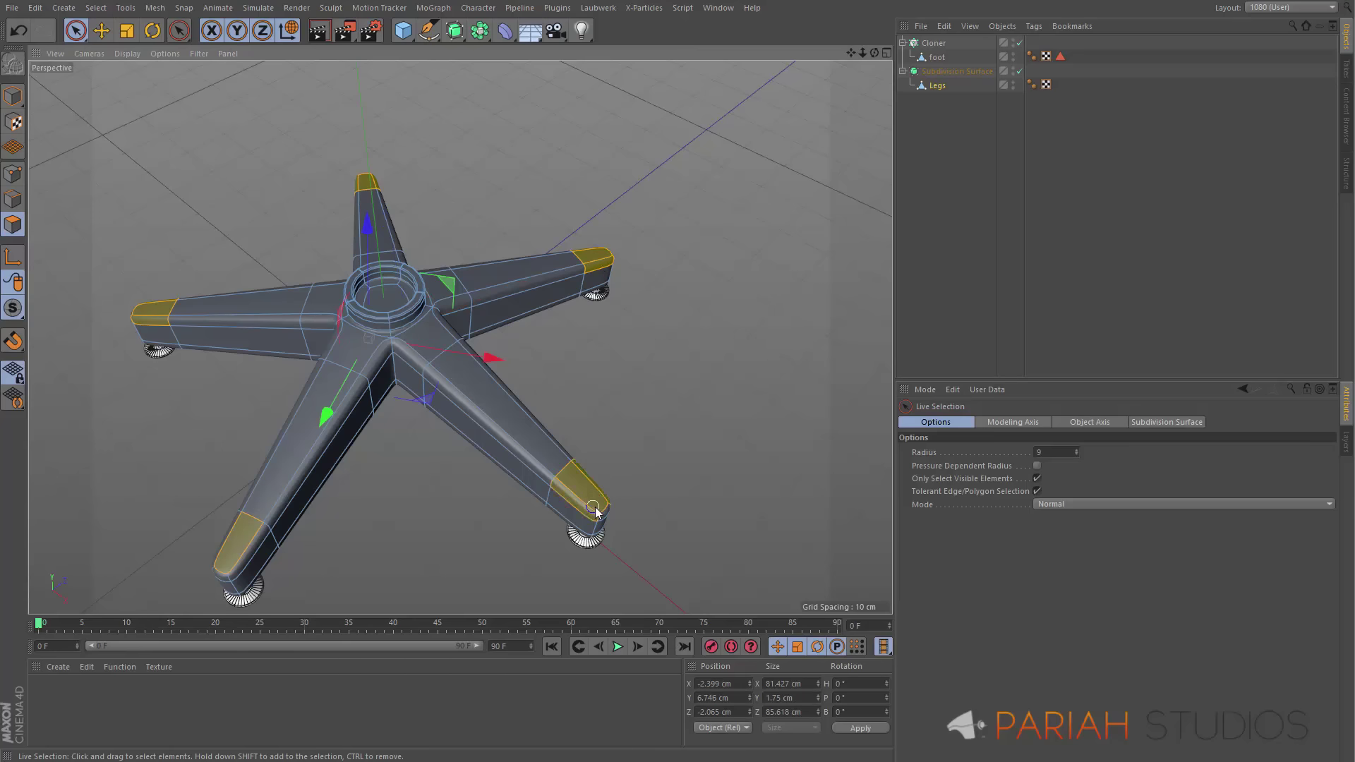
pyautogui.keyDown('shift'); pyautogui.click(593, 503); pyautogui.keyUp('shift')
pyautogui.keyDown('shift'); pyautogui.click(229, 567); pyautogui.keyUp('shift')
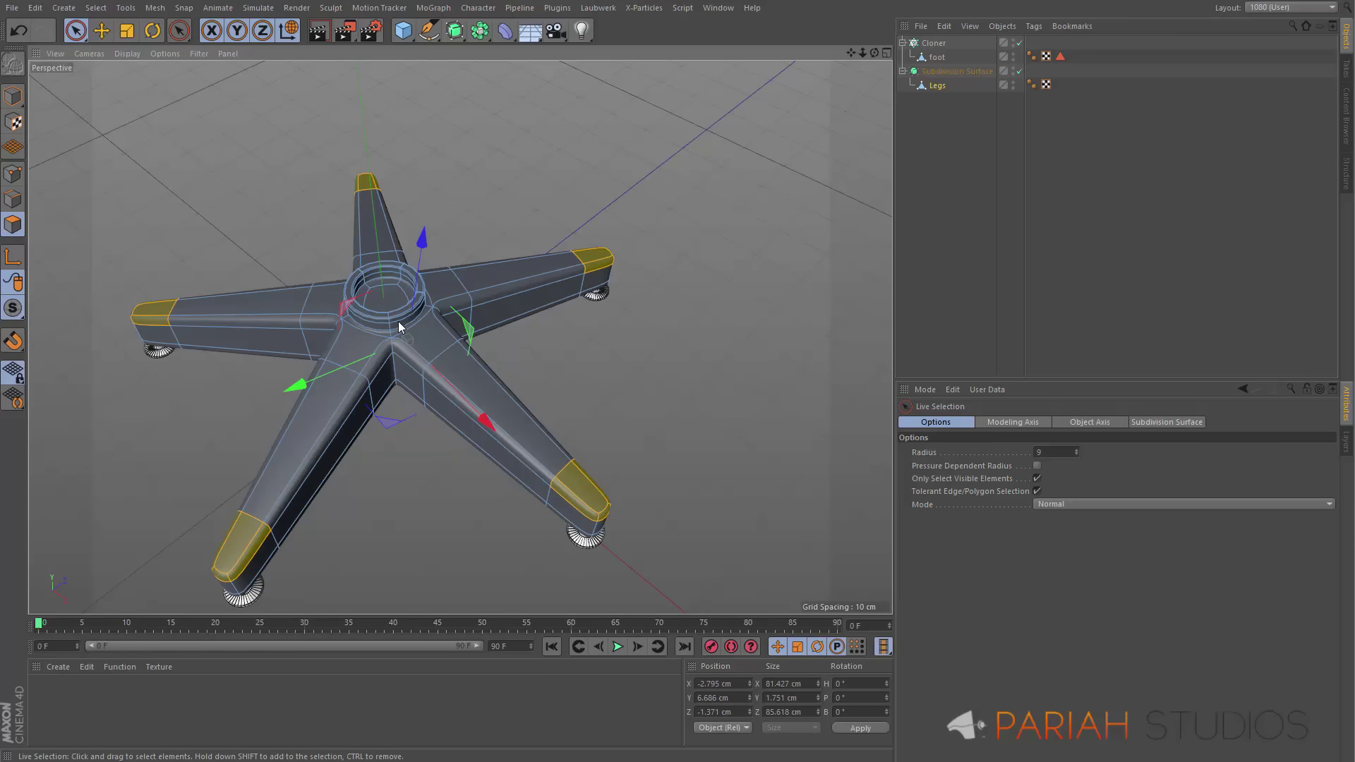
# Lower the selected top polygons at the five arm tips to about Y 5.35 cm
pyautogui.keyDown('alt'); pyautogui.moveTo(399, 327); pyautogui.dragTo(371, 306); pyautogui.keyUp('alt')
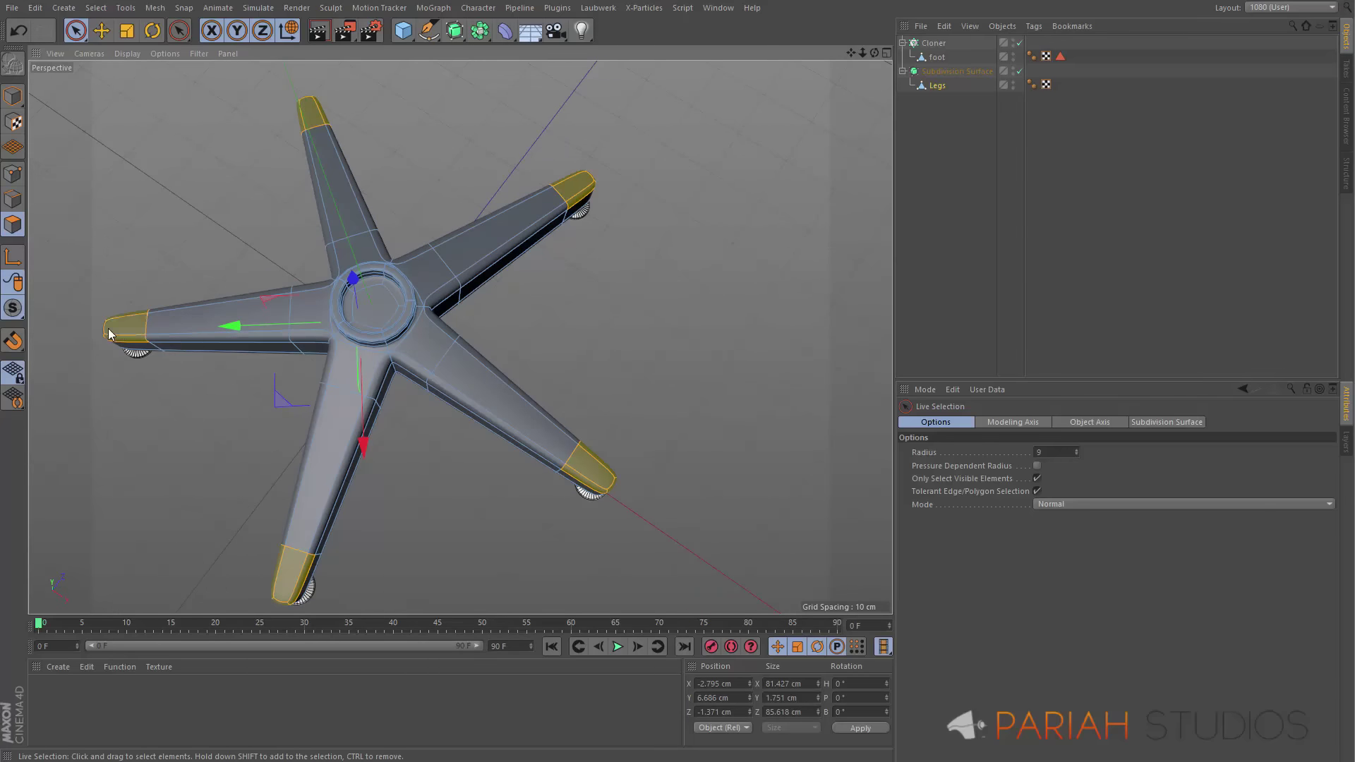
pyautogui.keyDown('alt'); pyautogui.moveTo(103, 378); pyautogui.dragTo(614, 290); pyautogui.keyUp('alt')
pyautogui.moveTo(375, 160); pyautogui.dragTo(375, 168)
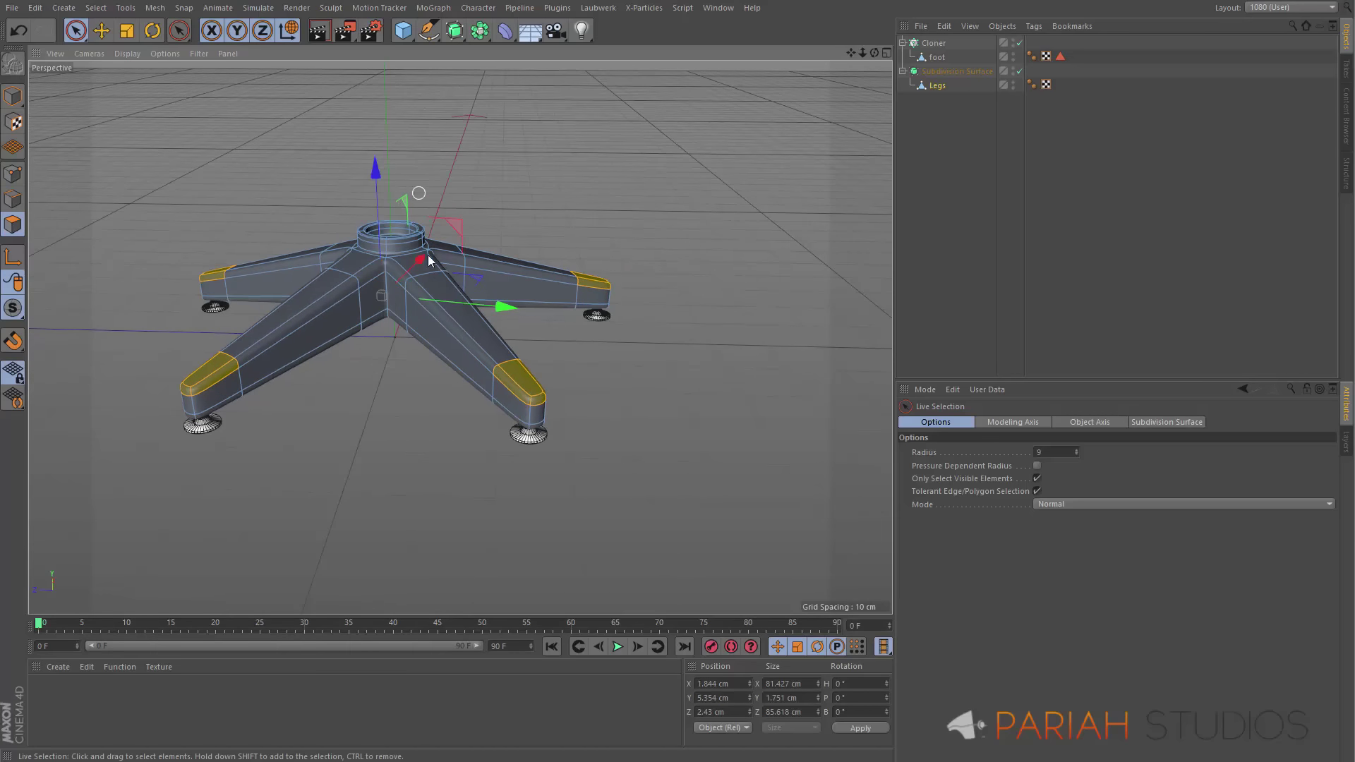
pyautogui.keyDown('alt'); pyautogui.moveTo(430, 271); pyautogui.dragTo(393, 294); pyautogui.keyUp('alt')
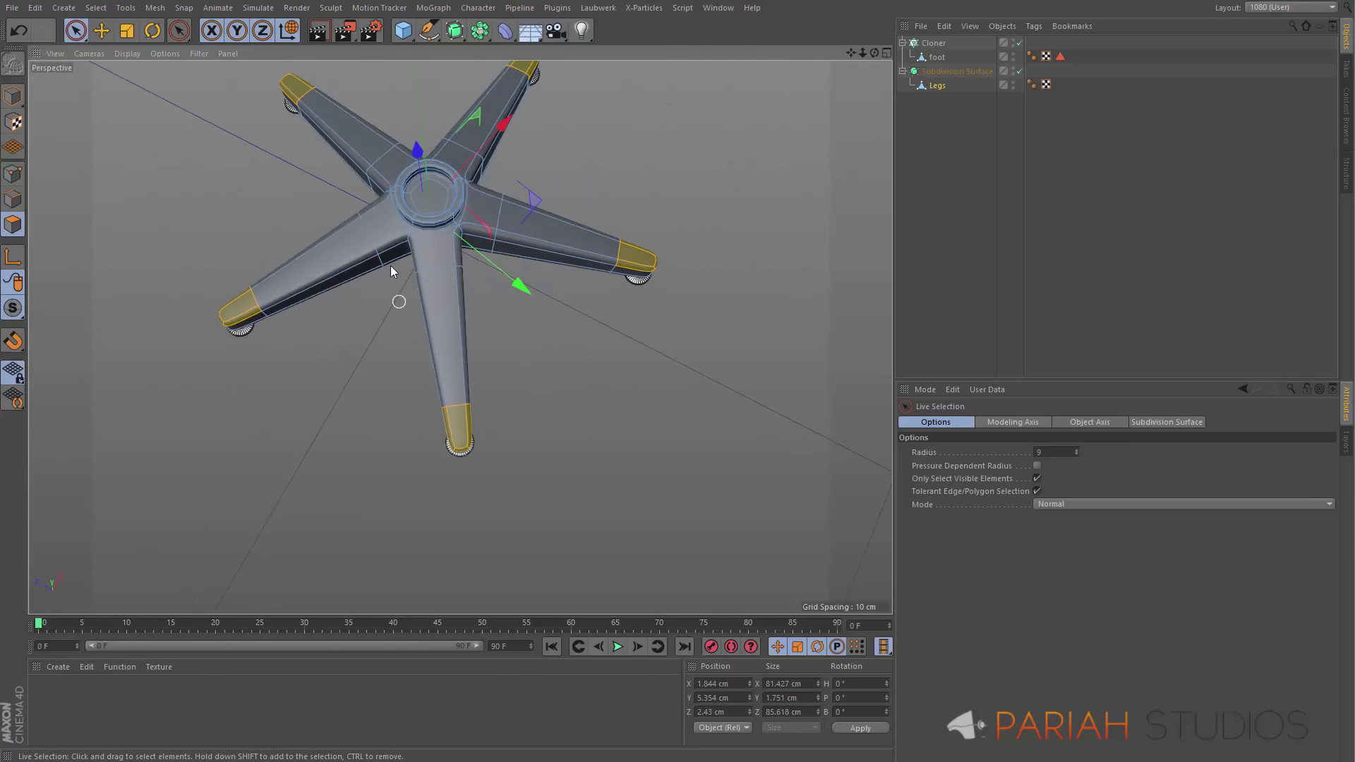
# Switch the Legs object to edge editing and select the crosswise top edges and corner edges near the hub on two neighbouring arms
pyautogui.click(20, 197)
pyautogui.click(351, 357)
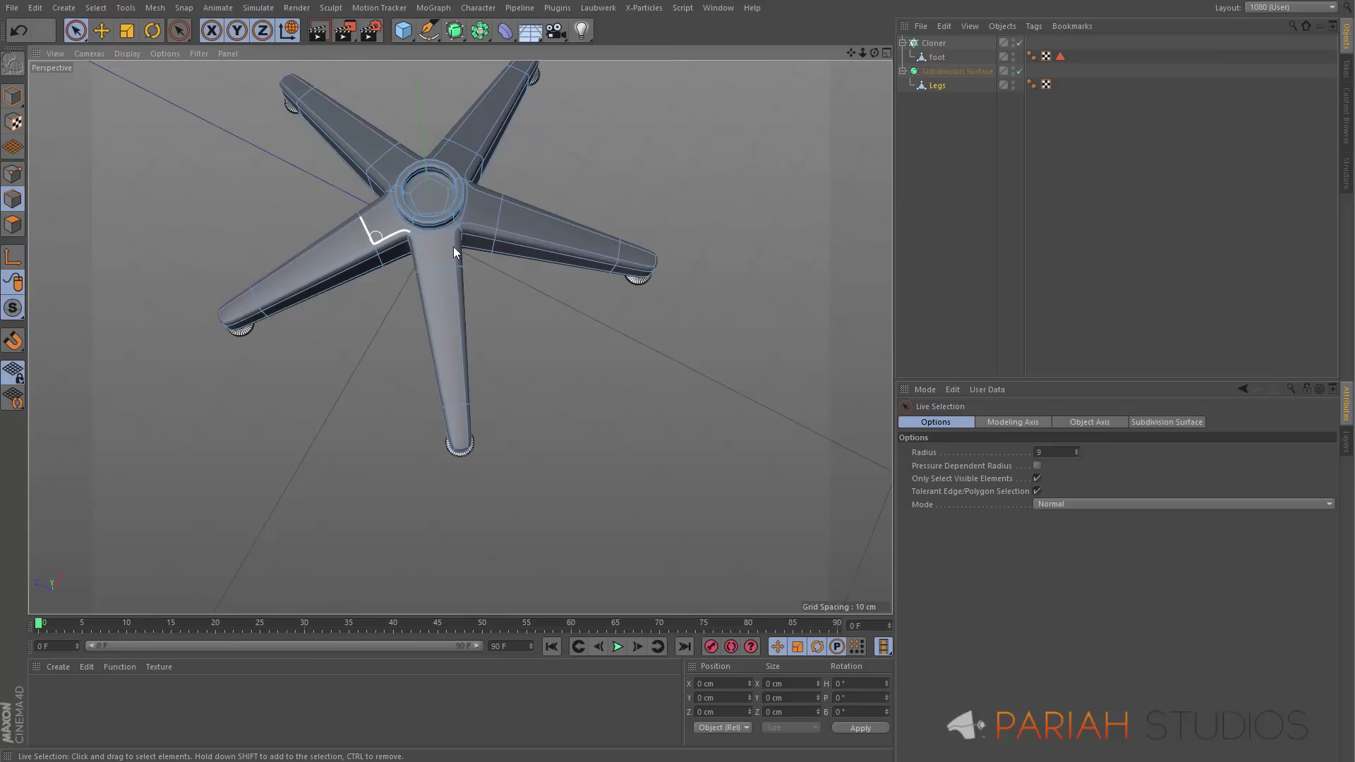
pyautogui.keyDown('alt'); pyautogui.moveTo(453, 247); pyautogui.dragTo(423, 257); pyautogui.keyUp('alt')
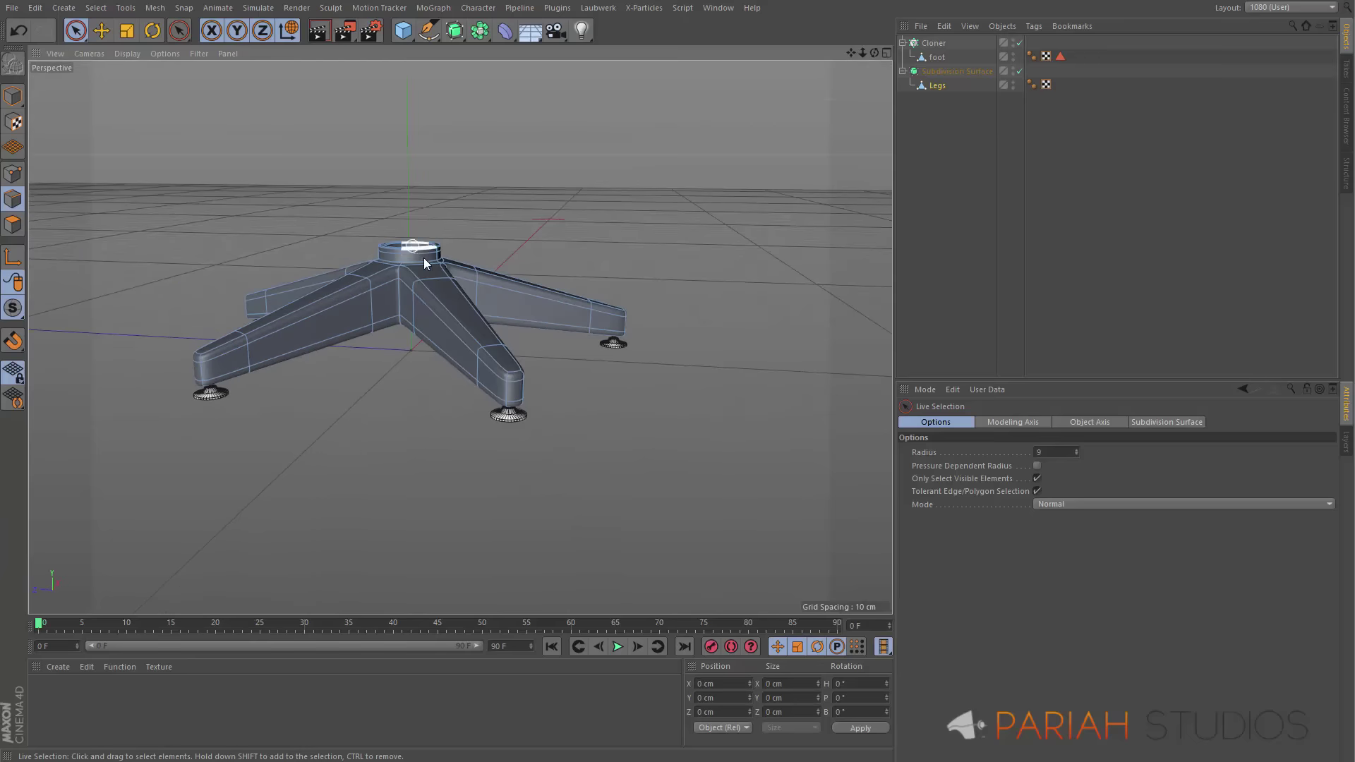
pyautogui.keyDown('alt'); pyautogui.moveTo(423, 257); pyautogui.dragTo(527, 315, button='middle'); pyautogui.keyUp('alt')
pyautogui.keyDown('alt'); pyautogui.moveTo(447, 321); pyautogui.dragTo(469, 295, button='right'); pyautogui.keyUp('alt')
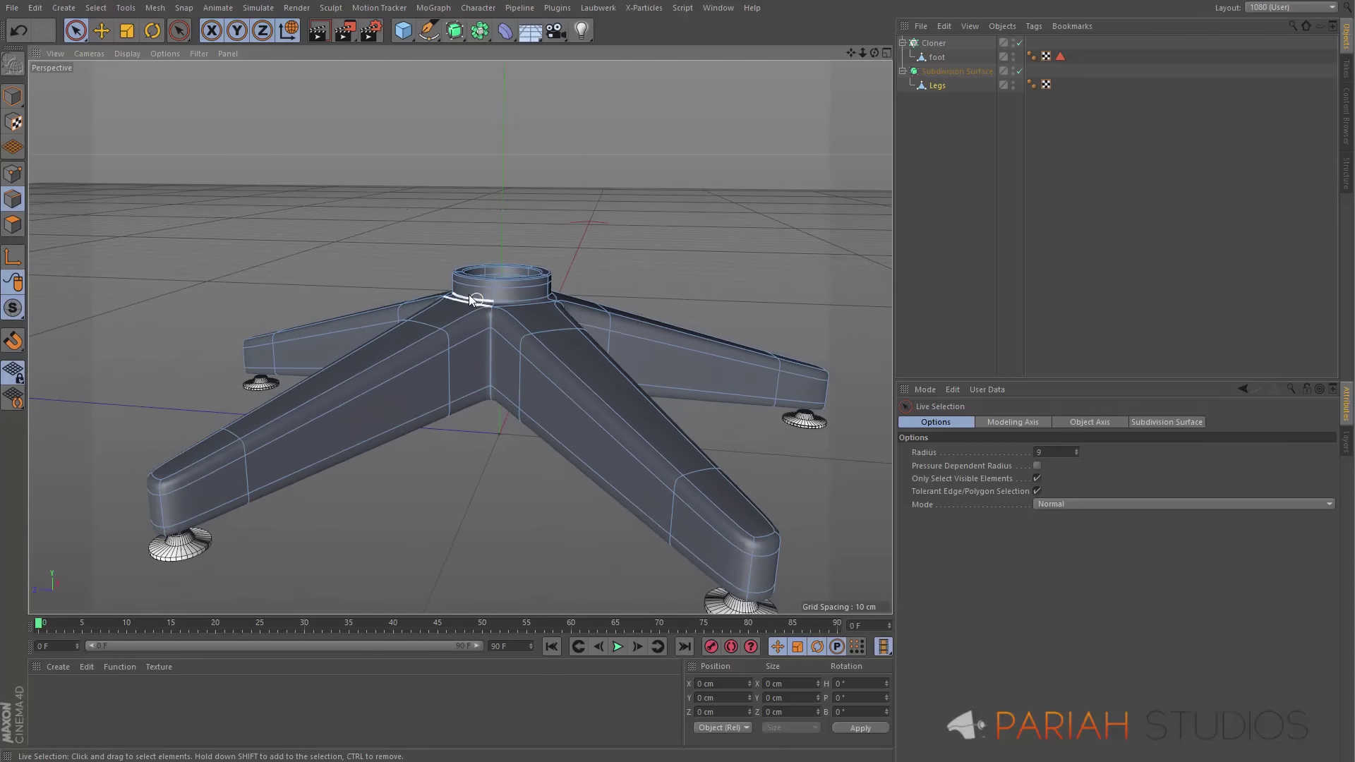
pyautogui.click(554, 330)
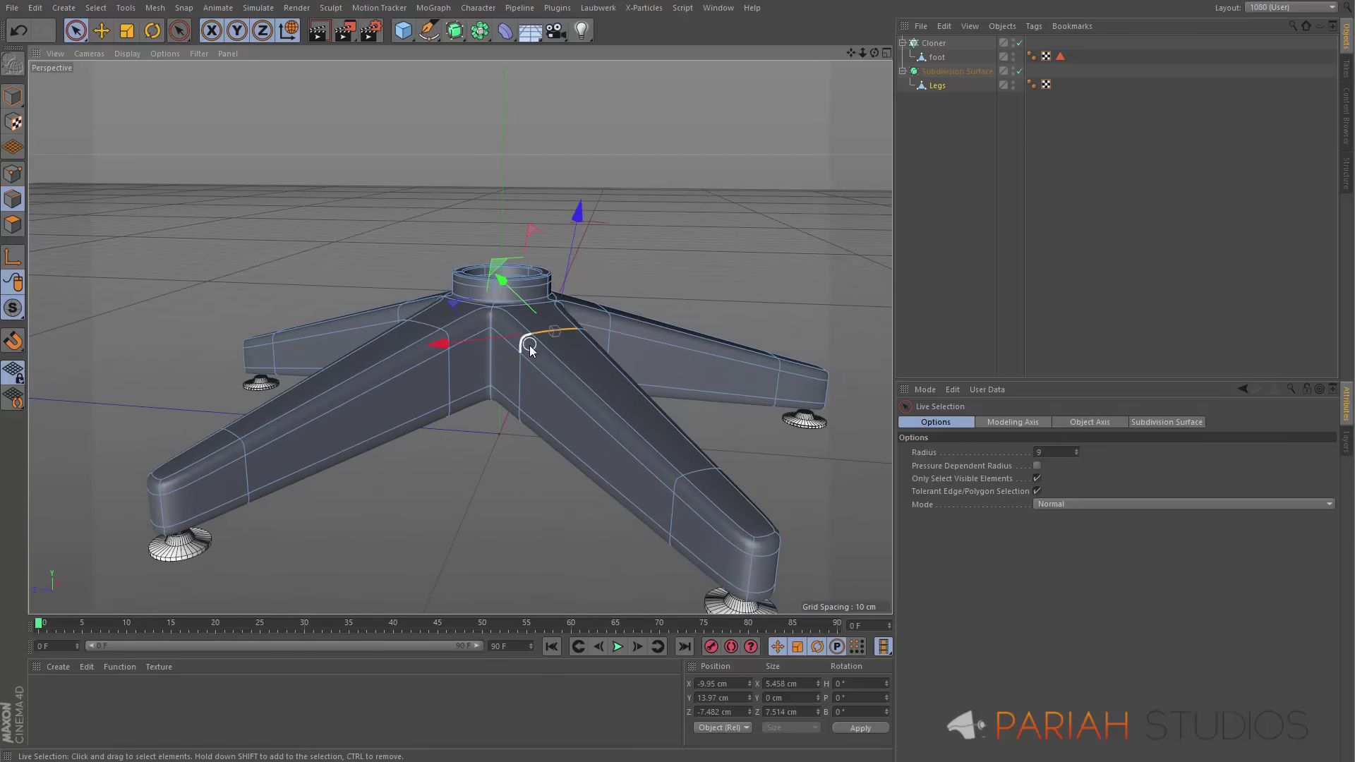
pyautogui.keyDown('shift'); pyautogui.click(522, 341); pyautogui.keyUp('shift')
pyautogui.keyDown('shift'); pyautogui.click(449, 338); pyautogui.keyUp('shift')
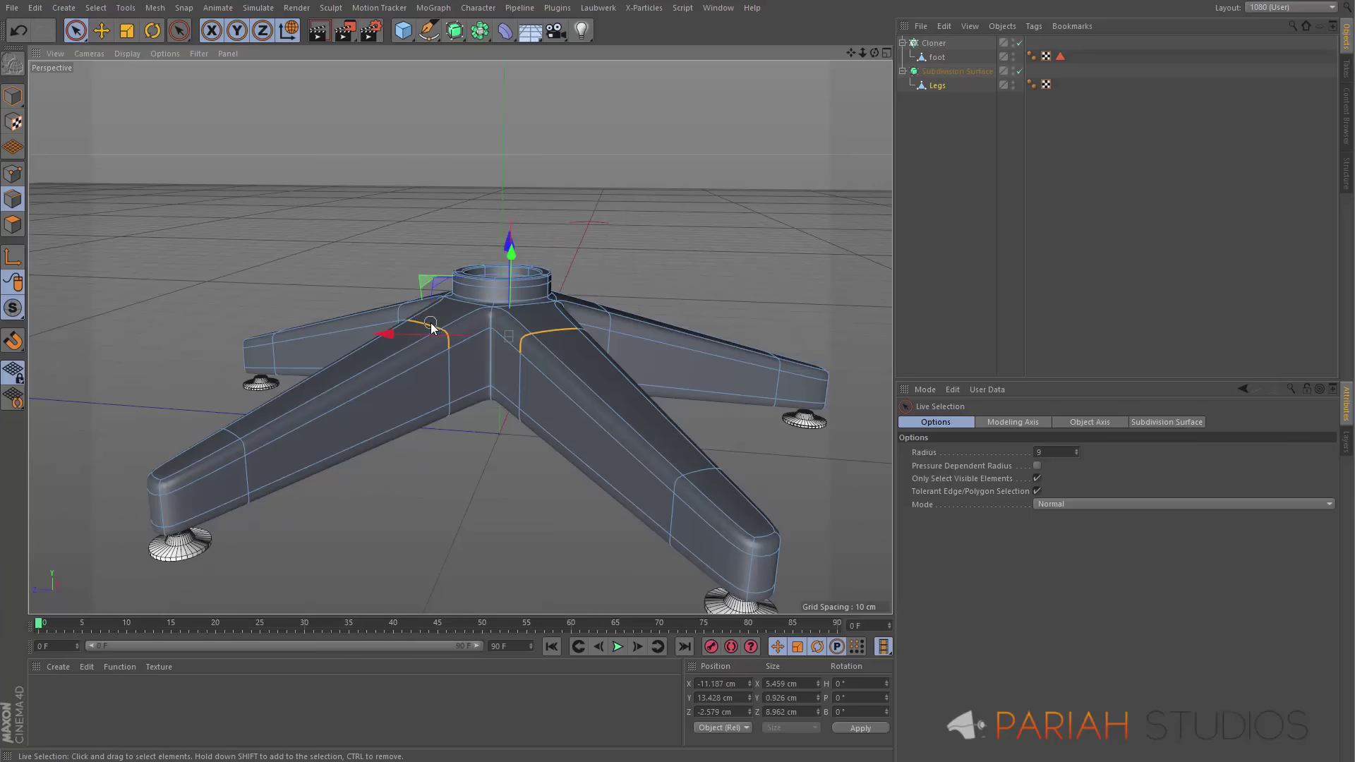
pyautogui.keyDown('shift'); pyautogui.click(426, 326); pyautogui.keyUp('shift')
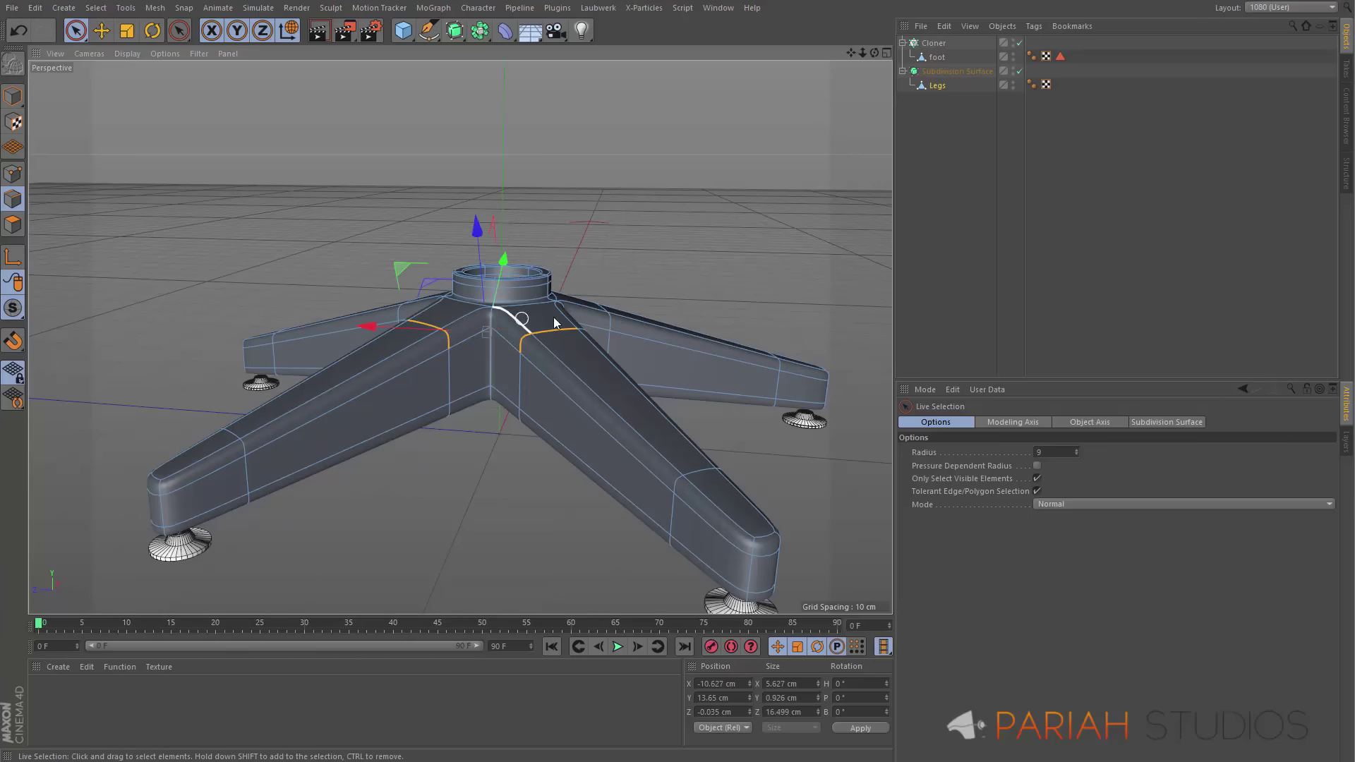
# Extend the edge selection to the matching crosswise edges near the hub on the third and fourth arms
pyautogui.keyDown('alt'); pyautogui.moveTo(554, 323); pyautogui.dragTo(581, 357); pyautogui.keyUp('alt')
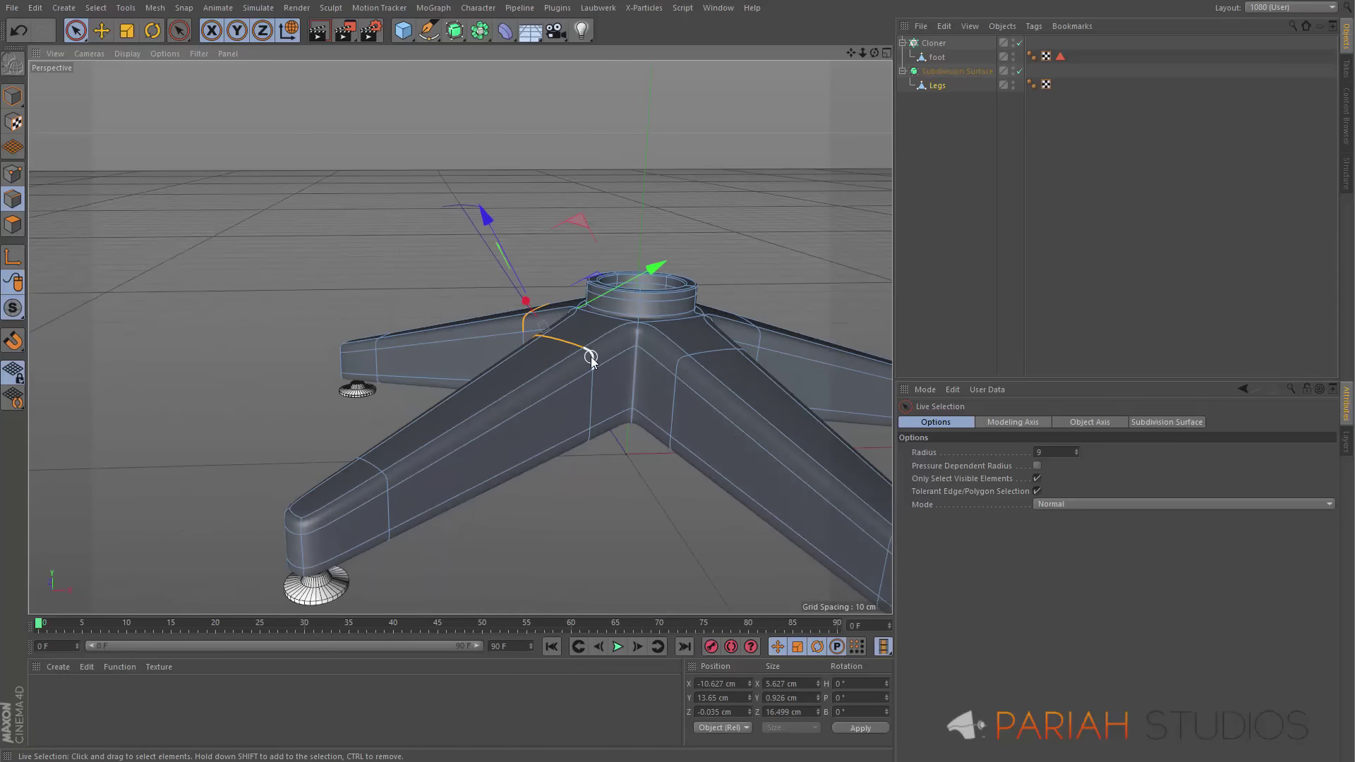
pyautogui.keyDown('shift'); pyautogui.click(590, 359); pyautogui.keyUp('shift')
pyautogui.keyDown('shift'); pyautogui.click(683, 364); pyautogui.keyUp('shift')
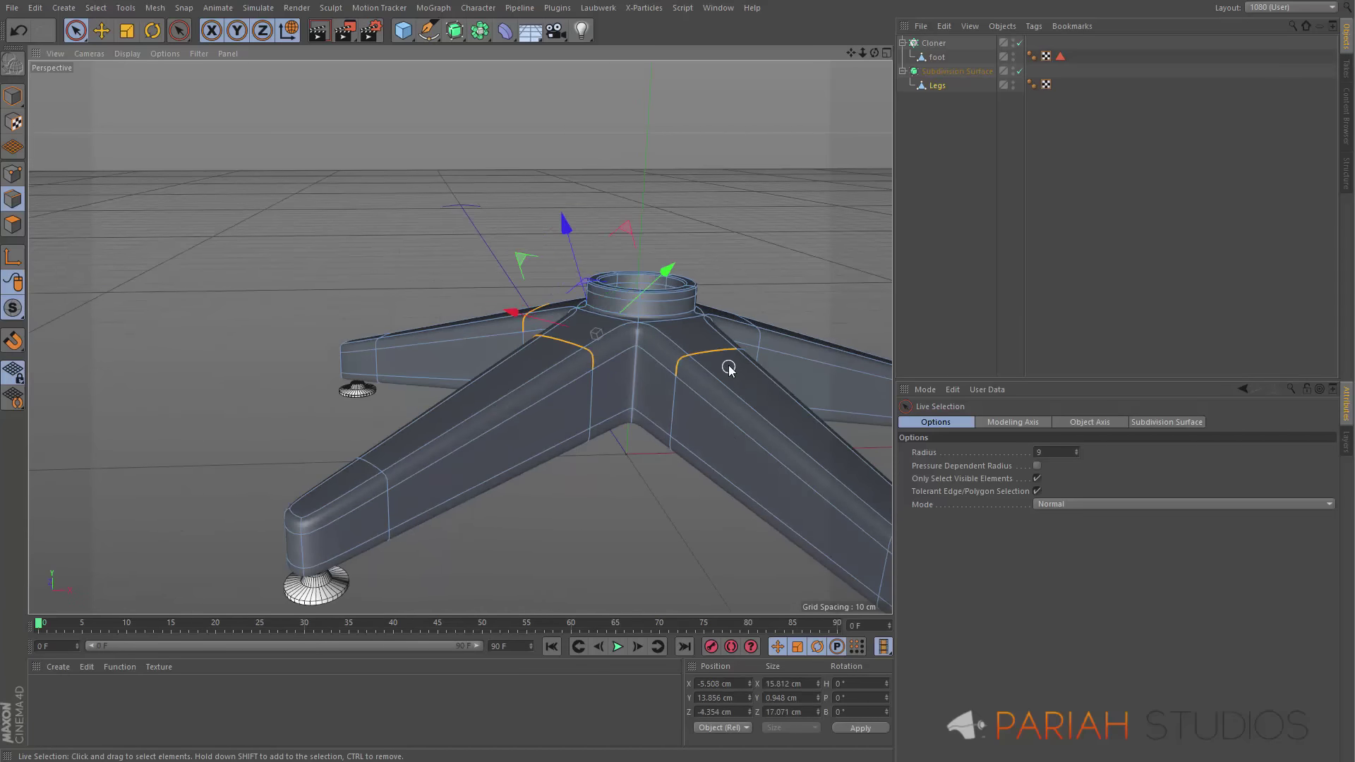
pyautogui.keyDown('alt'); pyautogui.moveTo(729, 368); pyautogui.dragTo(583, 327); pyautogui.keyUp('alt')
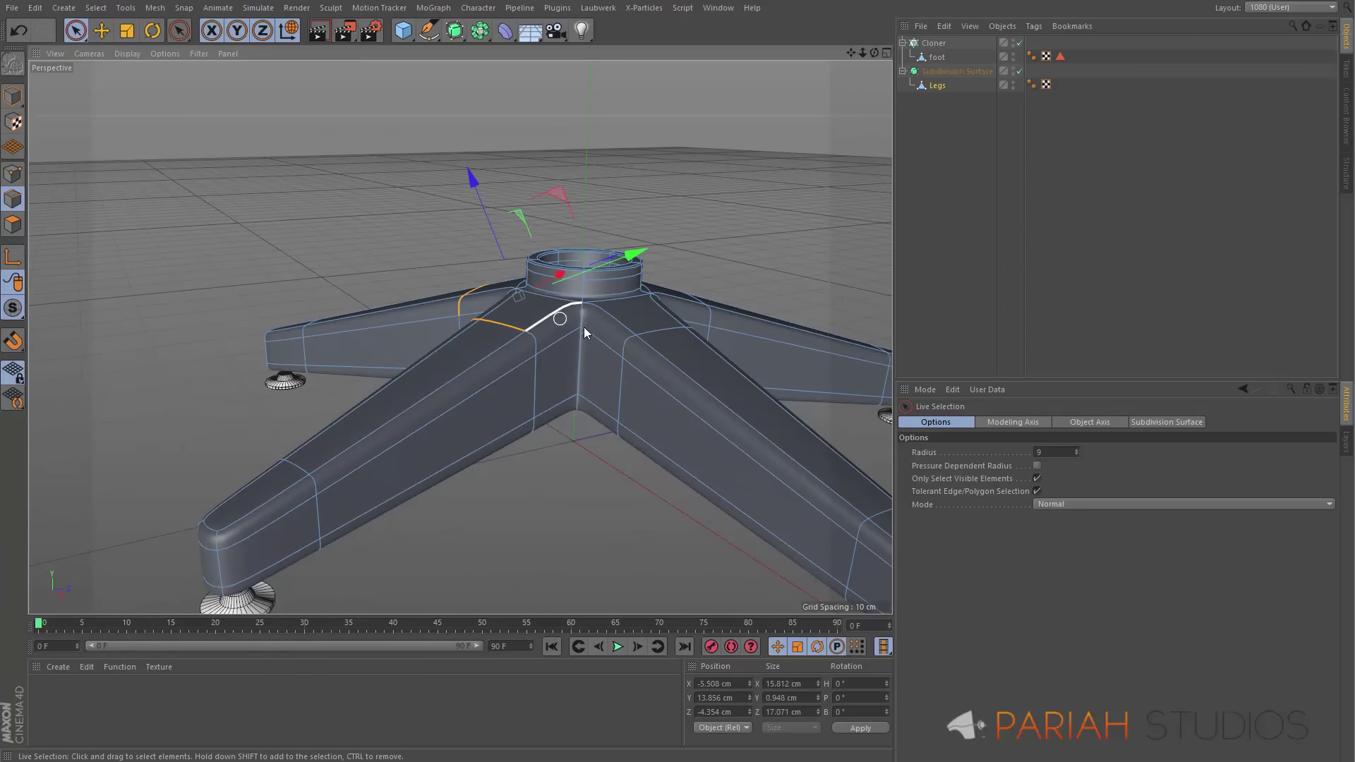
pyautogui.keyDown('shift'); pyautogui.click(533, 342); pyautogui.keyUp('shift')
pyautogui.keyDown('shift'); pyautogui.click(642, 339); pyautogui.keyUp('shift')
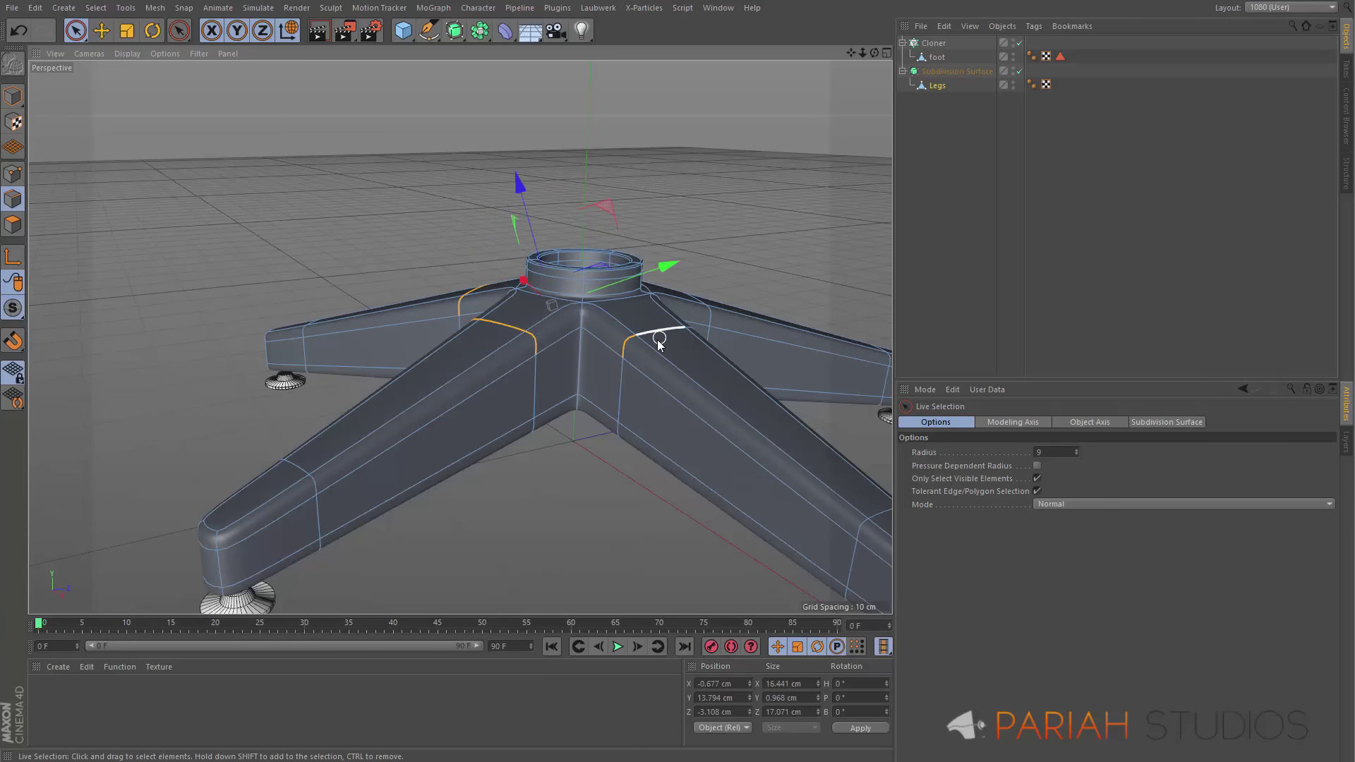
# Add the matching edges on the fifth arm and the missing corner edges so the selection covers all five arms
pyautogui.keyDown('alt'); pyautogui.moveTo(661, 358); pyautogui.dragTo(484, 287); pyautogui.keyUp('alt')
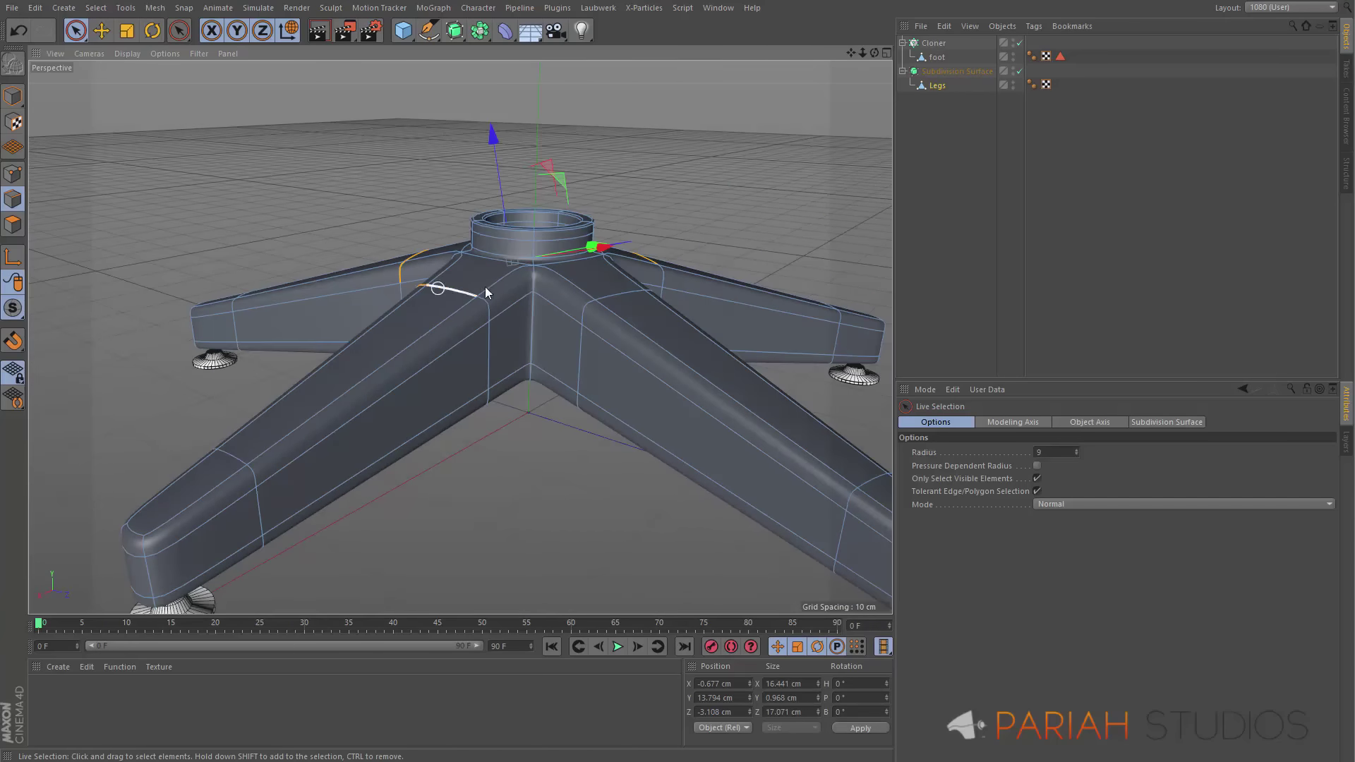
pyautogui.keyDown('shift'); pyautogui.click(493, 308); pyautogui.keyUp('shift')
pyautogui.keyDown('shift'); pyautogui.click(589, 308); pyautogui.keyUp('shift')
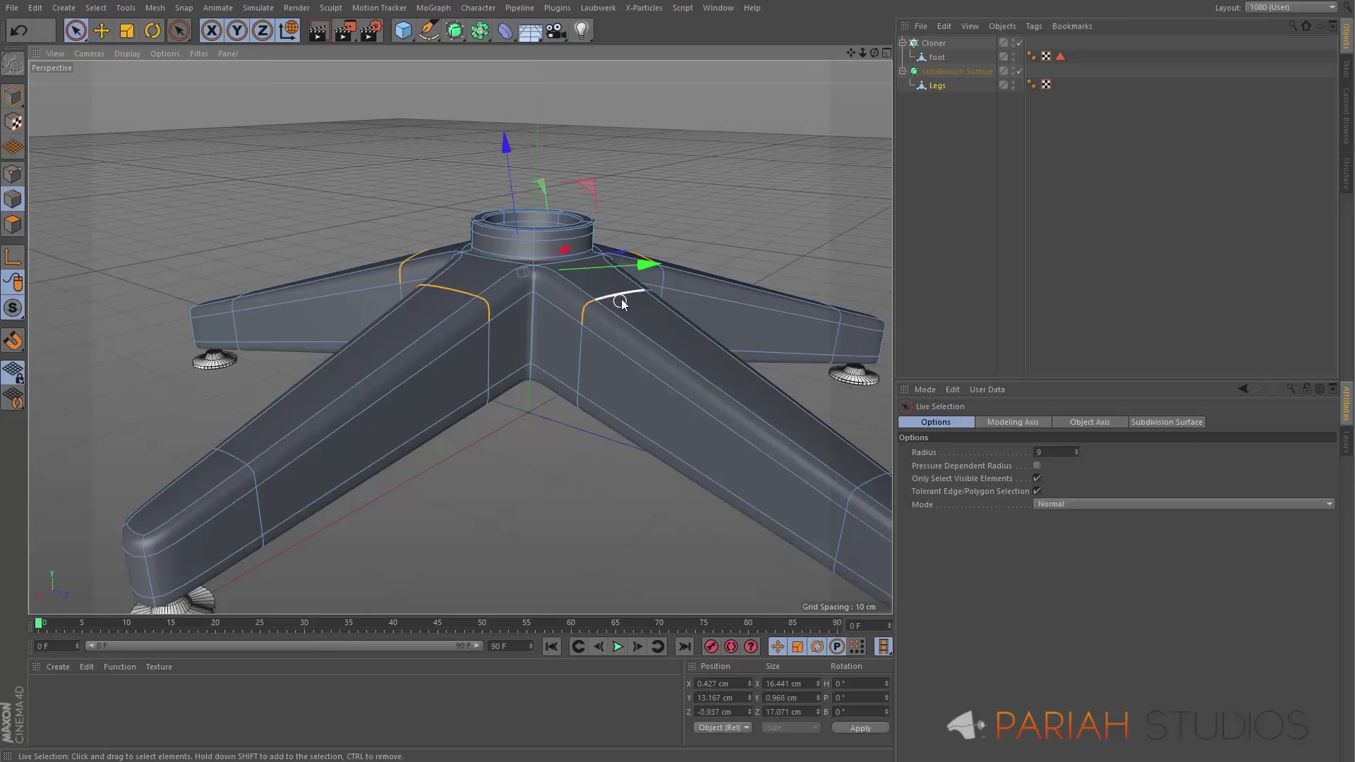
pyautogui.keyDown('shift'); pyautogui.click(619, 303); pyautogui.keyUp('shift')
pyautogui.moveTo(635, 317)
pyautogui.keyDown('alt'); pyautogui.mouseDown()
pyautogui.moveTo(488, 325)
pyautogui.moveTo(632, 297)
pyautogui.mouseUp(); pyautogui.keyUp('alt')
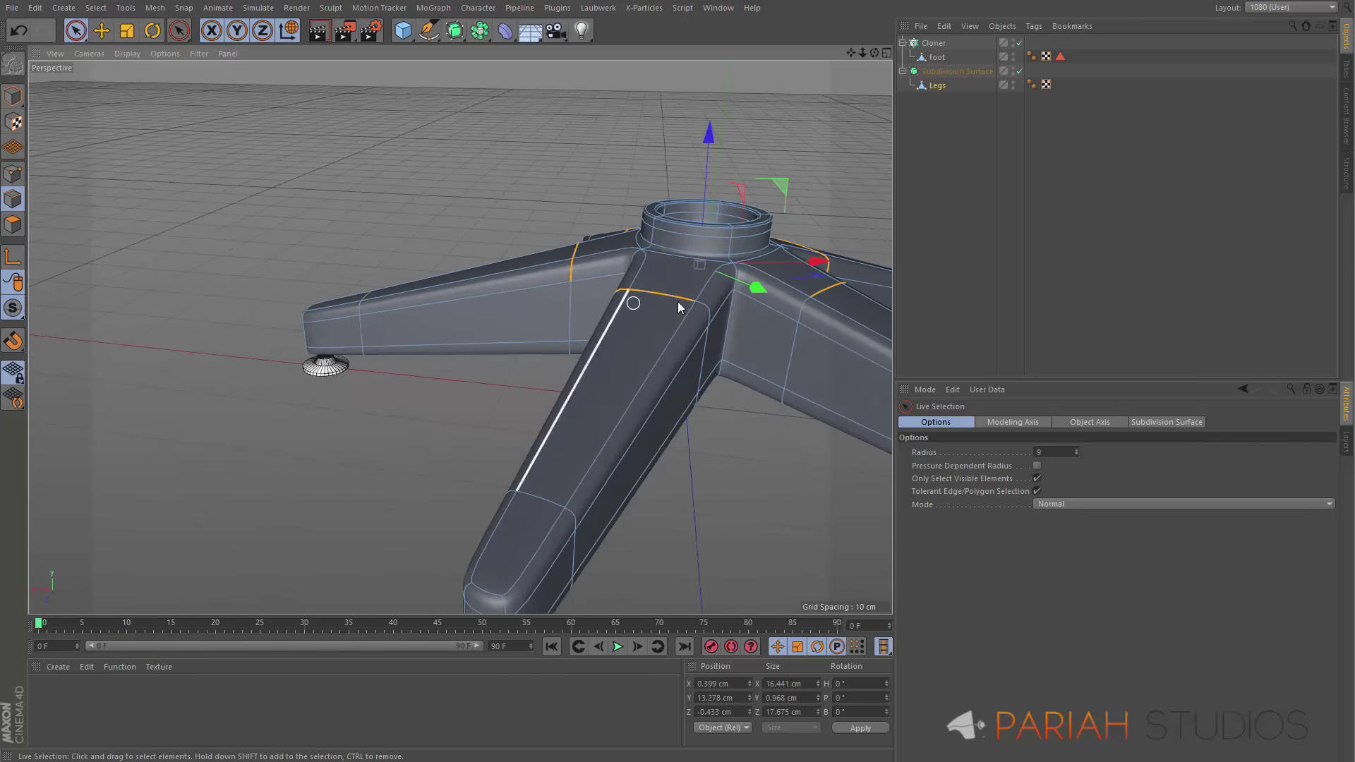
pyautogui.keyDown('shift'); pyautogui.click(714, 313); pyautogui.keyUp('shift')
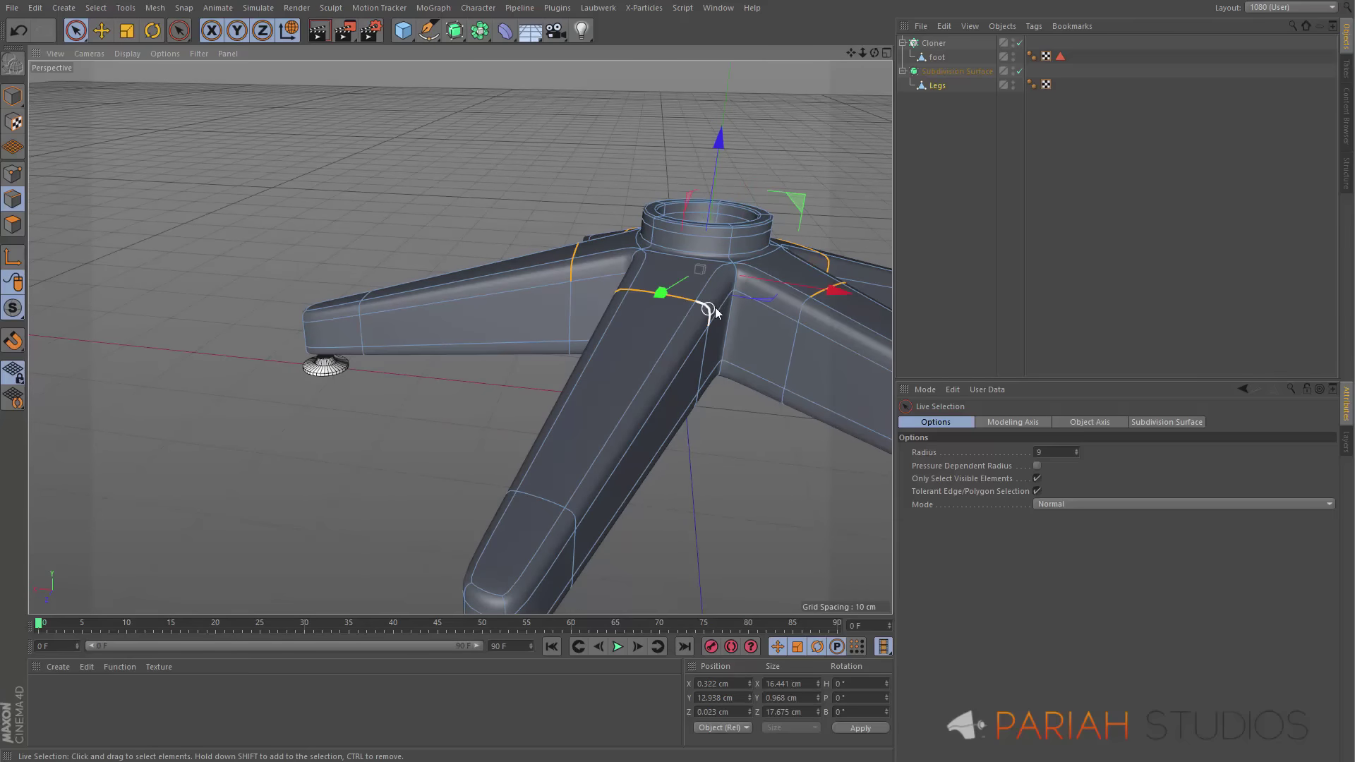
pyautogui.keyDown('shift'); pyautogui.click(804, 312); pyautogui.keyUp('shift')
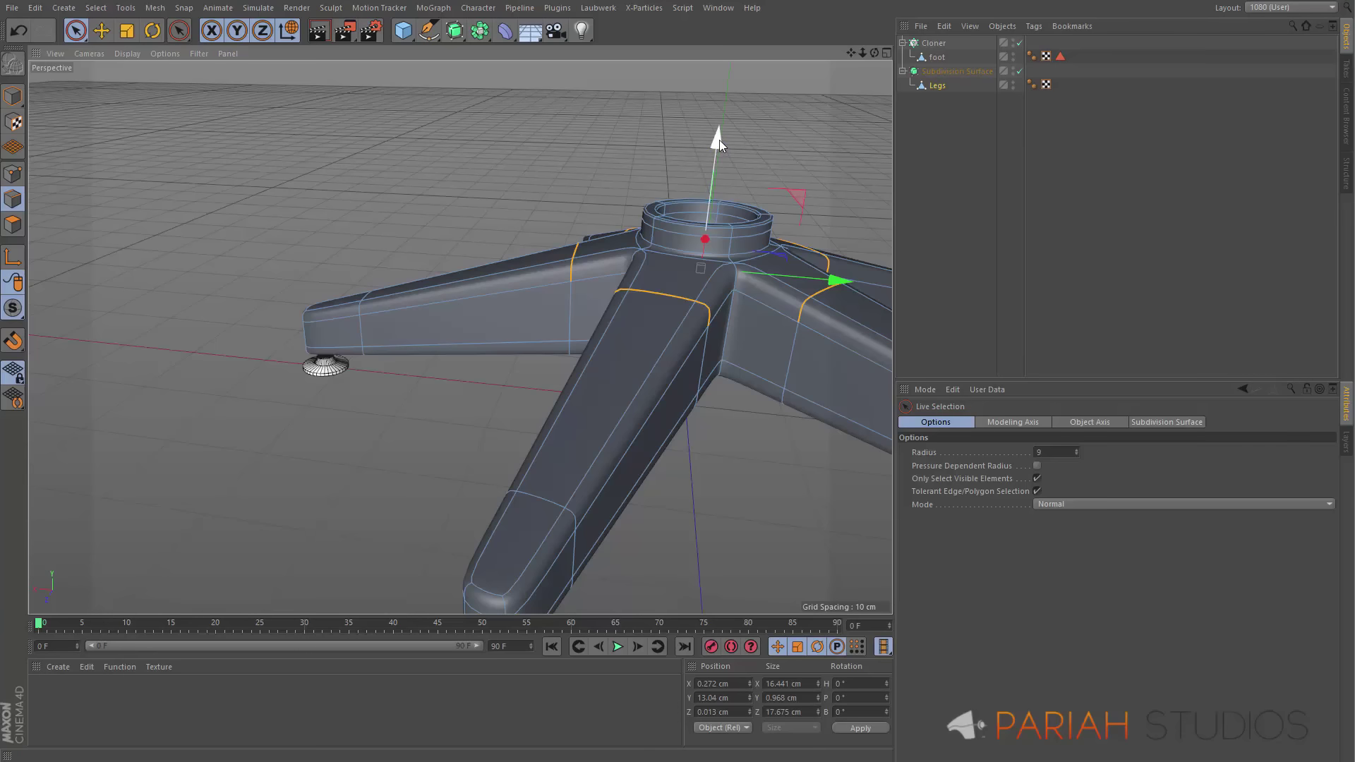
# Lower the selected crosswise edges of the five arms to about Y 11.52 cm and clear the edge selection
pyautogui.moveTo(715, 142); pyautogui.dragTo(714, 157)
pyautogui.keyDown('alt'); pyautogui.moveTo(682, 254); pyautogui.dragTo(732, 228); pyautogui.keyUp('alt')
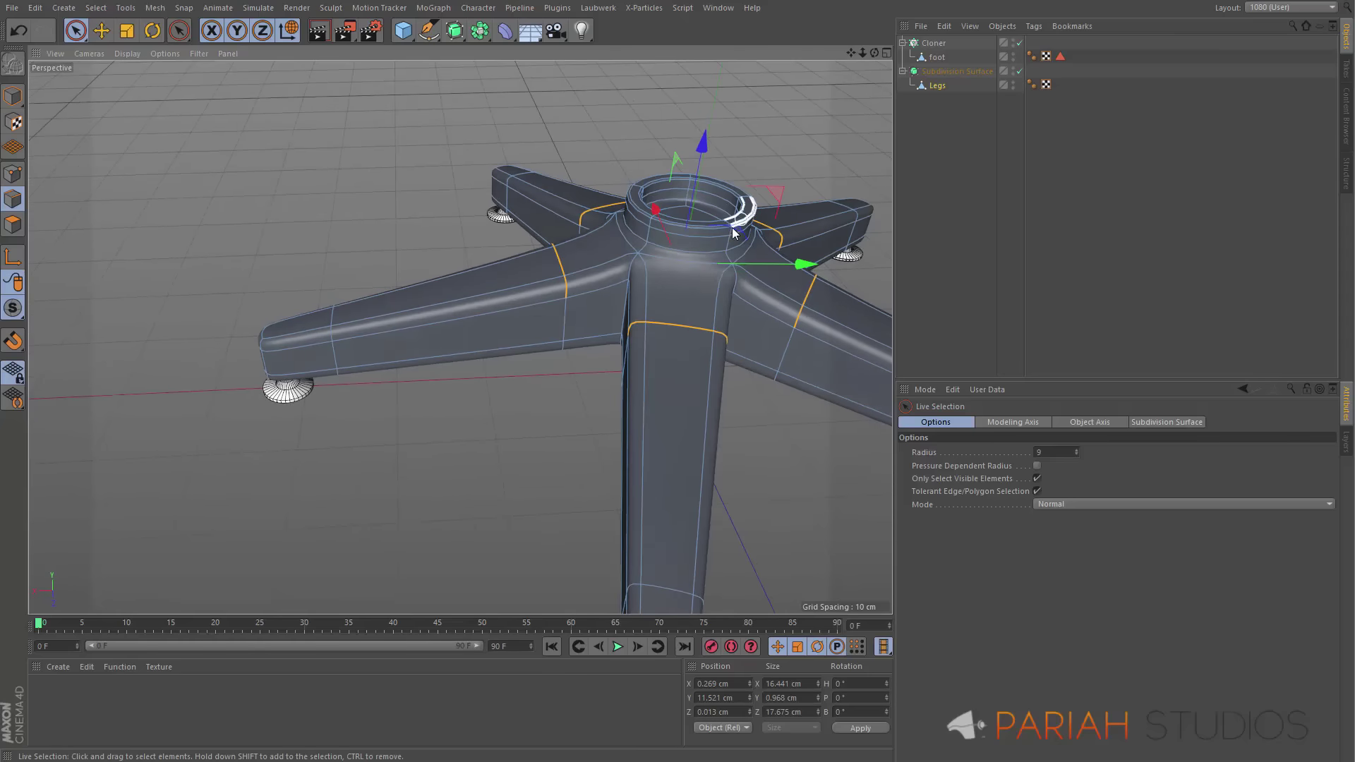
pyautogui.keyDown('alt'); pyautogui.moveTo(711, 281); pyautogui.dragTo(615, 305, button='right'); pyautogui.keyUp('alt')
pyautogui.click(592, 392)
pyautogui.keyDown('alt'); pyautogui.moveTo(655, 255); pyautogui.dragTo(453, 275, button='middle'); pyautogui.keyUp('alt')
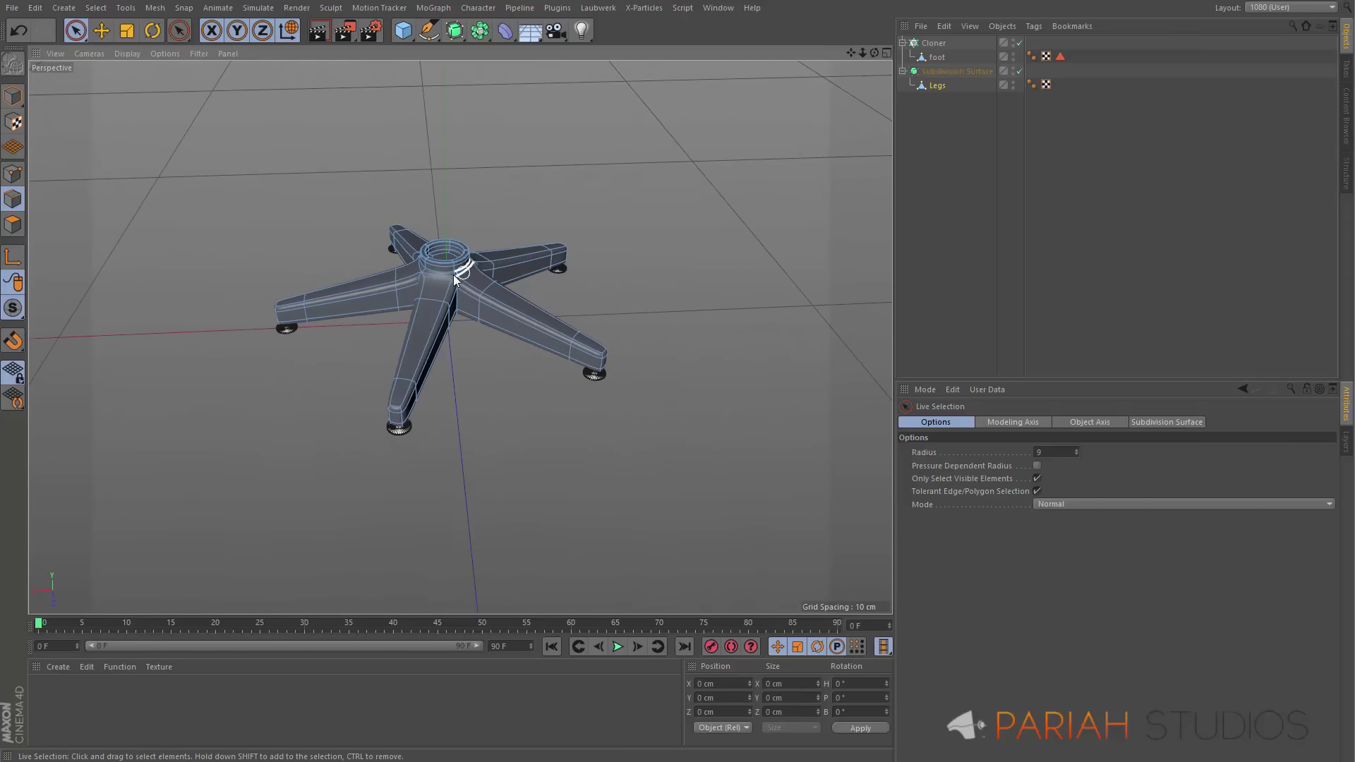
pyautogui.keyDown('alt'); pyautogui.moveTo(453, 274); pyautogui.dragTo(492, 264, button='right'); pyautogui.keyUp('alt')
pyautogui.scroll(-5, 494, 264)
pyautogui.keyDown('alt'); pyautogui.moveTo(487, 294); pyautogui.dragTo(523, 312); pyautogui.keyUp('alt')
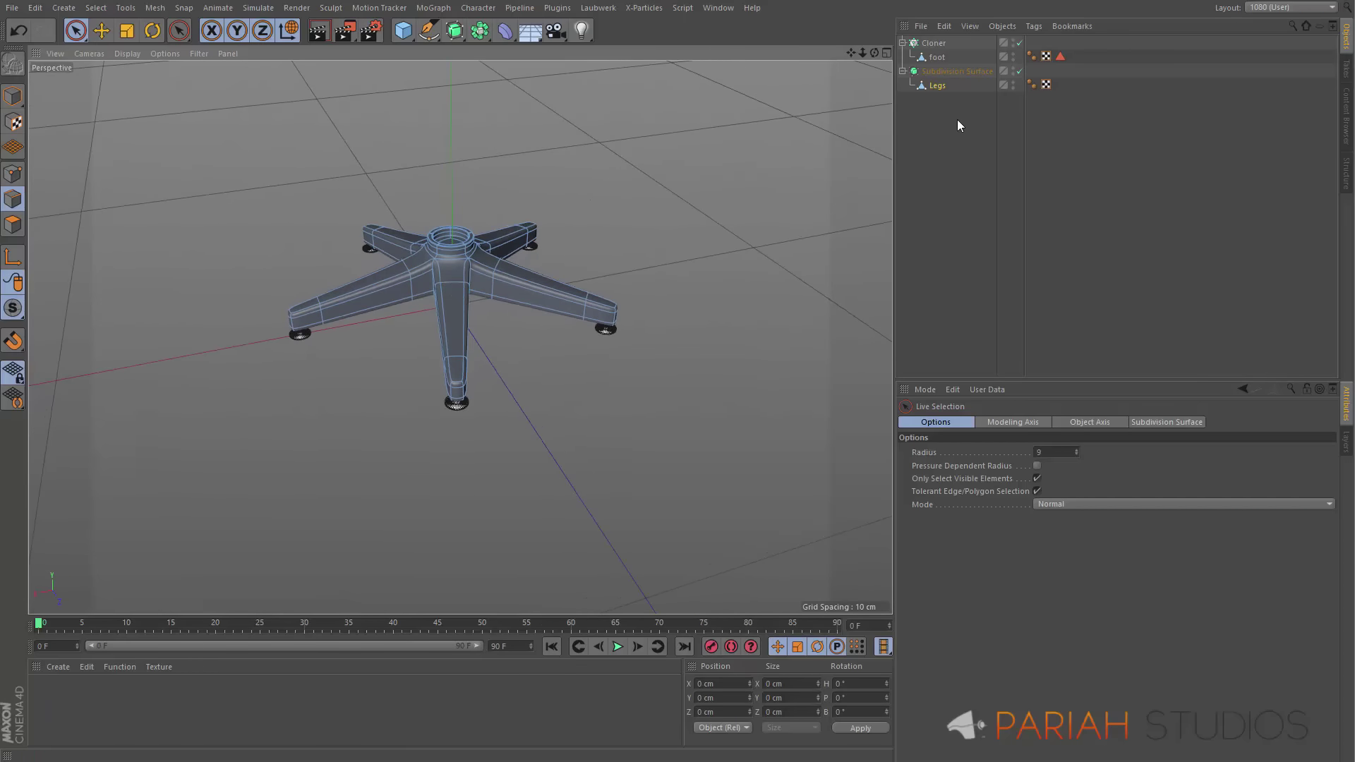
# Group the Cloner, foot, Subdivision Surface and Legs objects under one null and name it Base
pyautogui.hotkey('ctrl', 'a')
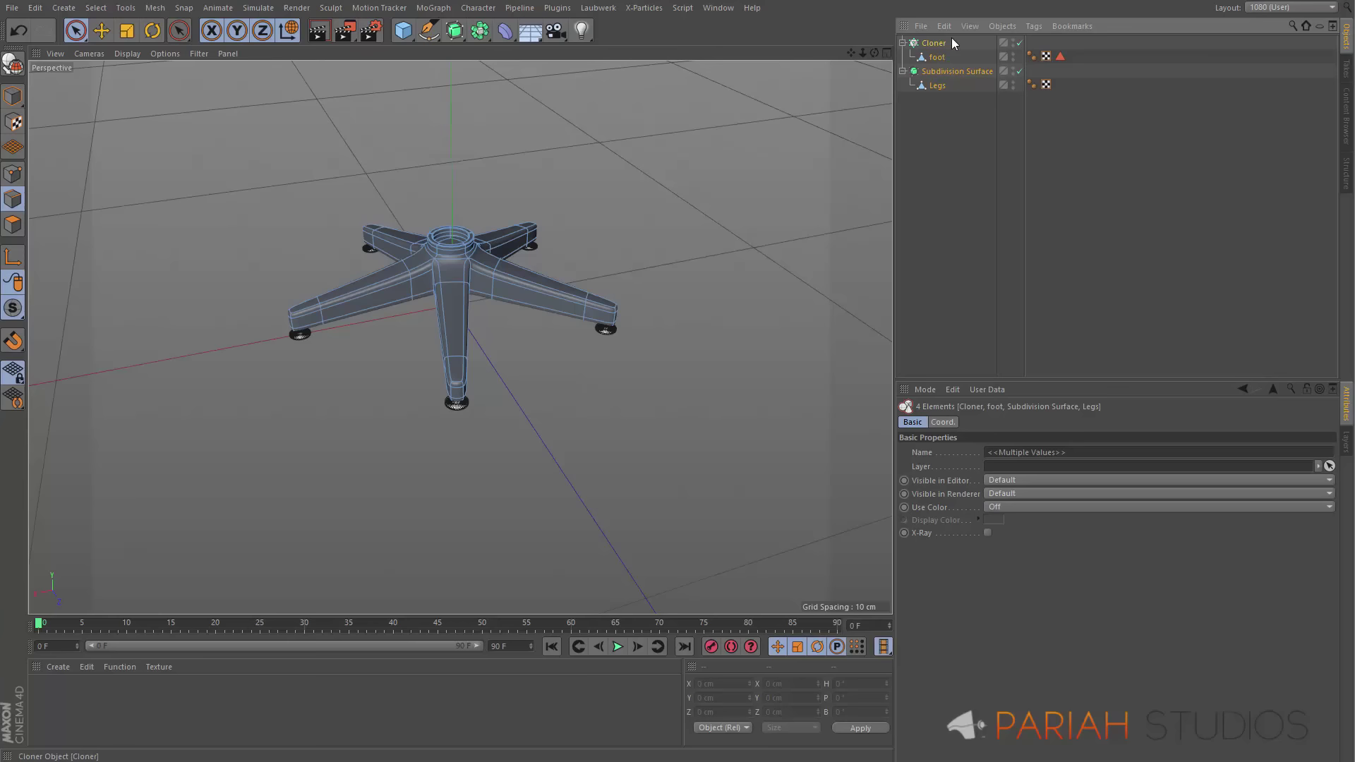
pyautogui.hotkey('alt', 'g')
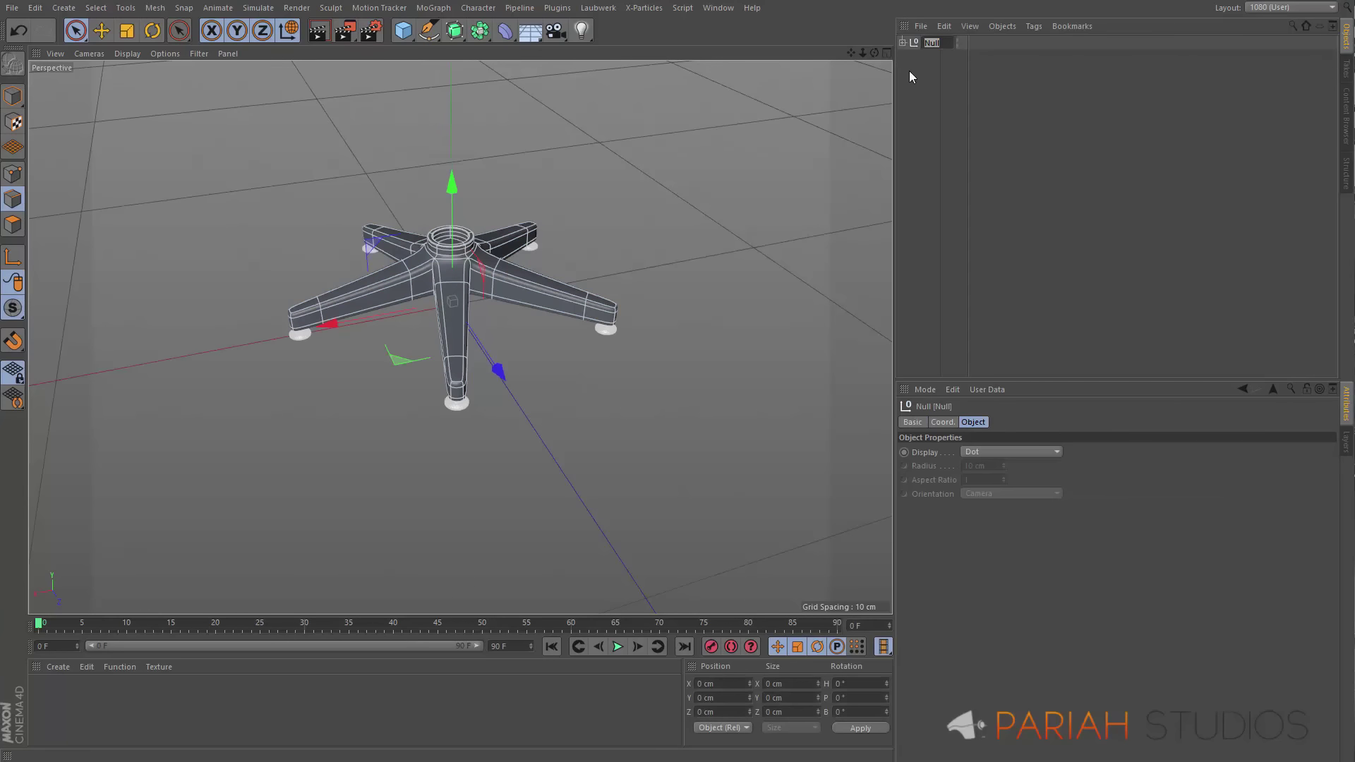
pyautogui.write('Base')
pyautogui.press('Return')
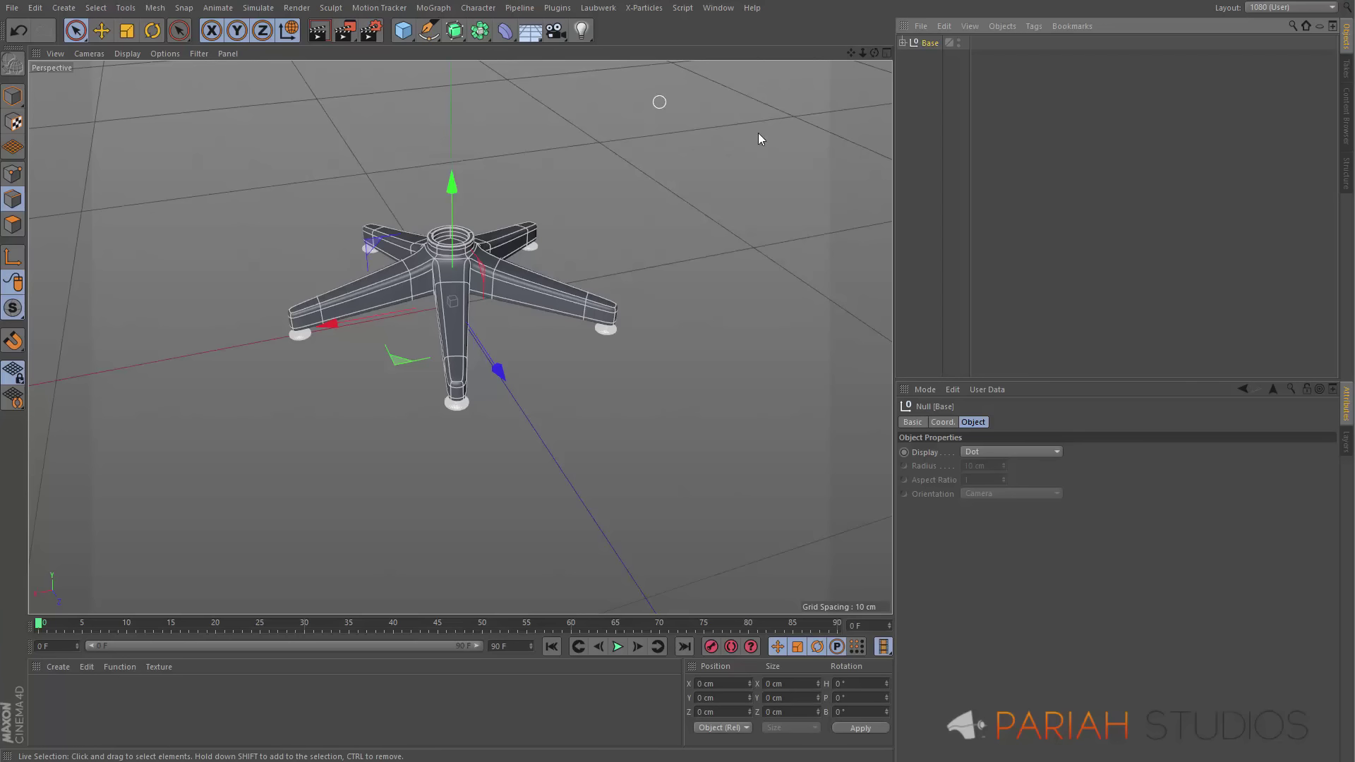
# Add a Cylinder primitive at the centre of the base and set its radius to 5 cm
pyautogui.click(408, 35)
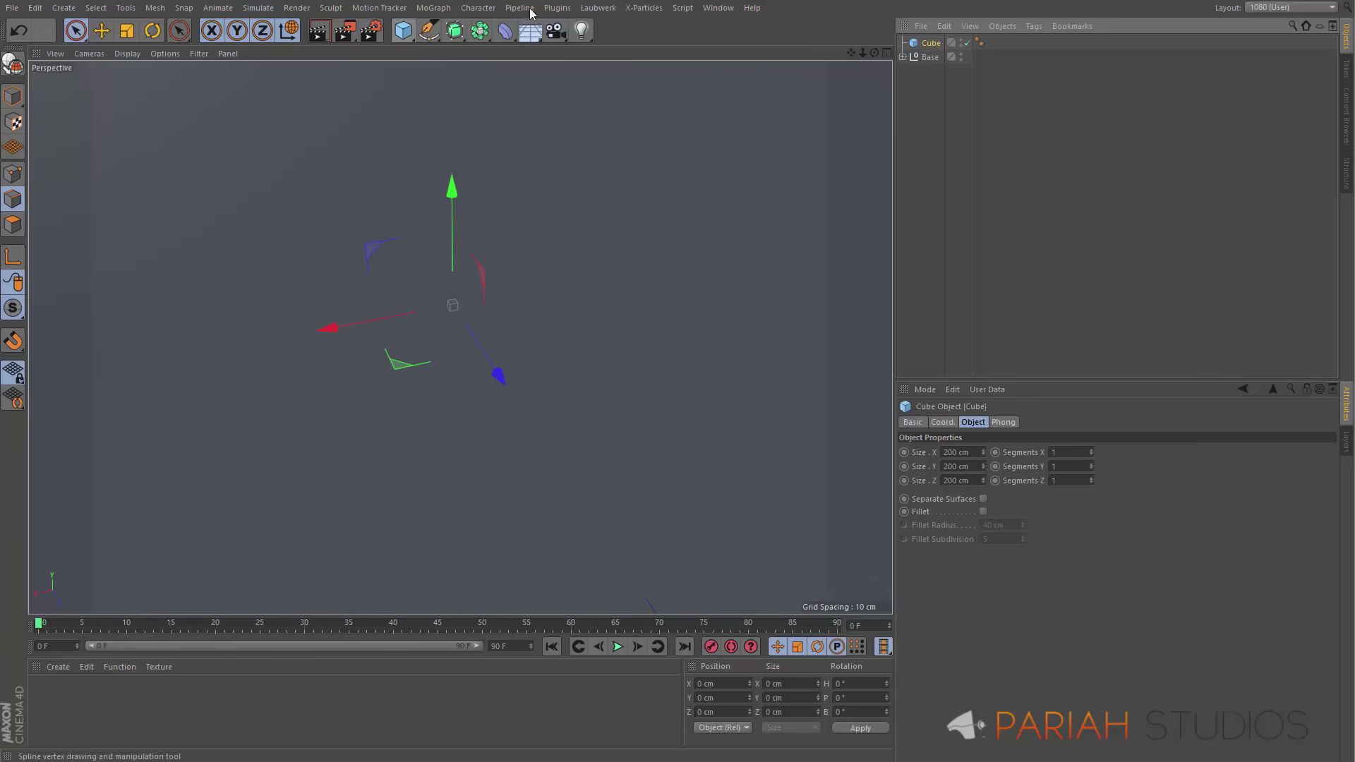
pyautogui.press('Delete')
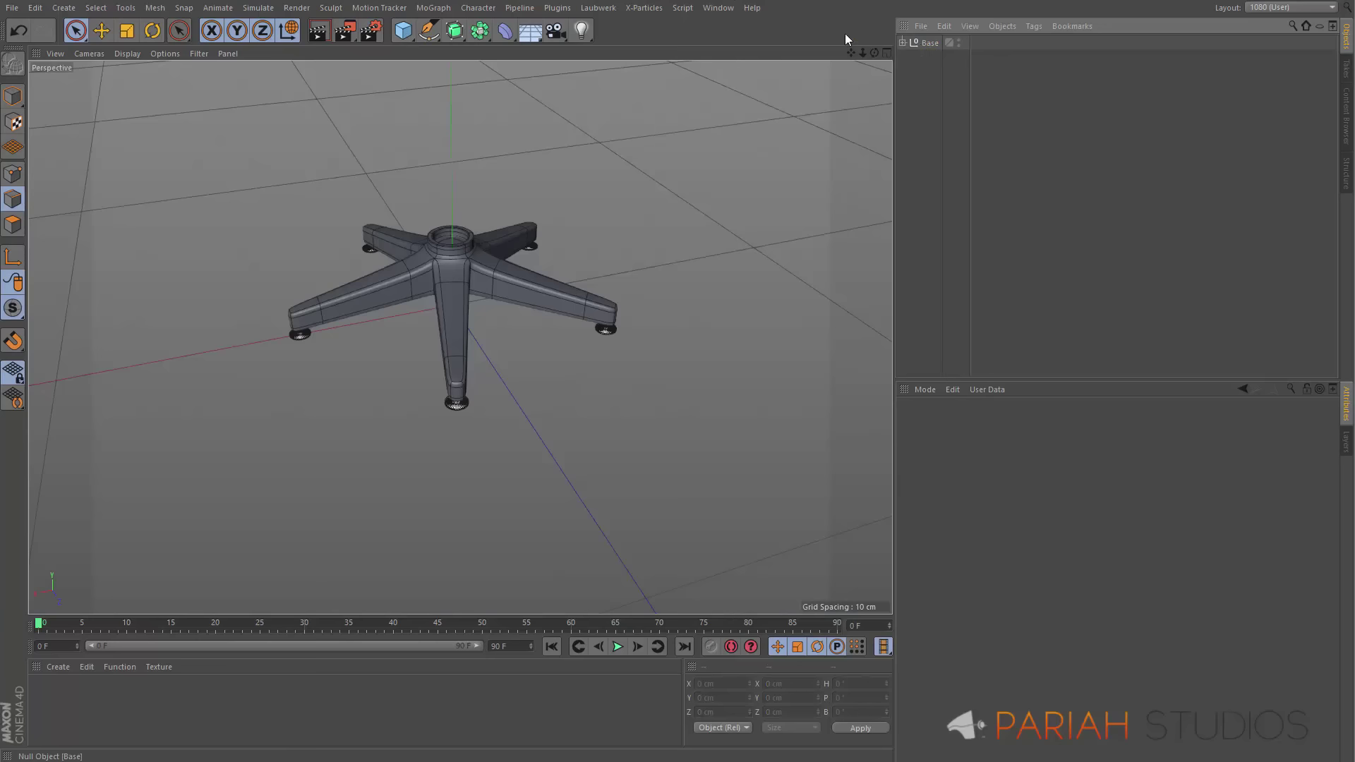
pyautogui.click(405, 36)
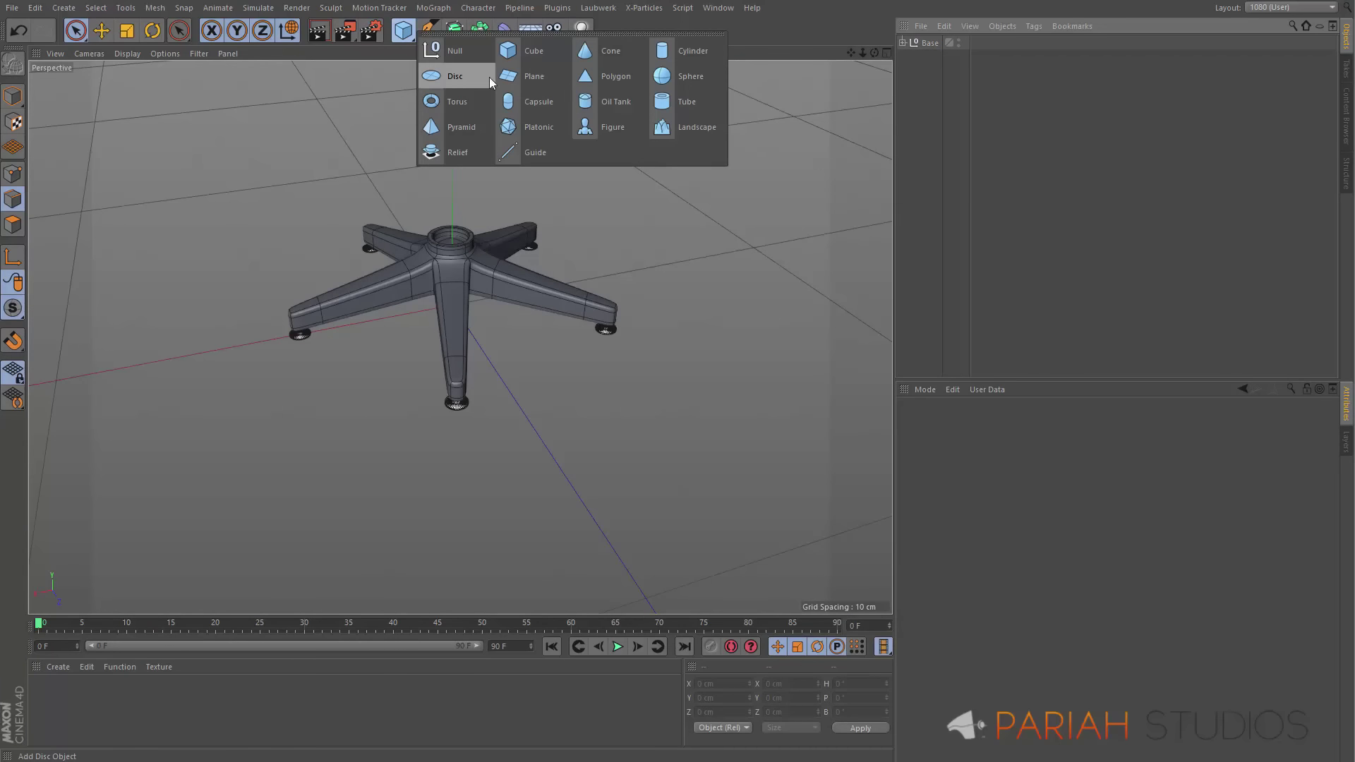
pyautogui.click(688, 51)
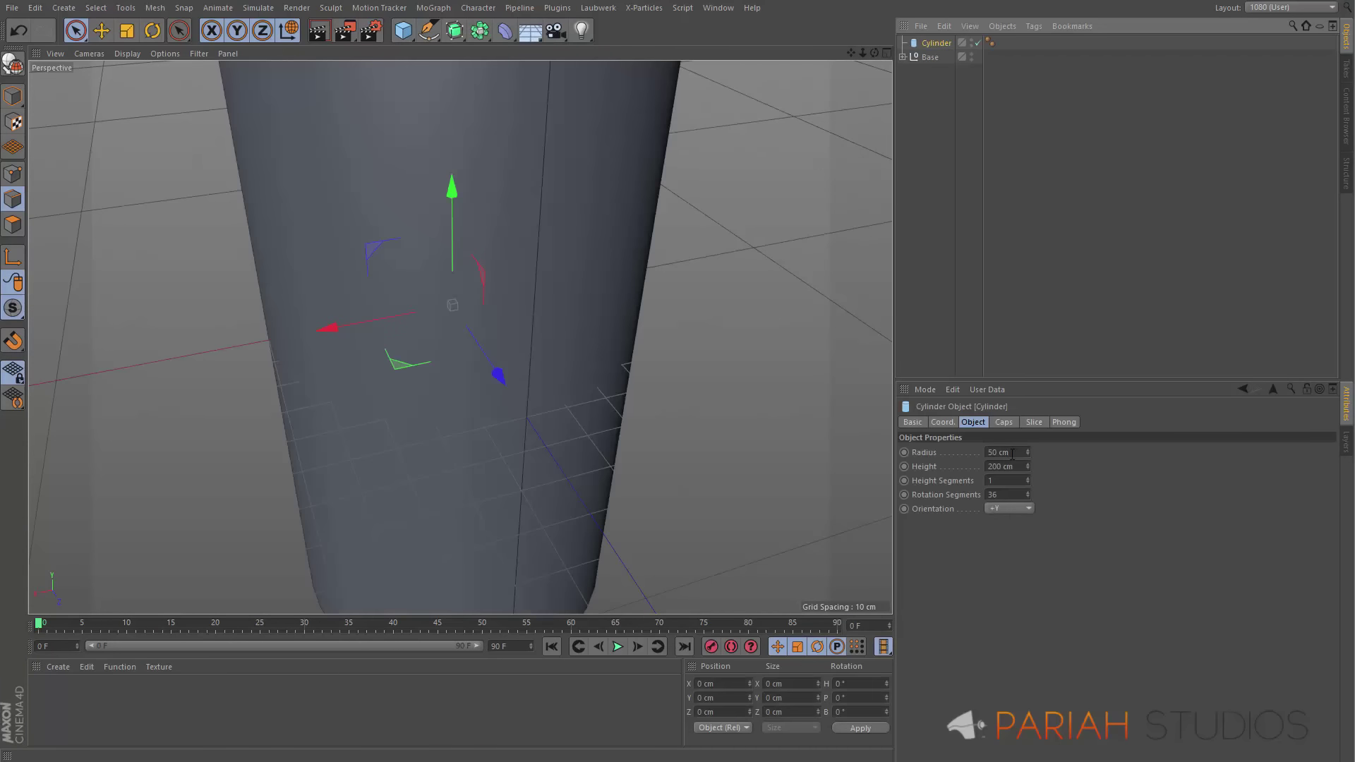
pyautogui.moveTo(1012, 454); pyautogui.dragTo(945, 452)
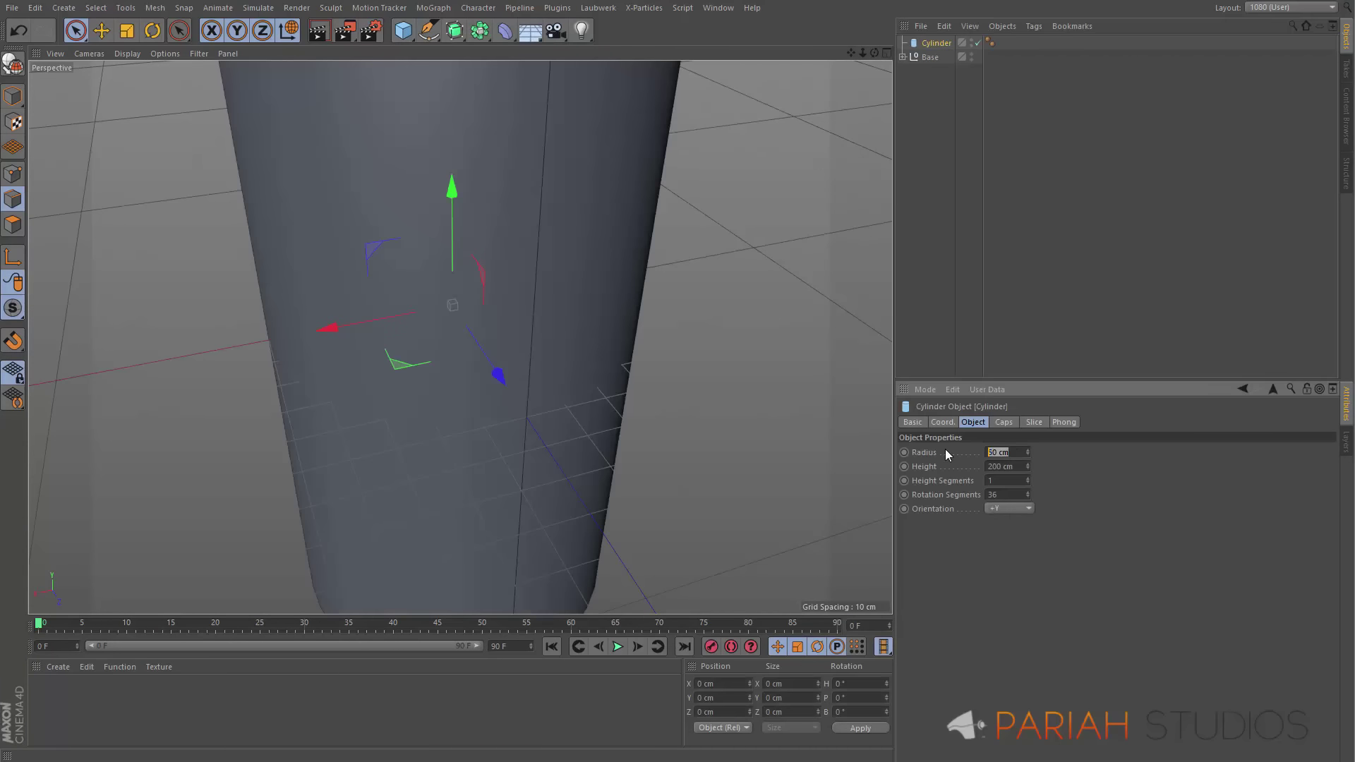
pyautogui.write('3')
pyautogui.press('Return')
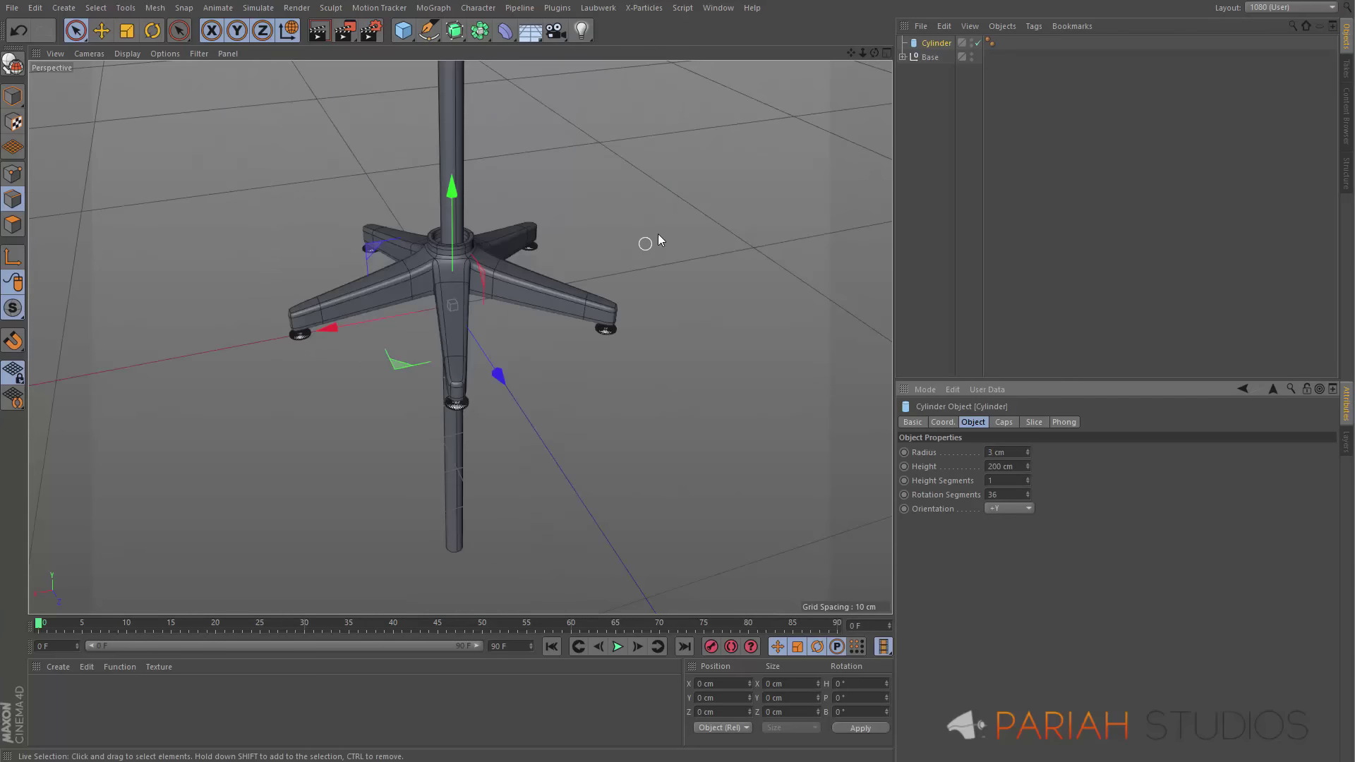
pyautogui.click(1028, 451)
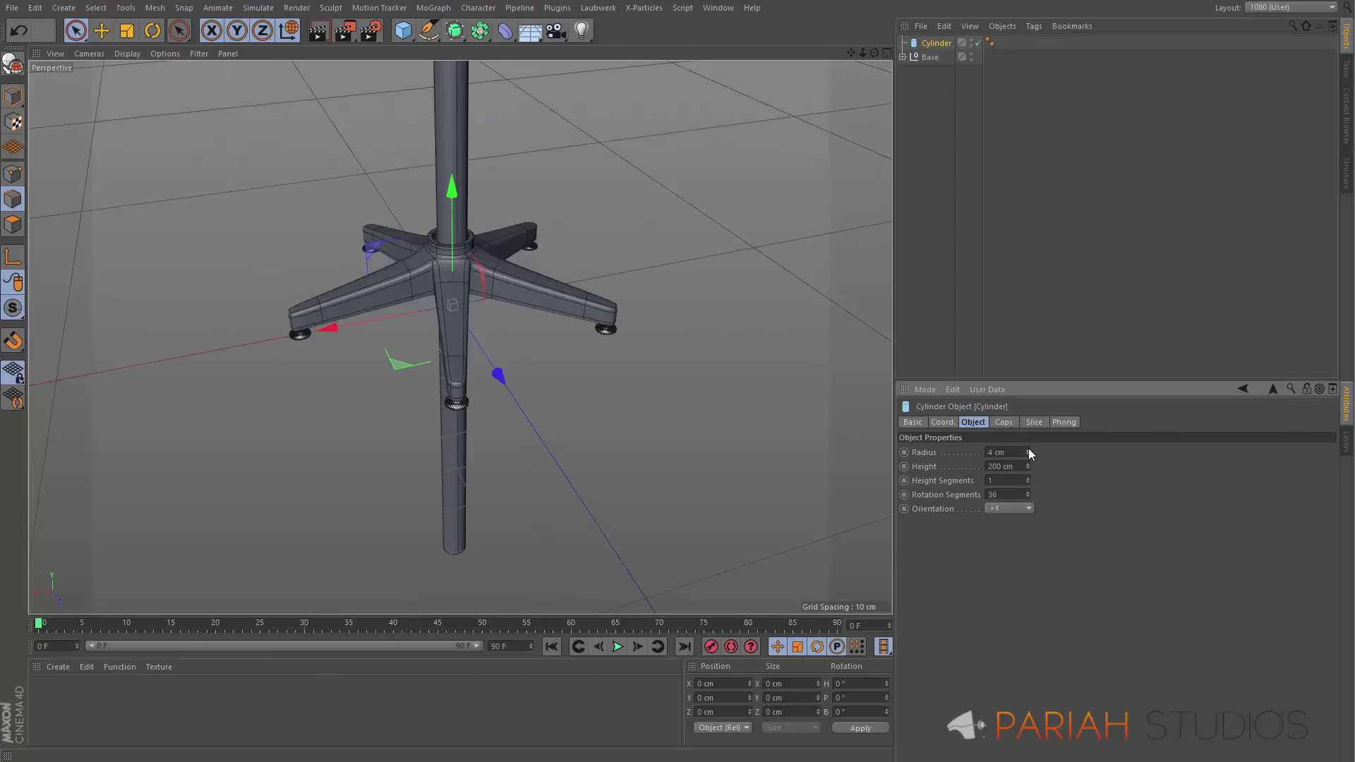
pyautogui.click(1029, 449)
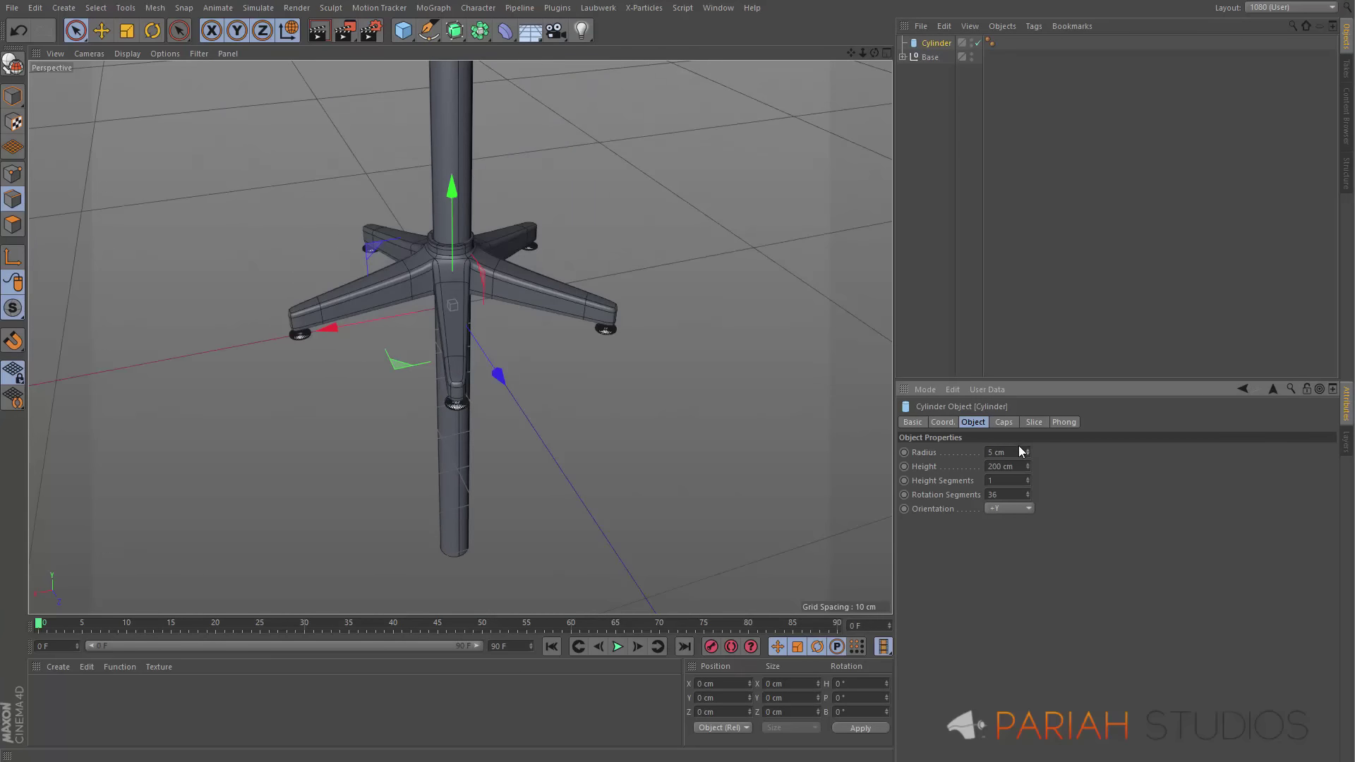
# Set the cylinder's height to 50 cm and its radius to 2.5 cm
pyautogui.click(1022, 467)
pyautogui.press('Return')
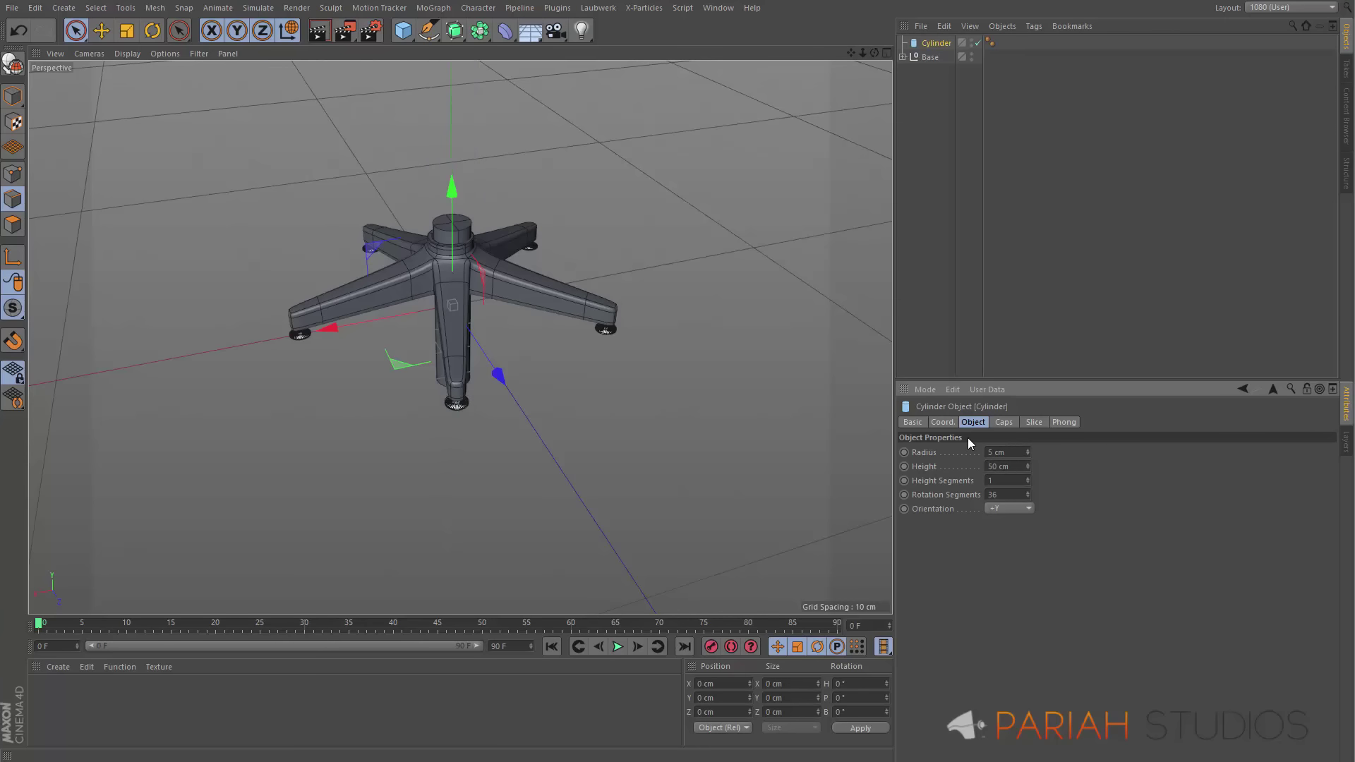
pyautogui.keyDown('alt'); pyautogui.moveTo(417, 312); pyautogui.dragTo(531, 432, button='middle'); pyautogui.keyUp('alt')
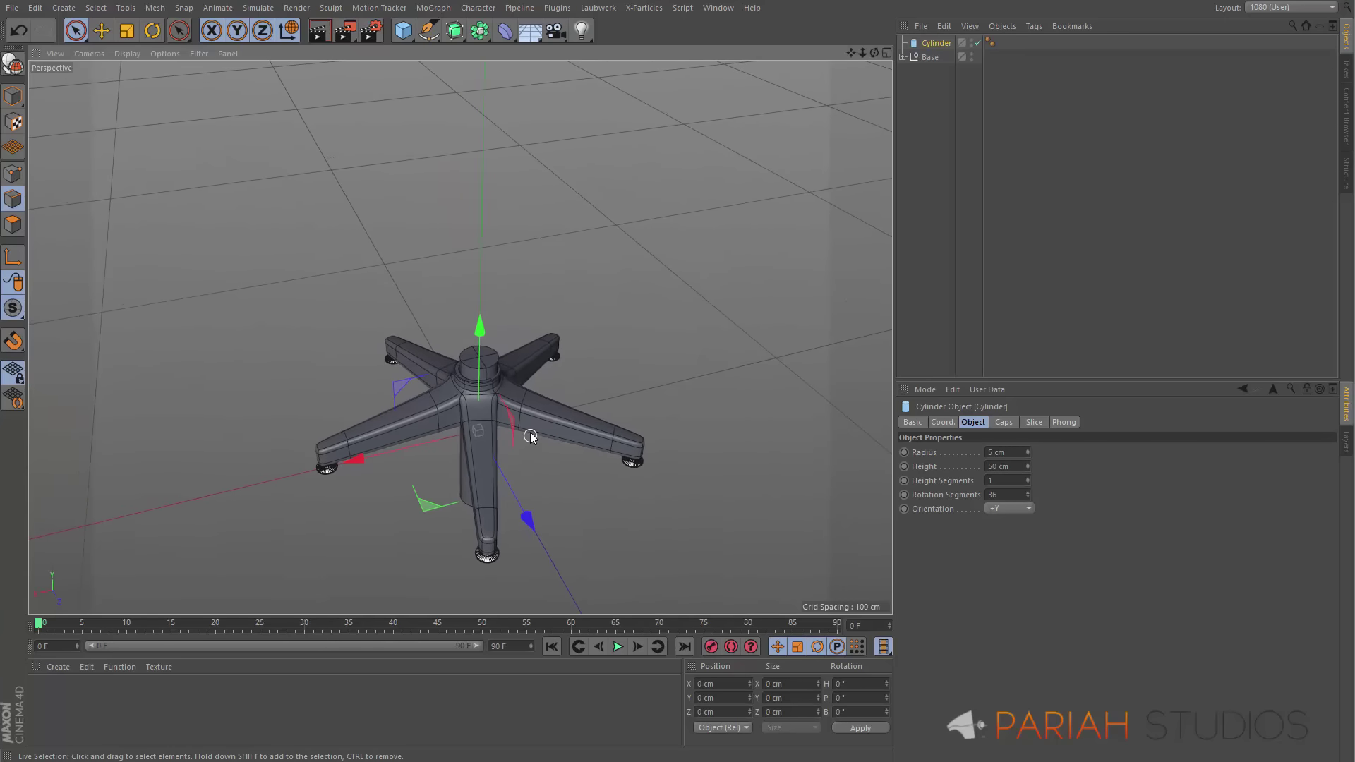
pyautogui.click(1012, 452)
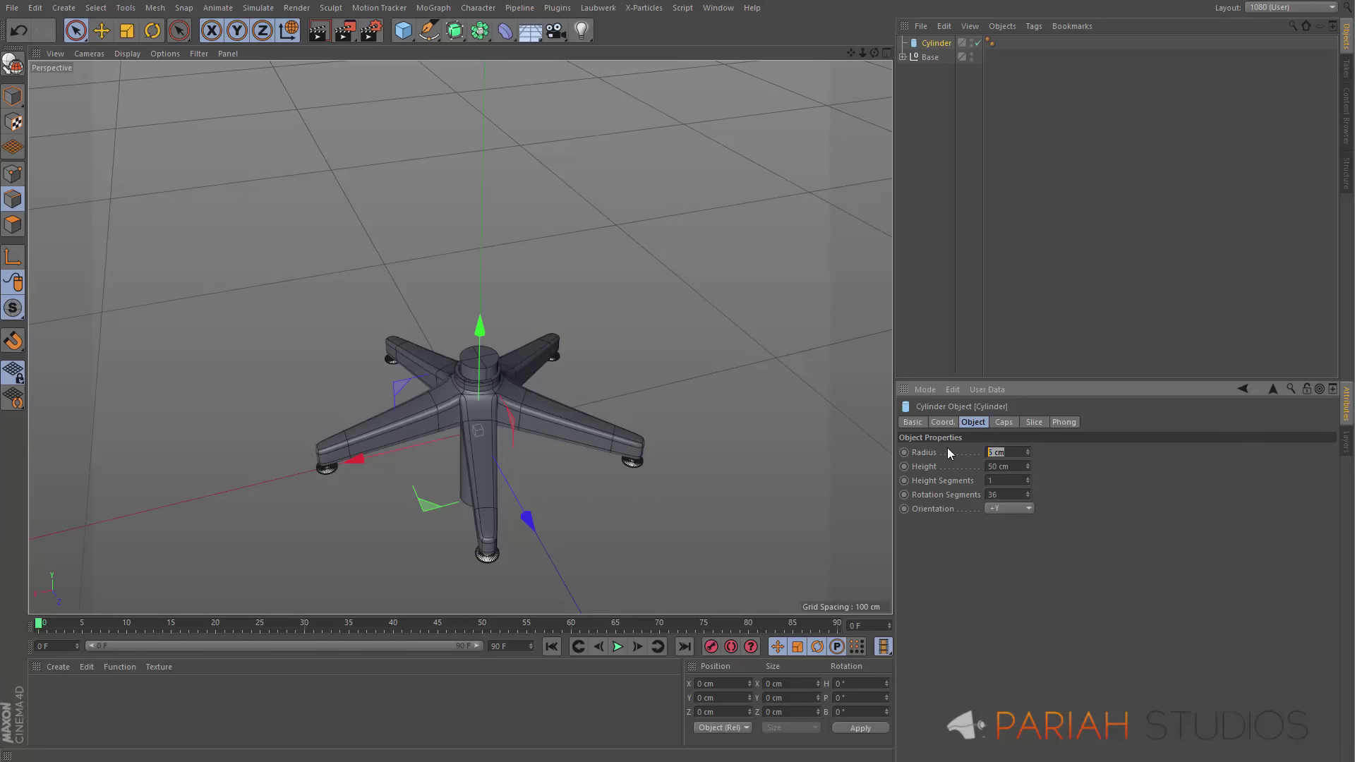
pyautogui.write('2.5')
pyautogui.press('Return')
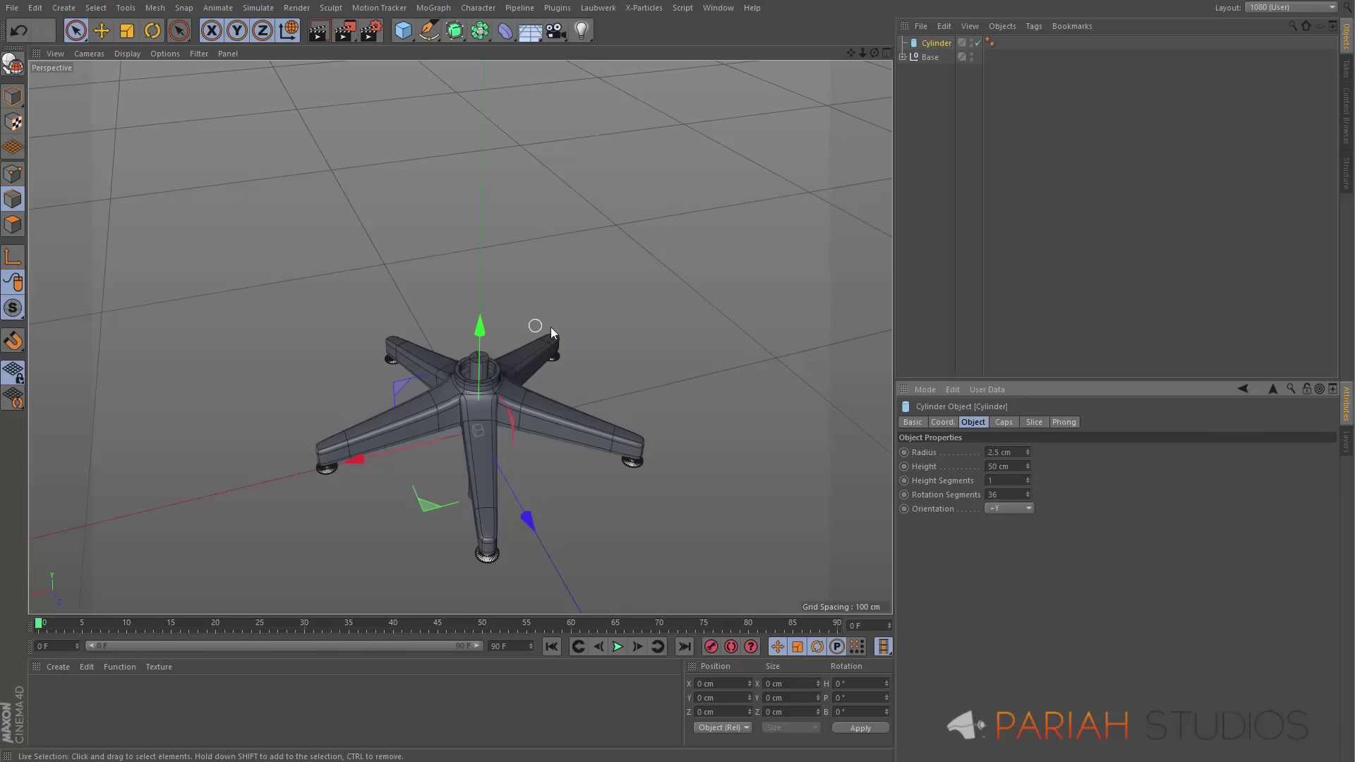
# Set the cylinder's height to 35 cm and raise it to about Y 36.4 cm so its lower end sits in the hub recess
pyautogui.moveTo(483, 328); pyautogui.dragTo(475, 200)
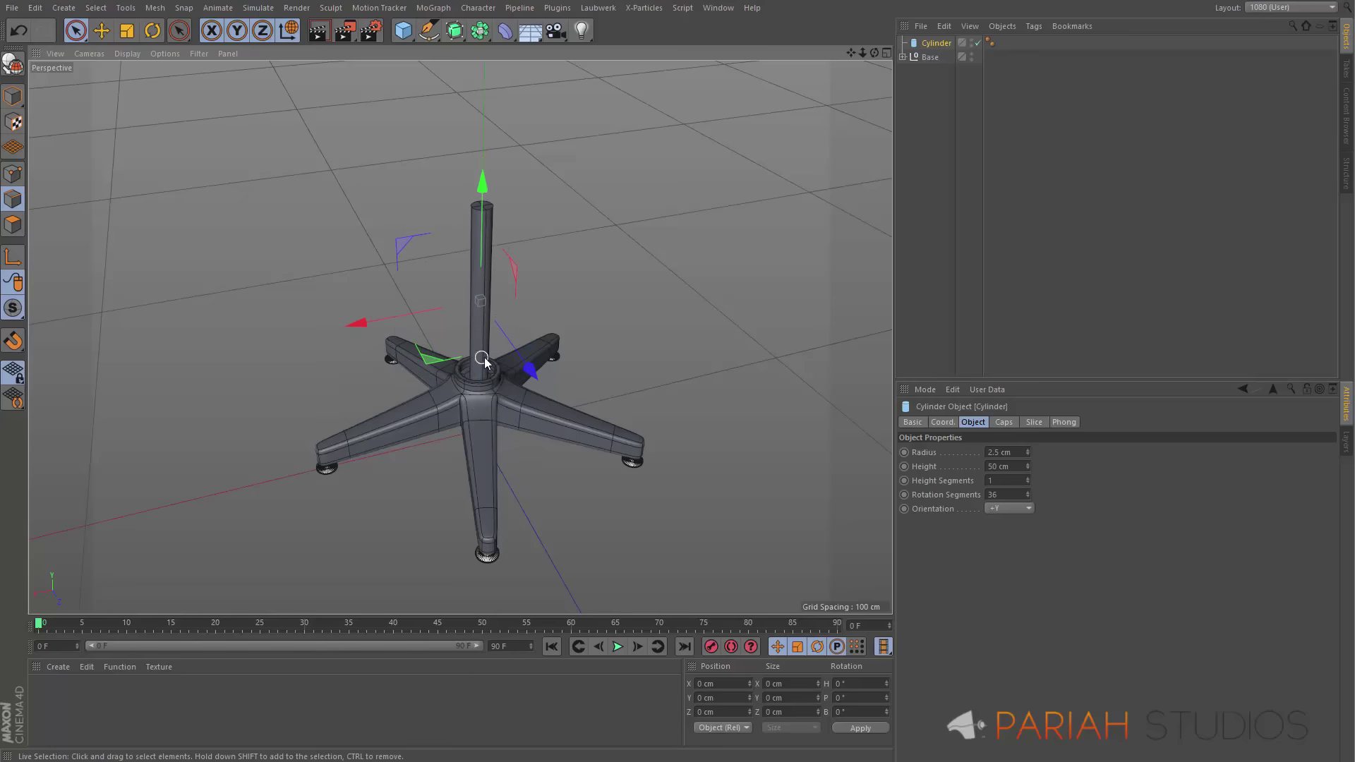
pyautogui.keyDown('alt'); pyautogui.moveTo(482, 357); pyautogui.dragTo(566, 281); pyautogui.keyUp('alt')
pyautogui.click(1023, 467)
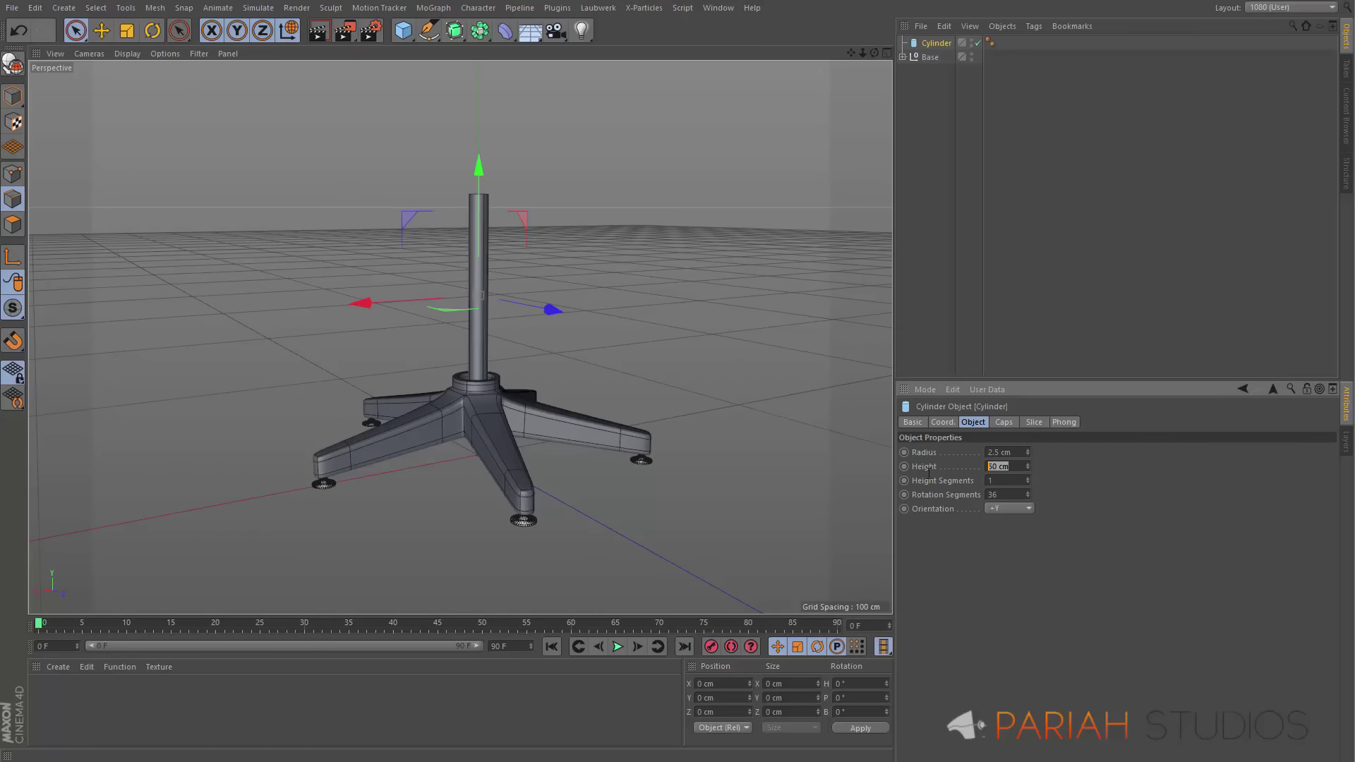
pyautogui.write('35')
pyautogui.press('Return')
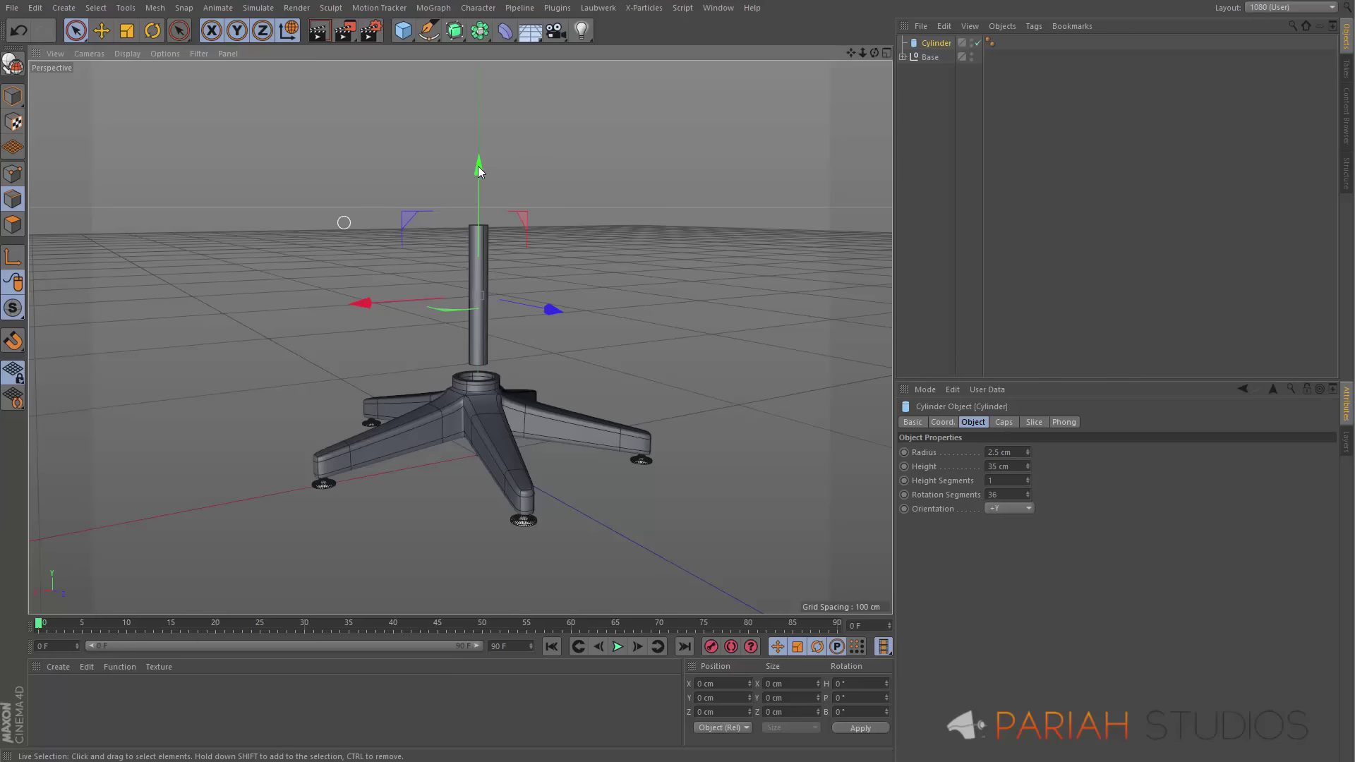
pyautogui.moveTo(478, 168); pyautogui.dragTo(475, 190)
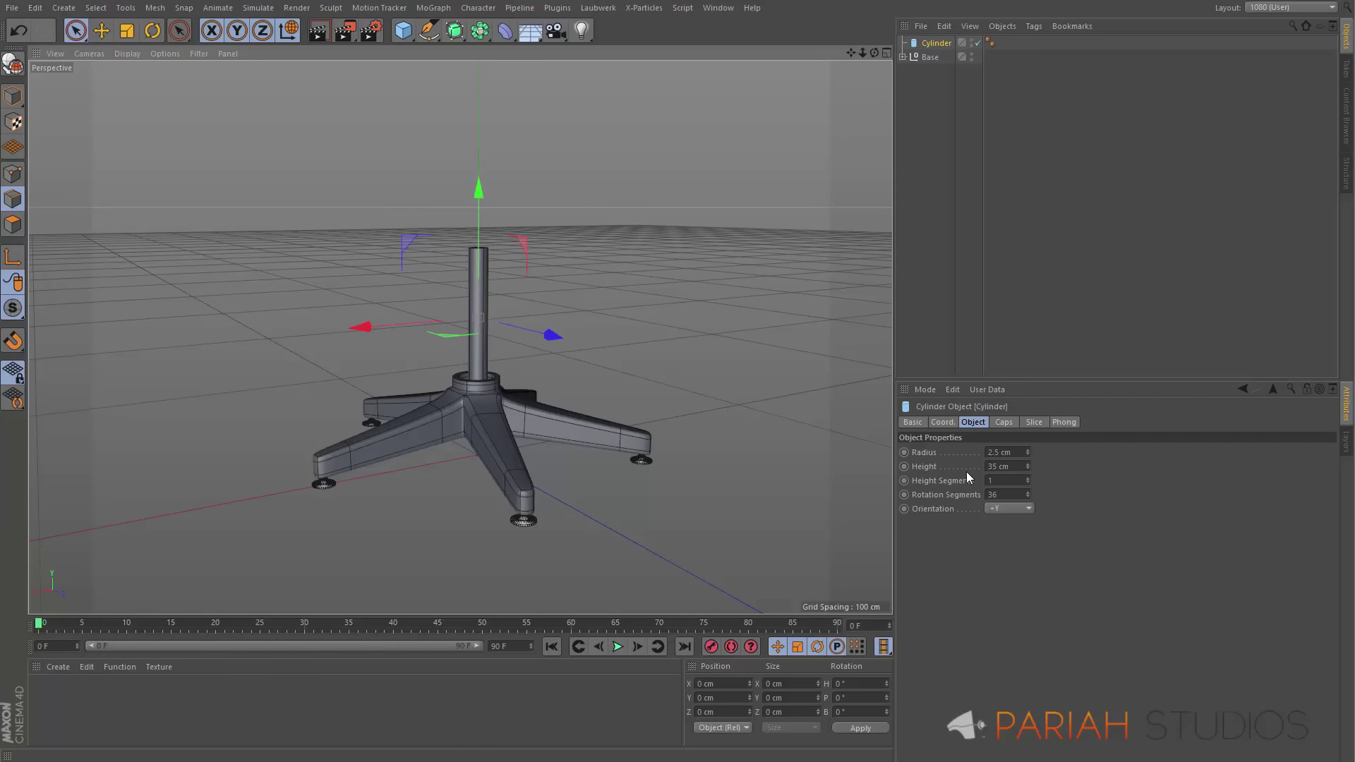
# Set the cylinder's height segments to 2 and convert it to an editable polygon object
pyautogui.click(1000, 481)
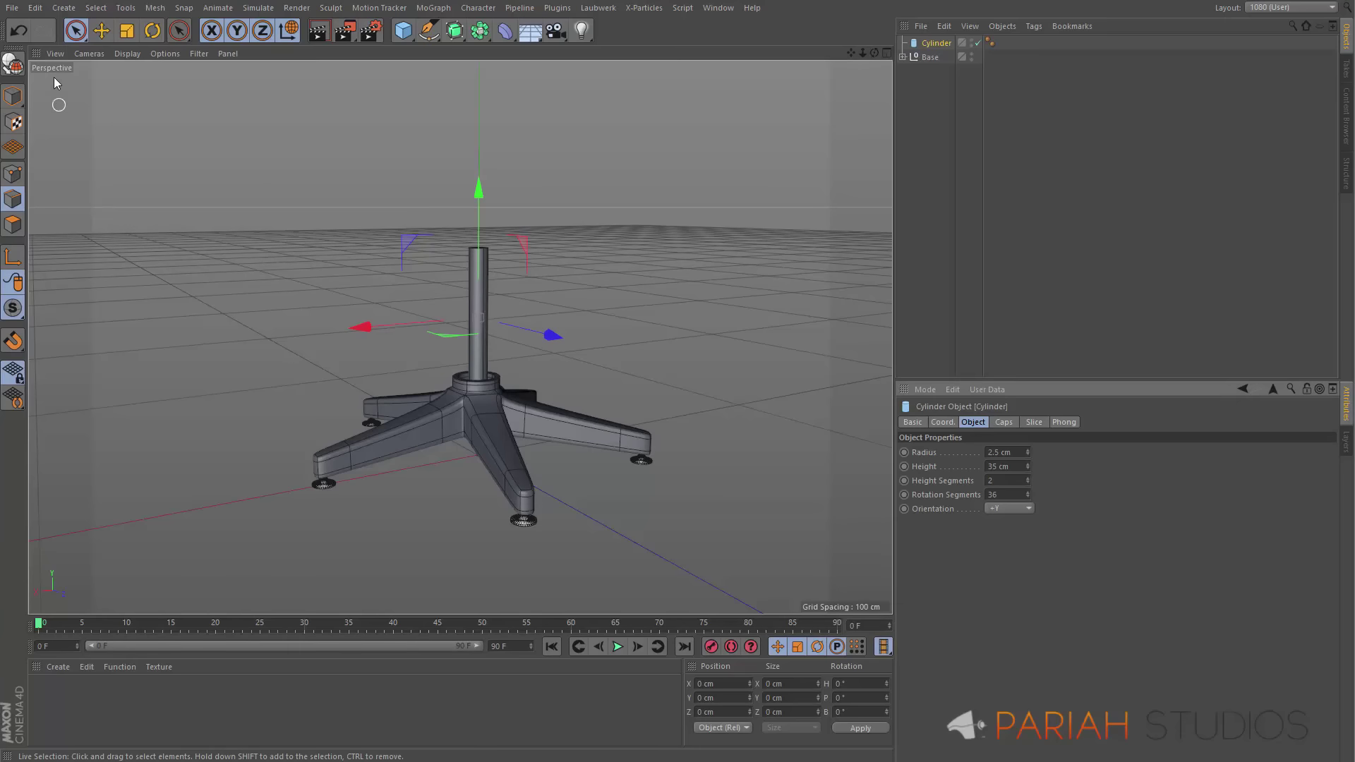
pyautogui.click(12, 63)
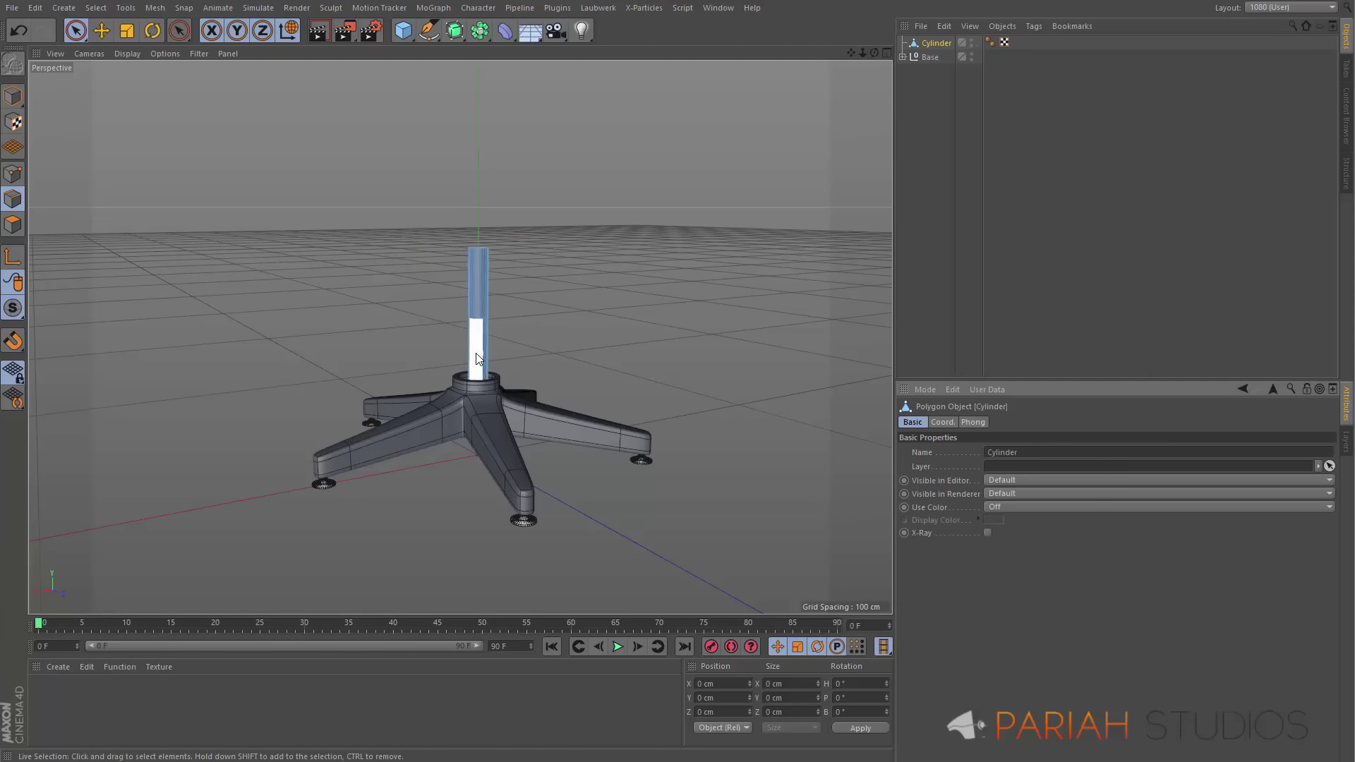
# Extrude the loop of side polygons on the cylinder's lower half outward by about 1.88 cm and clear the selection
pyautogui.press('u')
pyautogui.press('l')
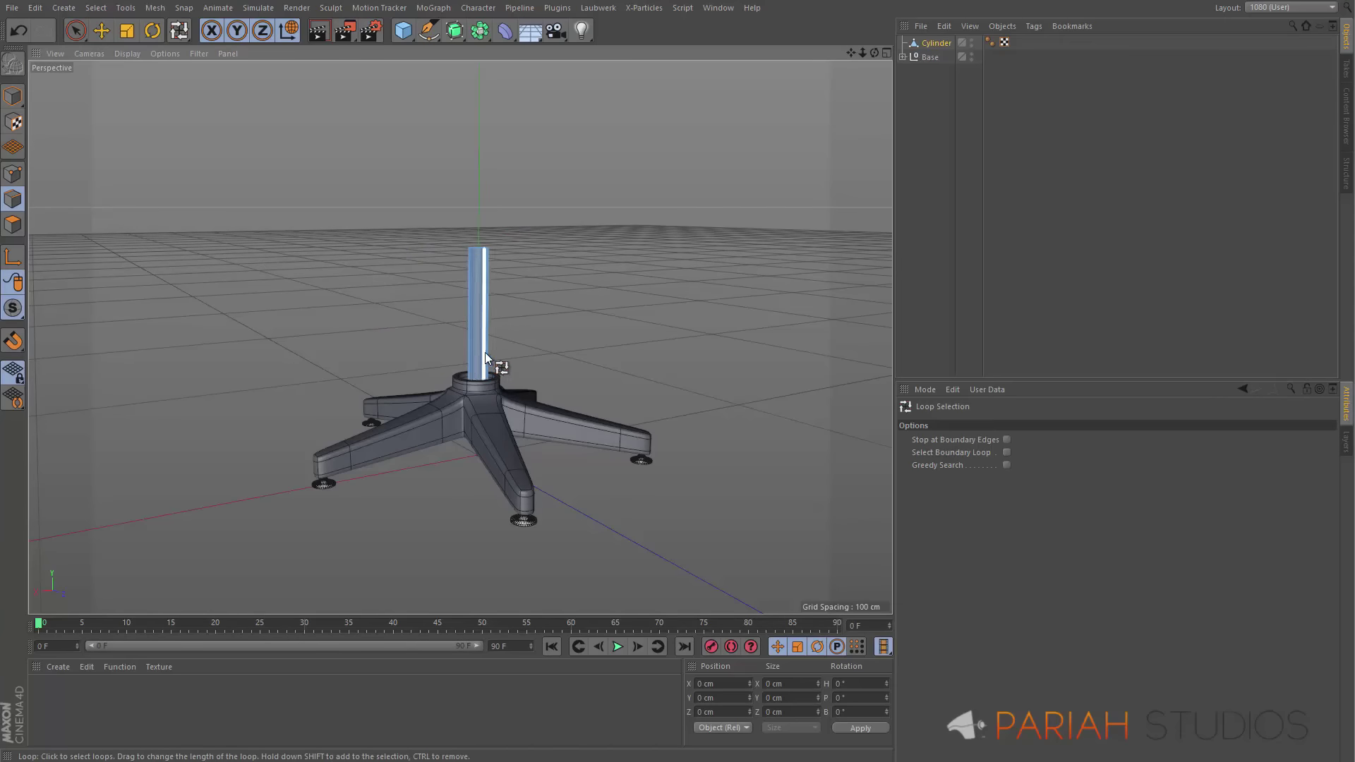
pyautogui.click(12, 224)
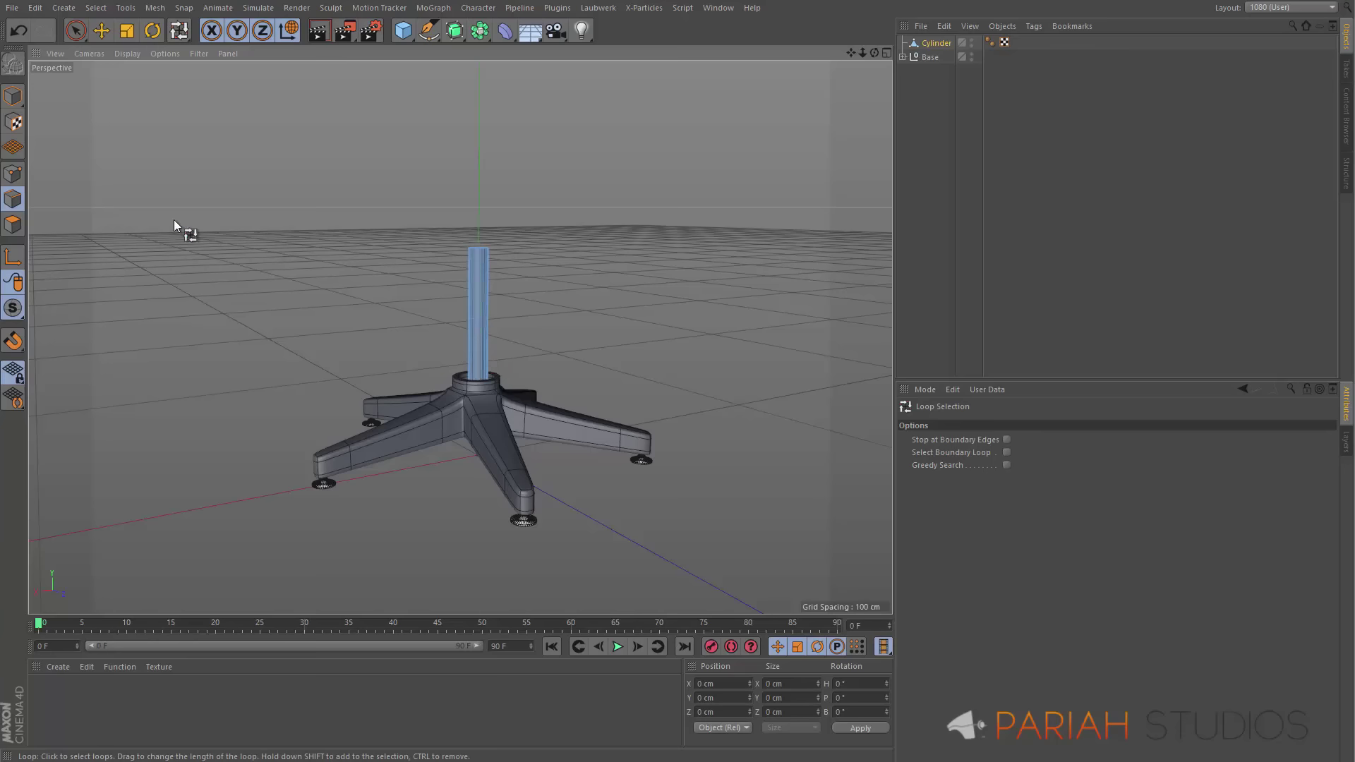
pyautogui.click(17, 227)
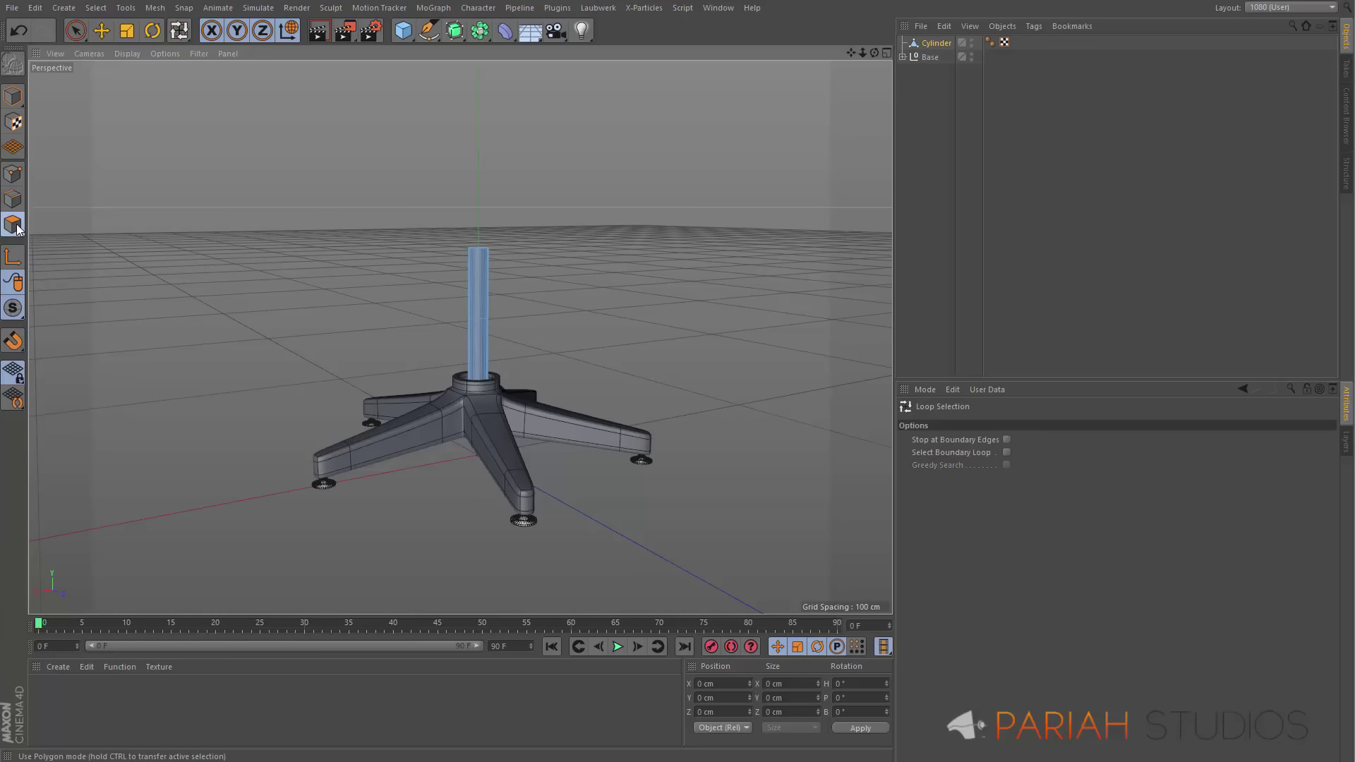
pyautogui.click(481, 348)
pyautogui.scroll(10, 487, 346)
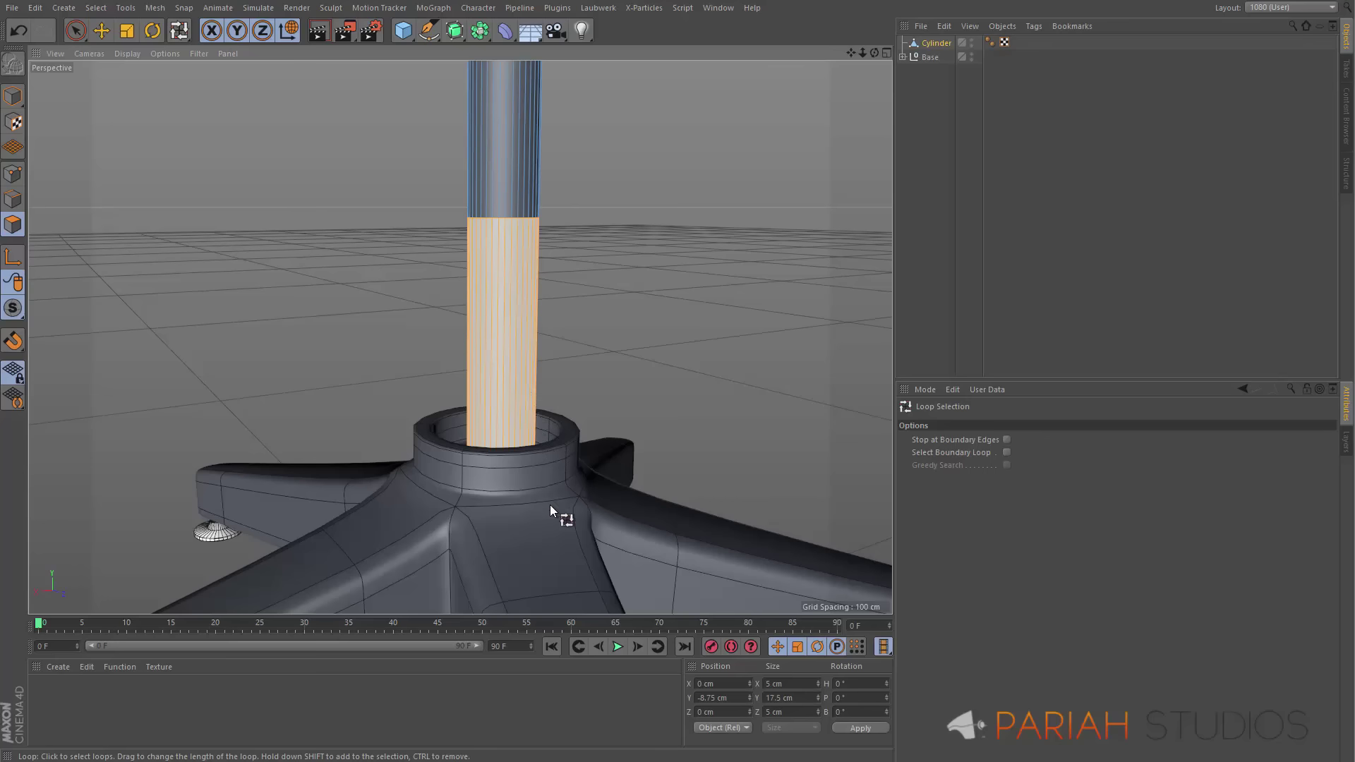
pyautogui.keyDown('alt'); pyautogui.moveTo(549, 505); pyautogui.dragTo(581, 498); pyautogui.keyUp('alt')
pyautogui.press('d')
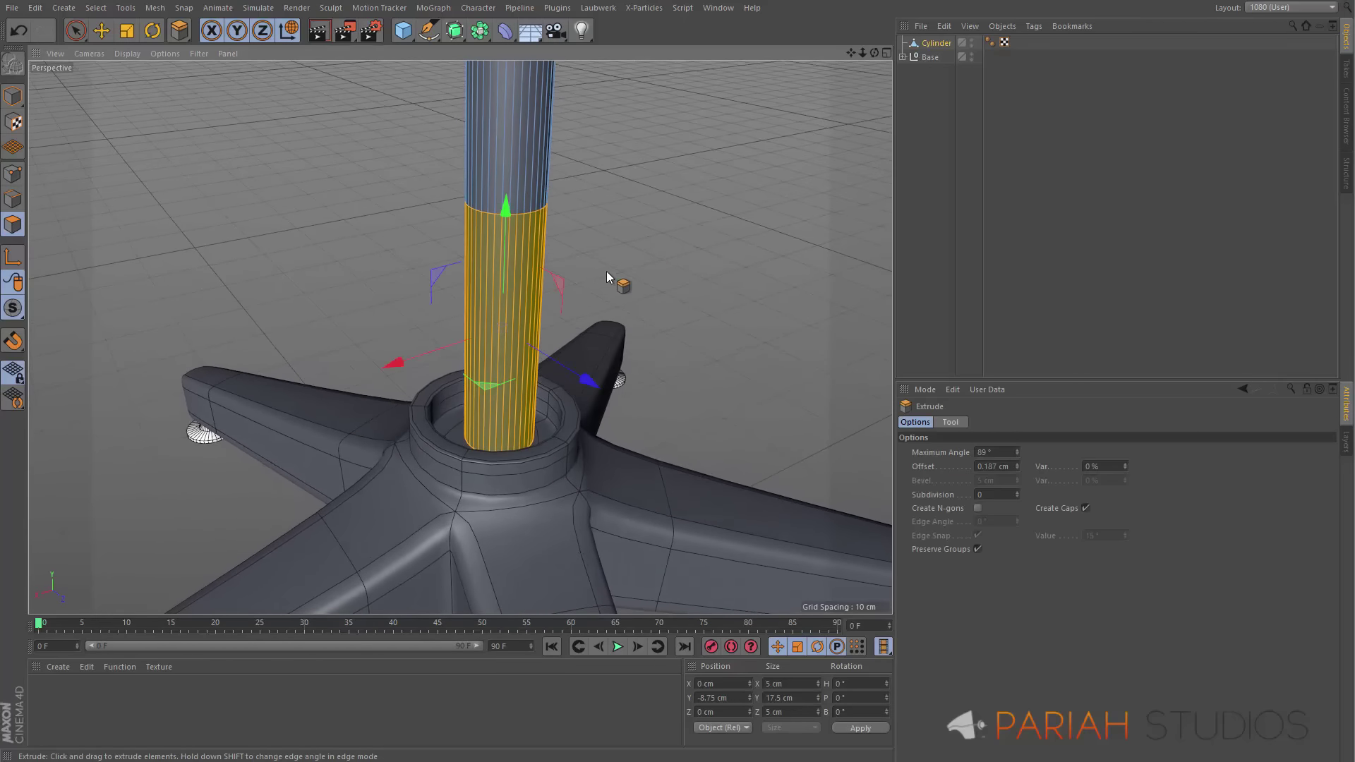
pyautogui.moveTo(643, 269); pyautogui.dragTo(704, 209)
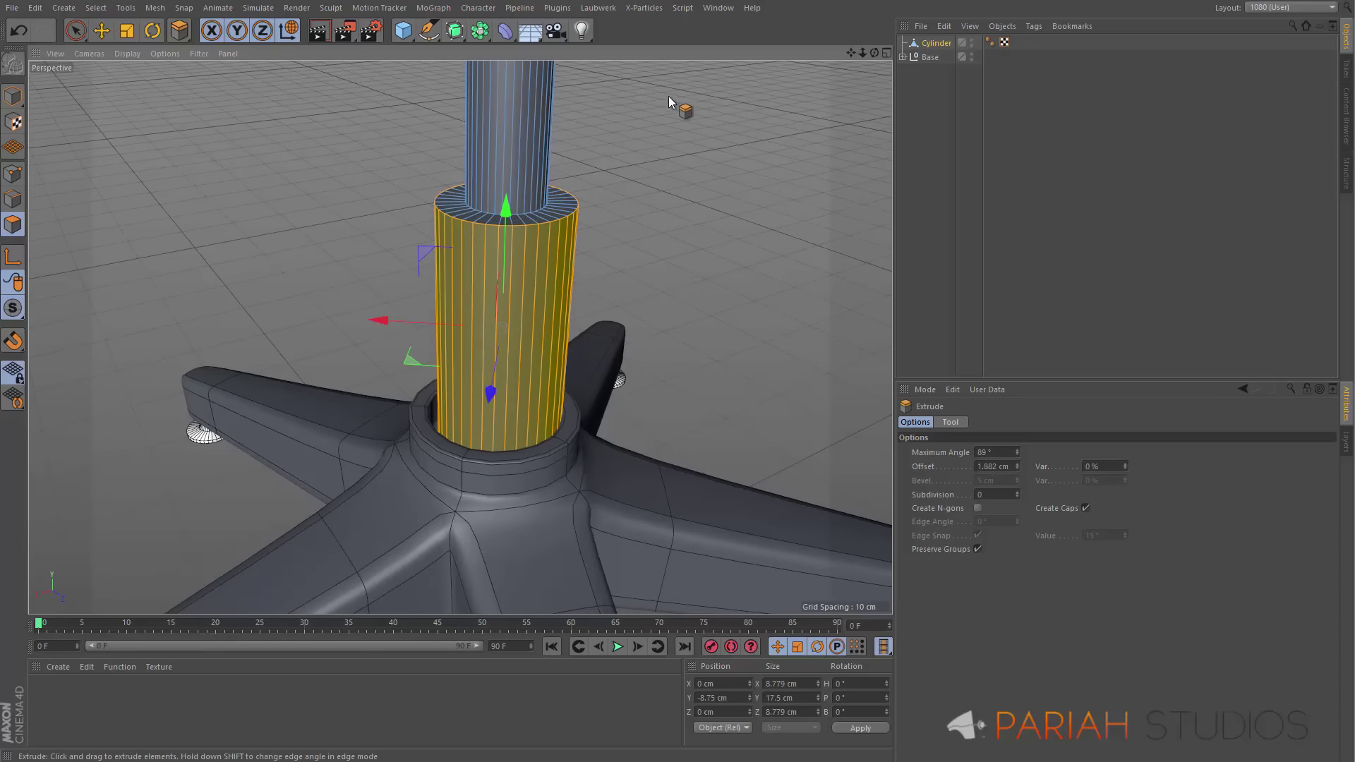
pyautogui.press('space')
pyautogui.click(647, 86)
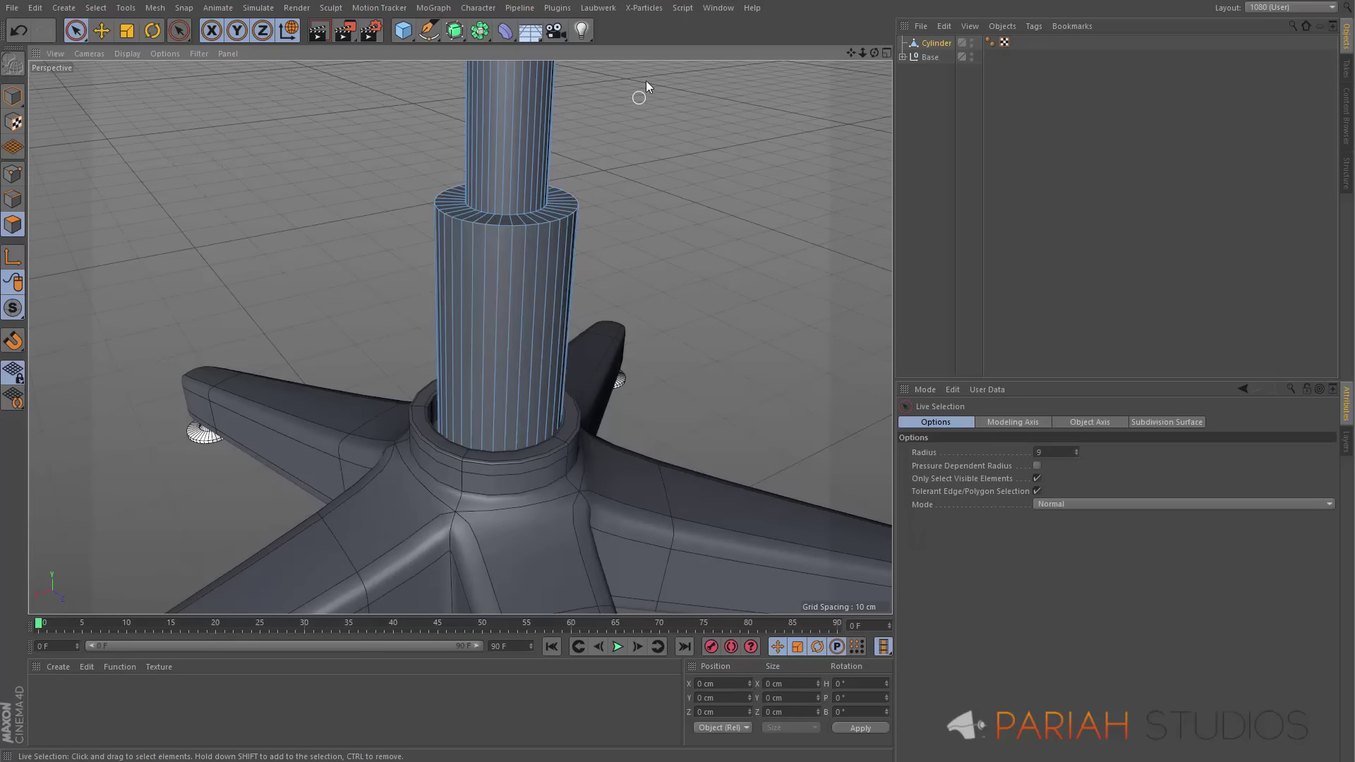
# Move the whole Base group to about X -0.43 cm in the top view to centre its hub around the cylinder
pyautogui.middleClick(687, 211)
pyautogui.middleClick(643, 244)
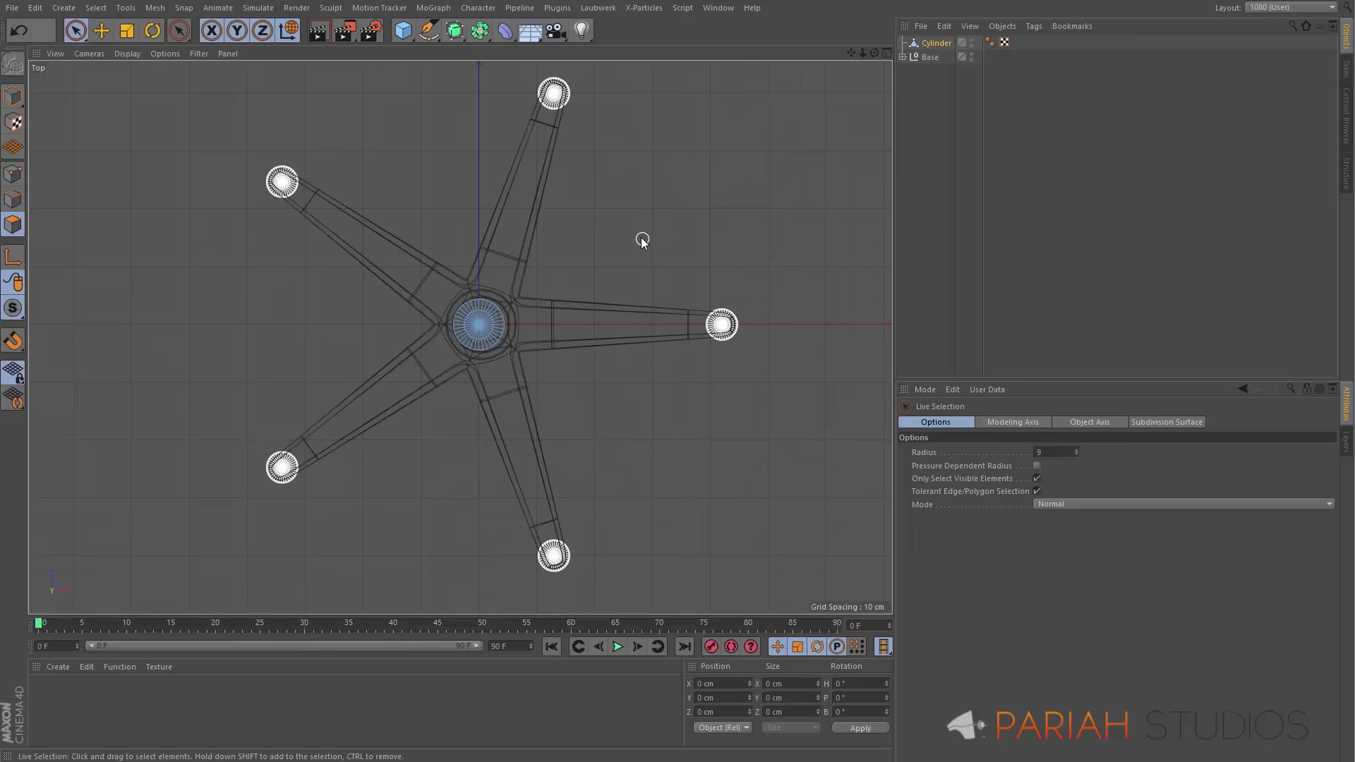
pyautogui.scroll(10, 495, 319)
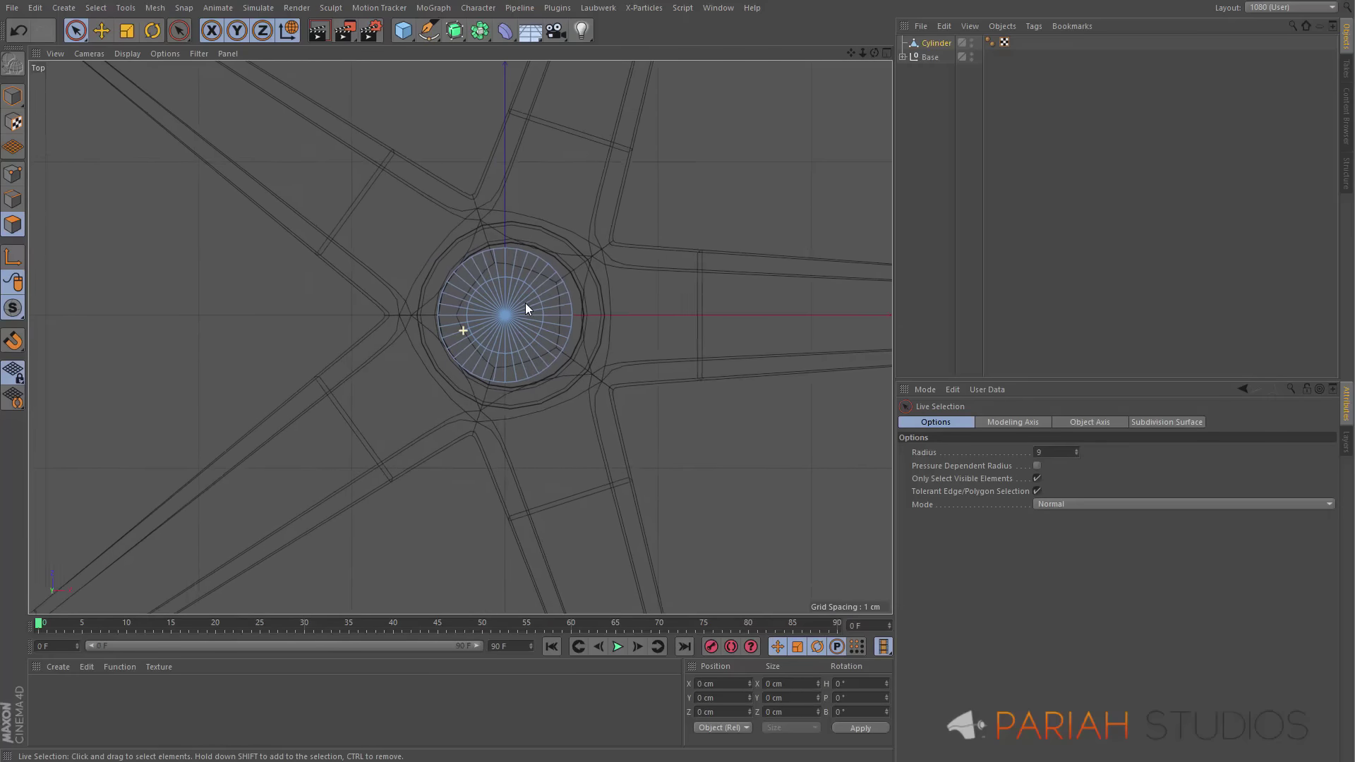
pyautogui.scroll(4, 535, 297)
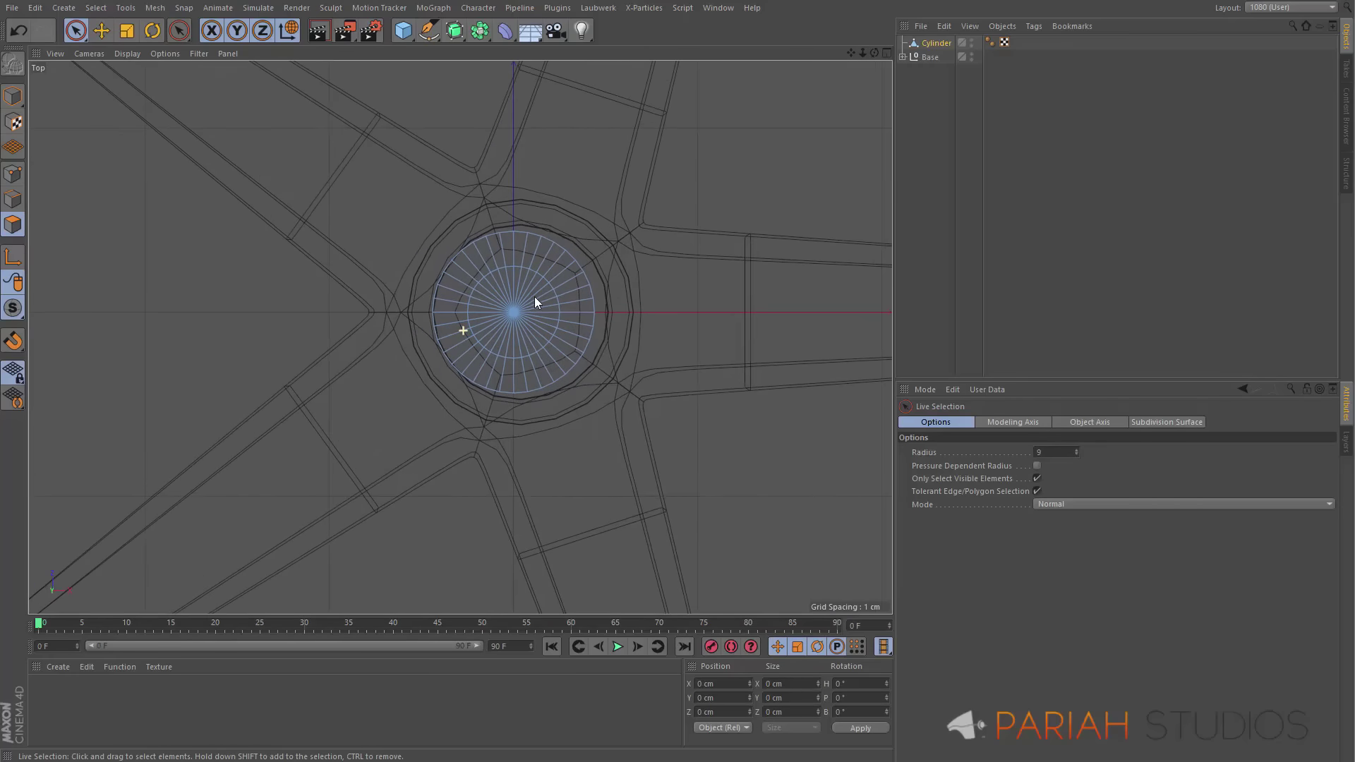
pyautogui.click(12, 101)
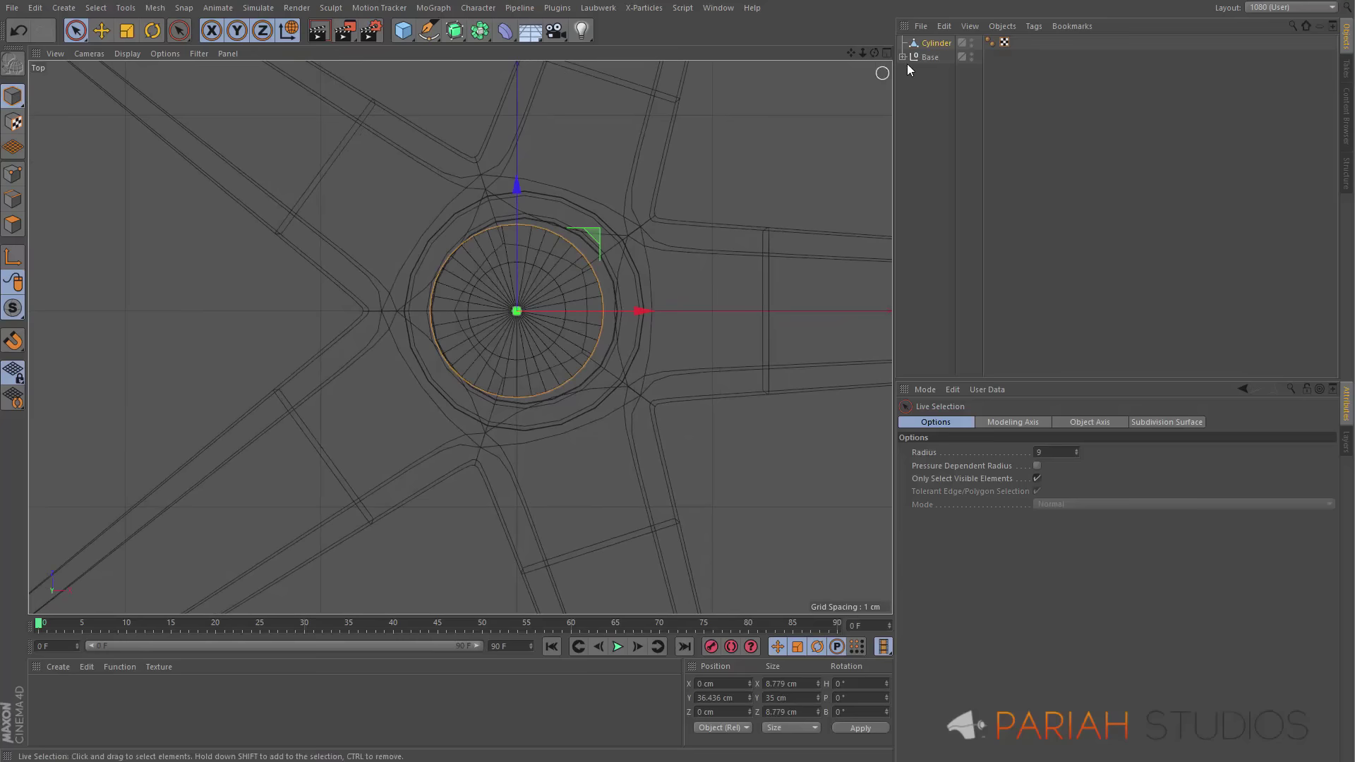
pyautogui.click(929, 57)
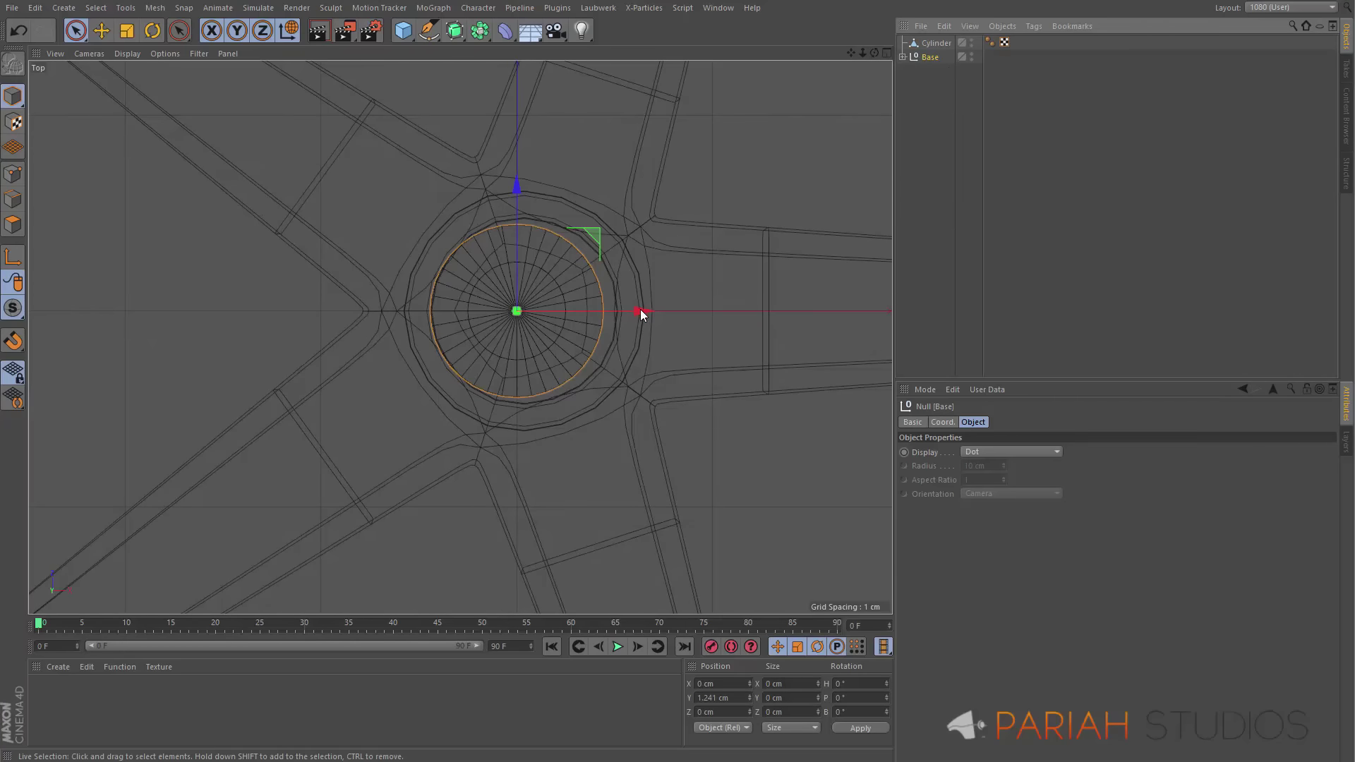
pyautogui.moveTo(642, 308); pyautogui.dragTo(639, 313)
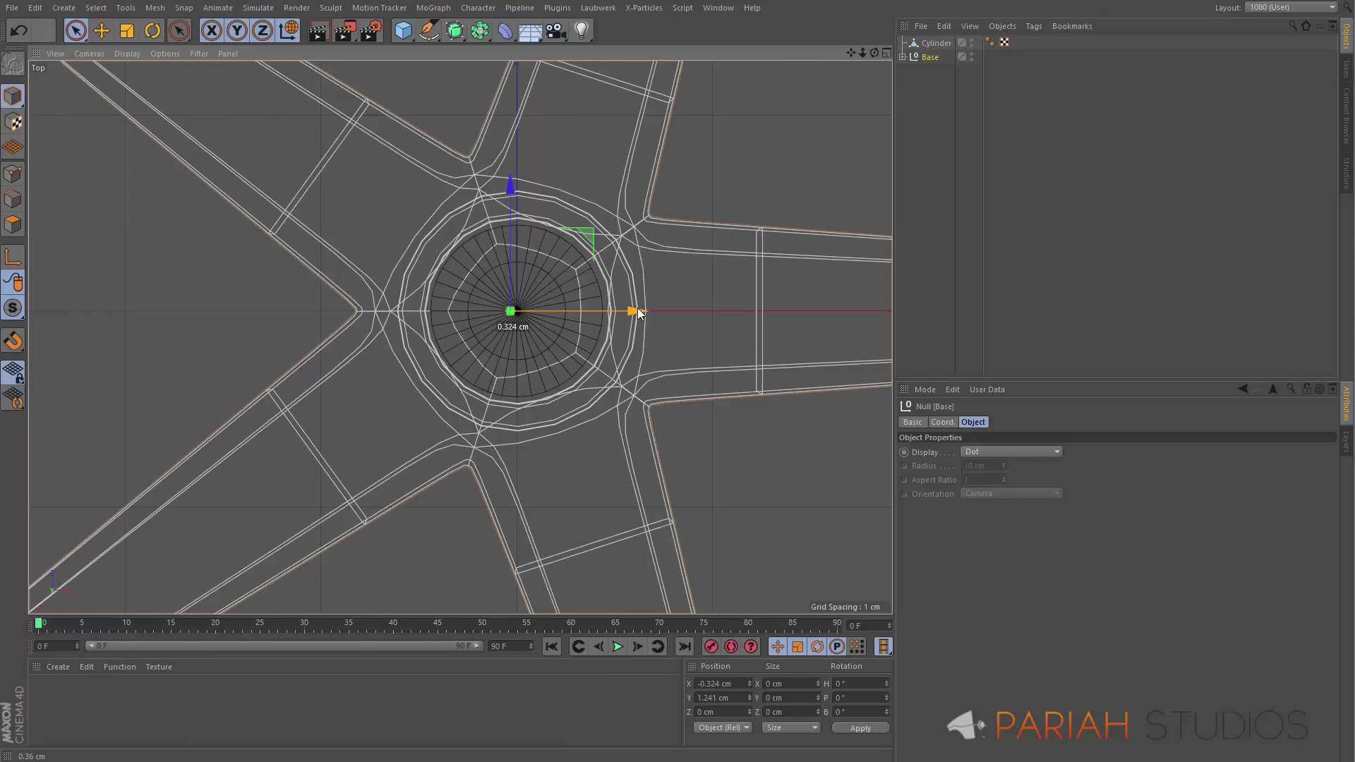
pyautogui.moveTo(638, 313); pyautogui.dragTo(637, 312)
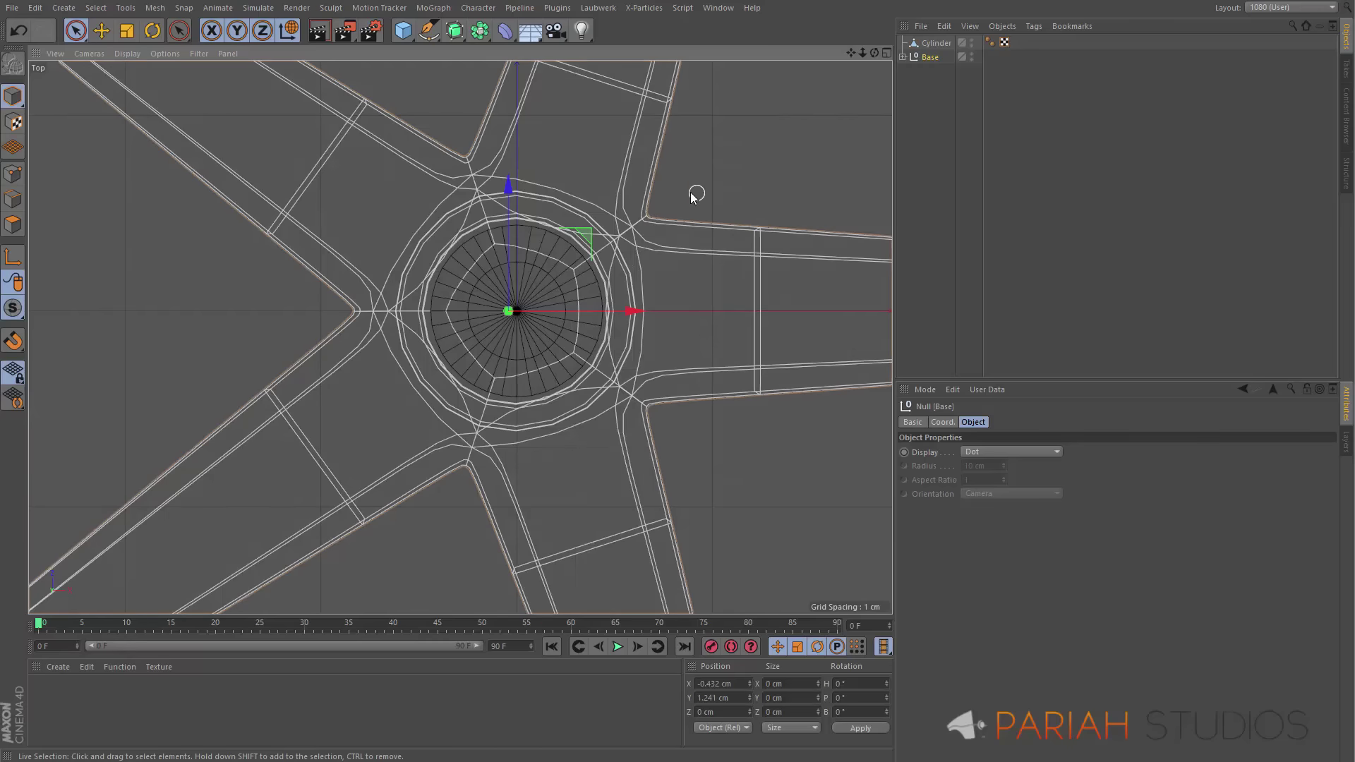
pyautogui.middleClick(710, 170)
pyautogui.middleClick(375, 218)
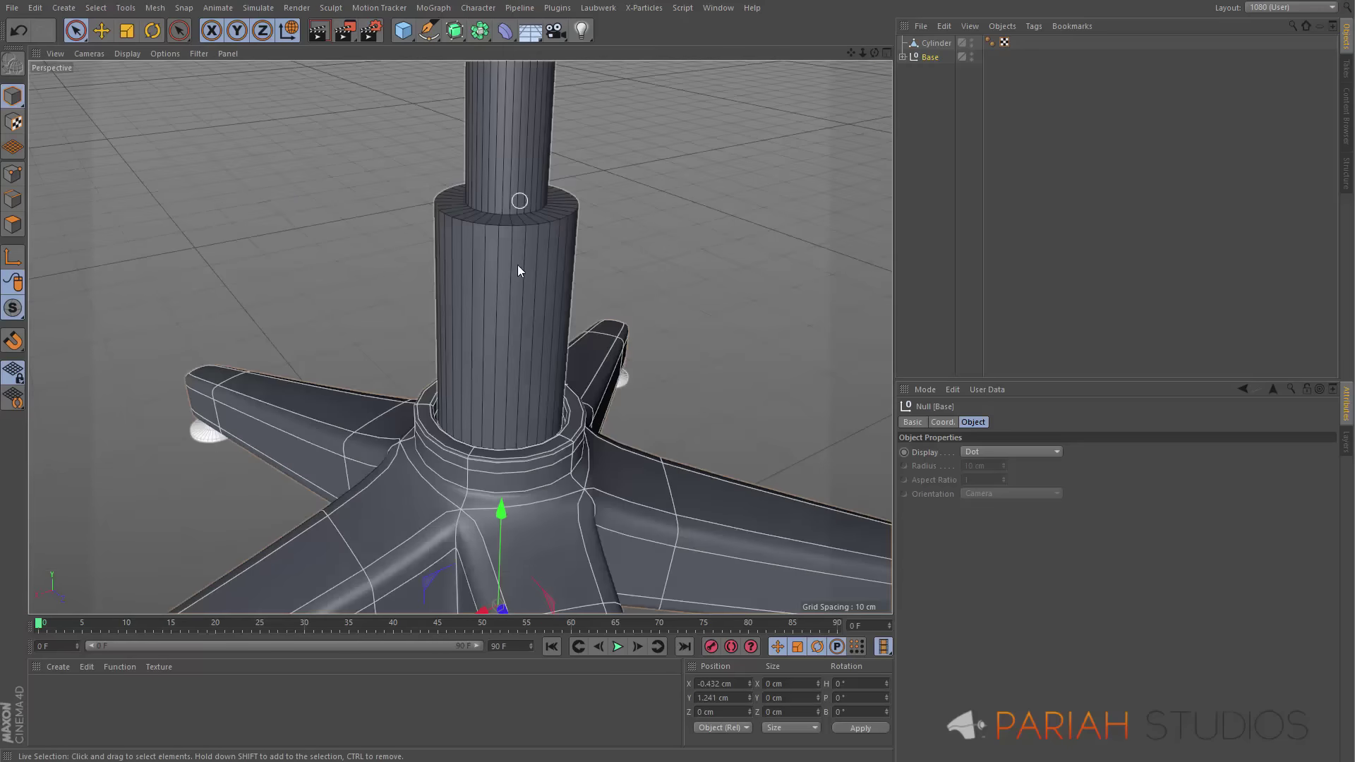
# Examine from several angles how the stepped cylinder sits in the hub of the base
pyautogui.keyDown('alt'); pyautogui.moveTo(513, 422); pyautogui.dragTo(508, 471); pyautogui.keyUp('alt')
pyautogui.scroll(-2, 396, 304)
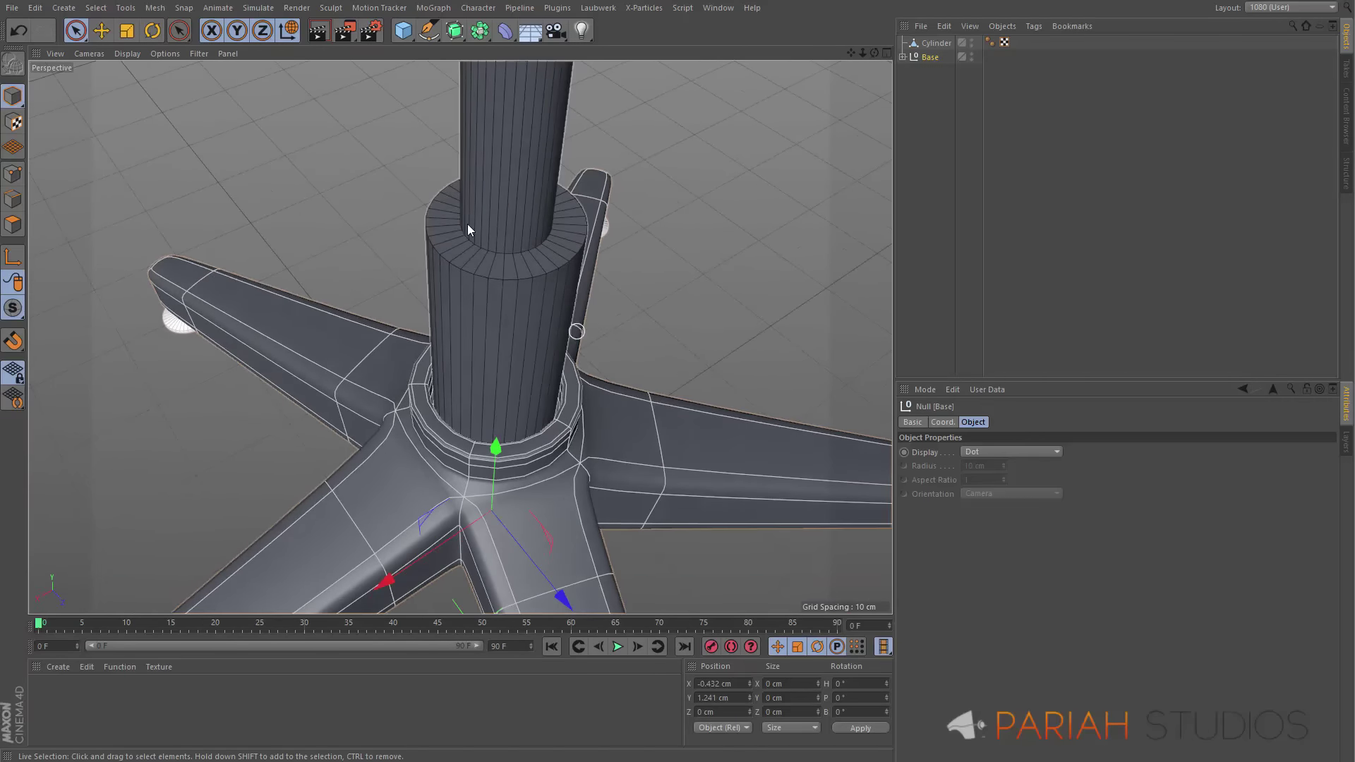
pyautogui.scroll(-3, 522, 352)
pyautogui.keyDown('alt'); pyautogui.moveTo(492, 350); pyautogui.dragTo(497, 387); pyautogui.keyUp('alt')
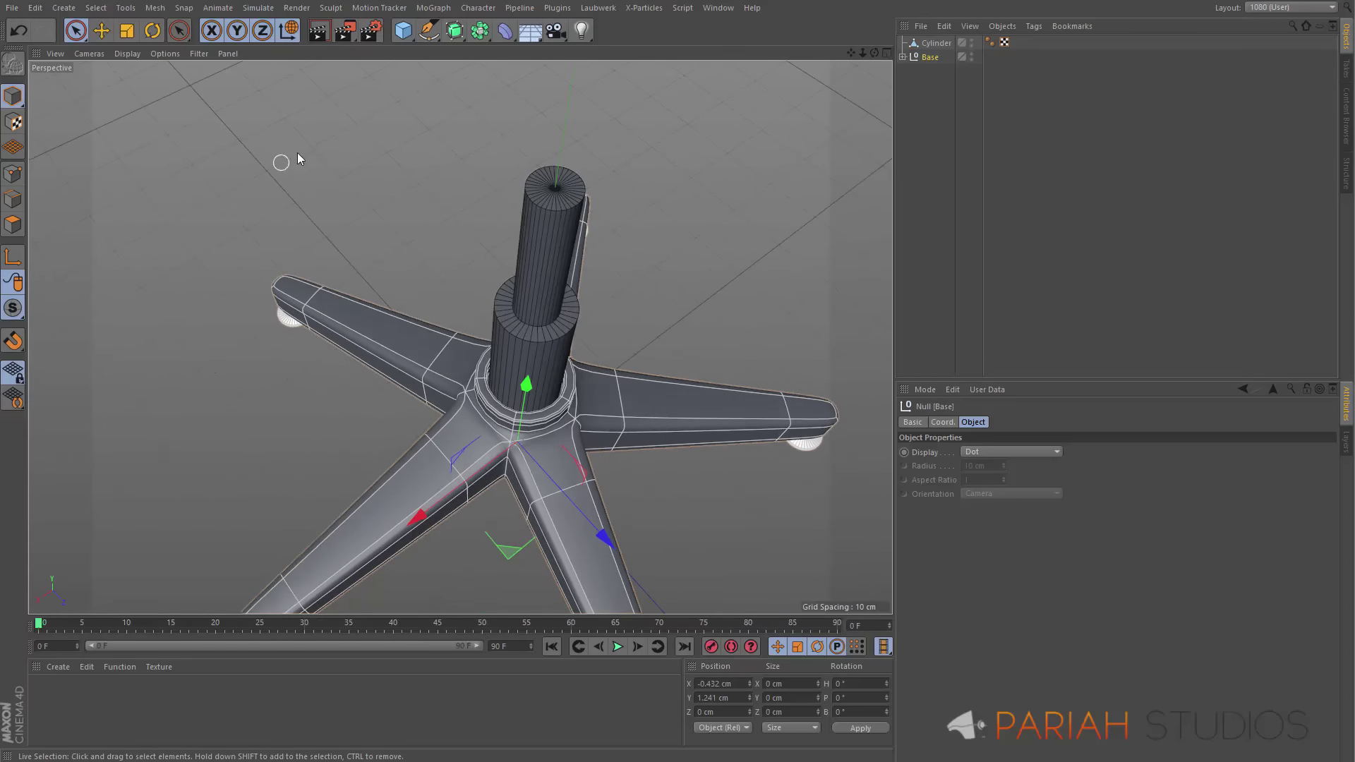
pyautogui.keyDown('alt'); pyautogui.moveTo(421, 379); pyautogui.dragTo(503, 282); pyautogui.keyUp('alt')
pyautogui.keyDown('alt'); pyautogui.moveTo(501, 282); pyautogui.dragTo(502, 375, button='middle'); pyautogui.keyUp('alt')
pyautogui.keyDown('alt'); pyautogui.moveTo(517, 369); pyautogui.dragTo(475, 397, button='right'); pyautogui.keyUp('alt')
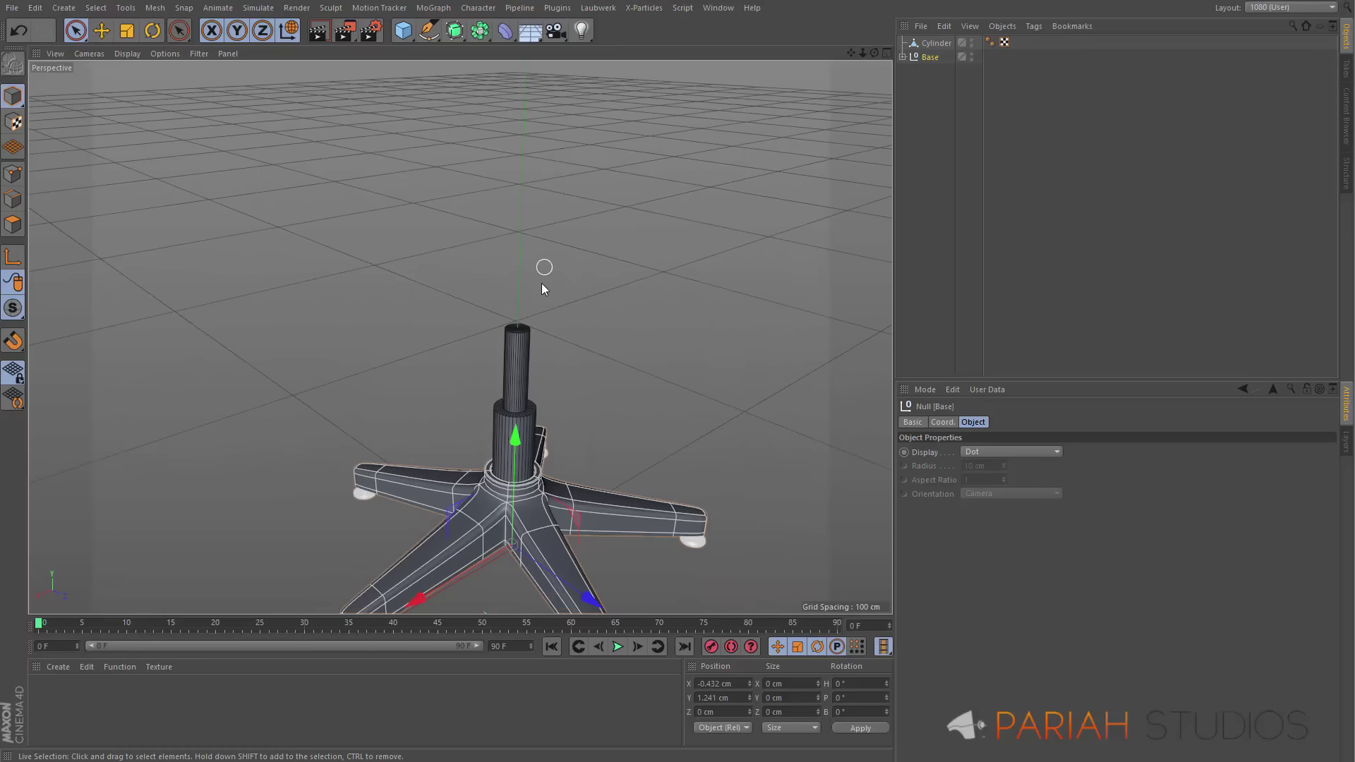
pyautogui.moveTo(543, 288)
pyautogui.keyDown('alt'); pyautogui.mouseDown()
pyautogui.moveTo(545, 384)
pyautogui.moveTo(570, 276)
pyautogui.mouseUp(); pyautogui.keyUp('alt')
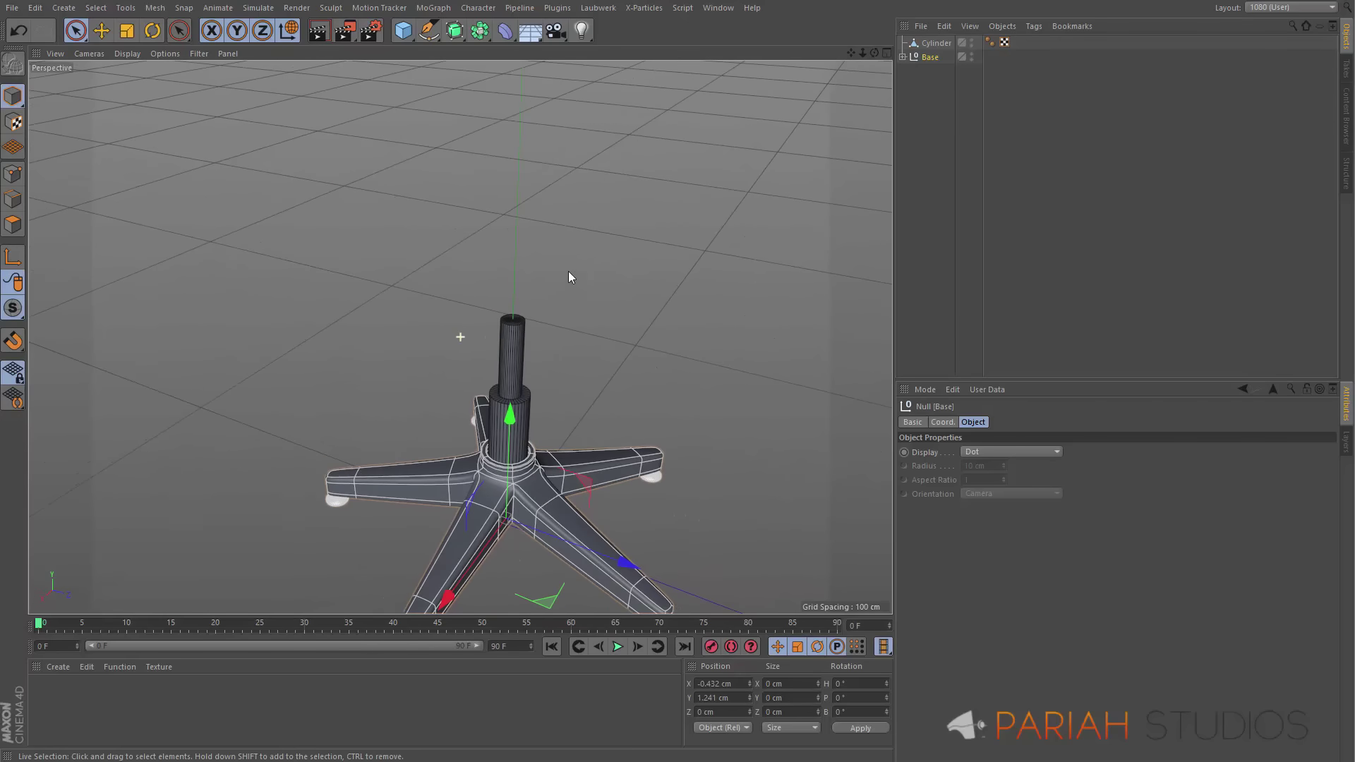
# Rename the cylinder as Column, place it inside the Base group and clear the object selection
pyautogui.doubleClick(937, 42)
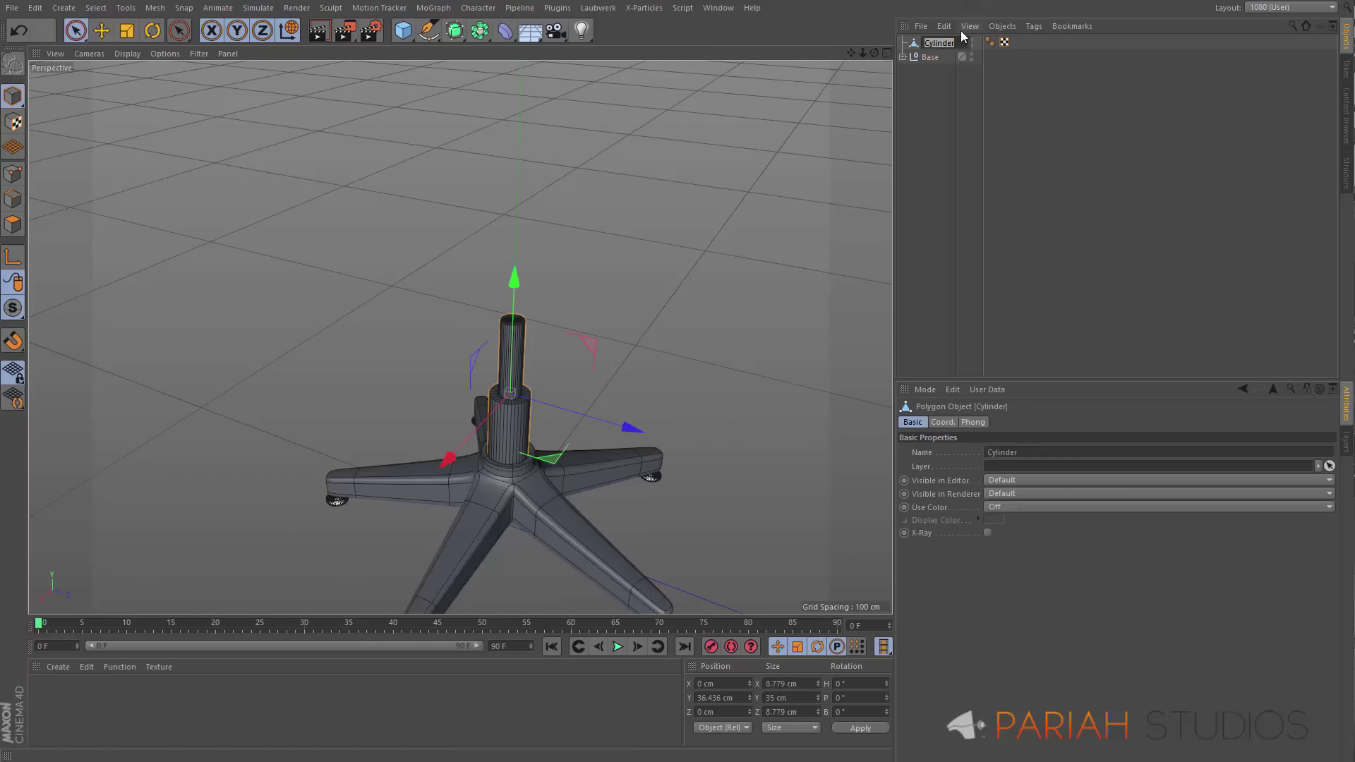
pyautogui.write('Column')
pyautogui.press('Return')
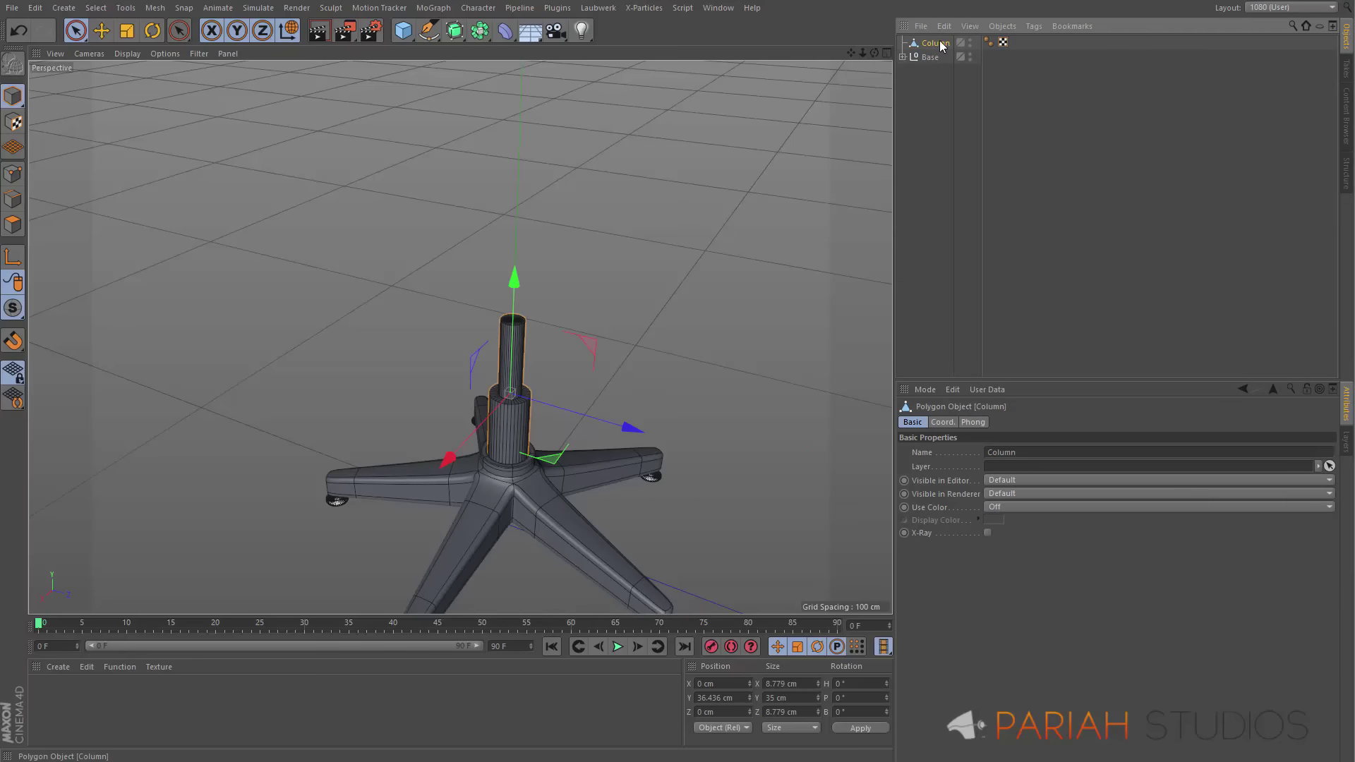
pyautogui.moveTo(942, 44); pyautogui.dragTo(933, 57)
pyautogui.click(902, 43)
pyautogui.click(746, 141)
# Add a Plane primitive and raise it above the column to about Y 66.1 cm
pyautogui.keyDown('alt'); pyautogui.moveTo(510, 318); pyautogui.dragTo(553, 338); pyautogui.keyUp('alt')
pyautogui.keyDown('alt'); pyautogui.moveTo(522, 328); pyautogui.dragTo(471, 334, button='right'); pyautogui.keyUp('alt')
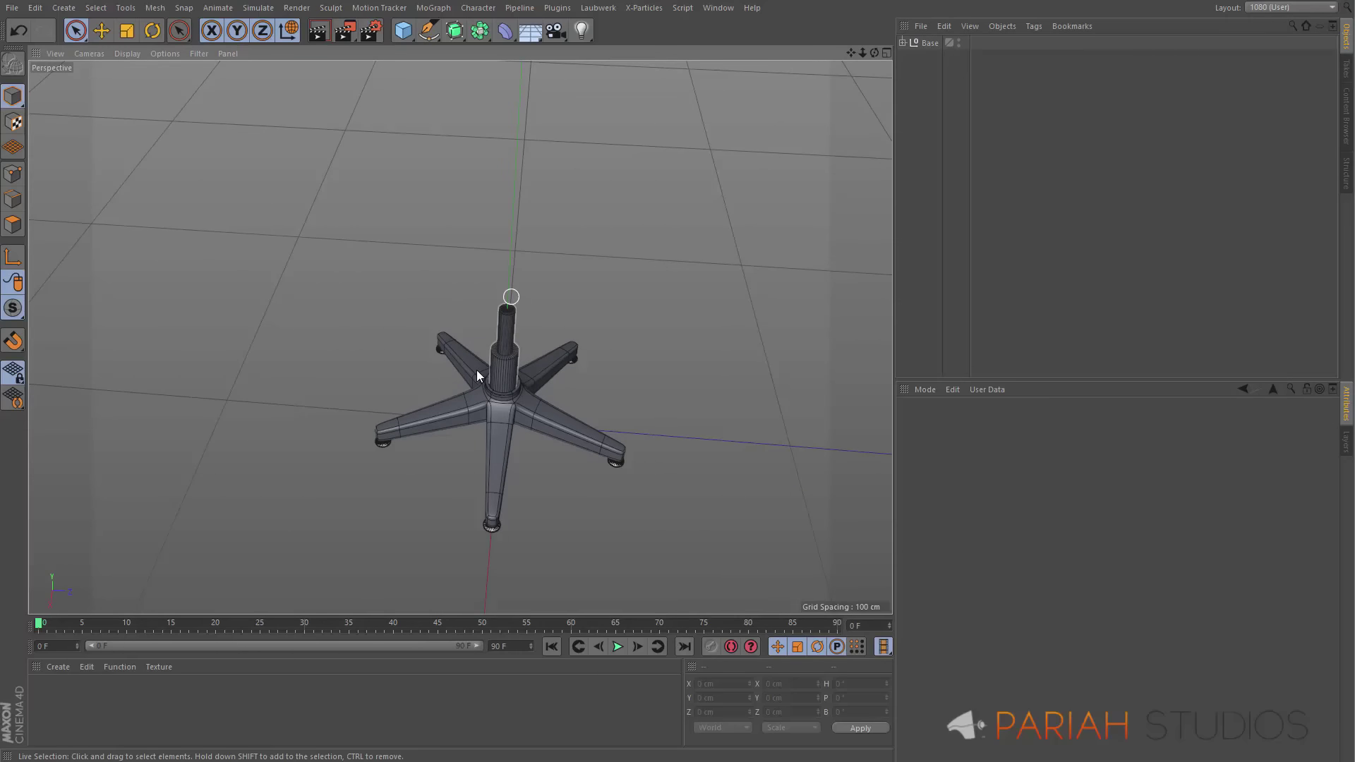
pyautogui.keyDown('alt'); pyautogui.moveTo(477, 370); pyautogui.dragTo(386, 314); pyautogui.keyUp('alt')
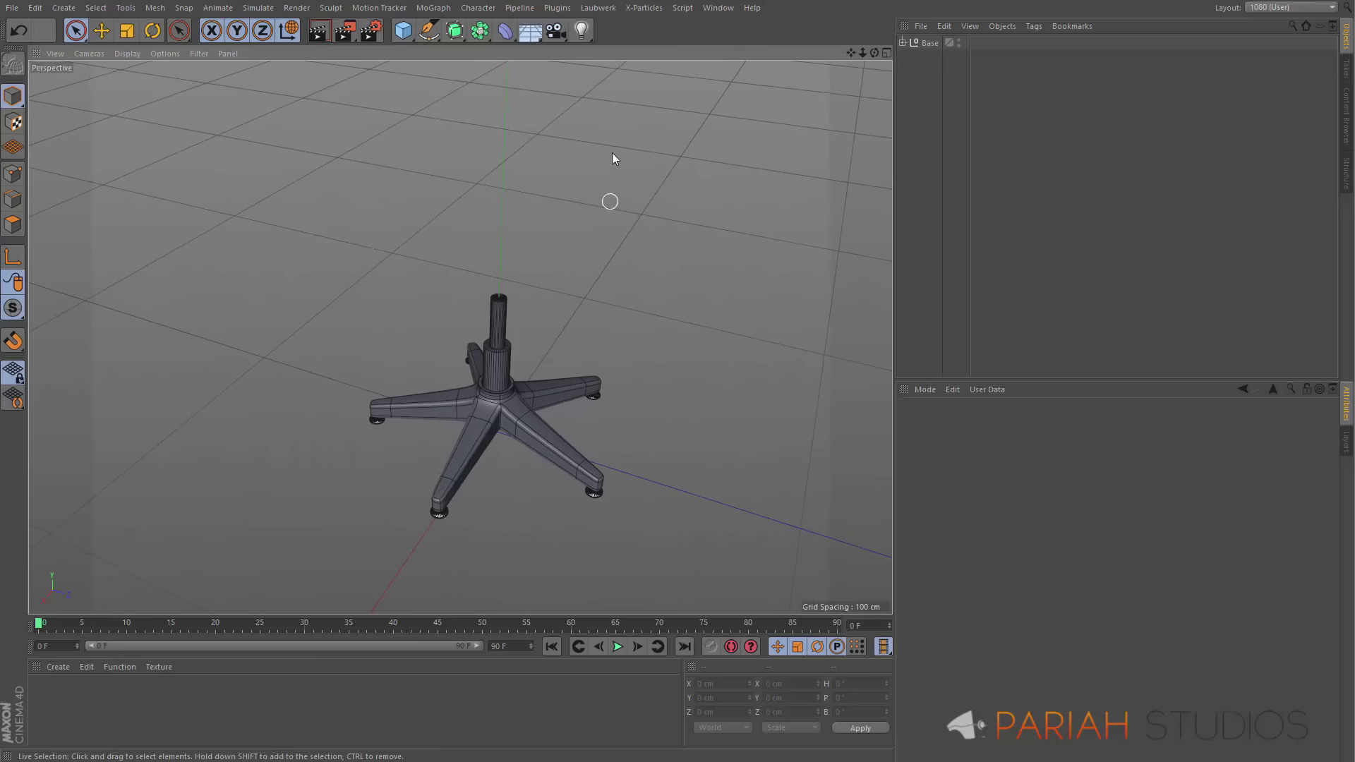
pyautogui.click(405, 31)
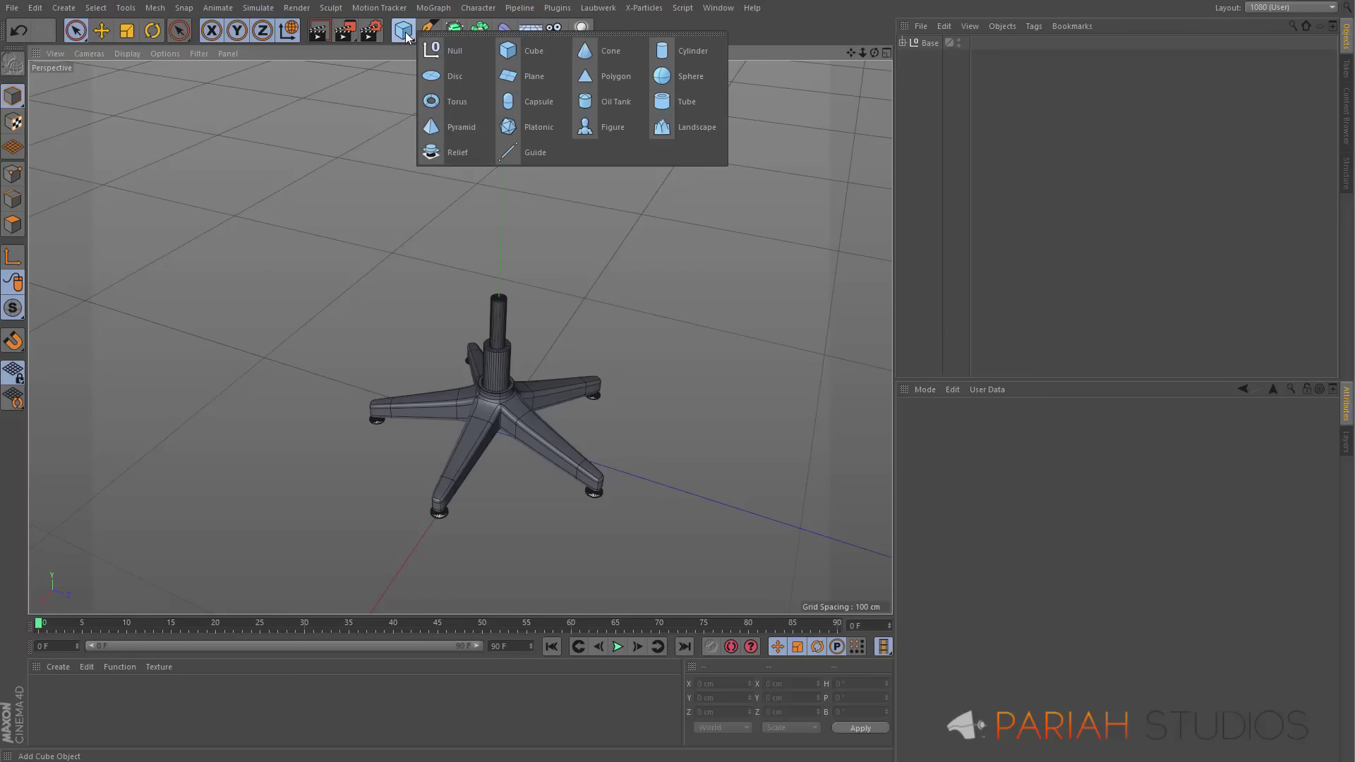
pyautogui.click(528, 81)
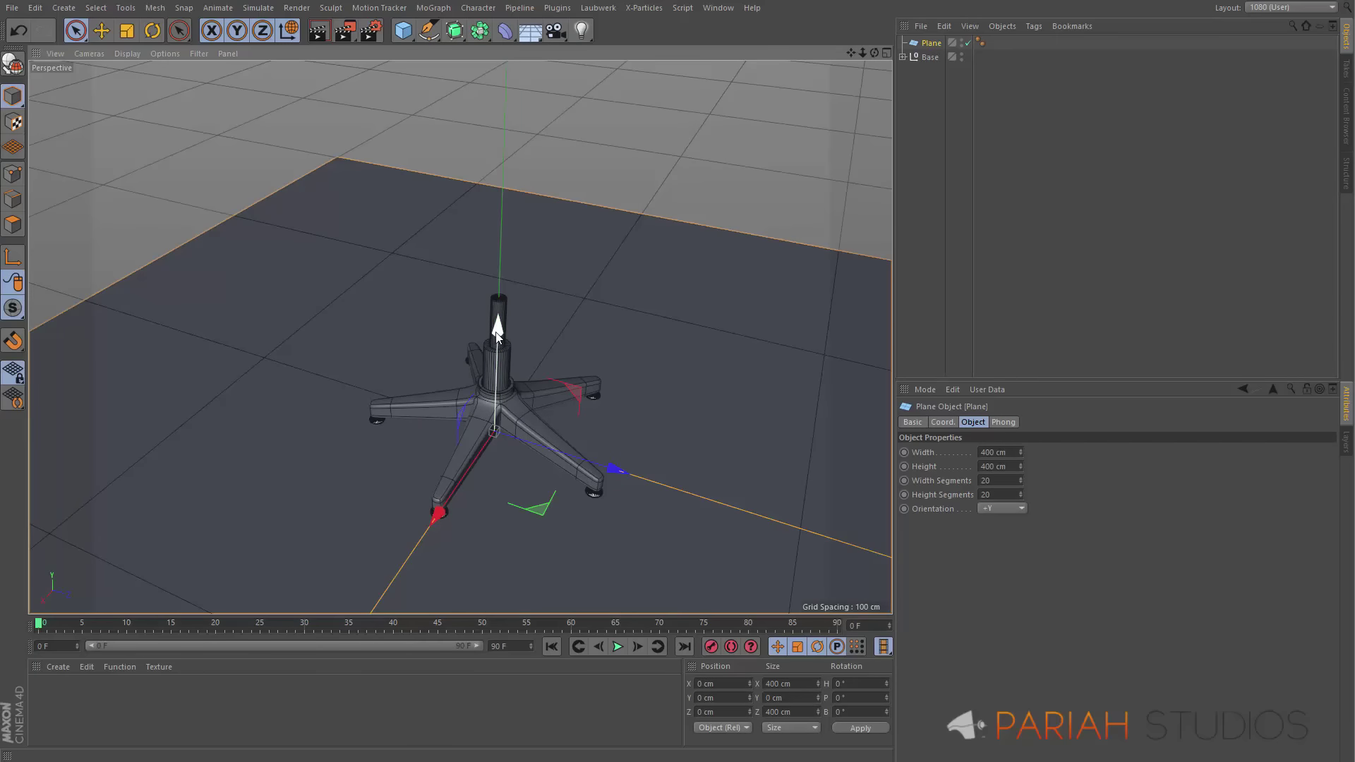
pyautogui.moveTo(496, 324); pyautogui.dragTo(494, 133)
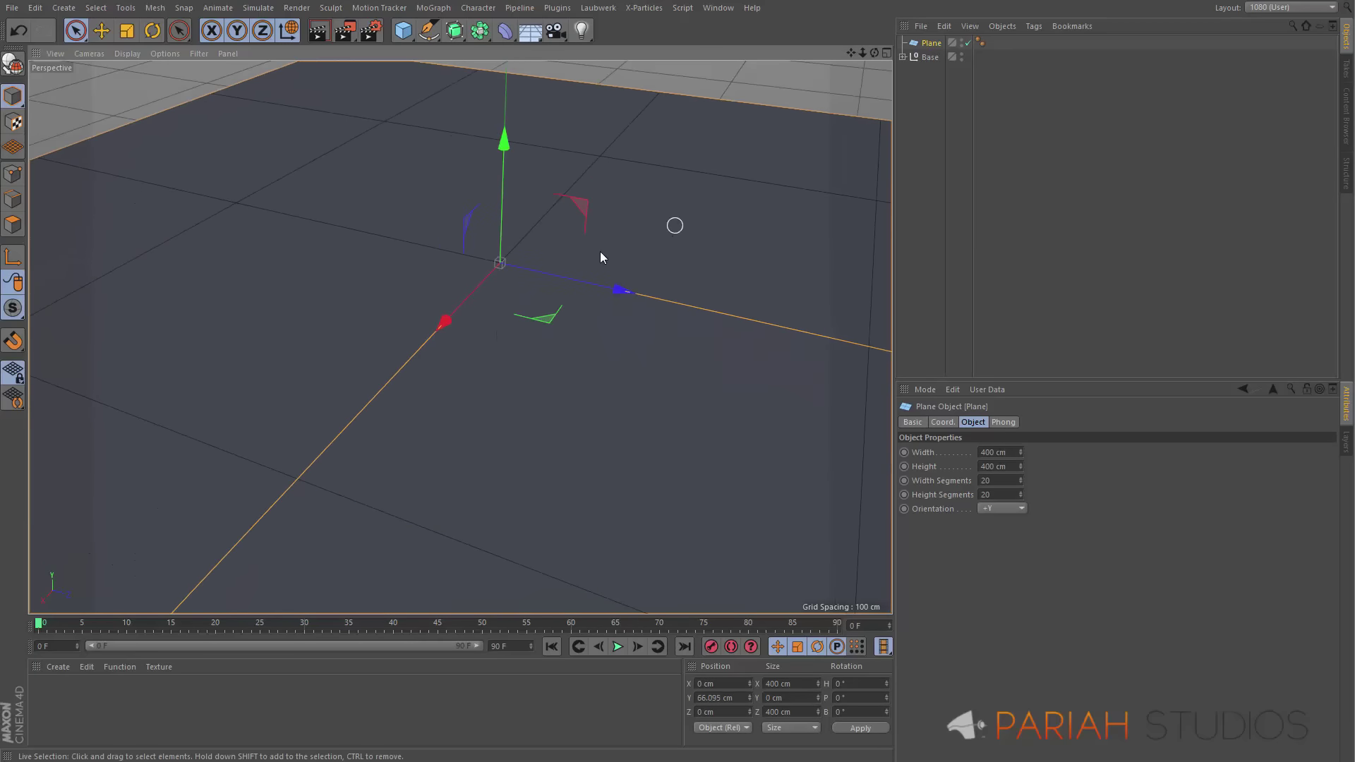
# Shrink the plane above the column to about 81.2 cm wide and 83.3 cm high
pyautogui.keyDown('alt'); pyautogui.moveTo(599, 251); pyautogui.dragTo(490, 282, button='right'); pyautogui.keyUp('alt')
pyautogui.keyDown('alt'); pyautogui.moveTo(569, 292); pyautogui.dragTo(513, 404, button='middle'); pyautogui.keyUp('alt')
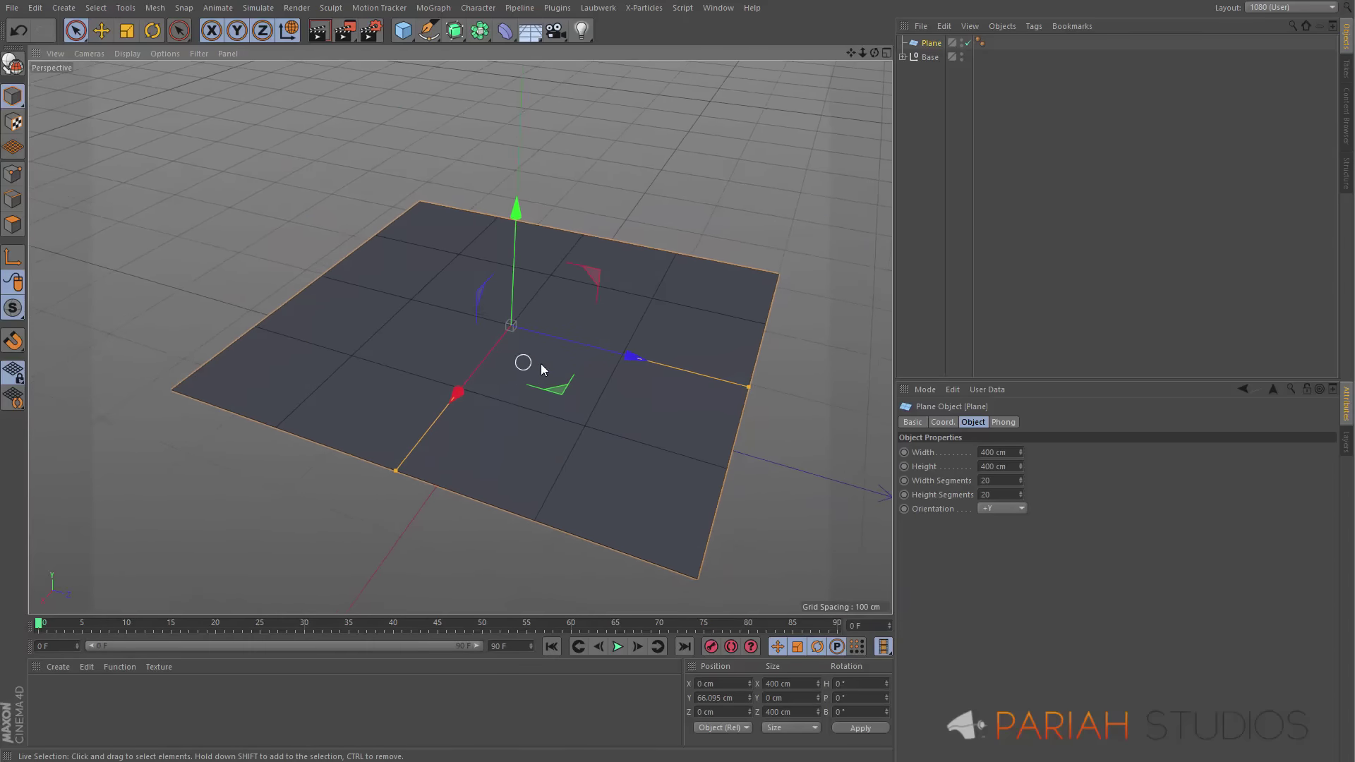
pyautogui.keyDown('alt'); pyautogui.moveTo(541, 364); pyautogui.dragTo(487, 378); pyautogui.keyUp('alt')
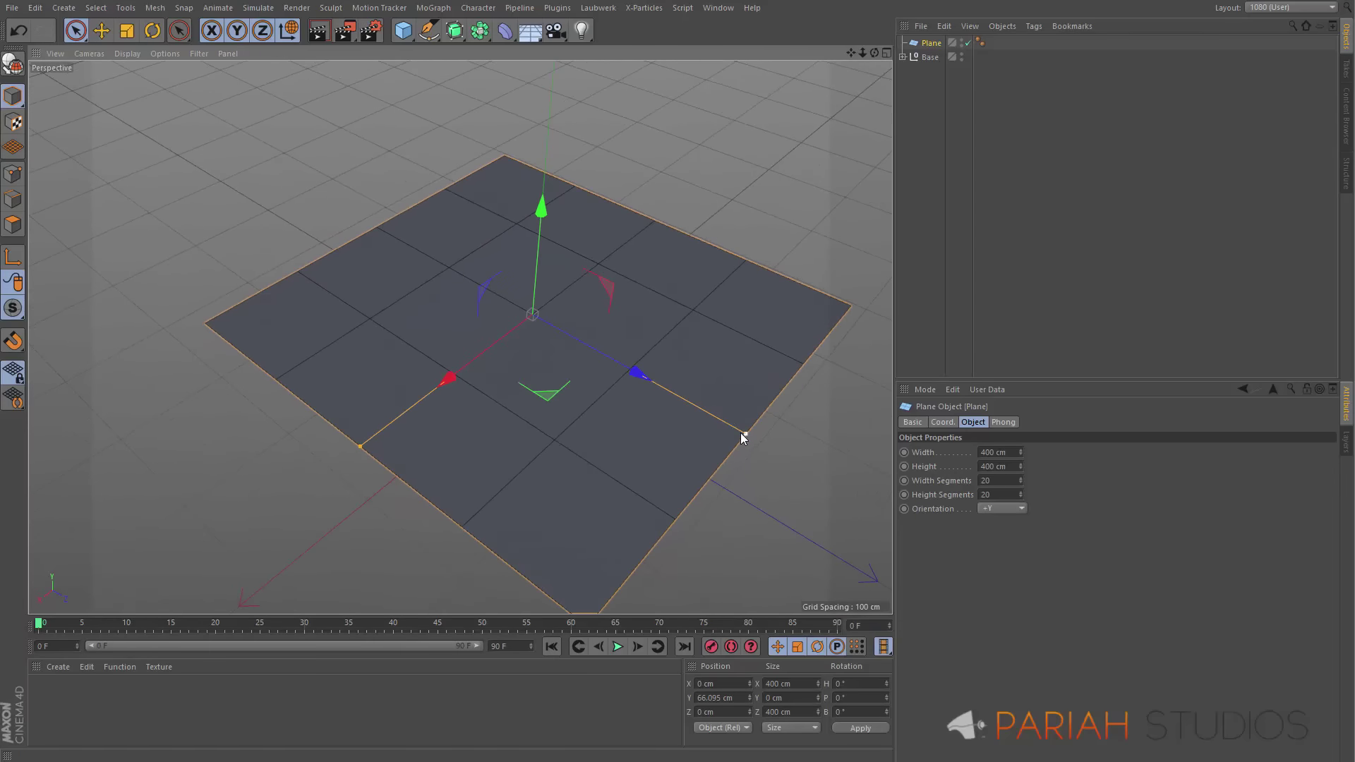
pyautogui.moveTo(742, 434); pyautogui.dragTo(577, 329)
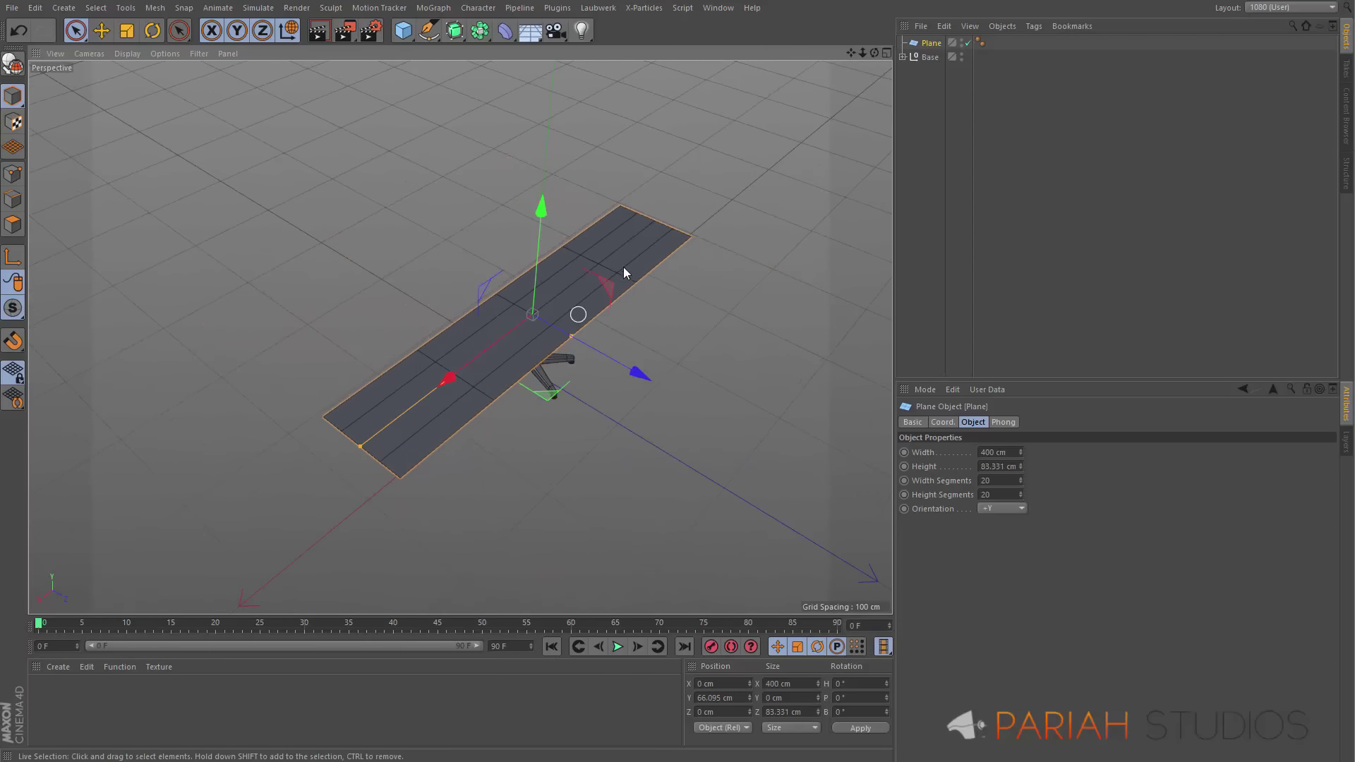
pyautogui.moveTo(359, 445); pyautogui.dragTo(526, 313)
# Reduce the plane to 1 width and 1 height segment and shrink it to about 67.9 by 55.2 cm
pyautogui.keyDown('alt'); pyautogui.moveTo(525, 341); pyautogui.dragTo(616, 266, button='right'); pyautogui.keyUp('alt')
pyautogui.keyDown('alt'); pyautogui.moveTo(552, 303); pyautogui.dragTo(513, 304); pyautogui.keyUp('alt')
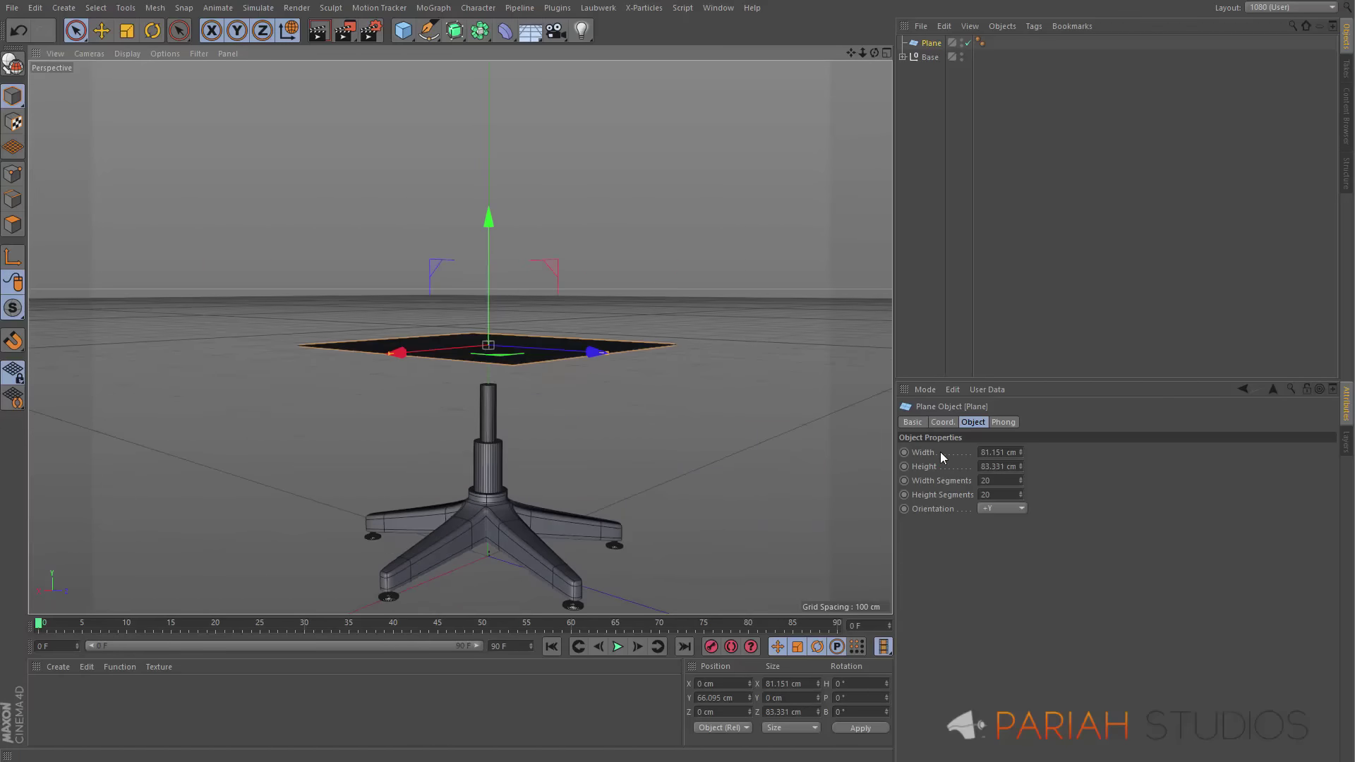
pyautogui.click(1021, 478)
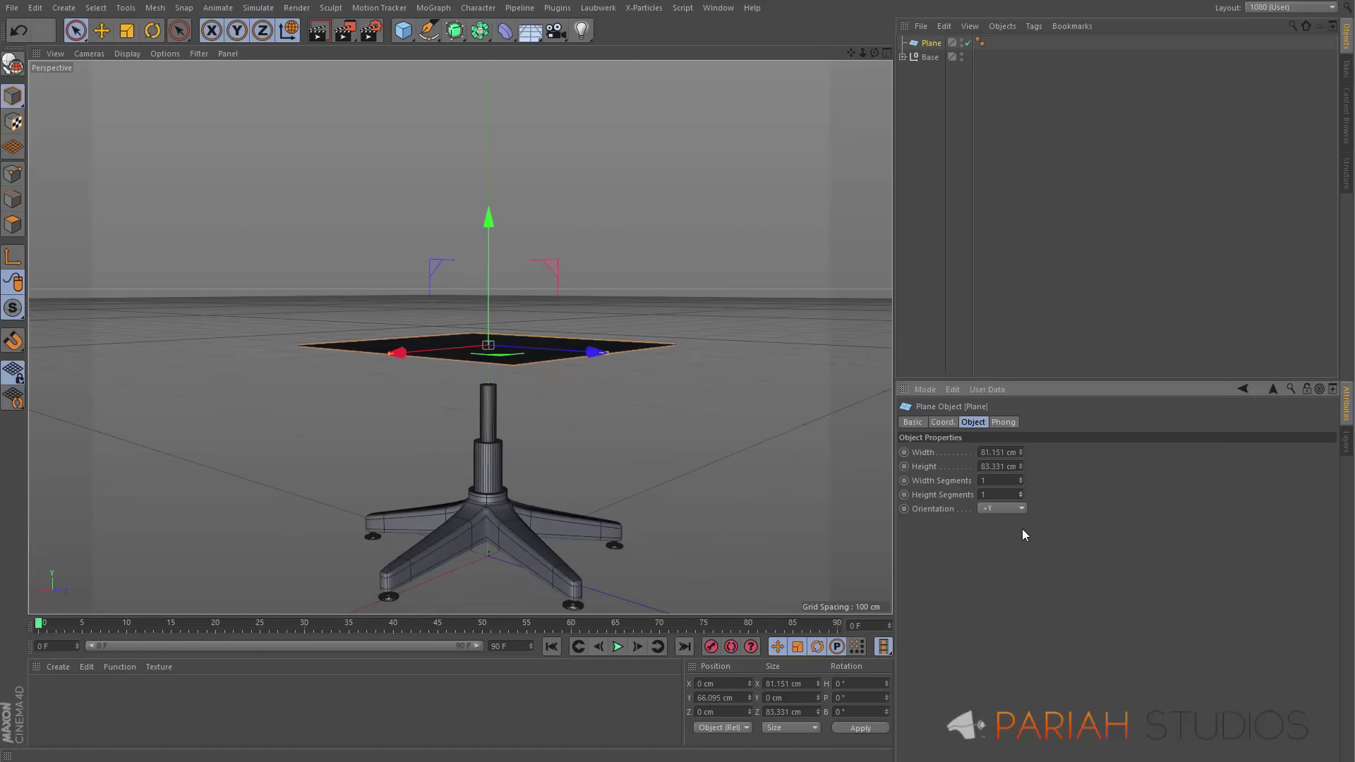
pyautogui.keyDown('alt'); pyautogui.moveTo(629, 332); pyautogui.dragTo(581, 360); pyautogui.keyUp('alt')
pyautogui.moveTo(394, 379); pyautogui.dragTo(411, 370)
# Lower the plane to Y 60 cm above the column and check its placement over the base
pyautogui.keyDown('alt'); pyautogui.moveTo(491, 325); pyautogui.dragTo(597, 299); pyautogui.keyUp('alt')
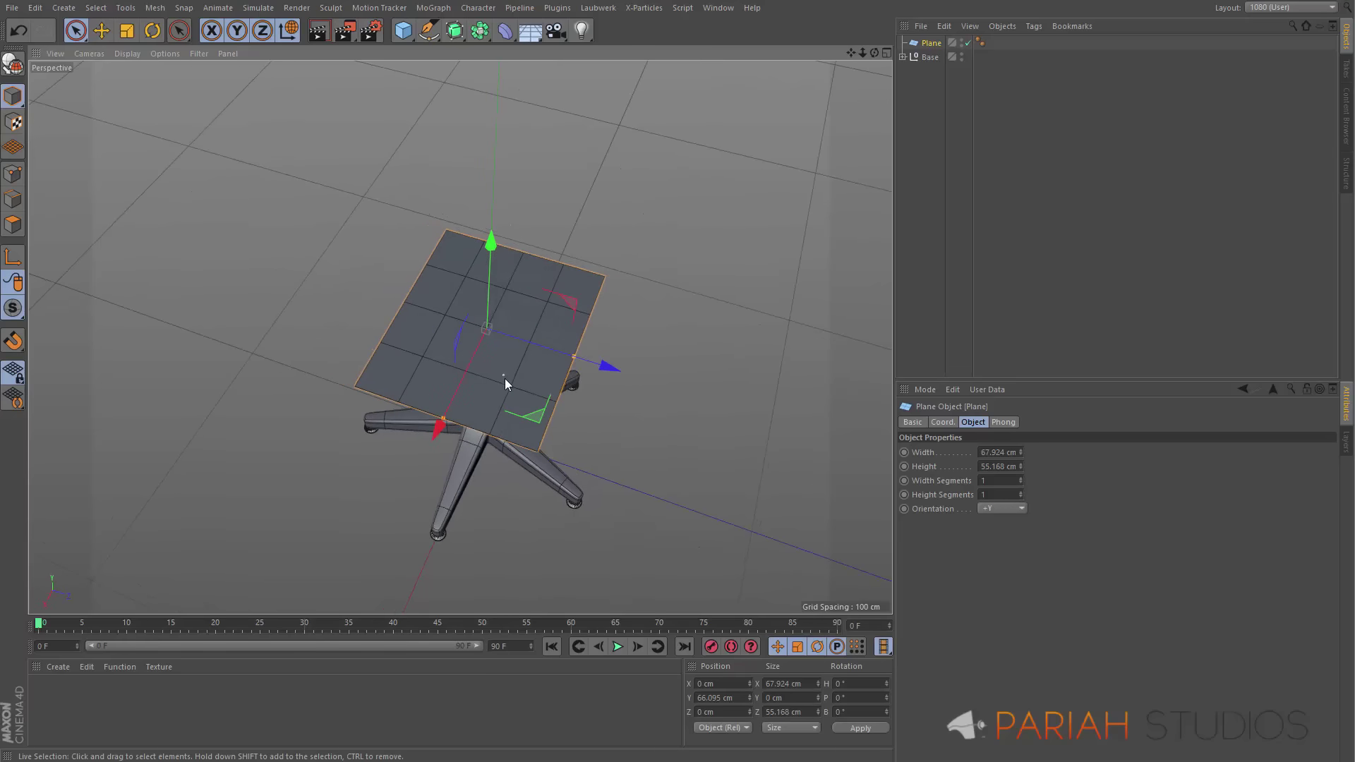
pyautogui.keyDown('alt'); pyautogui.moveTo(505, 378); pyautogui.dragTo(453, 425); pyautogui.keyUp('alt')
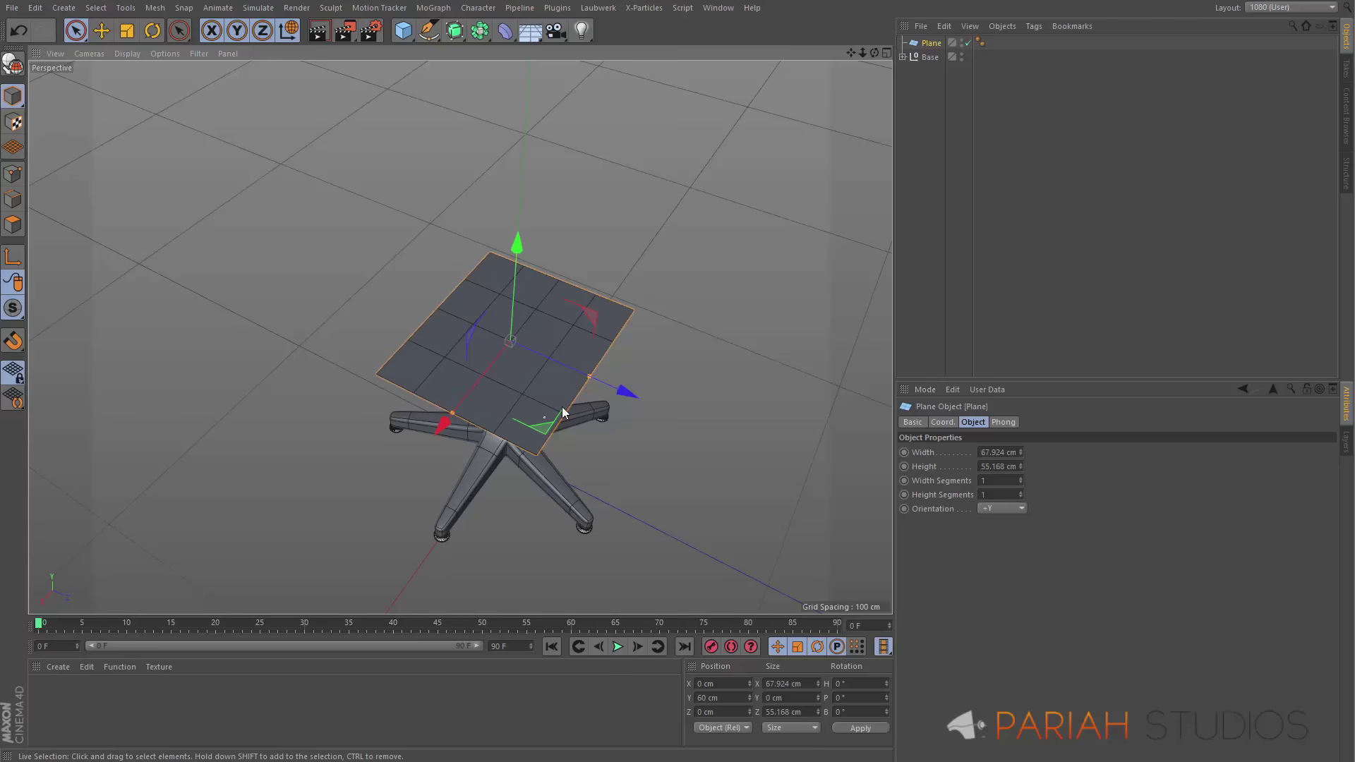
pyautogui.keyDown('alt'); pyautogui.moveTo(510, 383); pyautogui.dragTo(461, 378); pyautogui.keyUp('alt')
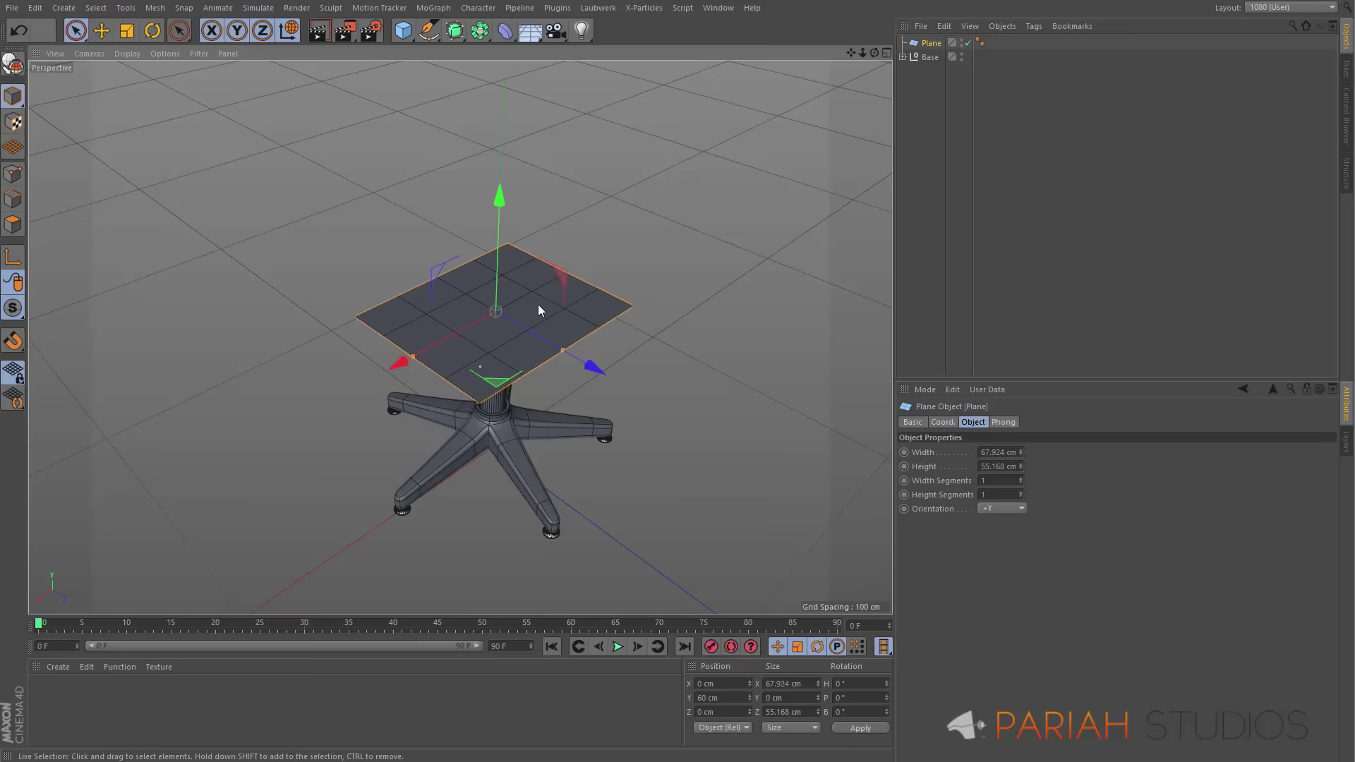
# Make the plane editable and extrude its rear edge straight up about 58.9 cm to form the backrest
pyautogui.click(15, 65)
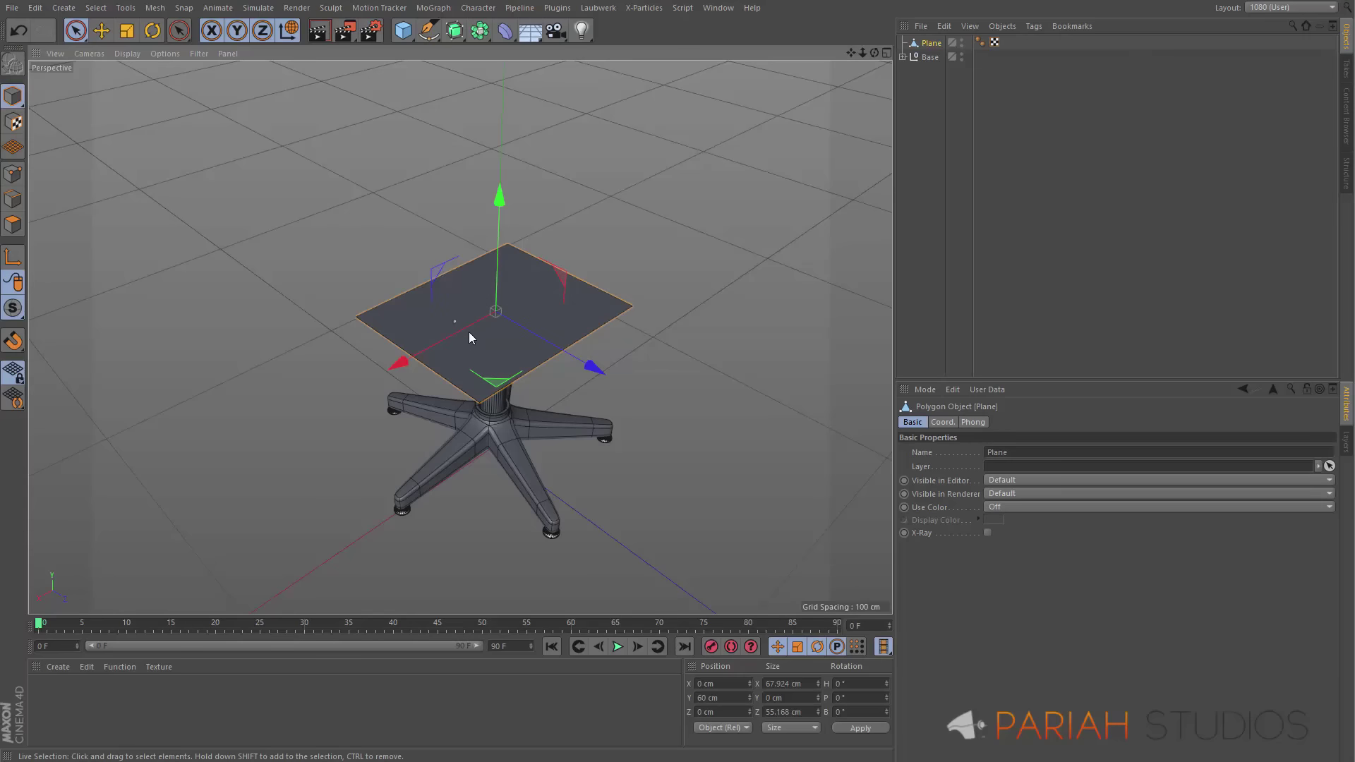
pyautogui.moveTo(454, 342)
pyautogui.keyDown('alt'); pyautogui.mouseDown()
pyautogui.moveTo(498, 358)
pyautogui.moveTo(468, 349)
pyautogui.mouseUp(); pyautogui.keyUp('alt')
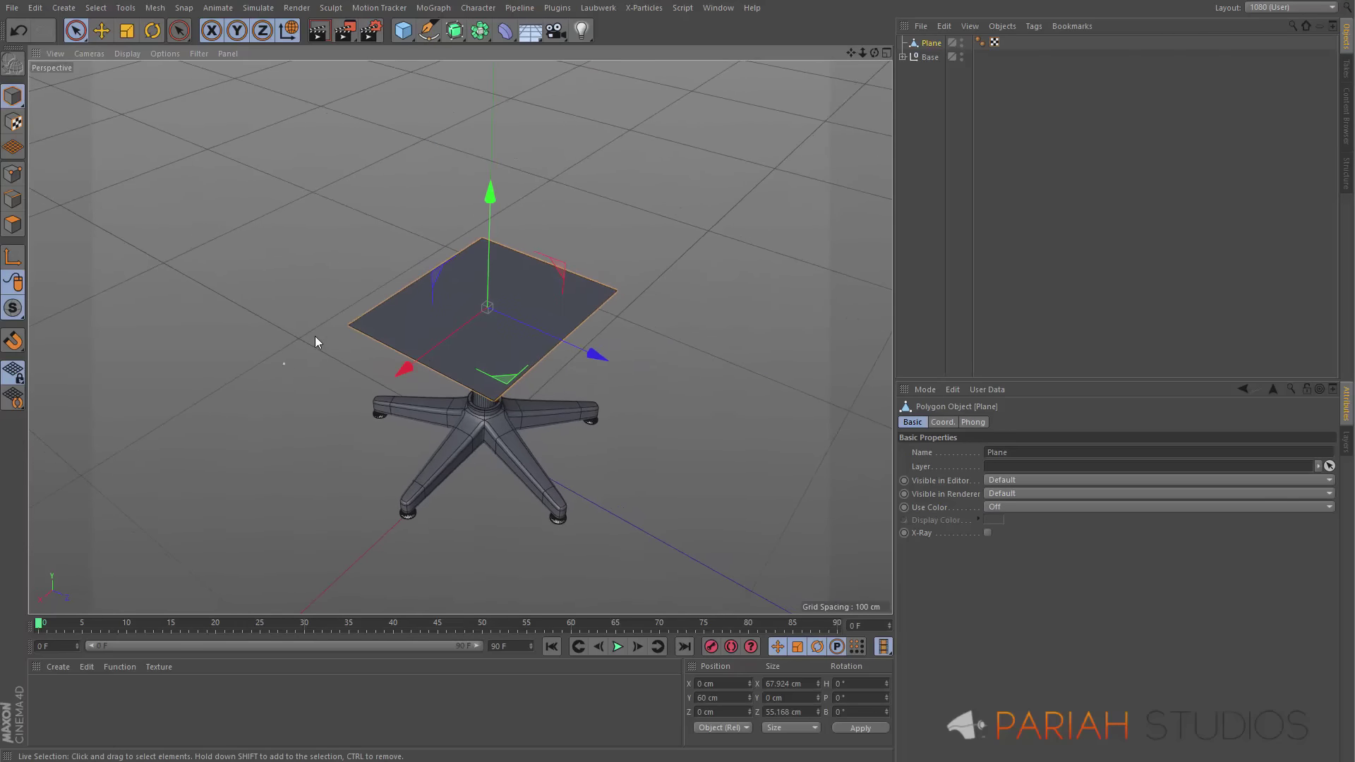
pyautogui.click(16, 201)
pyautogui.click(524, 255)
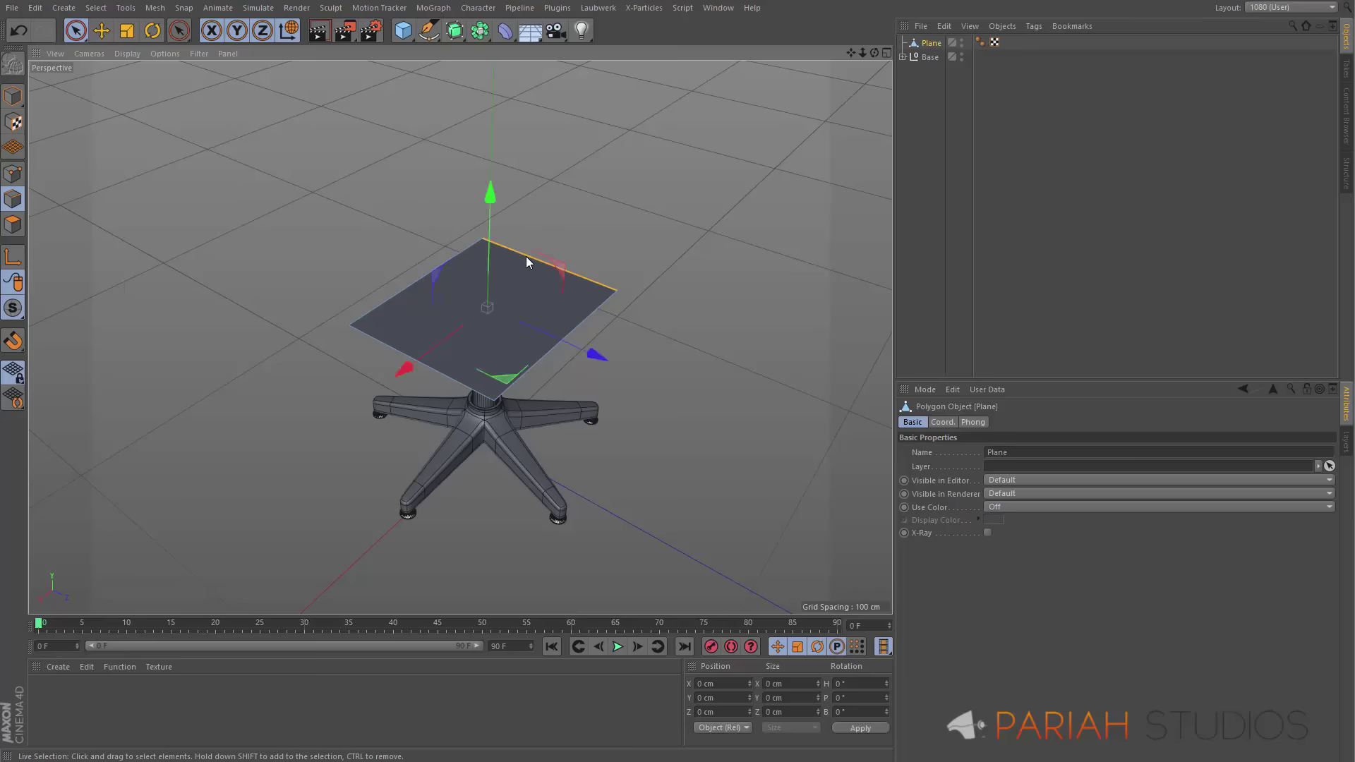
pyautogui.keyDown('ctrl'); pyautogui.moveTo(556, 151); pyautogui.dragTo(547, 24); pyautogui.keyUp('ctrl')
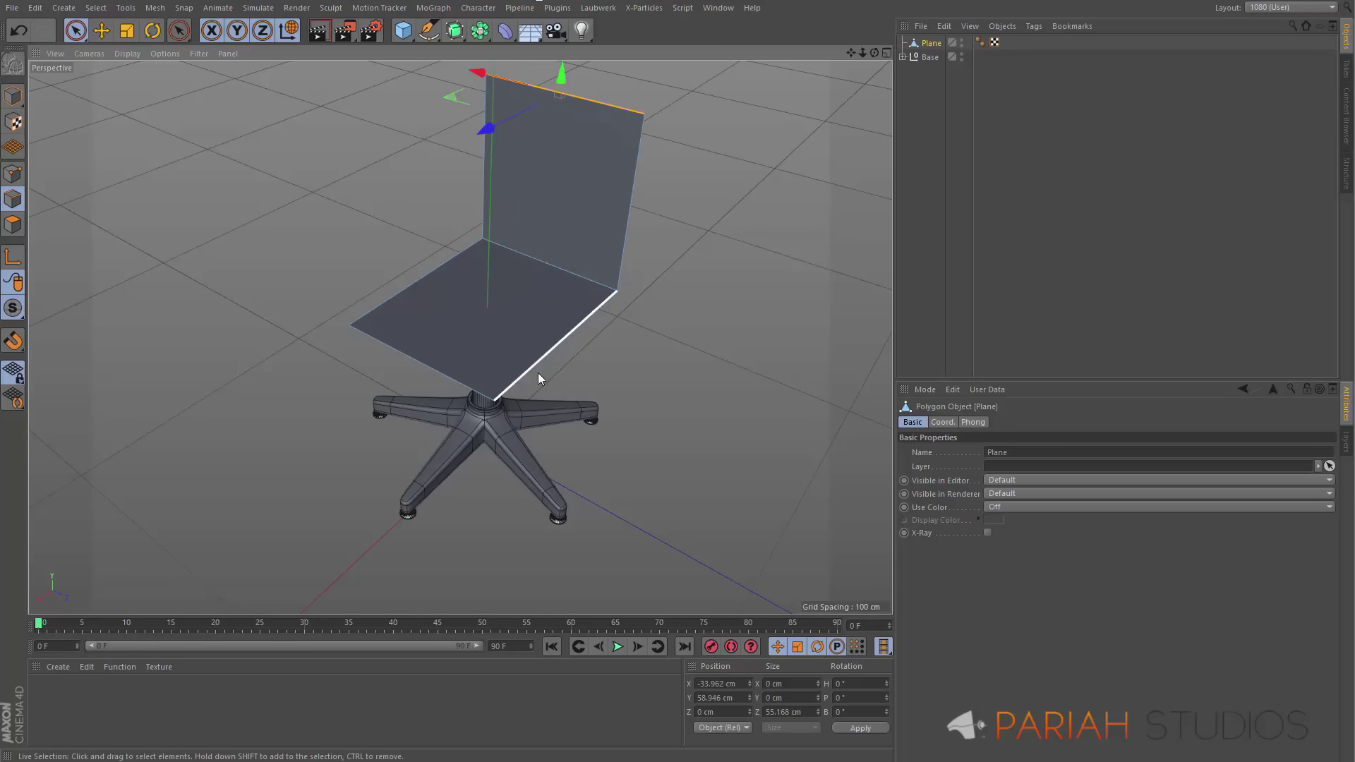
# Select the backrest's top and bottom edges together and shift them forward to about X -25.4 cm, Y 32.8 cm
pyautogui.keyDown('alt'); pyautogui.moveTo(537, 372); pyautogui.dragTo(682, 262); pyautogui.keyUp('alt')
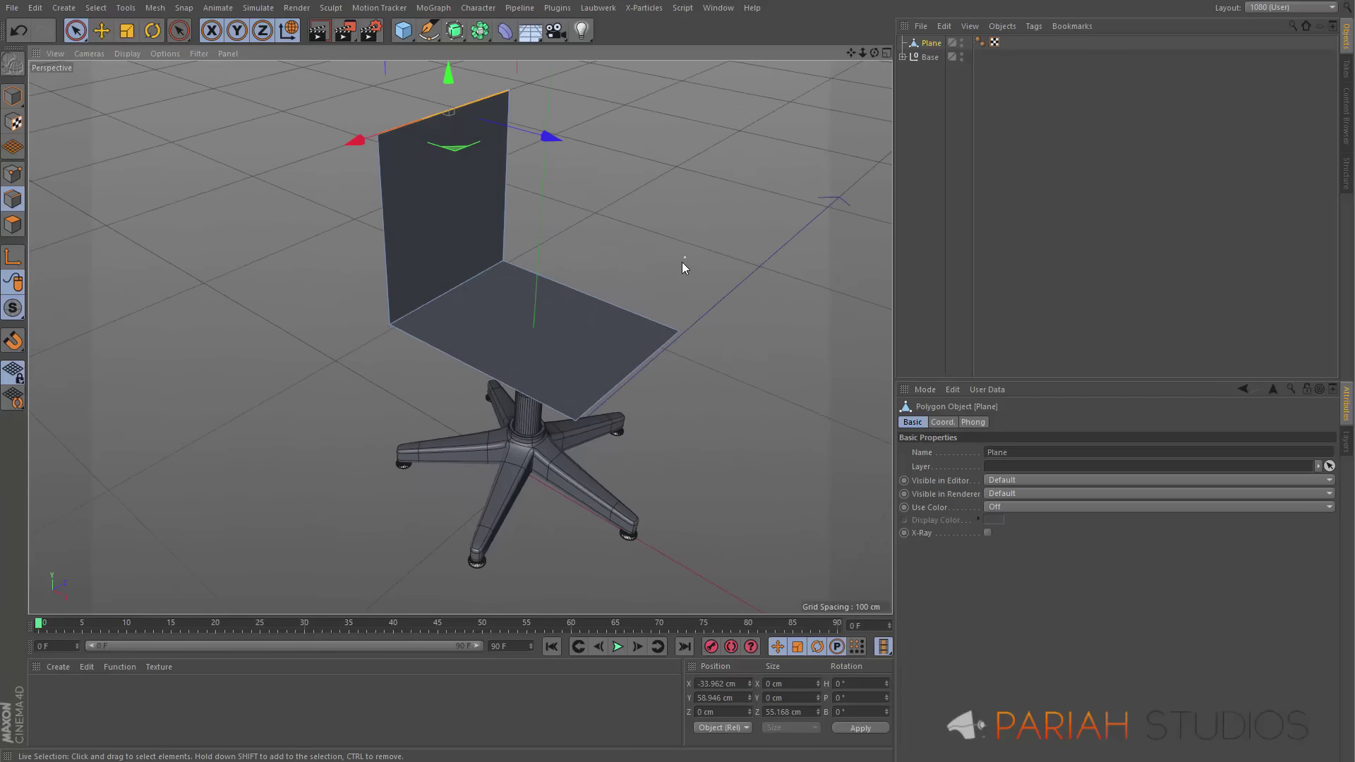
pyautogui.keyDown('shift'); pyautogui.click(462, 285); pyautogui.keyUp('shift')
pyautogui.click(283, 29)
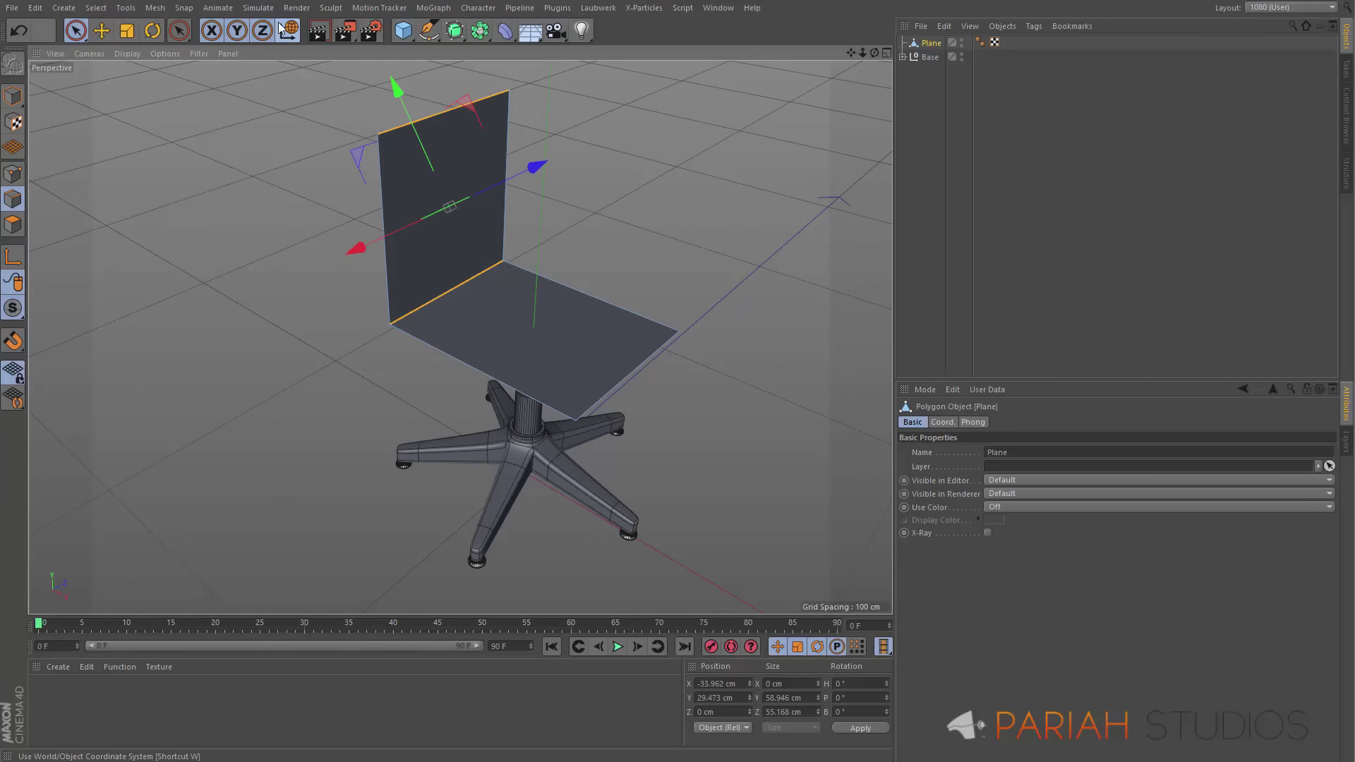
pyautogui.click(282, 28)
pyautogui.keyDown('alt'); pyautogui.moveTo(446, 283); pyautogui.dragTo(531, 218); pyautogui.keyUp('alt')
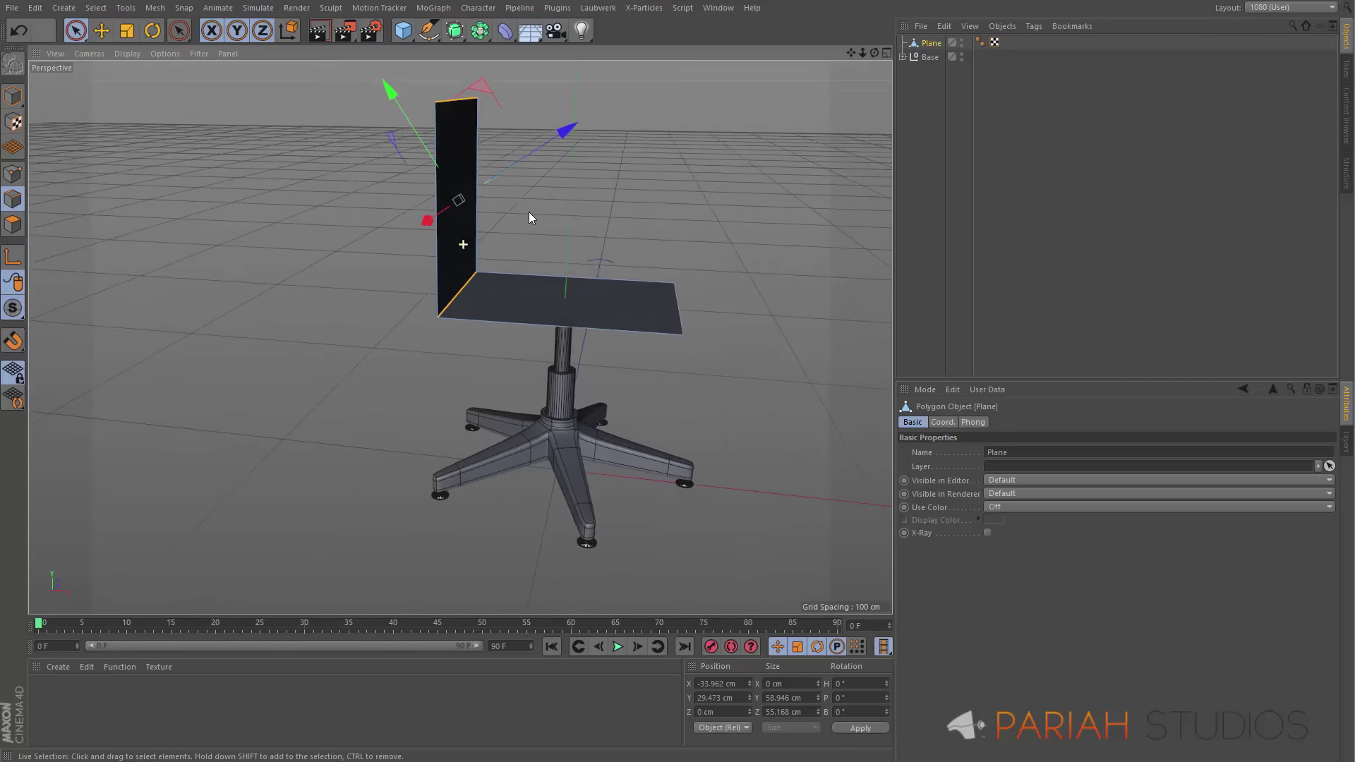
pyautogui.moveTo(484, 87); pyautogui.dragTo(509, 83)
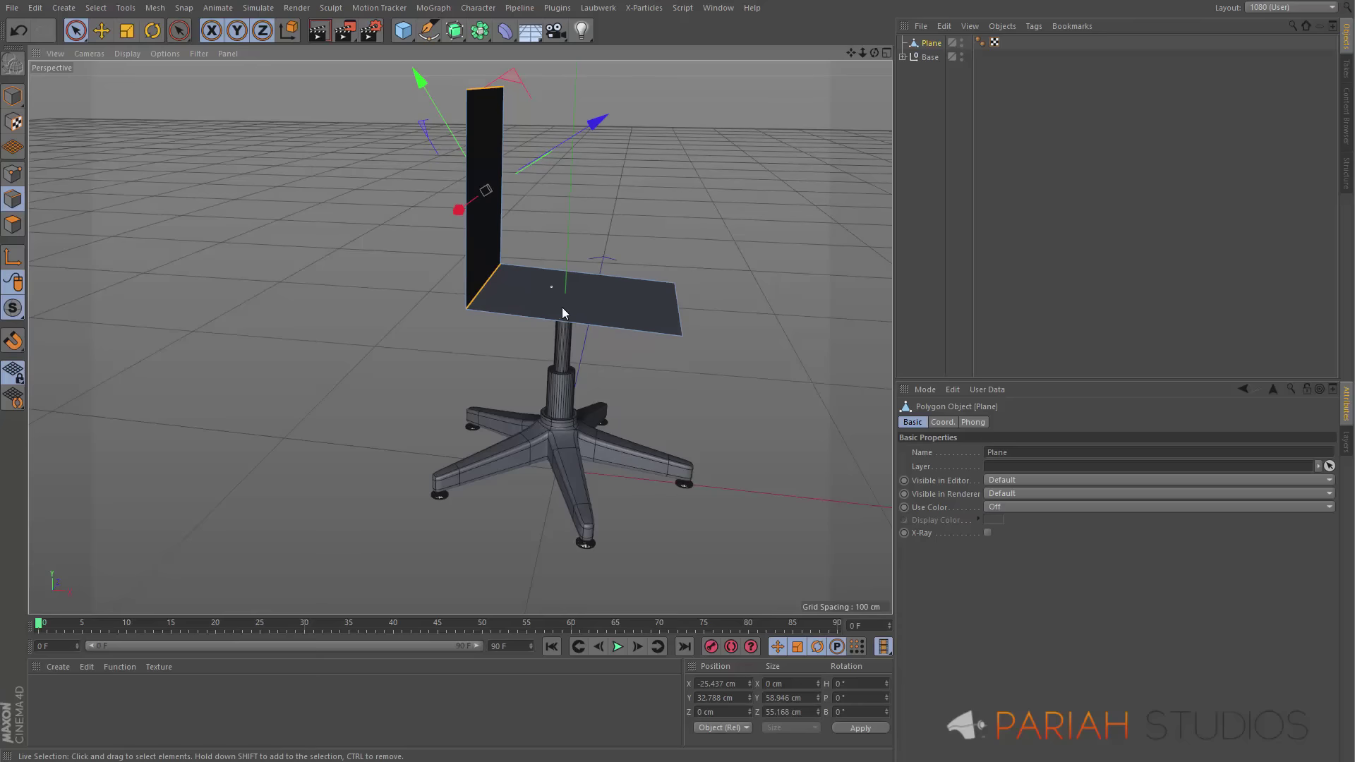
# Select the seat and backrest polygons and subdivide them once with Smooth Subdivision enabled
pyautogui.keyDown('alt'); pyautogui.moveTo(562, 308); pyautogui.dragTo(465, 372); pyautogui.keyUp('alt')
pyautogui.keyDown('alt'); pyautogui.moveTo(464, 371); pyautogui.dragTo(457, 376, button='middle'); pyautogui.keyUp('alt')
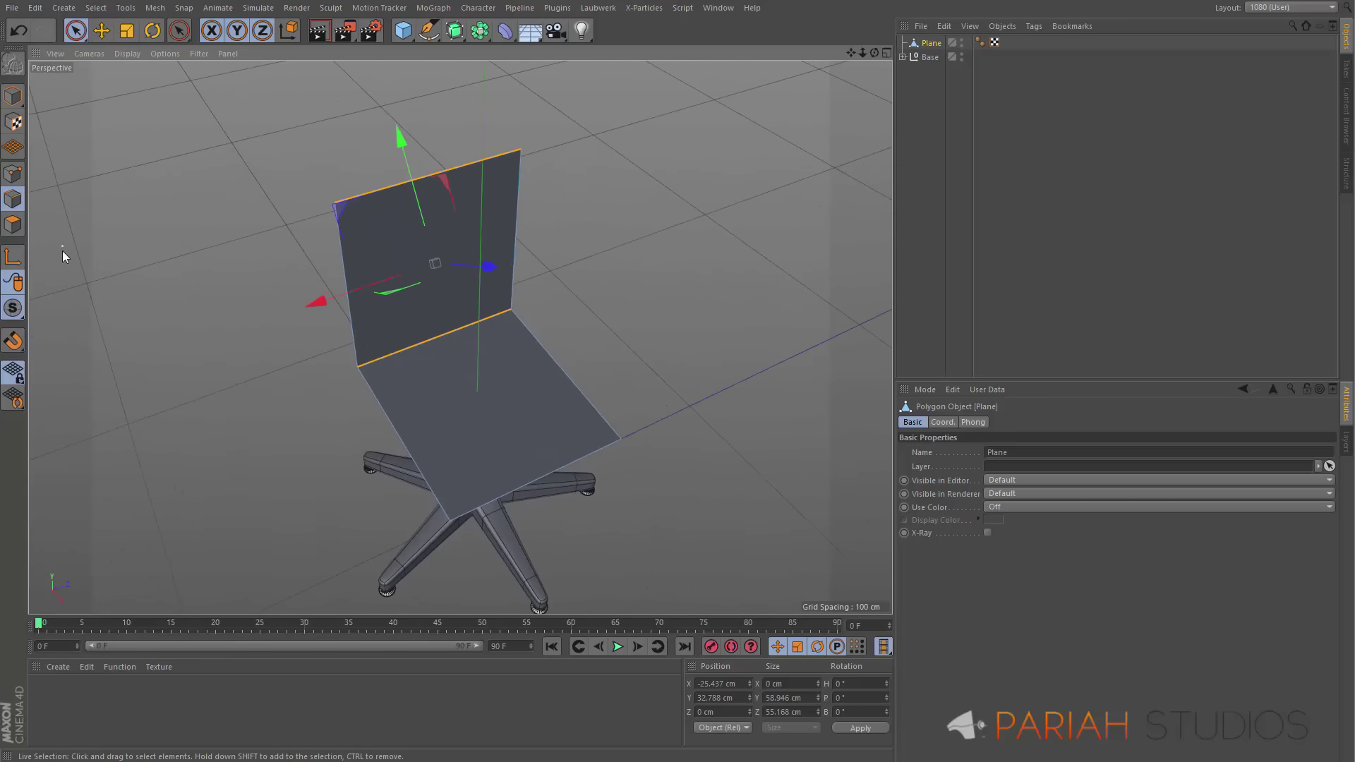
pyautogui.click(12, 225)
pyautogui.keyDown('alt'); pyautogui.moveTo(481, 382); pyautogui.dragTo(450, 360); pyautogui.keyUp('alt')
pyautogui.keyDown('alt'); pyautogui.moveTo(450, 398); pyautogui.dragTo(473, 357, button='middle'); pyautogui.keyUp('alt')
pyautogui.moveTo(477, 369)
pyautogui.keyDown('alt'); pyautogui.mouseDown()
pyautogui.moveTo(472, 319)
pyautogui.moveTo(583, 219)
pyautogui.mouseUp(); pyautogui.keyUp('alt')
pyautogui.rightClick(626, 214)
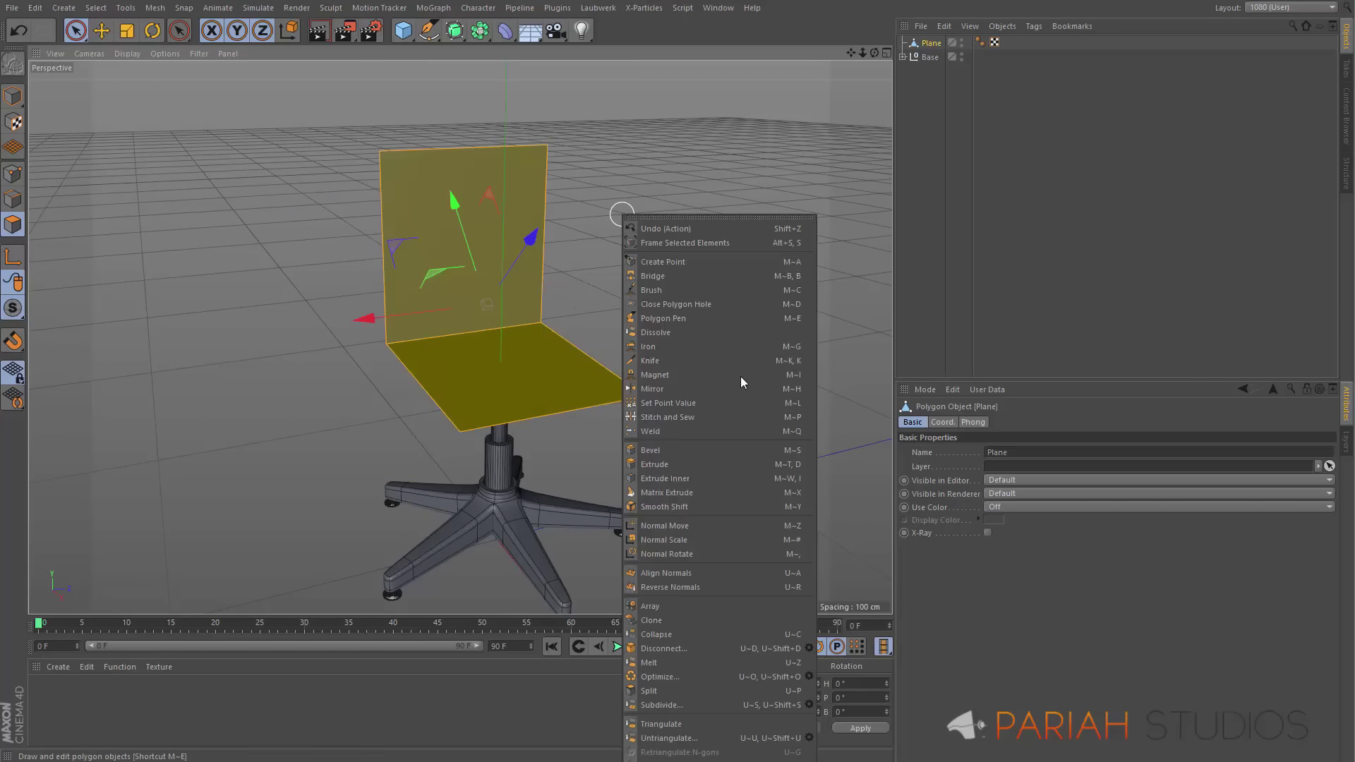
pyautogui.click(808, 705)
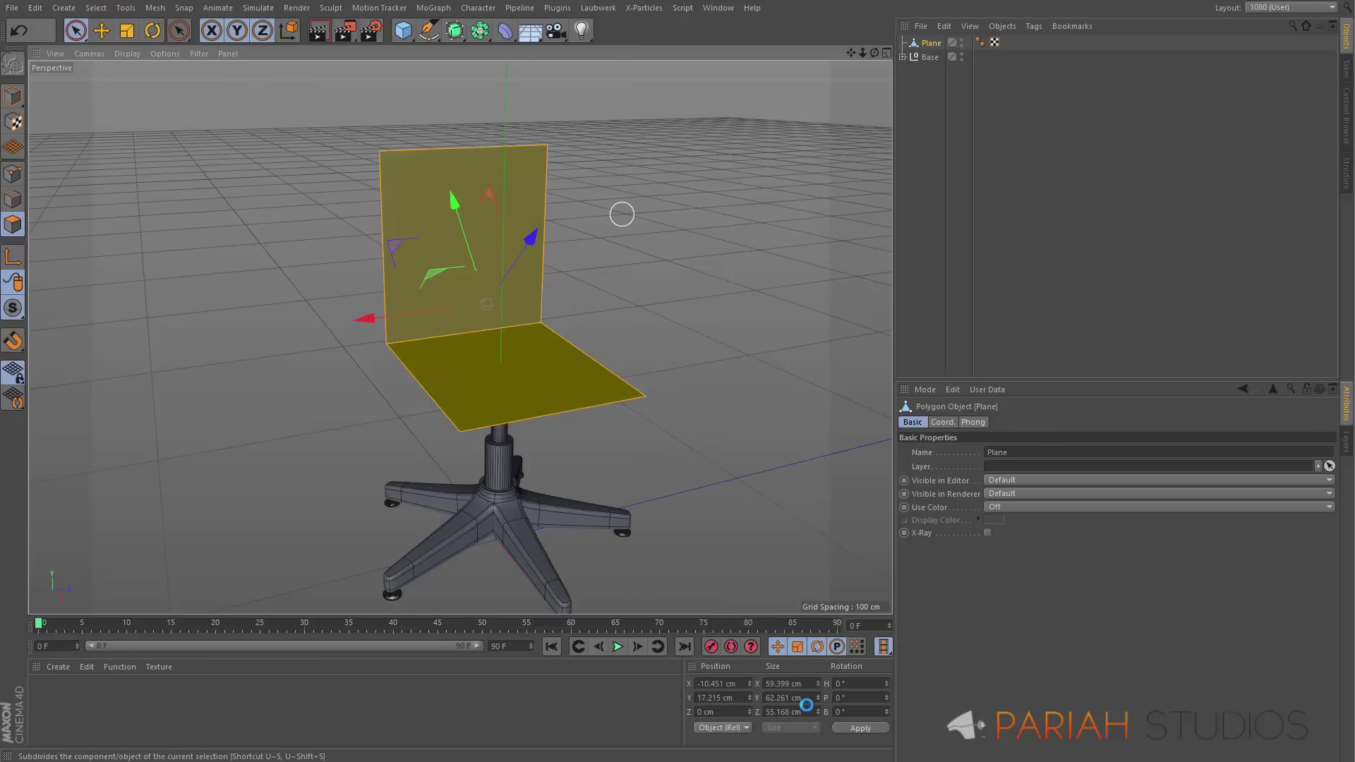
pyautogui.click(719, 702)
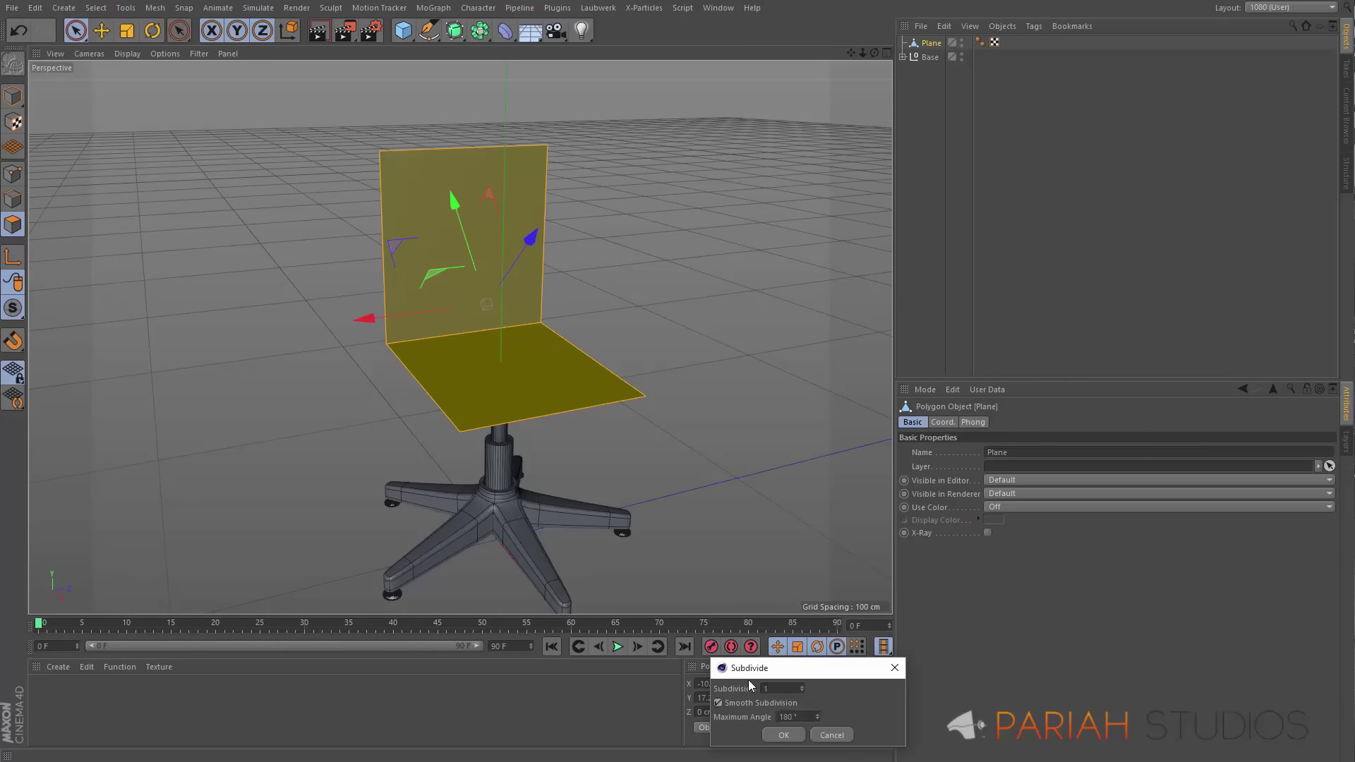
pyautogui.moveTo(800, 670); pyautogui.dragTo(772, 344)
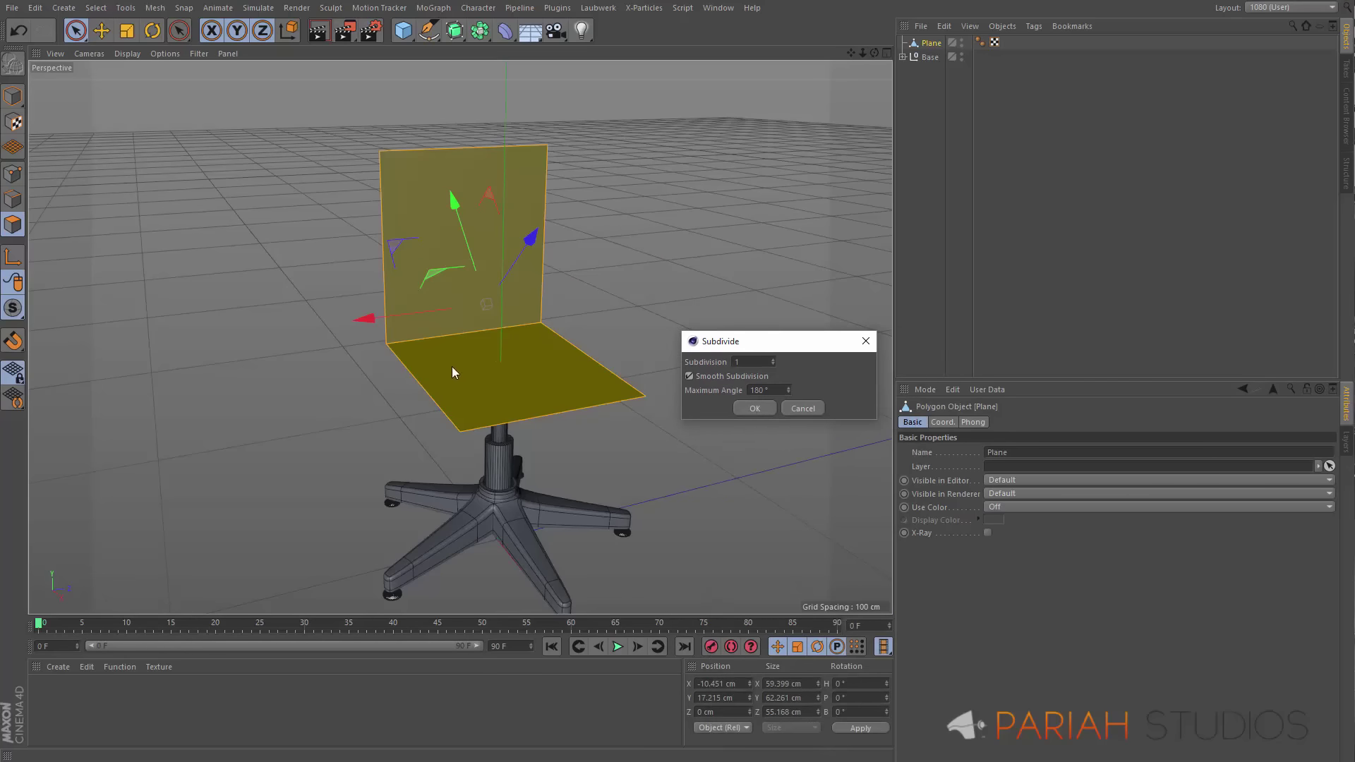
pyautogui.click(755, 409)
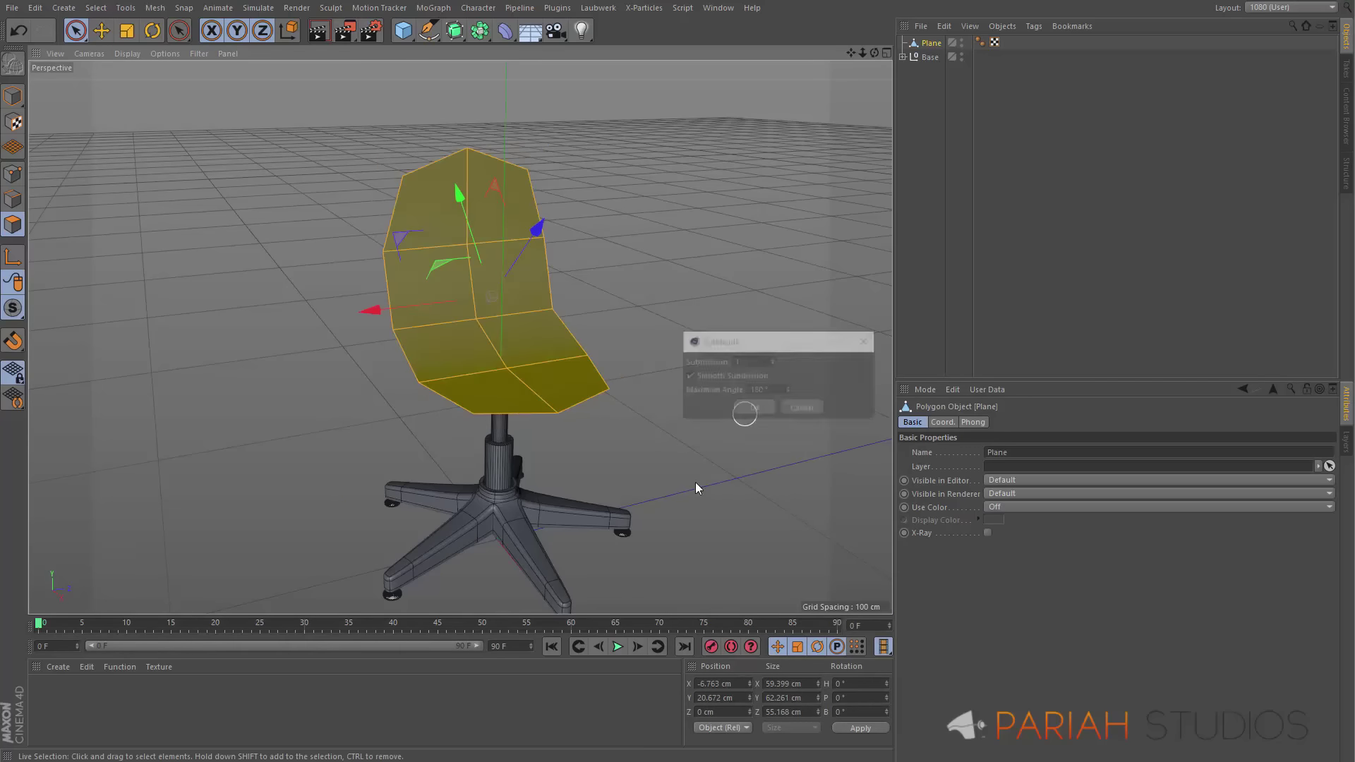
# Move the row of points where the seat meets the backrest down and back to about X -20 cm, Y 4.3 cm
pyautogui.keyDown('alt'); pyautogui.moveTo(484, 348); pyautogui.dragTo(547, 362); pyautogui.keyUp('alt')
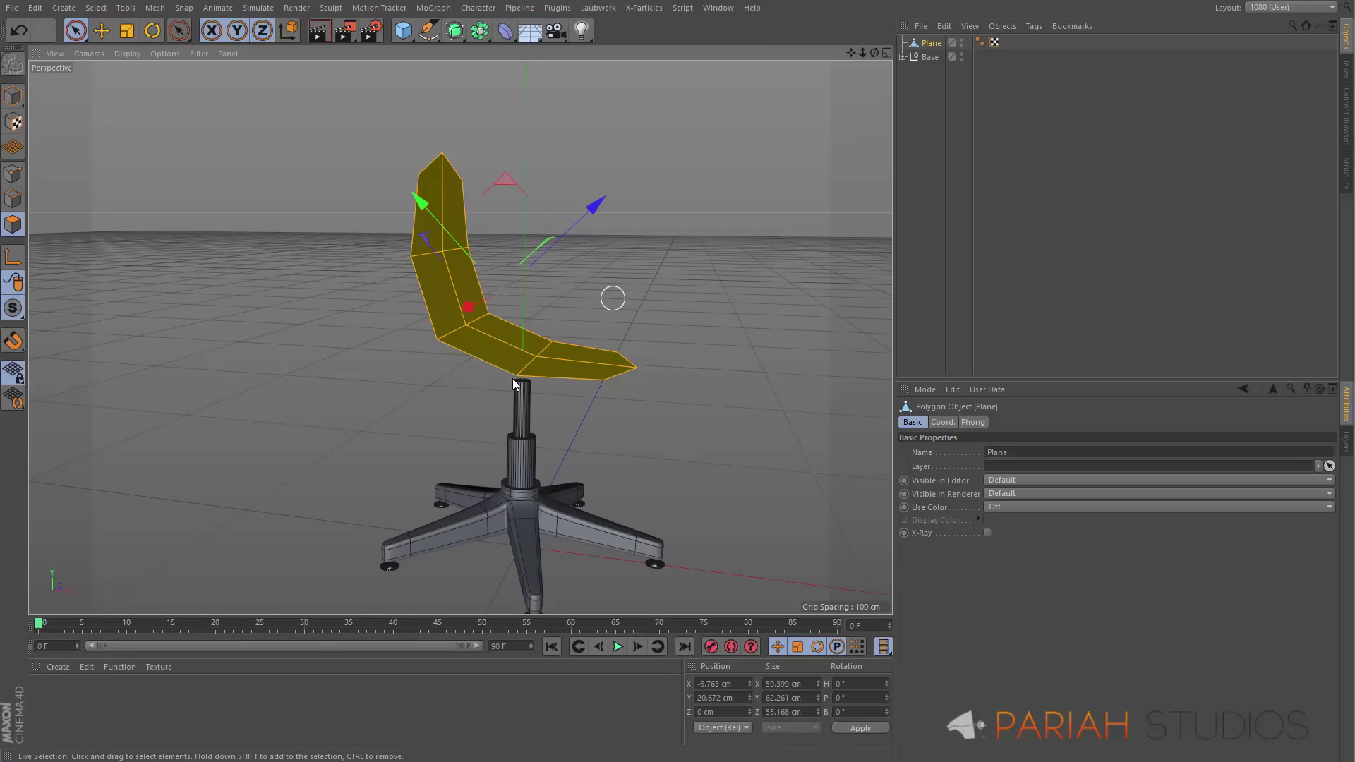
pyautogui.hotkey('ctrl', 'z')
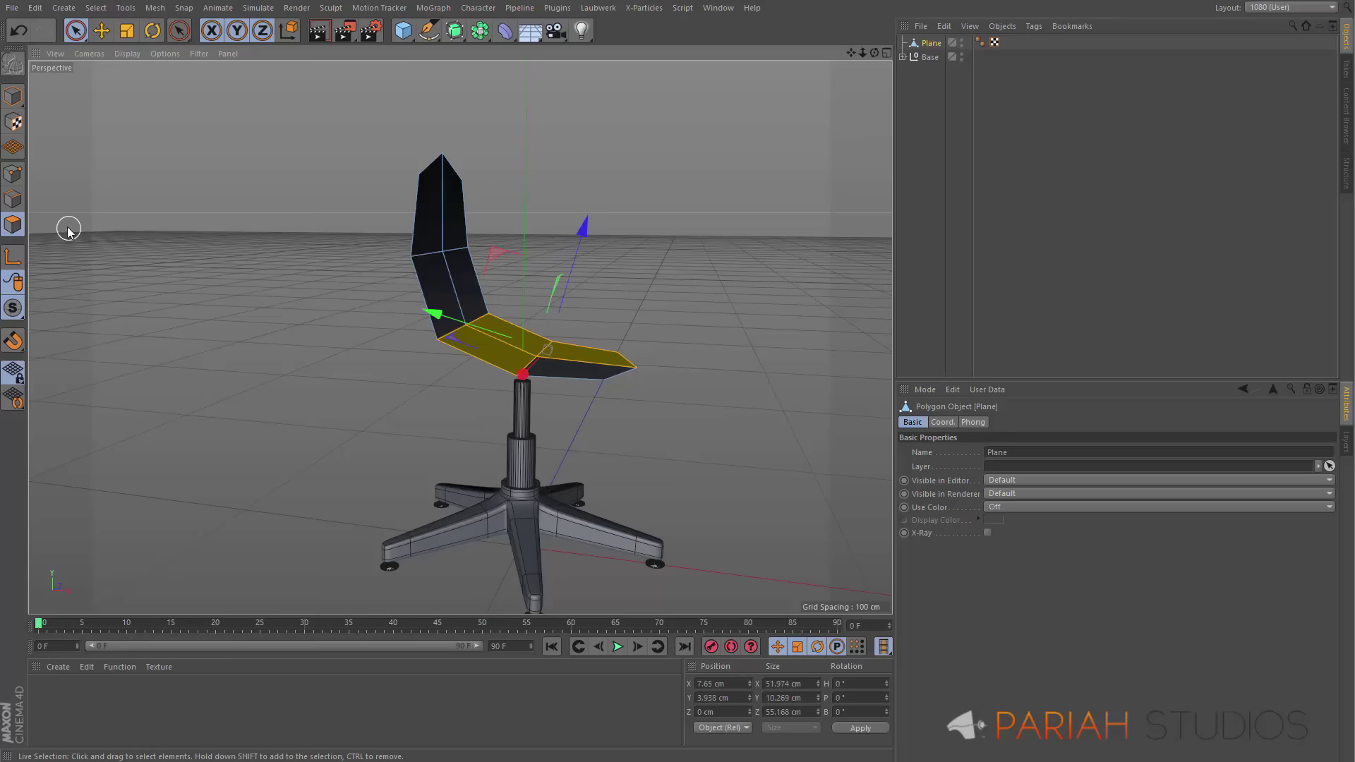
pyautogui.click(18, 181)
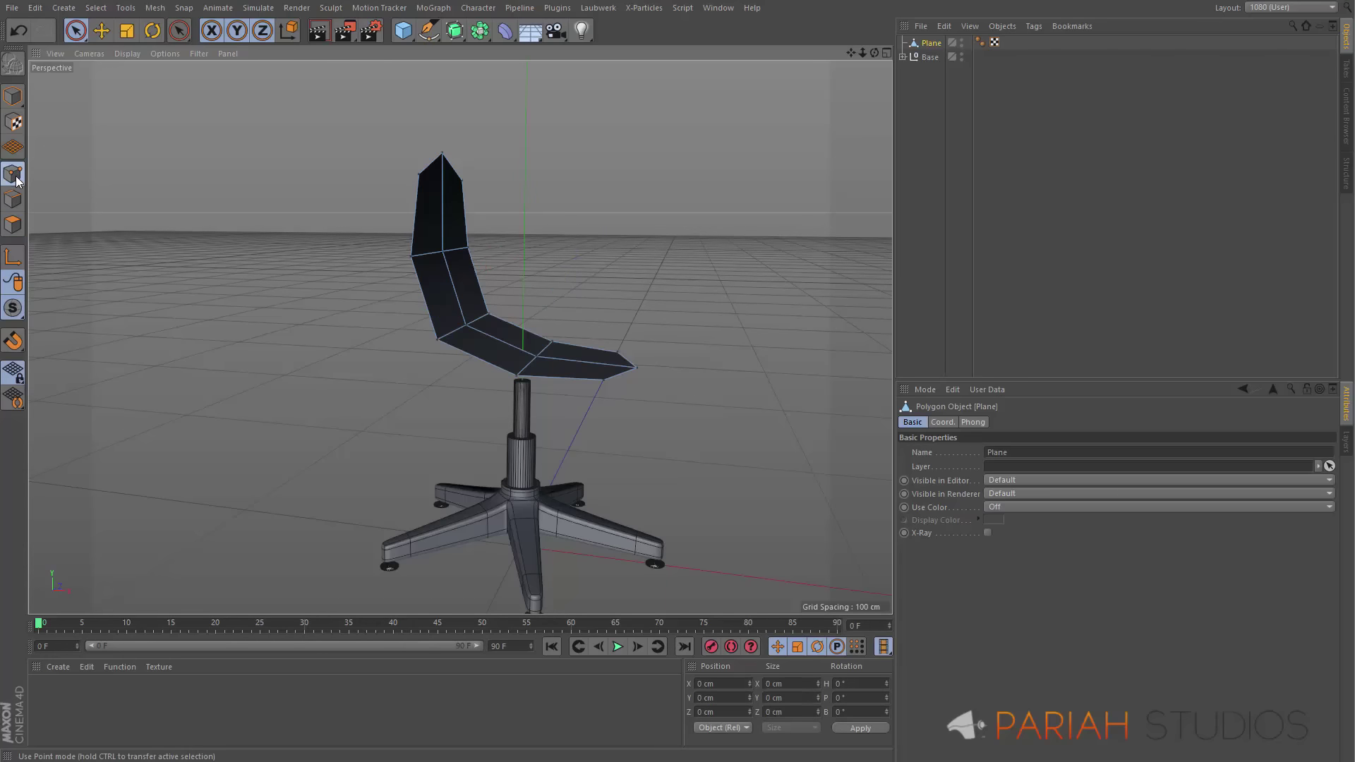
pyautogui.moveTo(486, 317); pyautogui.dragTo(432, 344)
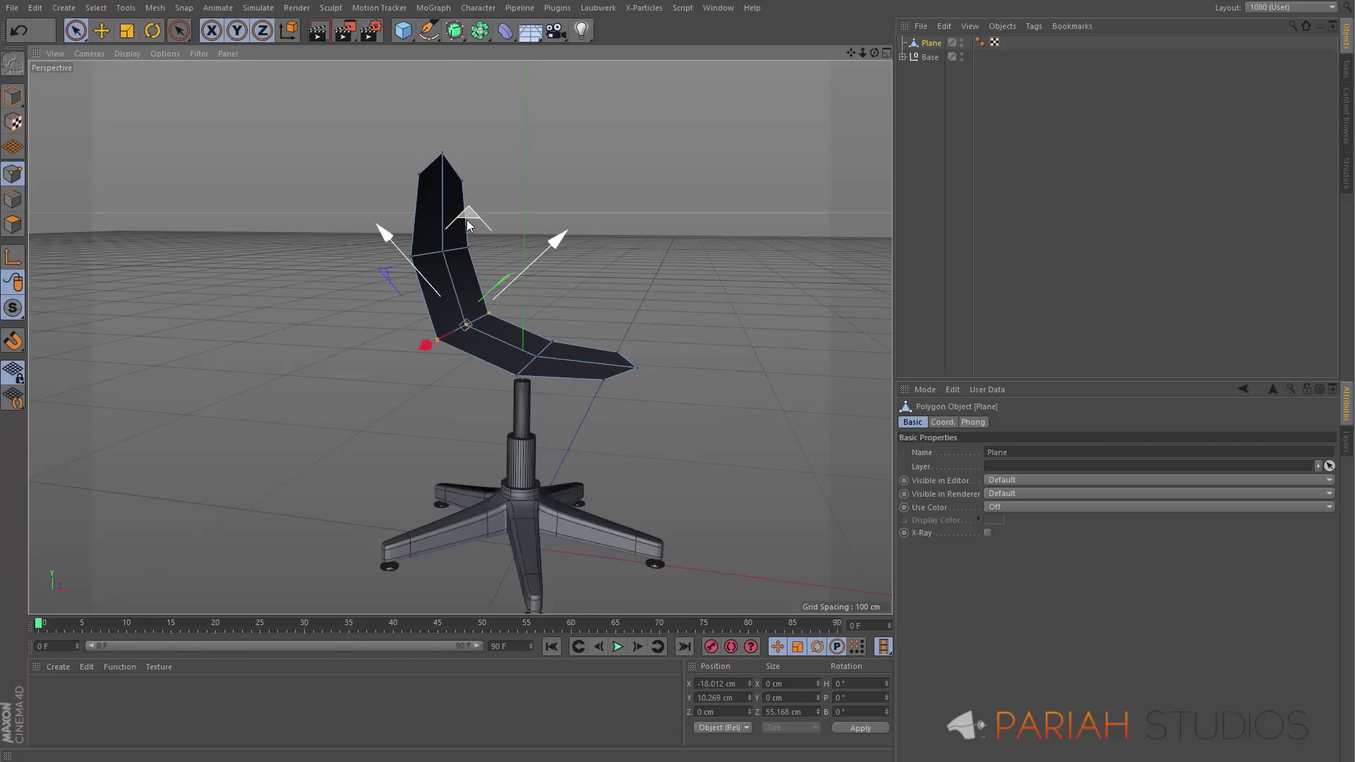
pyautogui.moveTo(465, 217); pyautogui.dragTo(462, 238)
# Push only the middle point of the seat-backrest crease further down and back to about X -25.3 cm, Y -1.4 cm
pyautogui.keyDown('alt'); pyautogui.moveTo(529, 337); pyautogui.dragTo(472, 362); pyautogui.keyUp('alt')
pyautogui.click(554, 304)
pyautogui.click(451, 349)
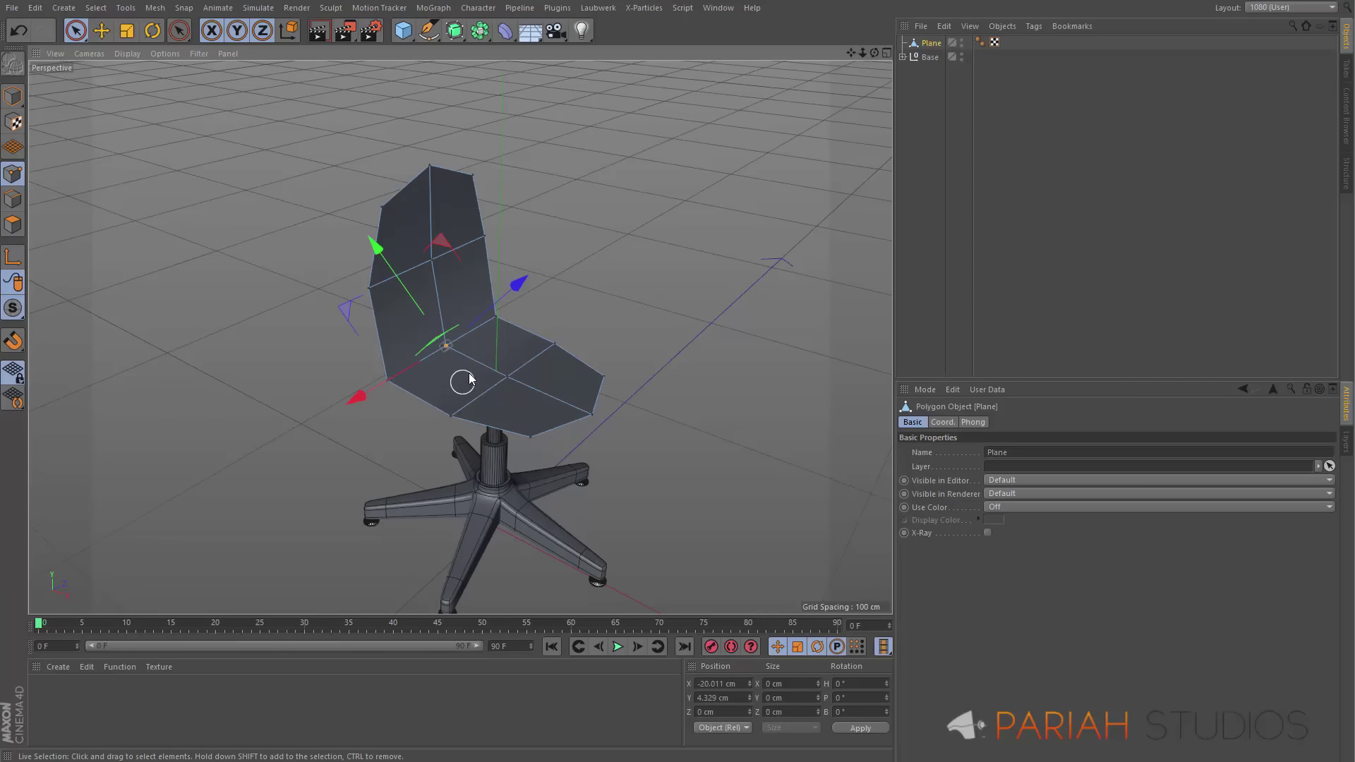
pyautogui.moveTo(505, 289); pyautogui.dragTo(555, 307)
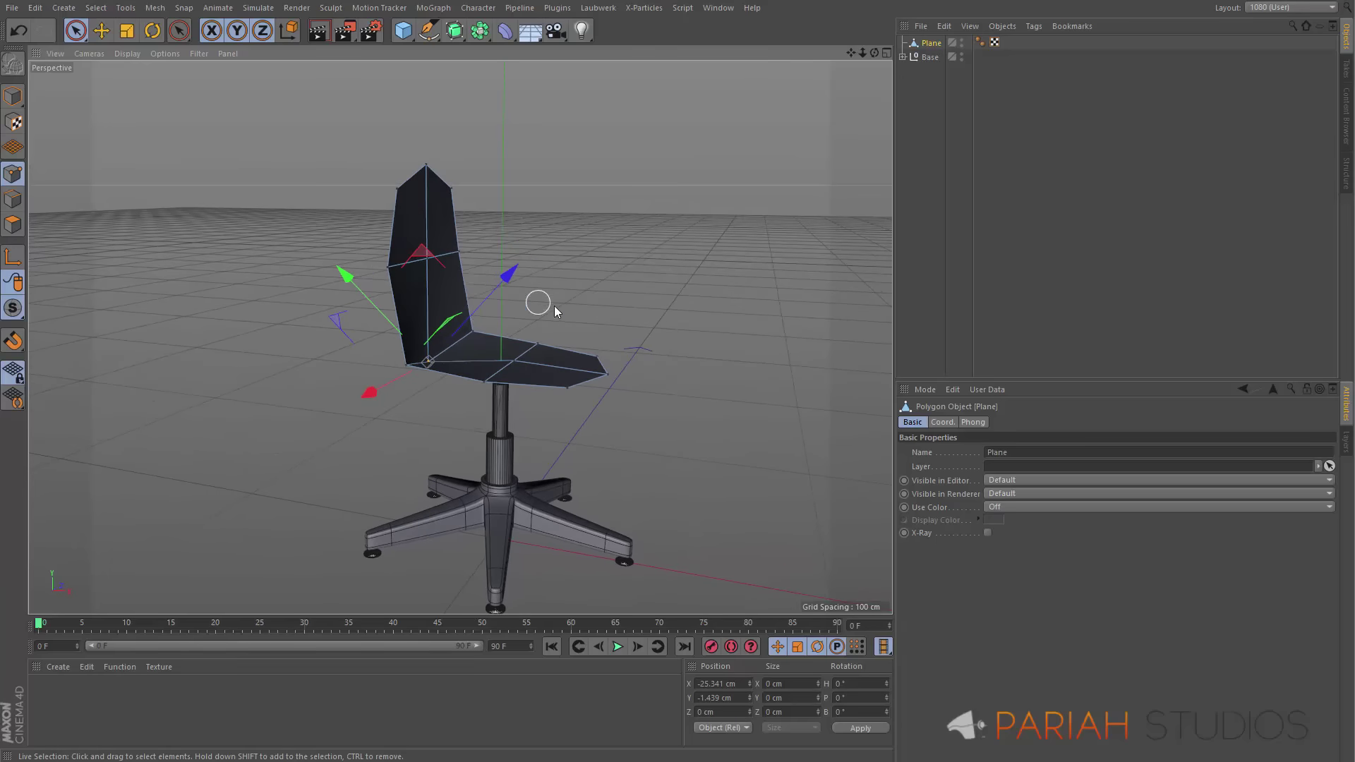
# Move the seat's middle row of points forward to about X 11.5 cm, Y 2.5 cm, and pull the front centre point back to X 31 cm
pyautogui.moveTo(482, 383); pyautogui.dragTo(566, 306)
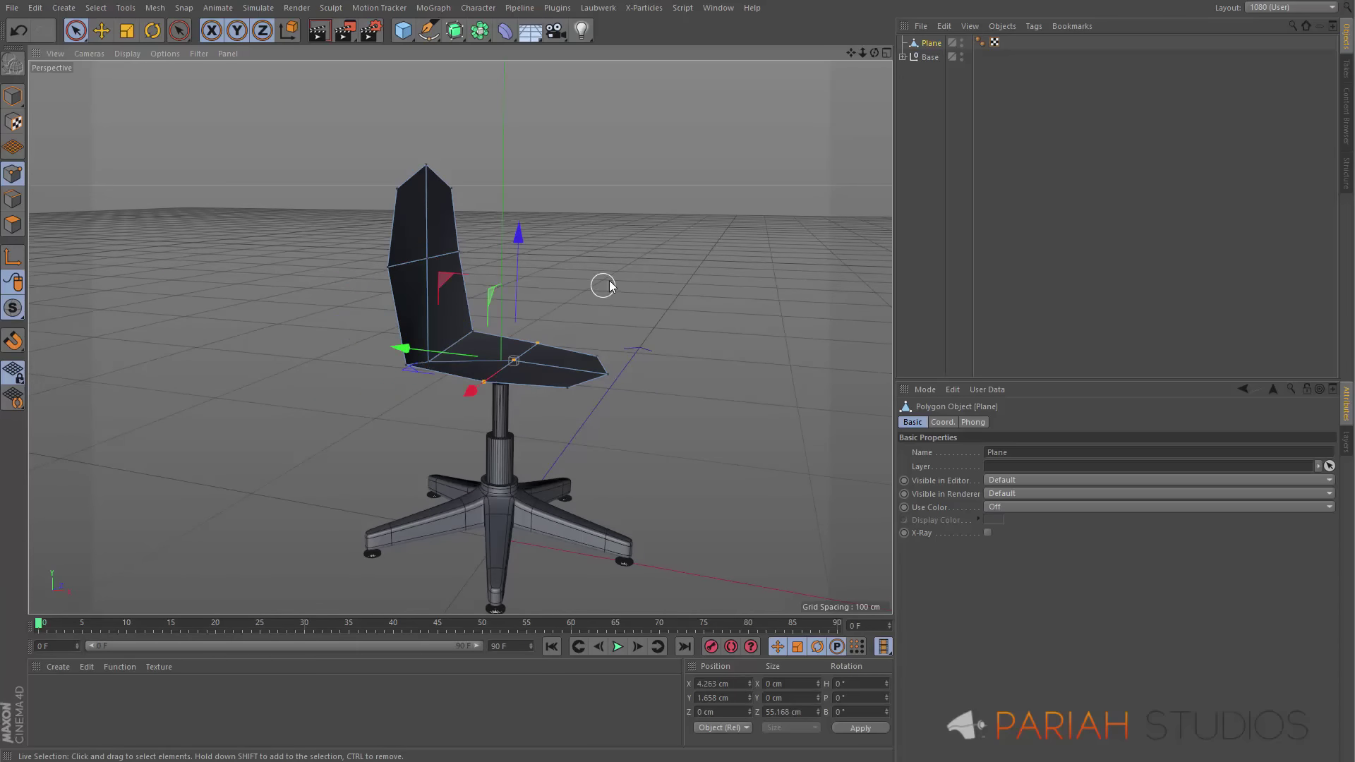
pyautogui.moveTo(410, 351); pyautogui.dragTo(426, 343)
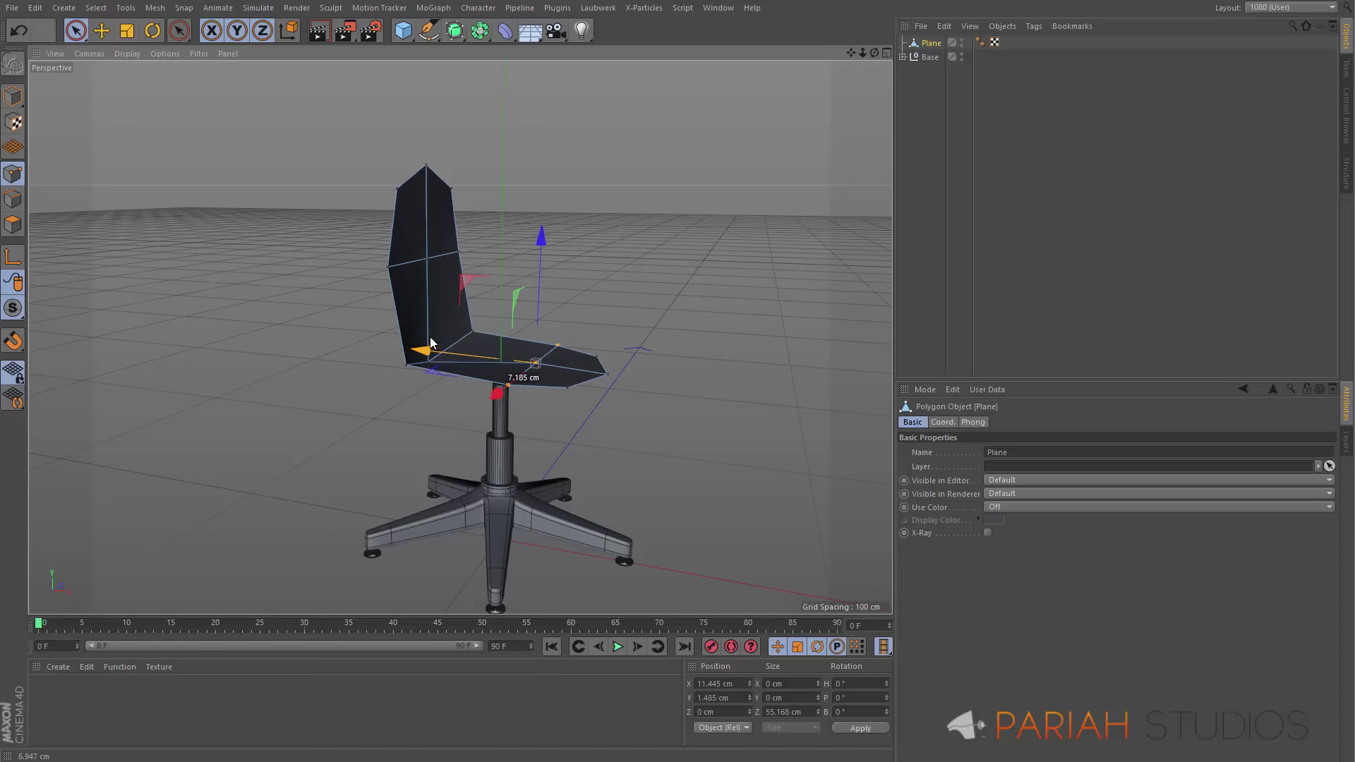
pyautogui.moveTo(544, 240); pyautogui.dragTo(544, 235)
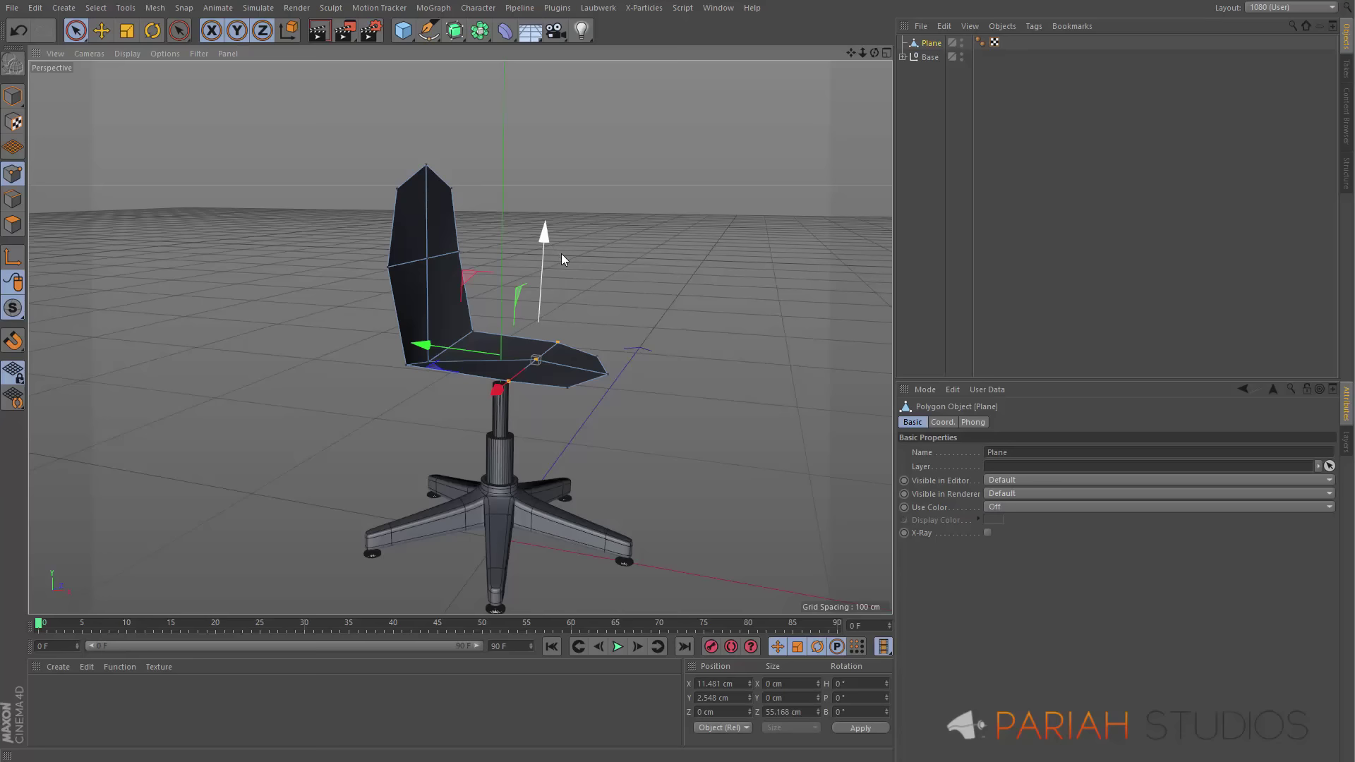
pyautogui.click(606, 377)
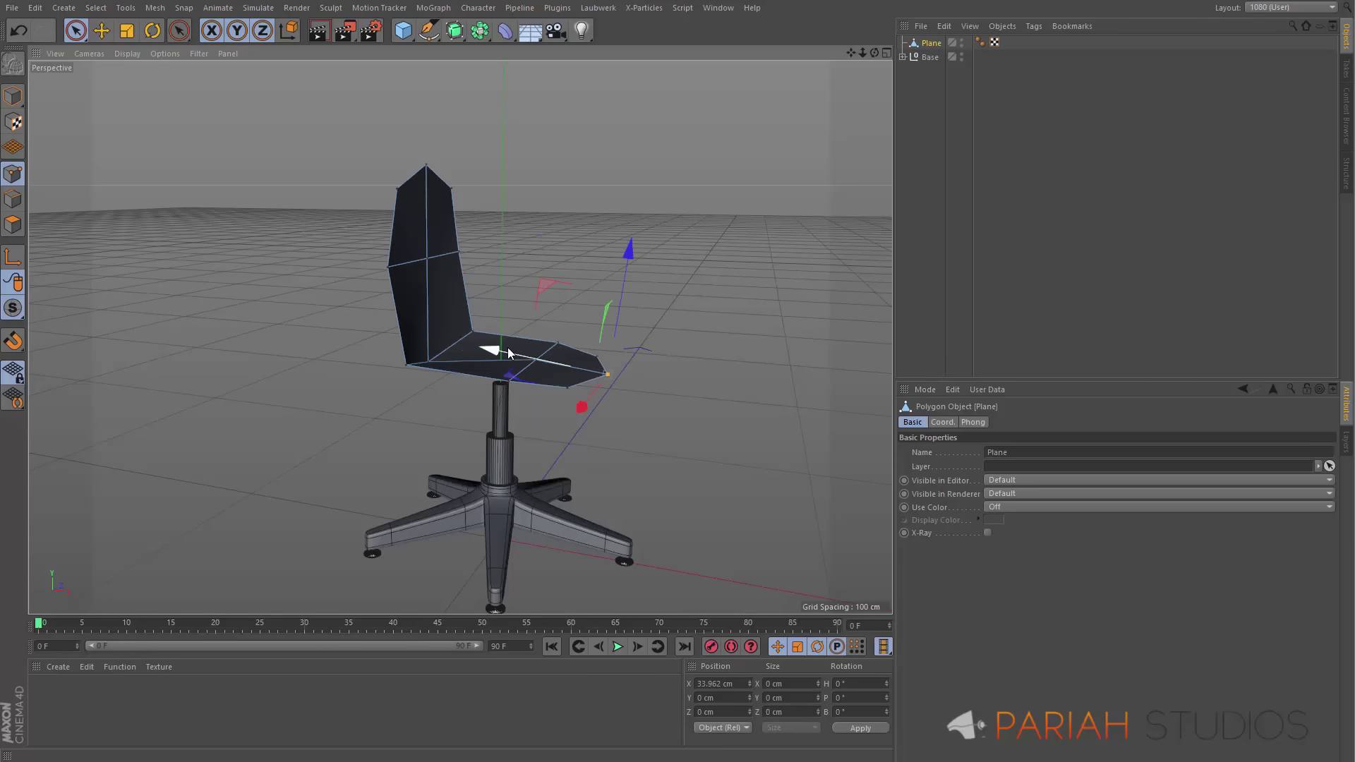
pyautogui.moveTo(493, 349); pyautogui.dragTo(485, 351)
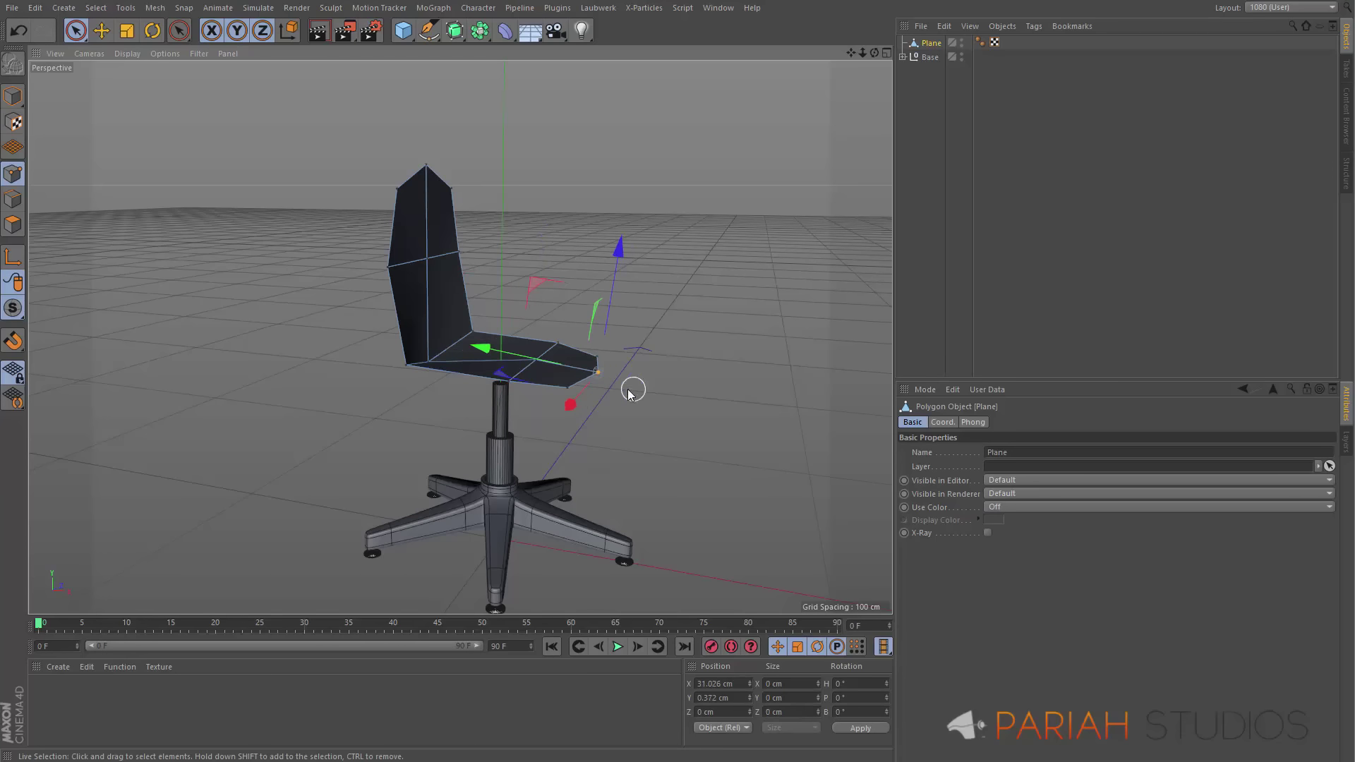
# Select the three top points of the backrest and raise them to about Y 64.4 cm
pyautogui.keyDown('alt'); pyautogui.moveTo(493, 242); pyautogui.dragTo(355, 231); pyautogui.keyUp('alt')
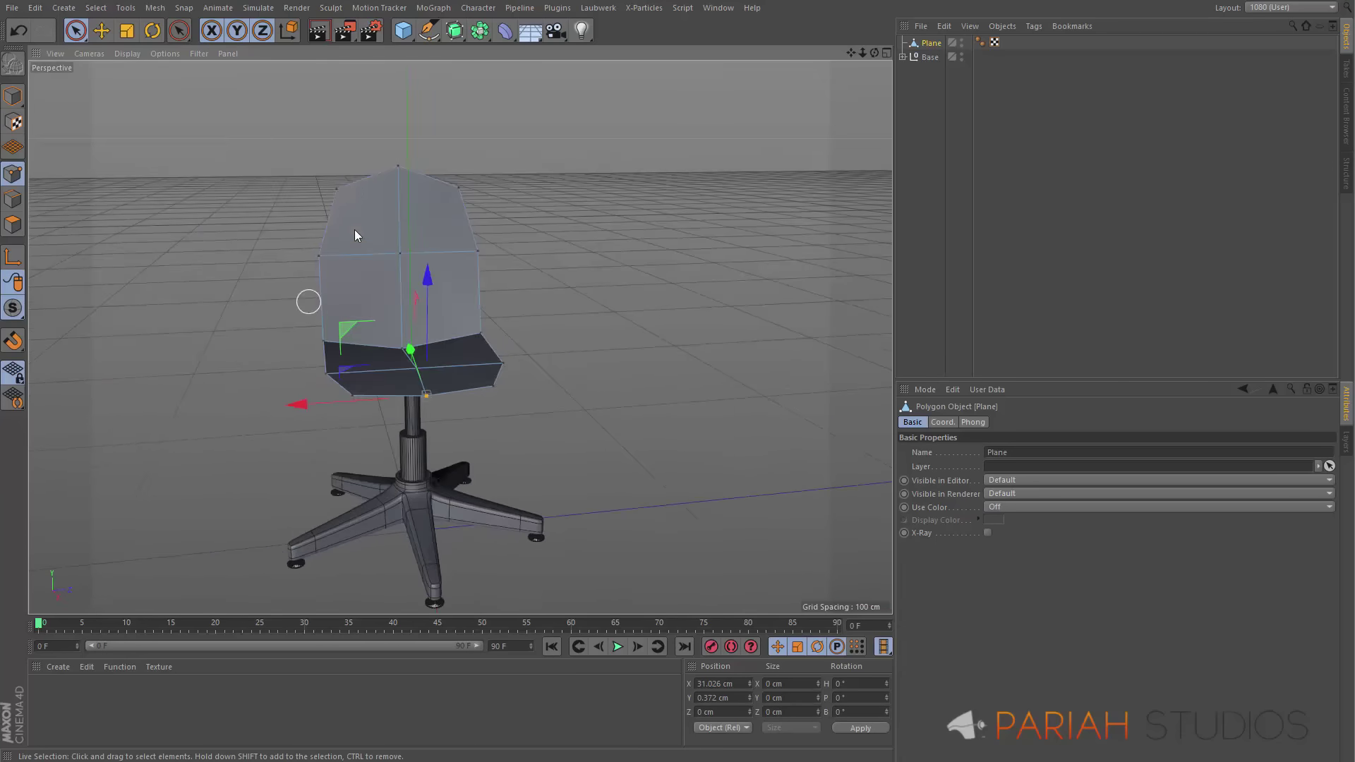
pyautogui.keyDown('shift'); pyautogui.click(460, 185); pyautogui.keyUp('shift')
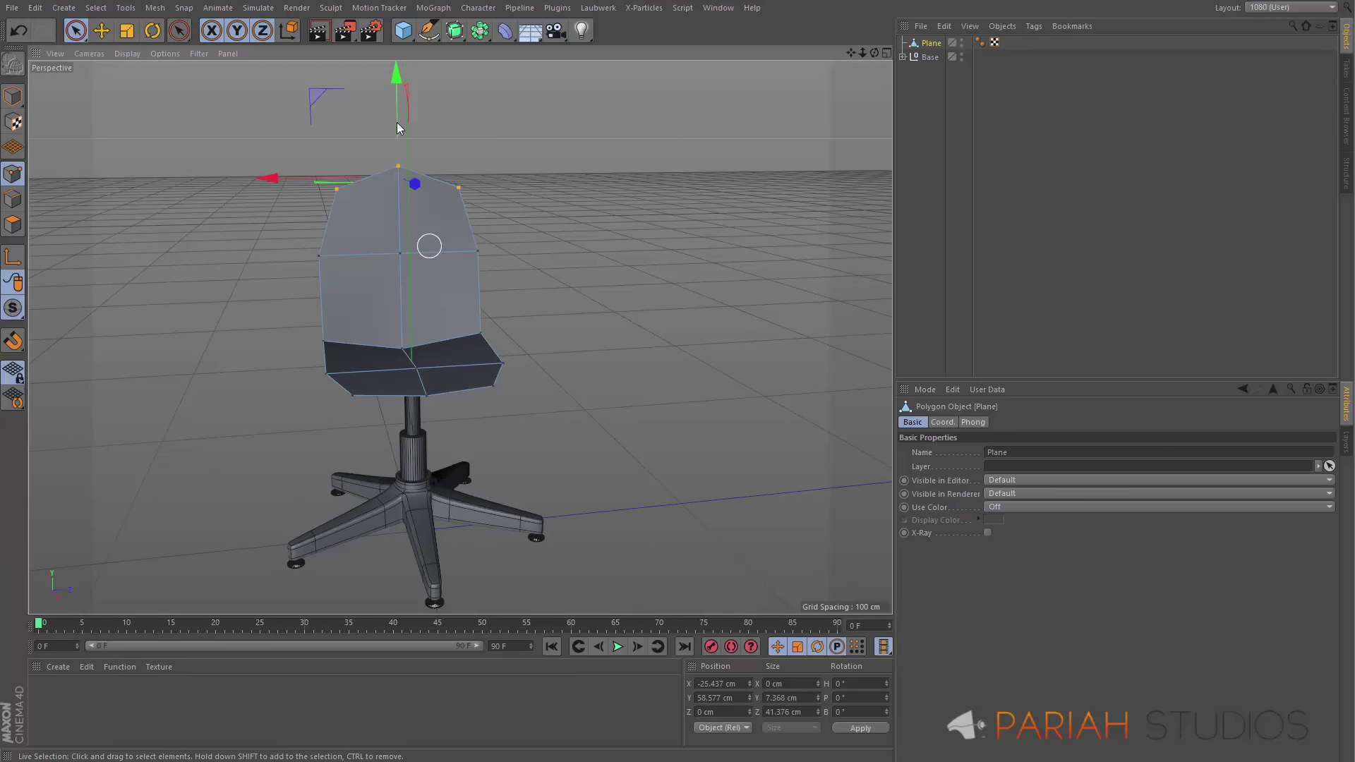
pyautogui.moveTo(397, 124); pyautogui.dragTo(396, 61)
# Clear the point selection and place the plane inside a Subdivision Surface to smooth the chair shell
pyautogui.keyDown('alt'); pyautogui.moveTo(388, 275); pyautogui.dragTo(527, 299); pyautogui.keyUp('alt')
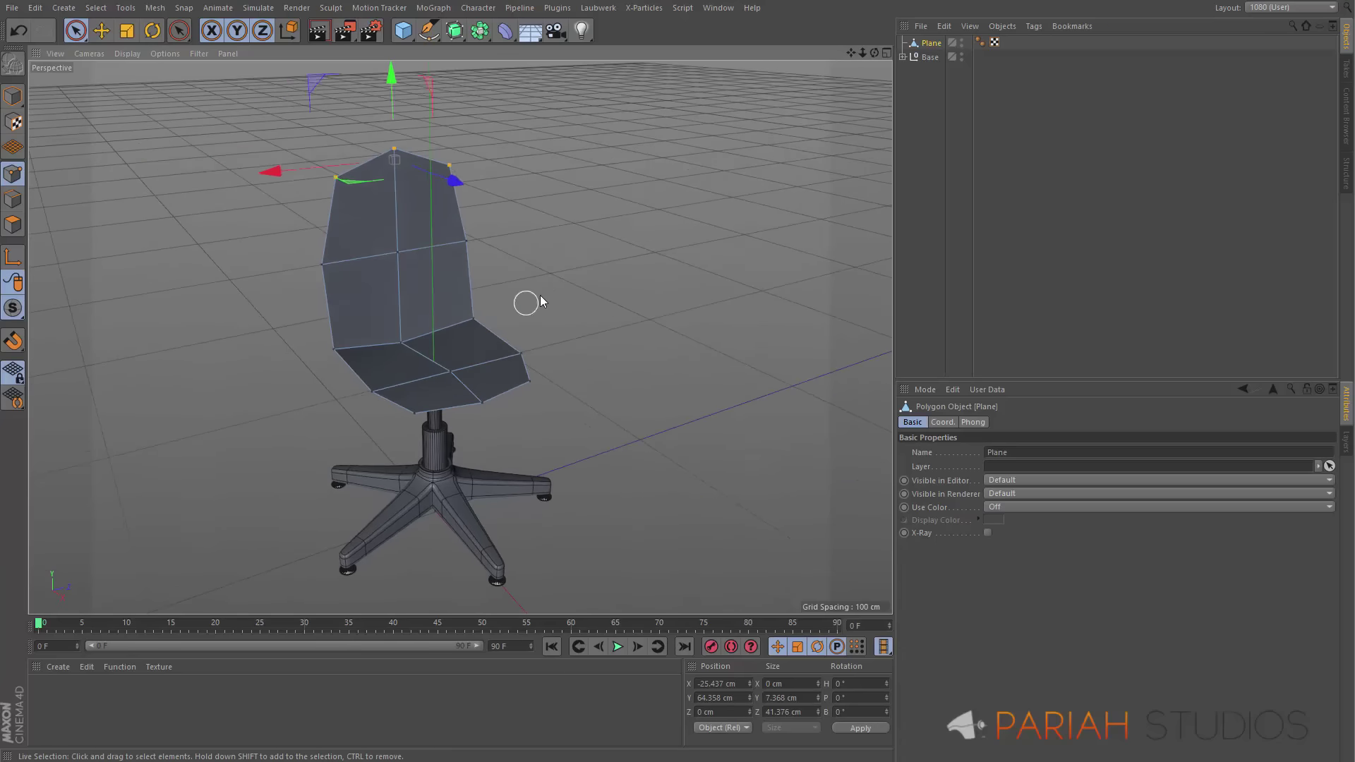
pyautogui.click(527, 300)
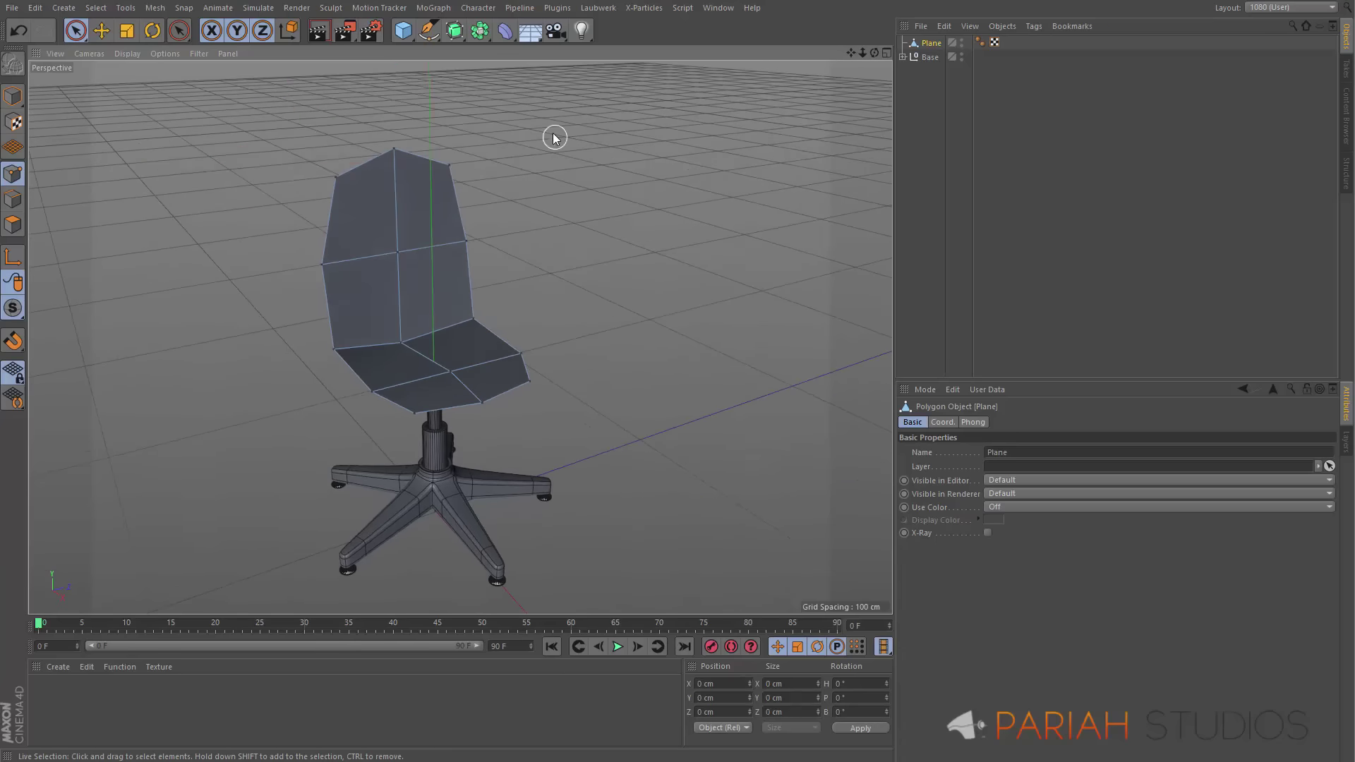
pyautogui.keyDown('alt'); pyautogui.click(456, 32); pyautogui.keyUp('alt')
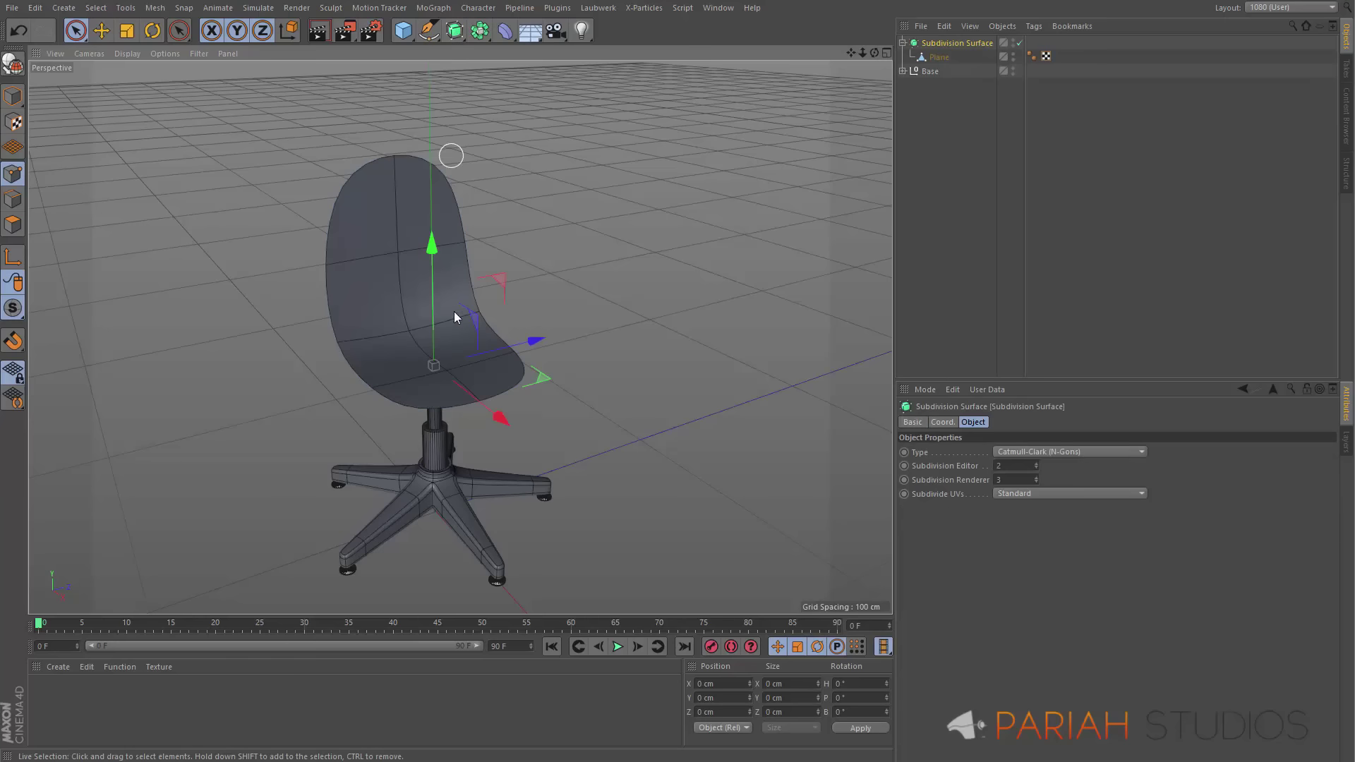
pyautogui.keyDown('alt'); pyautogui.moveTo(414, 363); pyautogui.dragTo(484, 336); pyautogui.keyUp('alt')
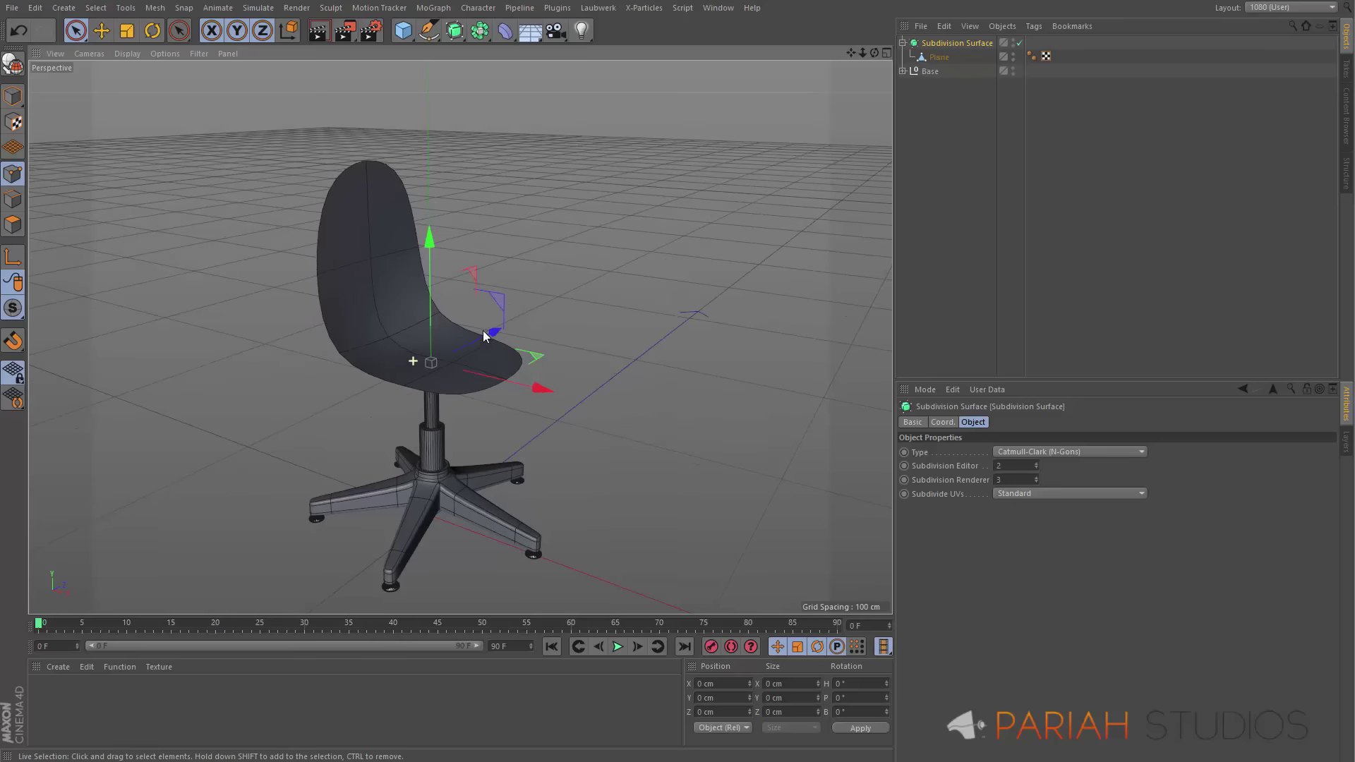
# Select the plane's four seat polygons, tilt them slightly about the side-to-side axis, and clear the selection
pyautogui.click(939, 56)
pyautogui.click(10, 226)
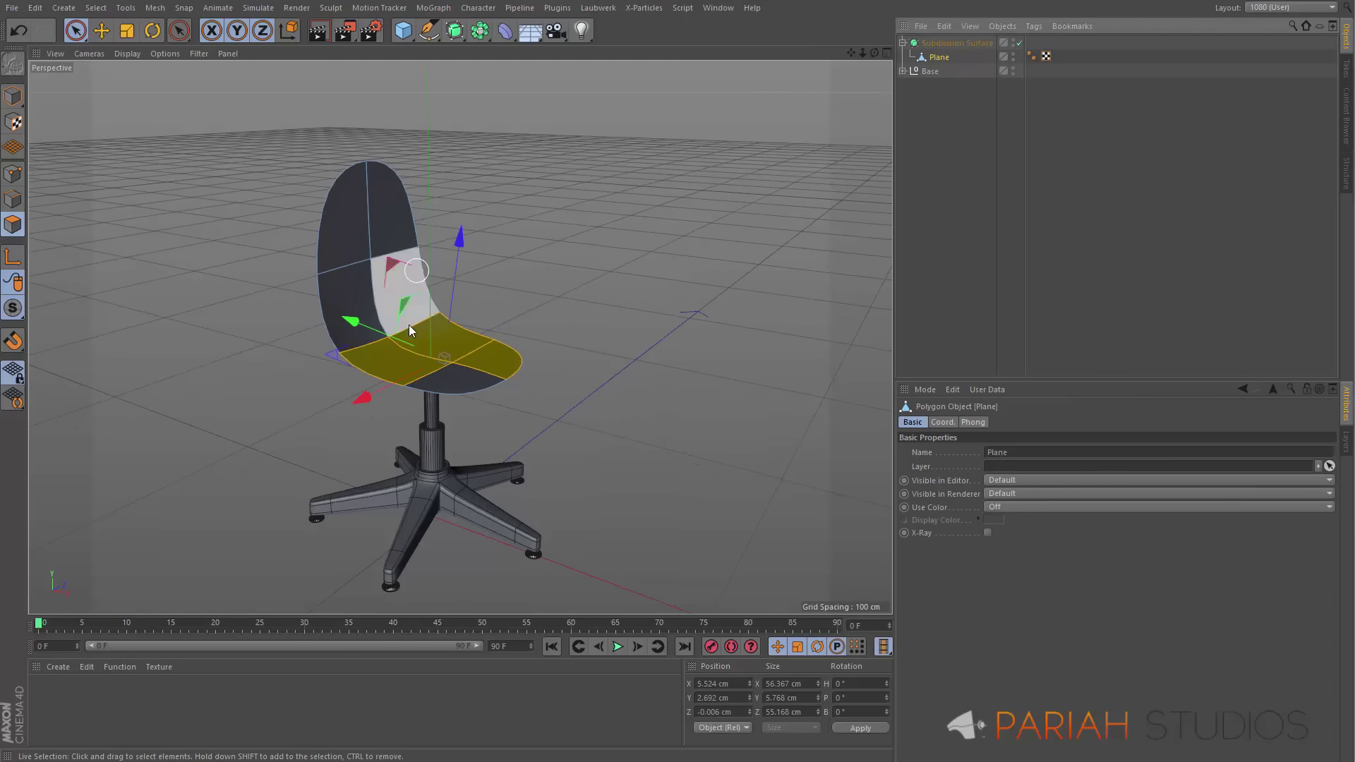
pyautogui.keyDown('shift'); pyautogui.click(466, 388); pyautogui.keyUp('shift')
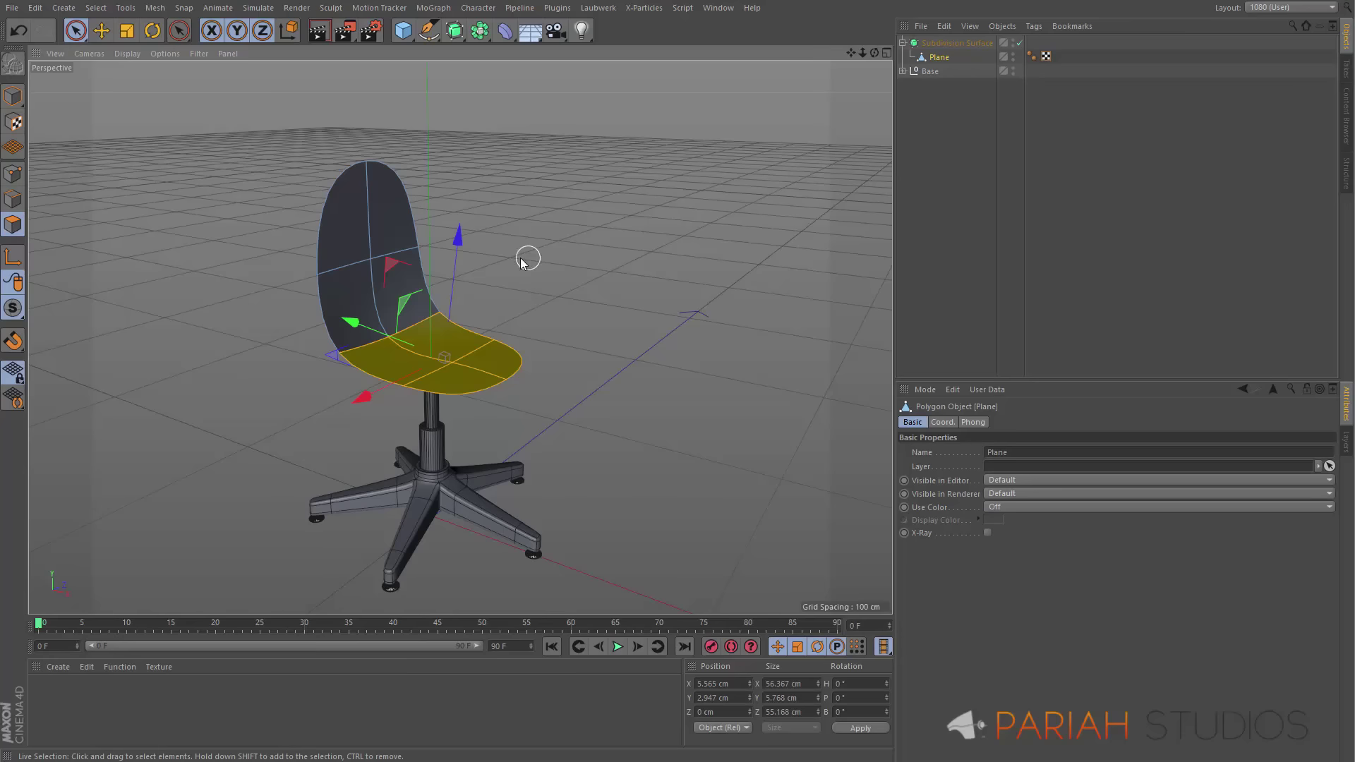
pyautogui.press('r')
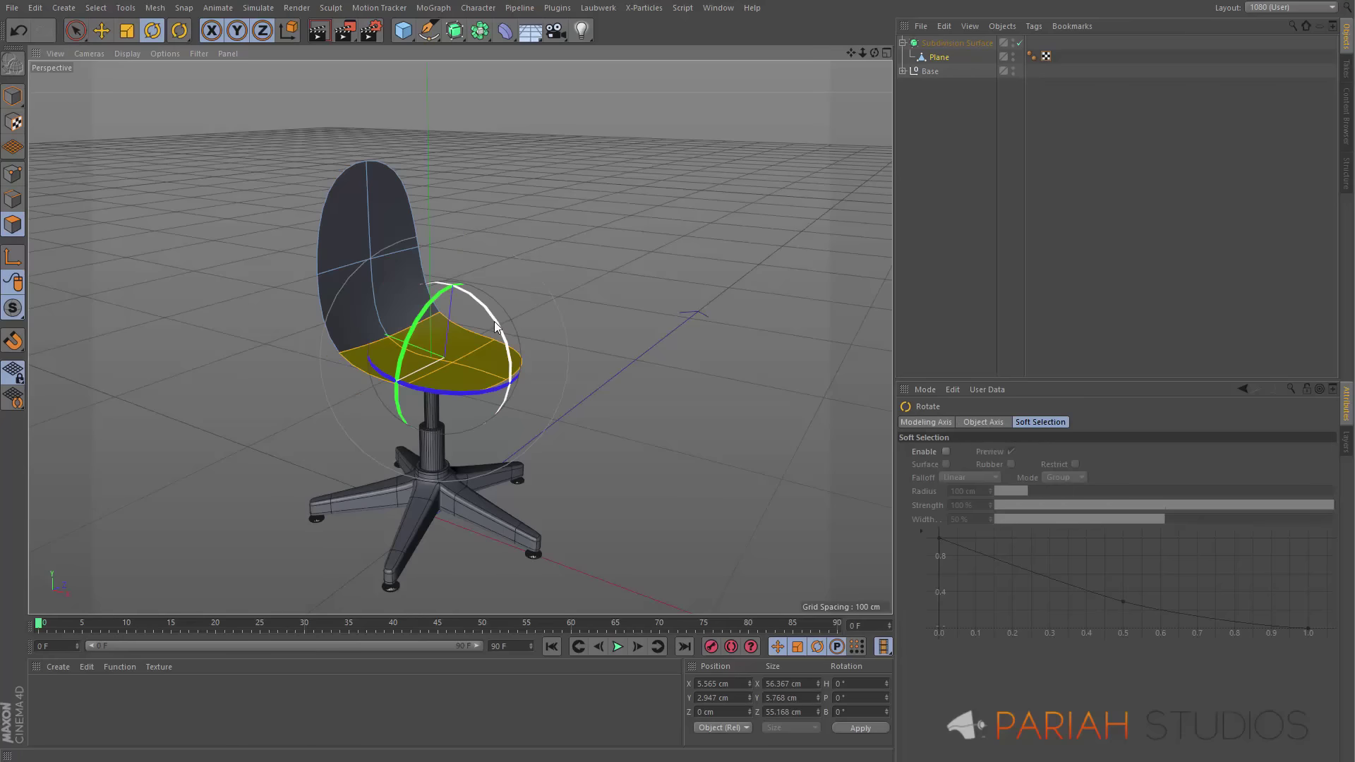
pyautogui.moveTo(494, 321); pyautogui.dragTo(474, 395)
pyautogui.click(578, 272)
# Use the Knife in Loop mode to cut crosswise loops near the seat-back fold and across the upper backrest
pyautogui.keyDown('alt'); pyautogui.moveTo(475, 326); pyautogui.dragTo(537, 213); pyautogui.keyUp('alt')
pyautogui.press('k')
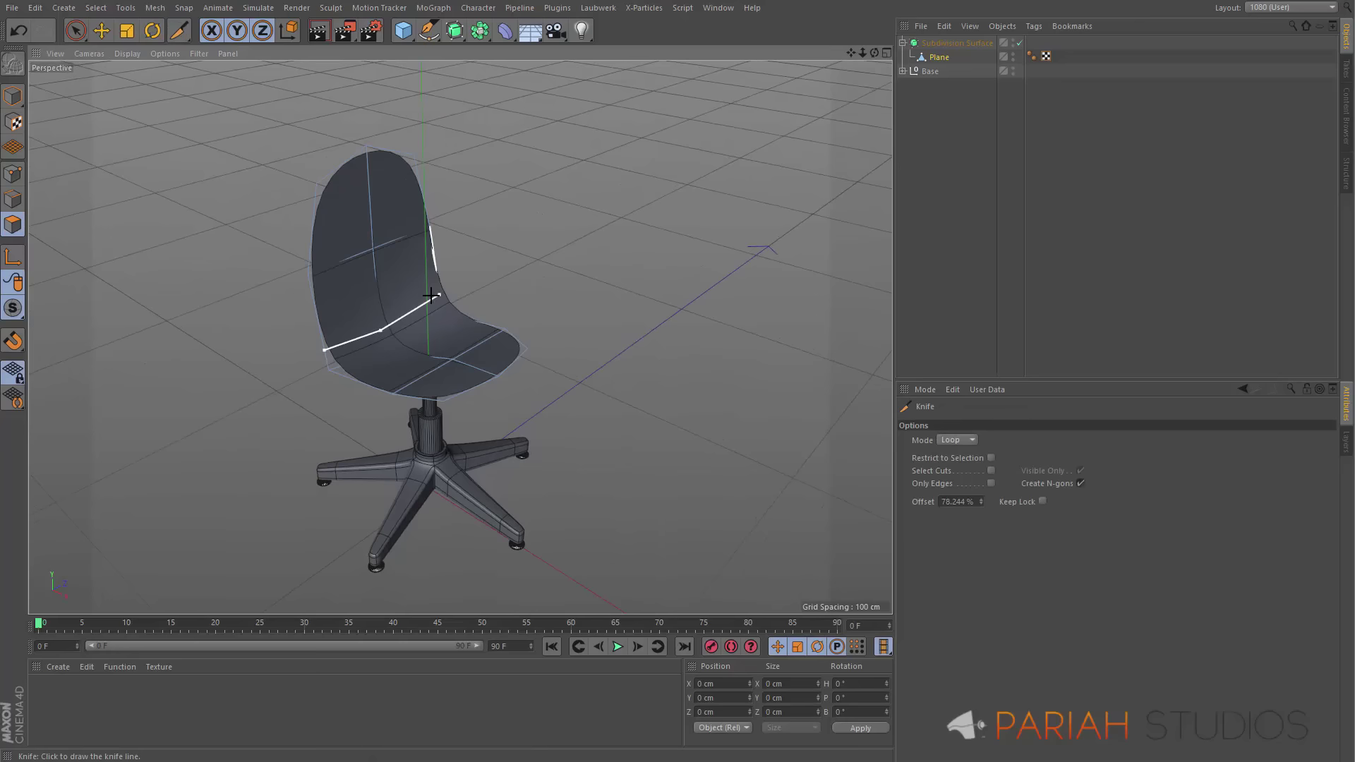
pyautogui.click(323, 344)
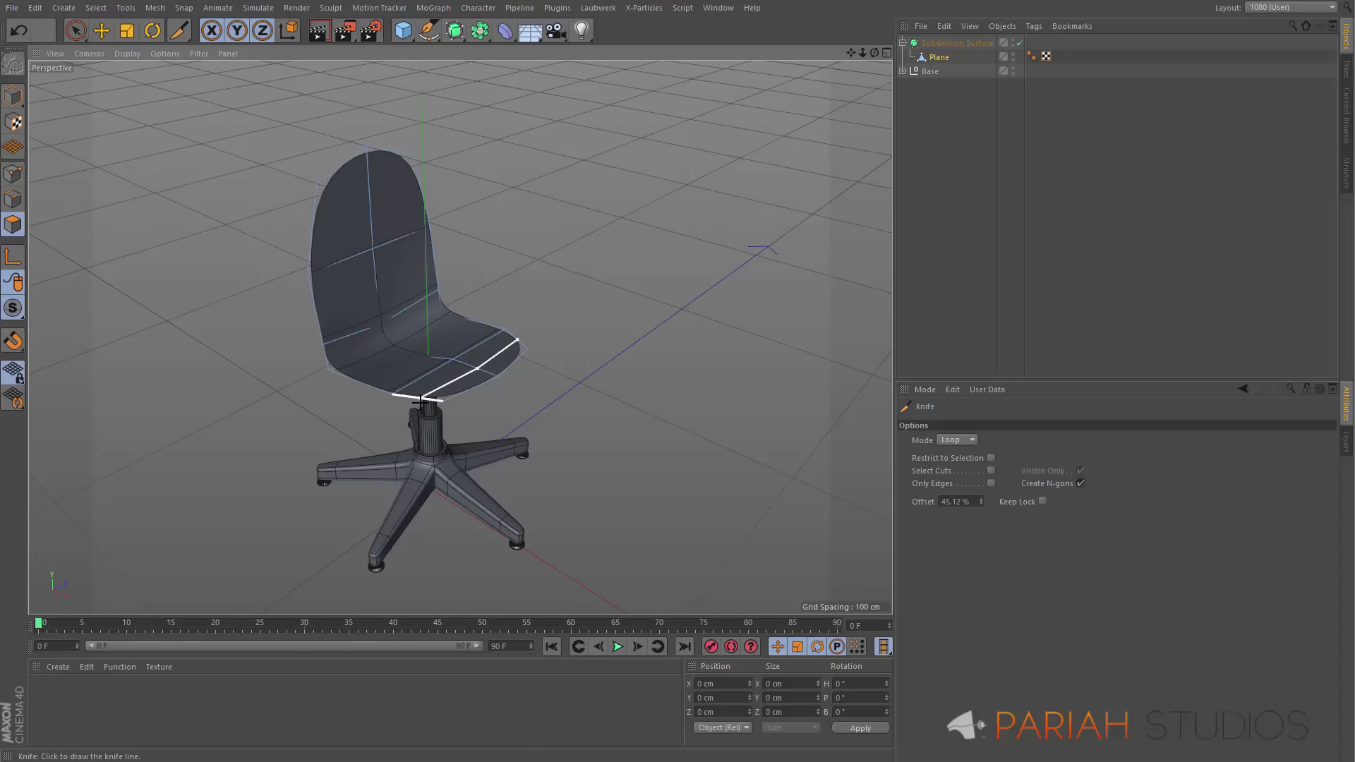
pyautogui.click(313, 230)
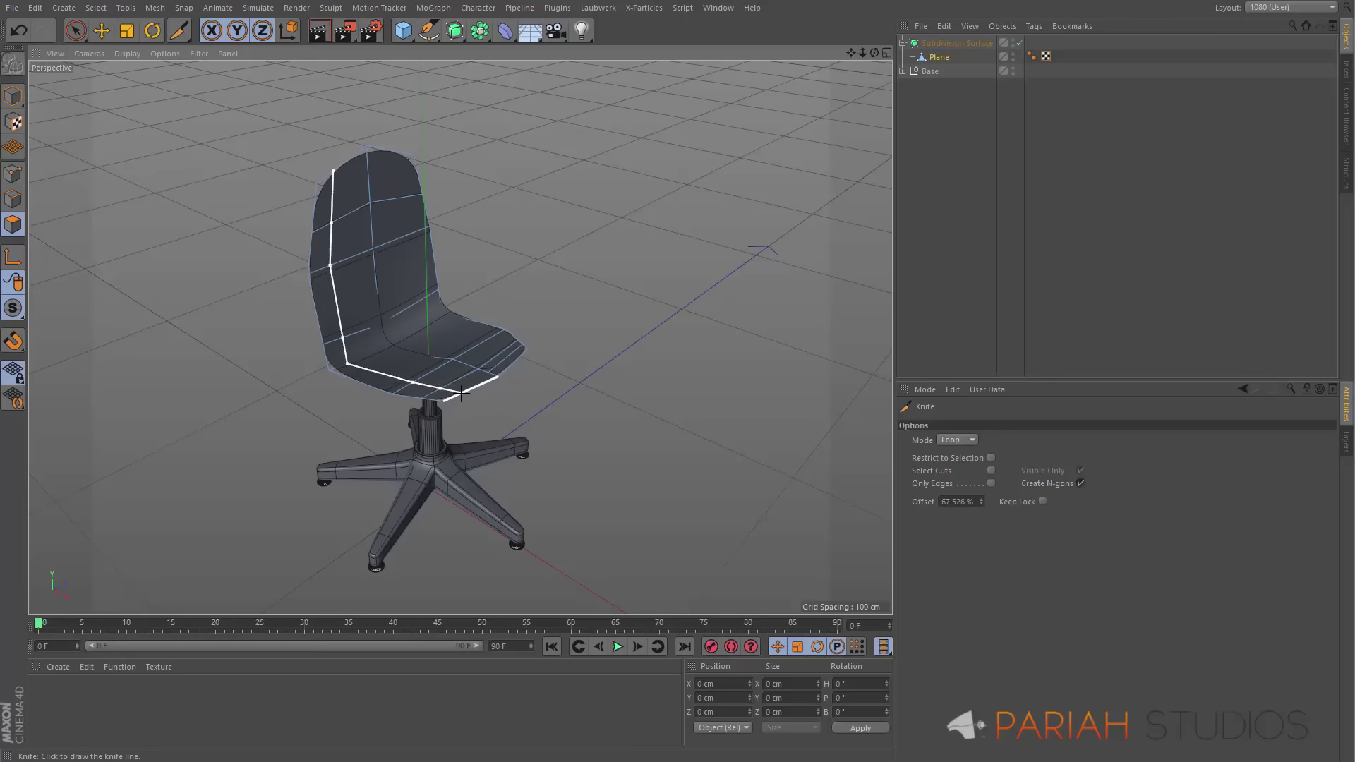
pyautogui.keyDown('alt'); pyautogui.moveTo(477, 383); pyautogui.dragTo(696, 296); pyautogui.keyUp('alt')
# Cut two lengthwise loops through the shell, one roughly midway between the centre line and the edge on each side
pyautogui.press('F5')
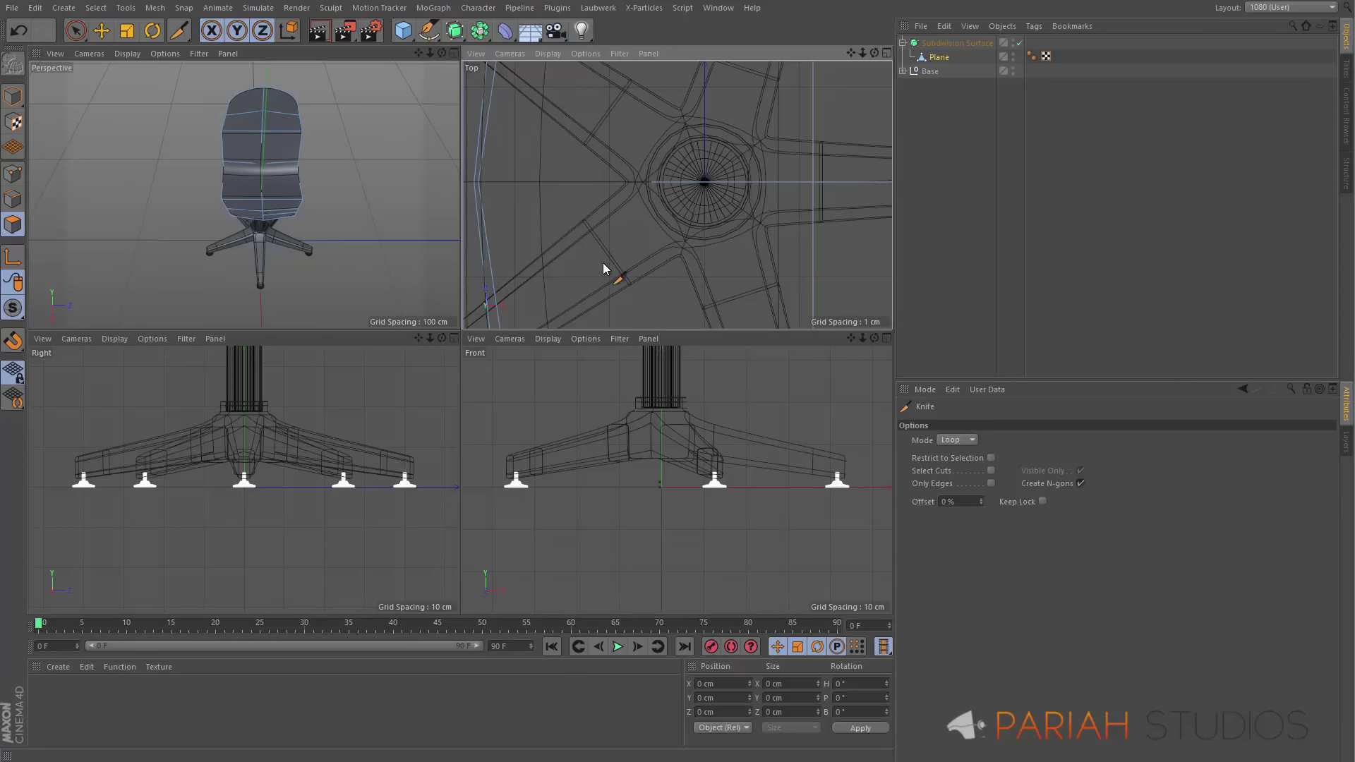
pyautogui.middleClick(642, 223)
pyautogui.rightClick(690, 239)
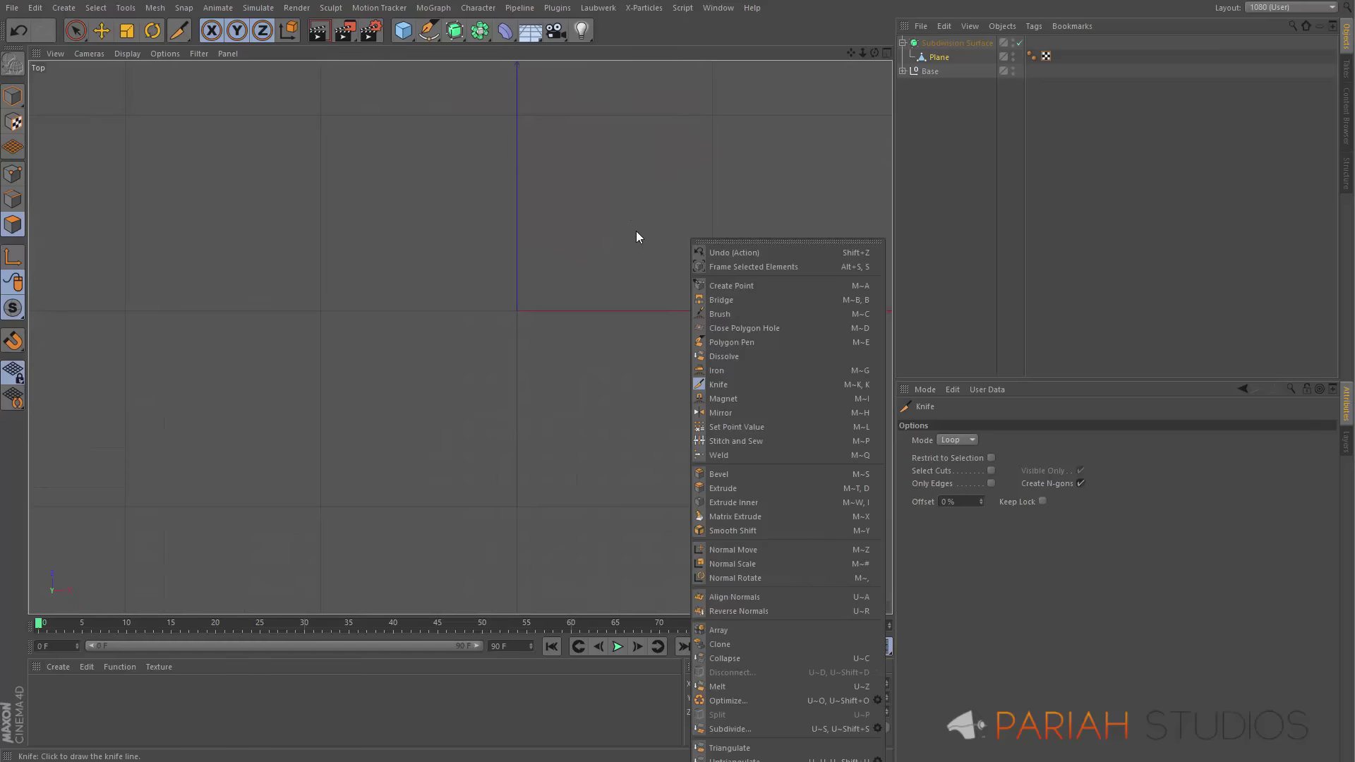
pyautogui.click(669, 101)
pyautogui.scroll(-5, 626, 210)
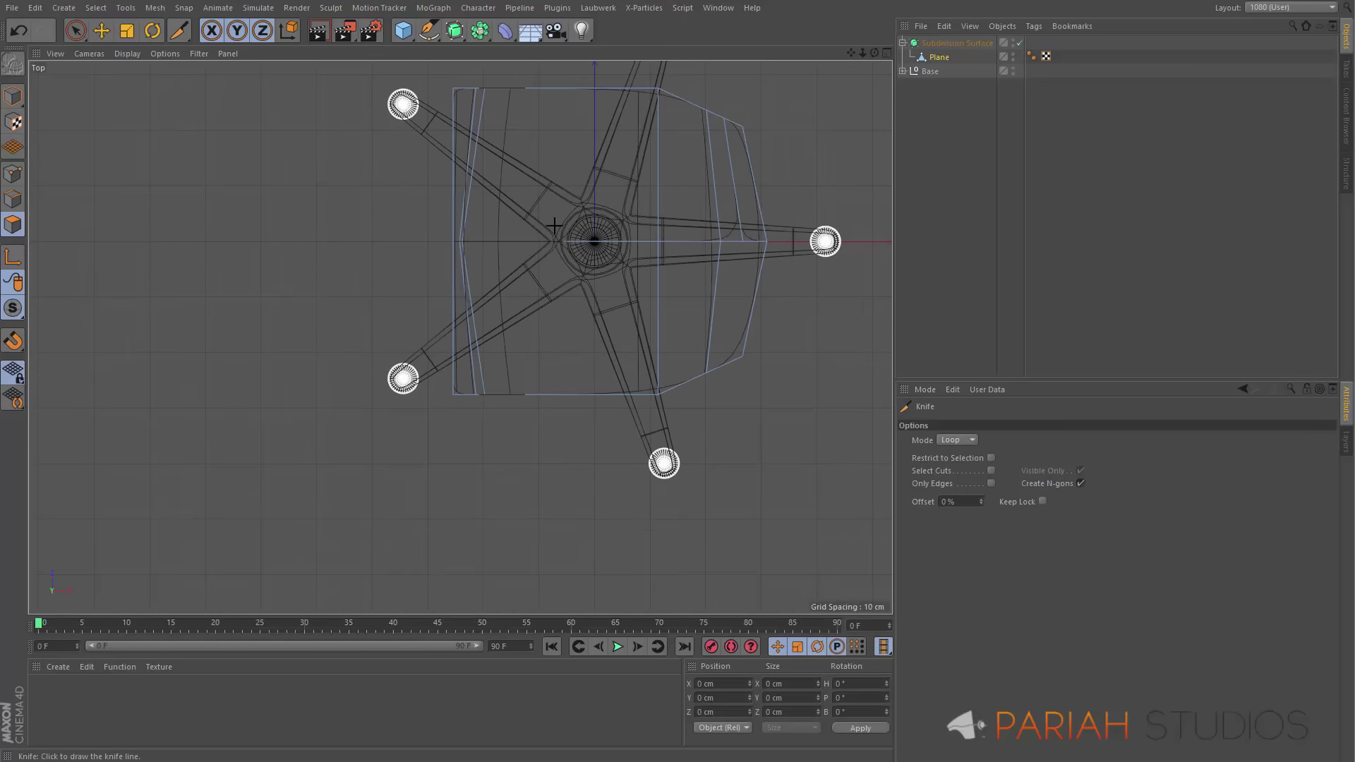
pyautogui.keyDown('alt'); pyautogui.moveTo(554, 224); pyautogui.dragTo(455, 347, button='middle'); pyautogui.keyUp('alt')
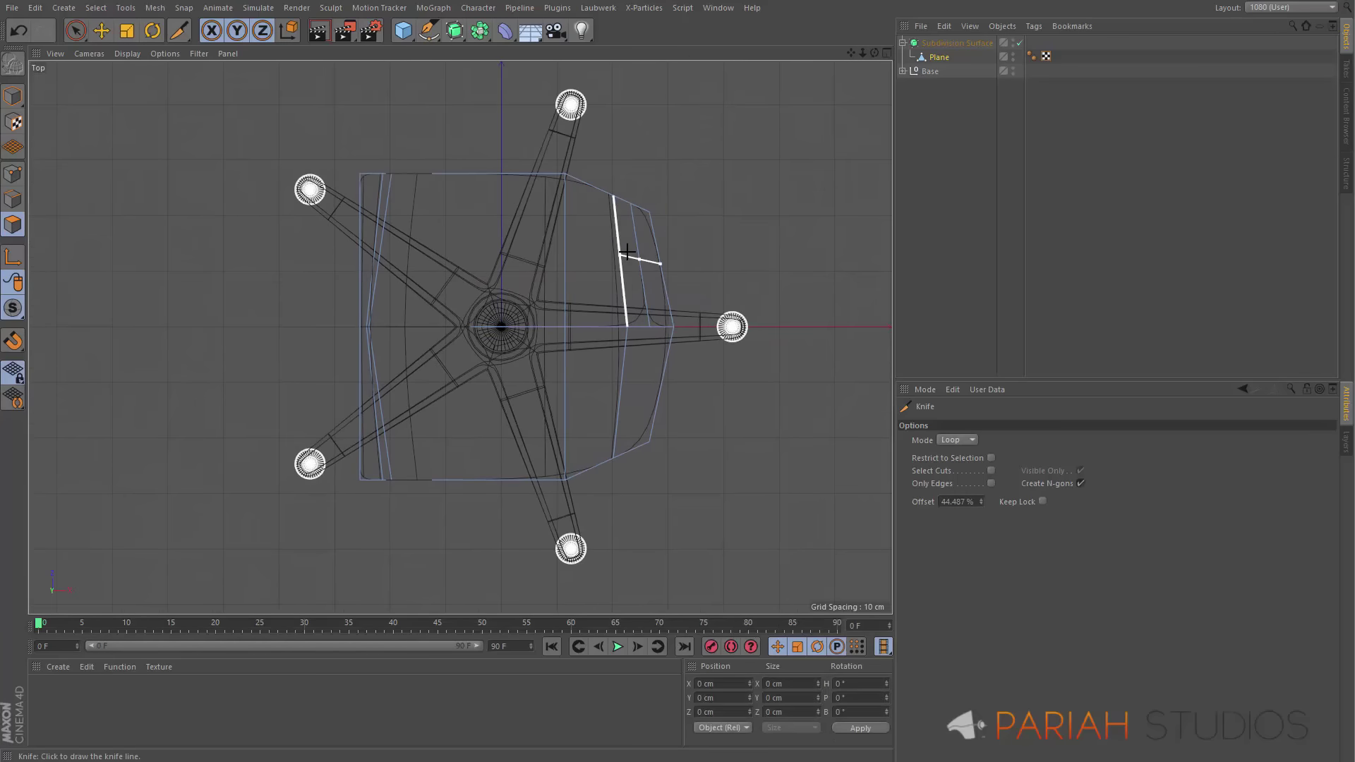
pyautogui.click(668, 271)
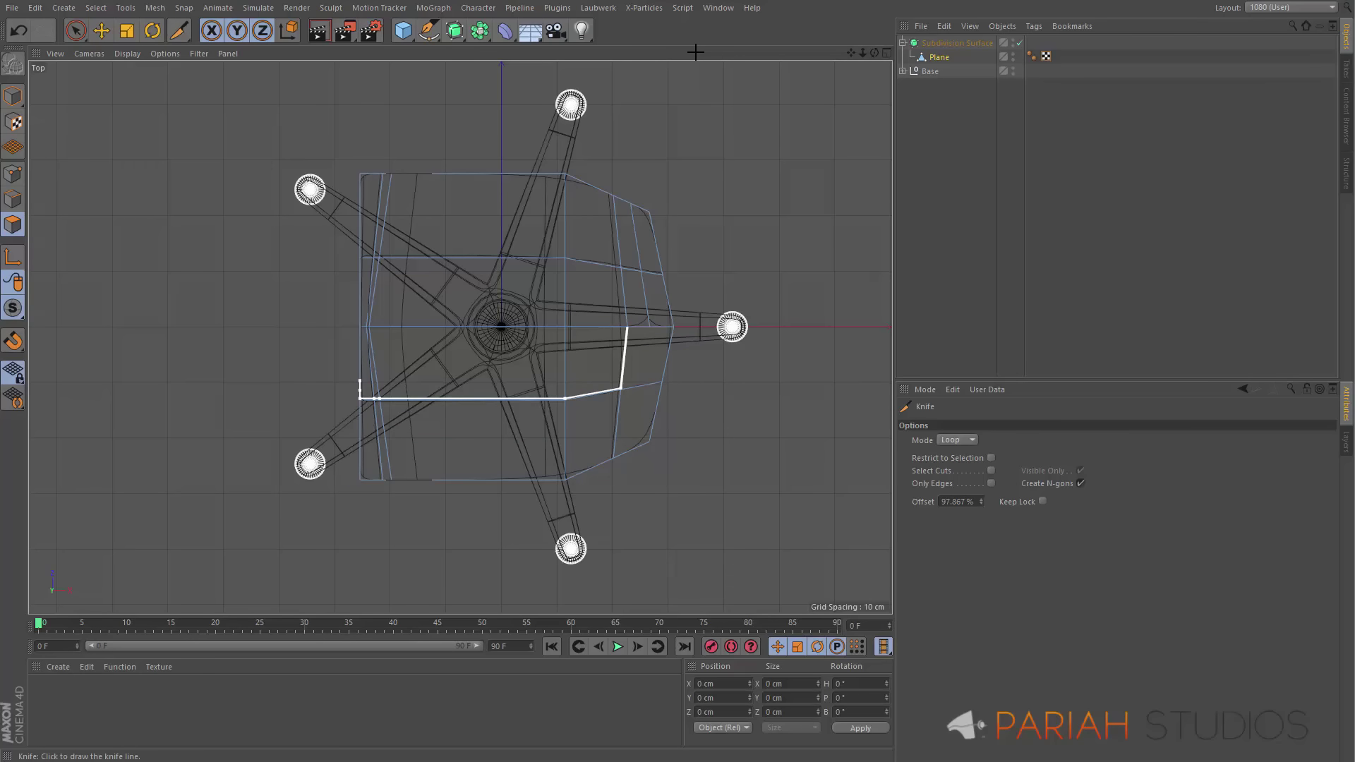
pyautogui.press('F4')
pyautogui.middleClick(593, 215)
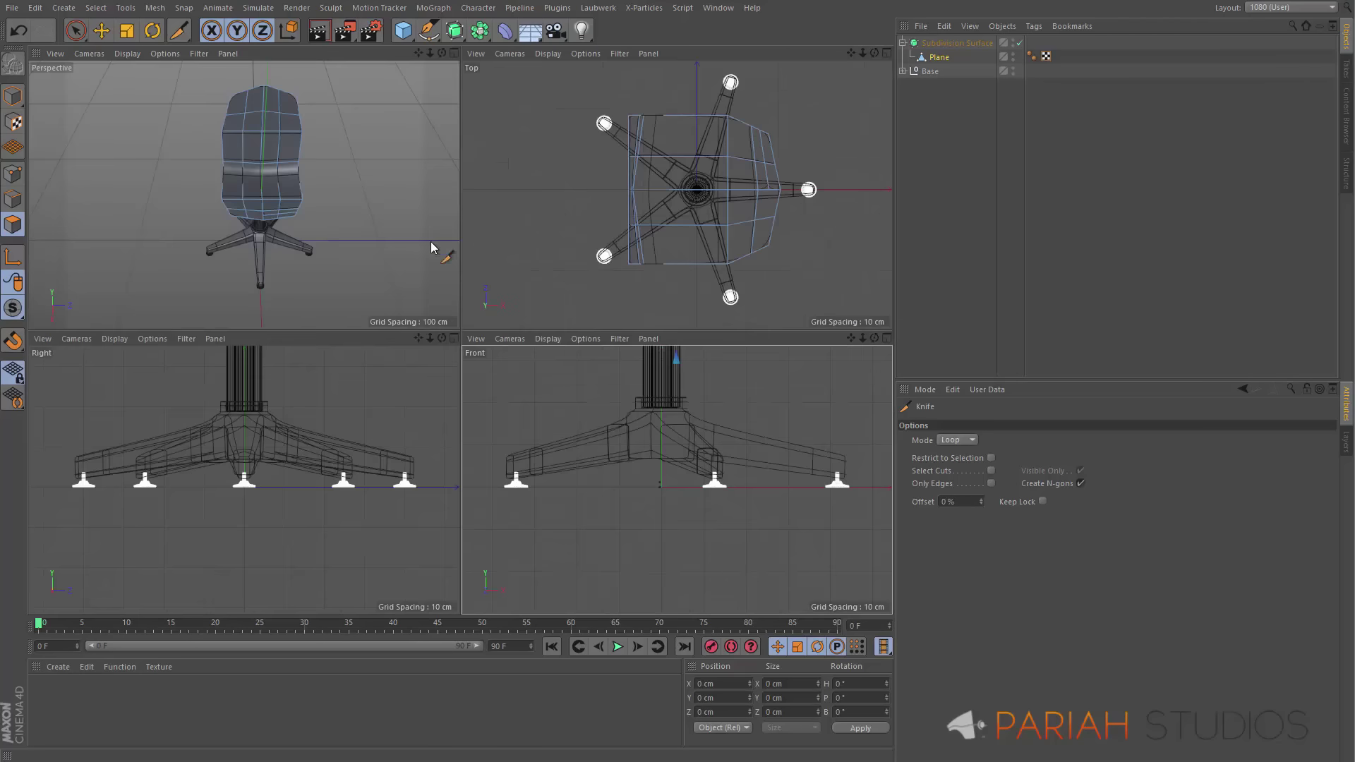
pyautogui.middleClick(431, 241)
pyautogui.keyDown('alt'); pyautogui.moveTo(454, 357); pyautogui.dragTo(538, 221); pyautogui.keyUp('alt')
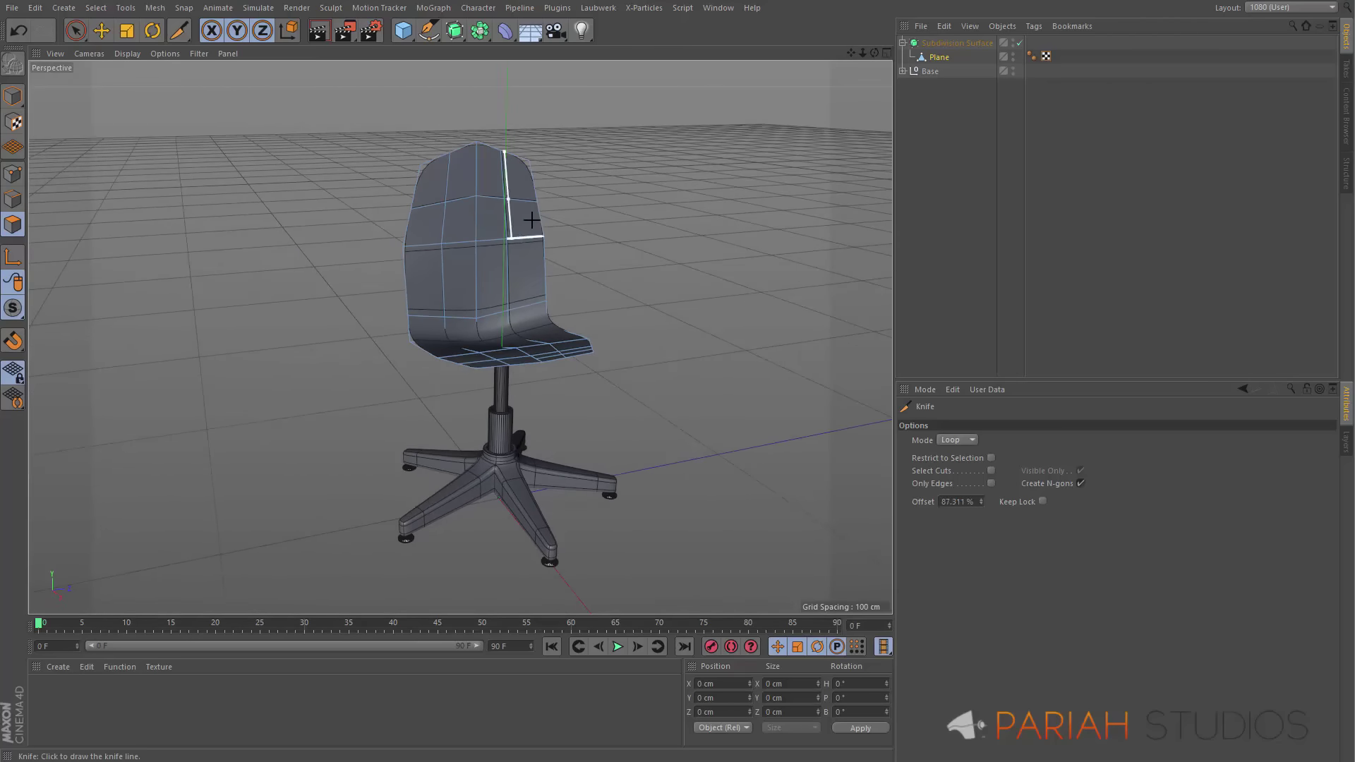
# Select the two points beside the backrest's top centre point and raise them to about Y 65.3 cm
pyautogui.click(15, 174)
pyautogui.press('space')
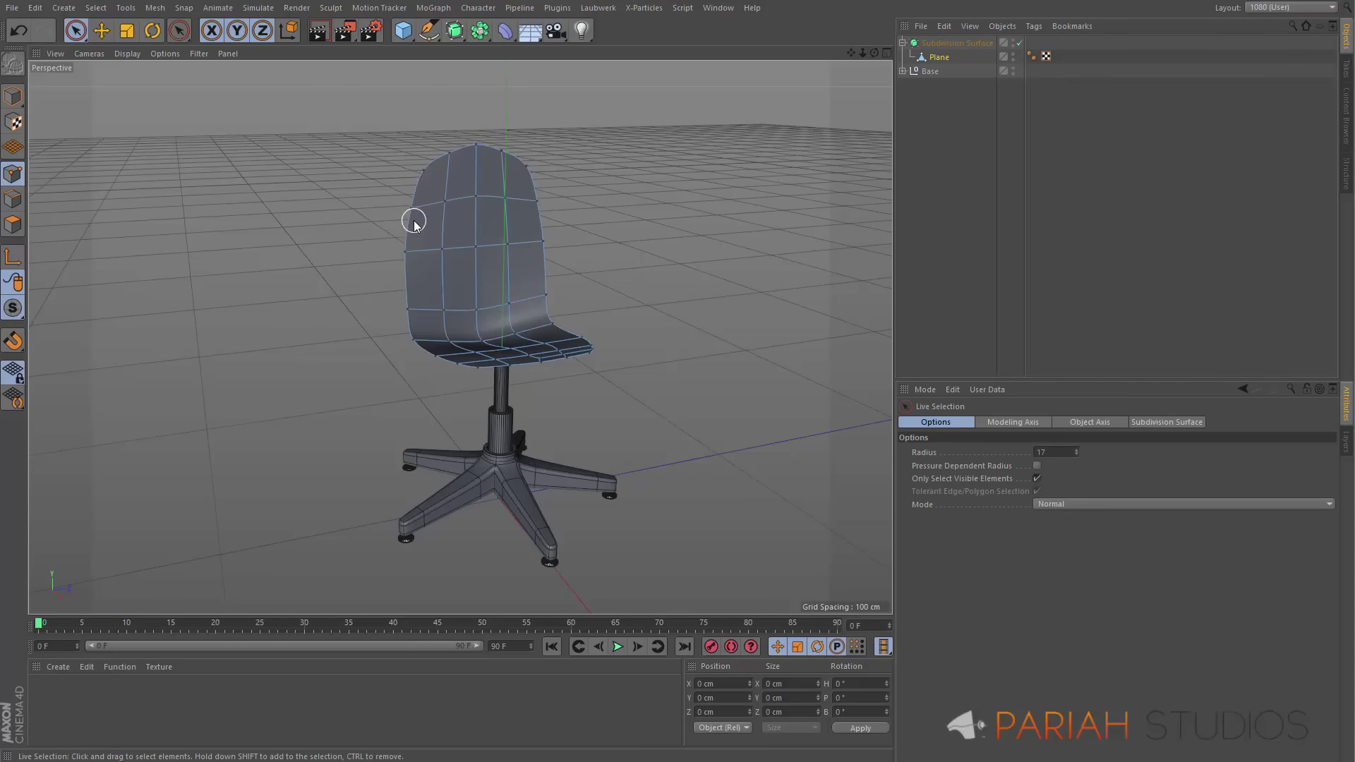
pyautogui.moveTo(410, 216)
pyautogui.keyDown('alt'); pyautogui.mouseDown()
pyautogui.moveTo(446, 285)
pyautogui.moveTo(425, 231)
pyautogui.moveTo(429, 258)
pyautogui.moveTo(409, 235)
pyautogui.mouseUp(); pyautogui.keyUp('alt')
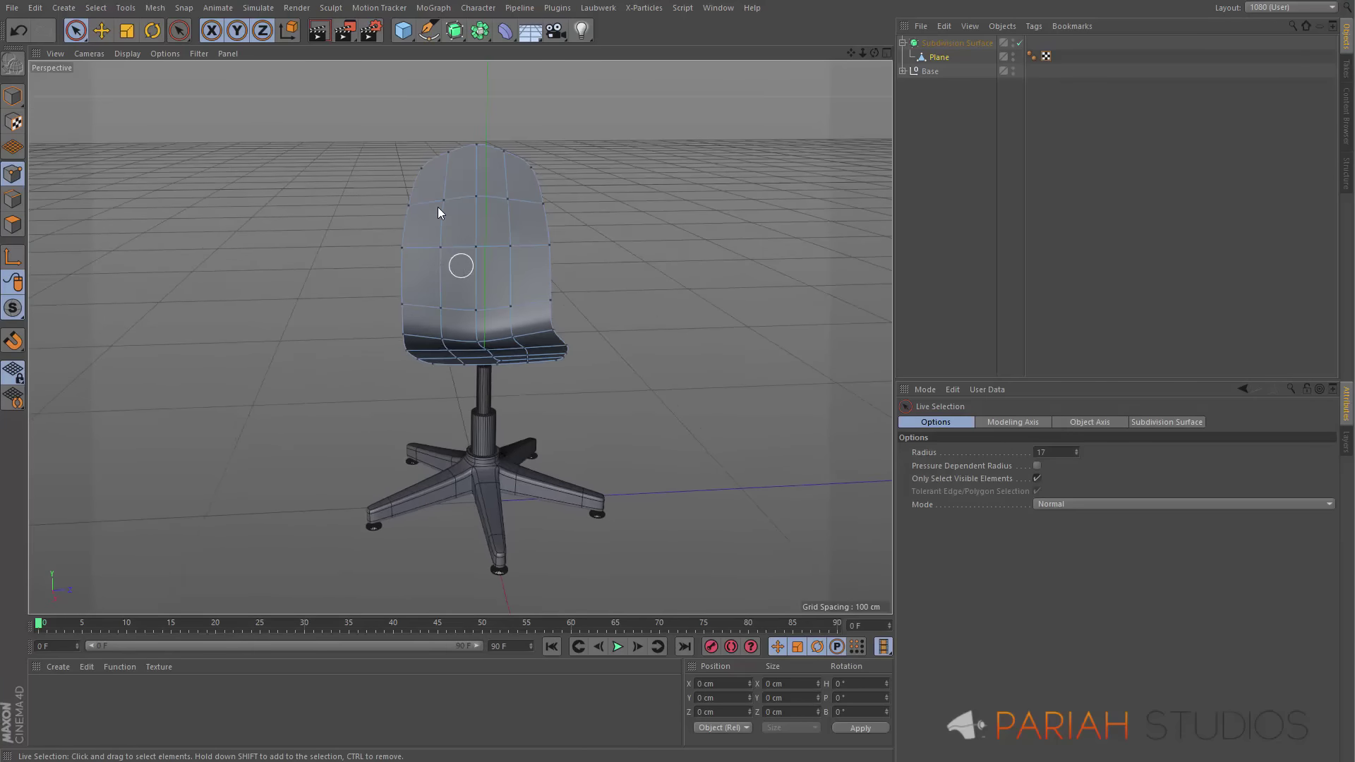
pyautogui.click(441, 247)
pyautogui.middleClick(602, 429)
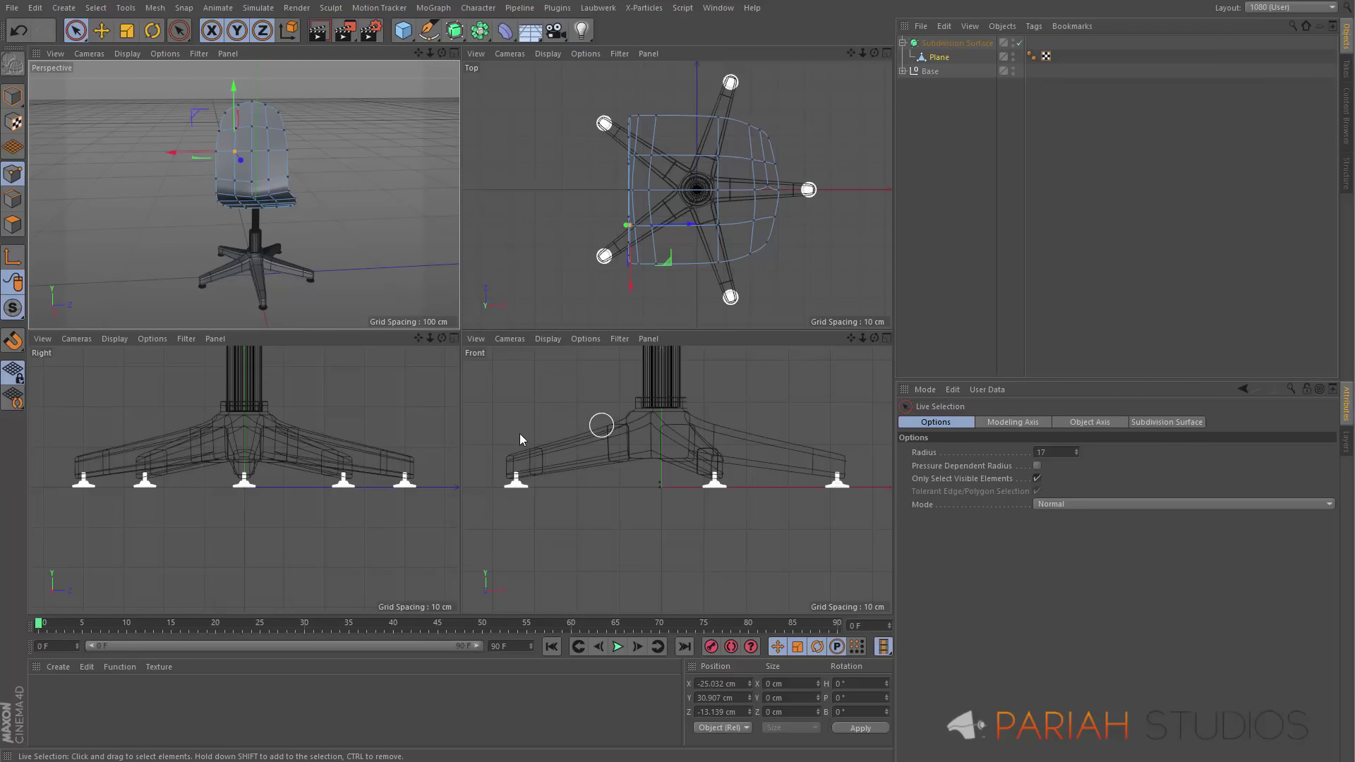
pyautogui.press('h')
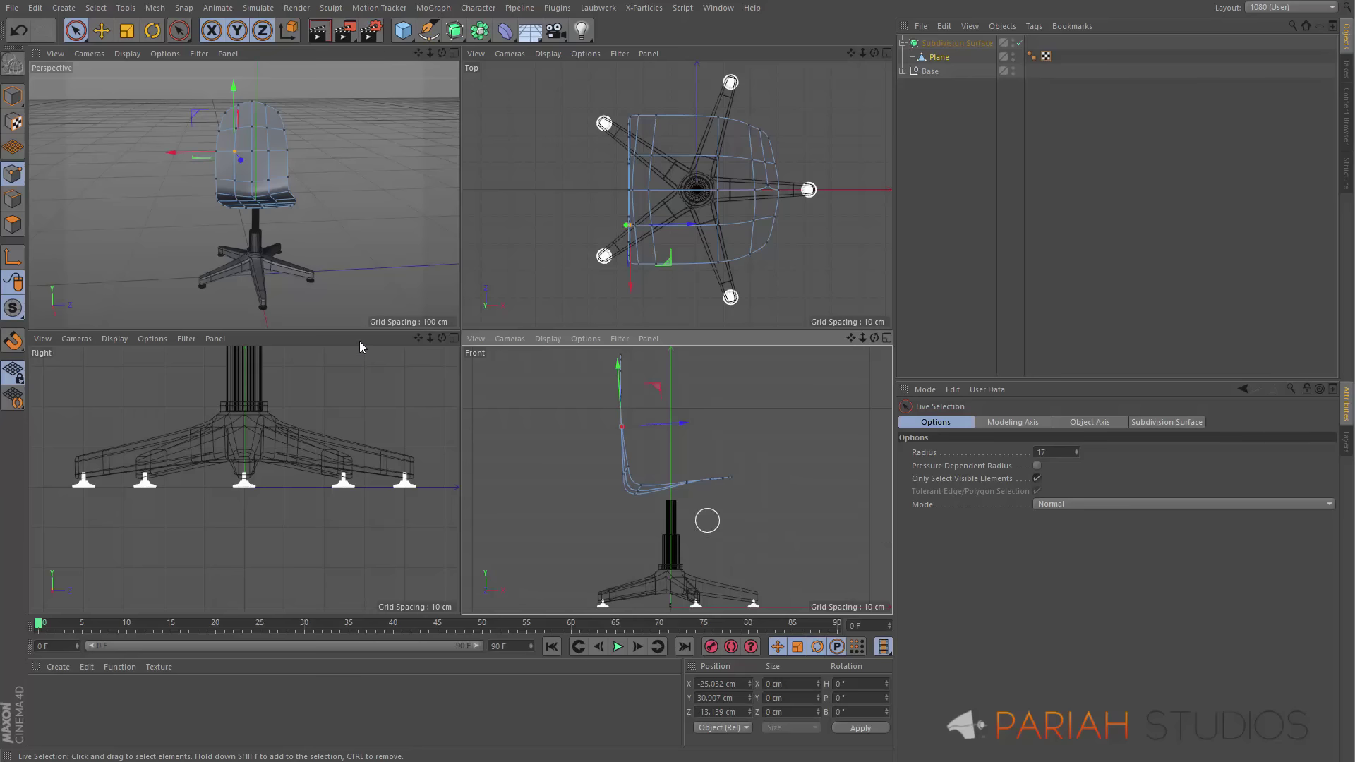
pyautogui.press('h')
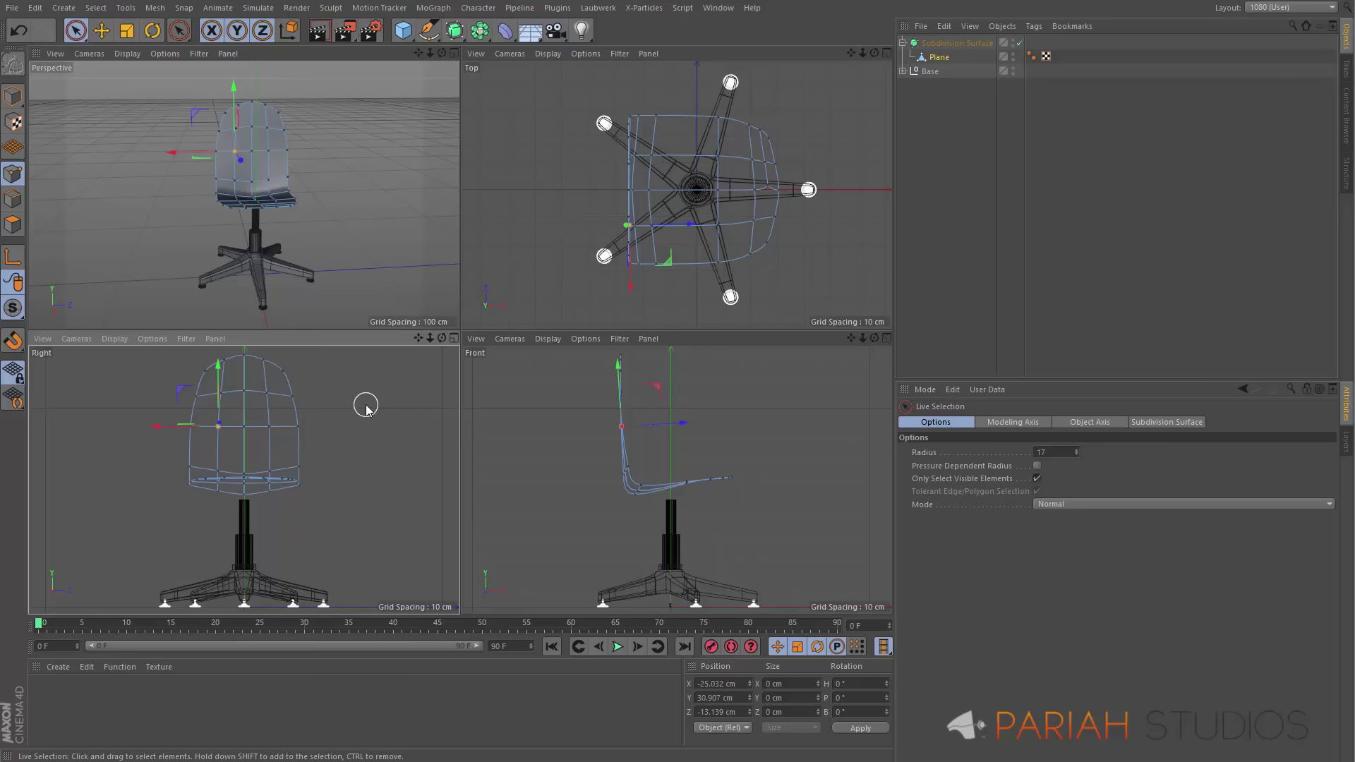
pyautogui.middleClick(382, 453)
pyautogui.scroll(6, 379, 447)
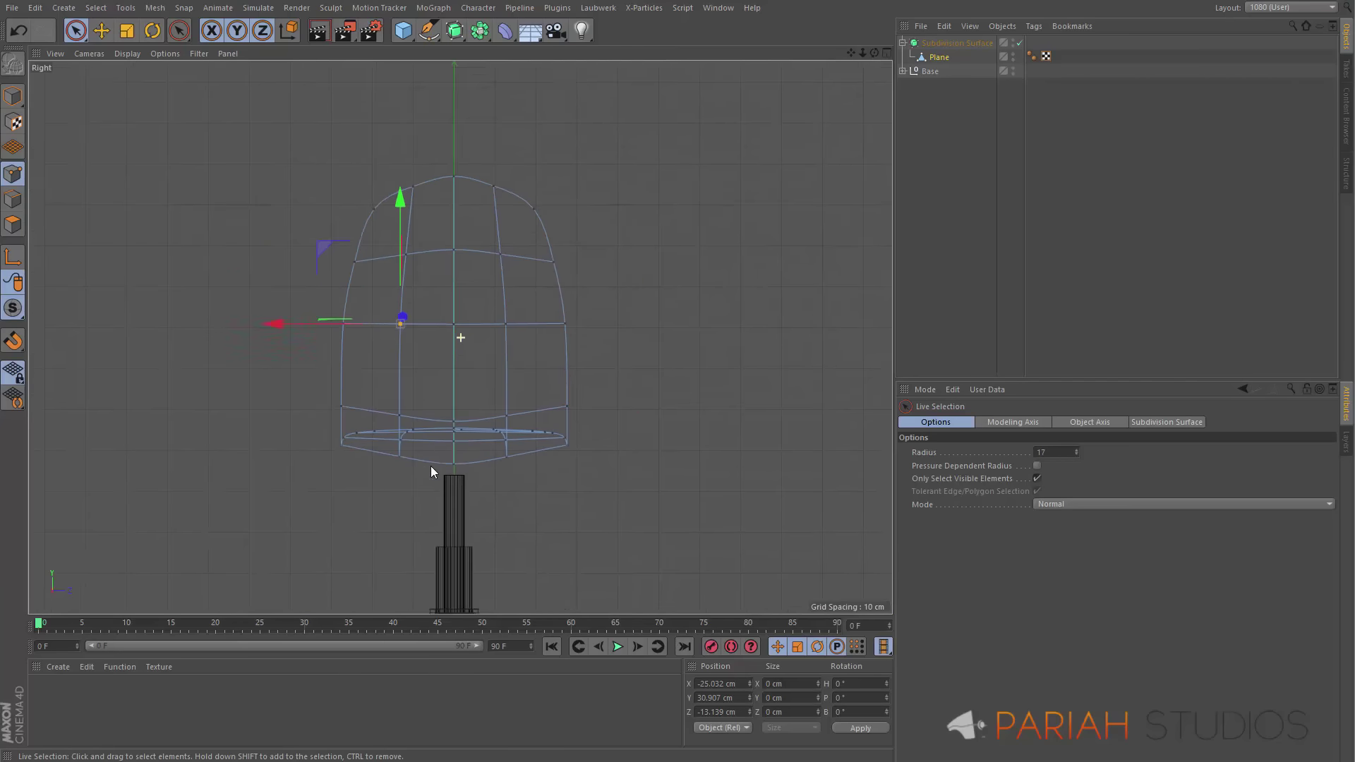
pyautogui.scroll(4, 427, 381)
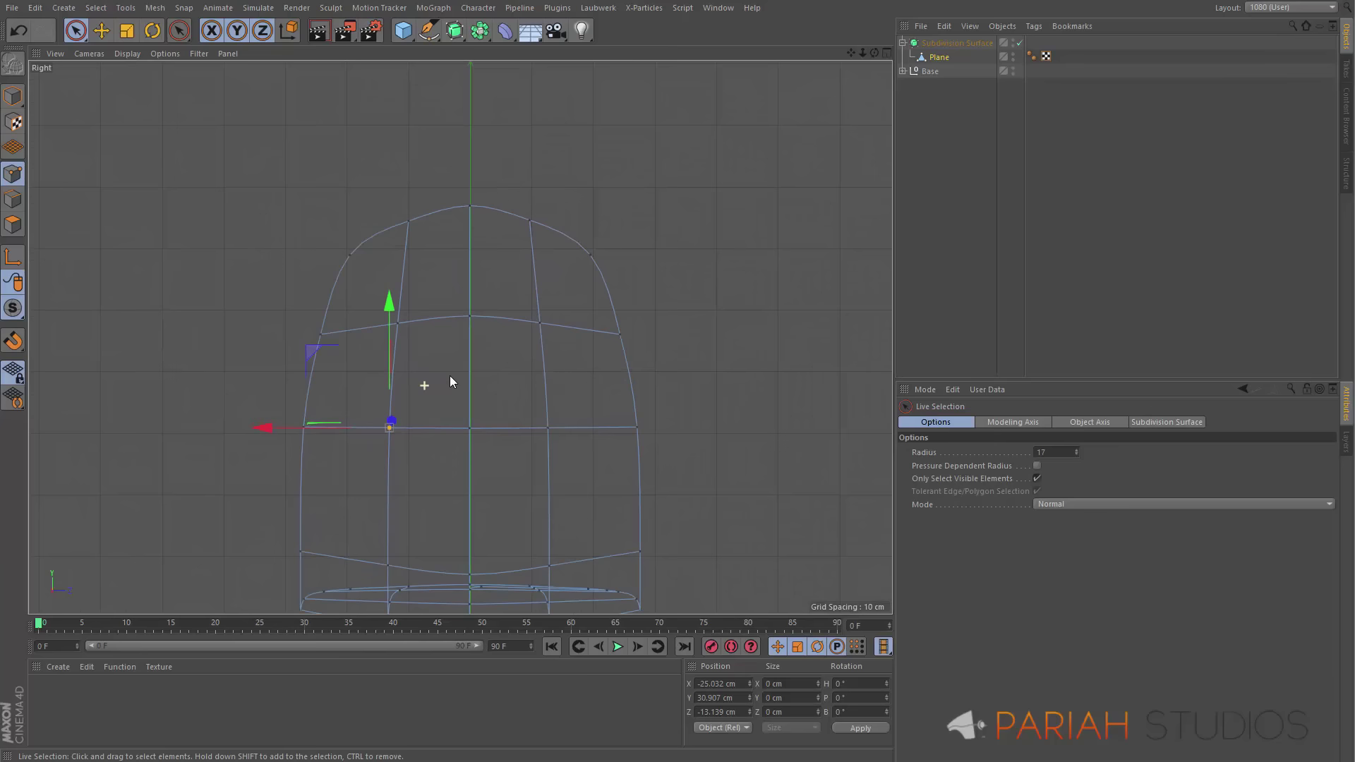
pyautogui.click(409, 222)
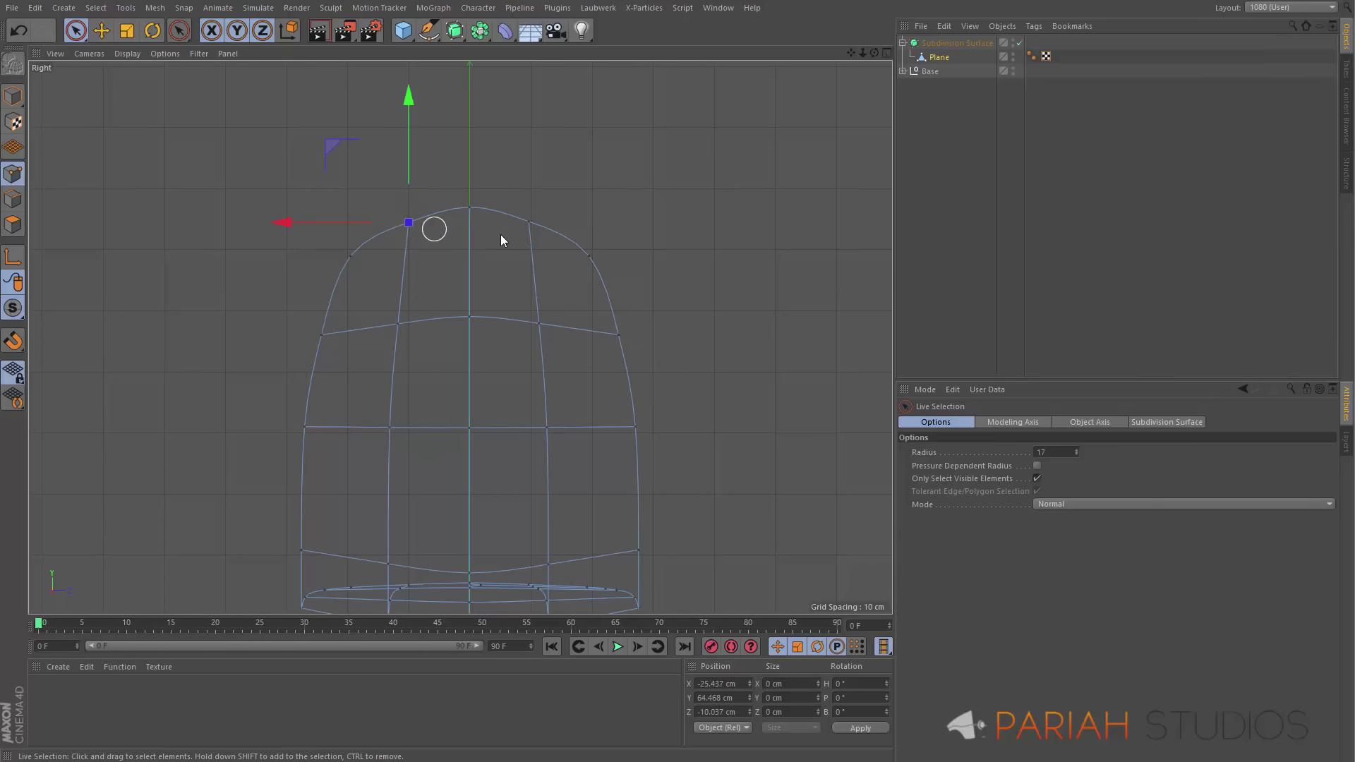
pyautogui.keyDown('shift'); pyautogui.click(533, 225); pyautogui.keyUp('shift')
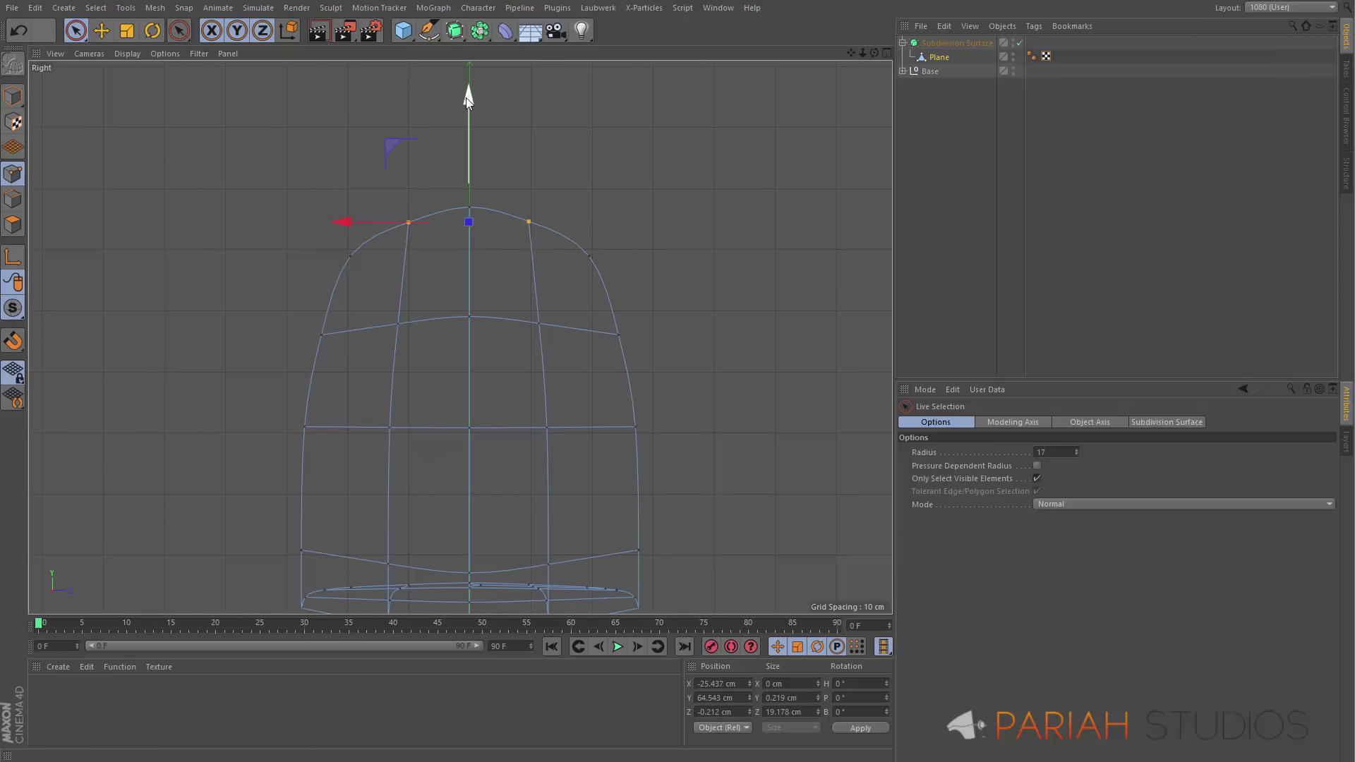
pyautogui.moveTo(466, 98); pyautogui.dragTo(468, 90)
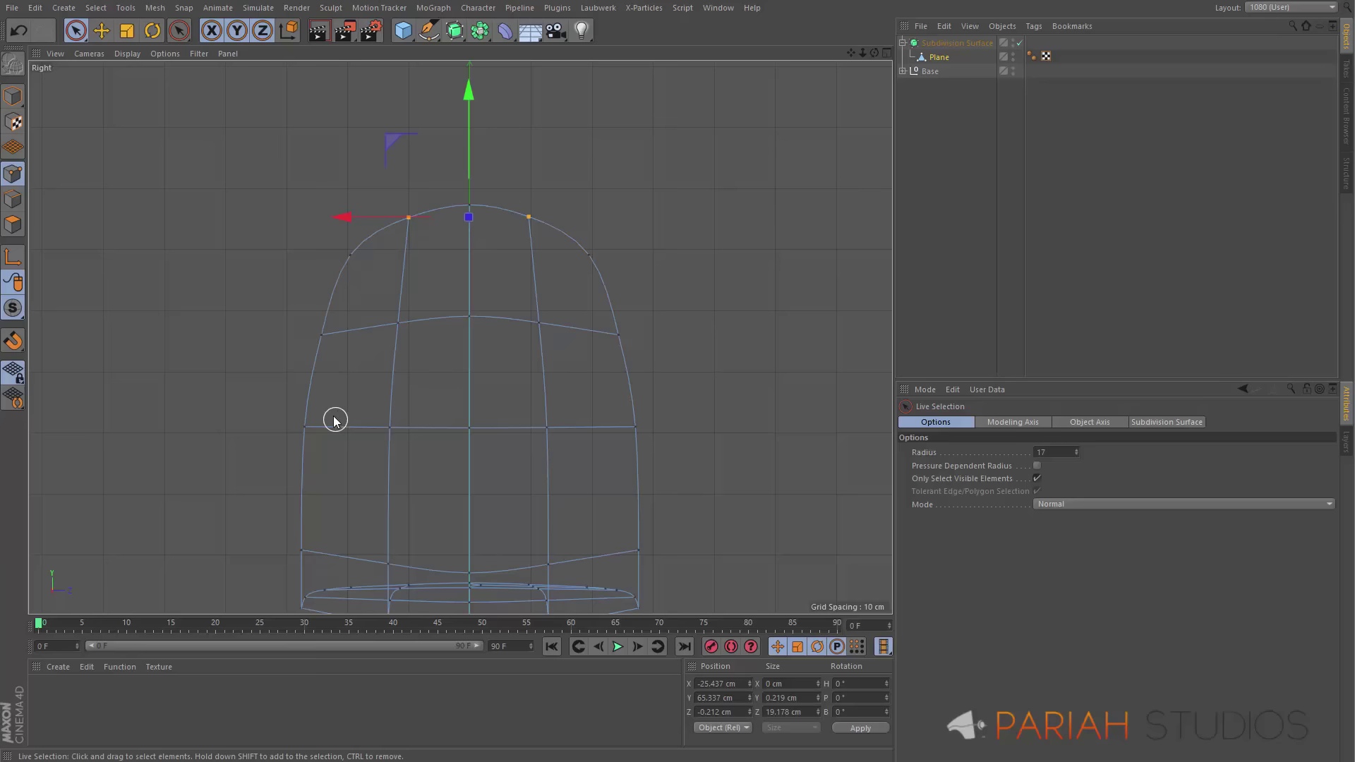
# Select the two outer points of the backrest's middle row, scale them slightly inward, and clear the selection
pyautogui.click(304, 427)
pyautogui.keyDown('shift'); pyautogui.click(635, 427); pyautogui.keyUp('shift')
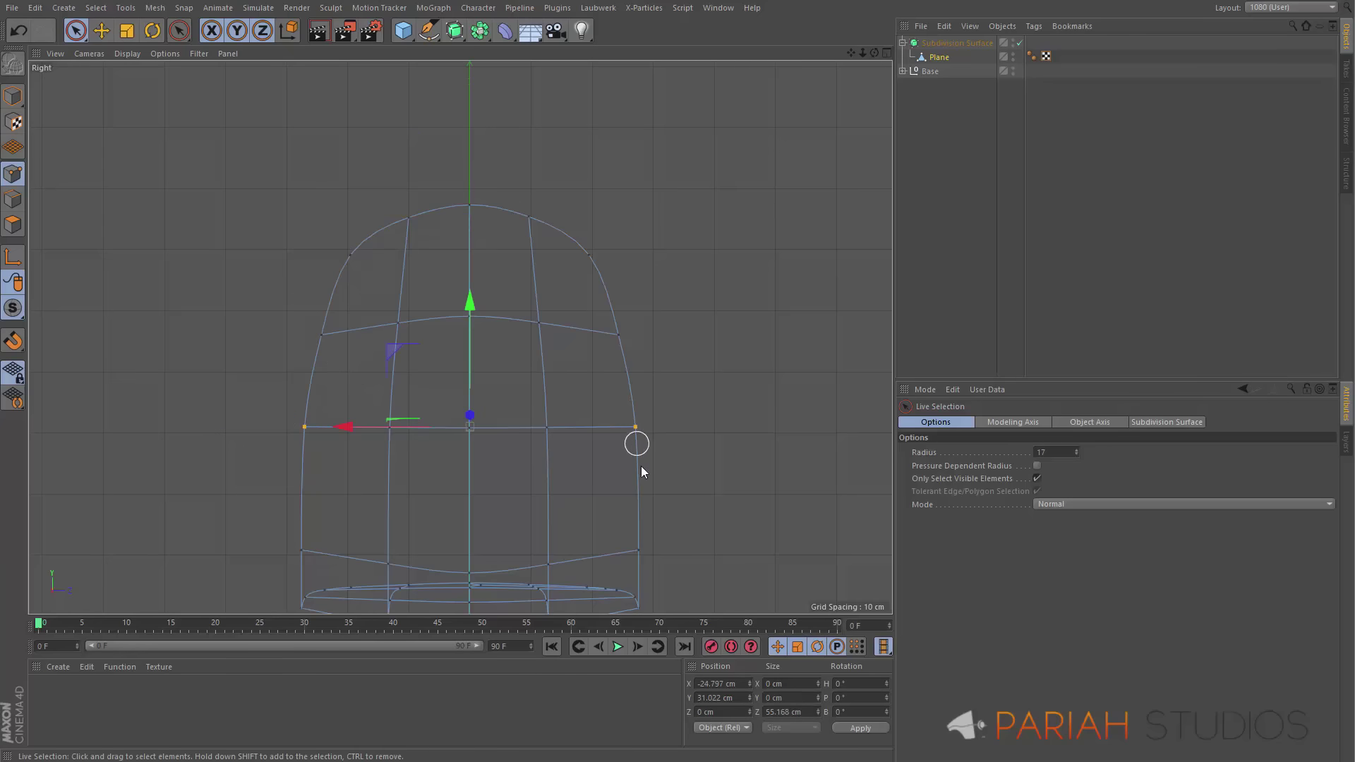
pyautogui.press('t')
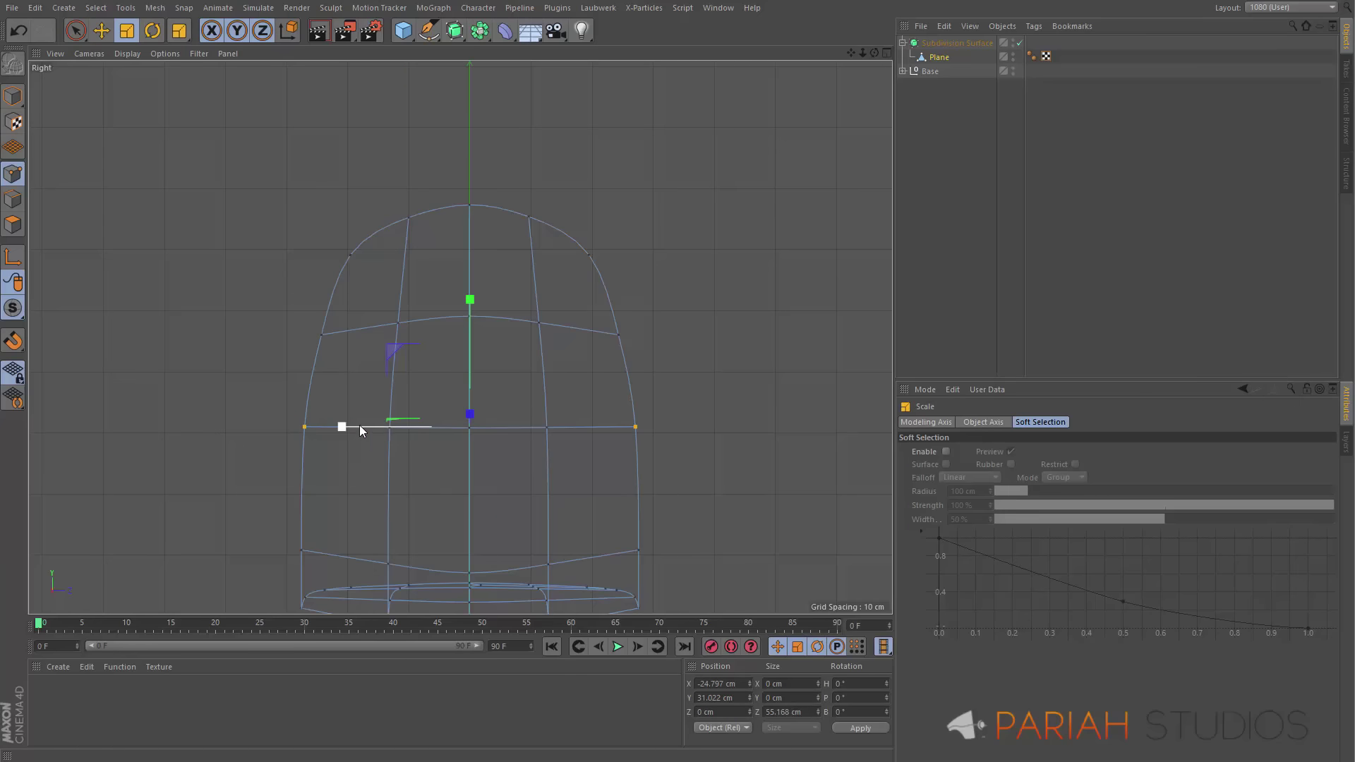
pyautogui.moveTo(353, 425); pyautogui.dragTo(358, 427)
pyautogui.click(479, 153)
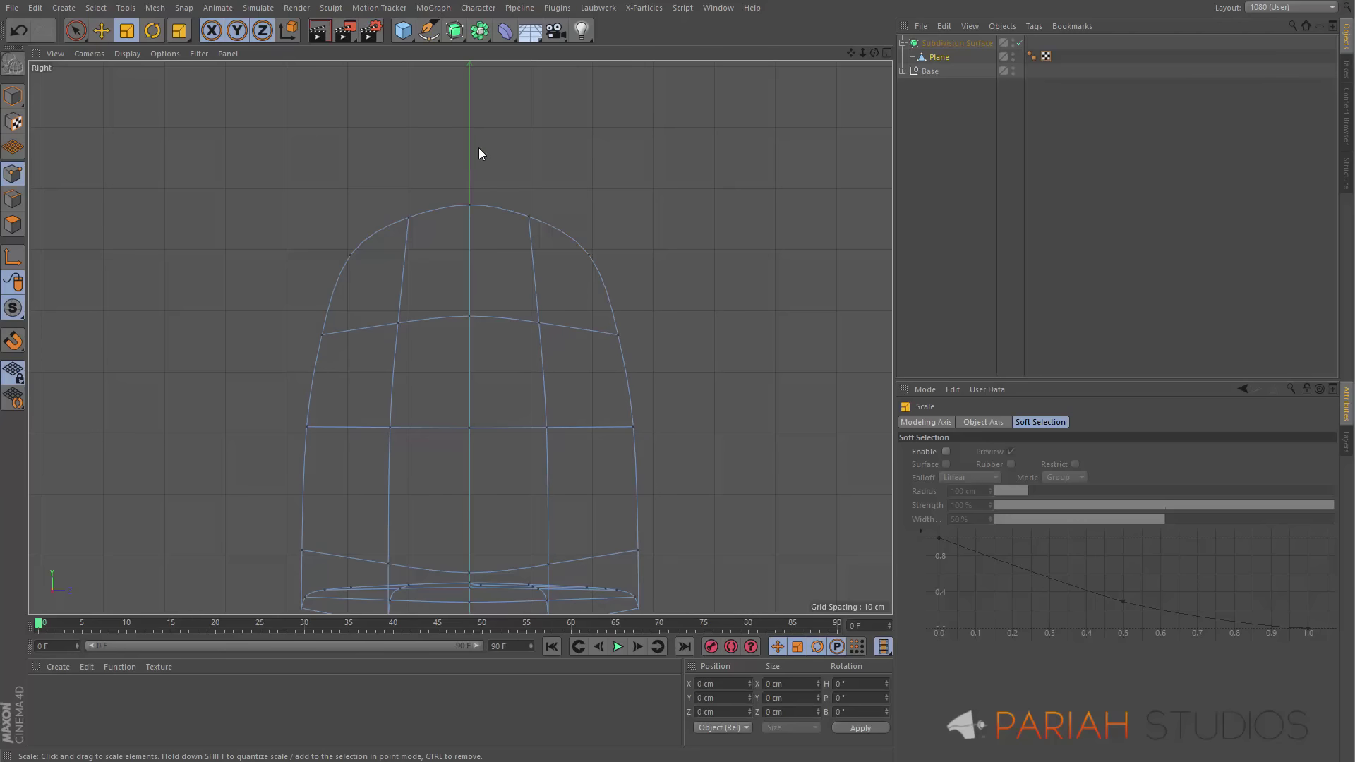
# Select the five points along the backrest's top edge, scale them inward to narrow the top, and clear the selection
pyautogui.press('9')
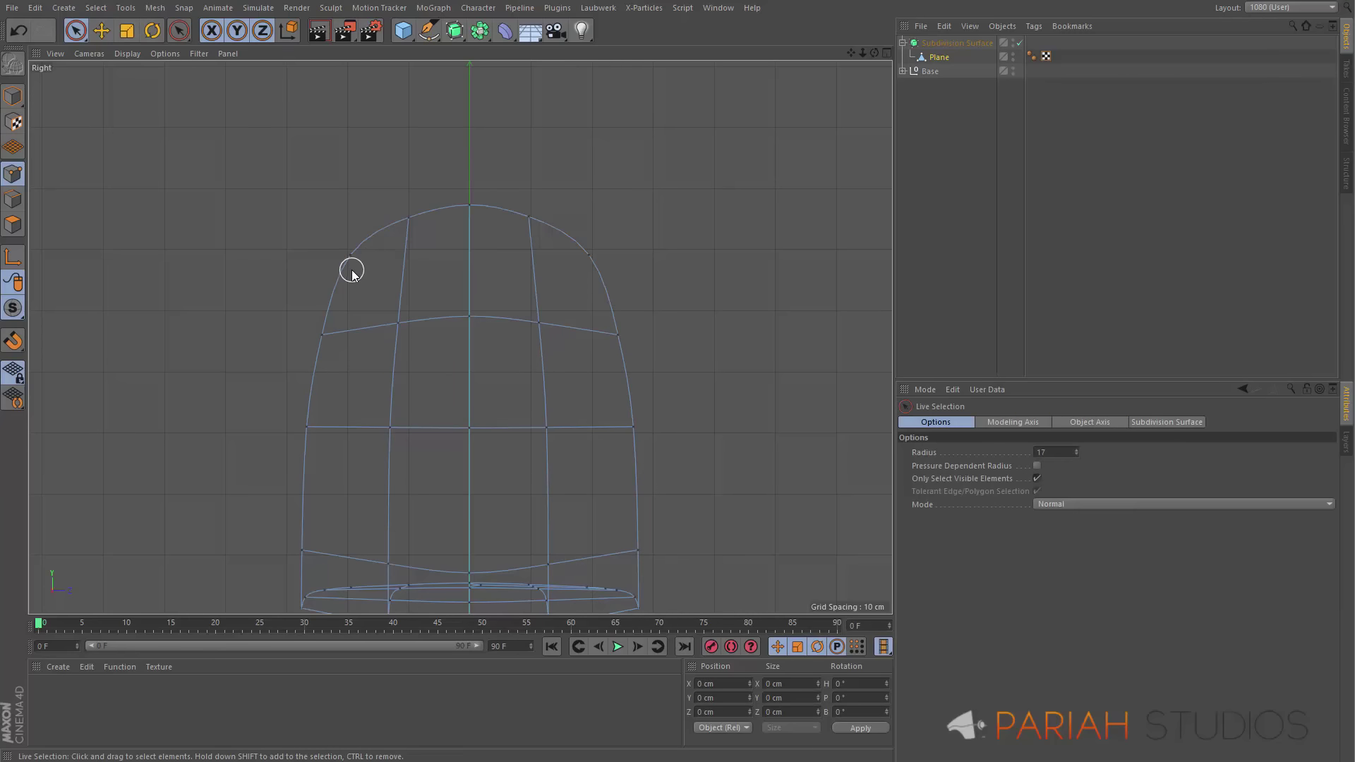
pyautogui.click(351, 259)
pyautogui.keyDown('shift'); pyautogui.click(538, 234); pyautogui.keyUp('shift')
pyautogui.press('t')
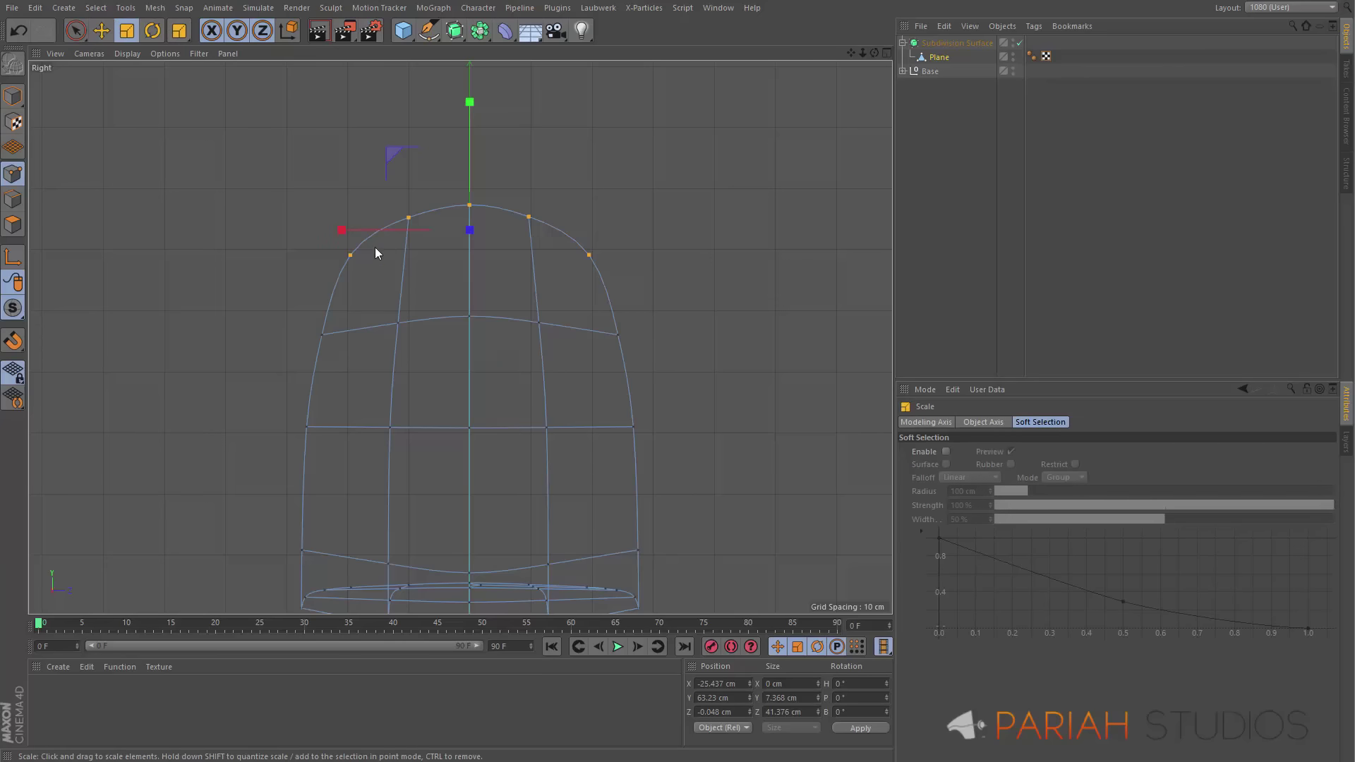
pyautogui.moveTo(342, 229); pyautogui.dragTo(387, 230)
pyautogui.click(652, 243)
# Select the upper backrest's centre point and set Live Selection to Soft Selection mode with a 40 cm radius
pyautogui.middleClick(521, 376)
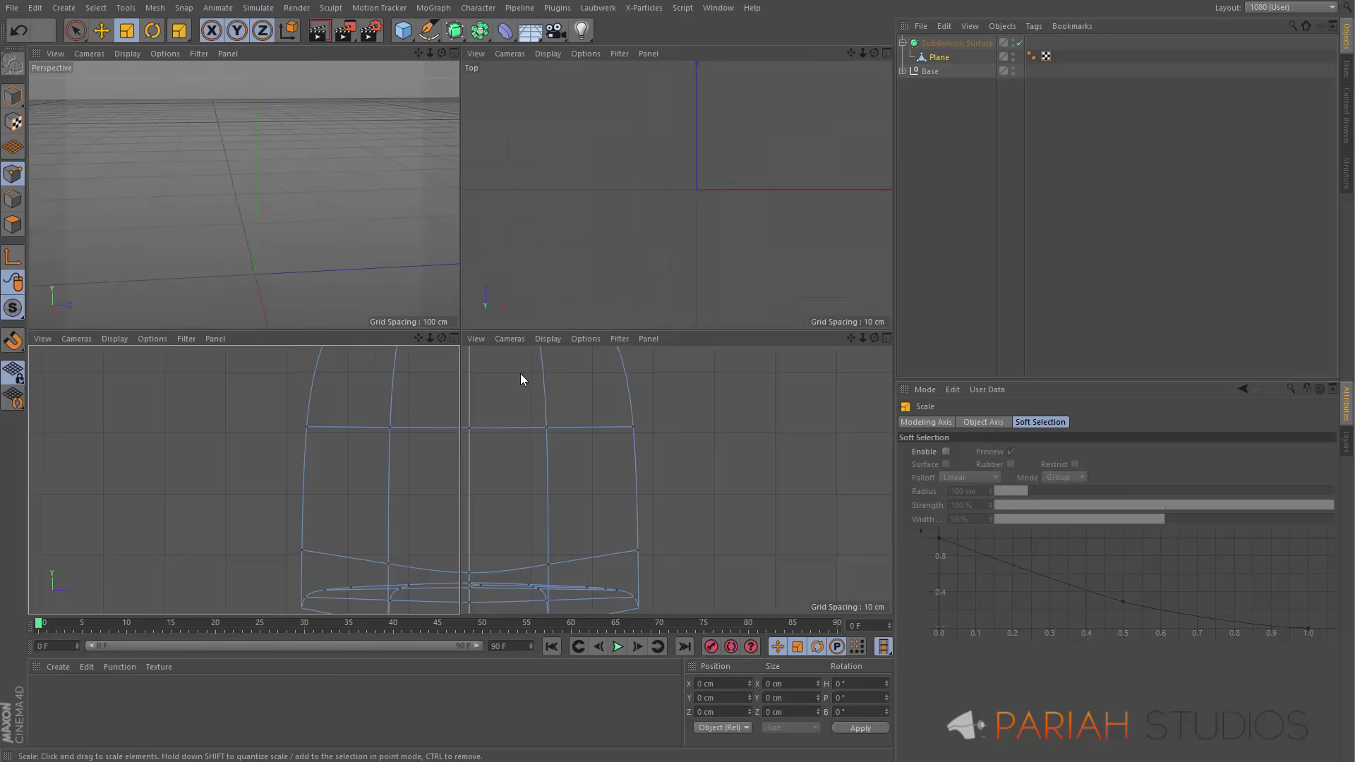
pyautogui.keyDown('alt'); pyautogui.moveTo(566, 435); pyautogui.dragTo(562, 469, button='middle'); pyautogui.keyUp('alt')
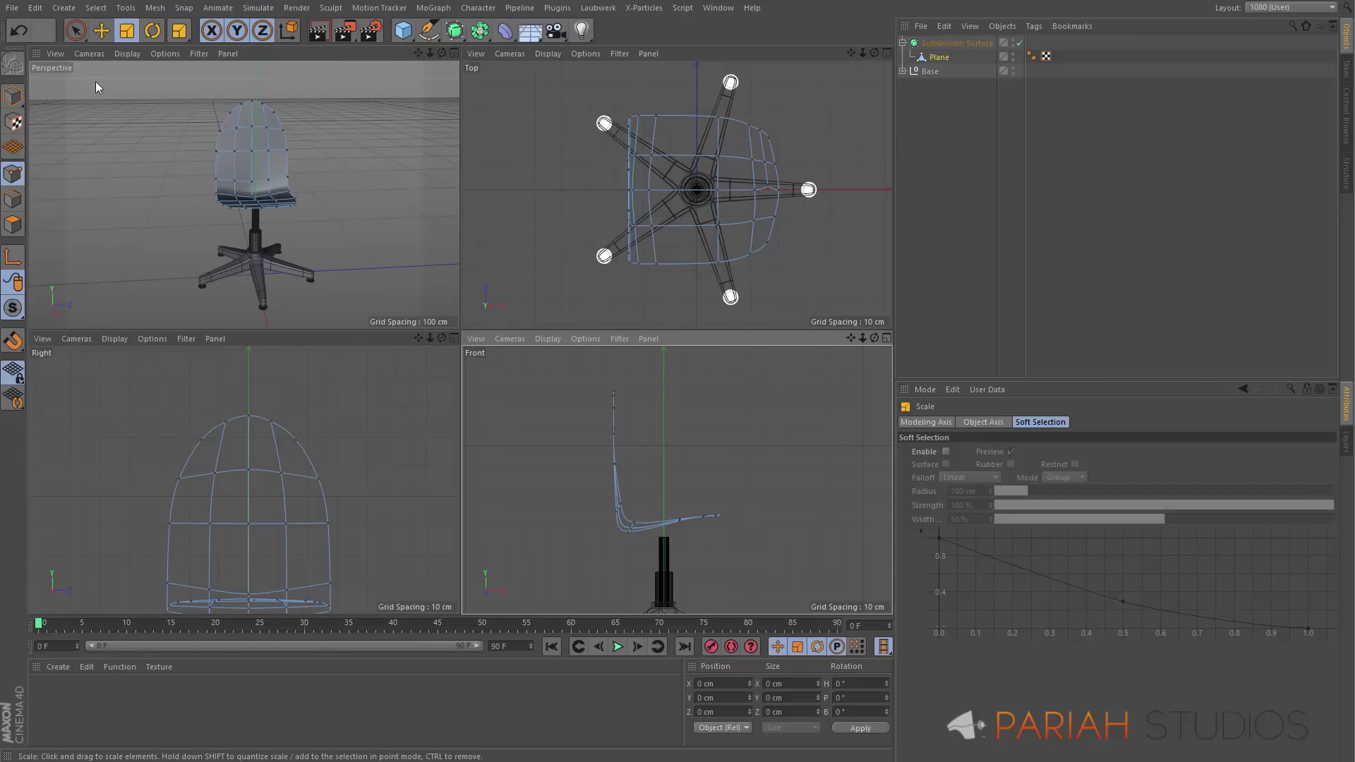
pyautogui.press('9')
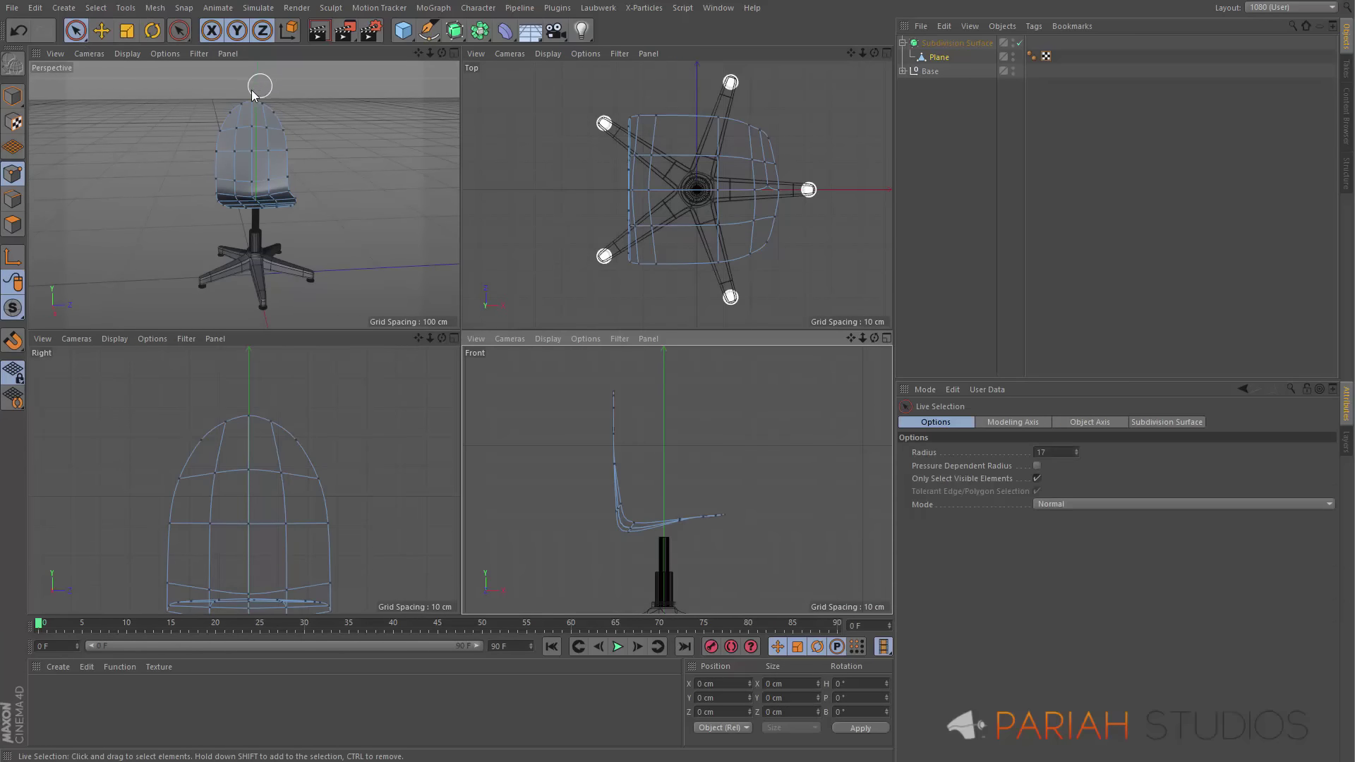
pyautogui.click(253, 125)
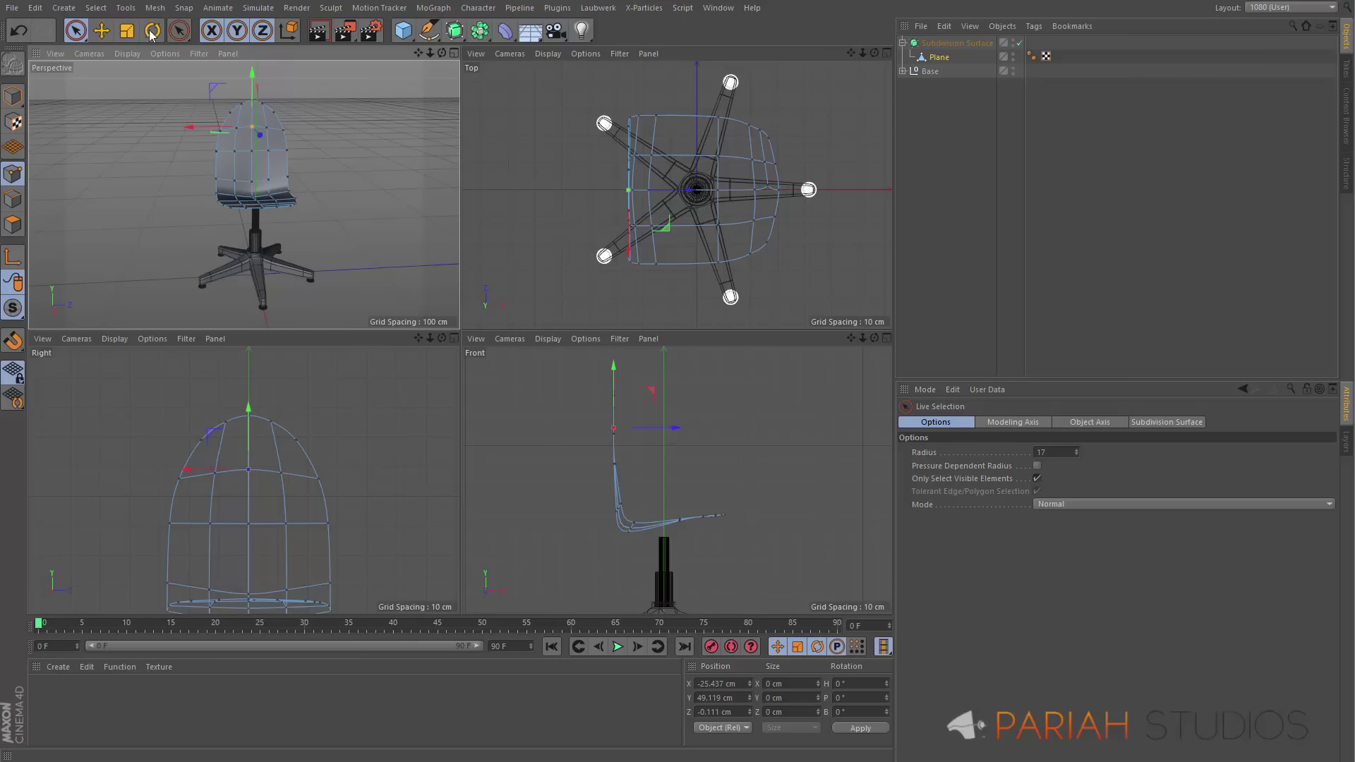
pyautogui.click(1094, 506)
pyautogui.click(1071, 546)
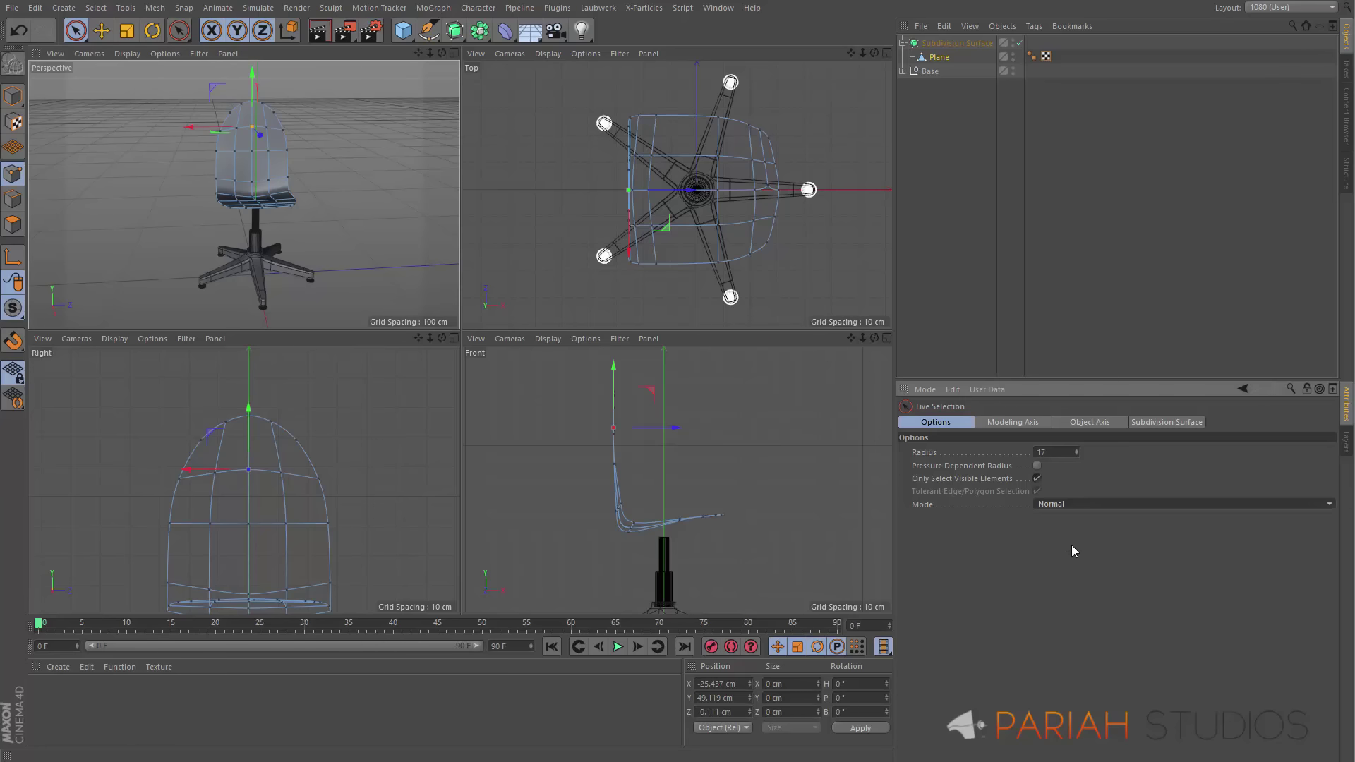
pyautogui.middleClick(360, 254)
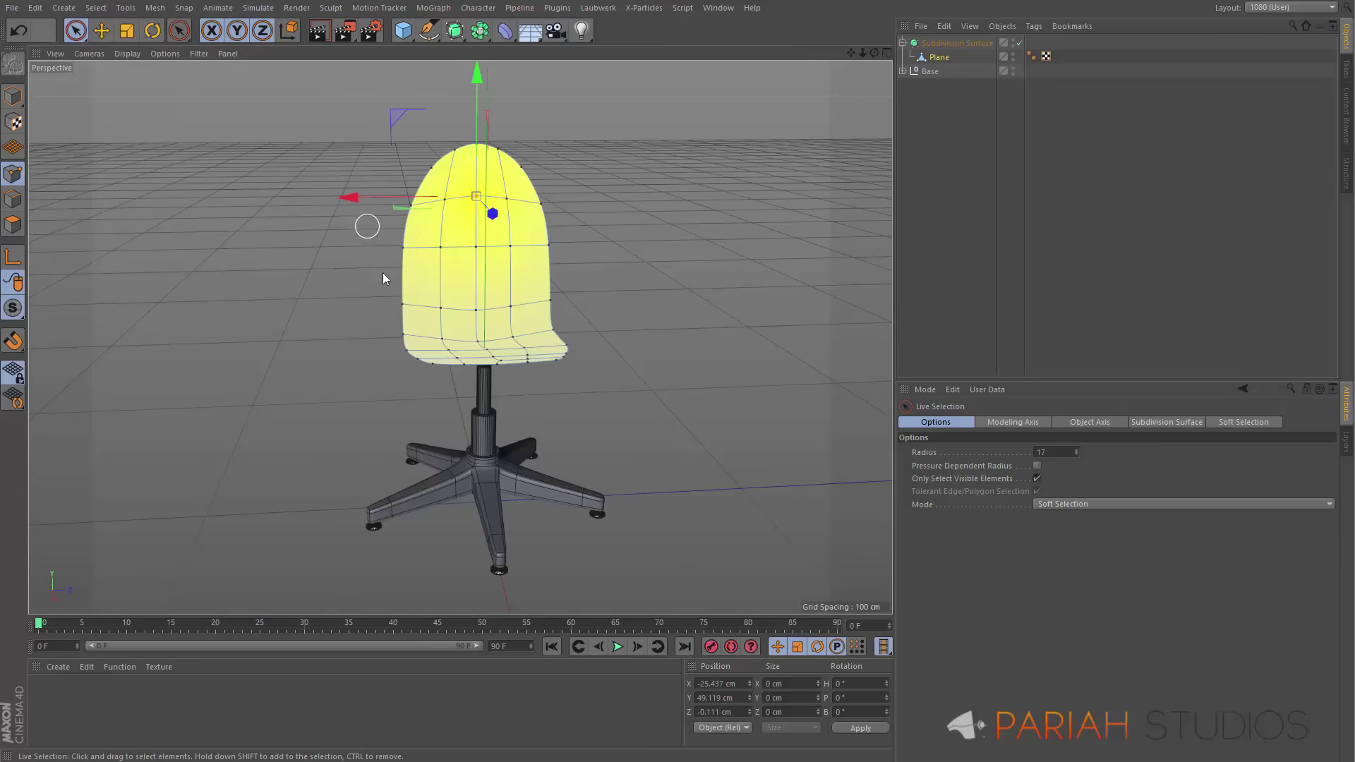
pyautogui.keyDown('alt'); pyautogui.moveTo(383, 273); pyautogui.dragTo(578, 281); pyautogui.keyUp('alt')
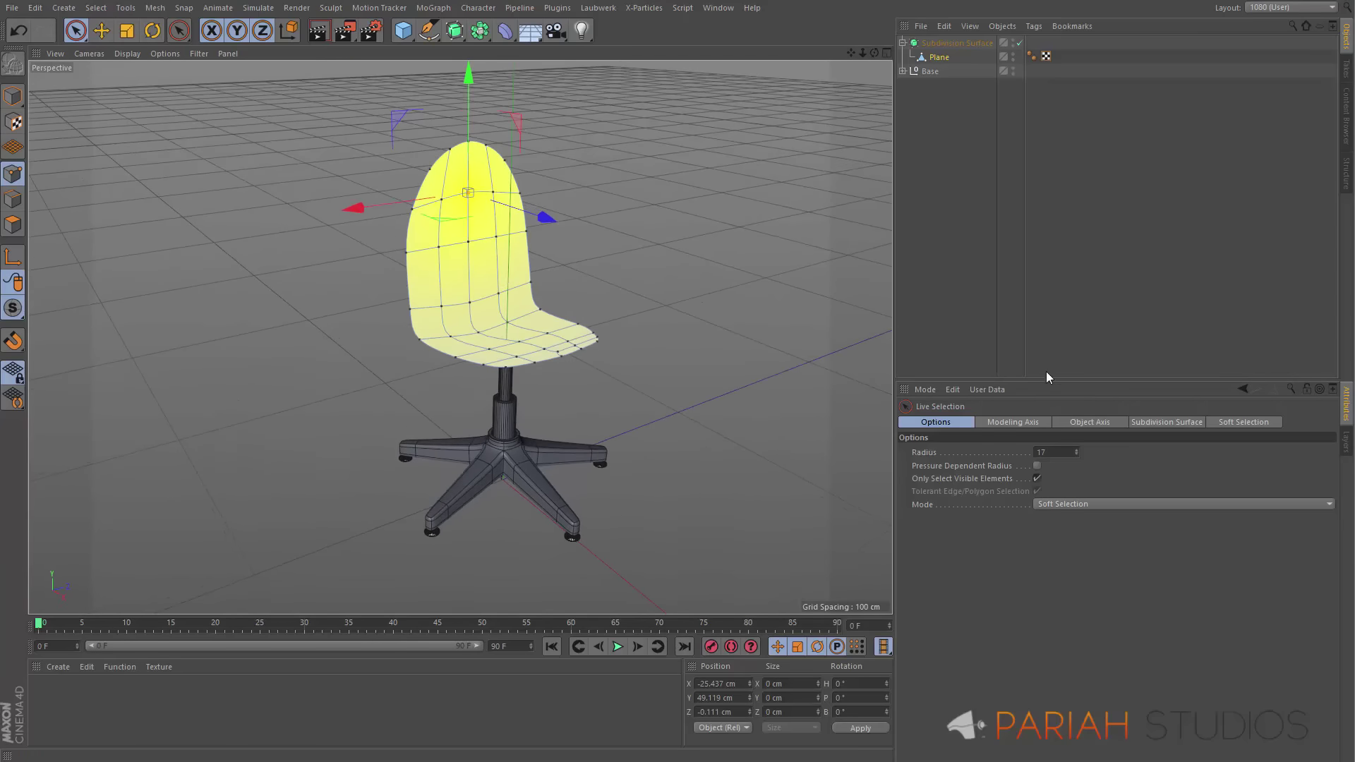
pyautogui.click(1226, 423)
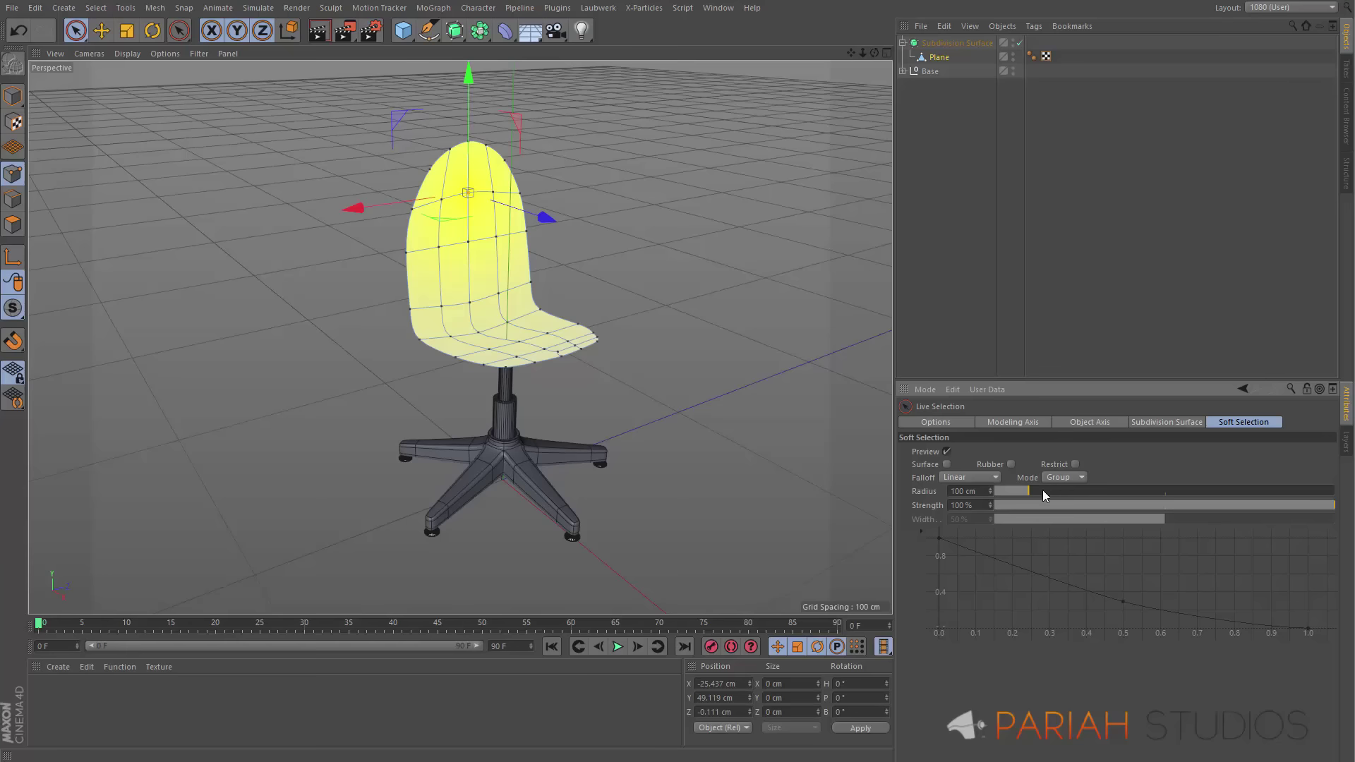
pyautogui.moveTo(1022, 492); pyautogui.dragTo(1002, 492)
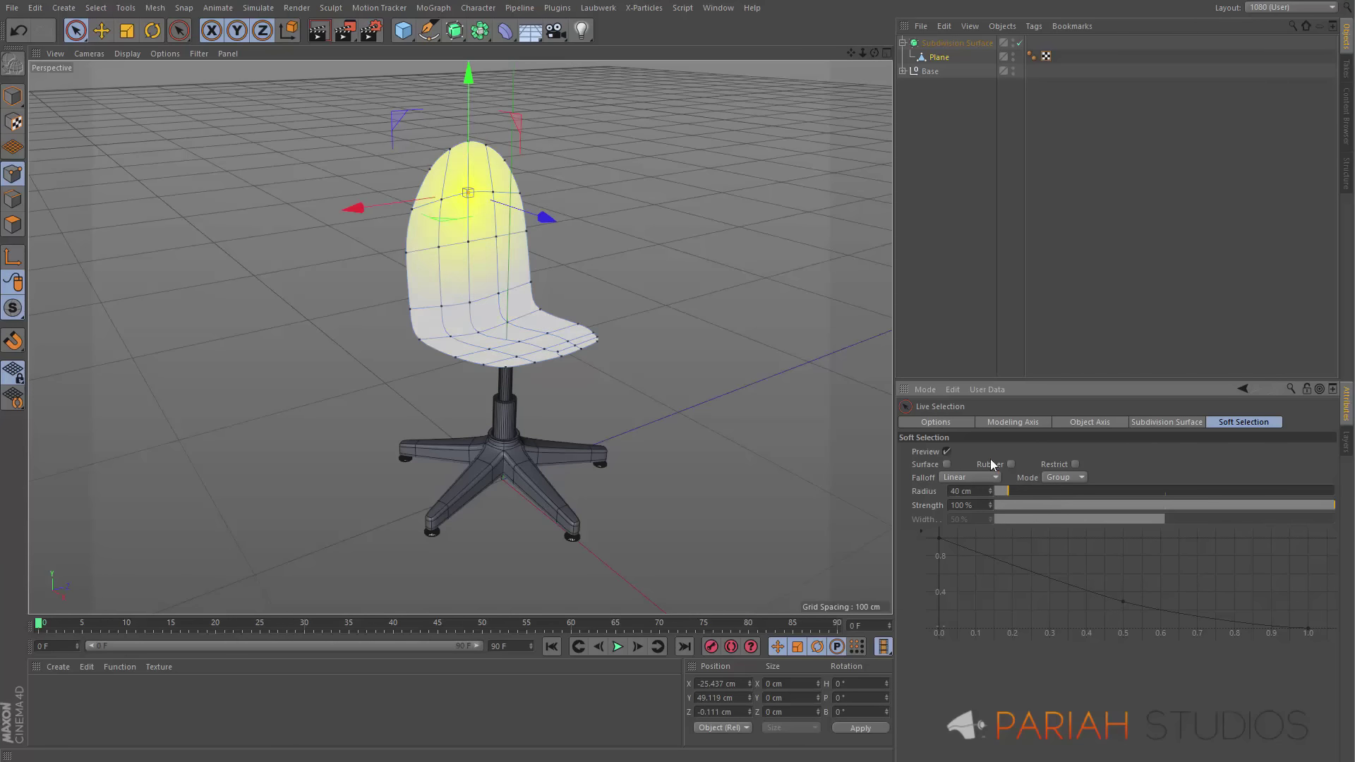
# Push the backrest's centre points rearward row by row with soft selection, moving the middle row's point to about X -32.5 cm
pyautogui.moveTo(544, 219); pyautogui.dragTo(469, 237)
pyautogui.click(463, 247)
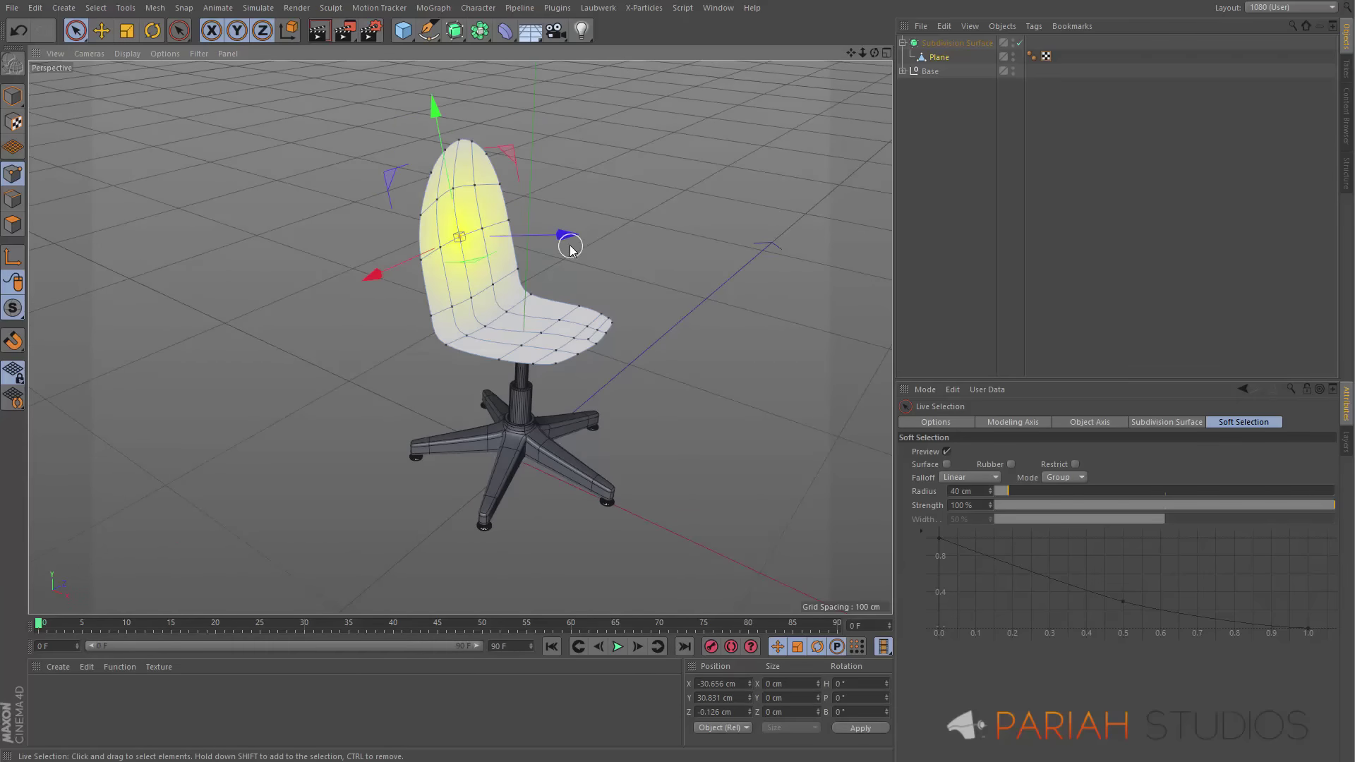
pyautogui.moveTo(564, 238); pyautogui.dragTo(560, 238)
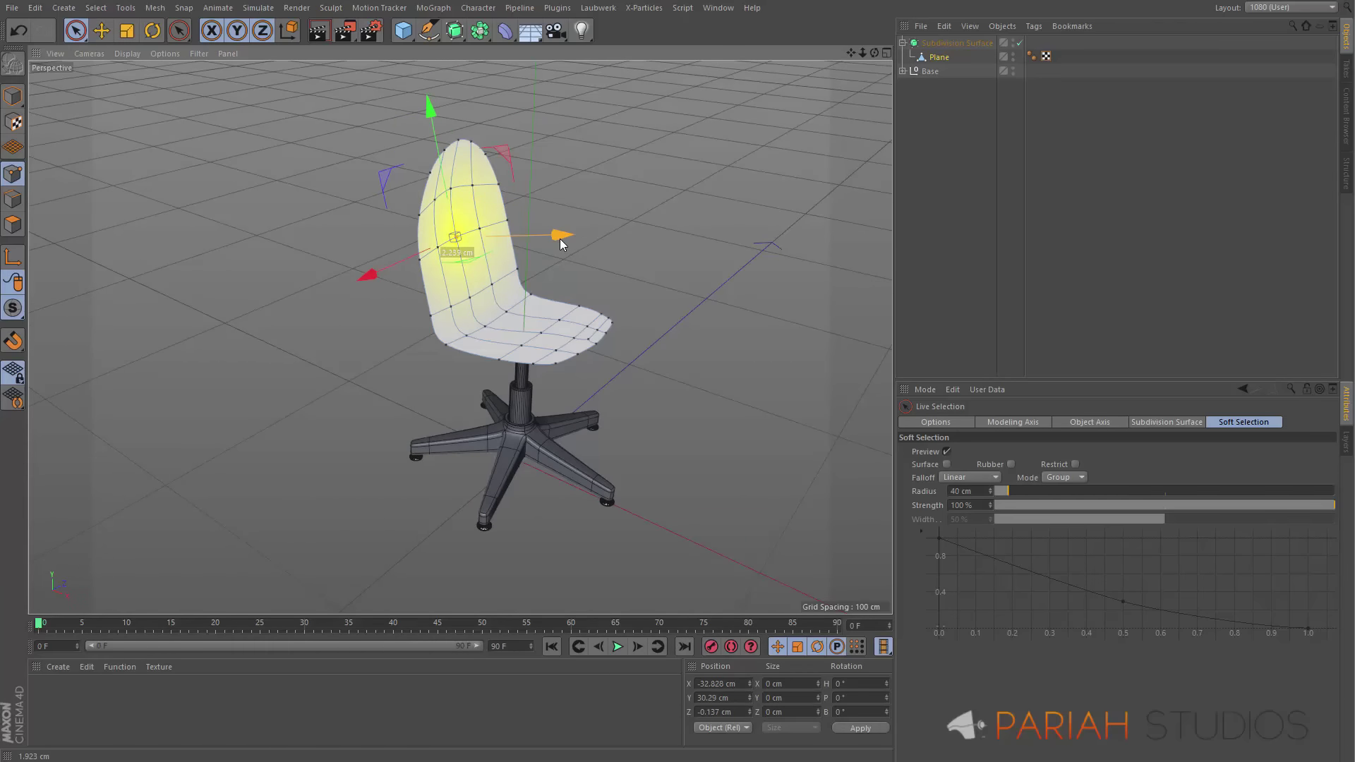
pyautogui.click(470, 299)
pyautogui.moveTo(574, 299)
pyautogui.mouseDown()
pyautogui.moveTo(484, 321)
pyautogui.moveTo(361, 247)
pyautogui.moveTo(482, 189)
pyautogui.moveTo(564, 219)
pyautogui.moveTo(536, 289)
pyautogui.moveTo(564, 321)
pyautogui.mouseUp()
# Select the seat's centre point, lower it to about Y 1.5 cm with soft selection, and clear the selection
pyautogui.click(580, 337)
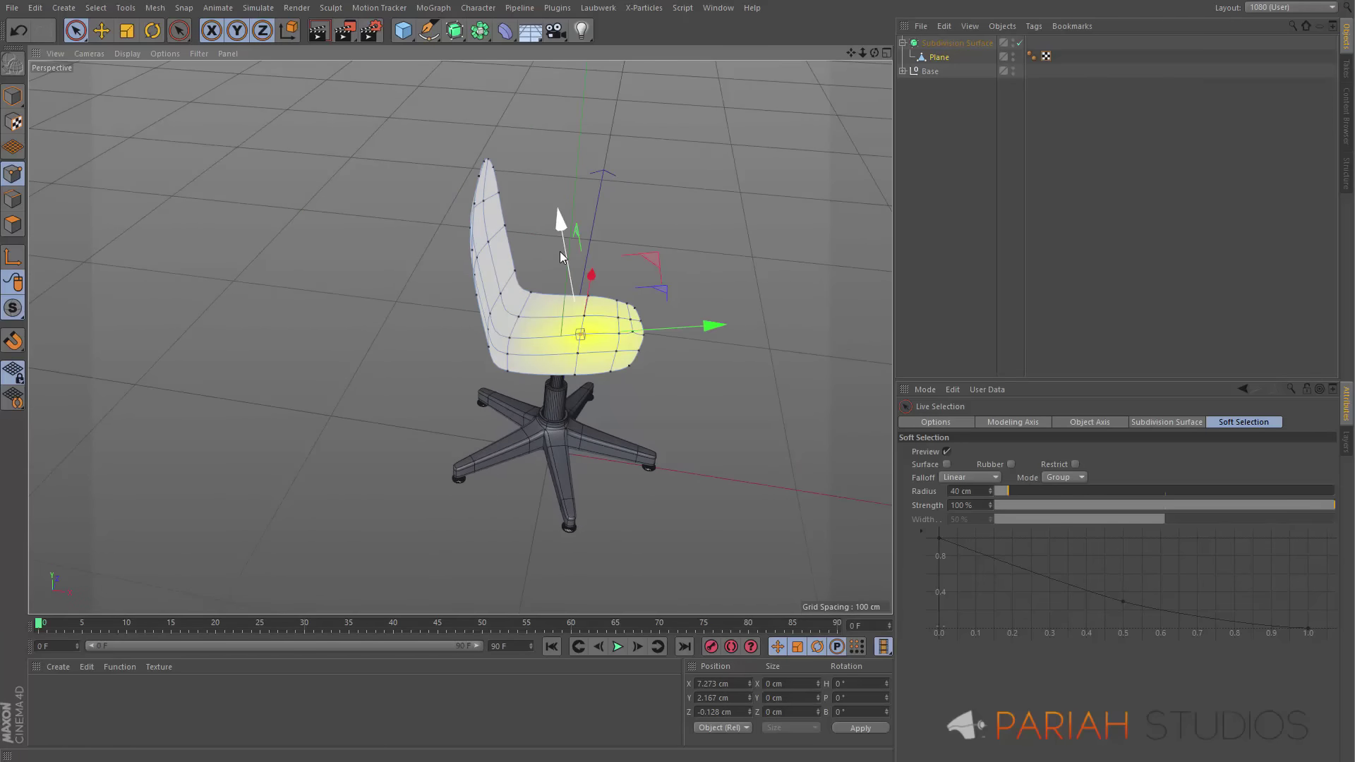
pyautogui.moveTo(558, 229); pyautogui.dragTo(558, 232)
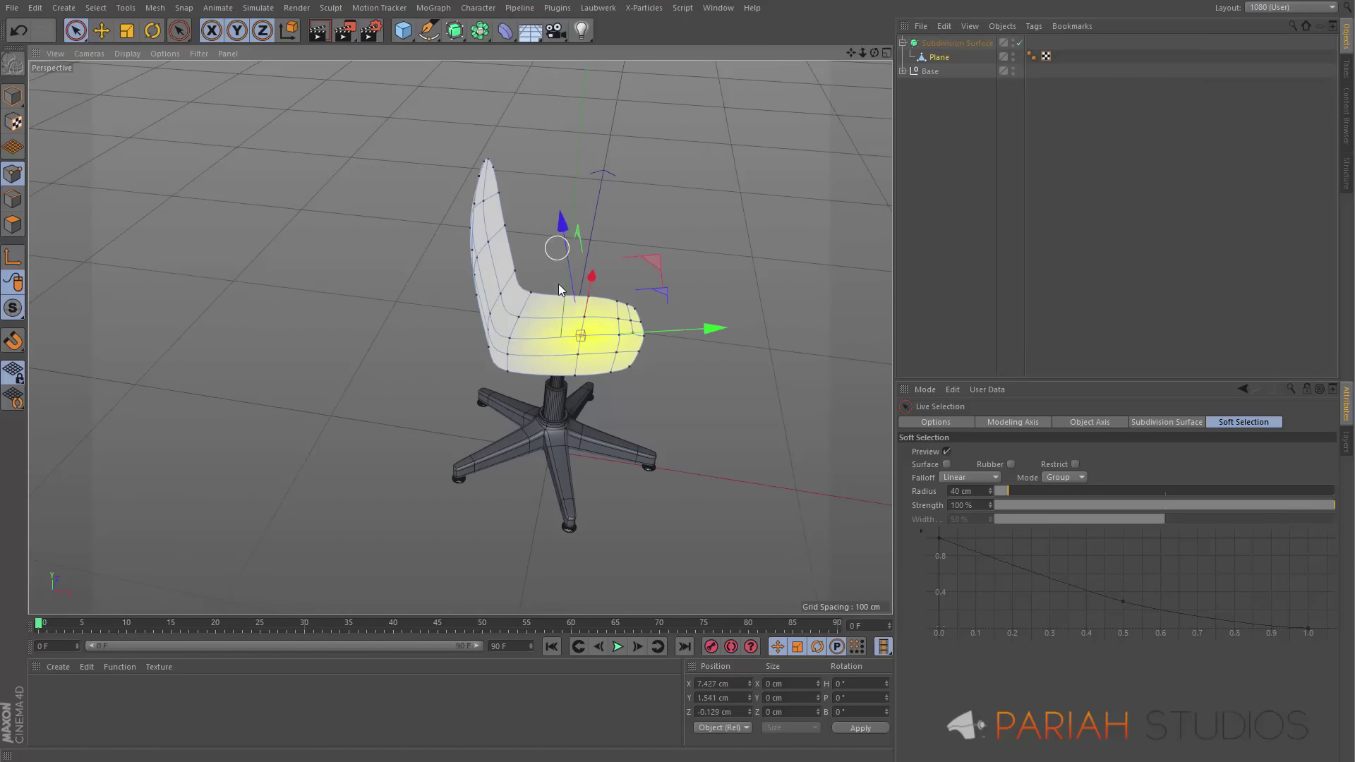
pyautogui.keyDown('alt'); pyautogui.moveTo(559, 317); pyautogui.dragTo(582, 303); pyautogui.keyUp('alt')
pyautogui.keyDown('alt'); pyautogui.moveTo(582, 304); pyautogui.dragTo(492, 272, button='middle'); pyautogui.keyUp('alt')
pyautogui.keyDown('alt'); pyautogui.moveTo(540, 285); pyautogui.dragTo(522, 284, button='right'); pyautogui.keyUp('alt')
pyautogui.click(670, 224)
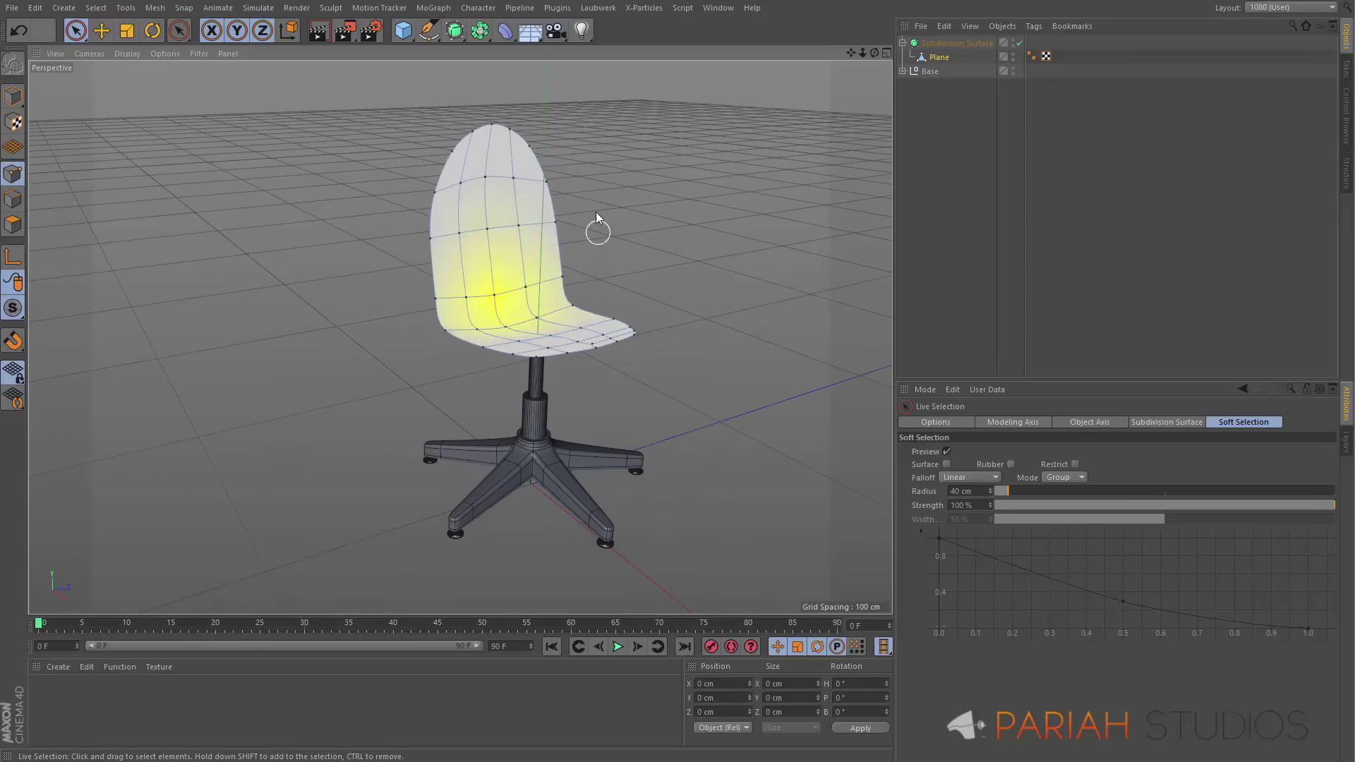
# Select the points along the backrest's top edge, examine the backrest's profile from the side, and clear the selection
pyautogui.keyDown('alt'); pyautogui.moveTo(652, 192); pyautogui.dragTo(559, 306); pyautogui.keyUp('alt')
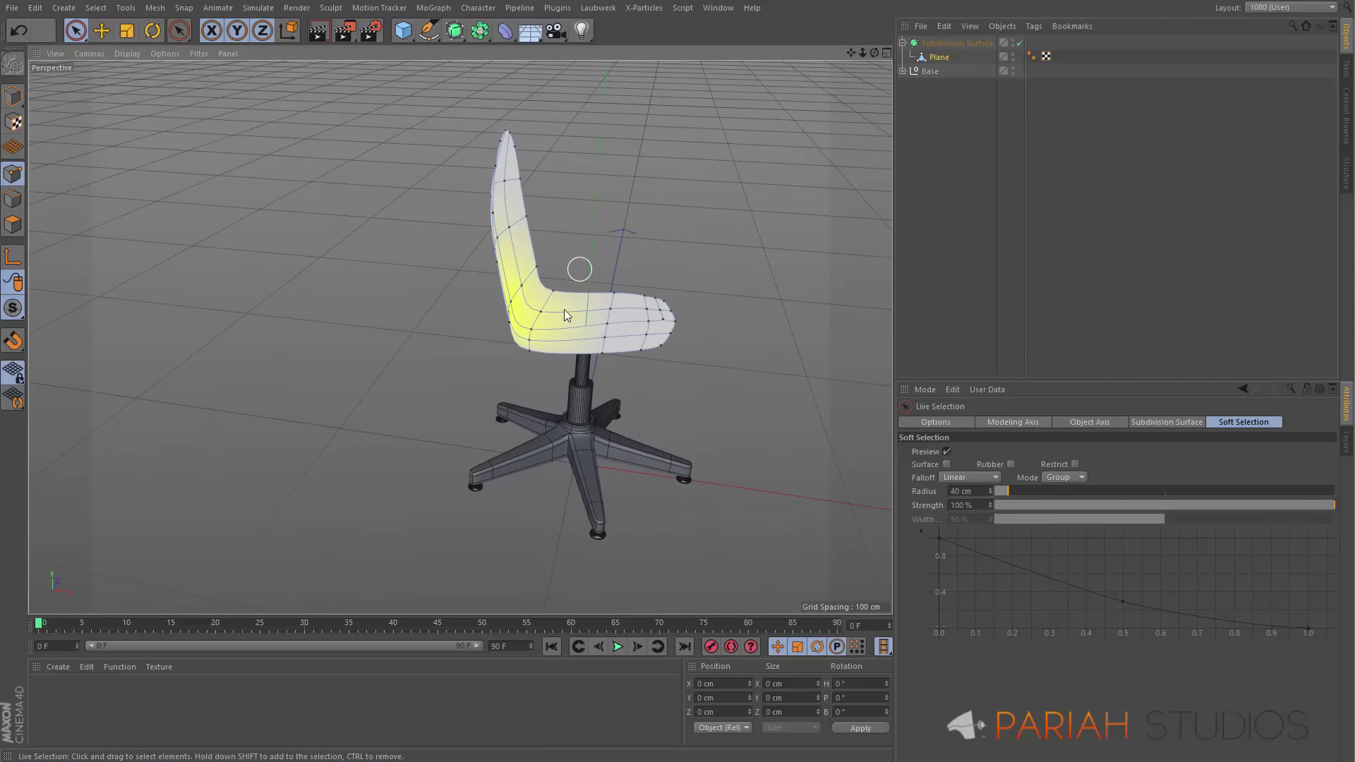
pyautogui.click(558, 319)
pyautogui.keyDown('alt'); pyautogui.moveTo(587, 311); pyautogui.dragTo(518, 205); pyautogui.keyUp('alt')
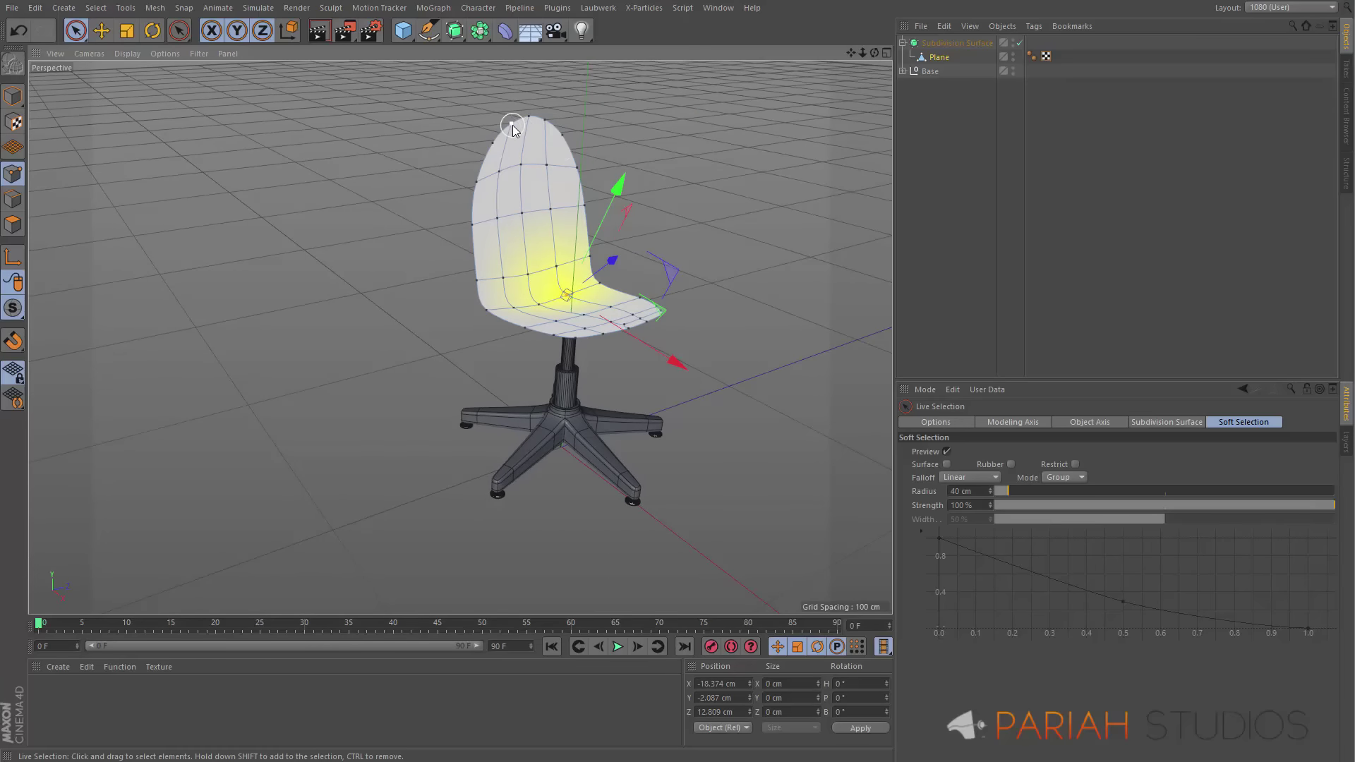
pyautogui.moveTo(514, 121)
pyautogui.mouseDown()
pyautogui.moveTo(553, 120)
pyautogui.moveTo(597, 162)
pyautogui.mouseUp()
pyautogui.keyDown('alt'); pyautogui.moveTo(534, 195); pyautogui.dragTo(653, 138); pyautogui.keyUp('alt')
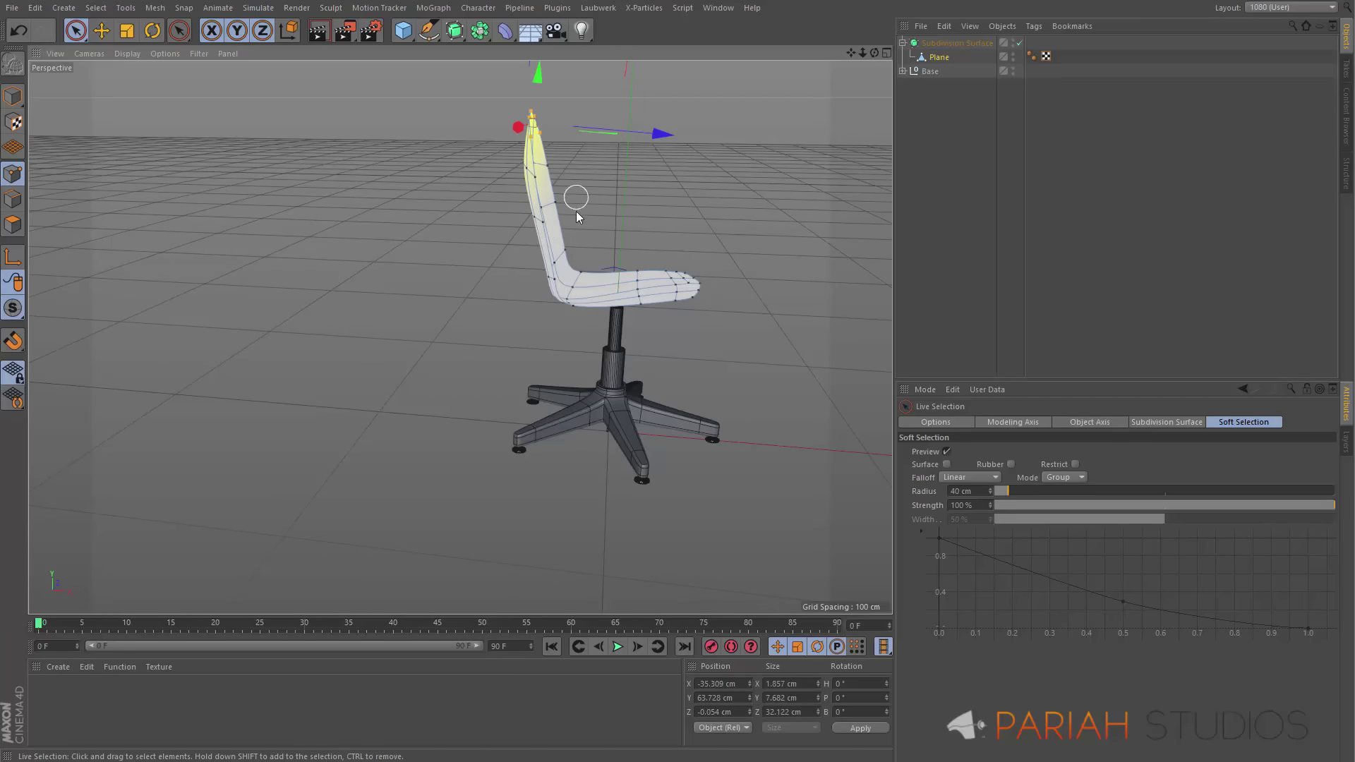
pyautogui.keyDown('alt'); pyautogui.moveTo(576, 211); pyautogui.dragTo(400, 404); pyautogui.keyUp('alt')
pyautogui.click(637, 266)
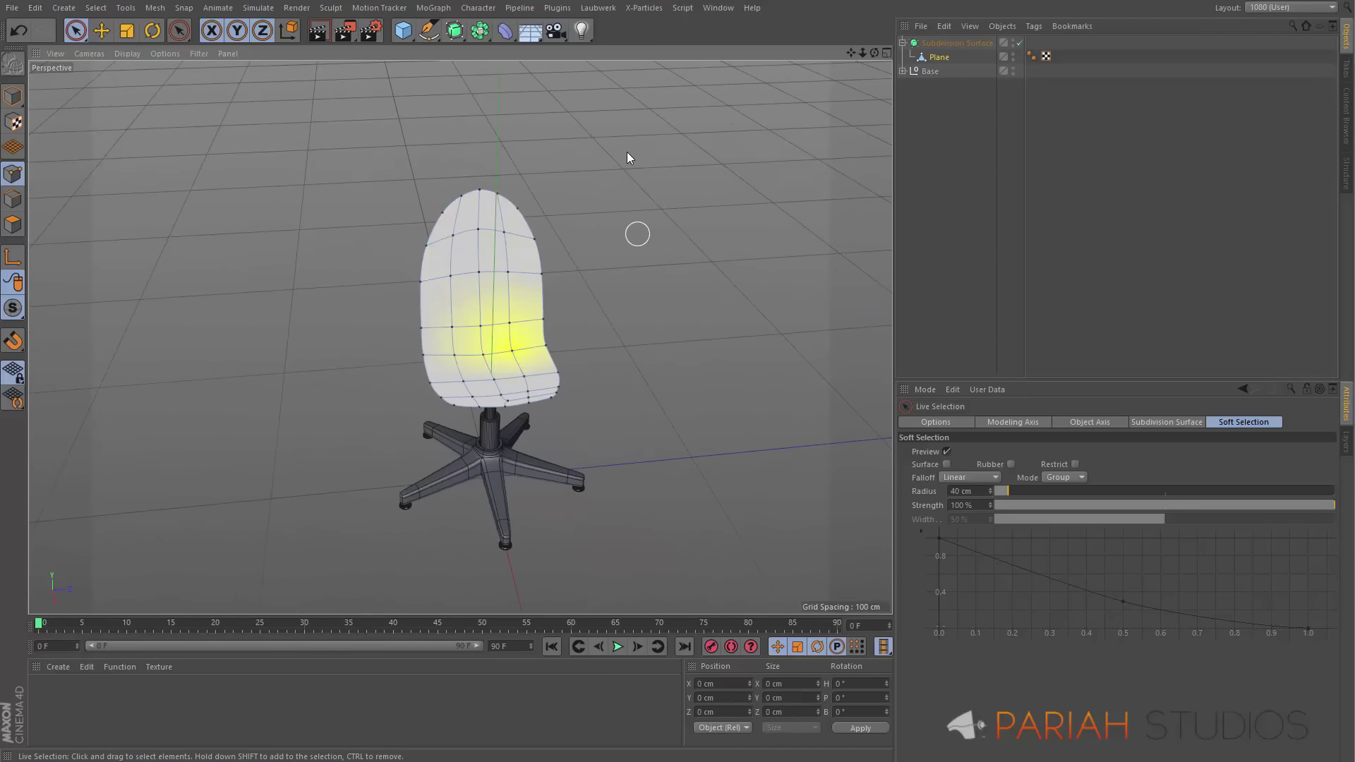
# Switch to model mode and scale the seat shell along its Z axis to about 63.6 cm wide
pyautogui.click(13, 95)
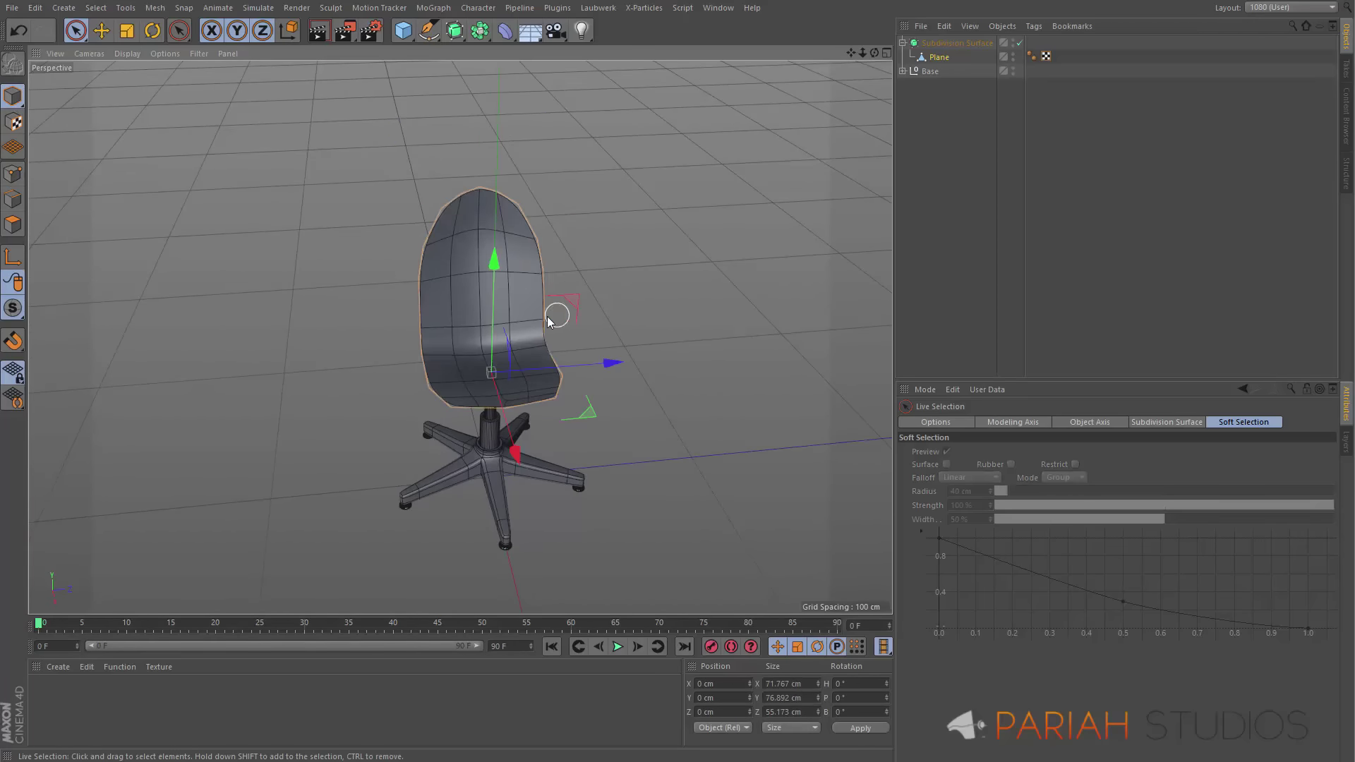
pyautogui.press('t')
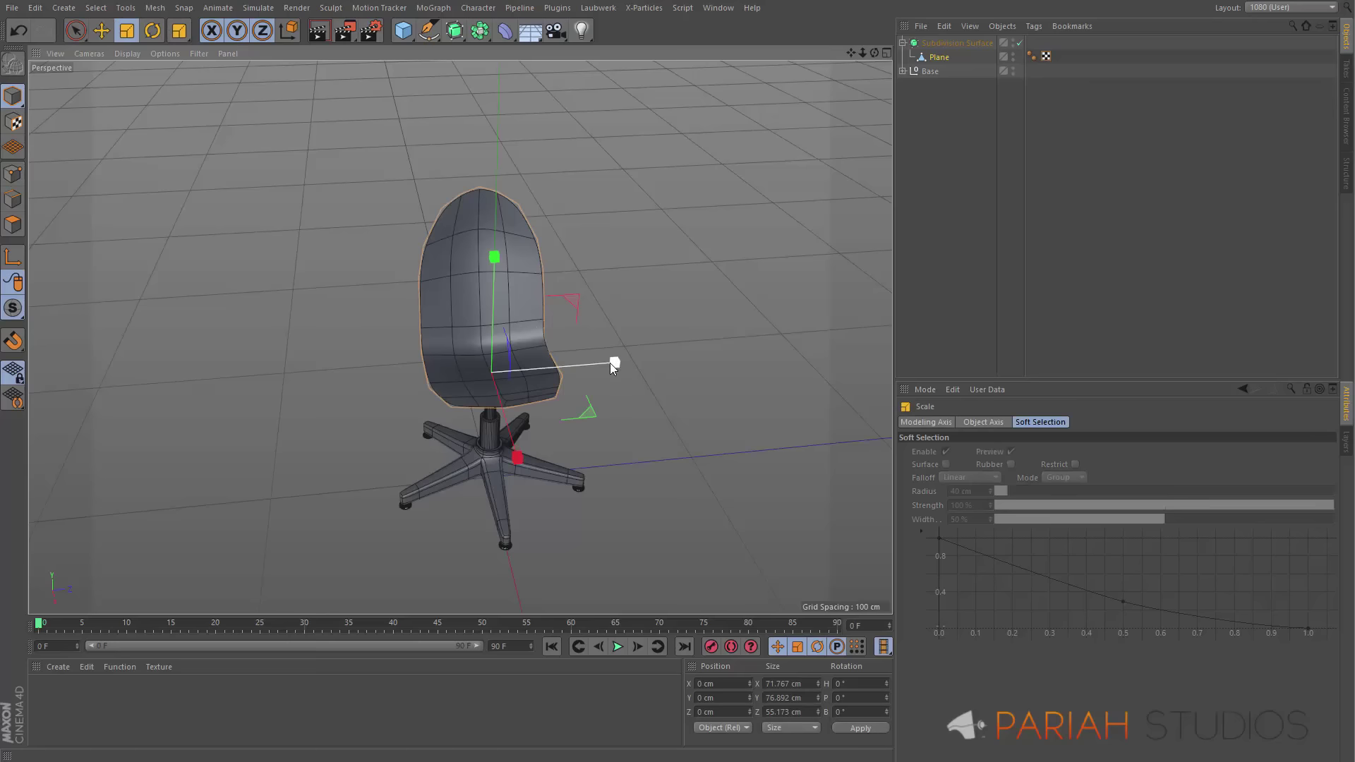
pyautogui.moveTo(610, 357); pyautogui.dragTo(622, 358)
pyautogui.moveTo(626, 362); pyautogui.dragTo(631, 357)
# Switch the Plane to polygon editing at the seat front and set Live Selection back to Normal mode
pyautogui.keyDown('alt'); pyautogui.moveTo(523, 391); pyautogui.dragTo(530, 425); pyautogui.keyUp('alt')
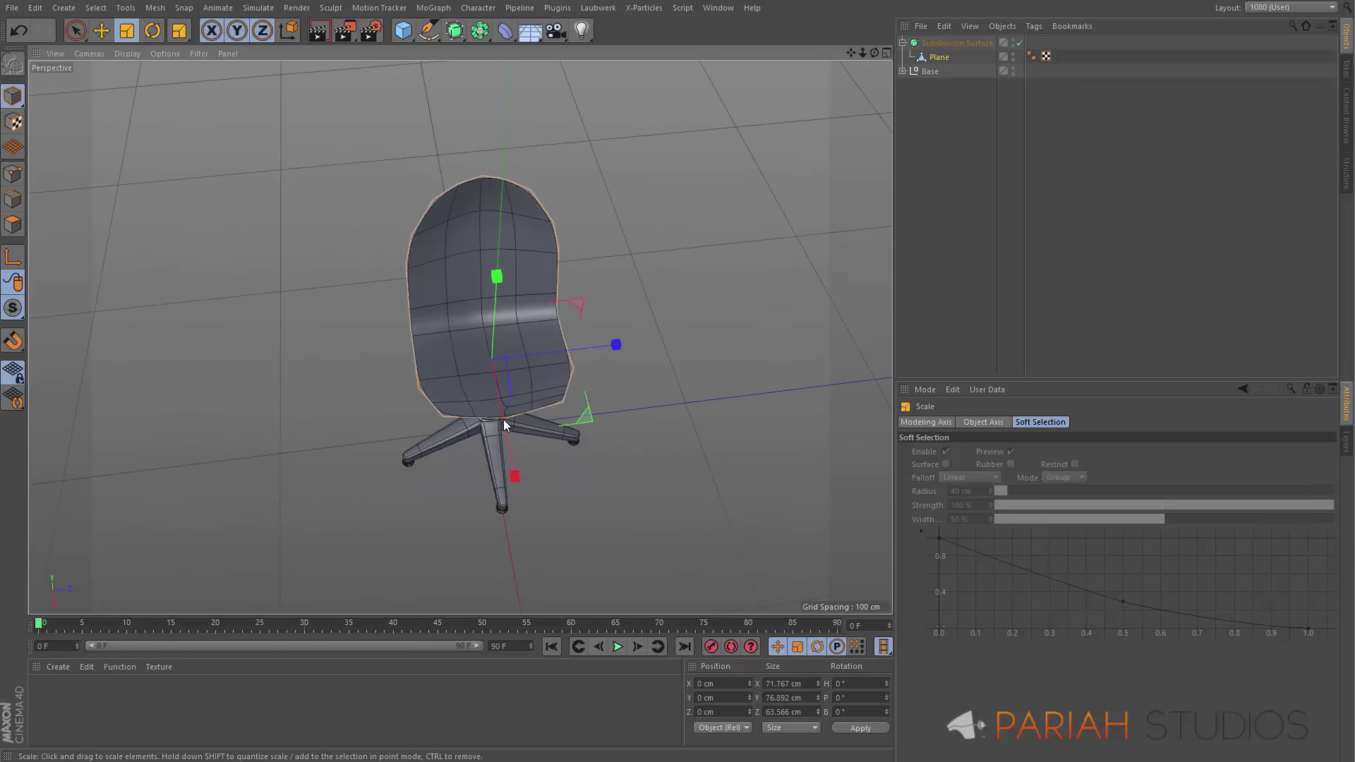
pyautogui.keyDown('alt'); pyautogui.moveTo(513, 393); pyautogui.dragTo(586, 437, button='right'); pyautogui.keyUp('alt')
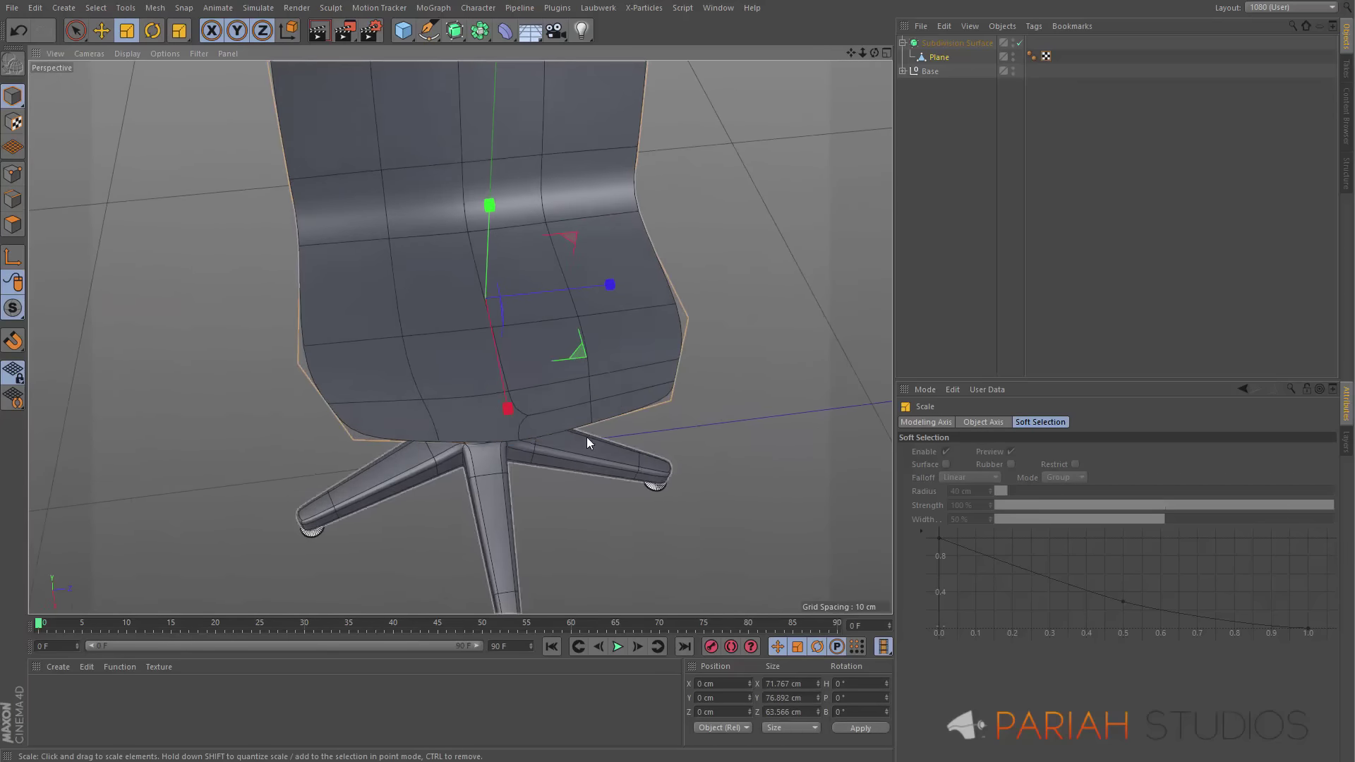
pyautogui.click(938, 56)
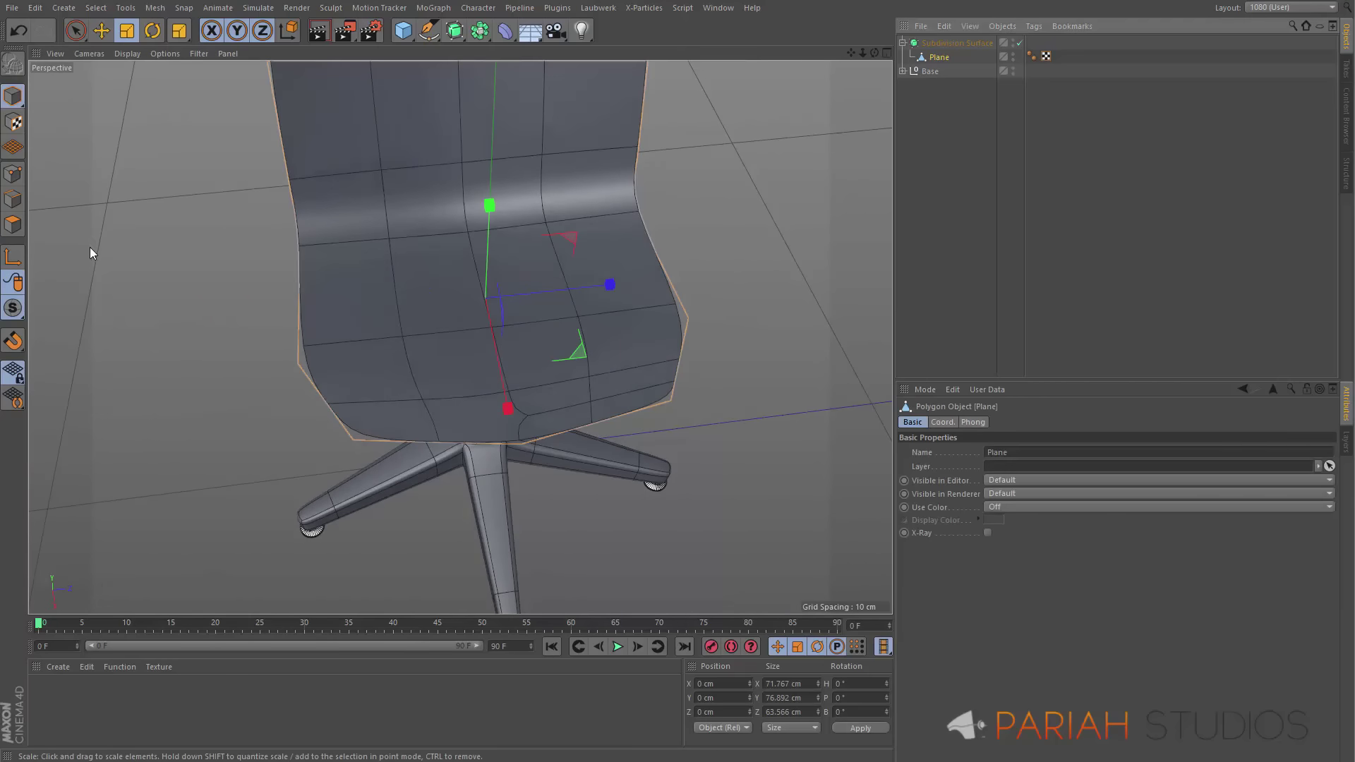
pyautogui.click(12, 225)
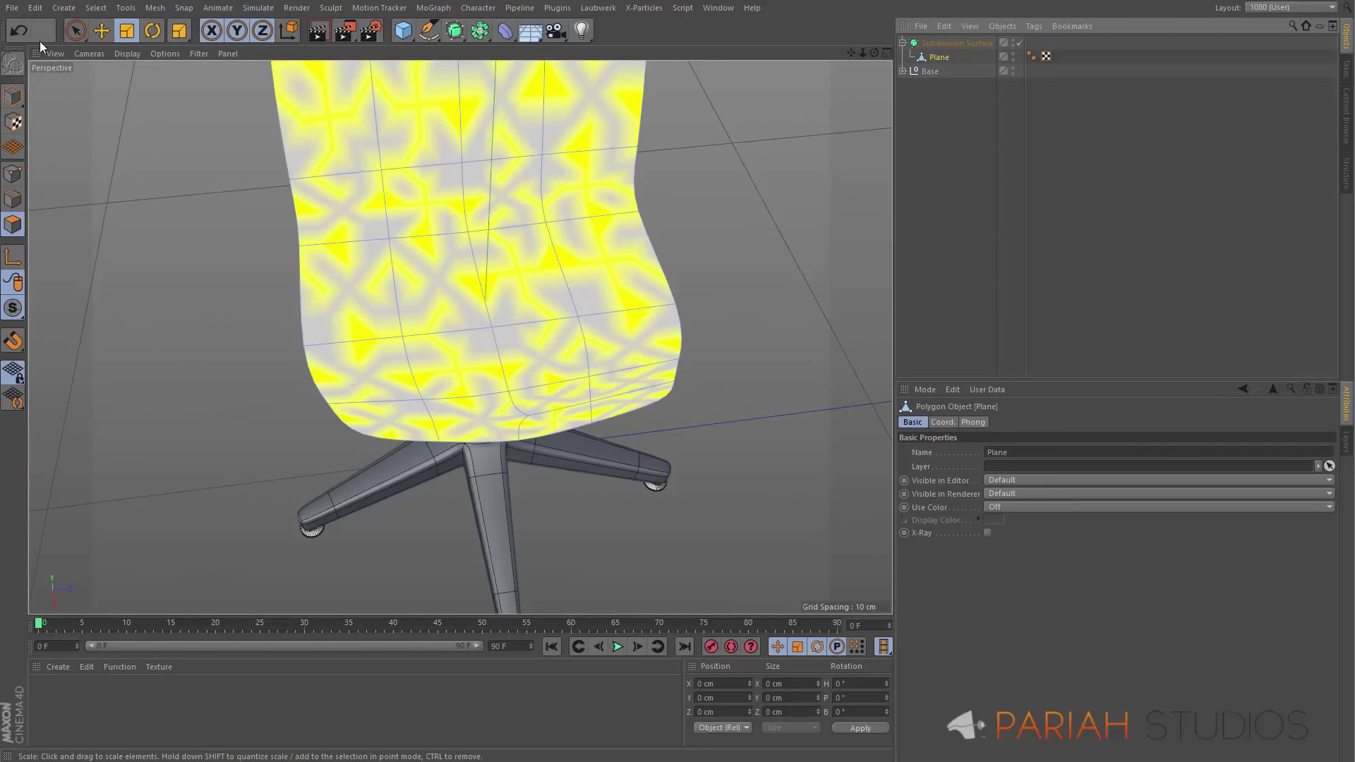
pyautogui.click(77, 31)
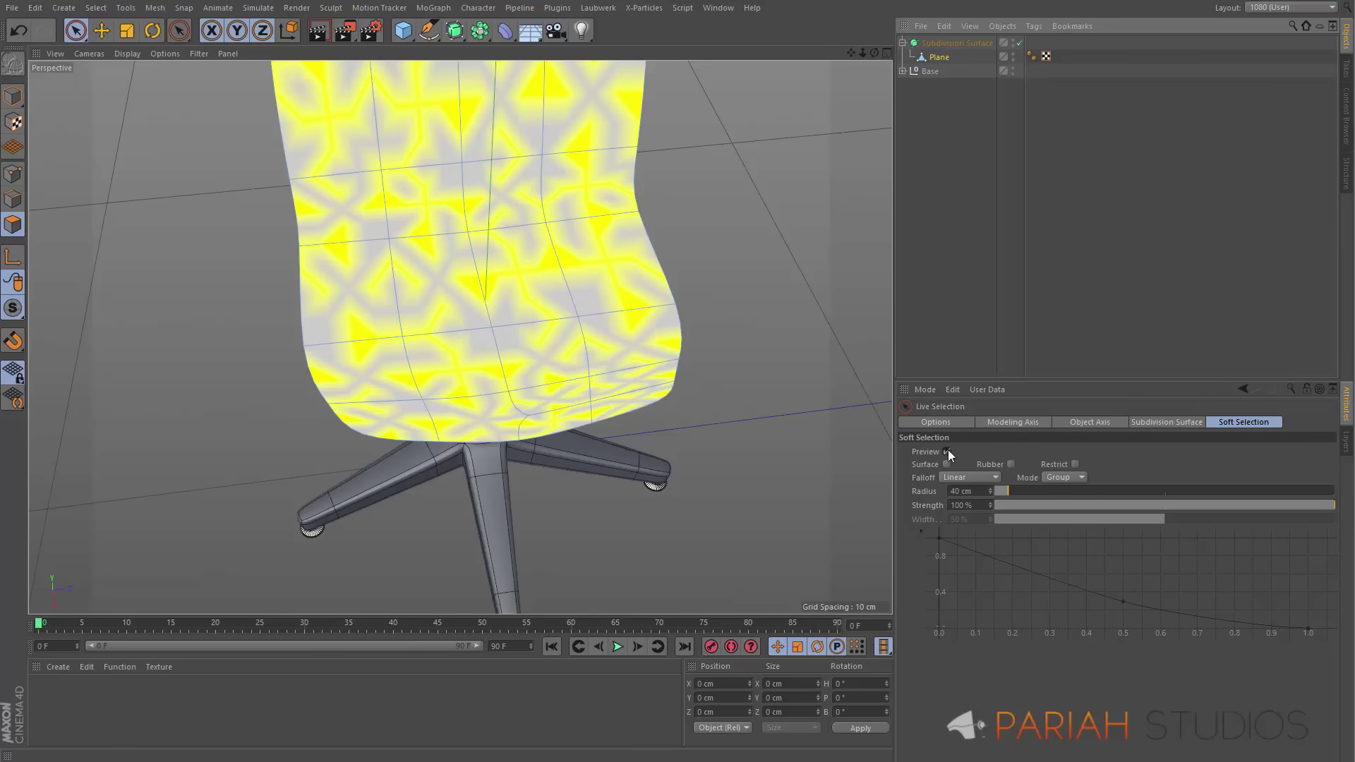
pyautogui.click(946, 422)
pyautogui.click(1049, 503)
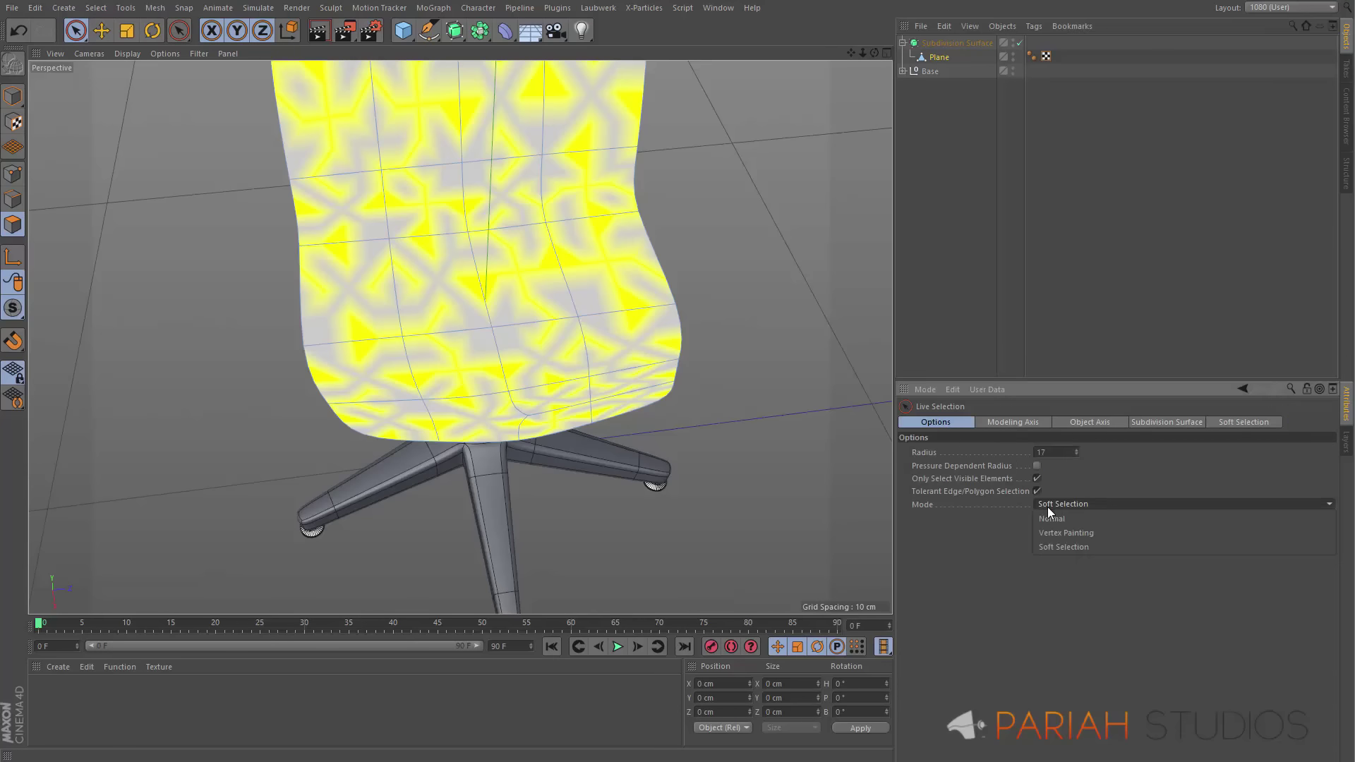
pyautogui.click(1051, 519)
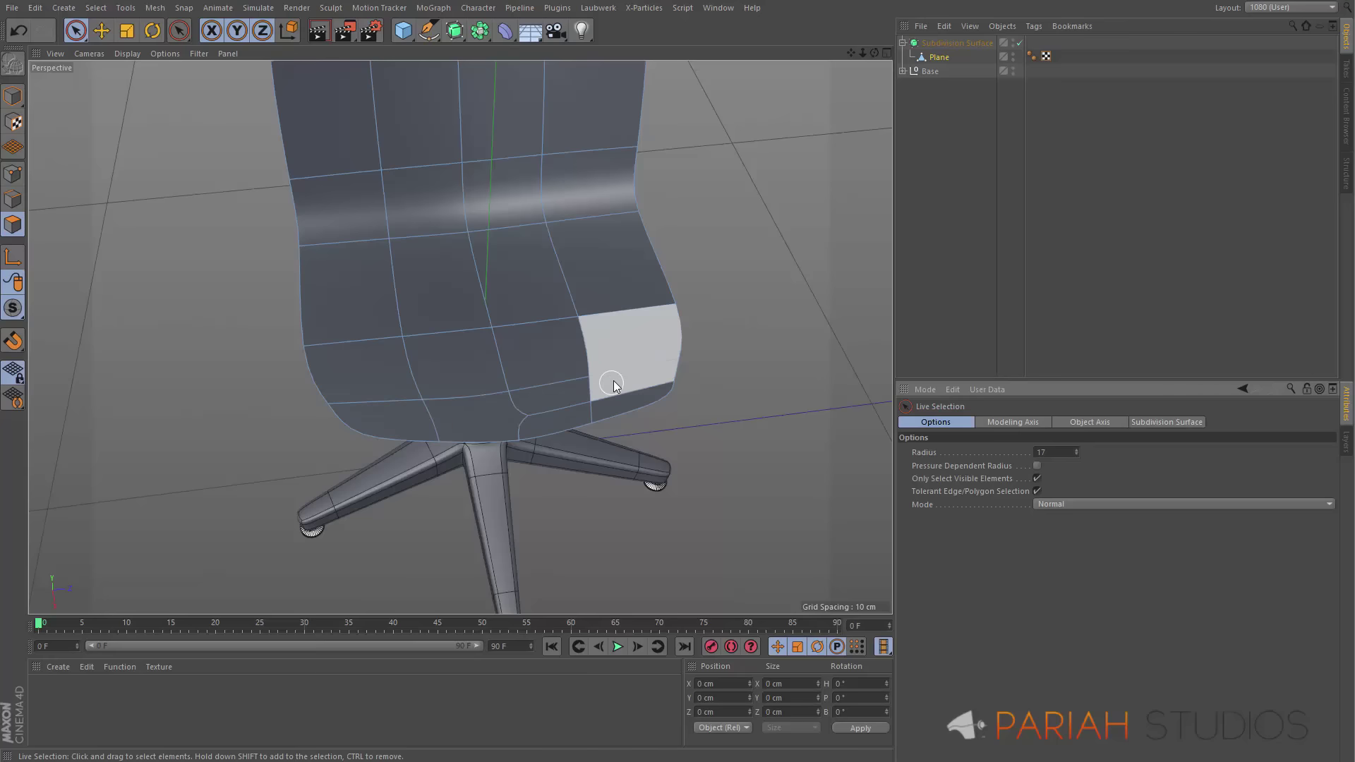
# With subdivision temporarily off, use the Knife in Line mode to continue the seat's front-edge cut from the centre edge to the outer edge
pyautogui.click(1018, 42)
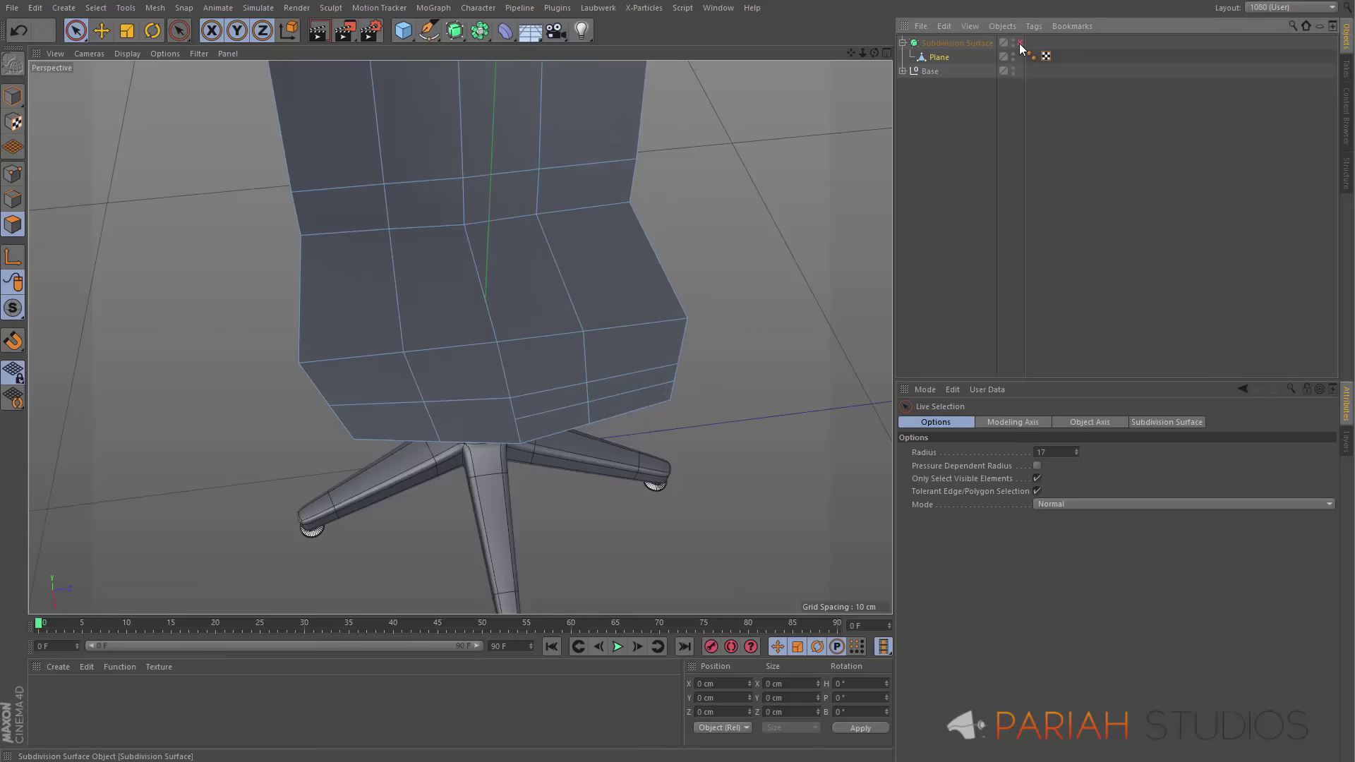
pyautogui.press('k')
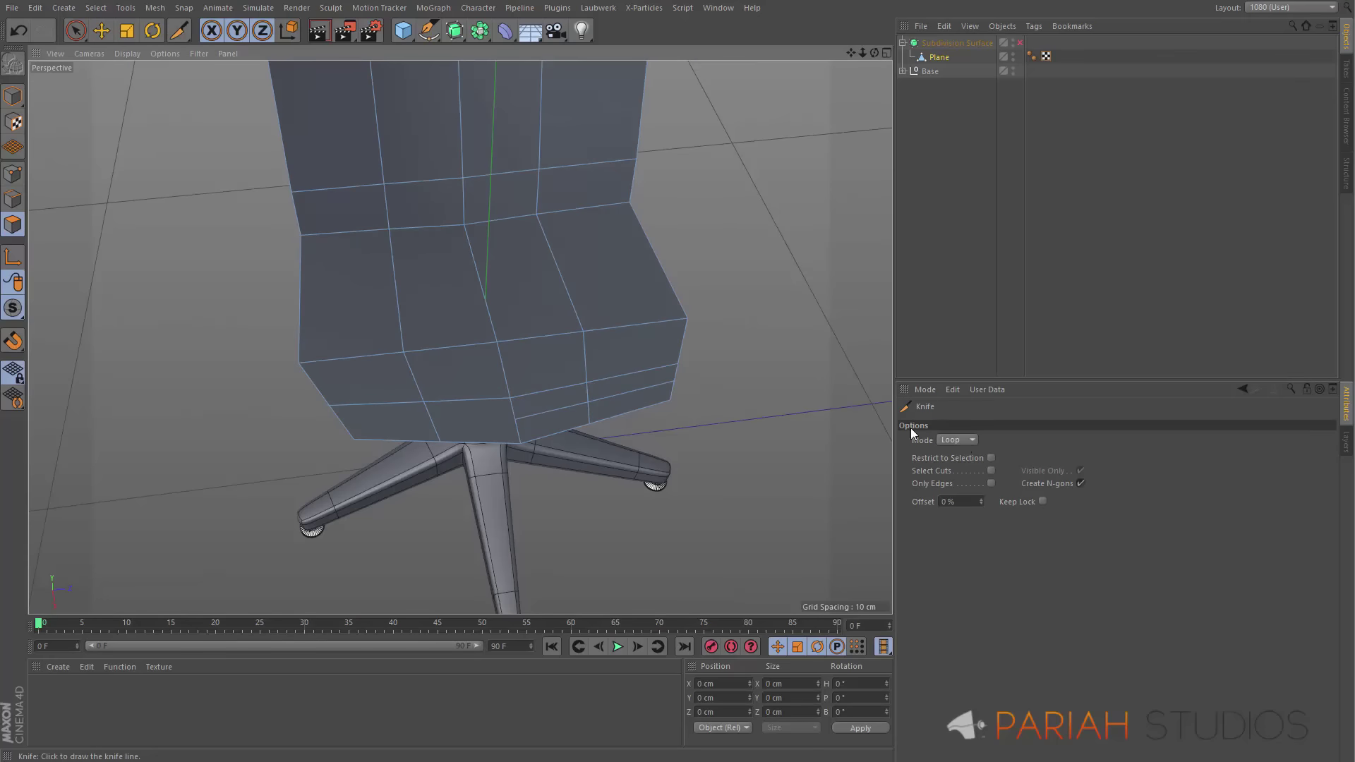
pyautogui.click(956, 440)
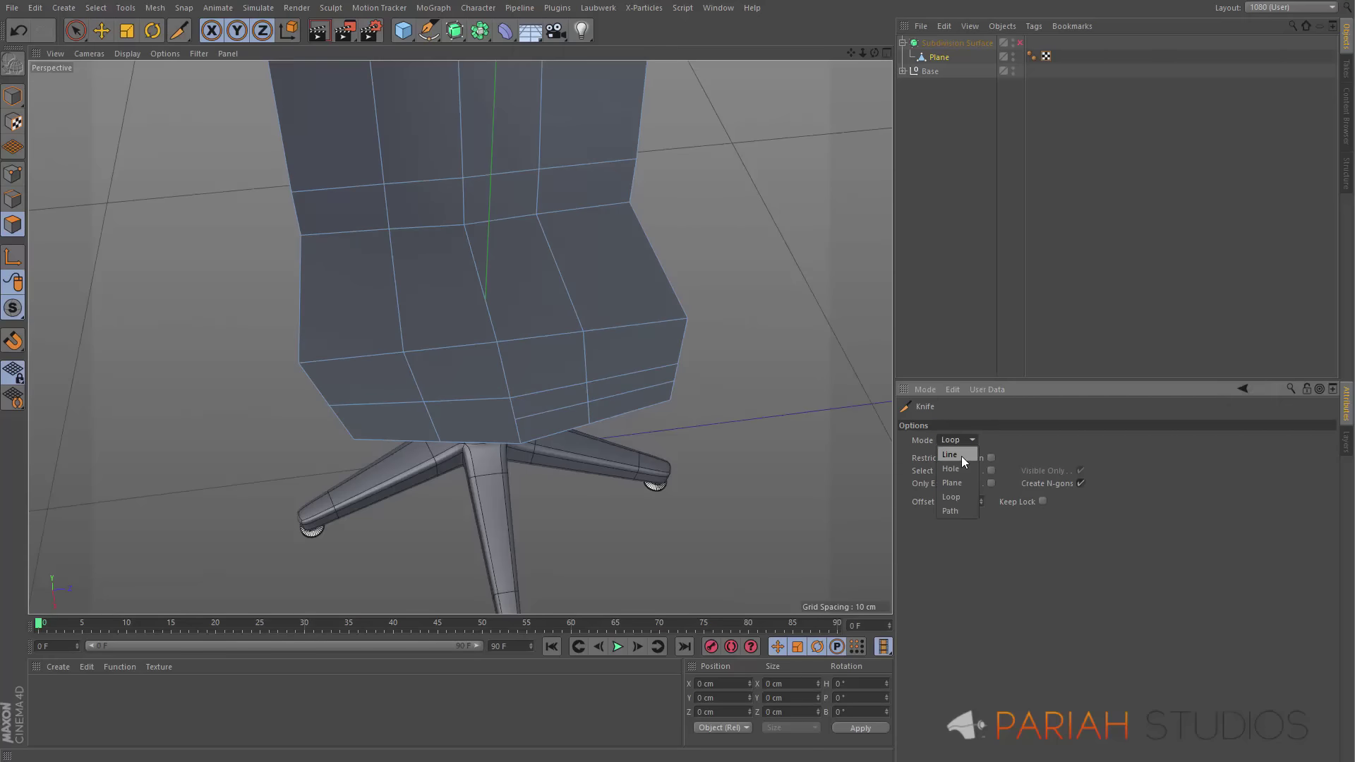
pyautogui.click(955, 454)
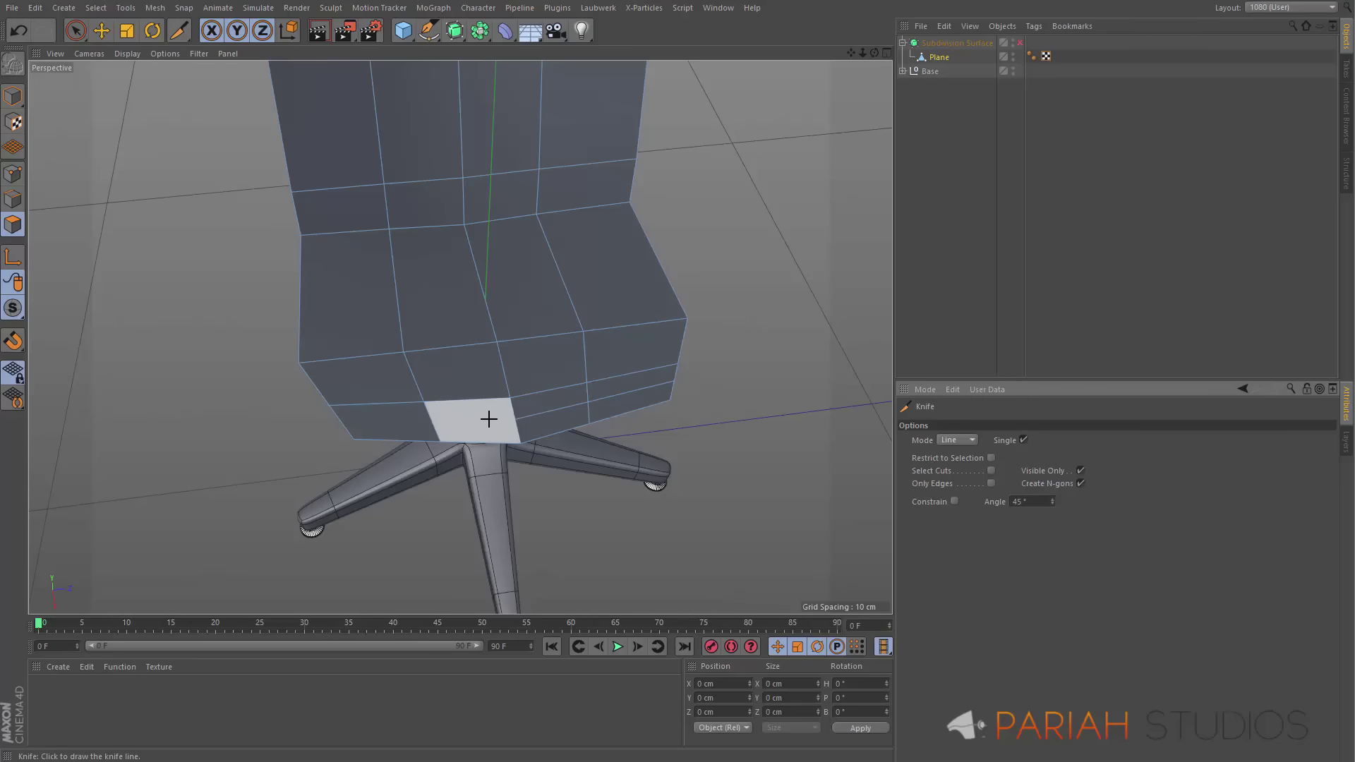
pyautogui.click(511, 414)
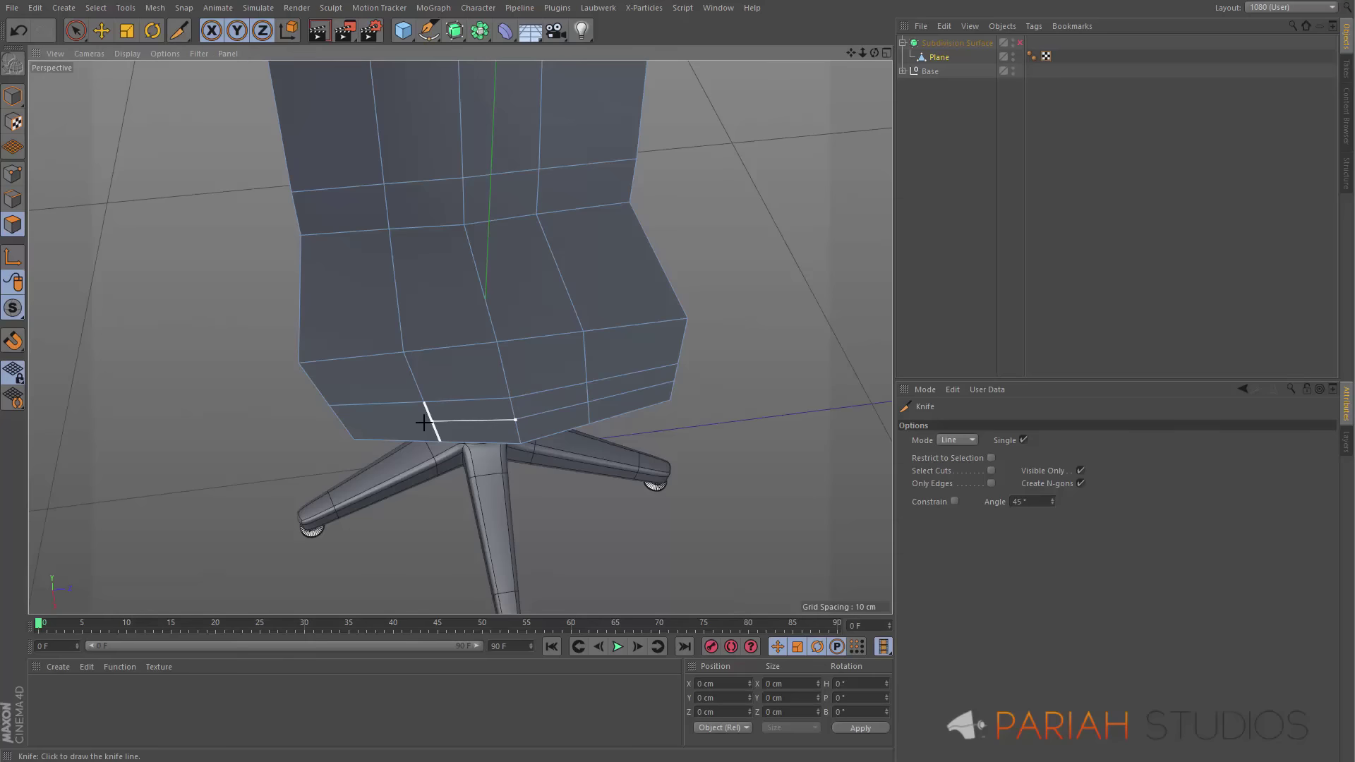
pyautogui.click(342, 420)
pyautogui.click(1020, 42)
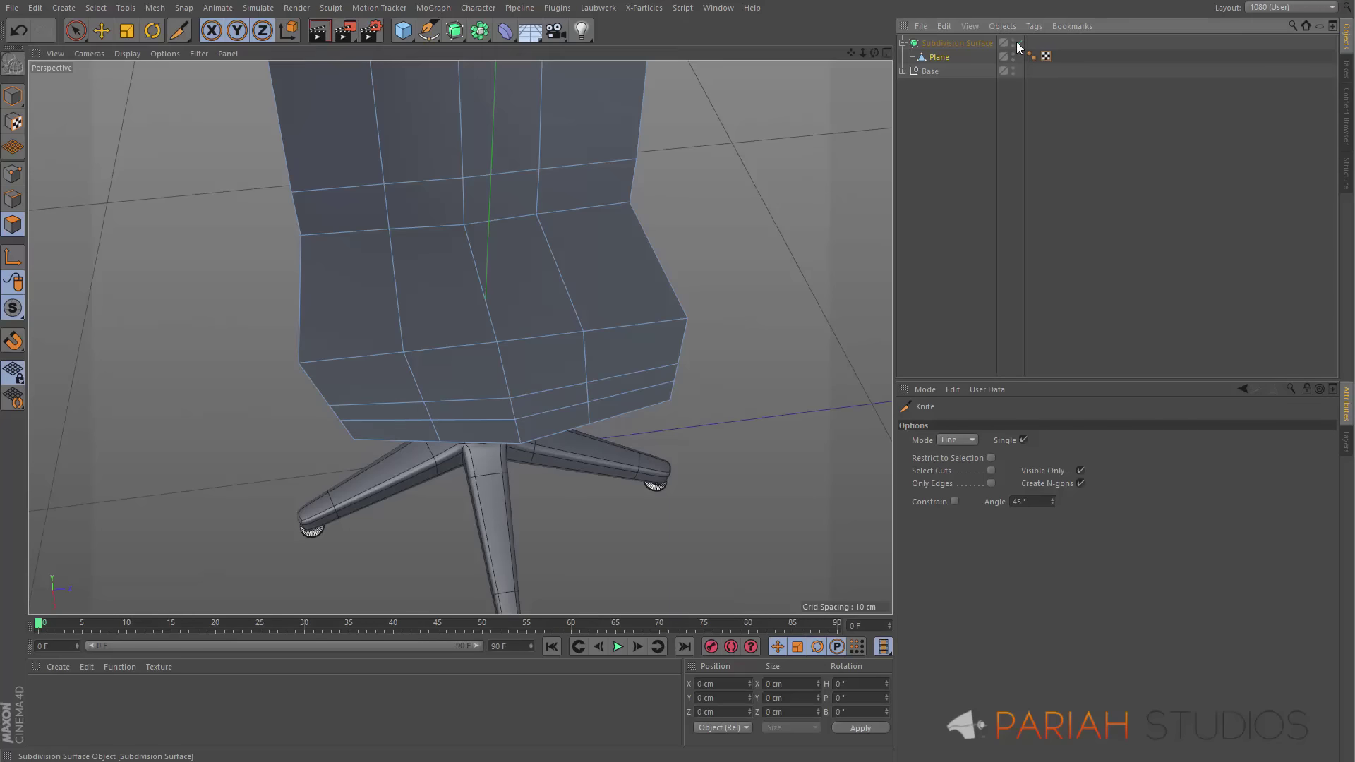
pyautogui.click(974, 144)
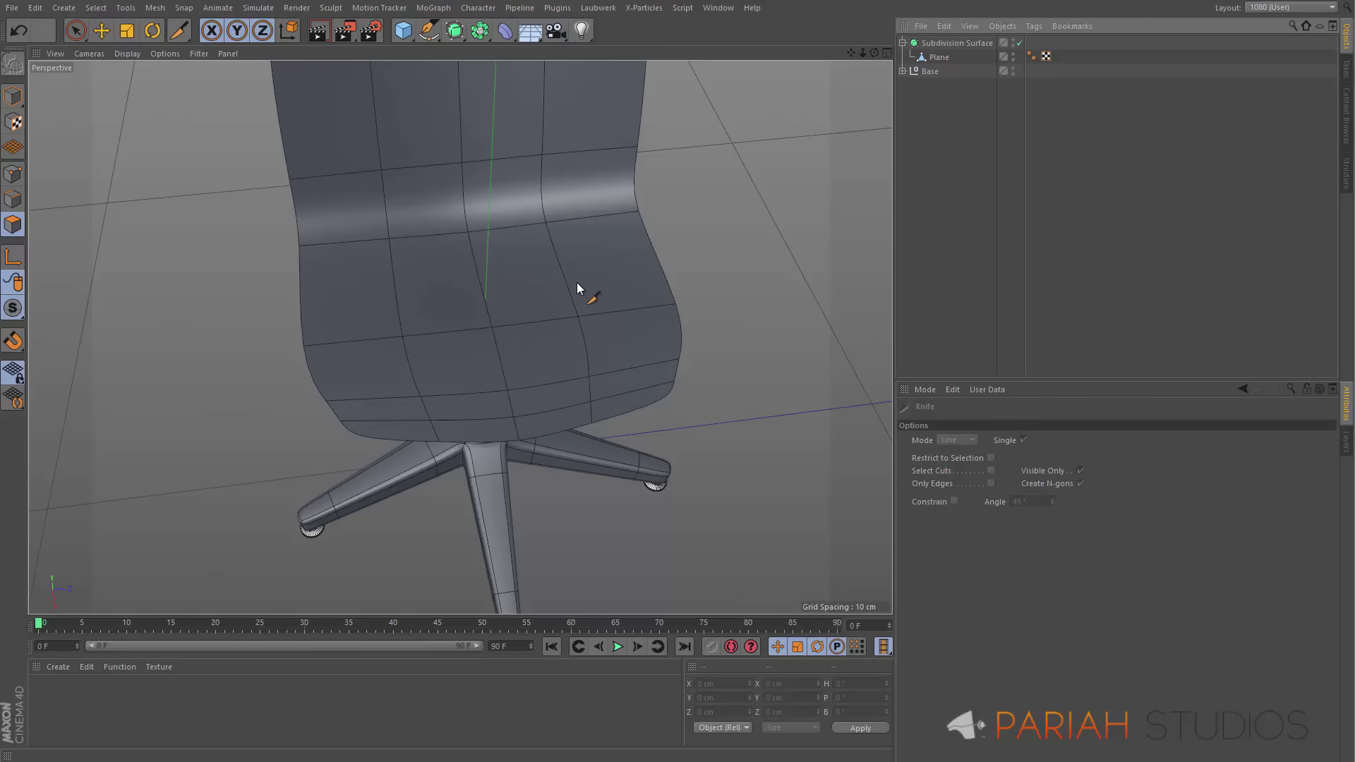
# Switch to the Top view and display it with Gouraud Shading (Lines)
pyautogui.middleClick(731, 341)
pyautogui.middleClick(733, 234)
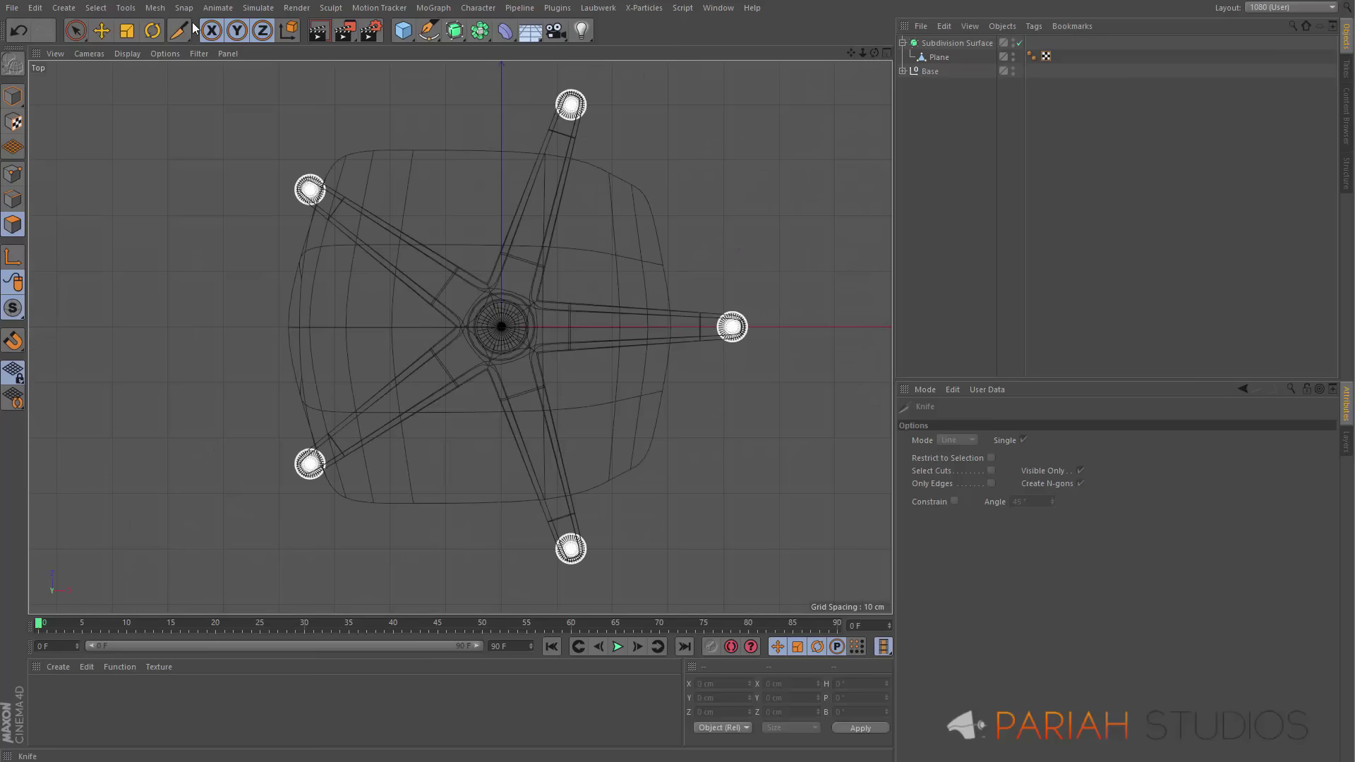
pyautogui.click(130, 53)
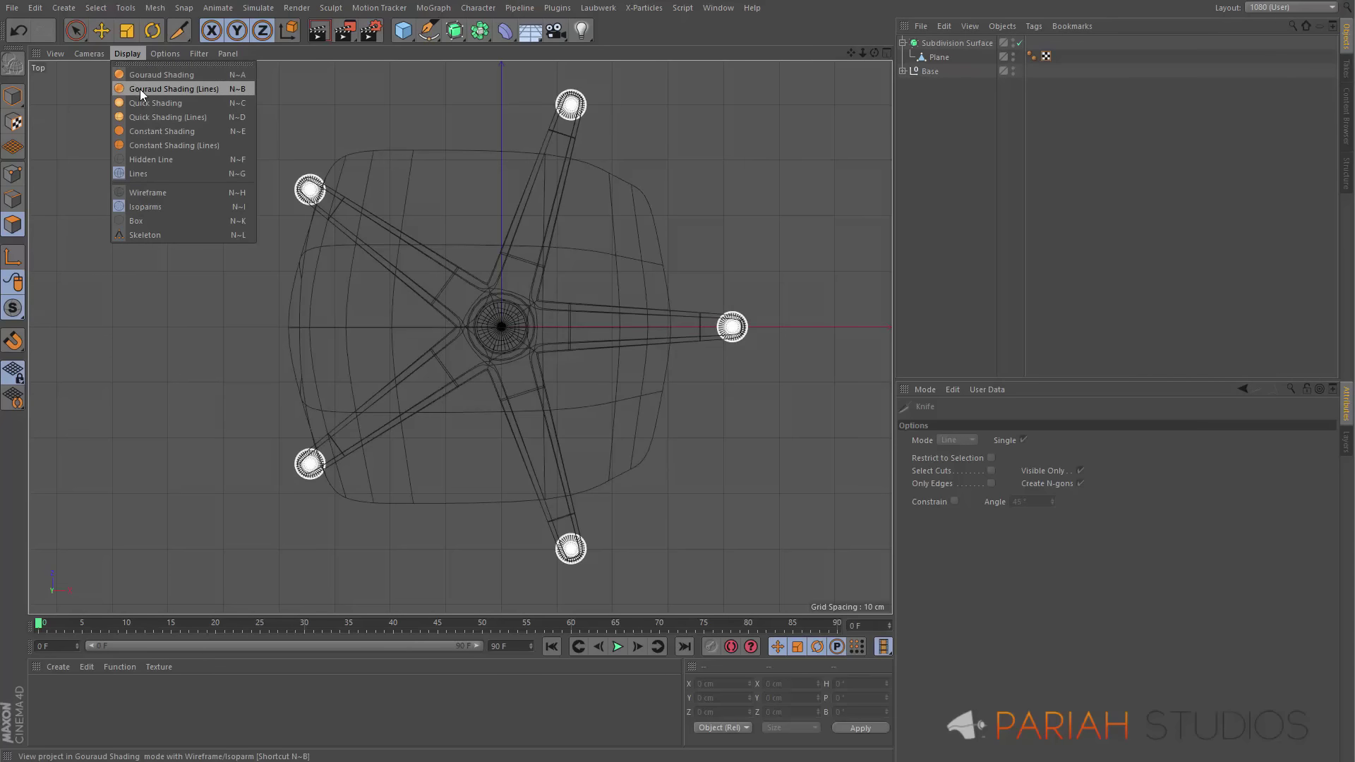
pyautogui.click(140, 89)
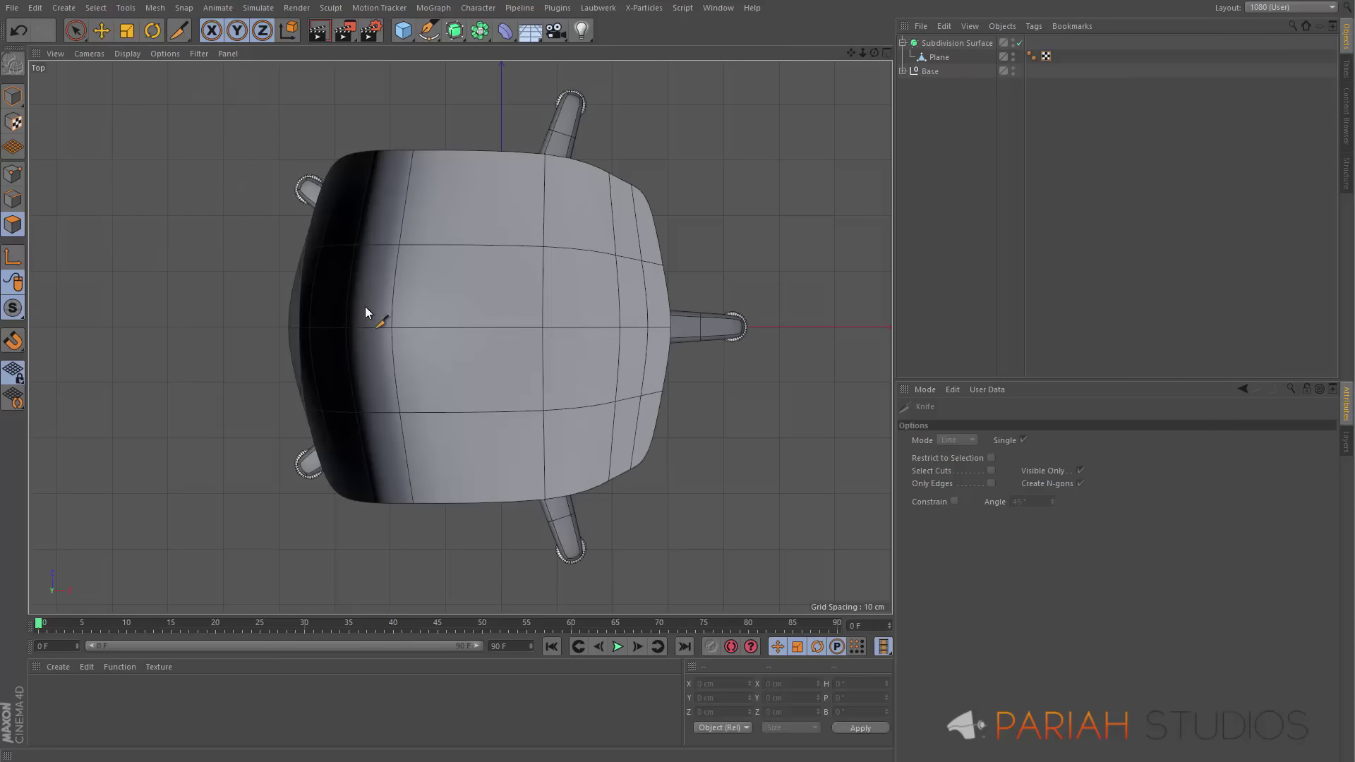
# In point mode, select the Plane's two opposite side points behind the seat's front corners and scale them slightly outward
pyautogui.click(13, 174)
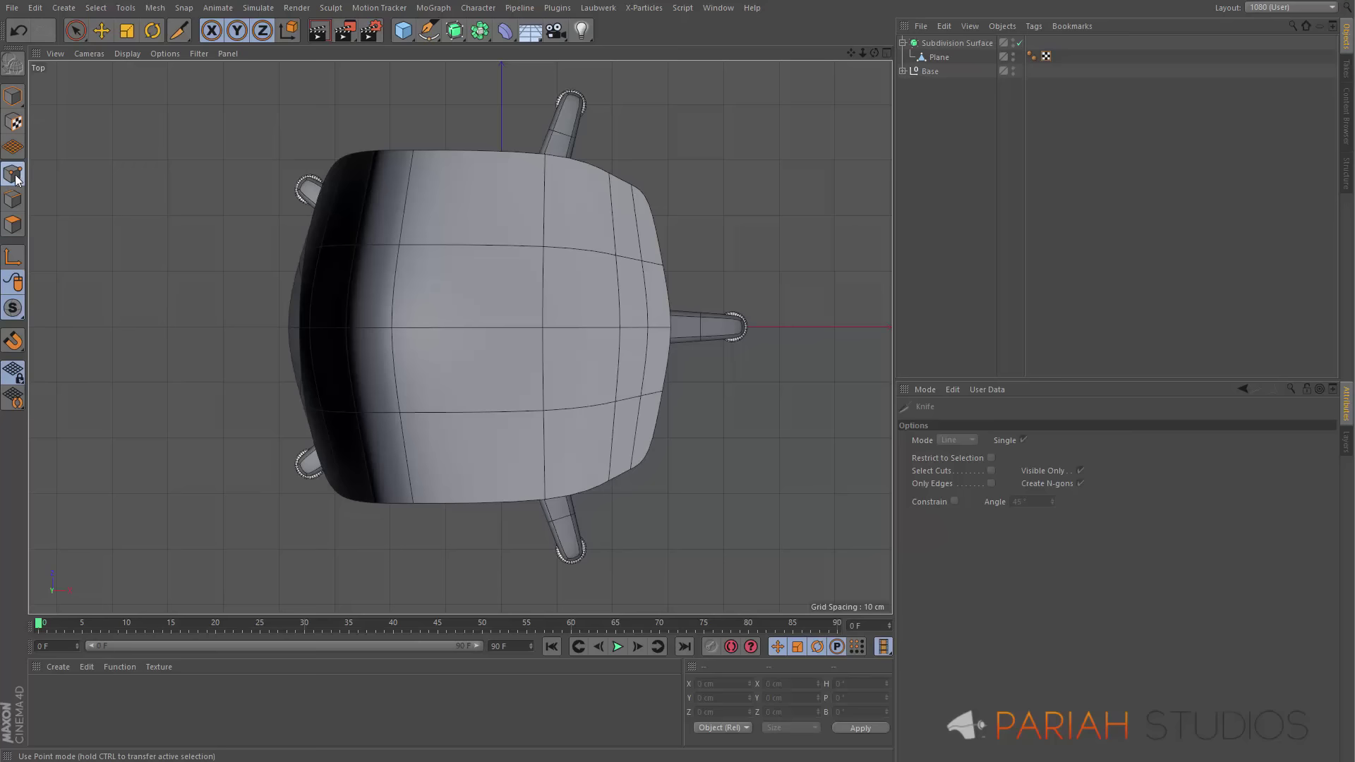
pyautogui.click(961, 53)
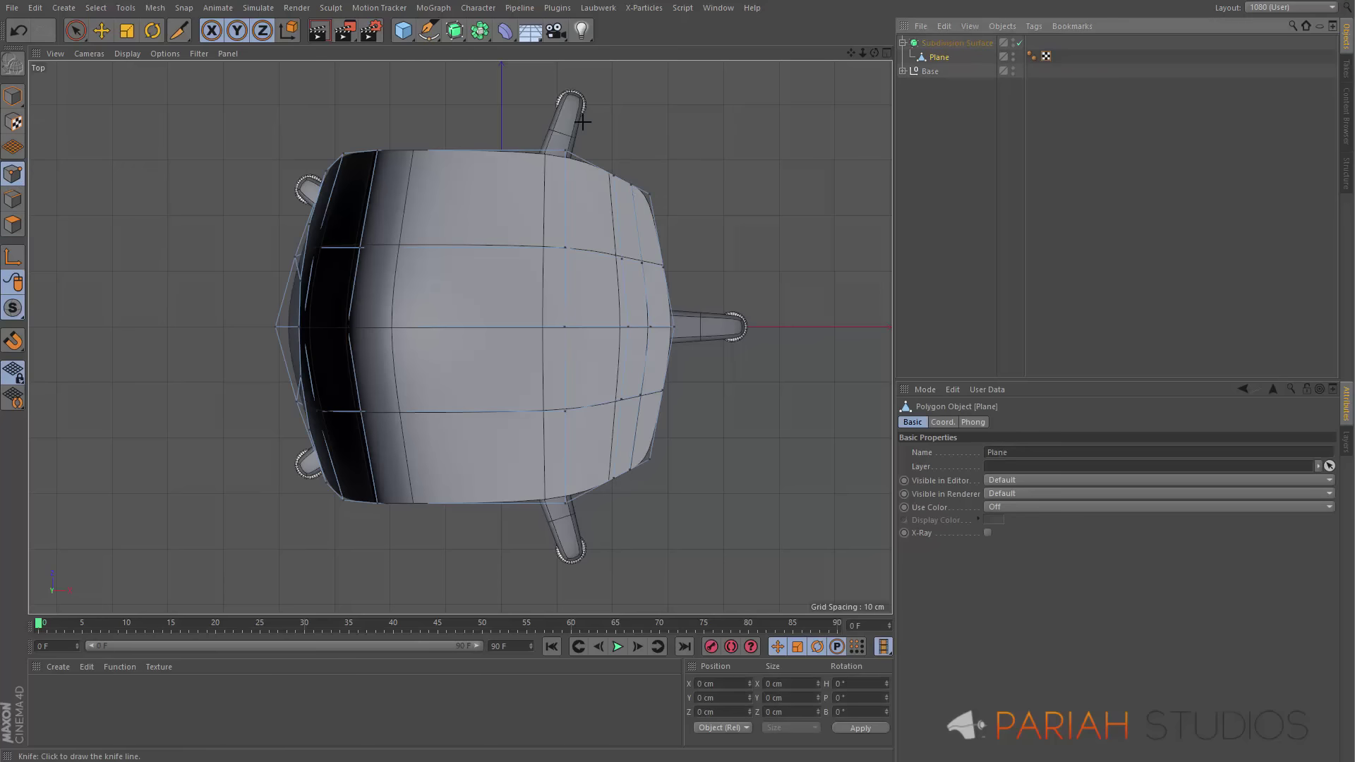
pyautogui.press('space')
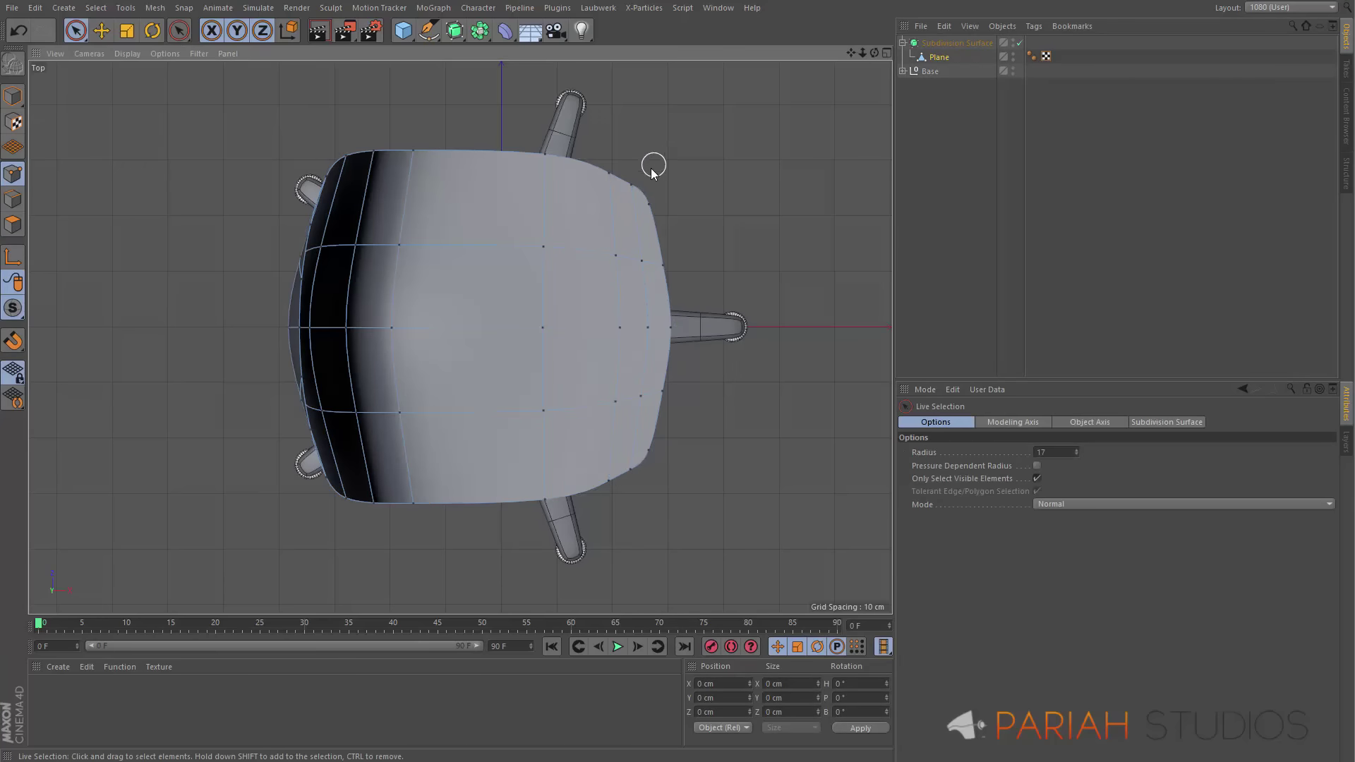
pyautogui.click(607, 171)
pyautogui.keyDown('shift'); pyautogui.click(607, 482); pyautogui.keyUp('shift')
pyautogui.press('t')
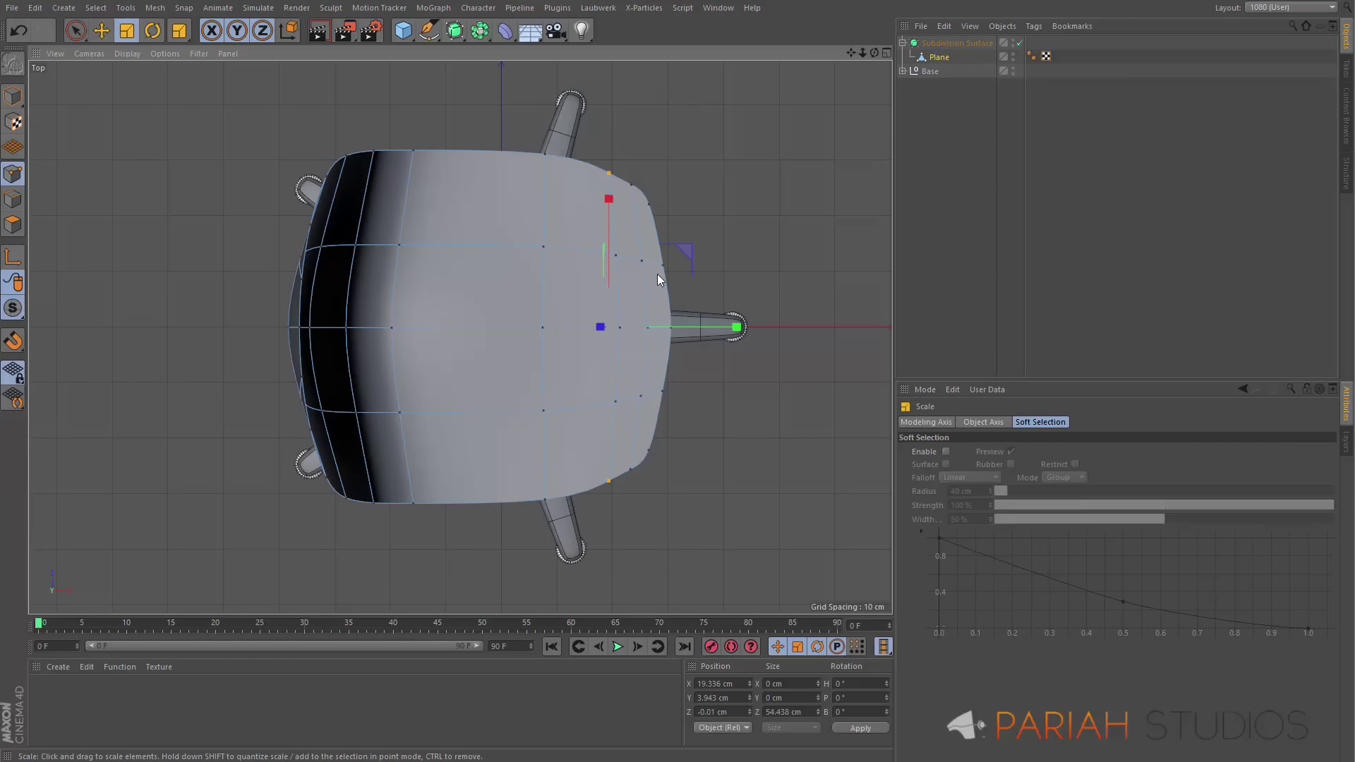
pyautogui.moveTo(611, 201); pyautogui.dragTo(608, 195)
# Select the Plane's two opposite points at the seat's front corners and scale them to about 41.4 cm apart
pyautogui.click(648, 204)
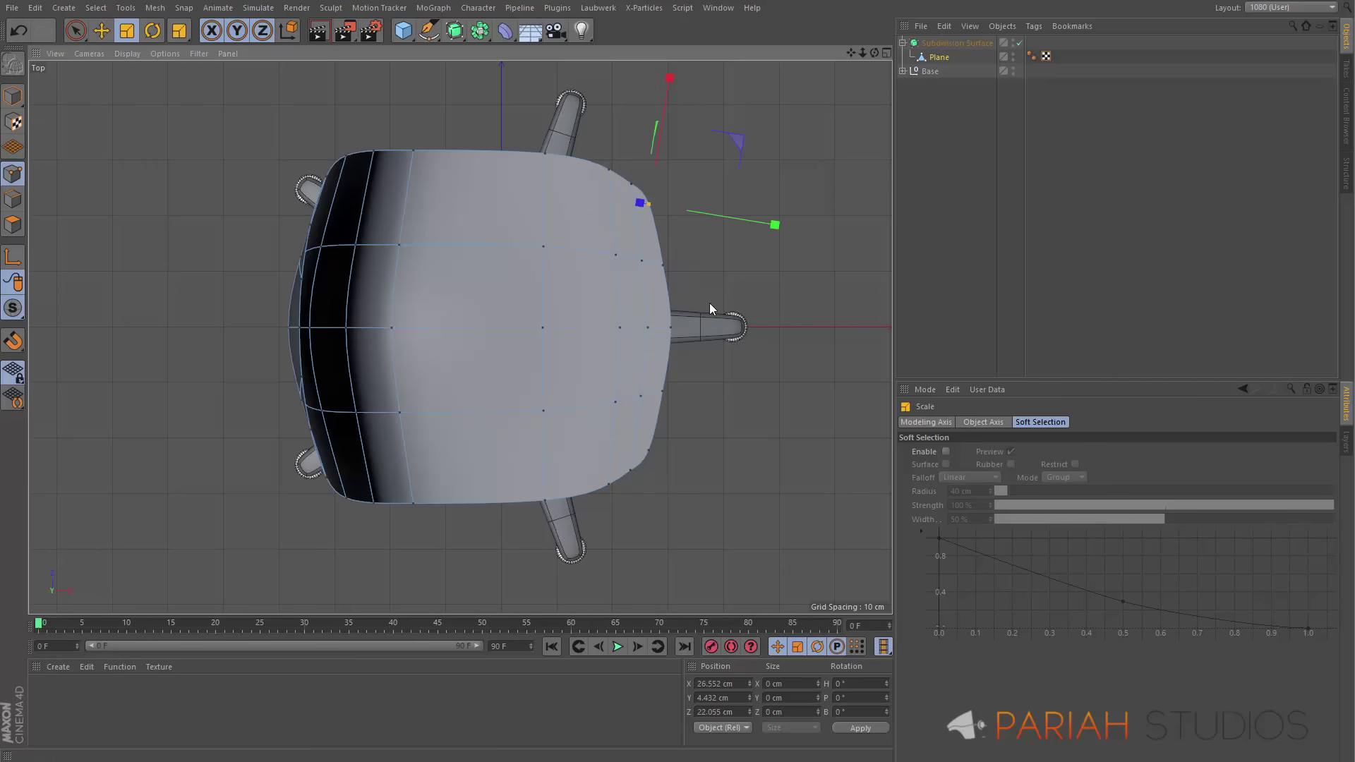
pyautogui.keyDown('shift'); pyautogui.click(648, 449); pyautogui.keyUp('shift')
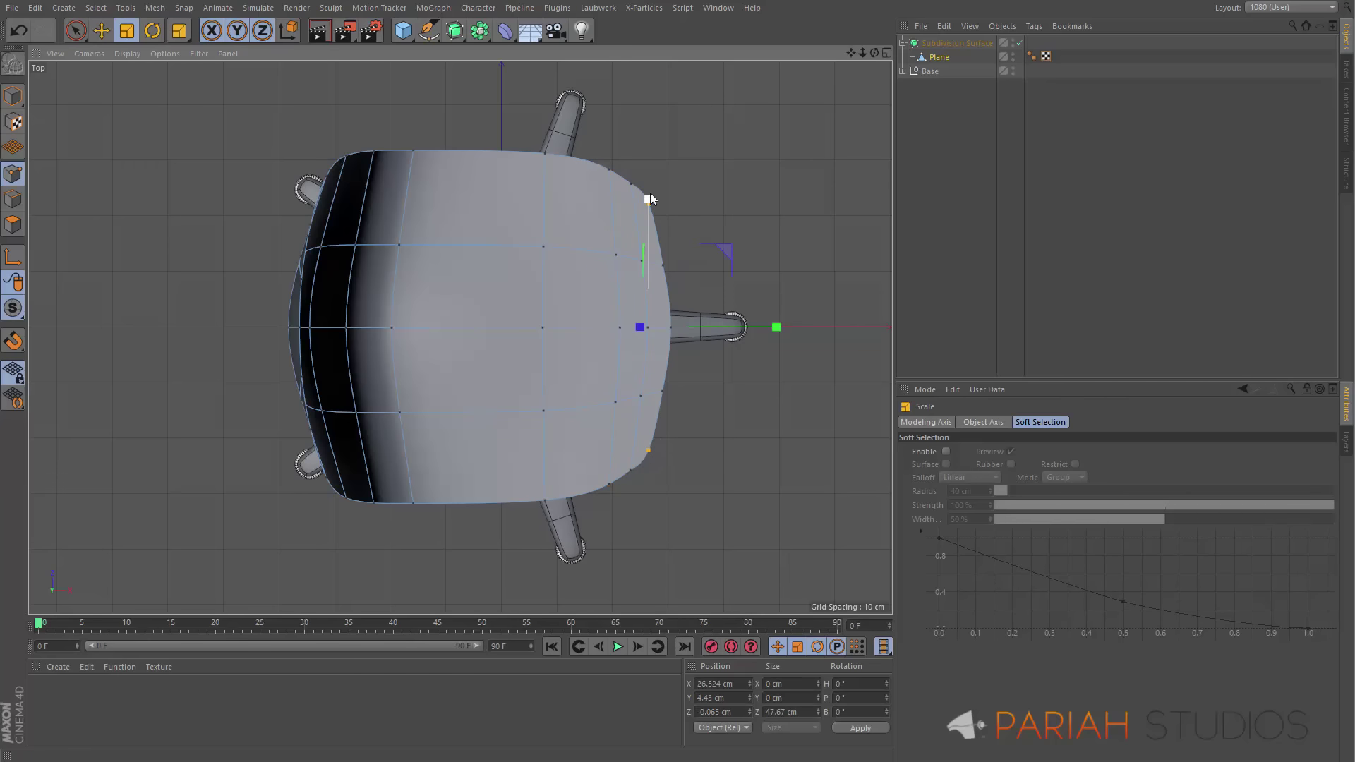
pyautogui.moveTo(645, 198); pyautogui.dragTo(640, 216)
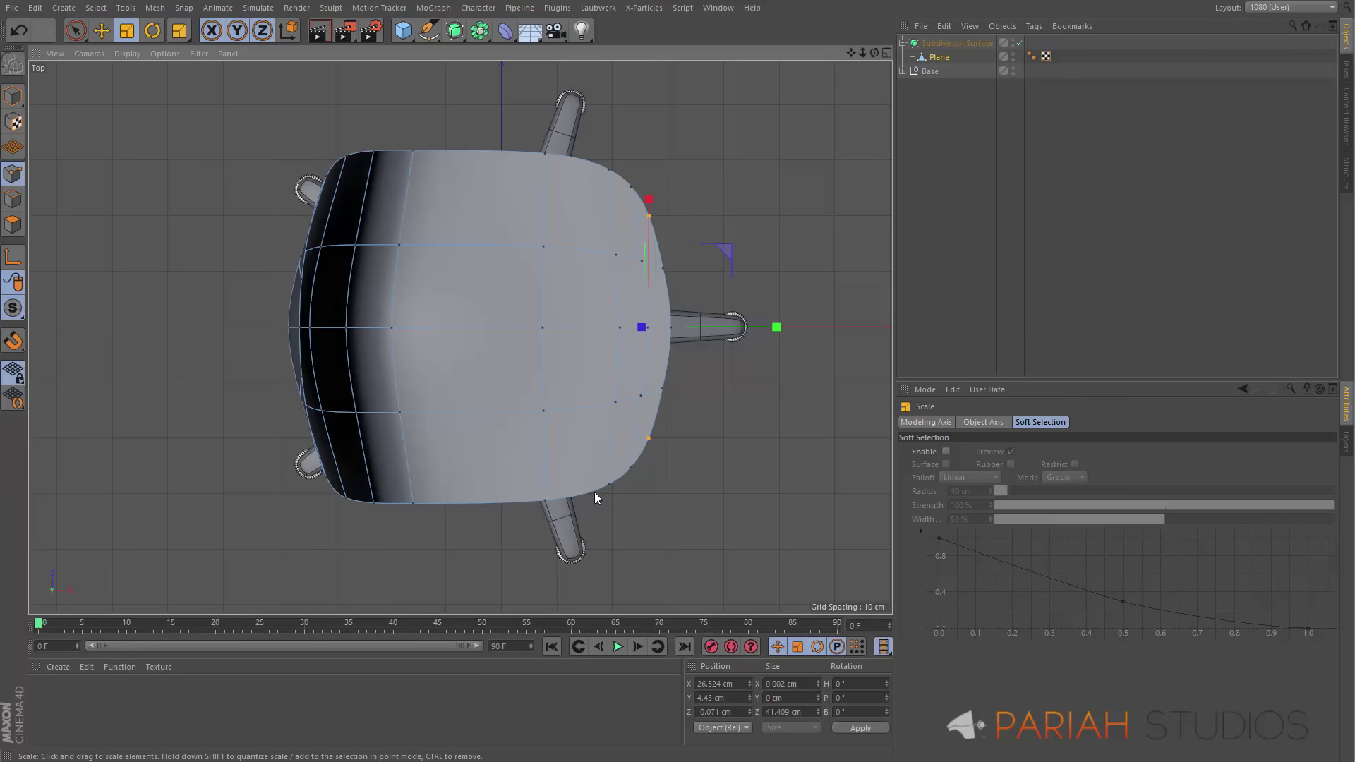
pyautogui.click(747, 360)
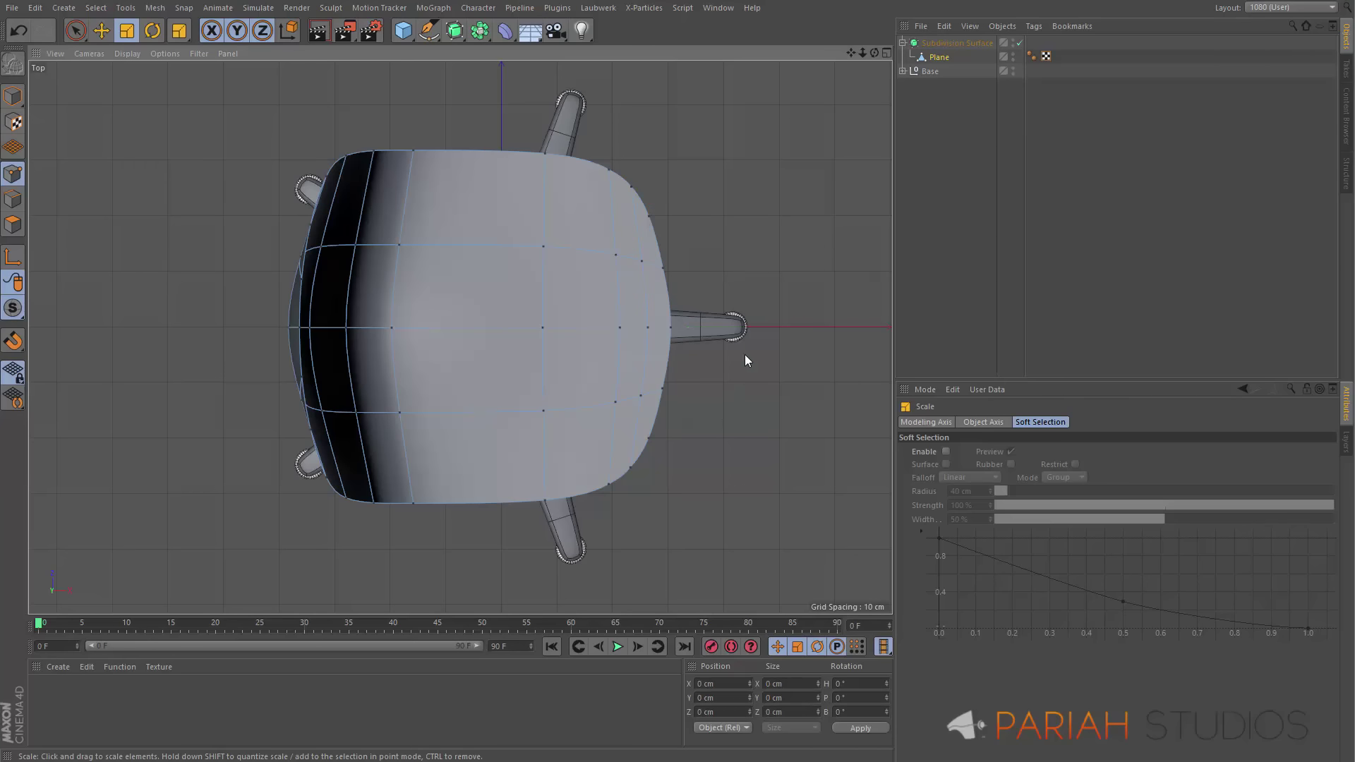
# Return to the Perspective view and switch the Plane to polygon editing with the whole shell in sight
pyautogui.middleClick(544, 333)
pyautogui.middleClick(375, 248)
pyautogui.keyDown('alt'); pyautogui.moveTo(395, 338); pyautogui.dragTo(397, 268); pyautogui.keyUp('alt')
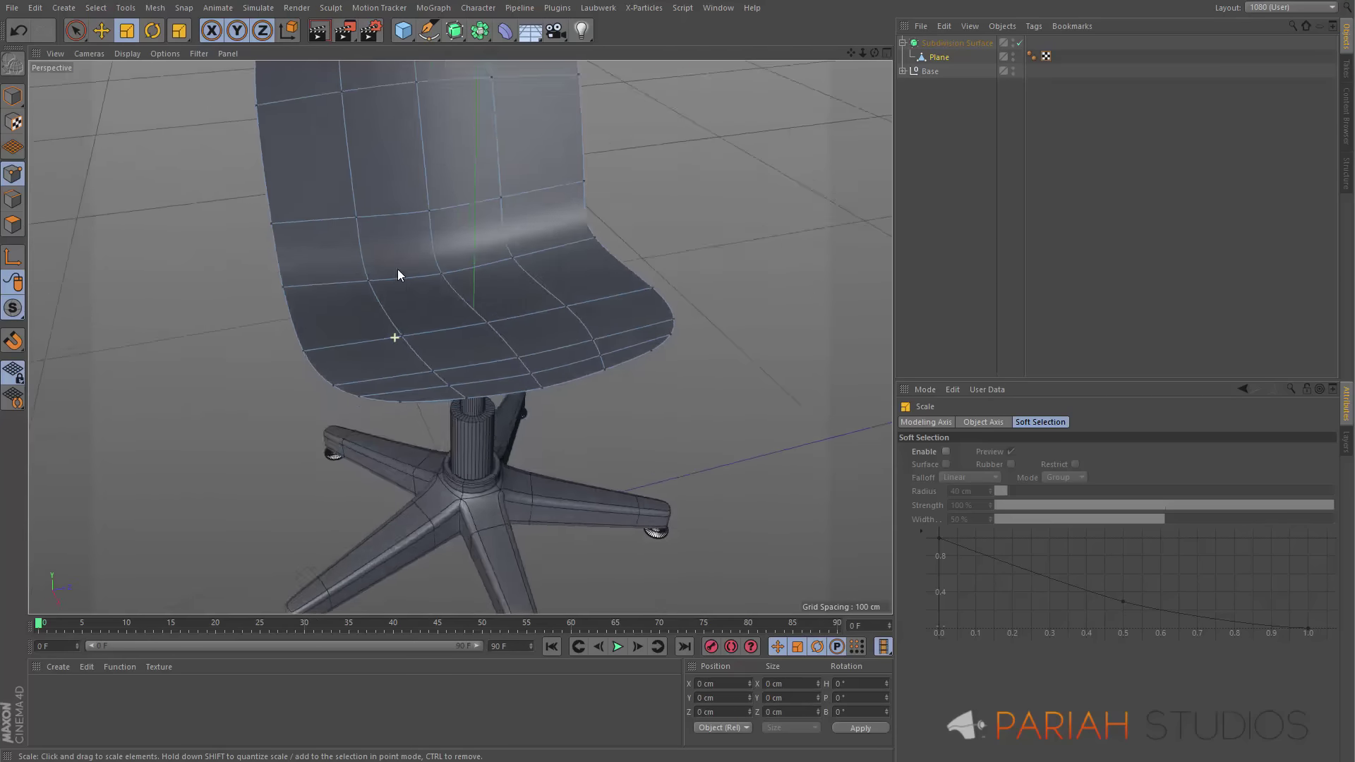
pyautogui.click(13, 224)
pyautogui.keyDown('alt'); pyautogui.moveTo(460, 337); pyautogui.dragTo(483, 463); pyautogui.keyUp('alt')
pyautogui.keyDown('alt'); pyautogui.moveTo(453, 393); pyautogui.dragTo(460, 319); pyautogui.keyUp('alt')
pyautogui.keyDown('alt'); pyautogui.moveTo(487, 341); pyautogui.dragTo(470, 349, button='right'); pyautogui.keyUp('alt')
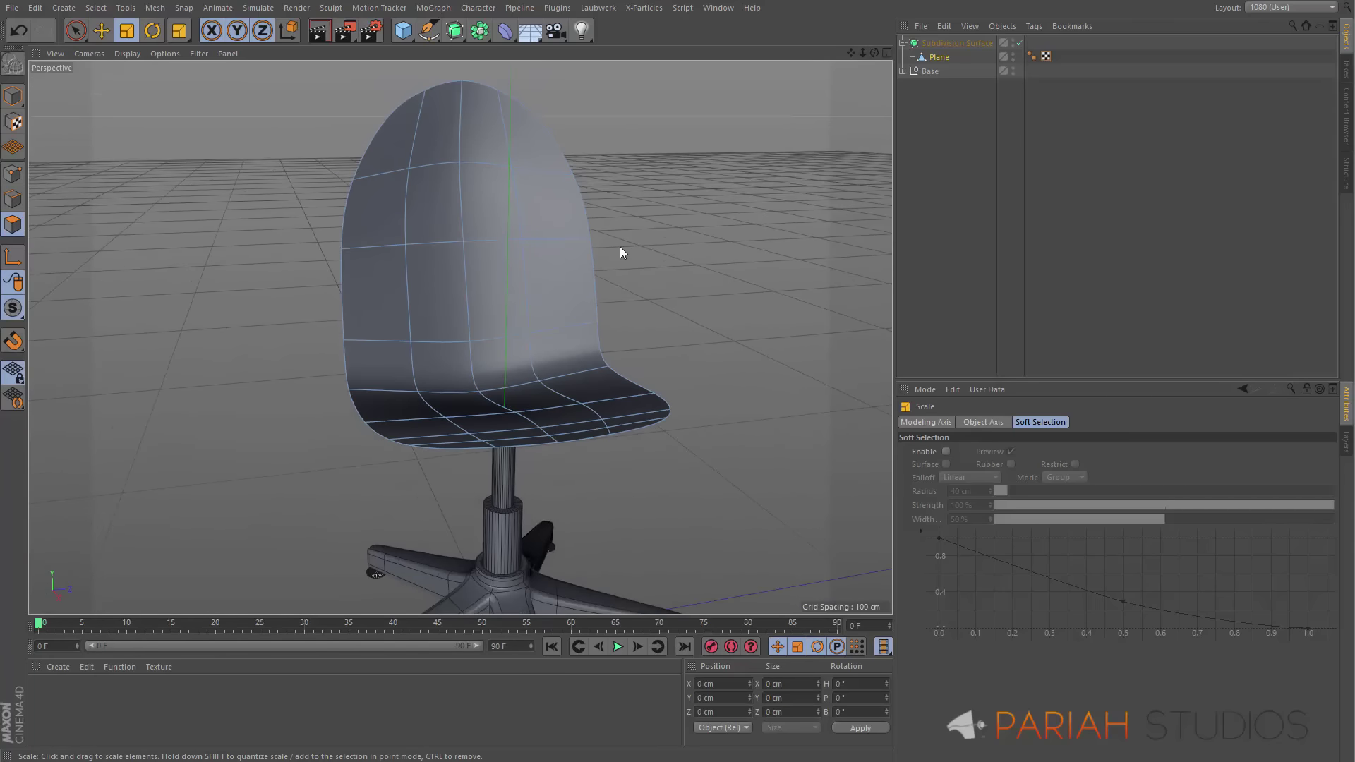
# Select all the Plane's polygons and extrude them about 1.8 cm with caps and a maximum angle of 92°
pyautogui.hotkey('ctrl', 'a')
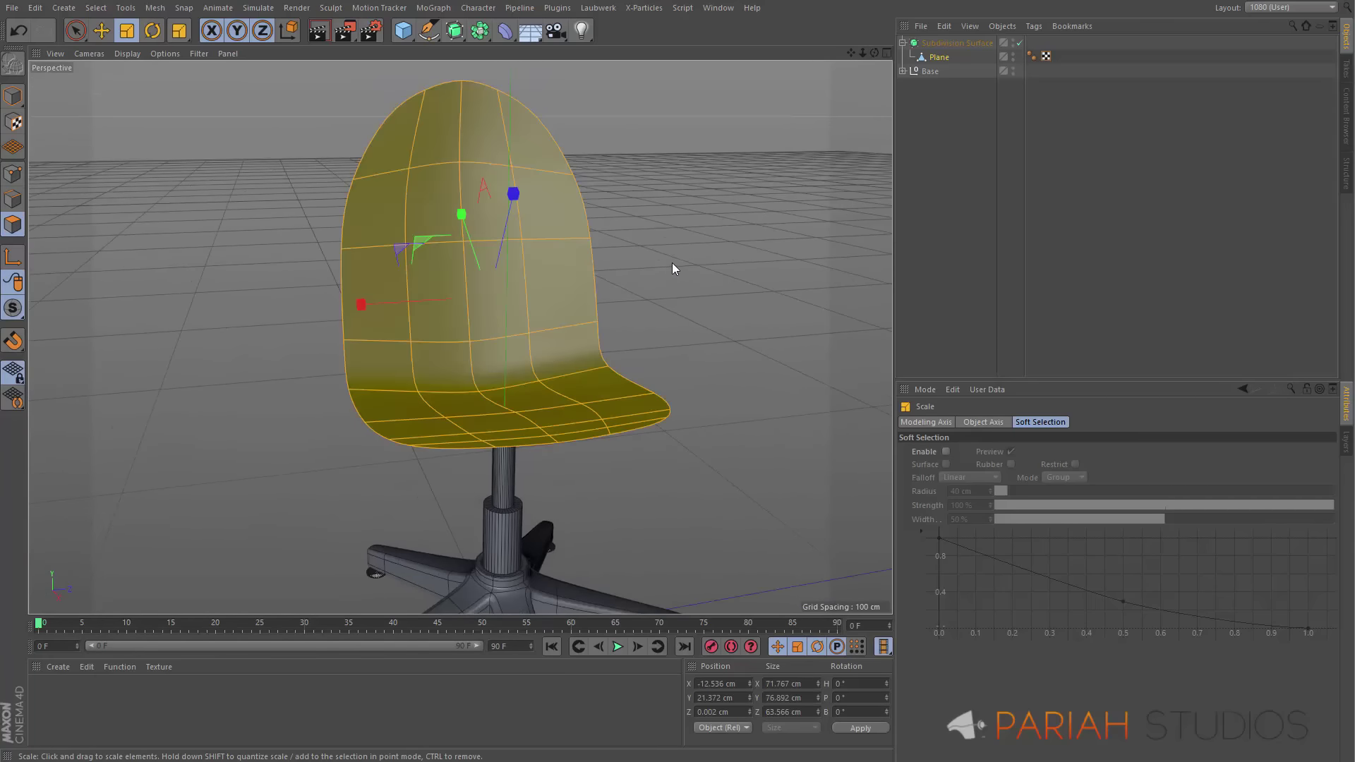
pyautogui.press('d')
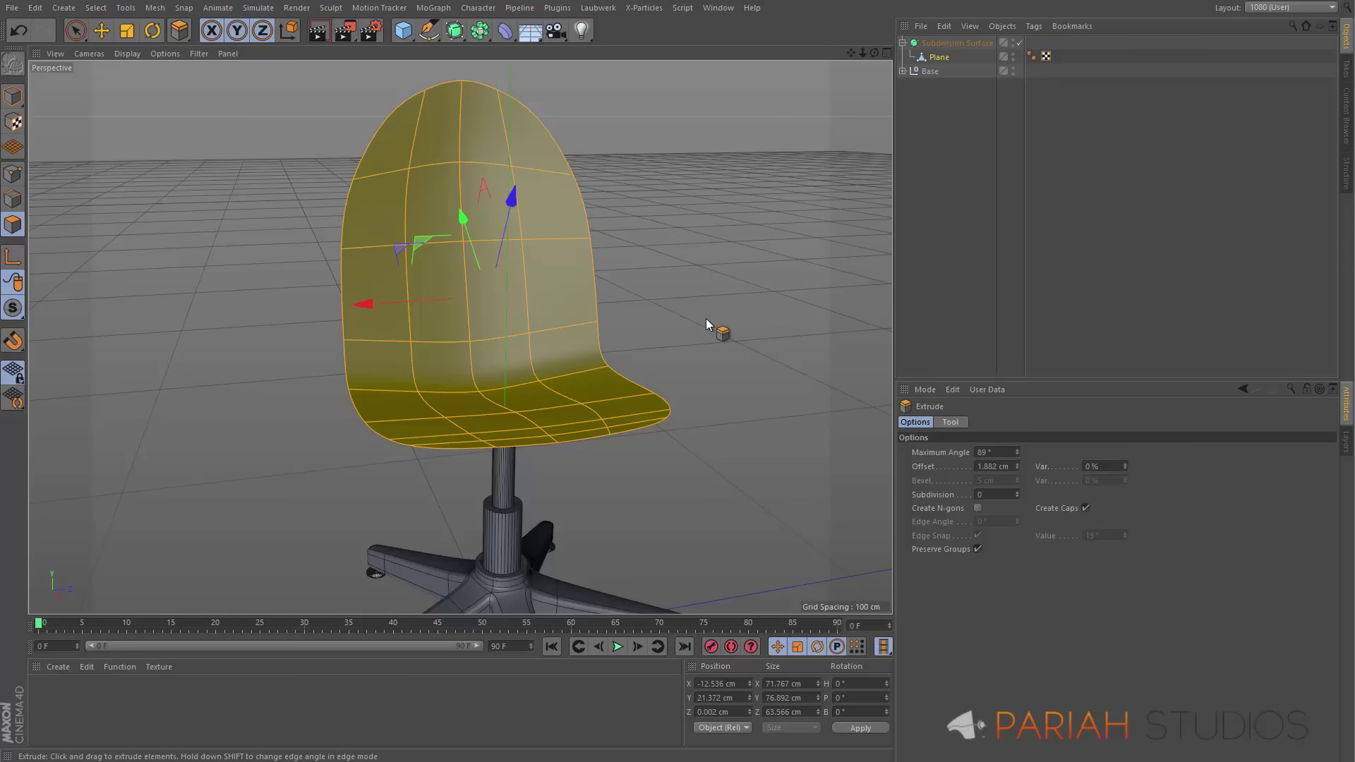
pyautogui.moveTo(682, 315)
pyautogui.mouseDown()
pyautogui.moveTo(696, 308)
pyautogui.moveTo(681, 313)
pyautogui.mouseUp()
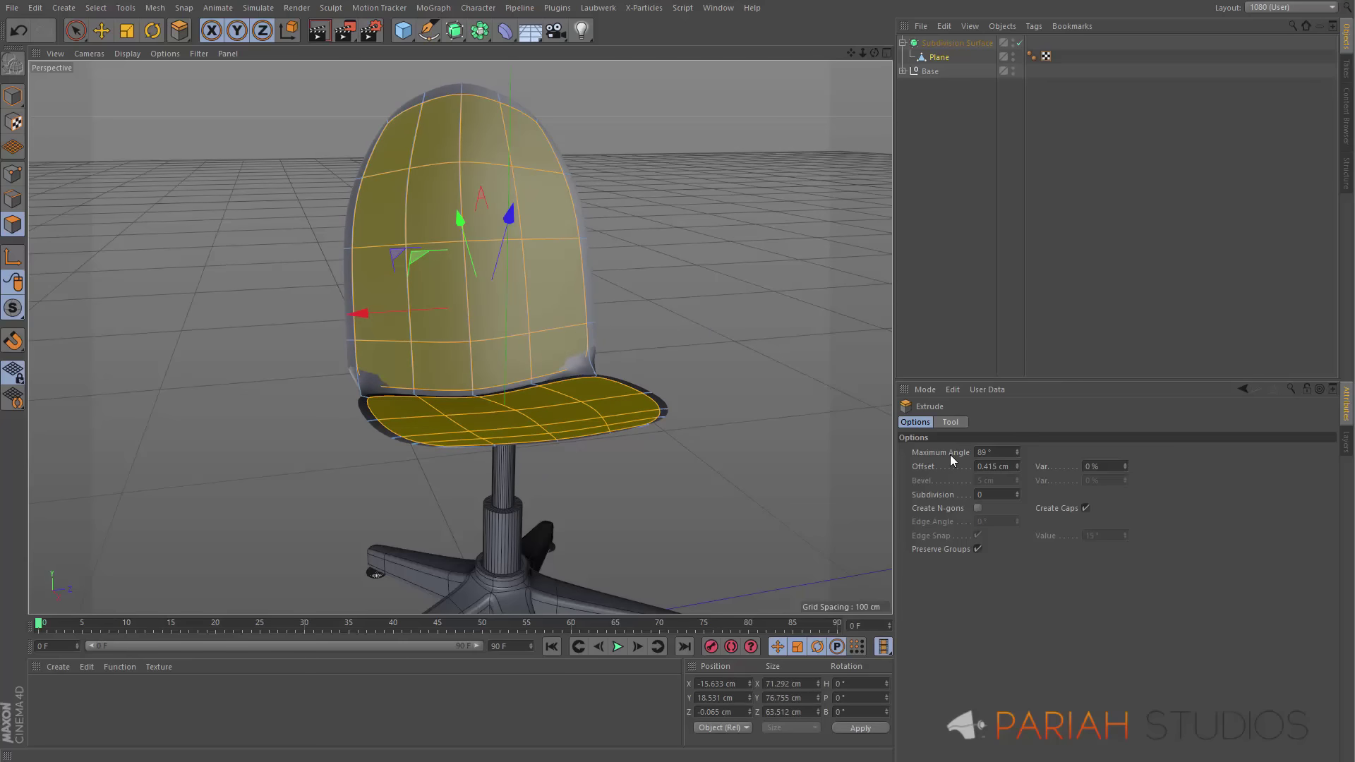
pyautogui.click(1017, 450)
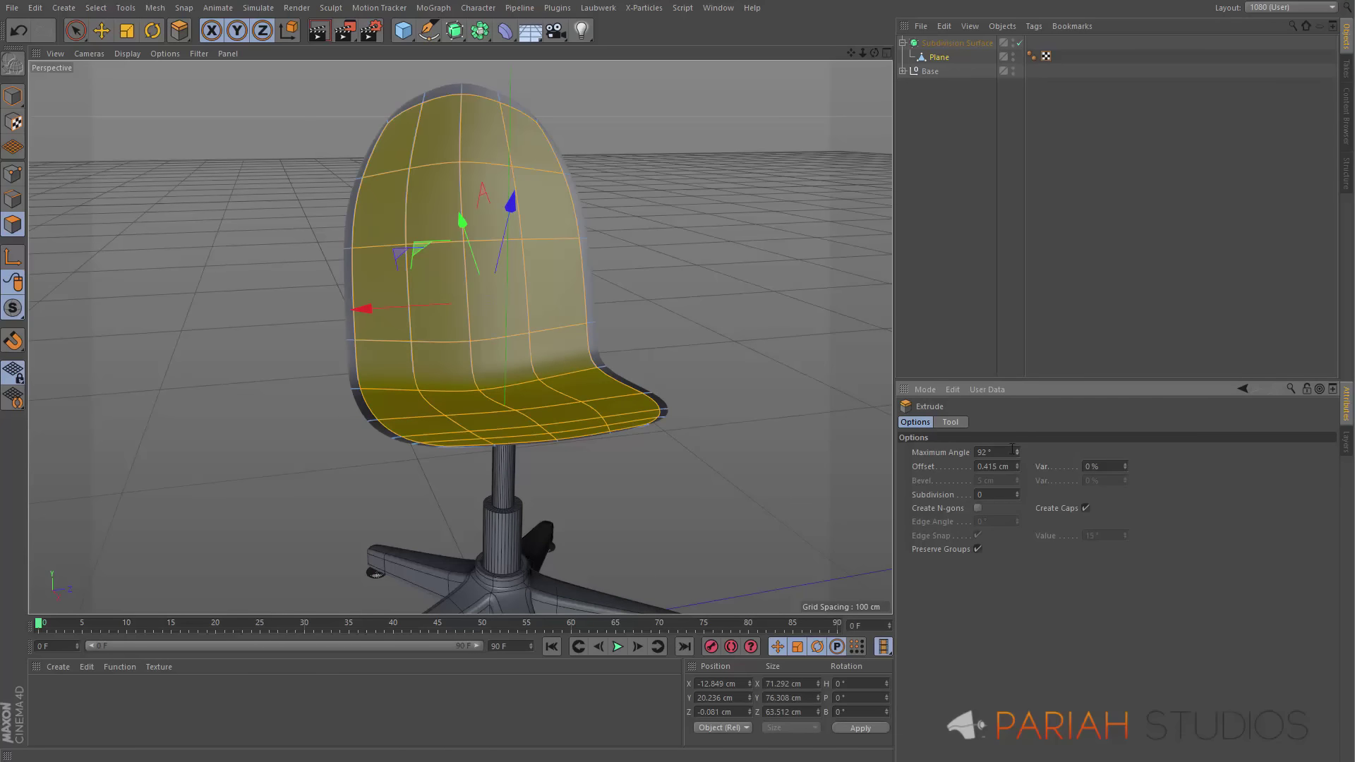
pyautogui.moveTo(683, 336)
pyautogui.mouseDown()
pyautogui.moveTo(697, 329)
pyautogui.moveTo(682, 328)
pyautogui.mouseUp()
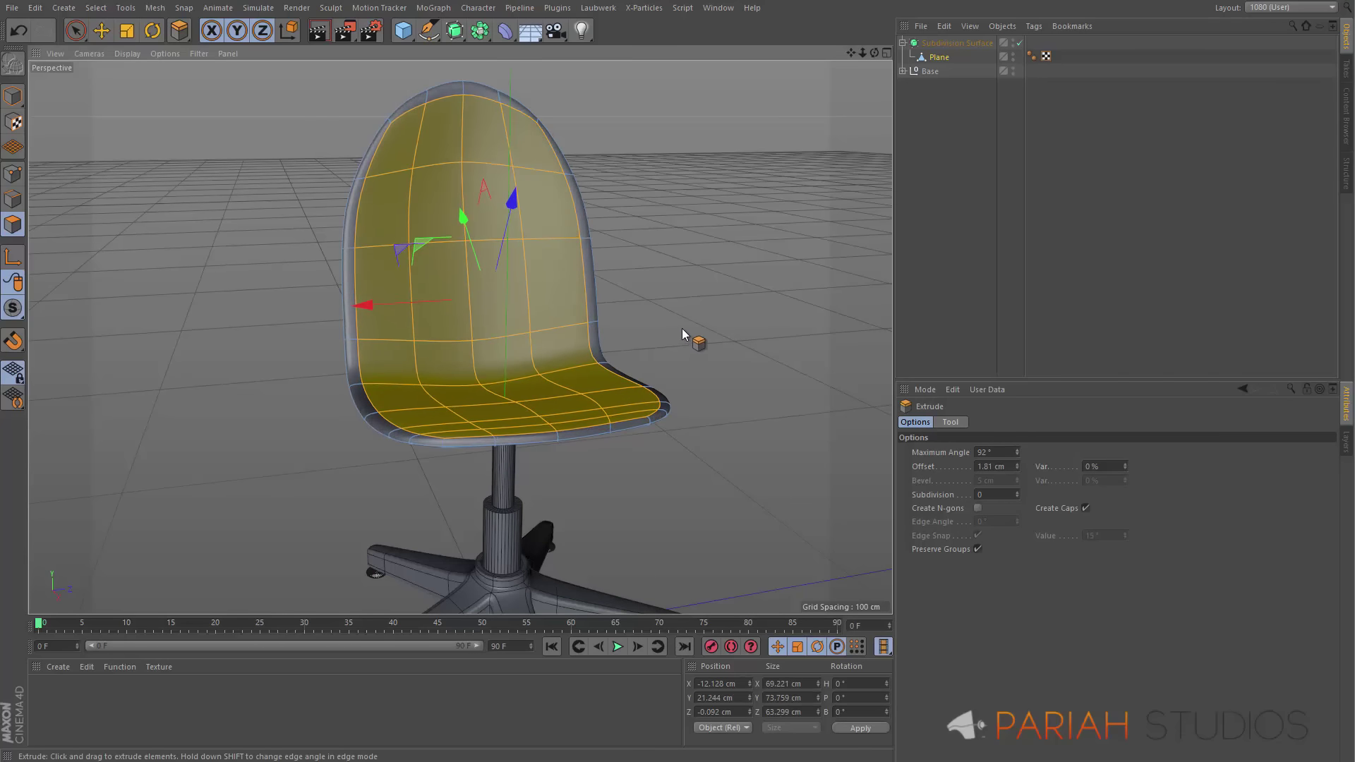
pyautogui.keyDown('alt'); pyautogui.moveTo(529, 393); pyautogui.dragTo(616, 305); pyautogui.keyUp('alt')
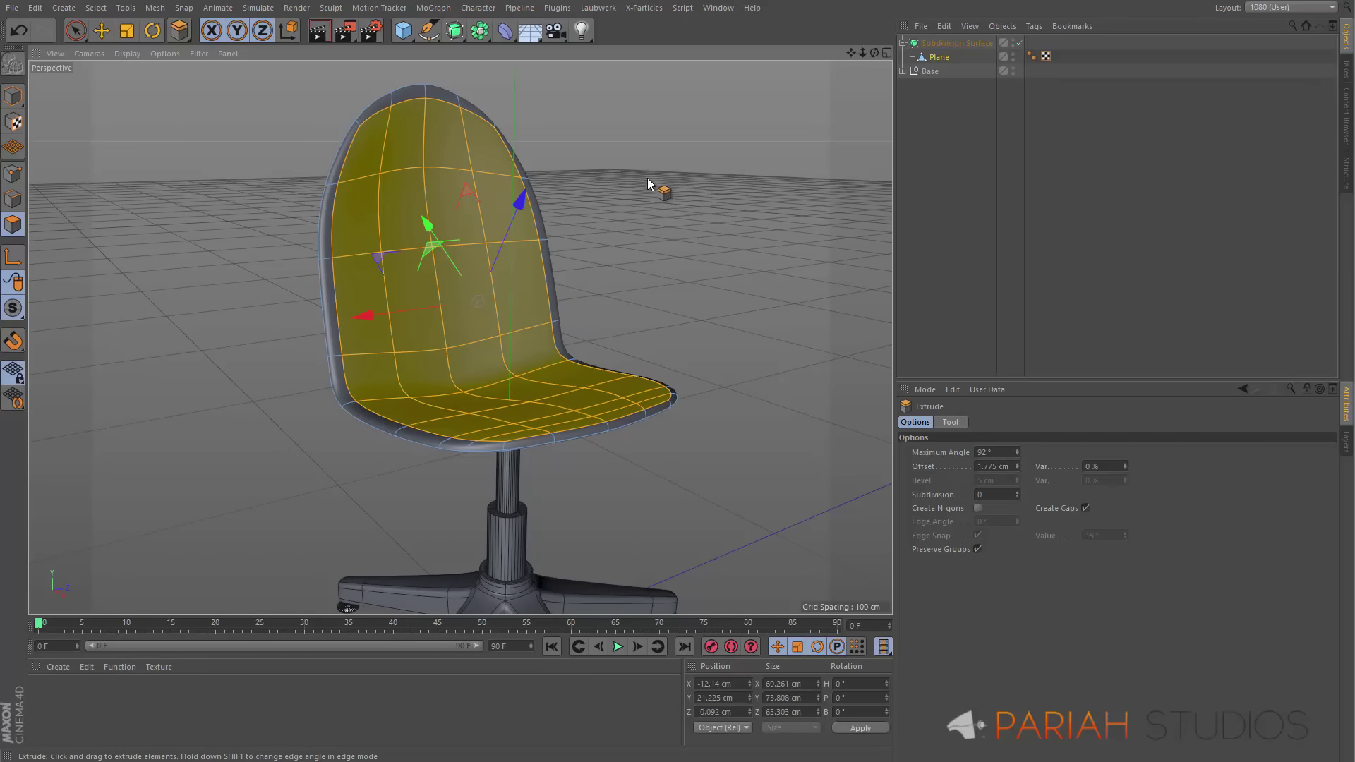
# Duplicate the Plane, invert the polygon selection on the copy and delete everything except its inner seat and backrest surface
pyautogui.hotkey('ctrl', 'c')
pyautogui.hotkey('ctrl', 'v')
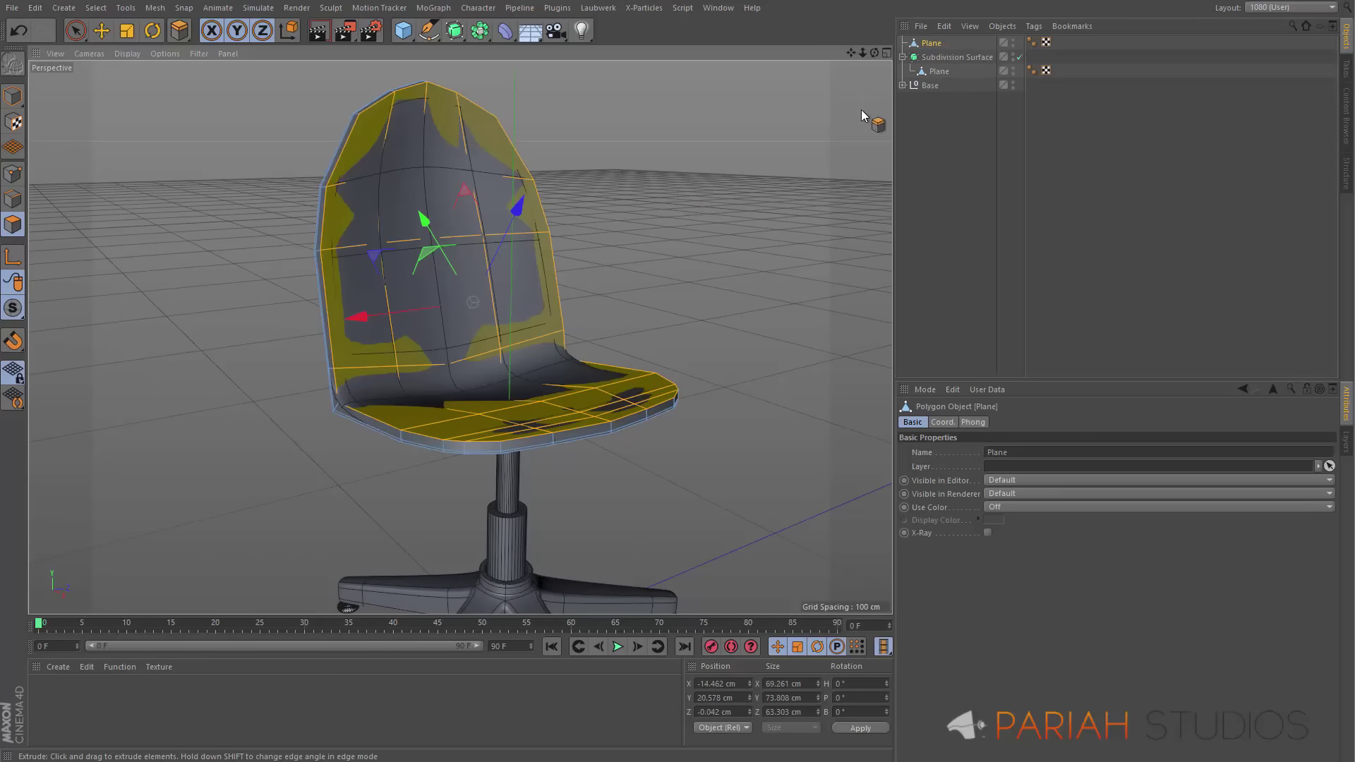
pyautogui.press('u')
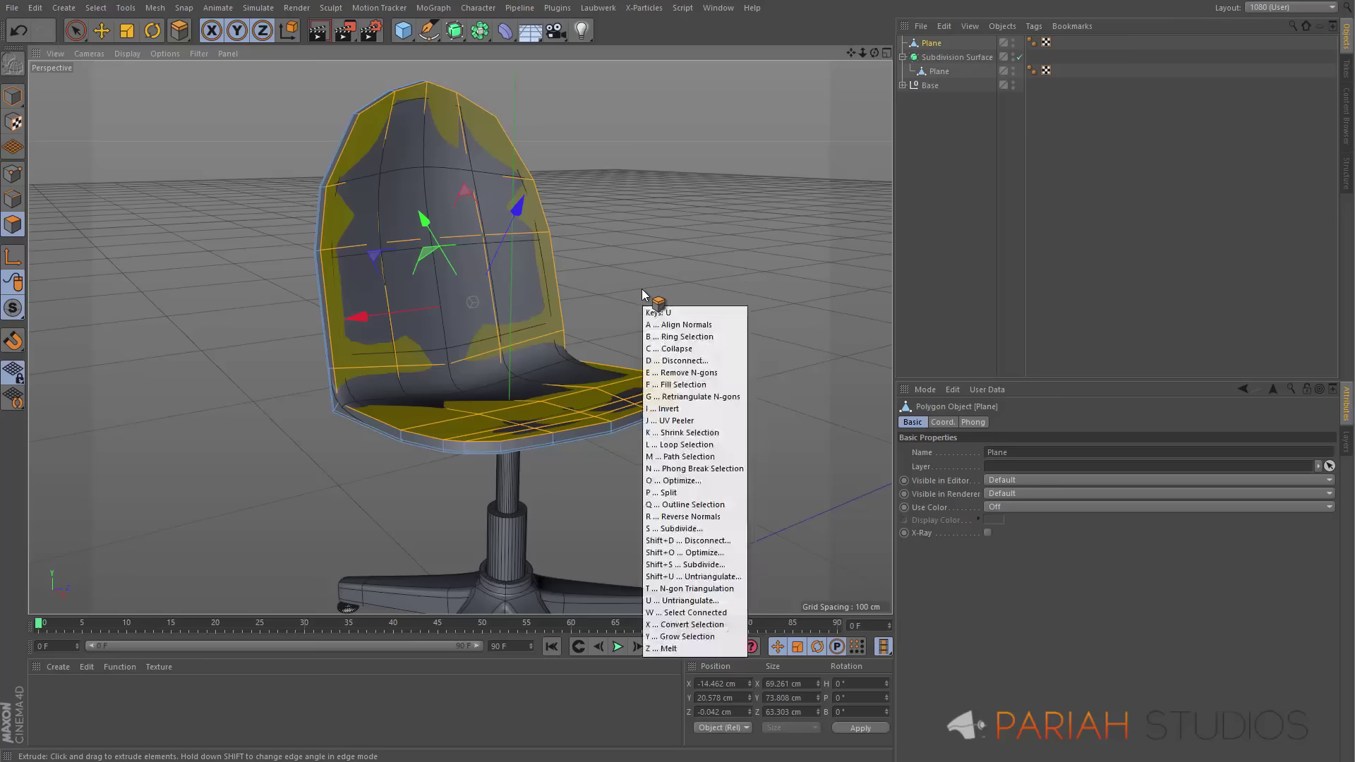
pyautogui.press('i')
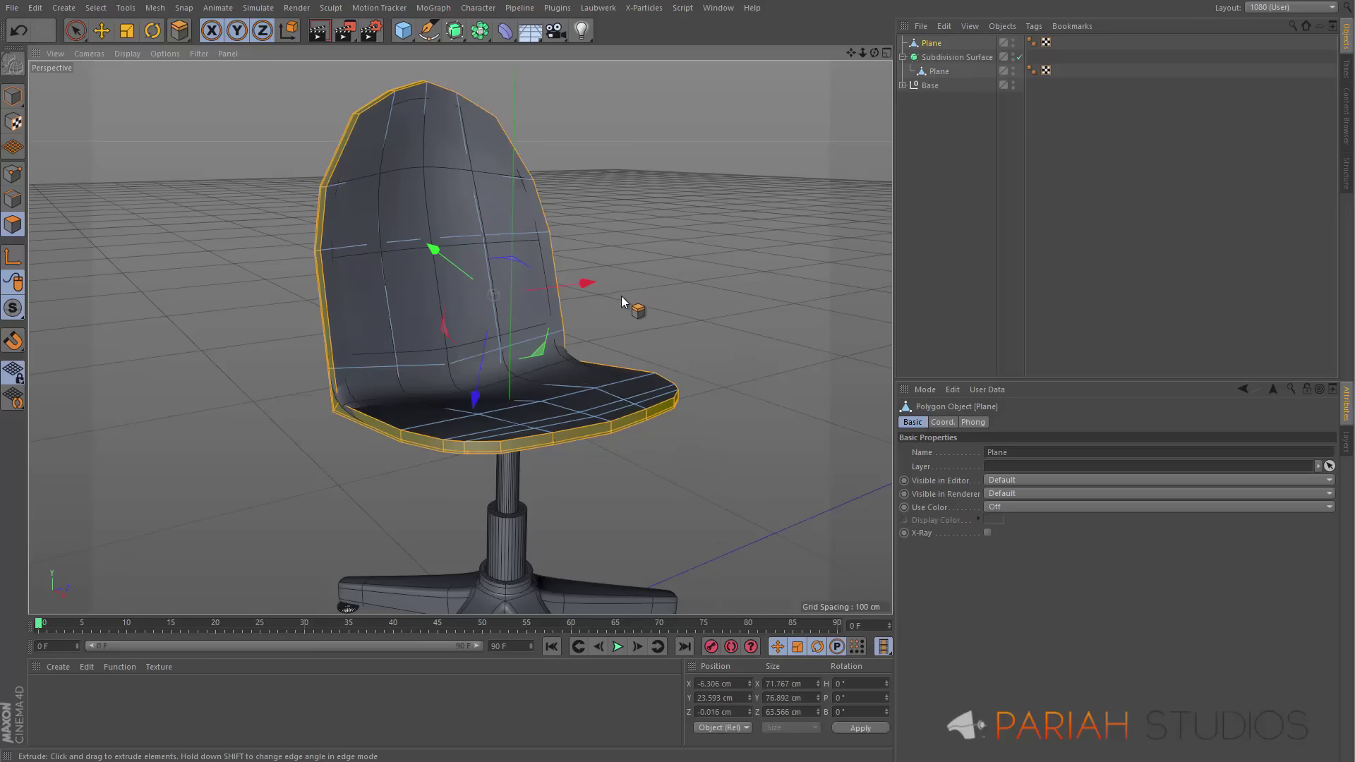
pyautogui.click(682, 309)
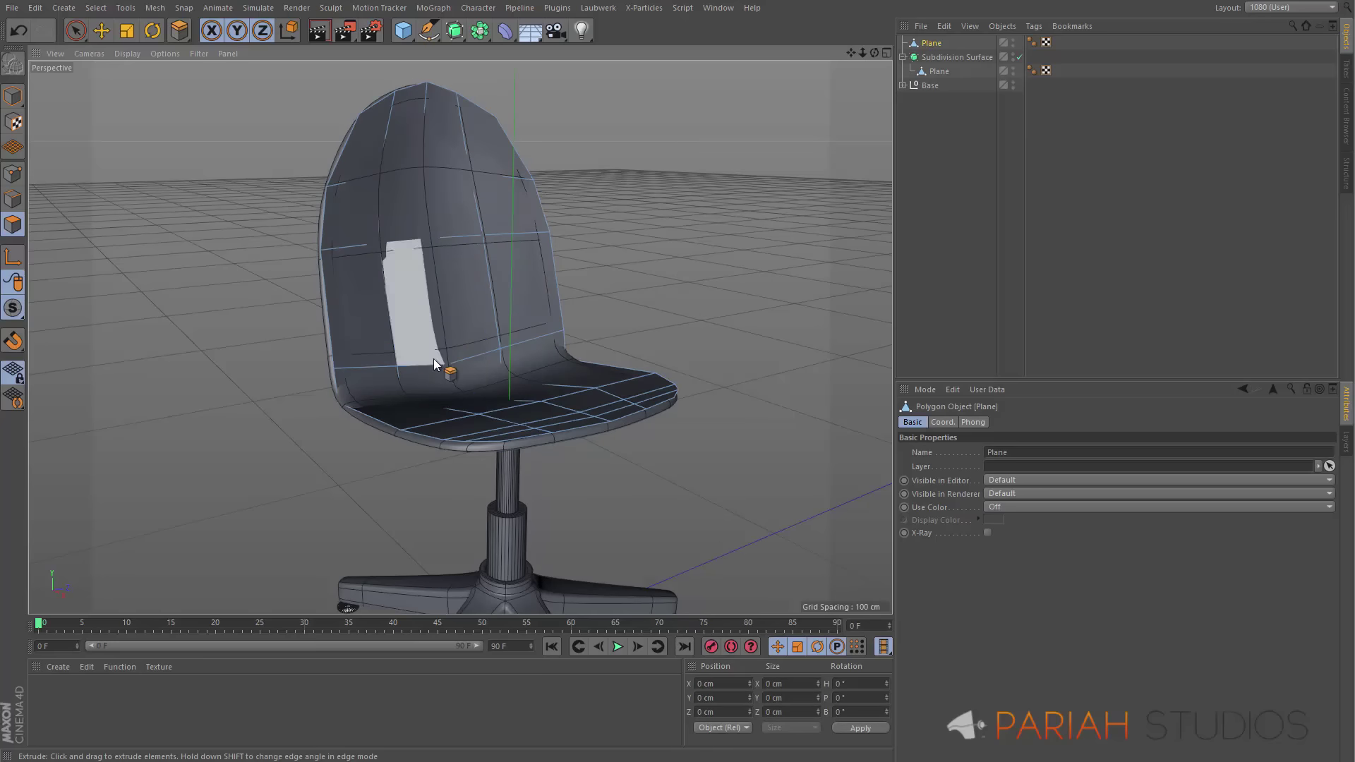
# Rename the subdivided shell as Chair and its duplicated surface as Cushion
pyautogui.doubleClick(939, 71)
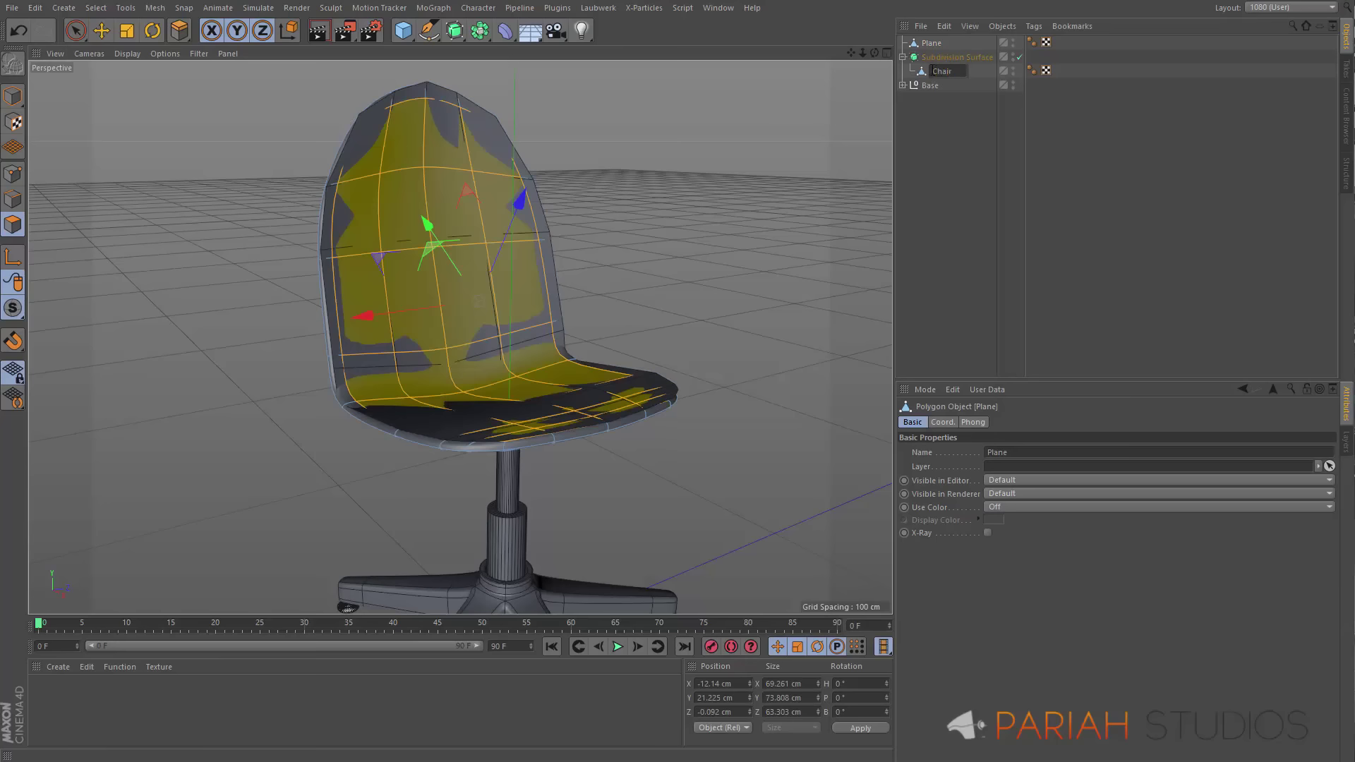
pyautogui.press('Return')
pyautogui.doubleClick(932, 43)
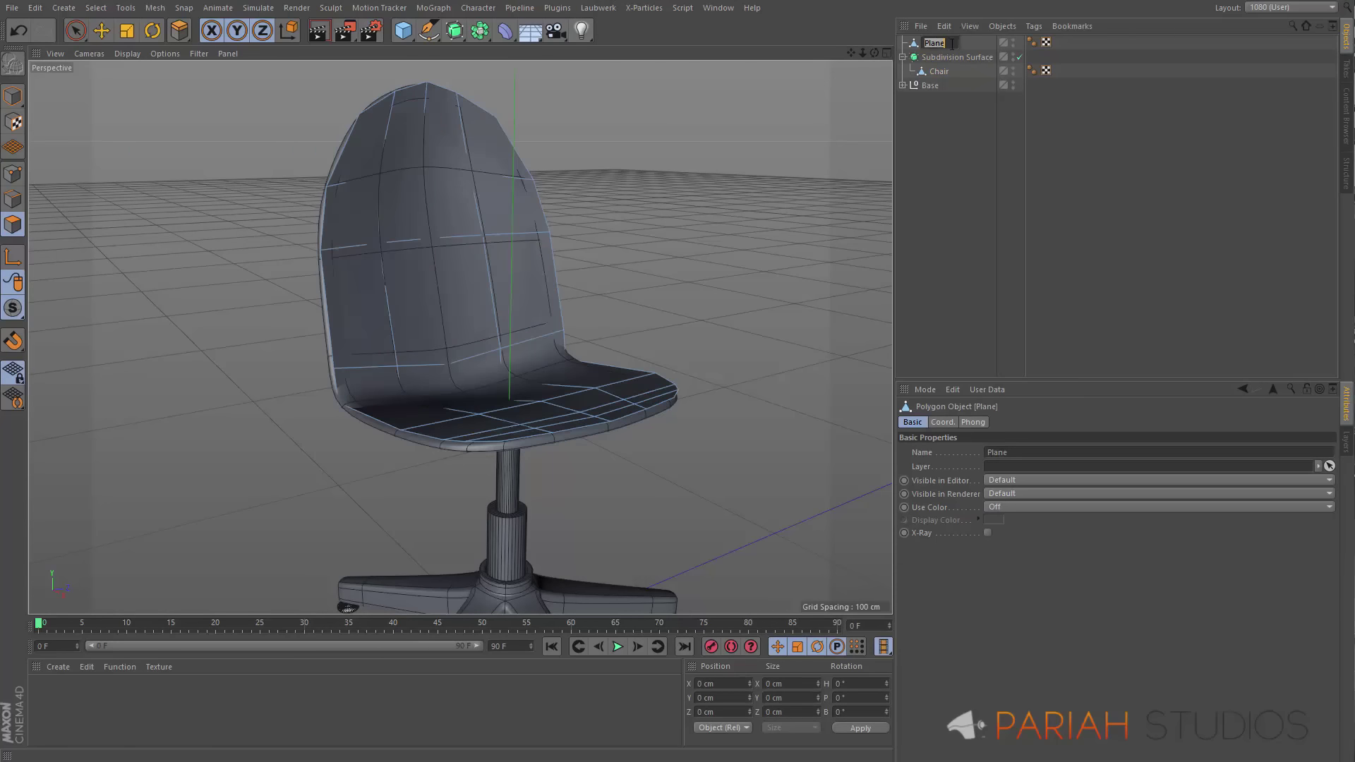
pyautogui.write('Cushion')
pyautogui.press('Return')
# Select all the Cushion's polygons with the Live Selection tool active and place the Cushion under a new Subdivision Surface
pyautogui.press('d')
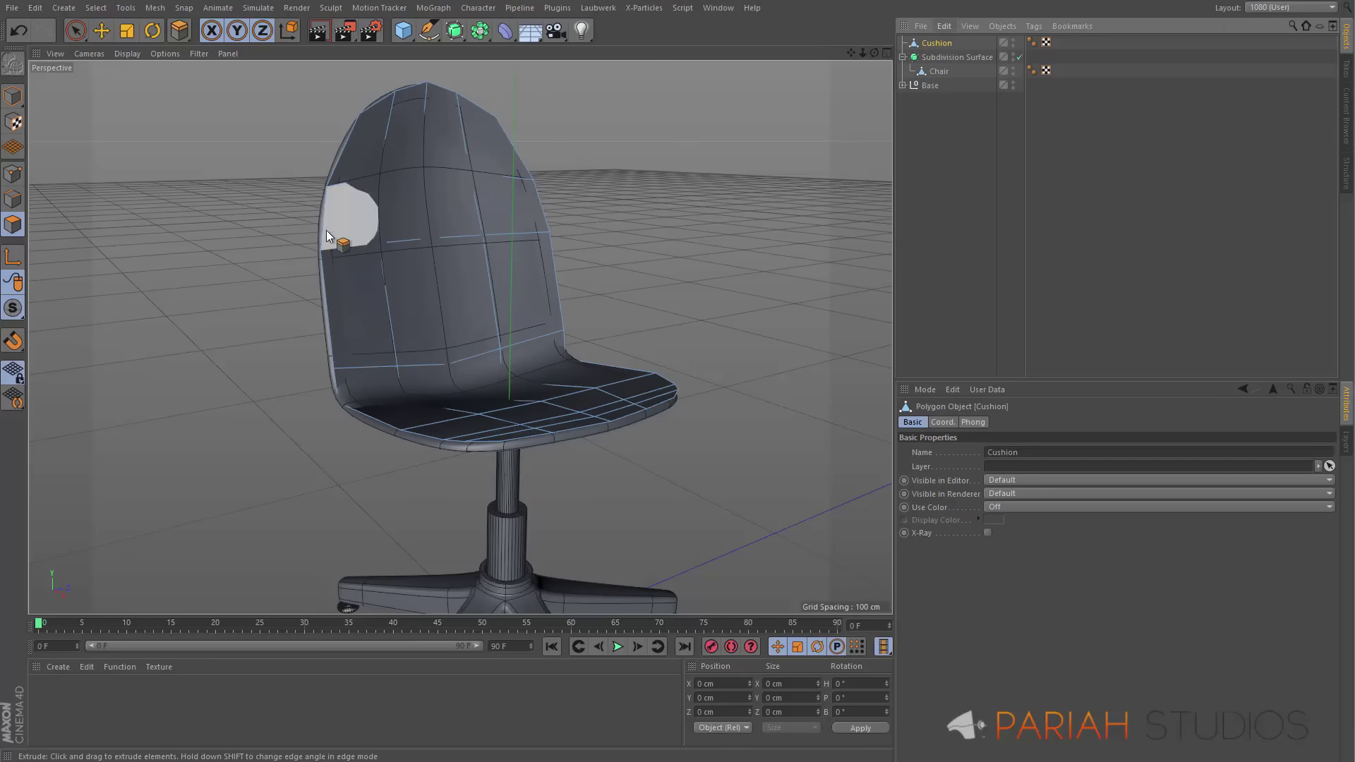
pyautogui.press('space')
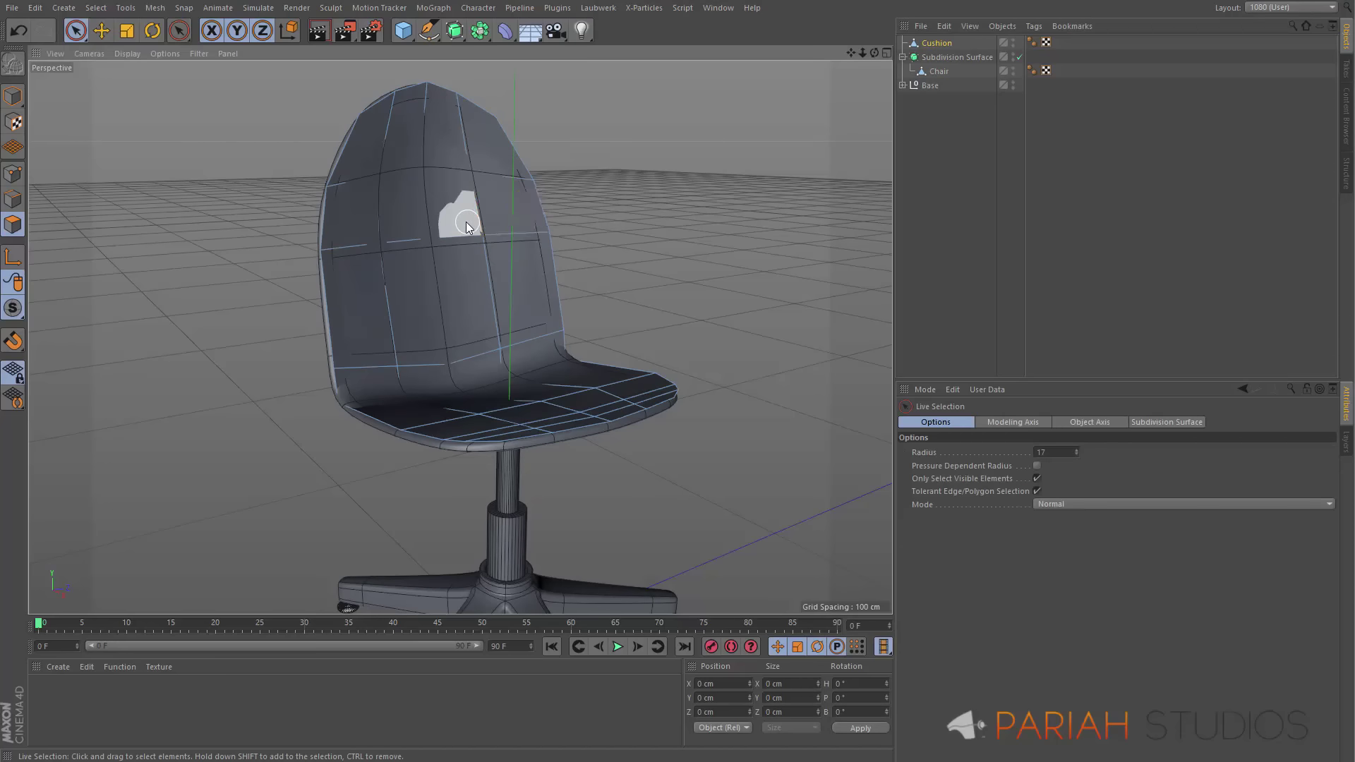
pyautogui.hotkey('ctrl', 'a')
pyautogui.keyDown('alt'); pyautogui.moveTo(451, 258); pyautogui.dragTo(485, 302); pyautogui.keyUp('alt')
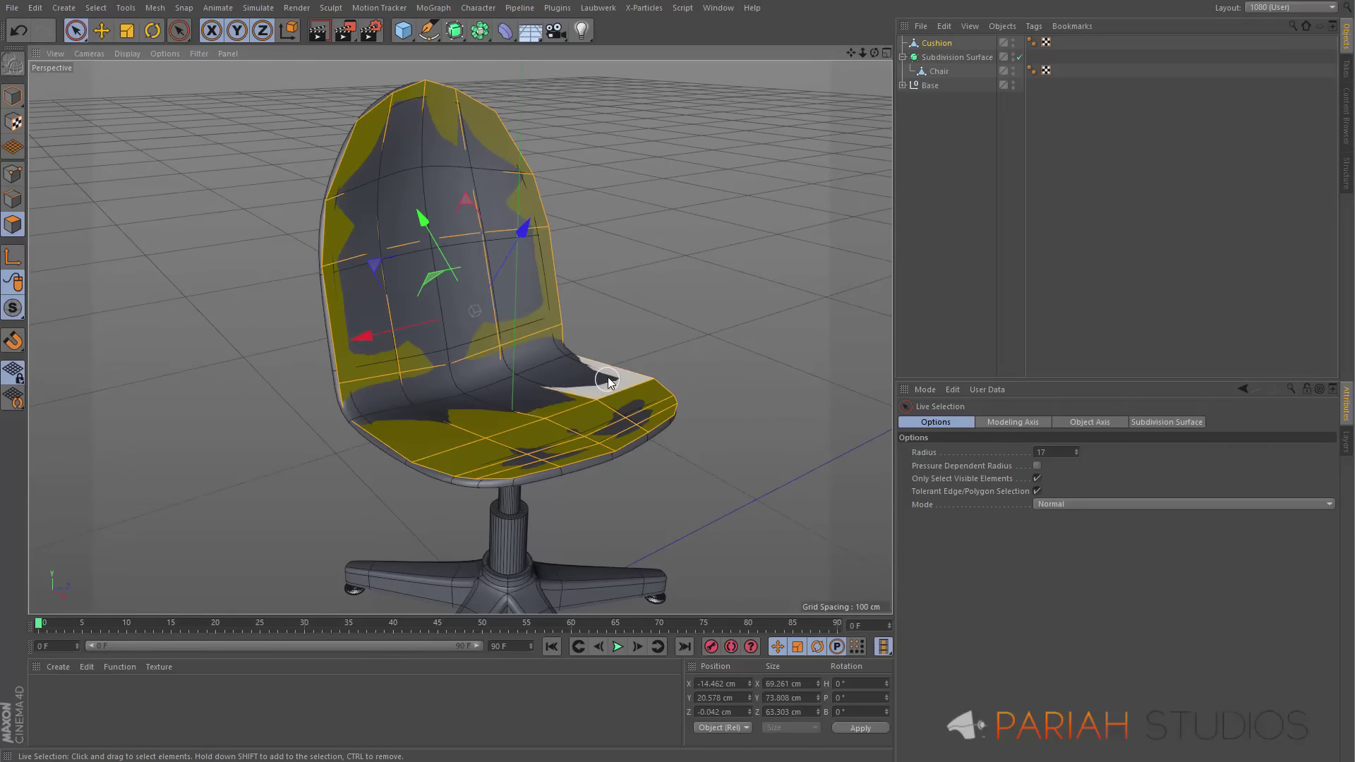
pyautogui.moveTo(536, 282)
pyautogui.keyDown('alt'); pyautogui.mouseDown()
pyautogui.moveTo(565, 249)
pyautogui.moveTo(578, 264)
pyautogui.moveTo(561, 292)
pyautogui.moveTo(543, 286)
pyautogui.mouseUp(); pyautogui.keyUp('alt')
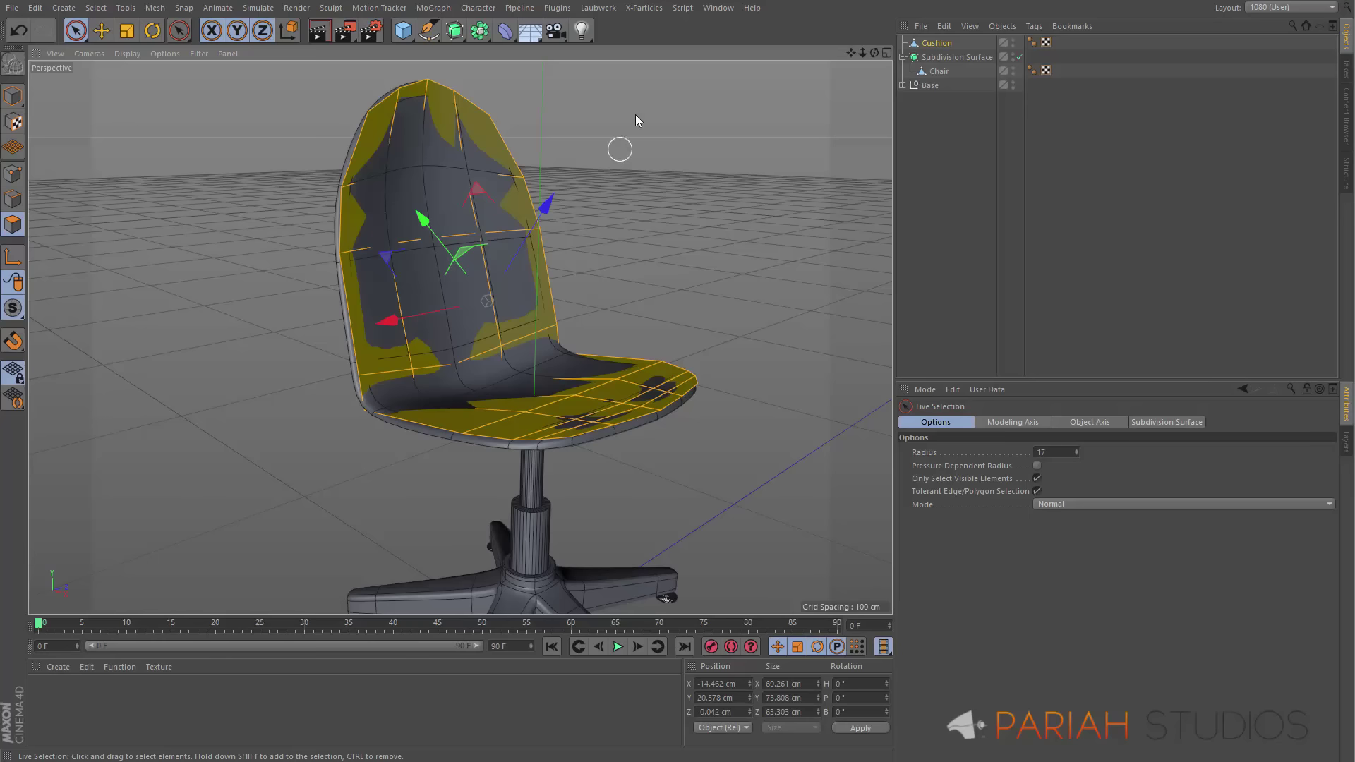
pyautogui.keyDown('alt'); pyautogui.click(455, 29); pyautogui.keyUp('alt')
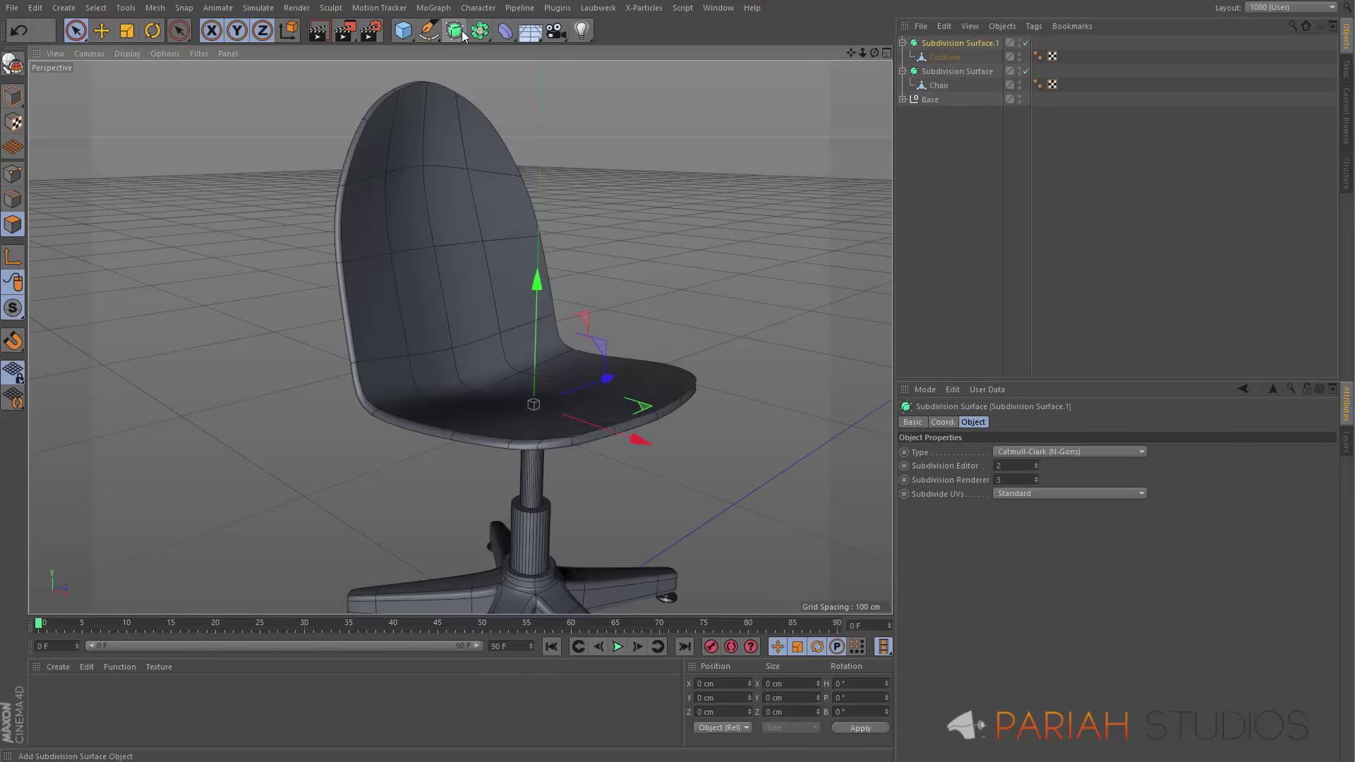
pyautogui.keyDown('alt'); pyautogui.moveTo(557, 289); pyautogui.dragTo(573, 373); pyautogui.keyUp('alt')
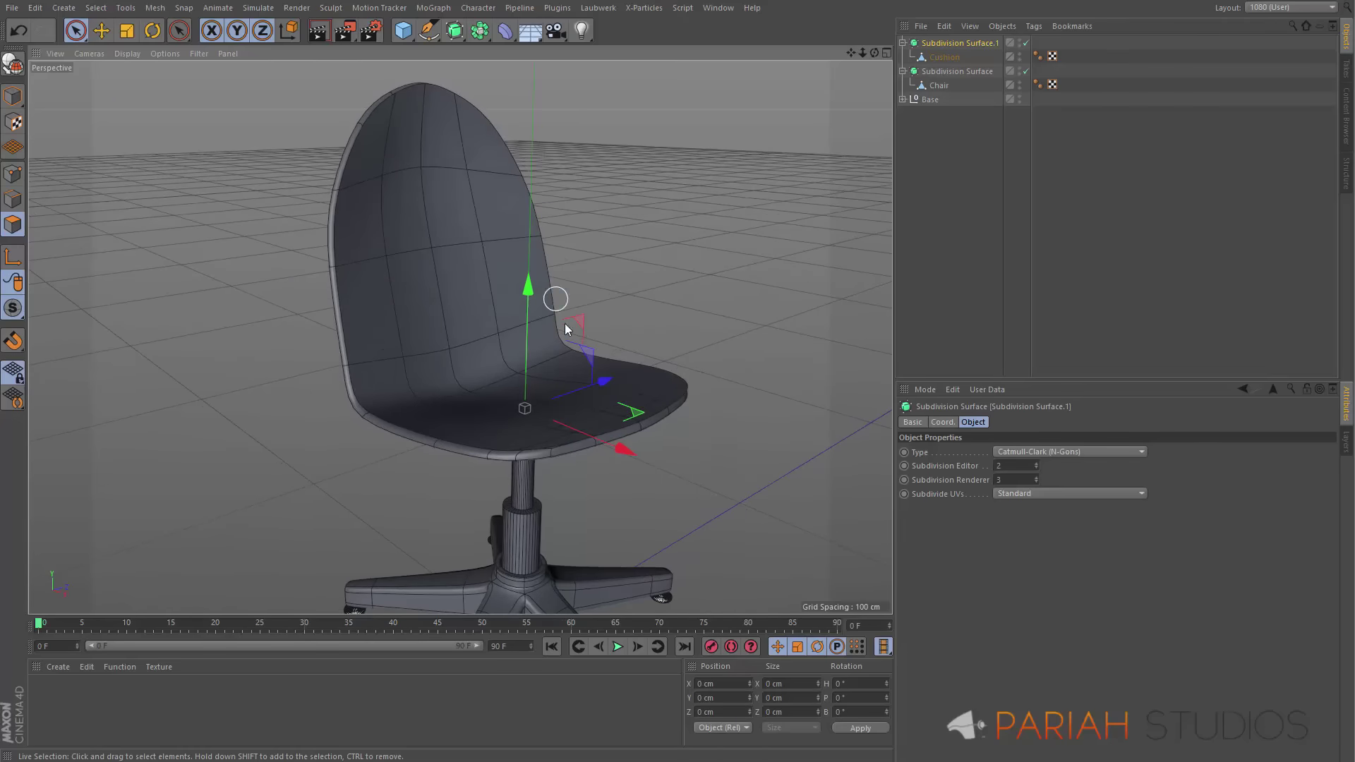
# Extrude all the Cushion's polygons by about 1.15 cm and clear the selection
pyautogui.click(943, 58)
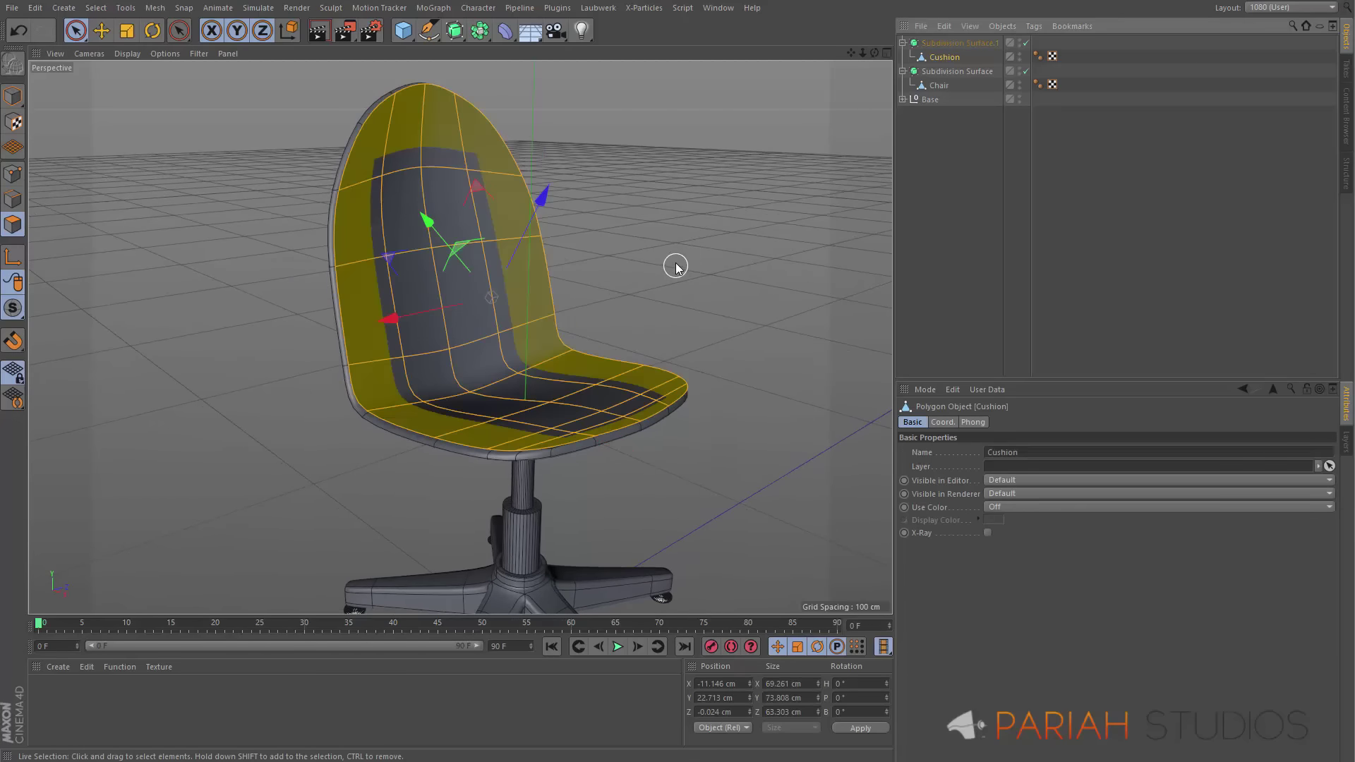
pyautogui.press('d')
pyautogui.moveTo(692, 282); pyautogui.dragTo(696, 277)
pyautogui.keyDown('alt'); pyautogui.moveTo(505, 355); pyautogui.dragTo(663, 255); pyautogui.keyUp('alt')
pyautogui.keyDown('alt'); pyautogui.moveTo(626, 377); pyautogui.dragTo(452, 304); pyautogui.keyUp('alt')
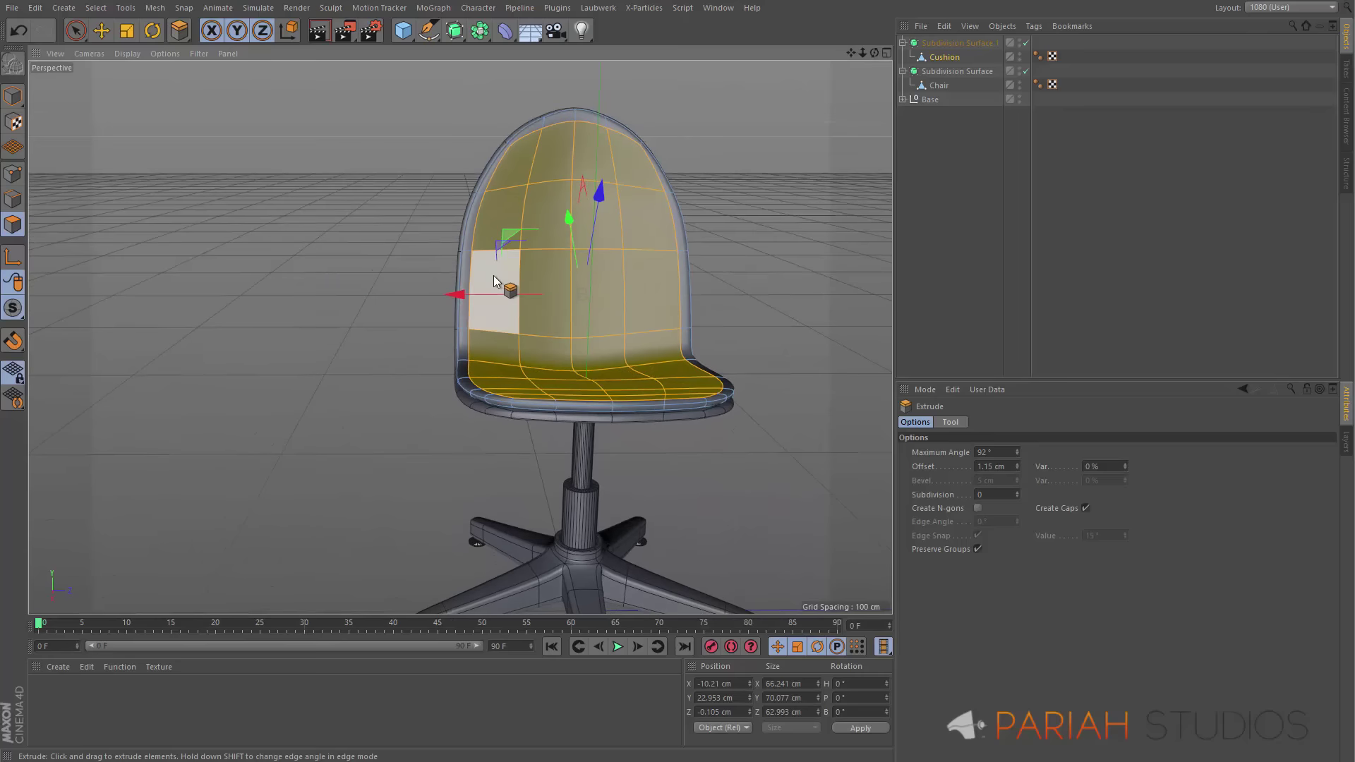
pyautogui.press('space')
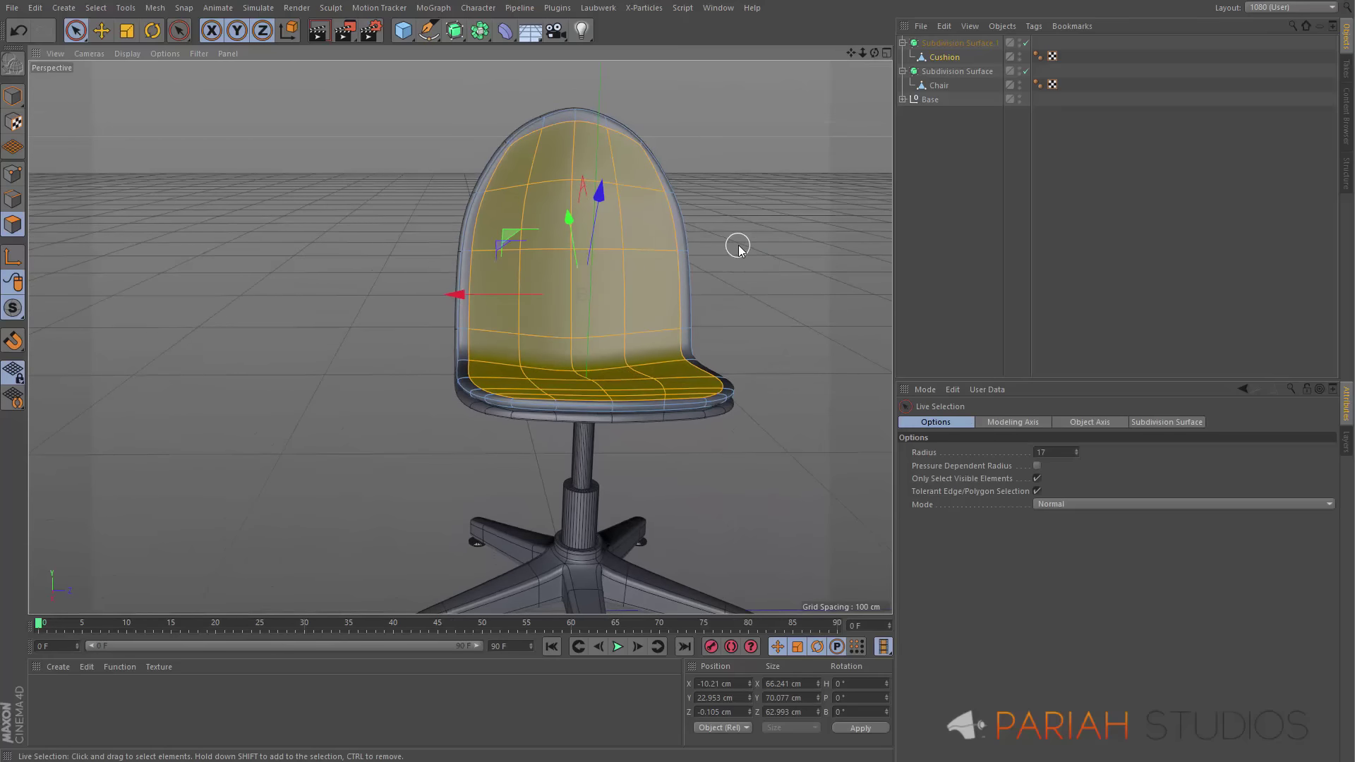
pyautogui.click(735, 243)
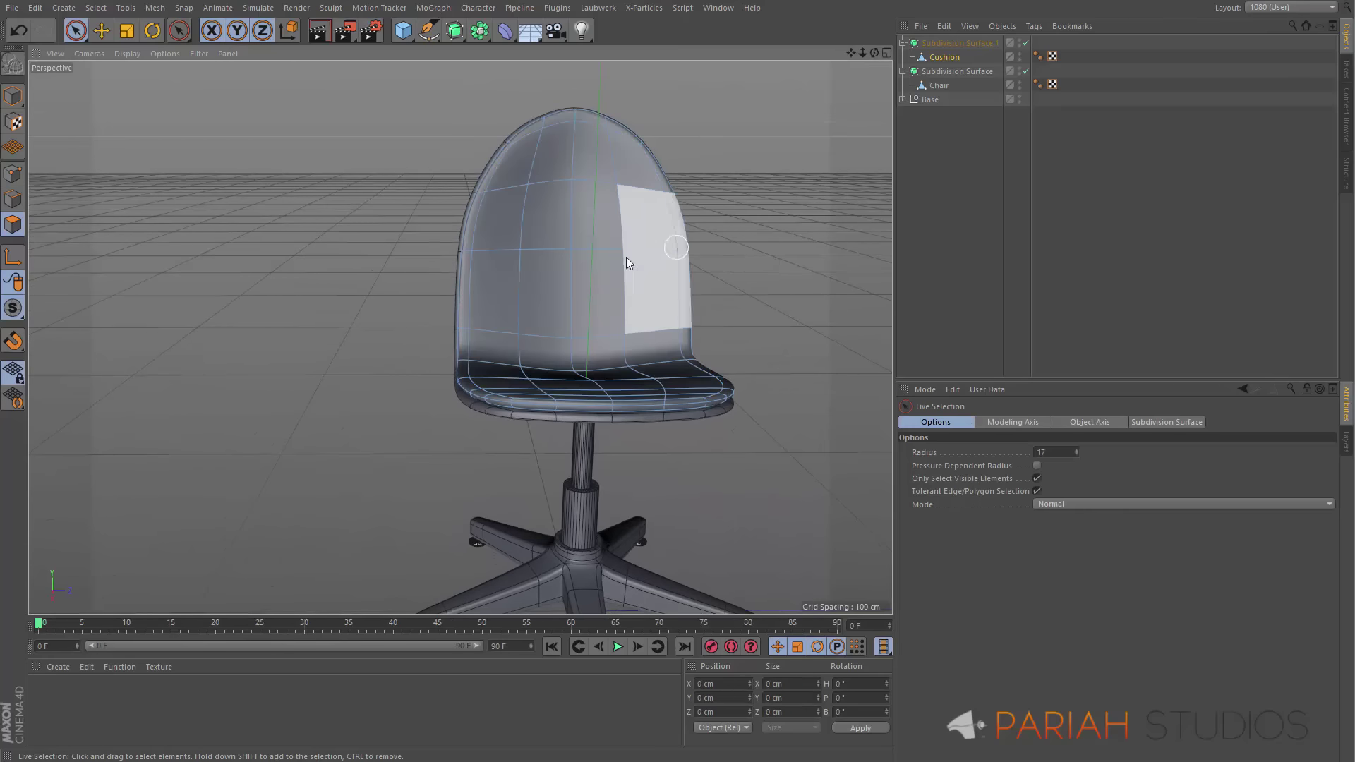
# In edge mode, loop-select the edge running around the Cushion's rim and scale it slightly inward
pyautogui.click(13, 199)
pyautogui.keyDown('alt'); pyautogui.moveTo(506, 365); pyautogui.dragTo(532, 317, button='right'); pyautogui.keyUp('alt')
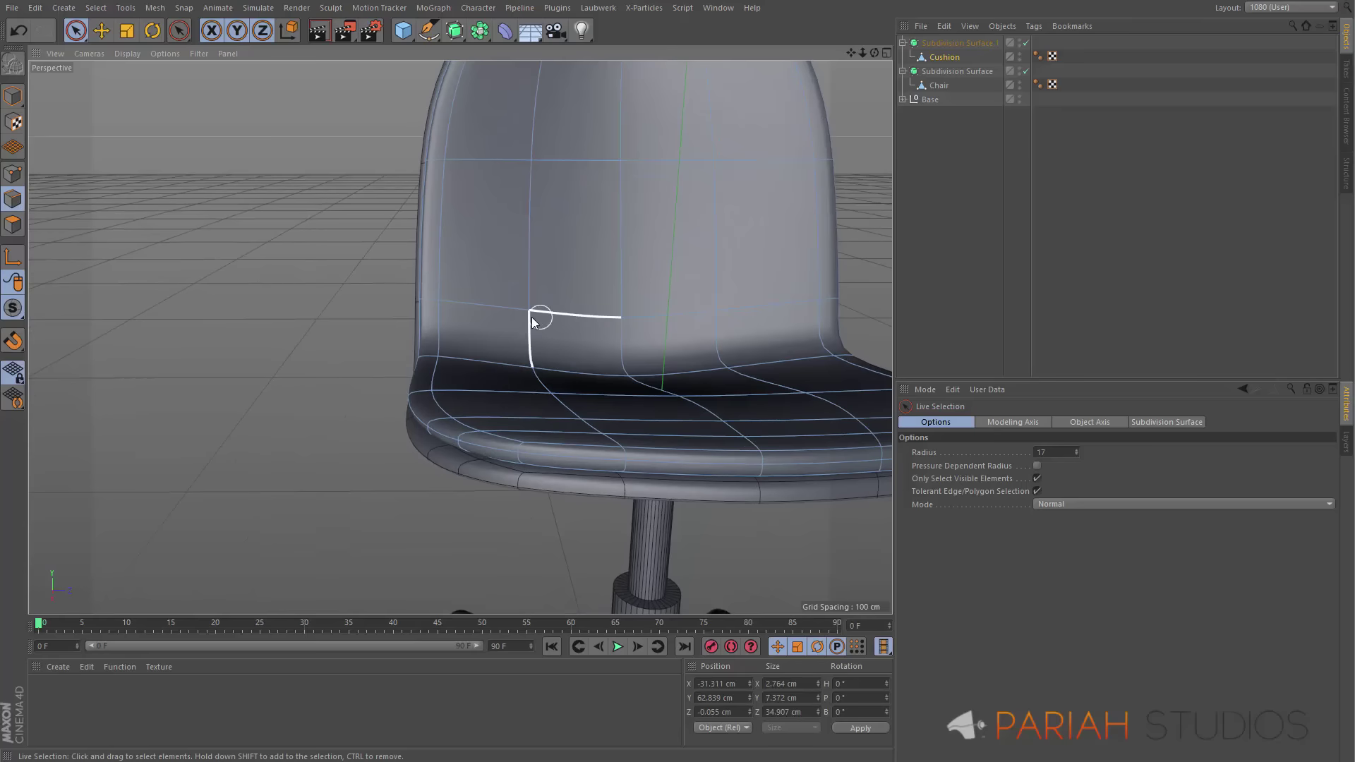
pyautogui.press('u')
pyautogui.press('l')
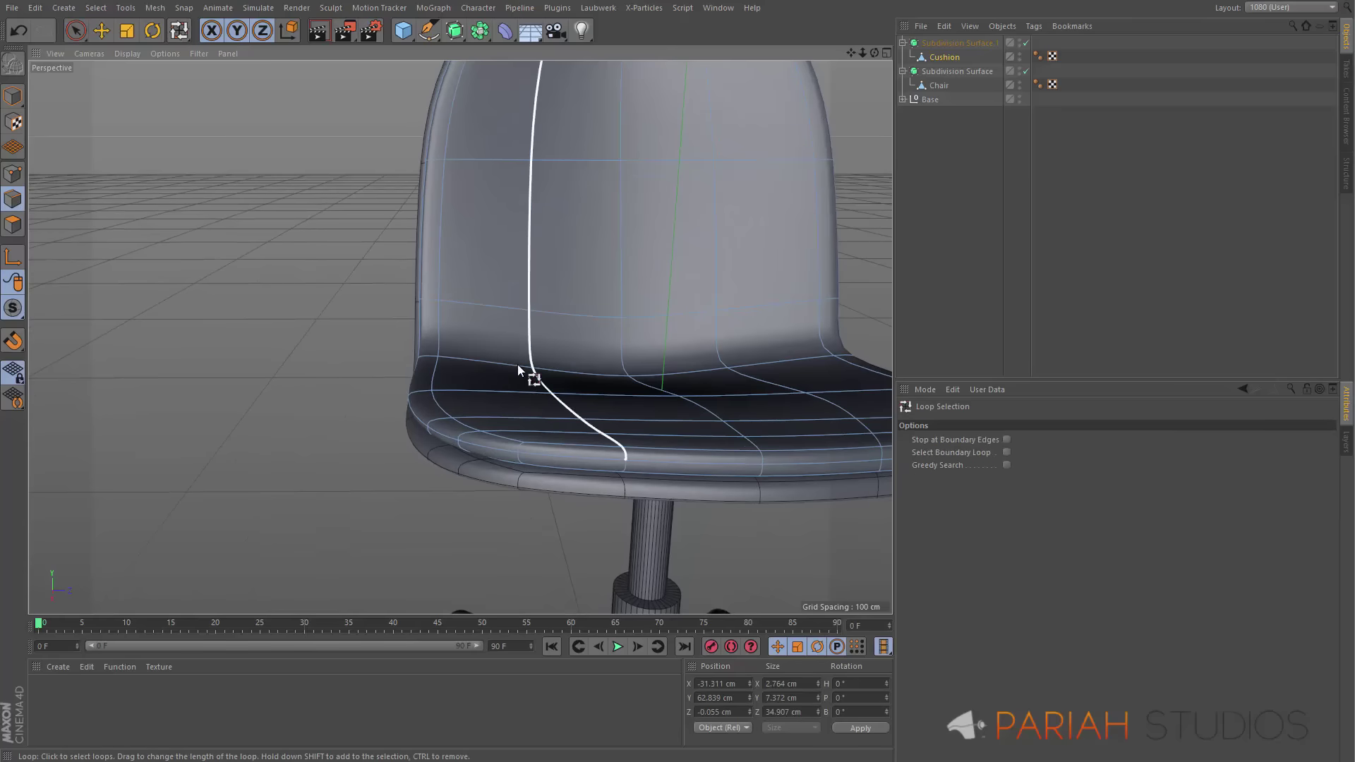
pyautogui.click(445, 434)
pyautogui.keyDown('alt'); pyautogui.moveTo(578, 321); pyautogui.dragTo(565, 330, button='right'); pyautogui.keyUp('alt')
pyautogui.keyDown('alt'); pyautogui.moveTo(506, 374); pyautogui.dragTo(557, 371); pyautogui.keyUp('alt')
pyautogui.press('t')
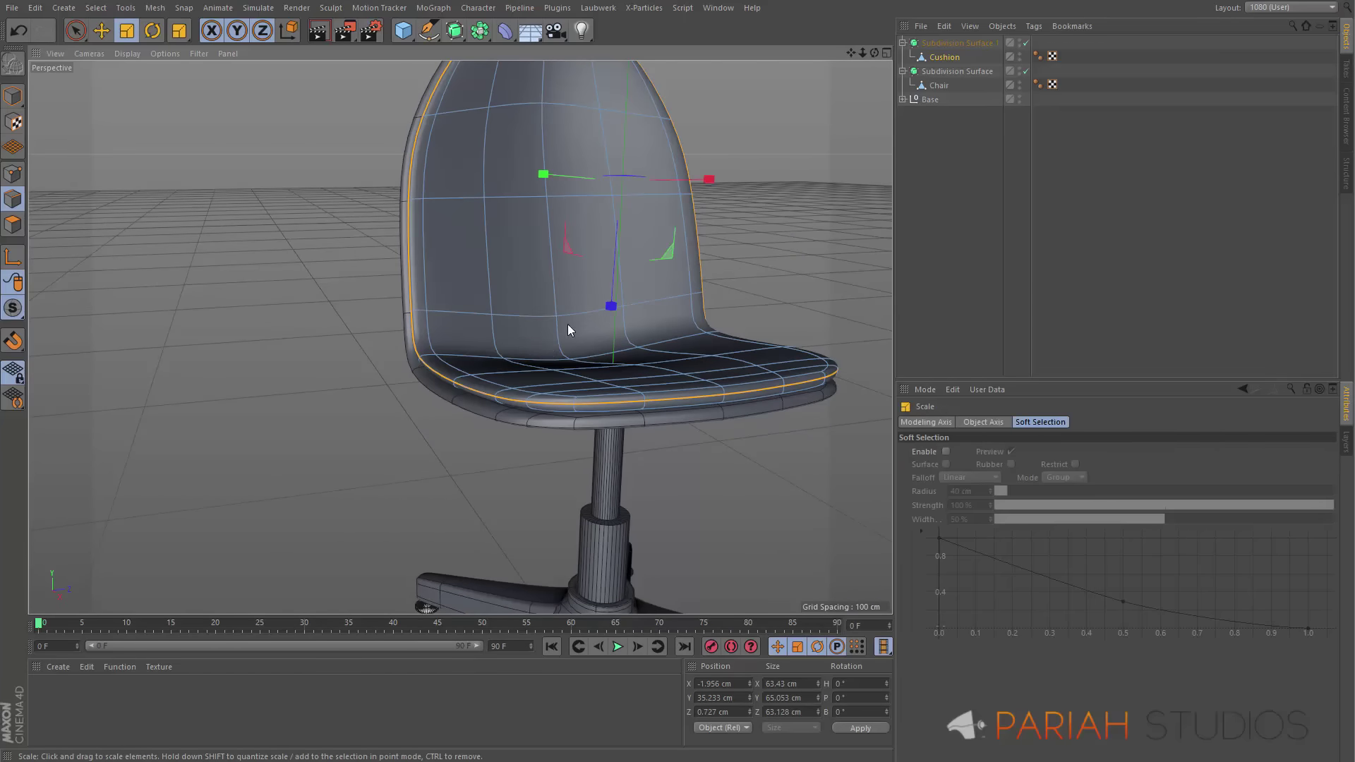
pyautogui.keyDown('alt'); pyautogui.moveTo(630, 278); pyautogui.dragTo(717, 196); pyautogui.keyUp('alt')
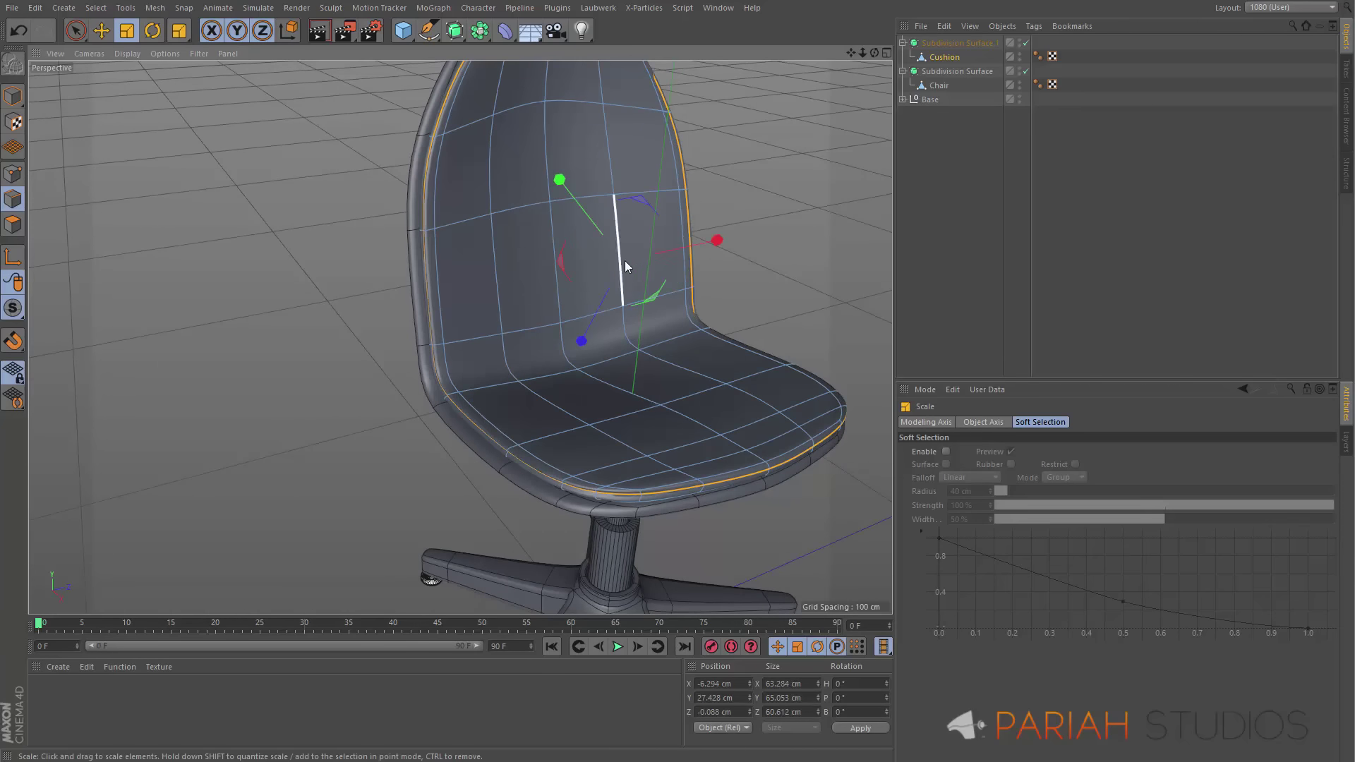
# In model mode, shift the Cushion back and down against the shell, to about X -1.06 cm and Y -1.16 cm
pyautogui.keyDown('alt'); pyautogui.moveTo(625, 261); pyautogui.dragTo(558, 311); pyautogui.keyUp('alt')
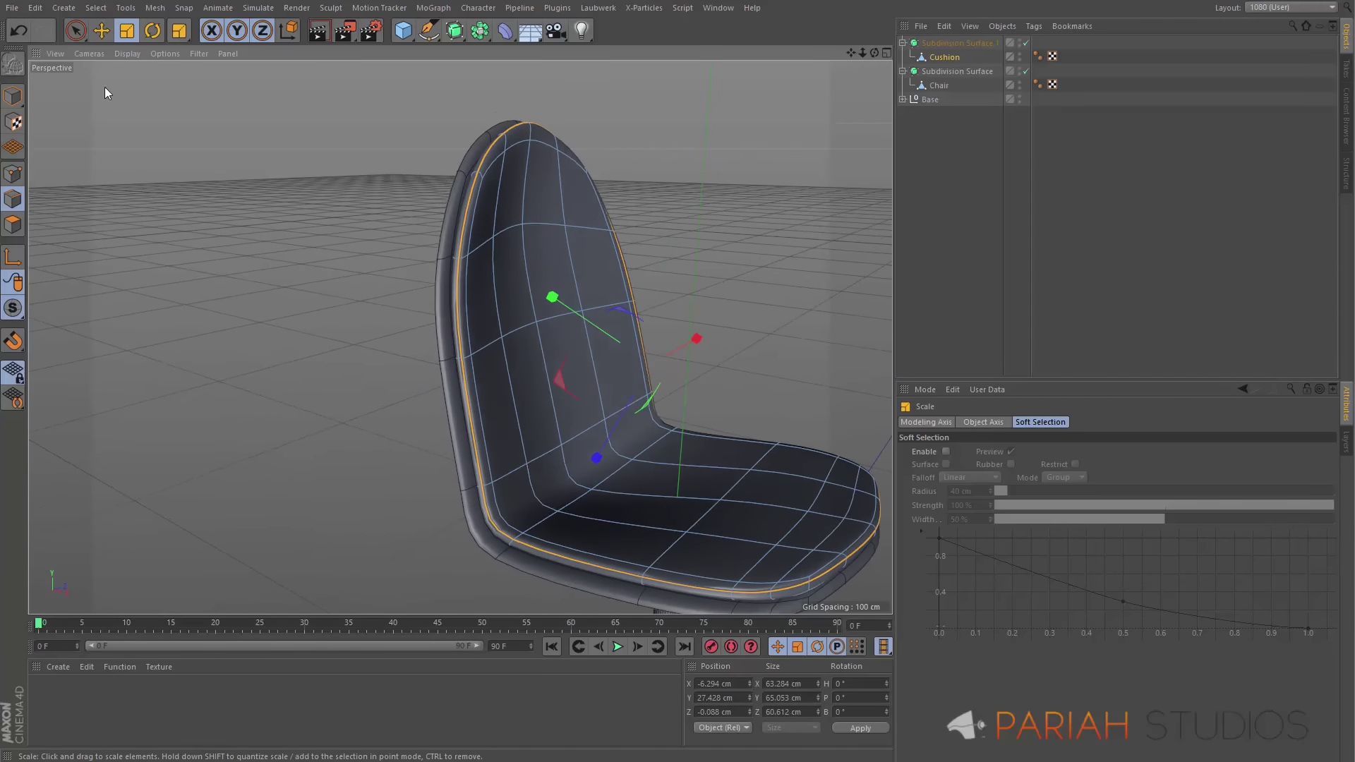
pyautogui.click(13, 96)
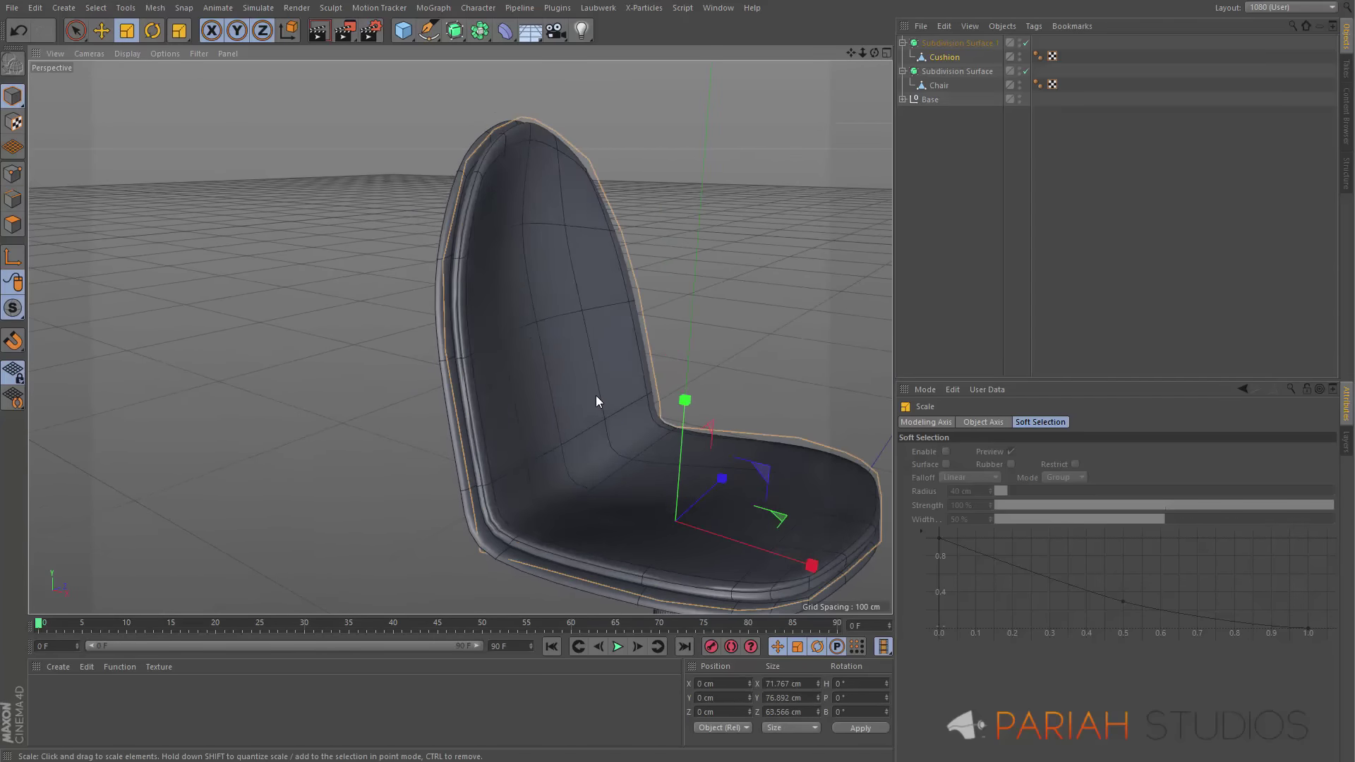
pyautogui.press('e')
pyautogui.keyDown('alt'); pyautogui.moveTo(535, 361); pyautogui.dragTo(548, 389); pyautogui.keyUp('alt')
pyautogui.keyDown('alt'); pyautogui.moveTo(581, 383); pyautogui.dragTo(587, 383); pyautogui.keyUp('alt')
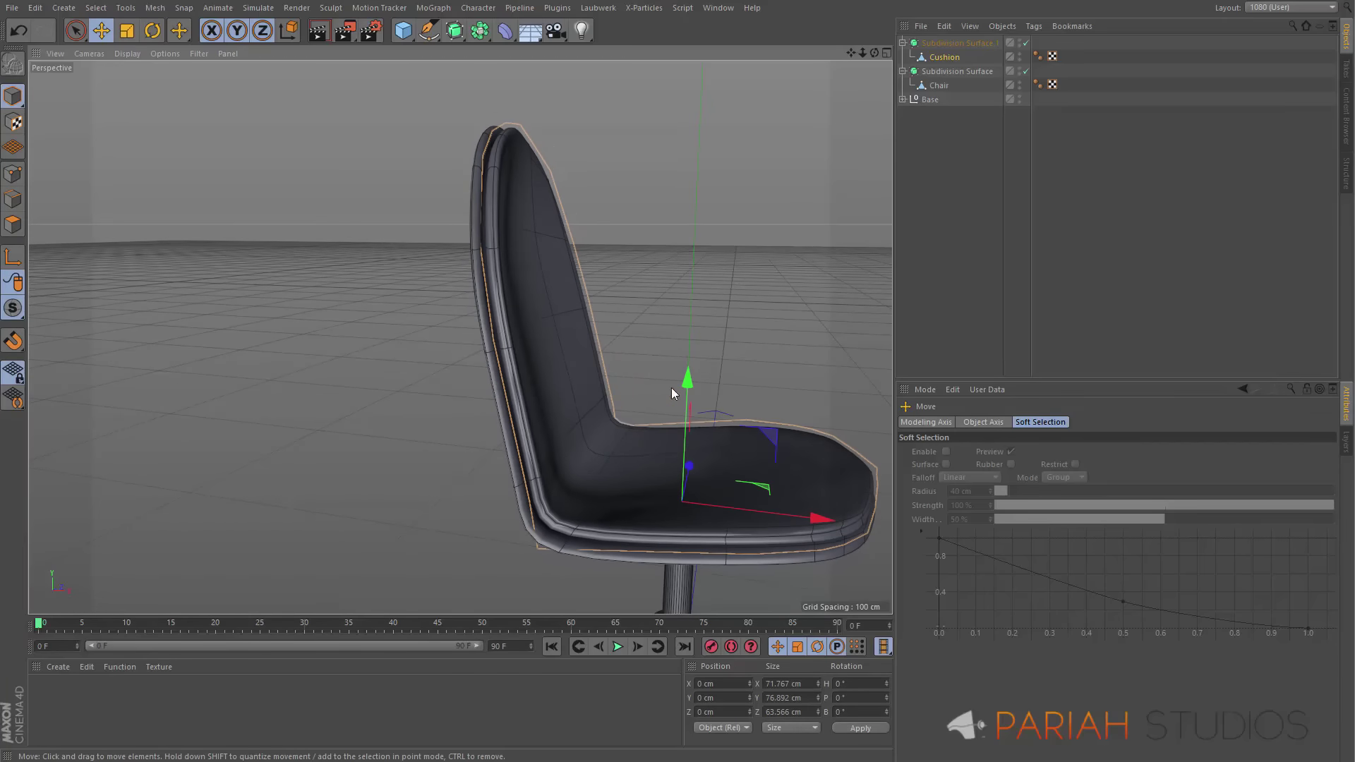
pyautogui.moveTo(815, 519); pyautogui.dragTo(813, 519)
pyautogui.moveTo(680, 383); pyautogui.dragTo(684, 388)
# Inspect the Cushion's fit against the shell's rim up close and the whole chair from a distance
pyautogui.keyDown('alt'); pyautogui.moveTo(734, 511); pyautogui.dragTo(633, 498); pyautogui.keyUp('alt')
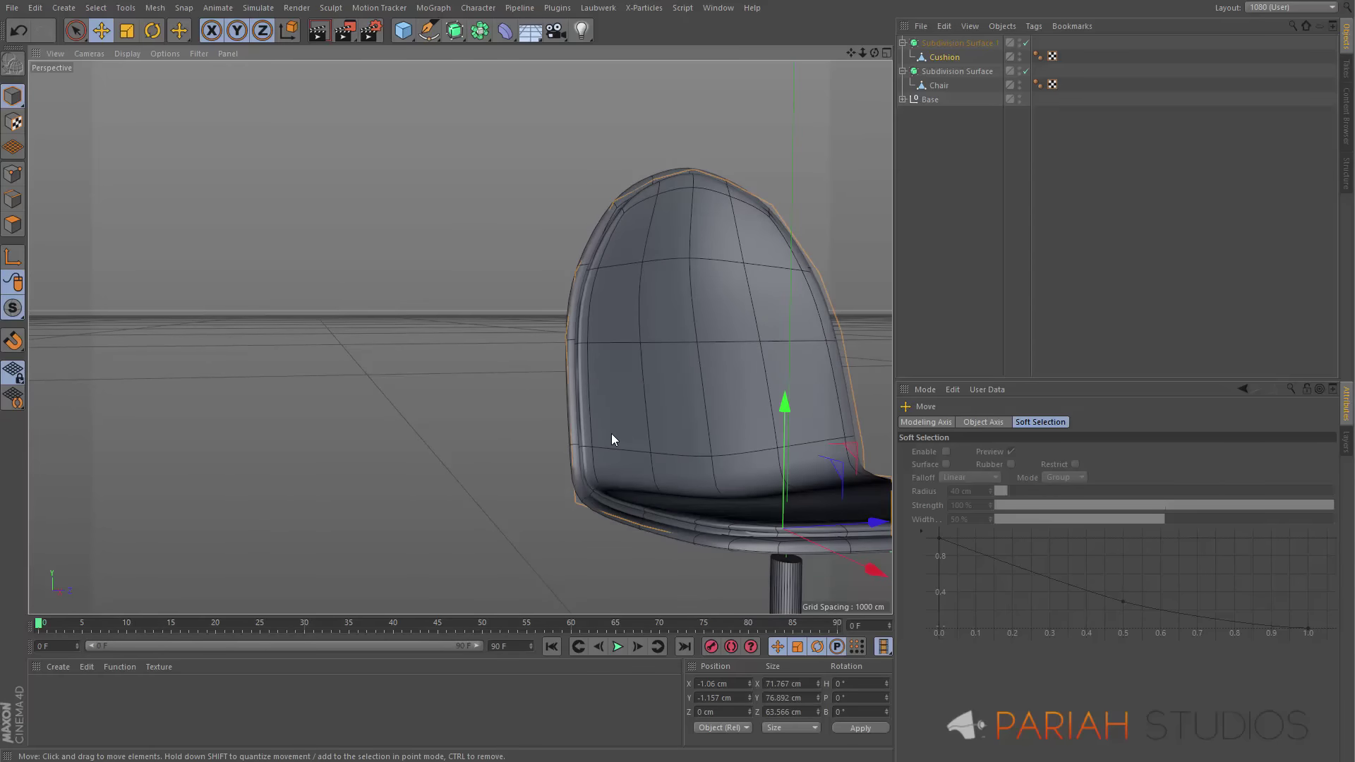
pyautogui.keyDown('alt'); pyautogui.moveTo(610, 437); pyautogui.dragTo(688, 376, button='right'); pyautogui.keyUp('alt')
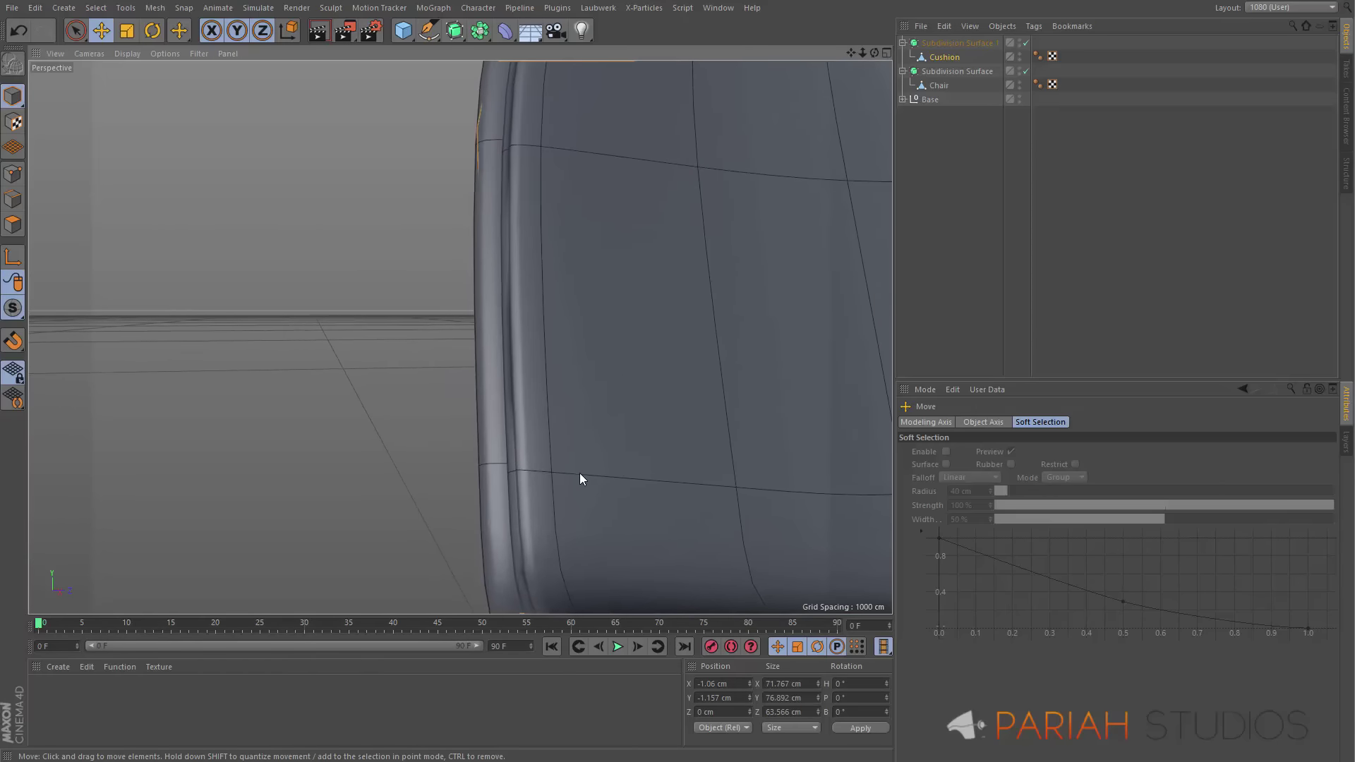
pyautogui.keyDown('alt'); pyautogui.moveTo(585, 480); pyautogui.dragTo(712, 368); pyautogui.keyUp('alt')
pyautogui.keyDown('alt'); pyautogui.moveTo(712, 368); pyautogui.dragTo(616, 417, button='right'); pyautogui.keyUp('alt')
pyautogui.keyDown('alt'); pyautogui.moveTo(757, 374); pyautogui.dragTo(547, 259, button='middle'); pyautogui.keyUp('alt')
pyautogui.keyDown('alt'); pyautogui.moveTo(558, 282); pyautogui.dragTo(565, 325); pyautogui.keyUp('alt')
pyautogui.keyDown('alt'); pyautogui.moveTo(523, 283); pyautogui.dragTo(609, 222); pyautogui.keyUp('alt')
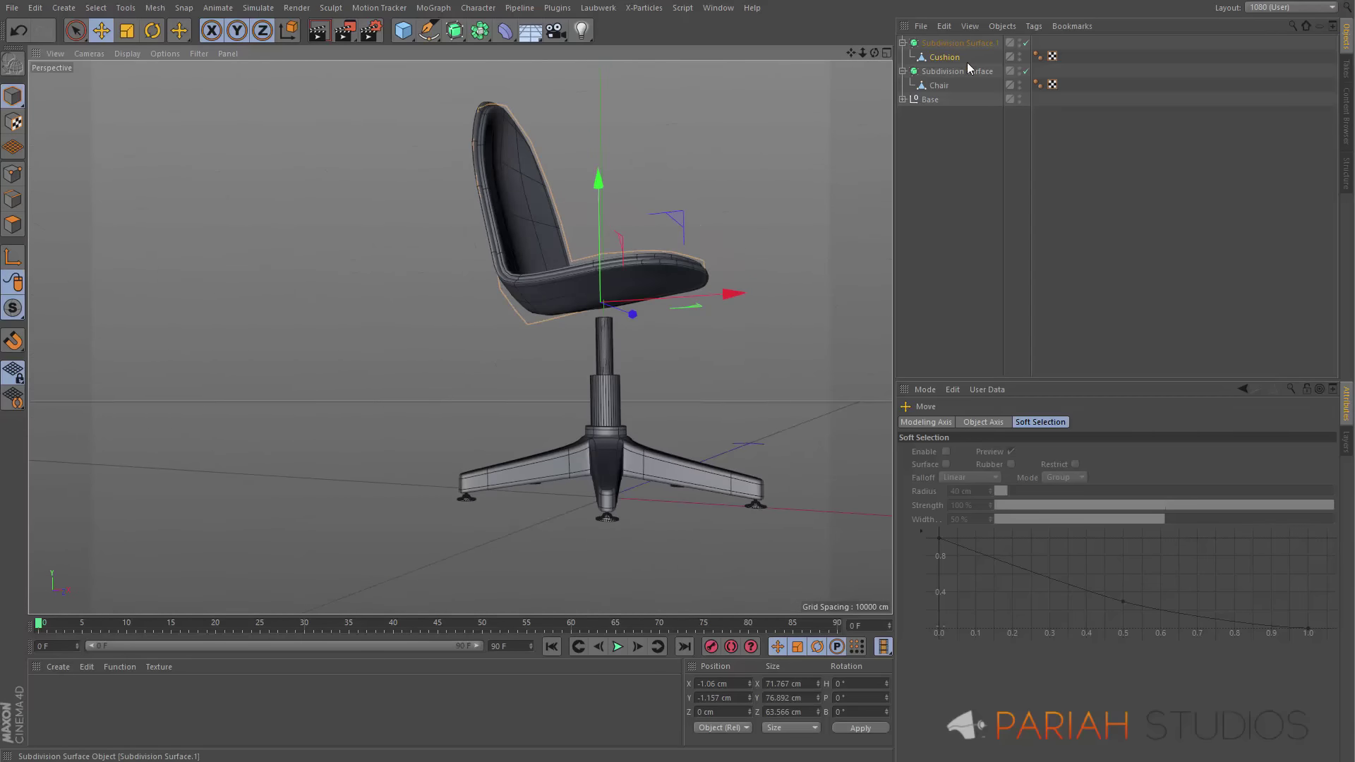
# In polygon mode, select the two adjacent polygons on the Chair's underside above the column with Live Selection, undoing any accidental shift
pyautogui.click(939, 84)
pyautogui.keyDown('alt'); pyautogui.moveTo(602, 287); pyautogui.dragTo(610, 257); pyautogui.keyUp('alt')
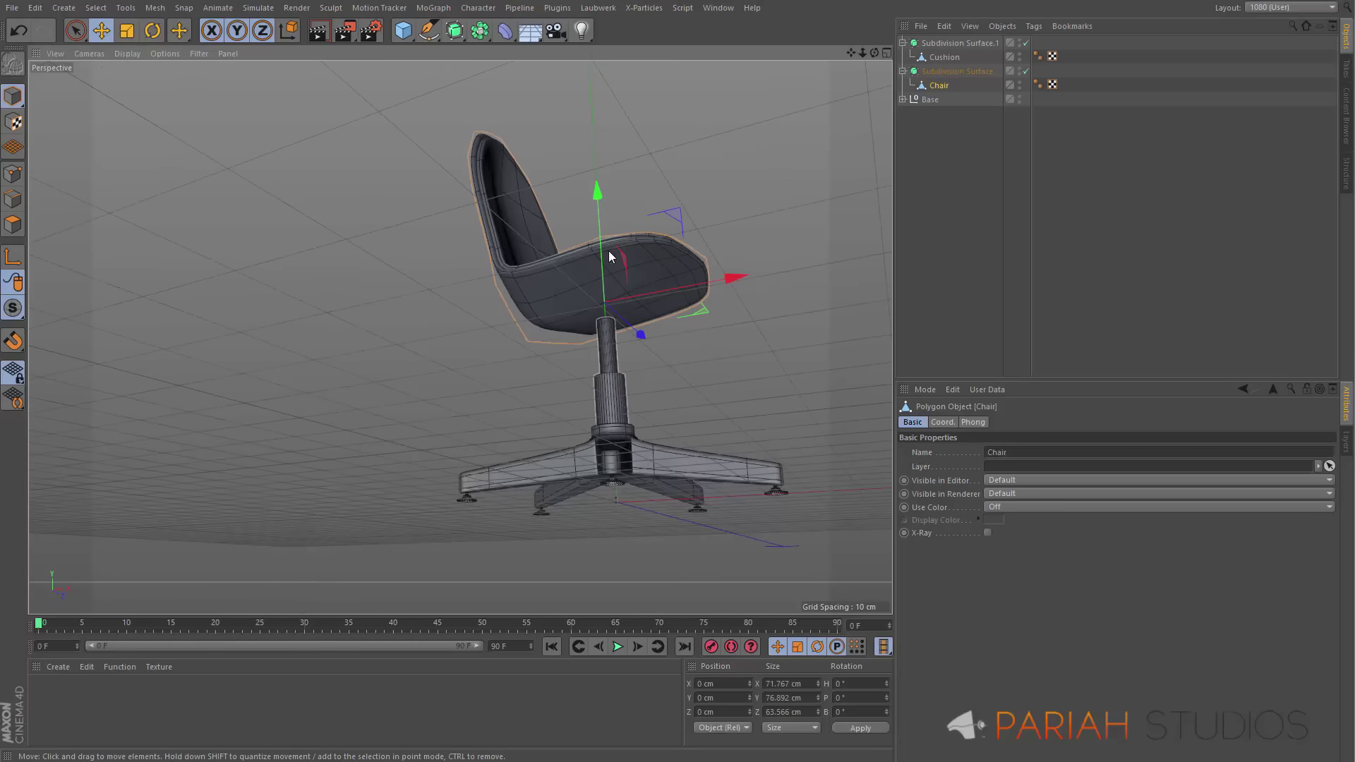
pyautogui.keyDown('alt'); pyautogui.moveTo(587, 295); pyautogui.dragTo(638, 240, button='right'); pyautogui.keyUp('alt')
pyautogui.keyDown('alt'); pyautogui.moveTo(570, 298); pyautogui.dragTo(551, 296, button='middle'); pyautogui.keyUp('alt')
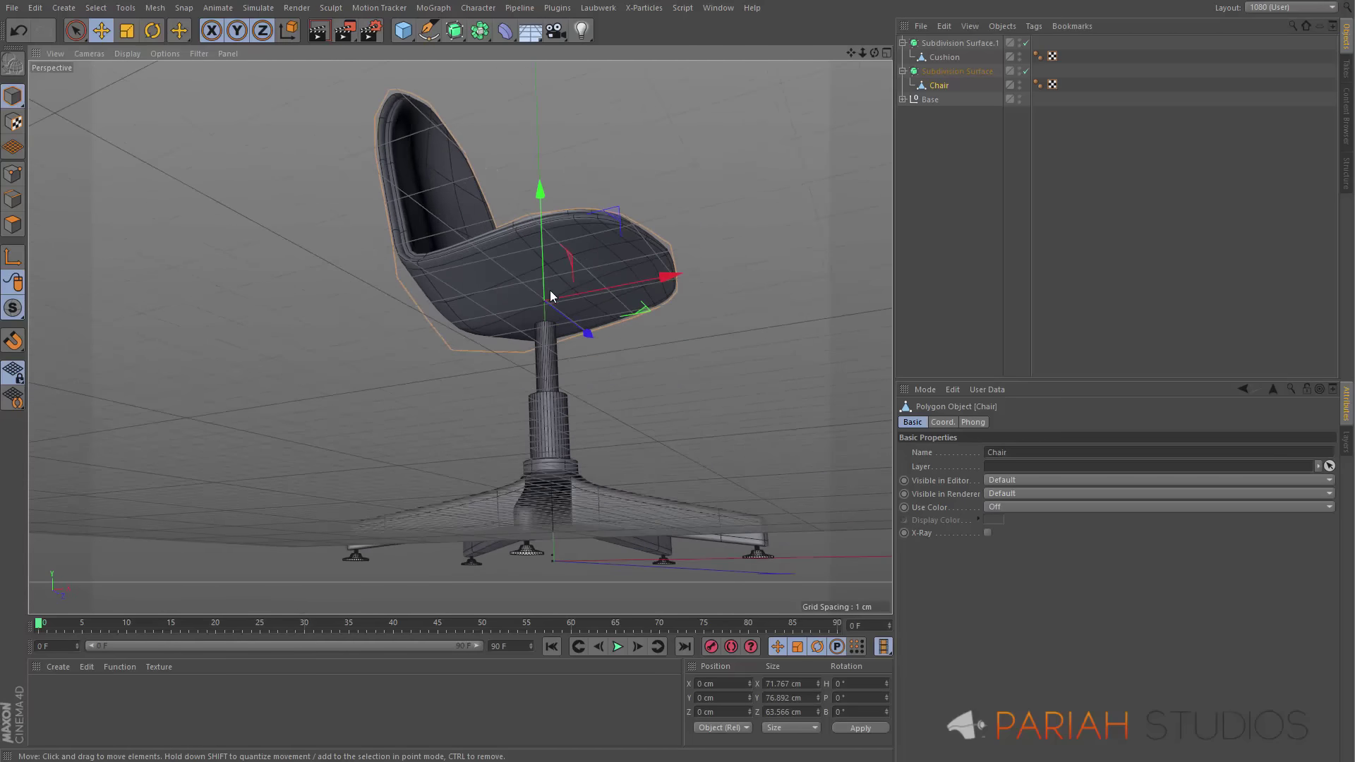
pyautogui.keyDown('alt'); pyautogui.moveTo(551, 297); pyautogui.dragTo(563, 281); pyautogui.keyUp('alt')
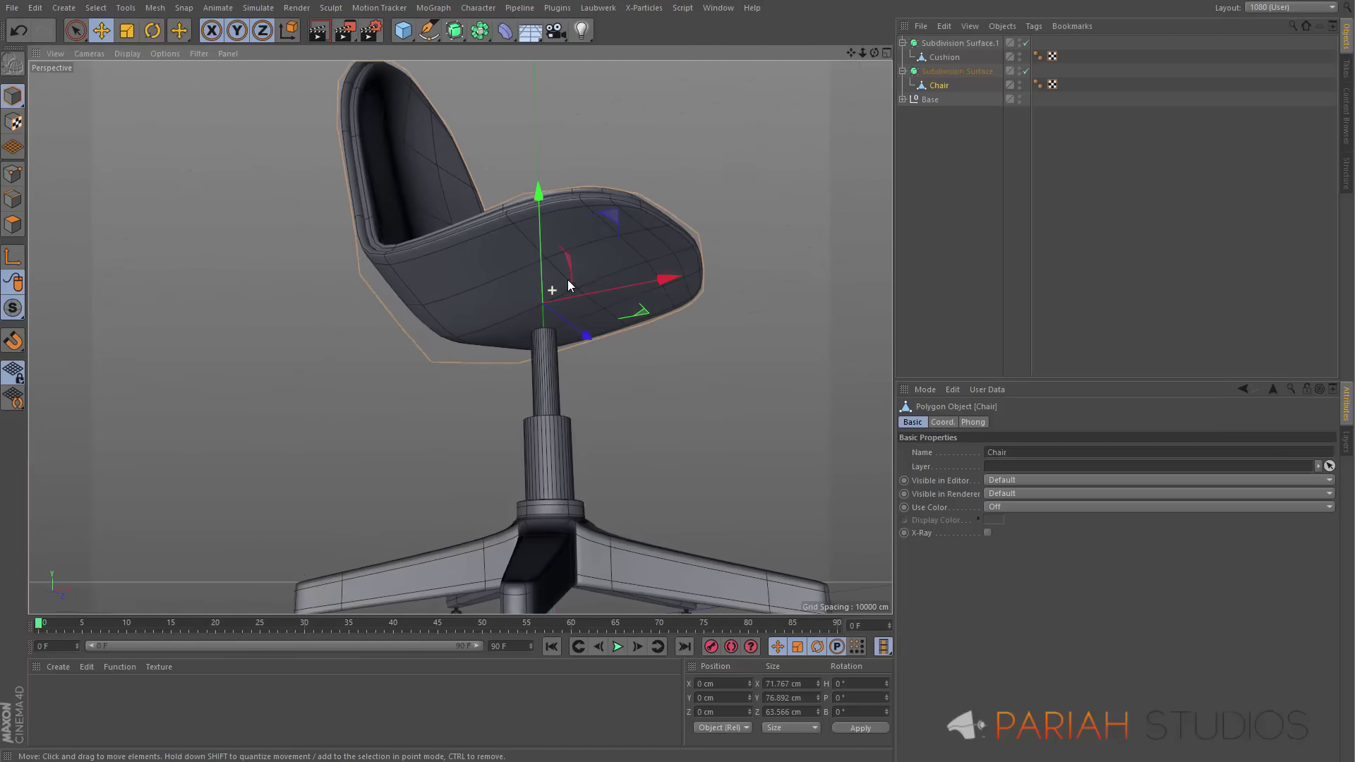
pyautogui.click(14, 225)
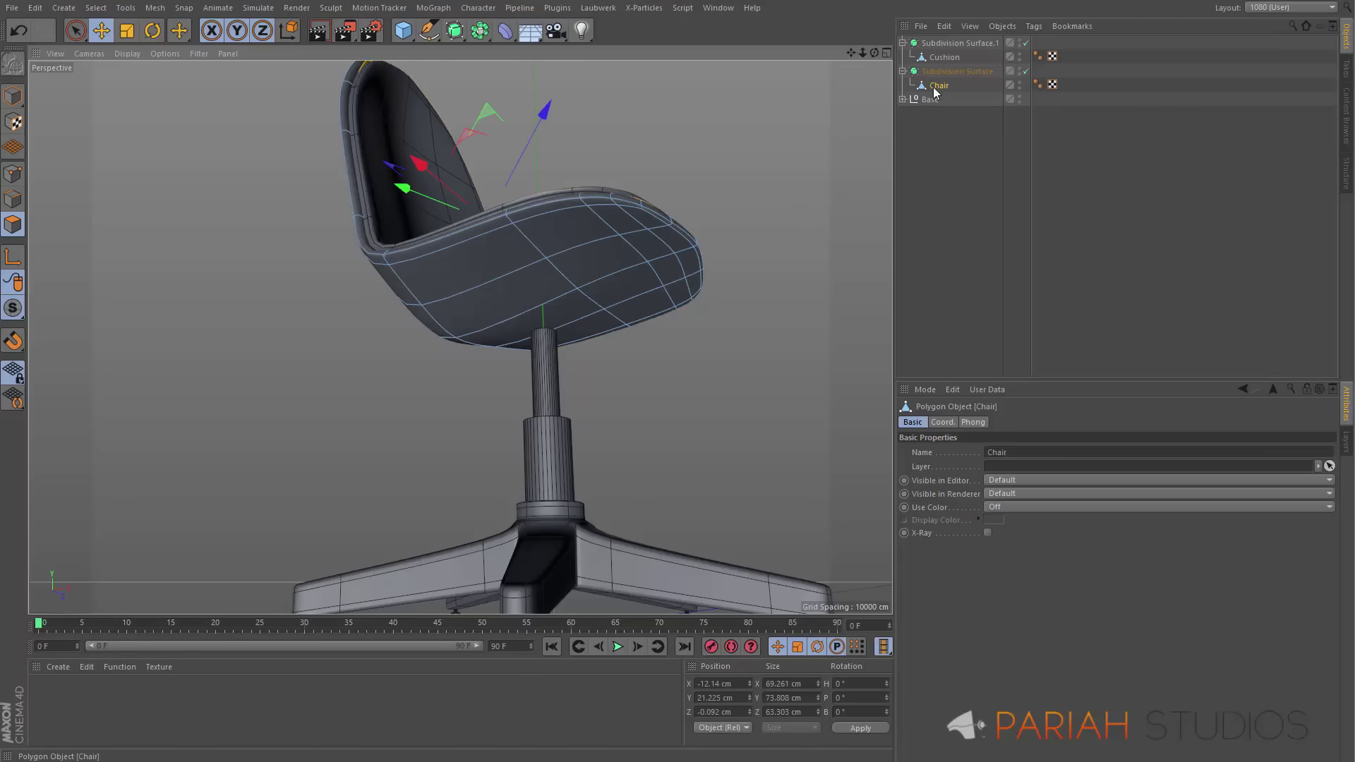
pyautogui.keyDown('alt'); pyautogui.moveTo(539, 318); pyautogui.dragTo(586, 251); pyautogui.keyUp('alt')
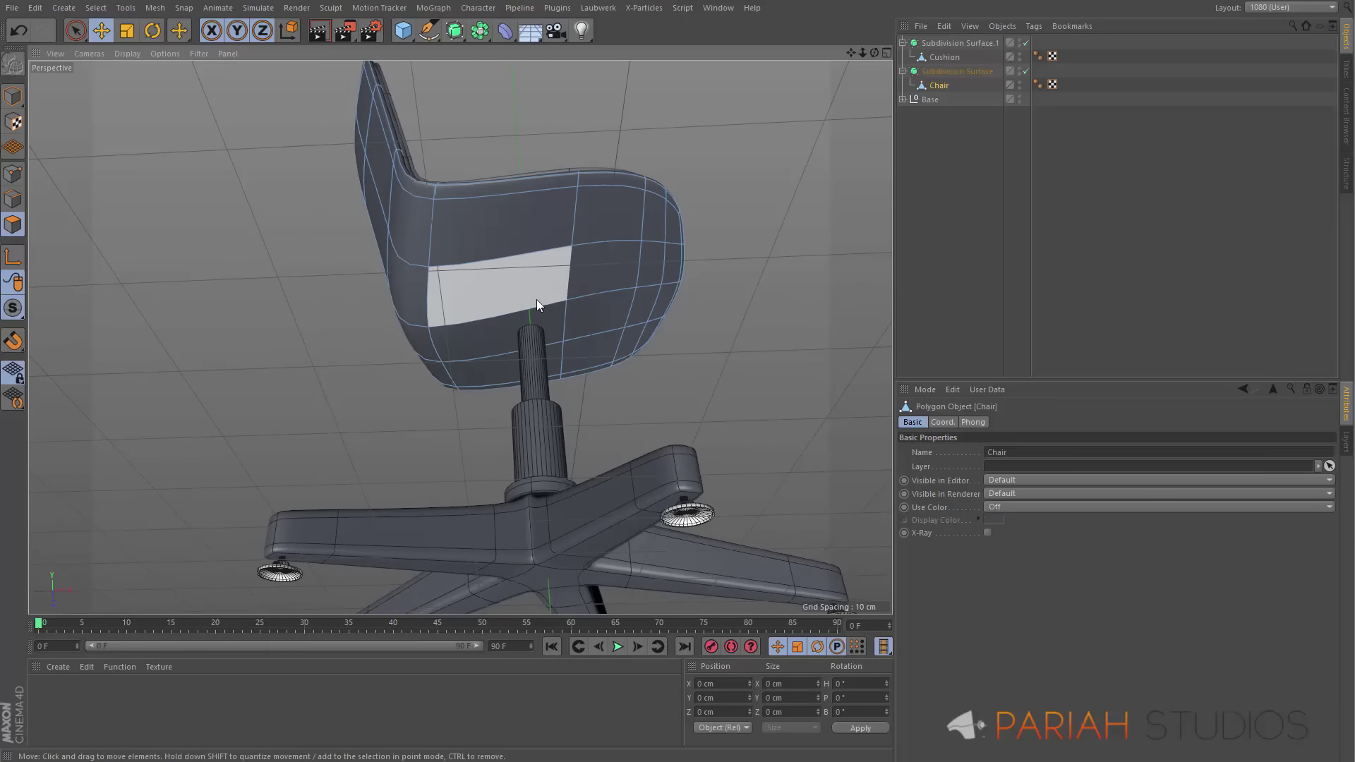
pyautogui.moveTo(540, 296); pyautogui.dragTo(542, 307)
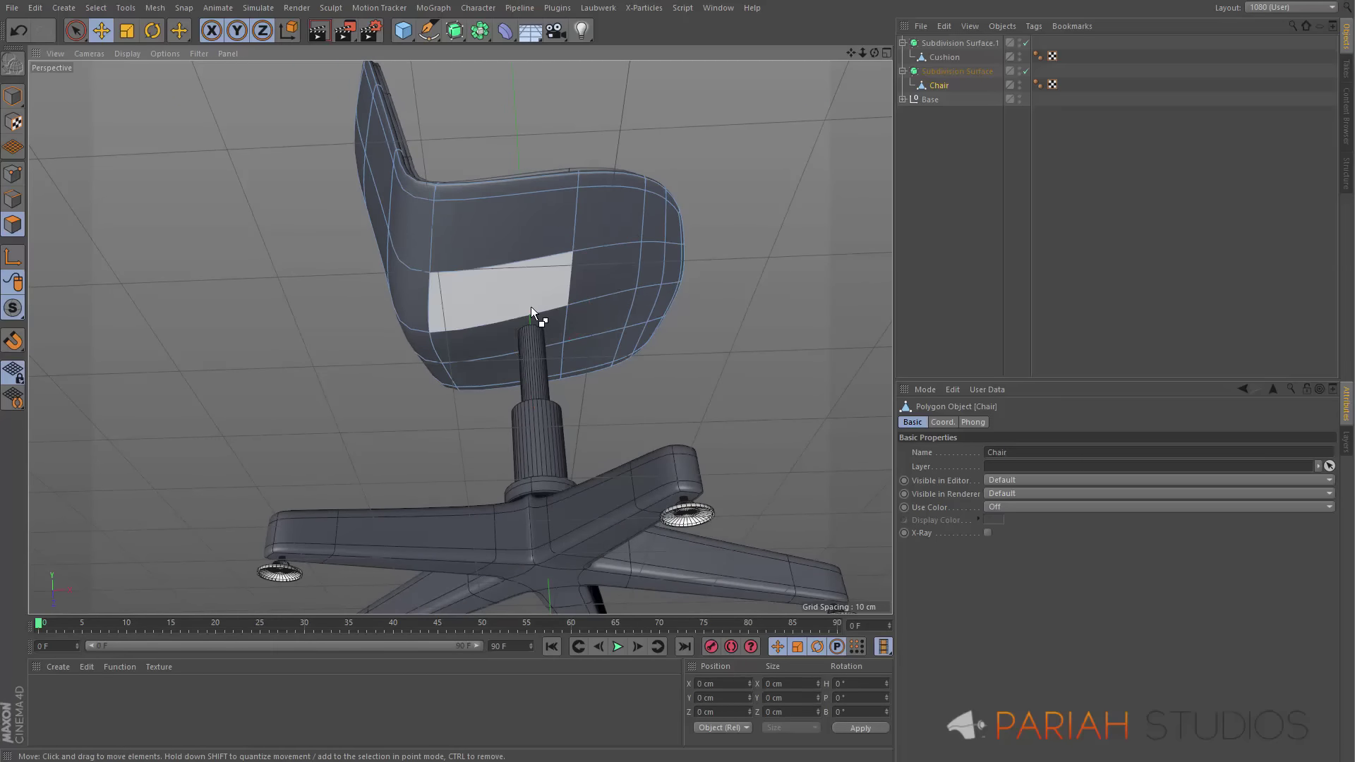
pyautogui.hotkey('ctrl', 'z')
pyautogui.press('space')
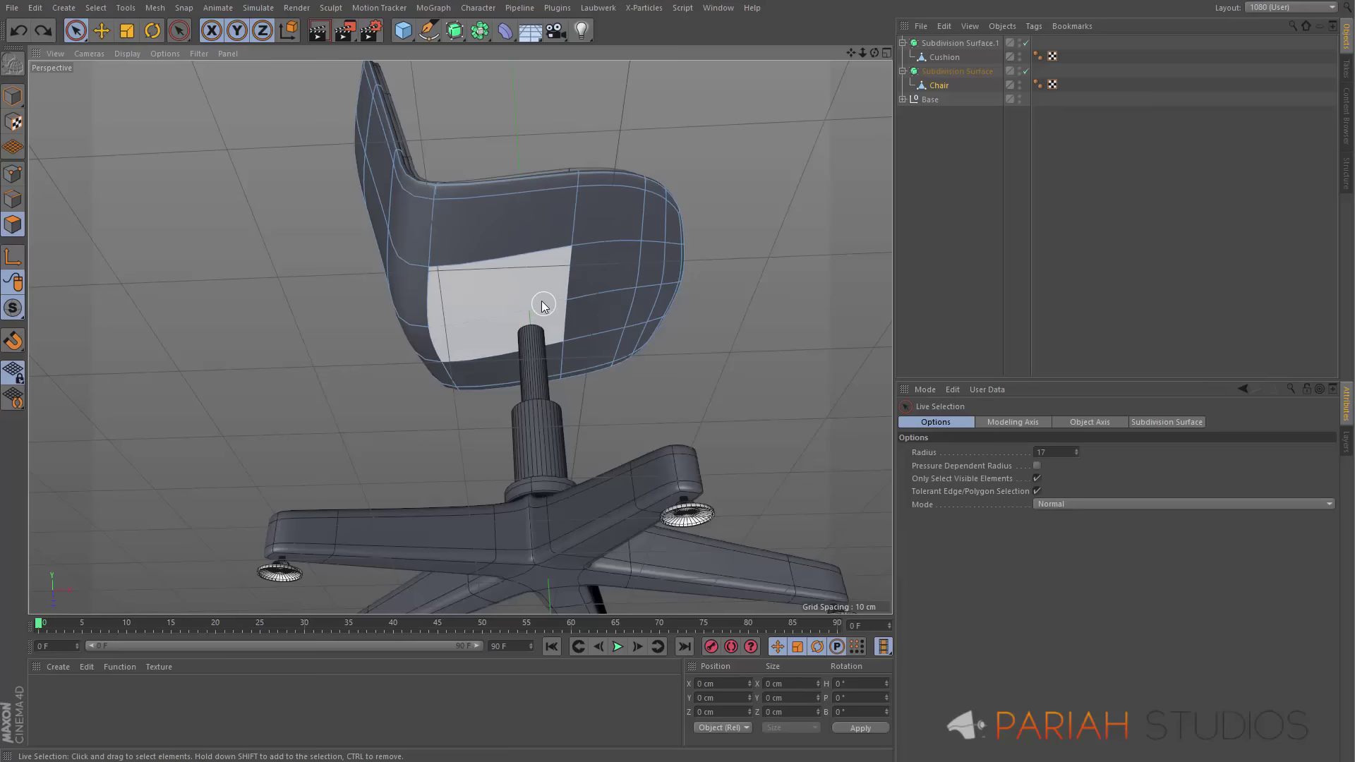
pyautogui.click(541, 305)
# Inset the two underside polygons with Extrude Inner by about 6.475 cm and inset them again by about 1.85 cm
pyautogui.press('i')
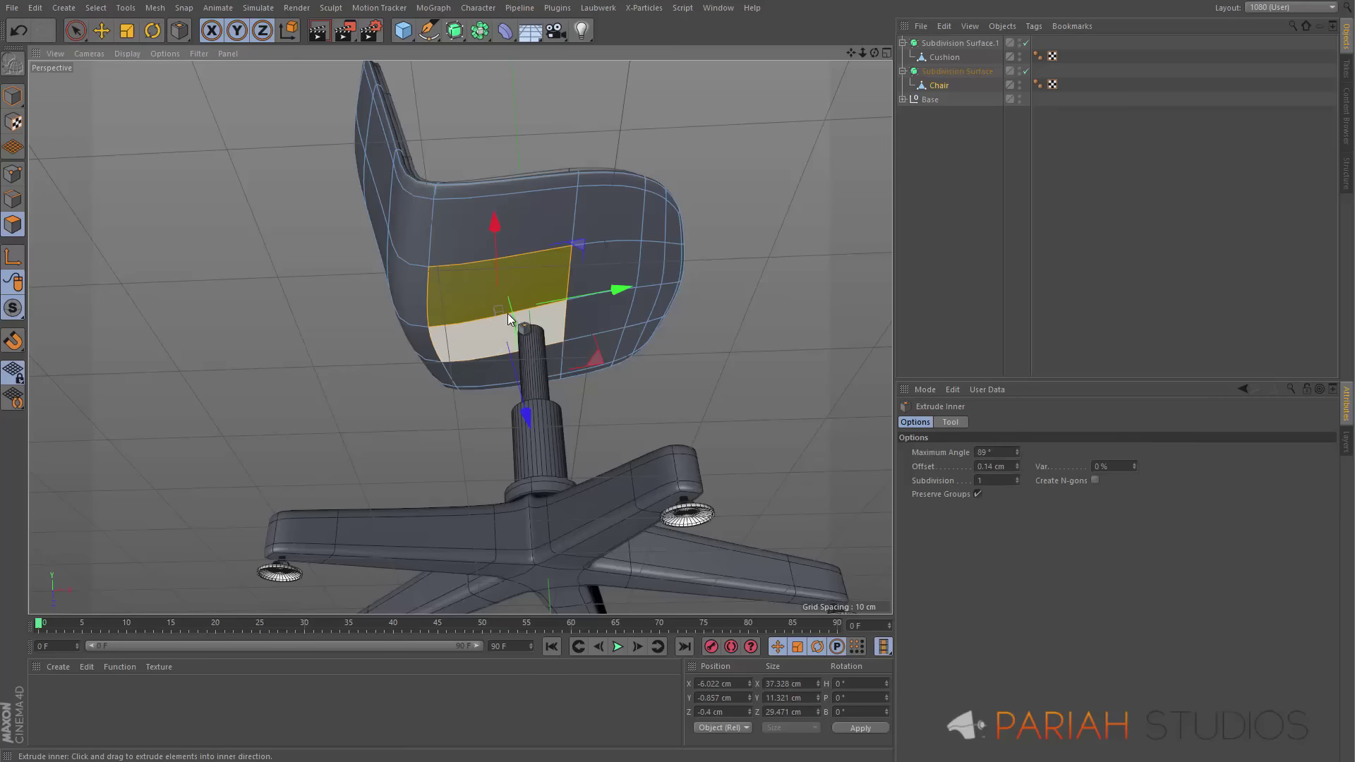
pyautogui.moveTo(765, 299); pyautogui.dragTo(621, 288)
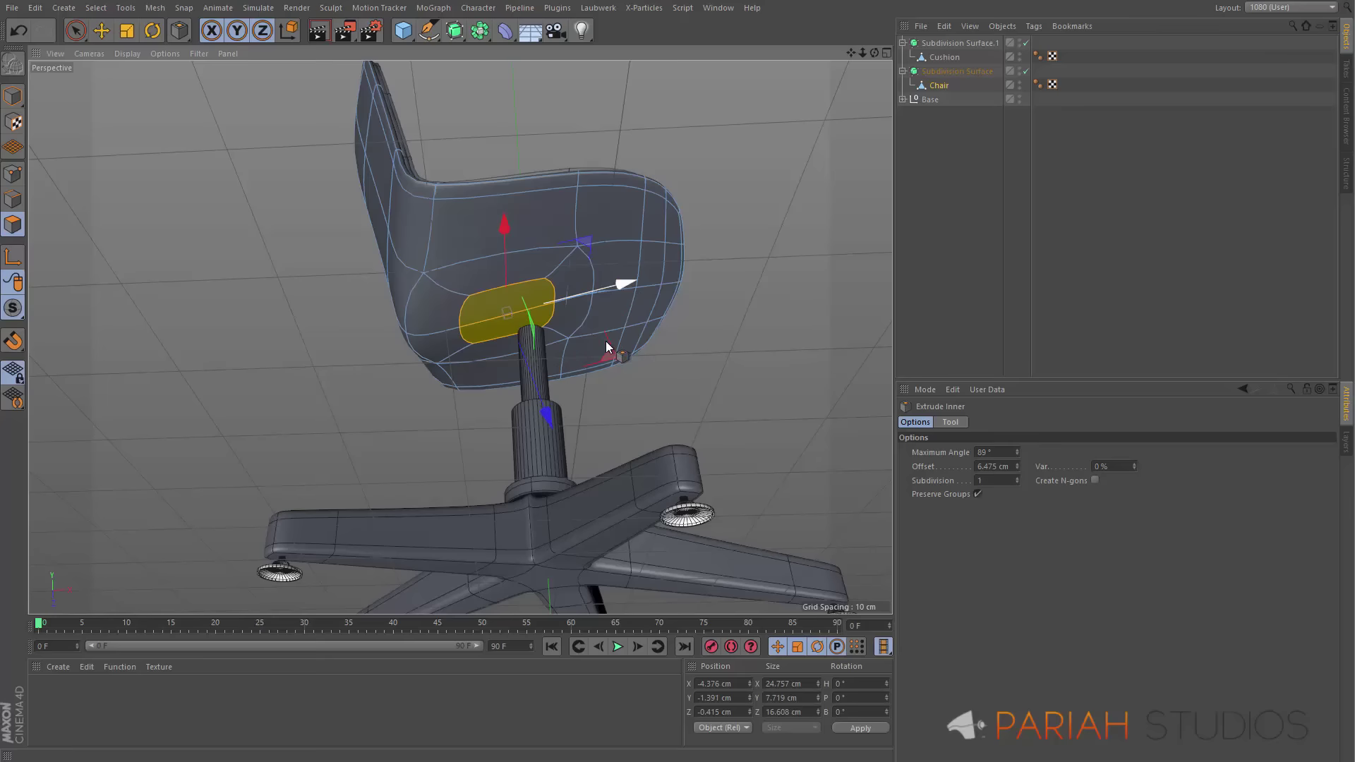
pyautogui.keyDown('alt'); pyautogui.moveTo(606, 341); pyautogui.dragTo(550, 421); pyautogui.keyUp('alt')
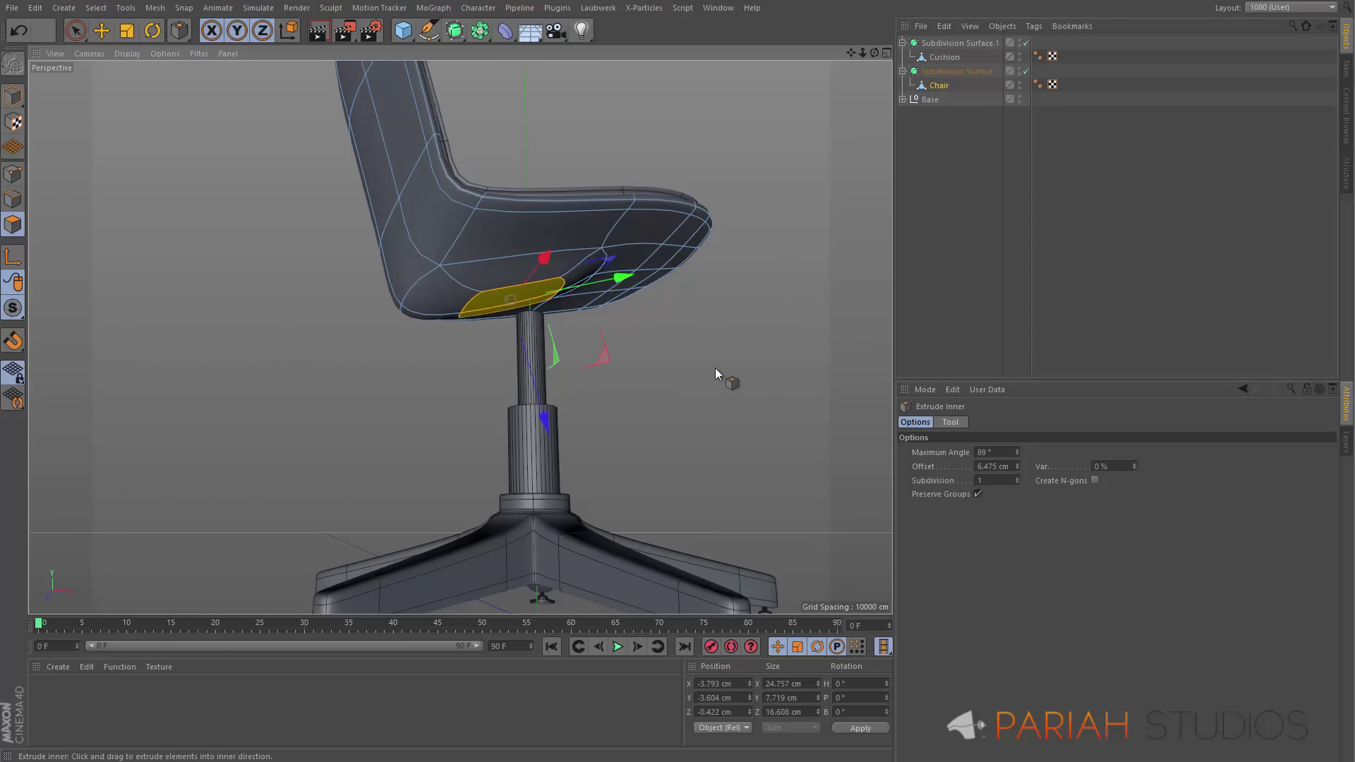
pyautogui.moveTo(714, 367); pyautogui.dragTo(730, 386)
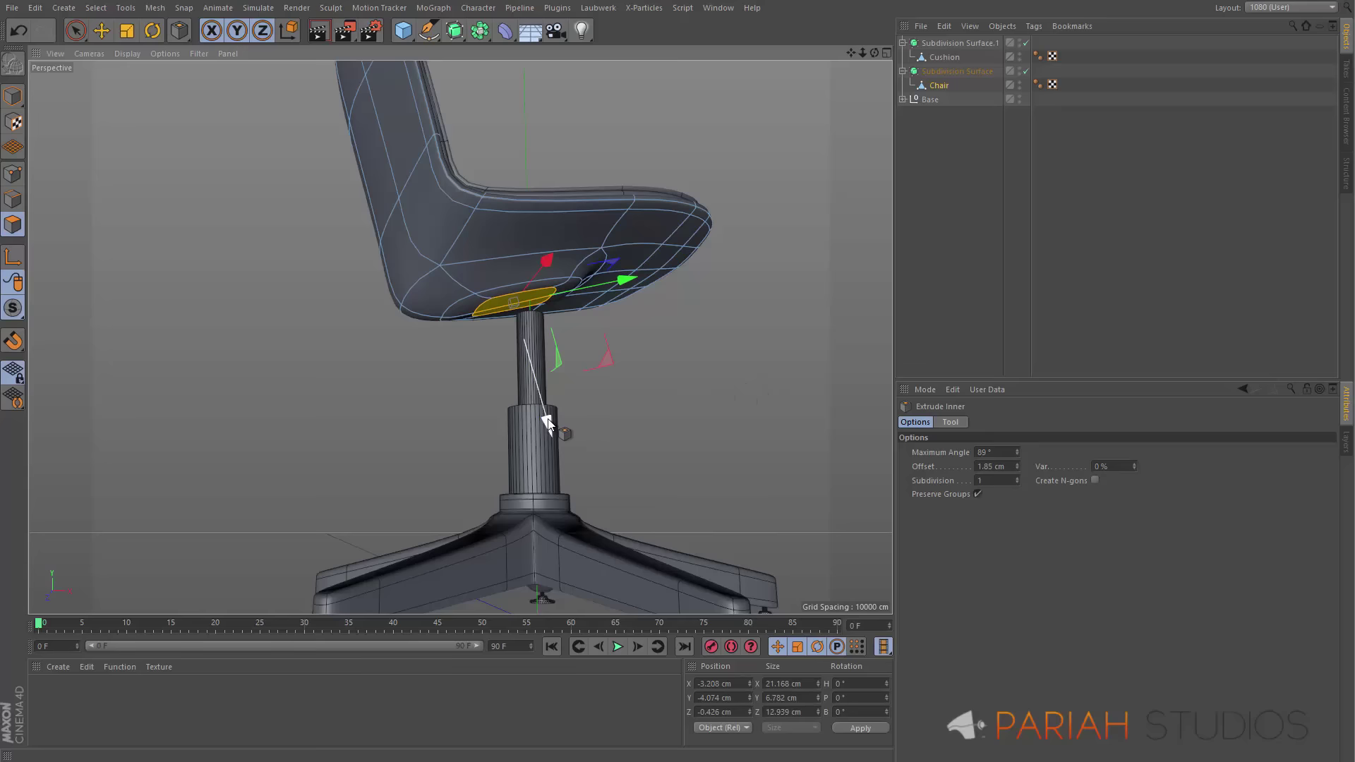
# Pull the inset polygons down toward the column to about Y -8.3 cm and rotate them closer to horizontal
pyautogui.moveTo(547, 424); pyautogui.dragTo(536, 460)
pyautogui.press('r')
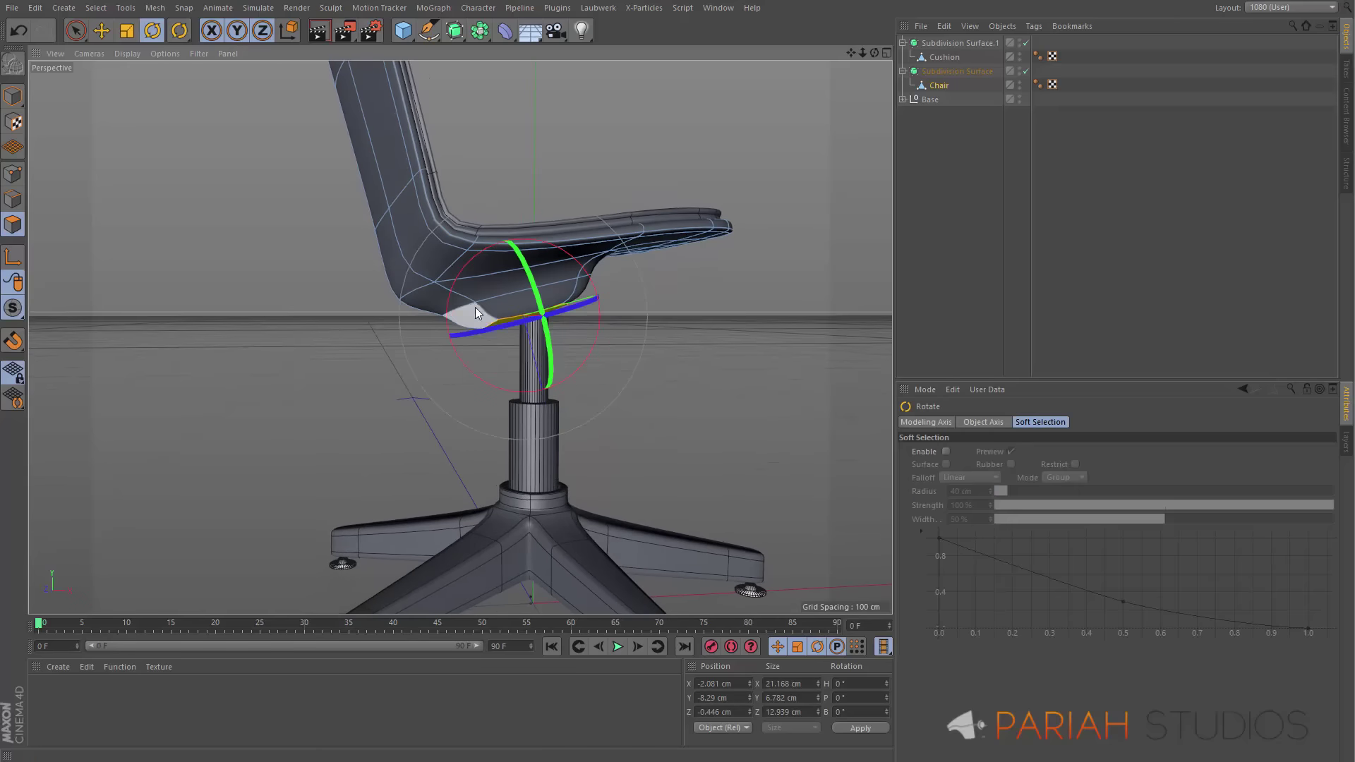
pyautogui.keyDown('alt'); pyautogui.moveTo(514, 354); pyautogui.dragTo(461, 281); pyautogui.keyUp('alt')
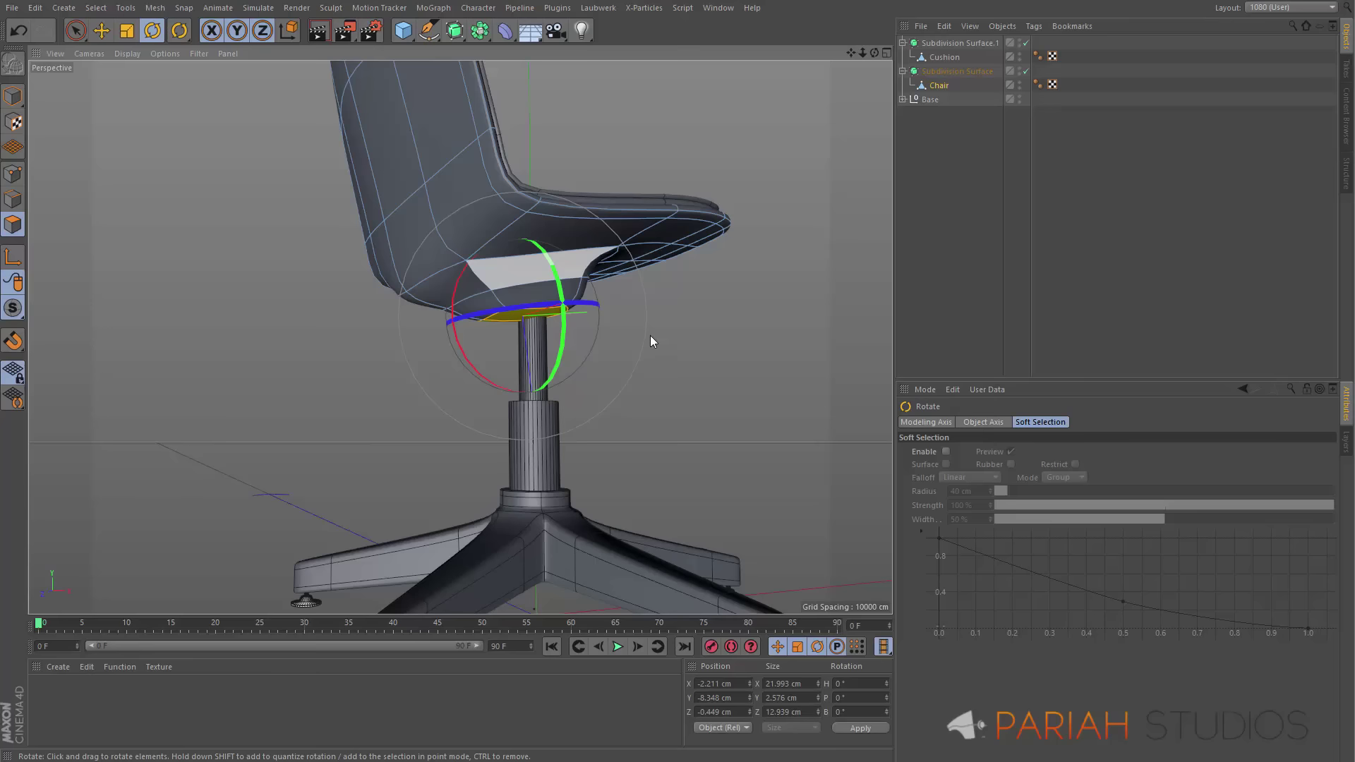
# Extrude the mount's bottom polygons a short distance downward and flatten them by setting their Y size to 0
pyautogui.press('d')
pyautogui.moveTo(659, 366); pyautogui.dragTo(617, 377)
pyautogui.press('t')
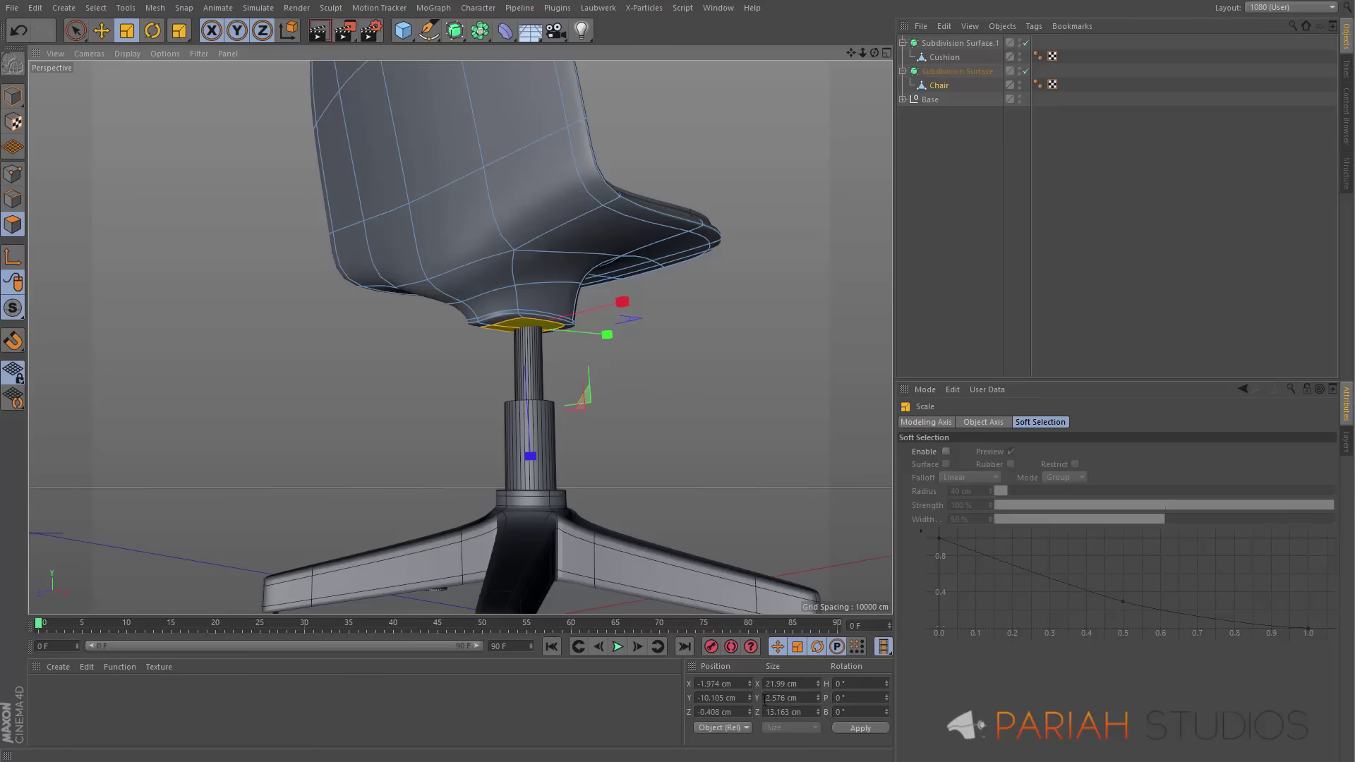
pyautogui.click(807, 699)
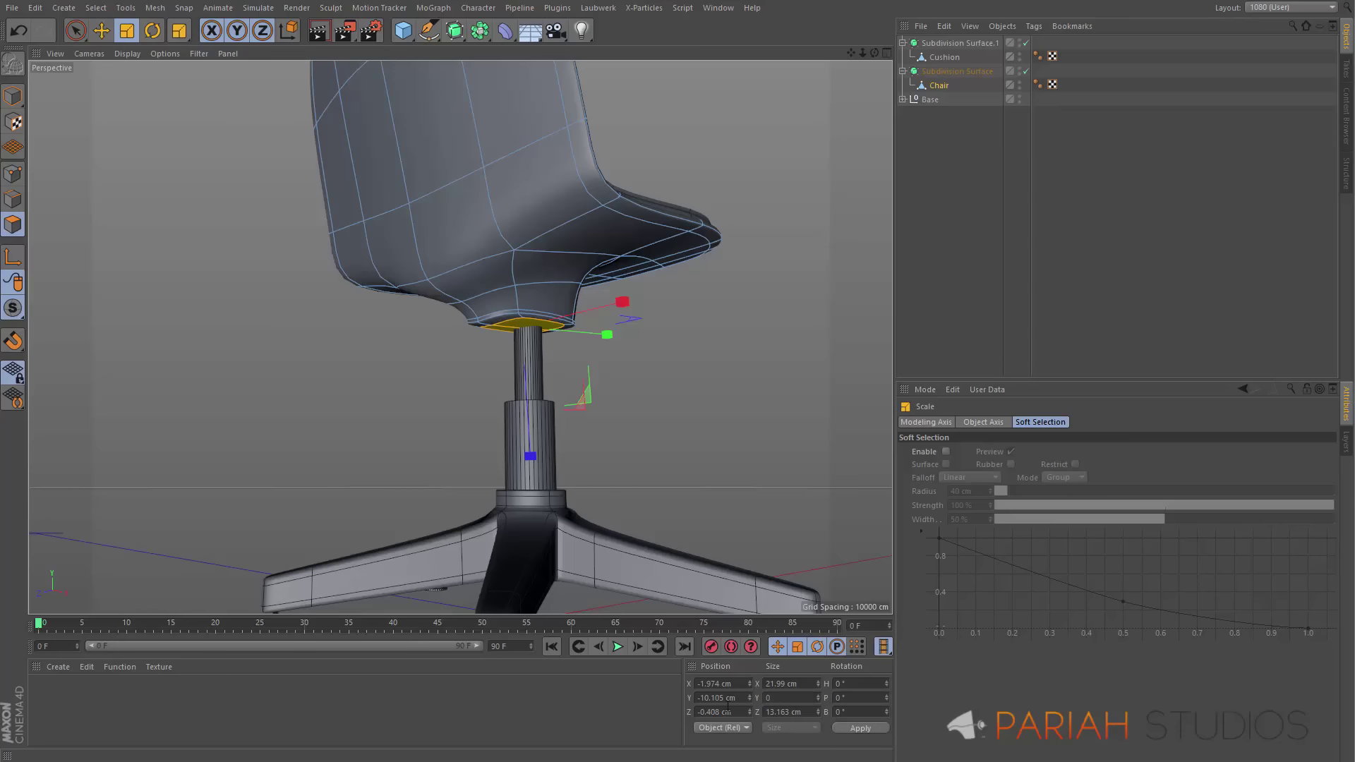
pyautogui.press('Return')
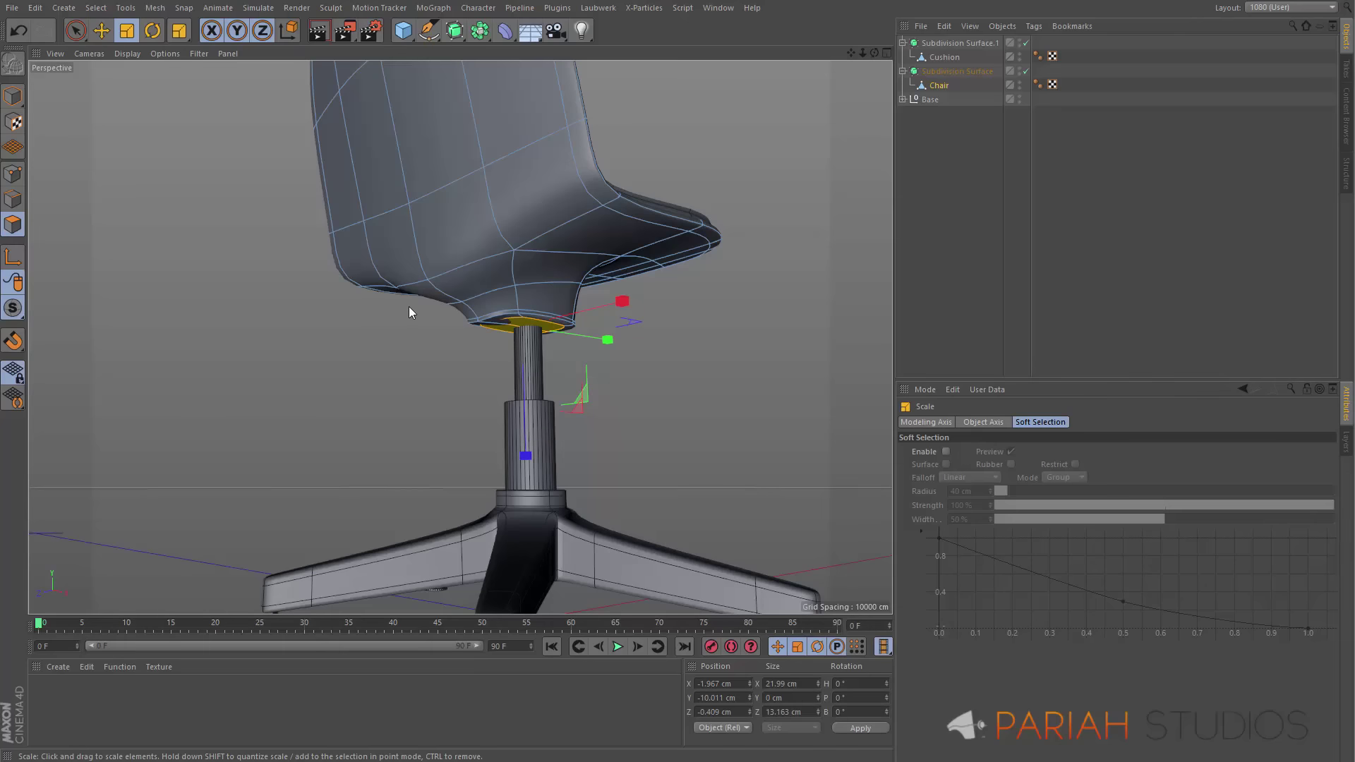
# Move the flattened mount face slightly down over the column top, to about Y -10.44 cm
pyautogui.keyDown('alt'); pyautogui.moveTo(519, 326); pyautogui.dragTo(562, 303, button='right'); pyautogui.keyUp('alt')
pyautogui.moveTo(501, 368)
pyautogui.keyDown('alt'); pyautogui.mouseDown()
pyautogui.moveTo(489, 392)
pyautogui.moveTo(432, 374)
pyautogui.mouseUp(); pyautogui.keyUp('alt')
pyautogui.press('e')
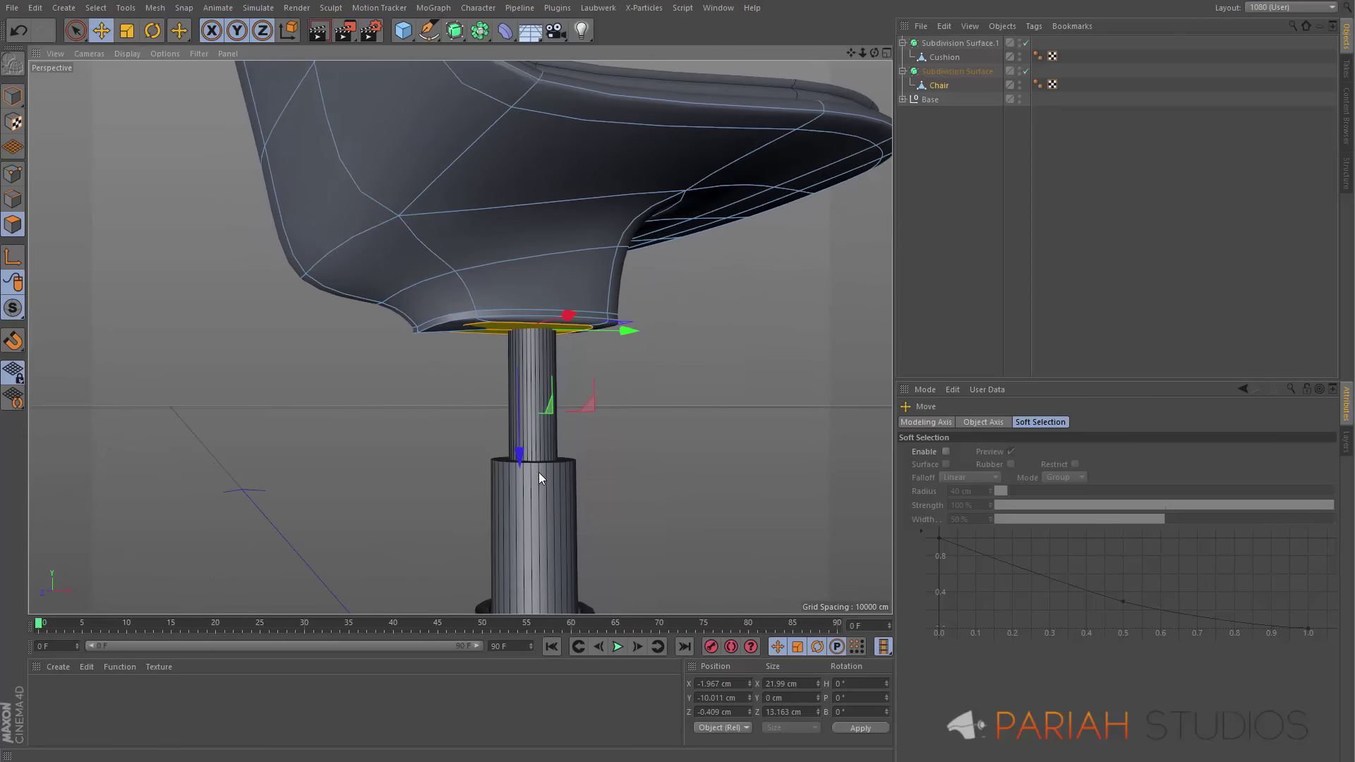
pyautogui.moveTo(519, 457); pyautogui.dragTo(519, 456)
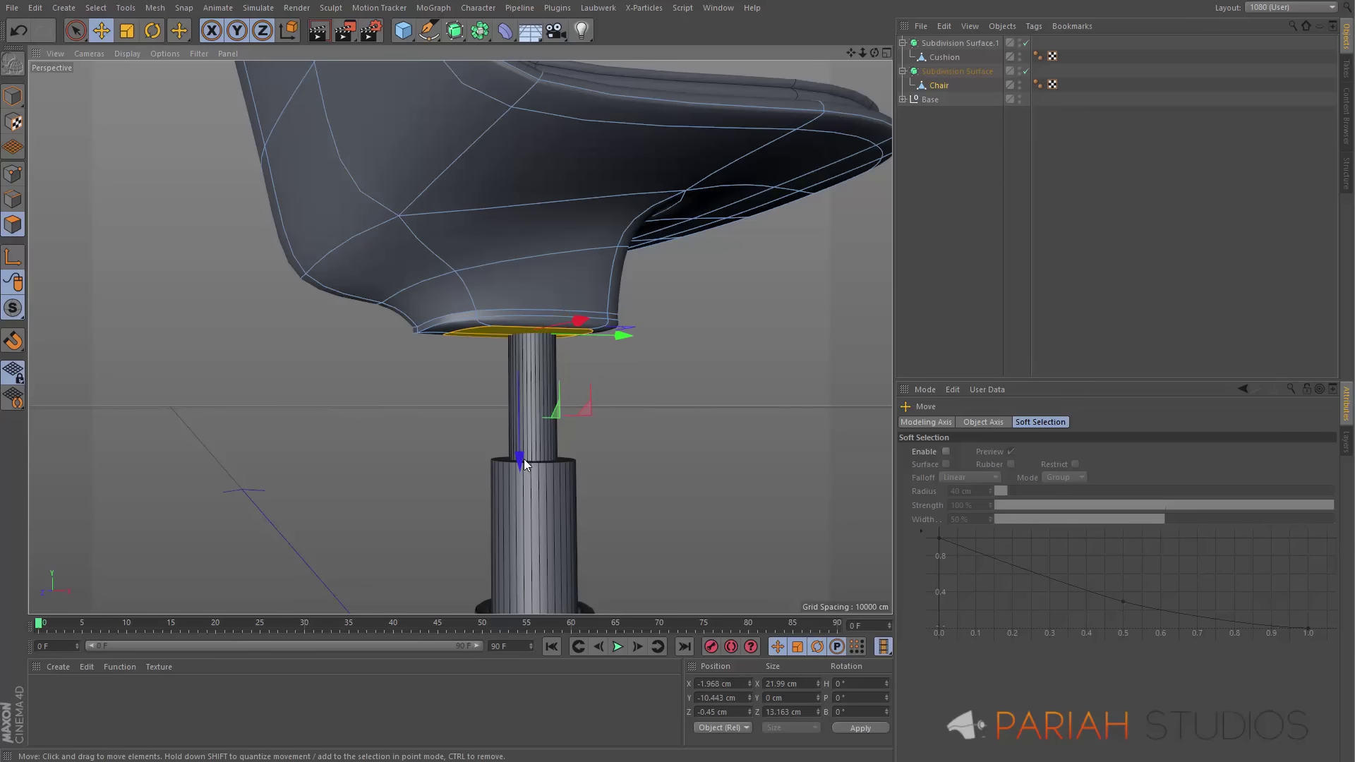
# In point mode, select the two points behind the mount on the Chair's underside and raise them to about Y -5.29 cm
pyautogui.click(14, 174)
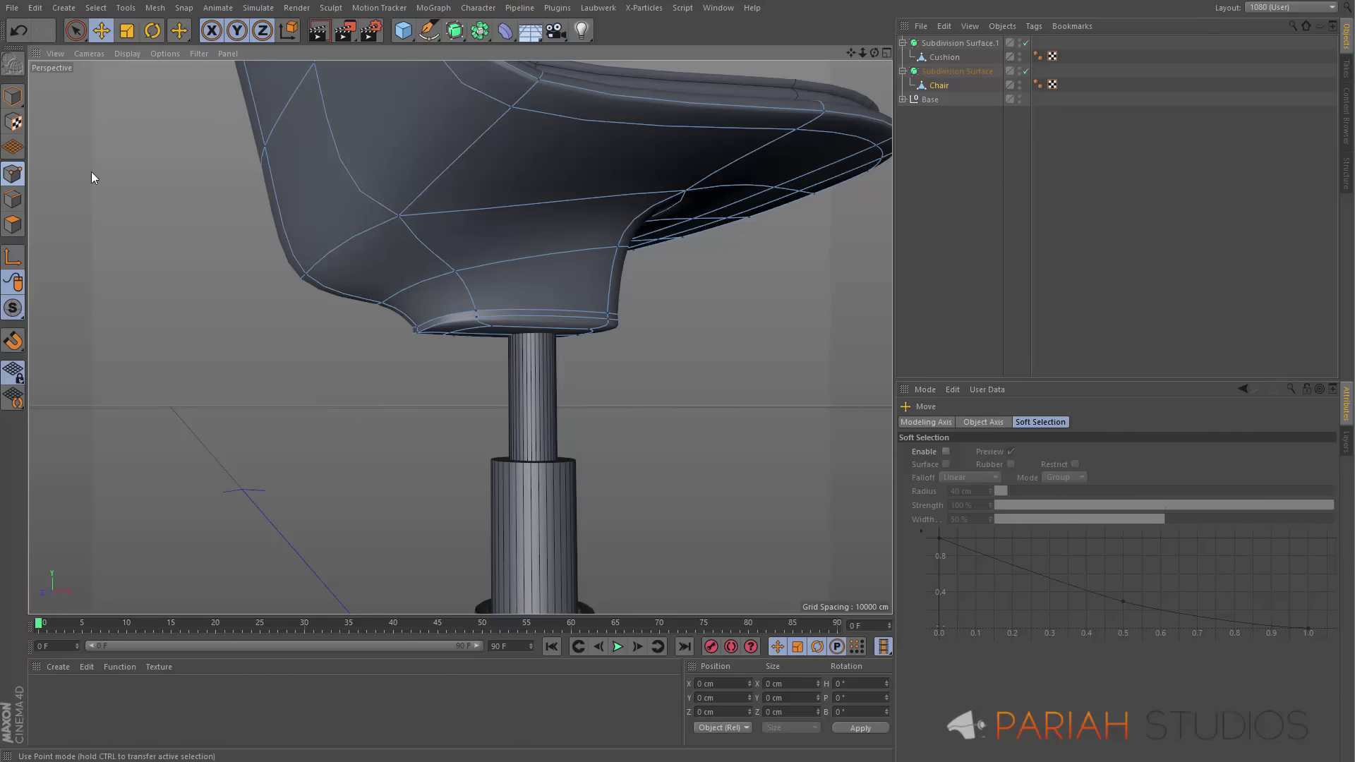
pyautogui.click(382, 302)
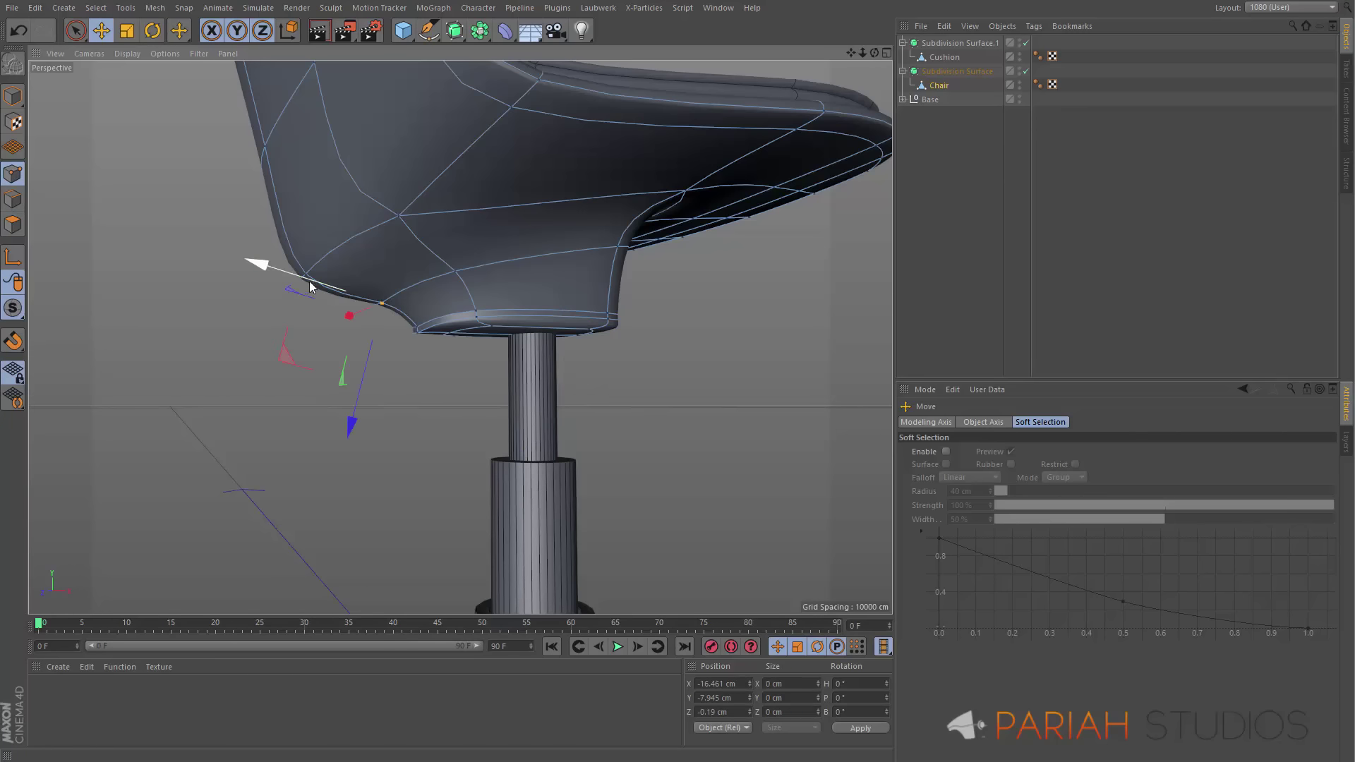
pyautogui.press('9')
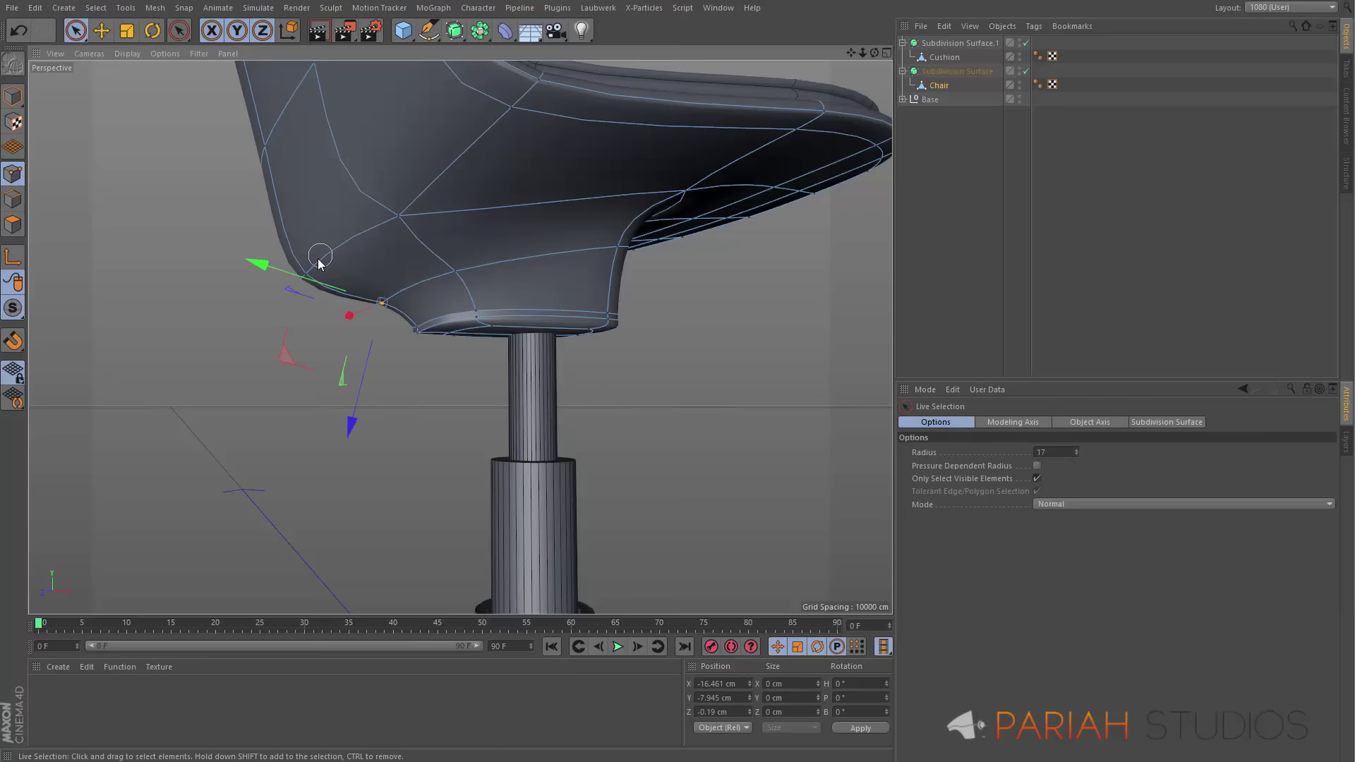
pyautogui.keyDown('shift'); pyautogui.click(305, 274); pyautogui.keyUp('shift')
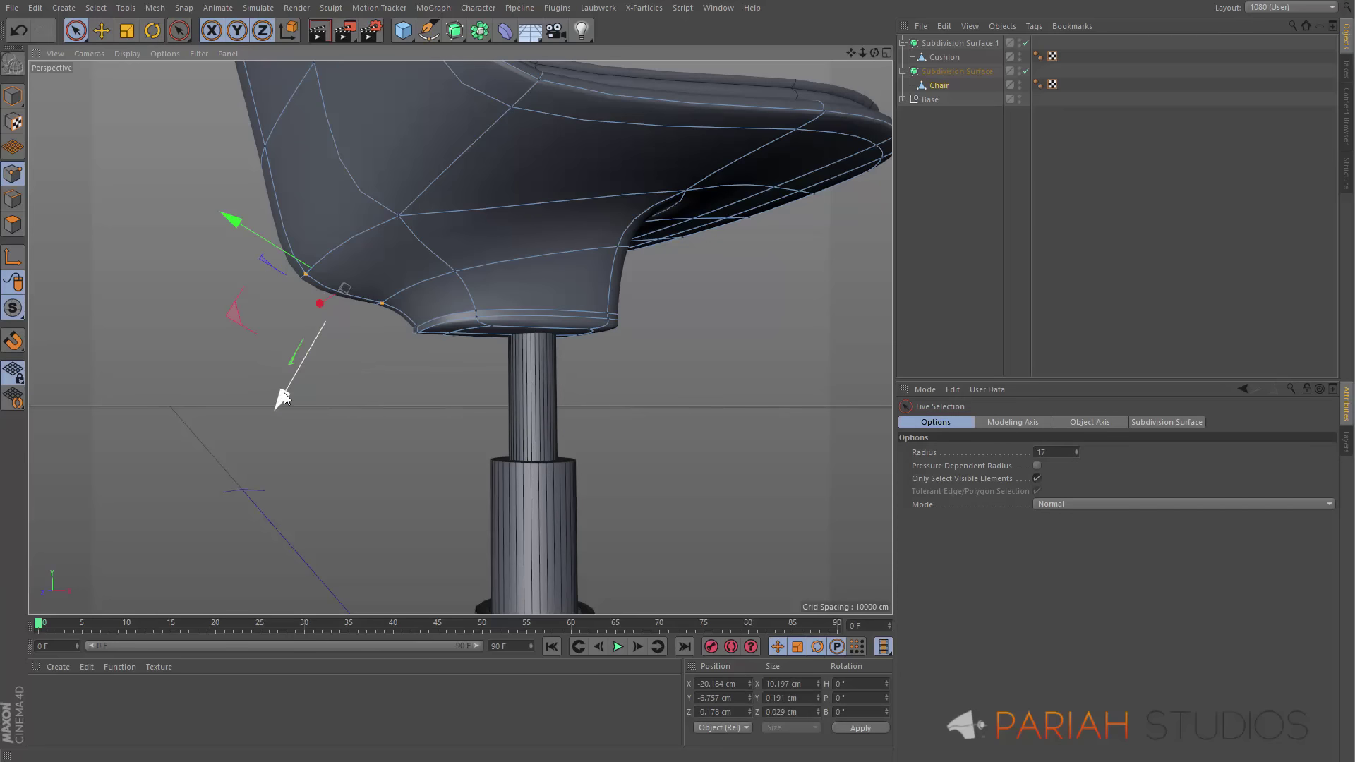
pyautogui.moveTo(284, 392); pyautogui.dragTo(295, 386)
pyautogui.keyDown('alt'); pyautogui.moveTo(500, 223); pyautogui.dragTo(435, 207); pyautogui.keyUp('alt')
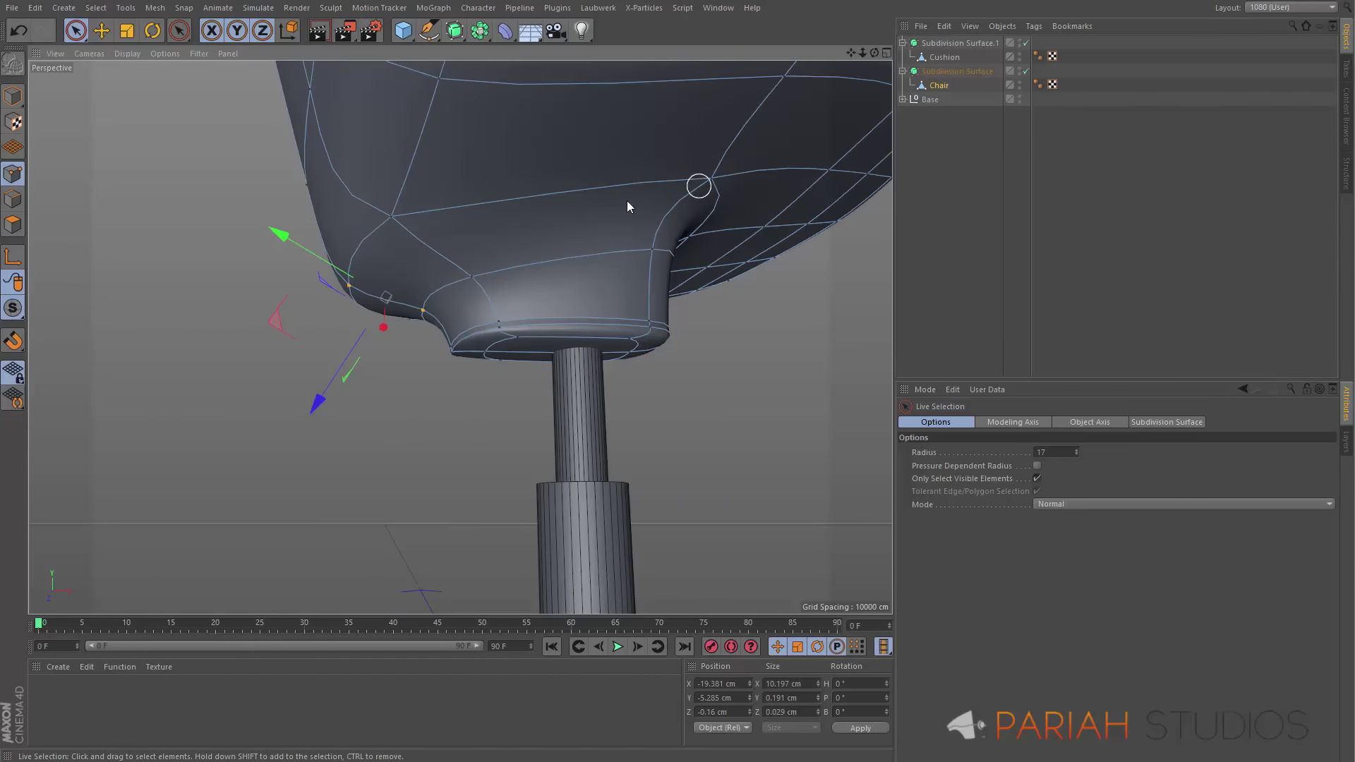
# In model mode, select both Subdivision Surfaces with their Cushion and Chair and shift them along X to about 1.68 cm, centring the mount over the column
pyautogui.click(12, 96)
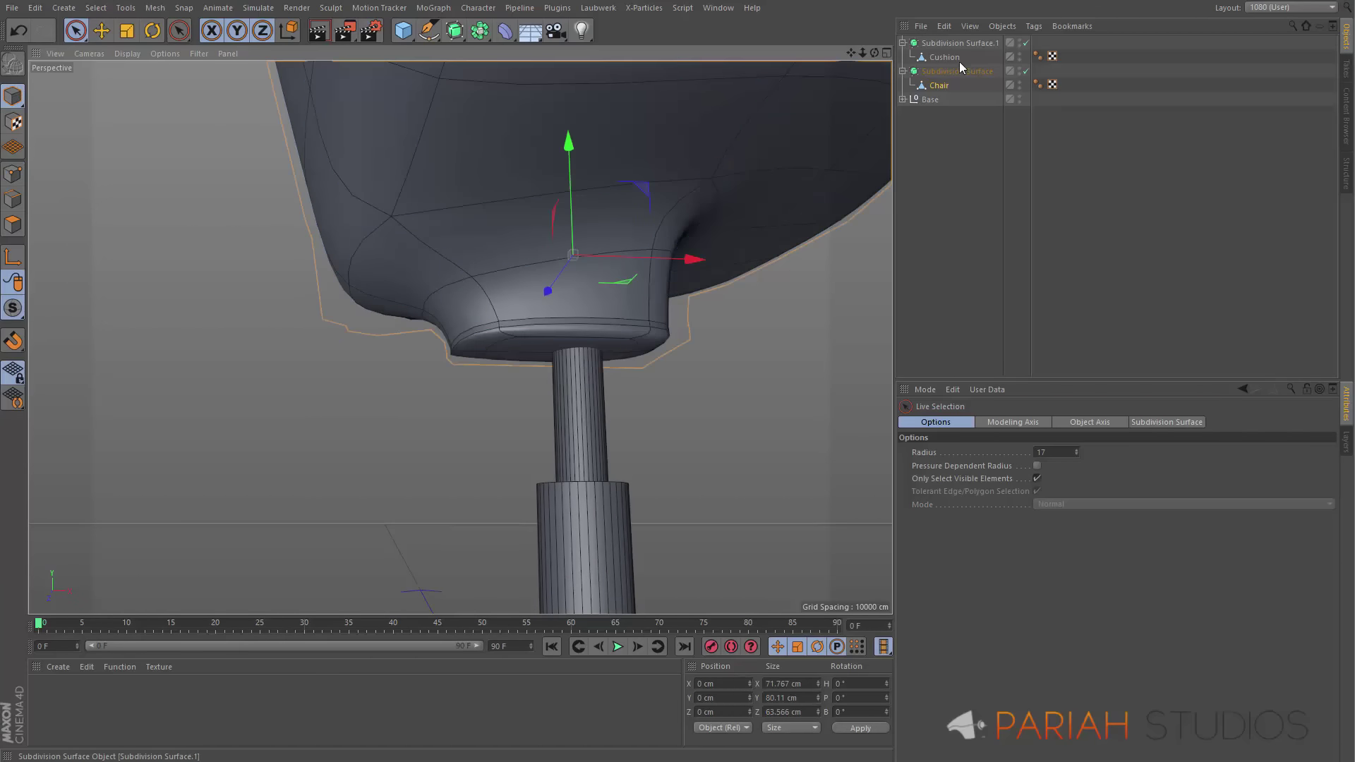
pyautogui.moveTo(952, 84); pyautogui.dragTo(956, 41)
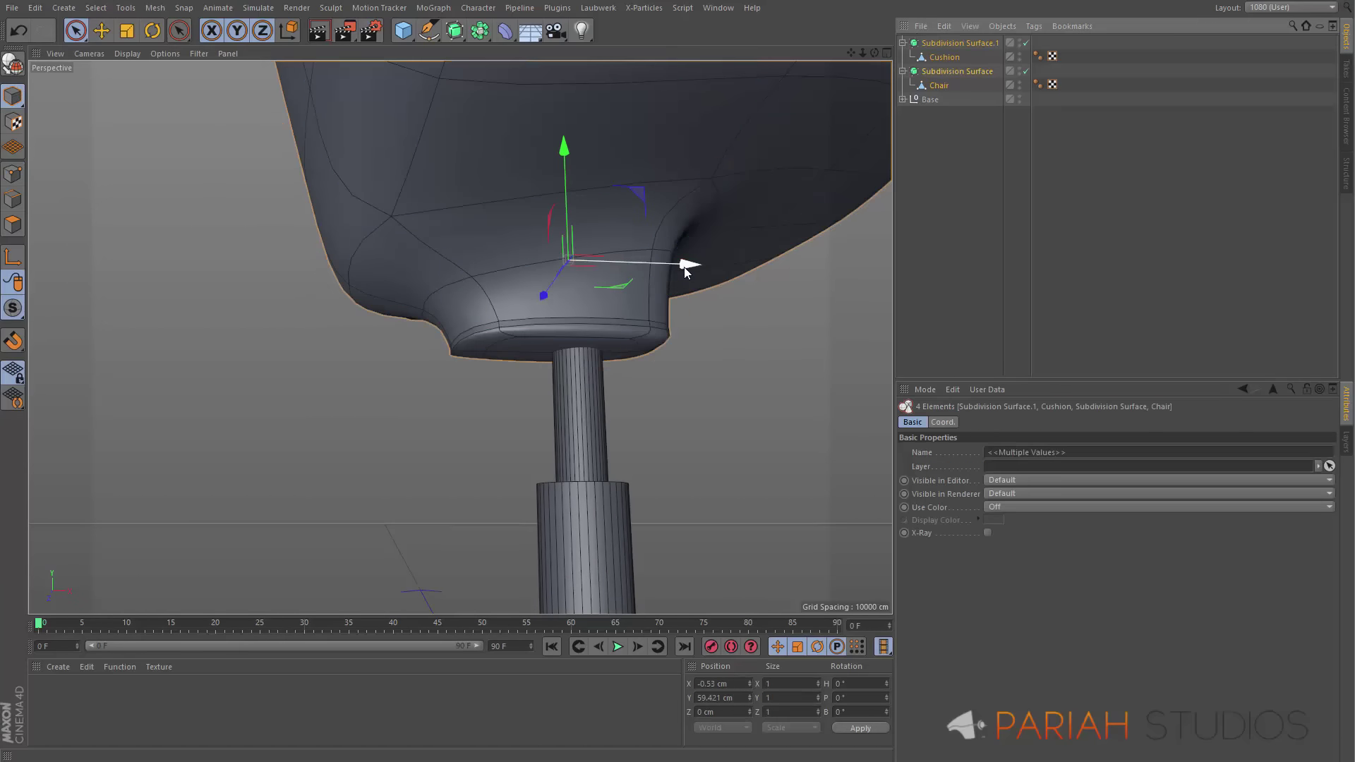
pyautogui.moveTo(684, 267); pyautogui.dragTo(705, 266)
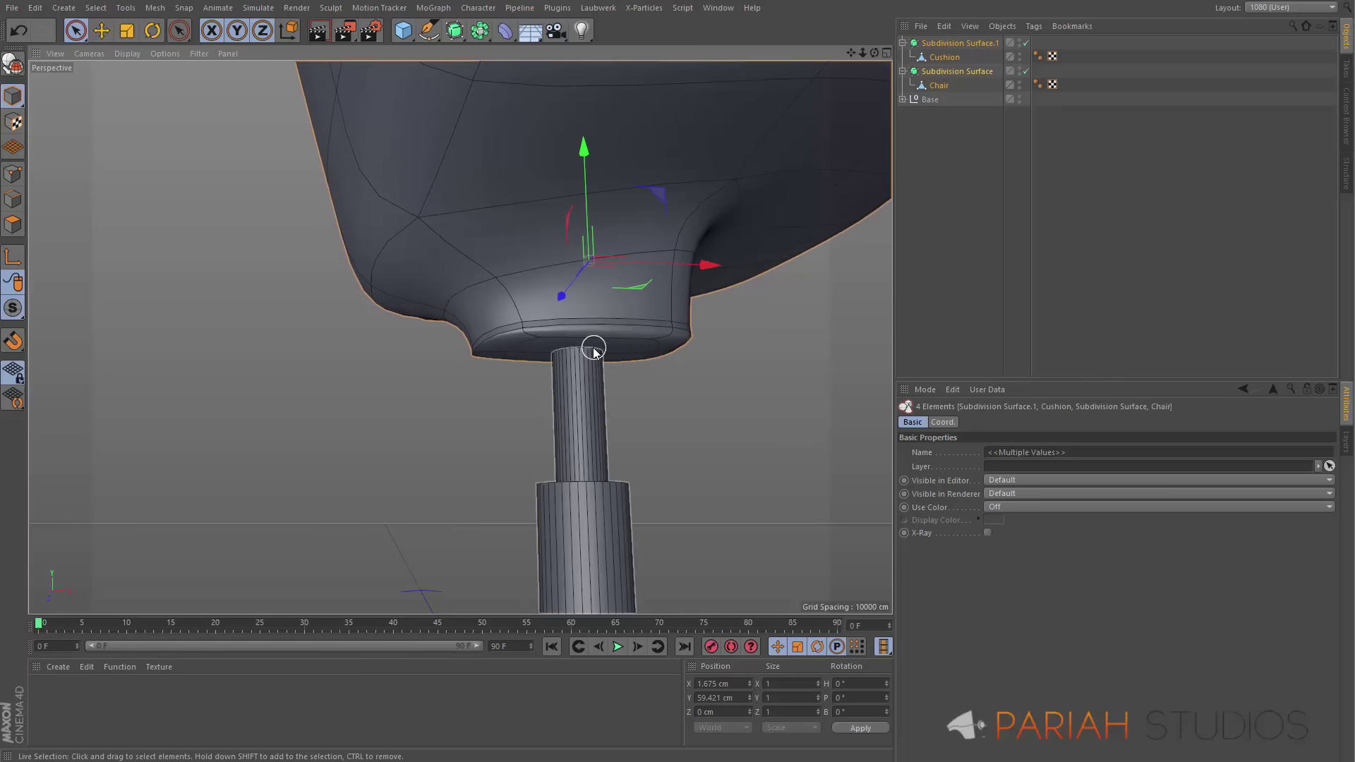
pyautogui.moveTo(593, 349)
pyautogui.keyDown('alt'); pyautogui.mouseDown()
pyautogui.moveTo(636, 385)
pyautogui.moveTo(678, 360)
pyautogui.moveTo(690, 318)
pyautogui.mouseUp(); pyautogui.keyUp('alt')
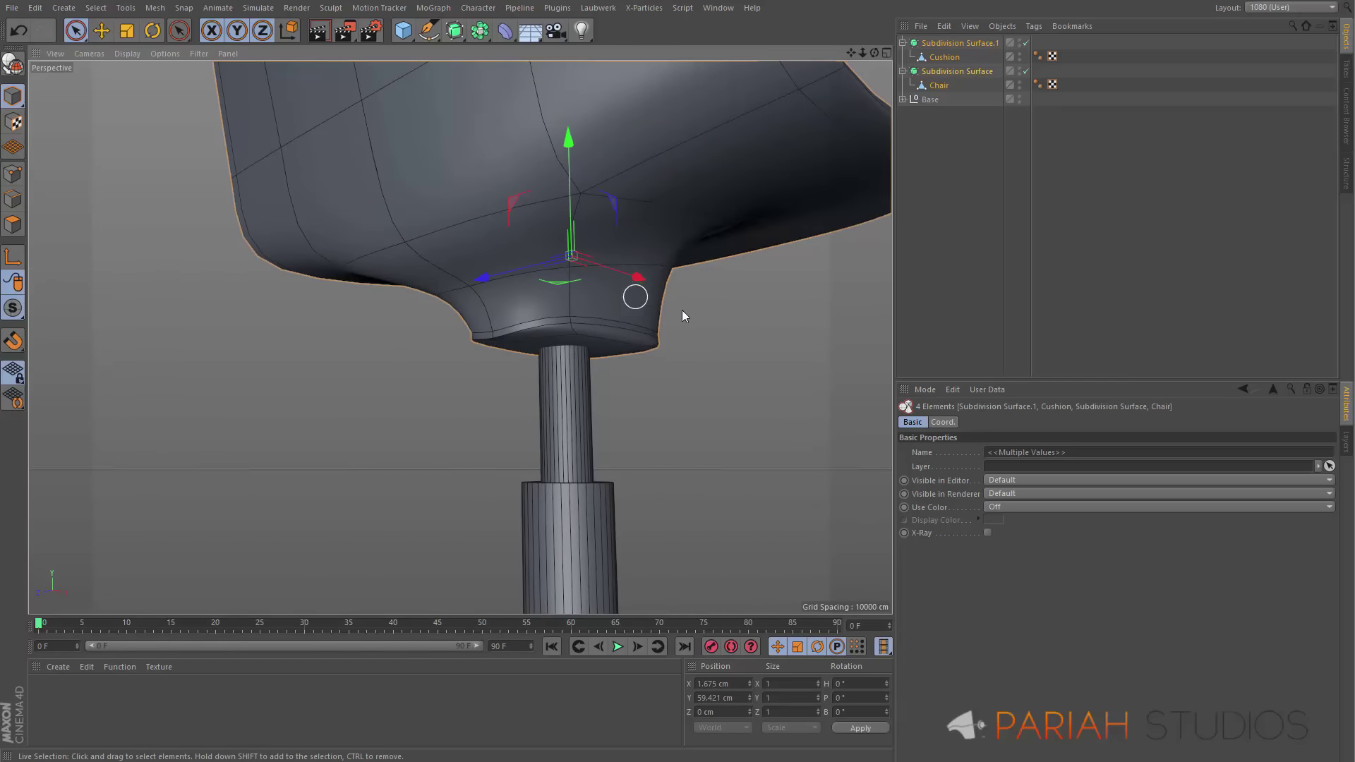
pyautogui.moveTo(604, 286)
pyautogui.keyDown('alt'); pyautogui.mouseDown()
pyautogui.moveTo(677, 291)
pyautogui.moveTo(663, 260)
pyautogui.moveTo(748, 242)
pyautogui.moveTo(818, 249)
pyautogui.moveTo(620, 302)
pyautogui.mouseUp(); pyautogui.keyUp('alt')
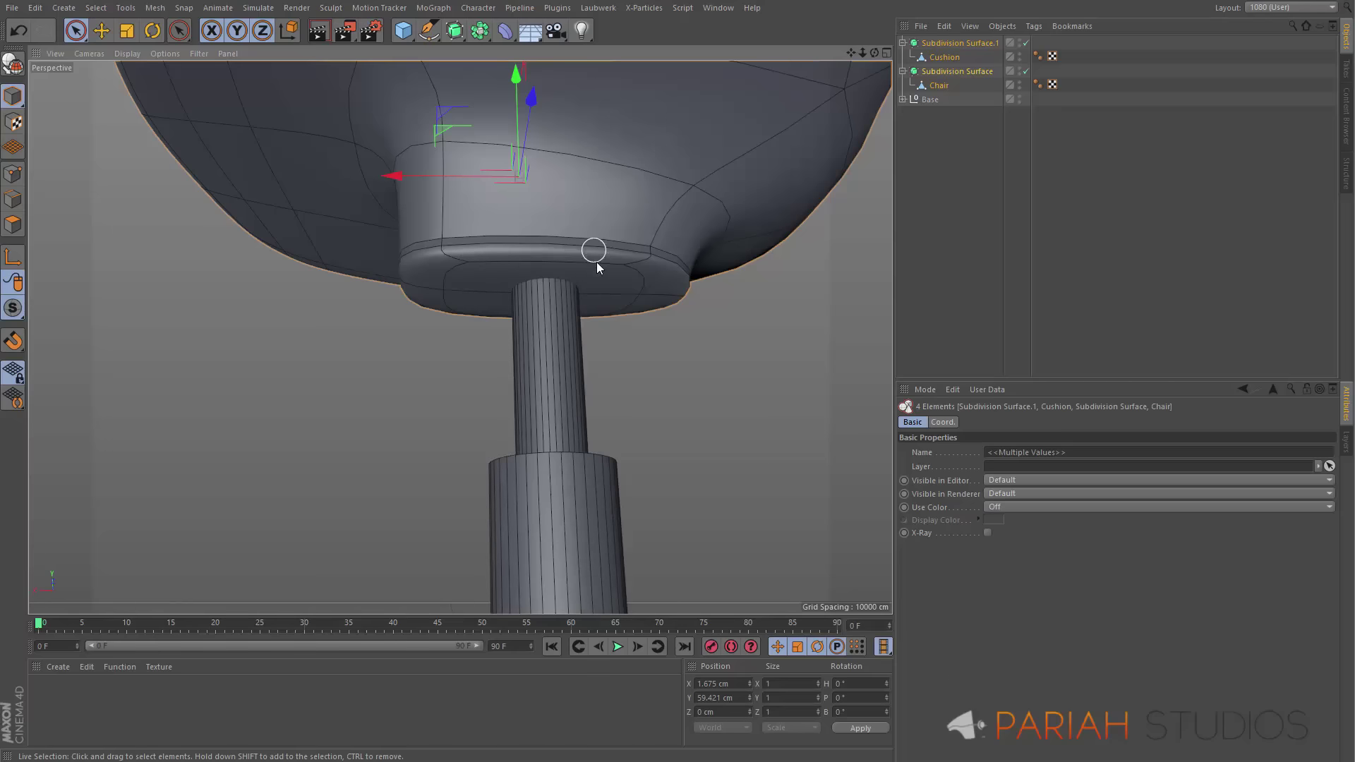
pyautogui.keyDown('alt'); pyautogui.moveTo(604, 272); pyautogui.dragTo(477, 209); pyautogui.keyUp('alt')
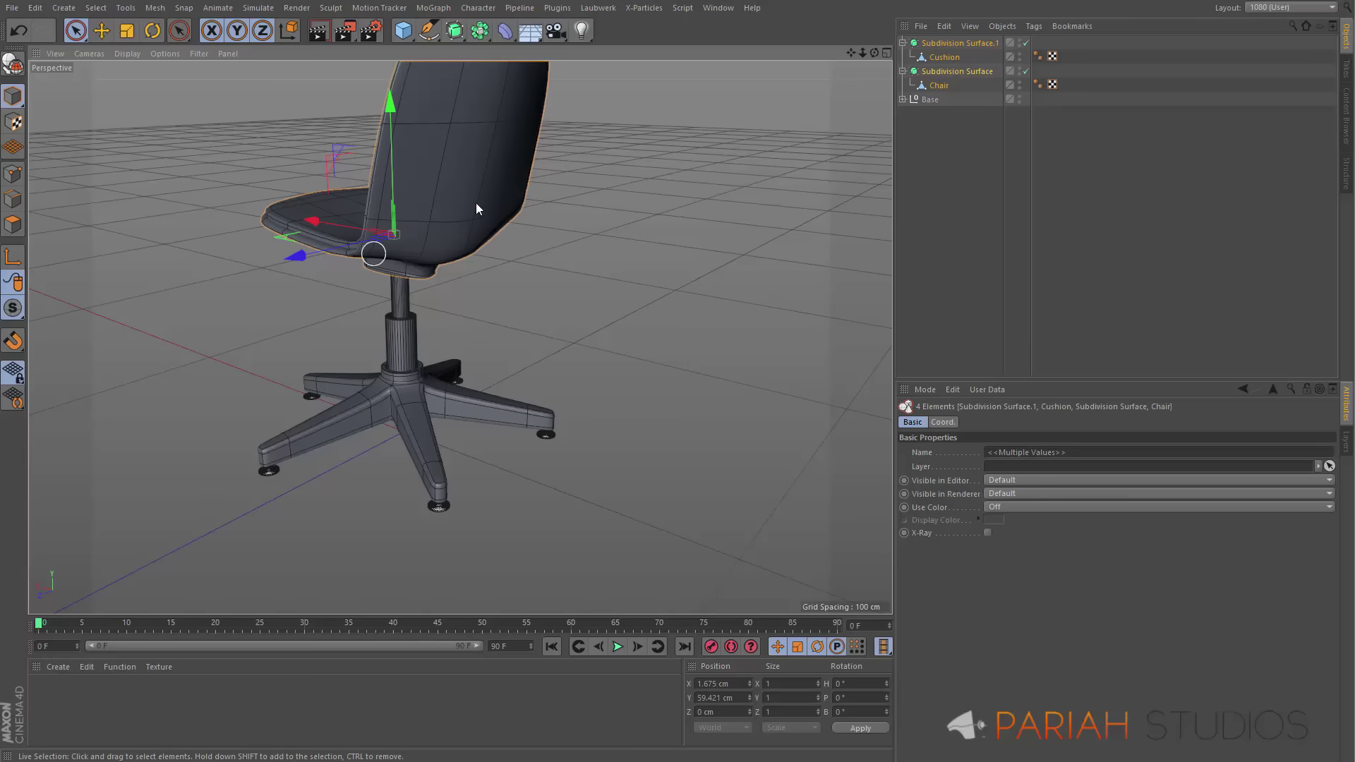
# Examine the chair's seat, underside mount and five-armed base from behind, from above and from the front
pyautogui.keyDown('alt'); pyautogui.moveTo(420, 247); pyautogui.dragTo(412, 305); pyautogui.keyUp('alt')
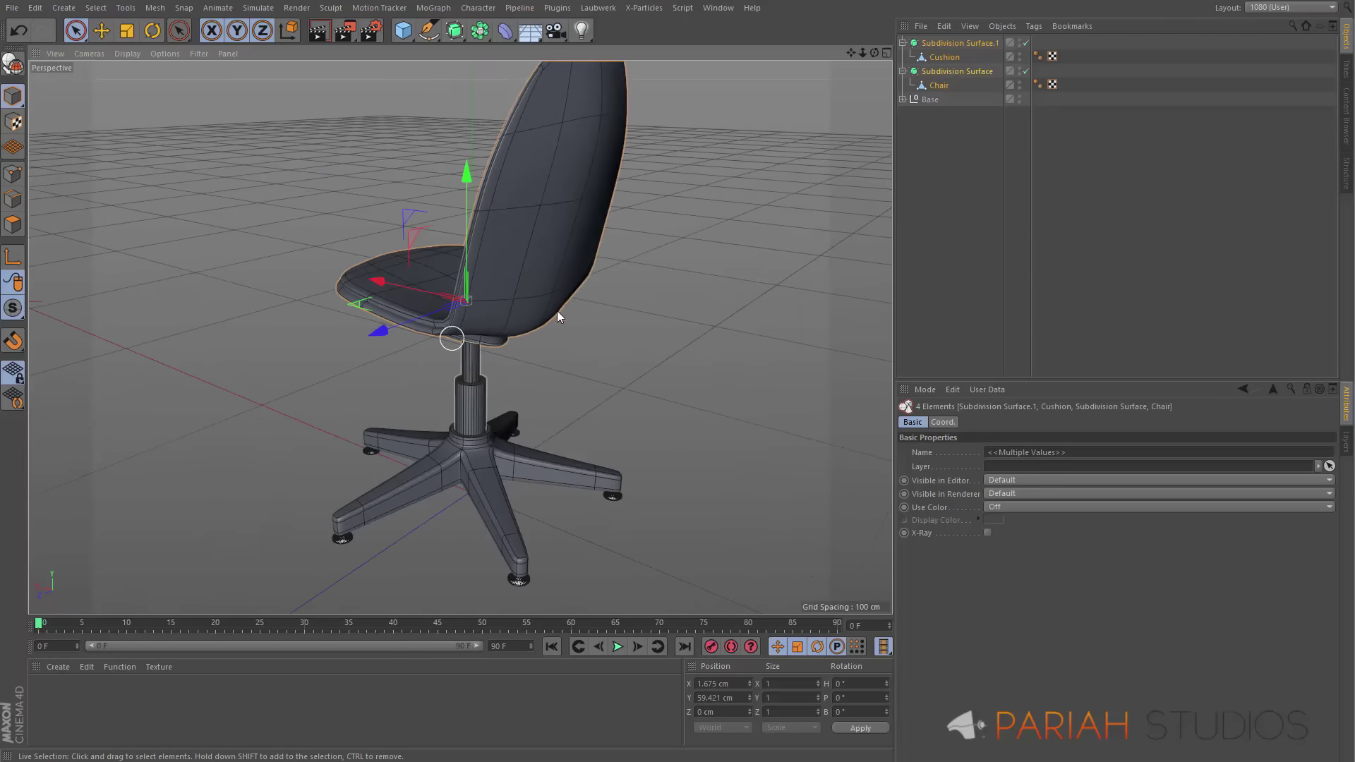
pyautogui.keyDown('alt'); pyautogui.moveTo(511, 297); pyautogui.dragTo(551, 317); pyautogui.keyUp('alt')
pyautogui.keyDown('alt'); pyautogui.moveTo(378, 321); pyautogui.dragTo(324, 369); pyautogui.keyUp('alt')
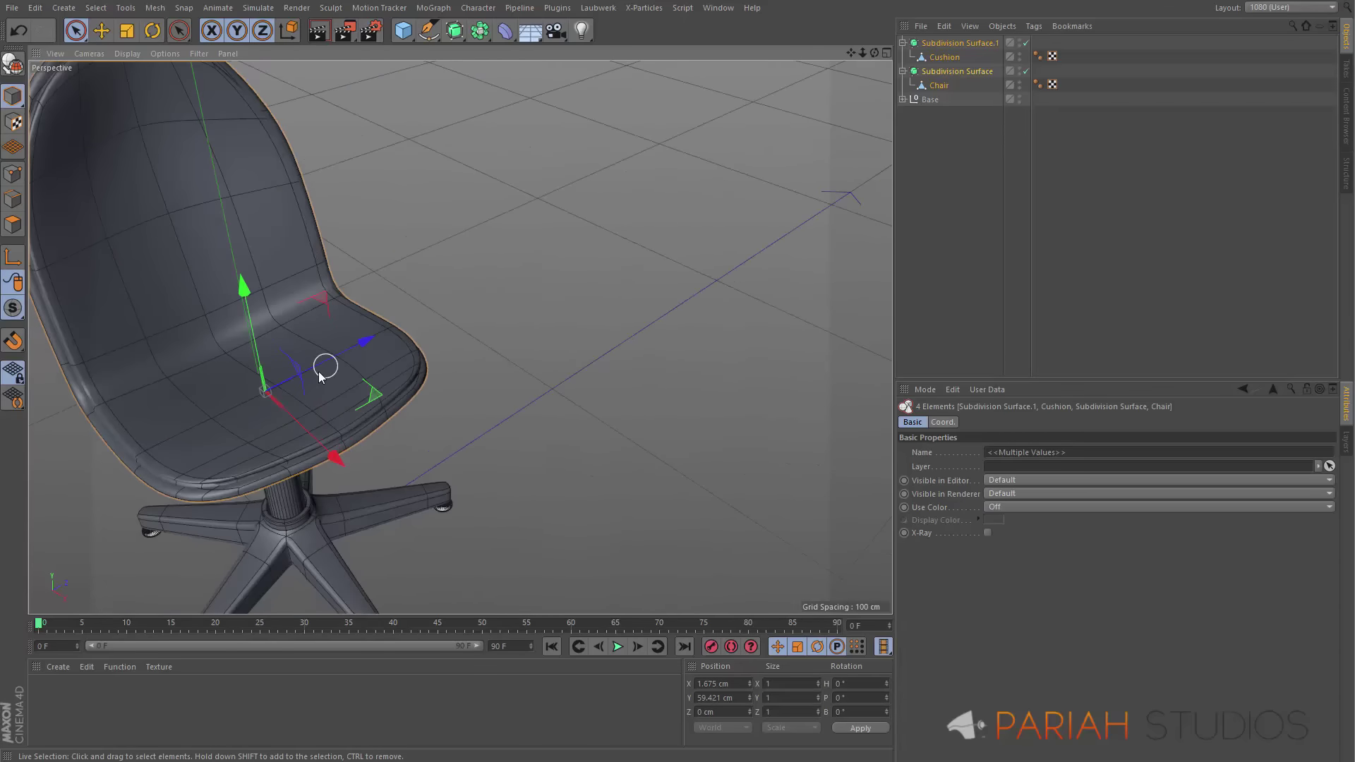
pyautogui.keyDown('alt'); pyautogui.moveTo(303, 375); pyautogui.dragTo(252, 405, button='right'); pyautogui.keyUp('alt')
pyautogui.keyDown('alt'); pyautogui.moveTo(331, 392); pyautogui.dragTo(558, 356, button='middle'); pyautogui.keyUp('alt')
pyautogui.keyDown('alt'); pyautogui.moveTo(477, 395); pyautogui.dragTo(468, 348); pyautogui.keyUp('alt')
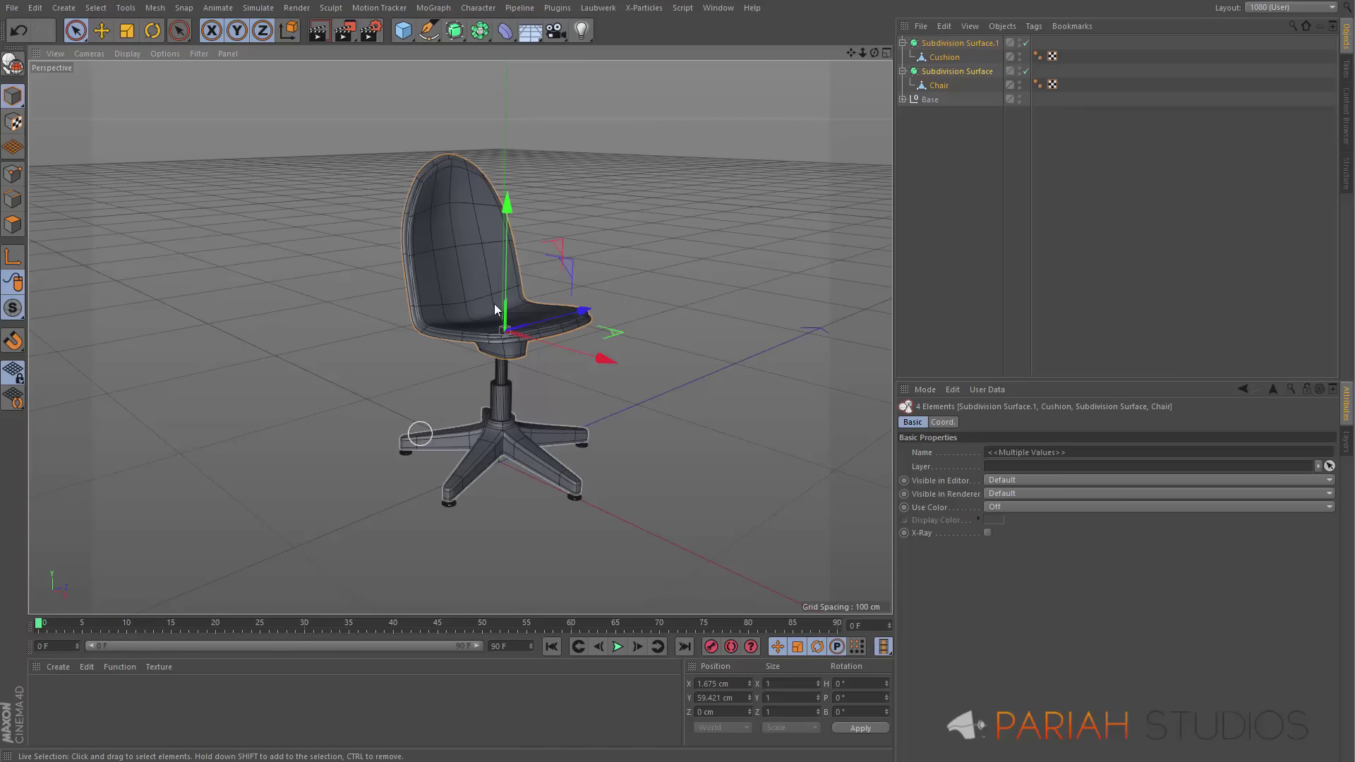
# Start a new project and add a cylinder with a radius of 1 cm
pyautogui.hotkey('ctrl', 'n')
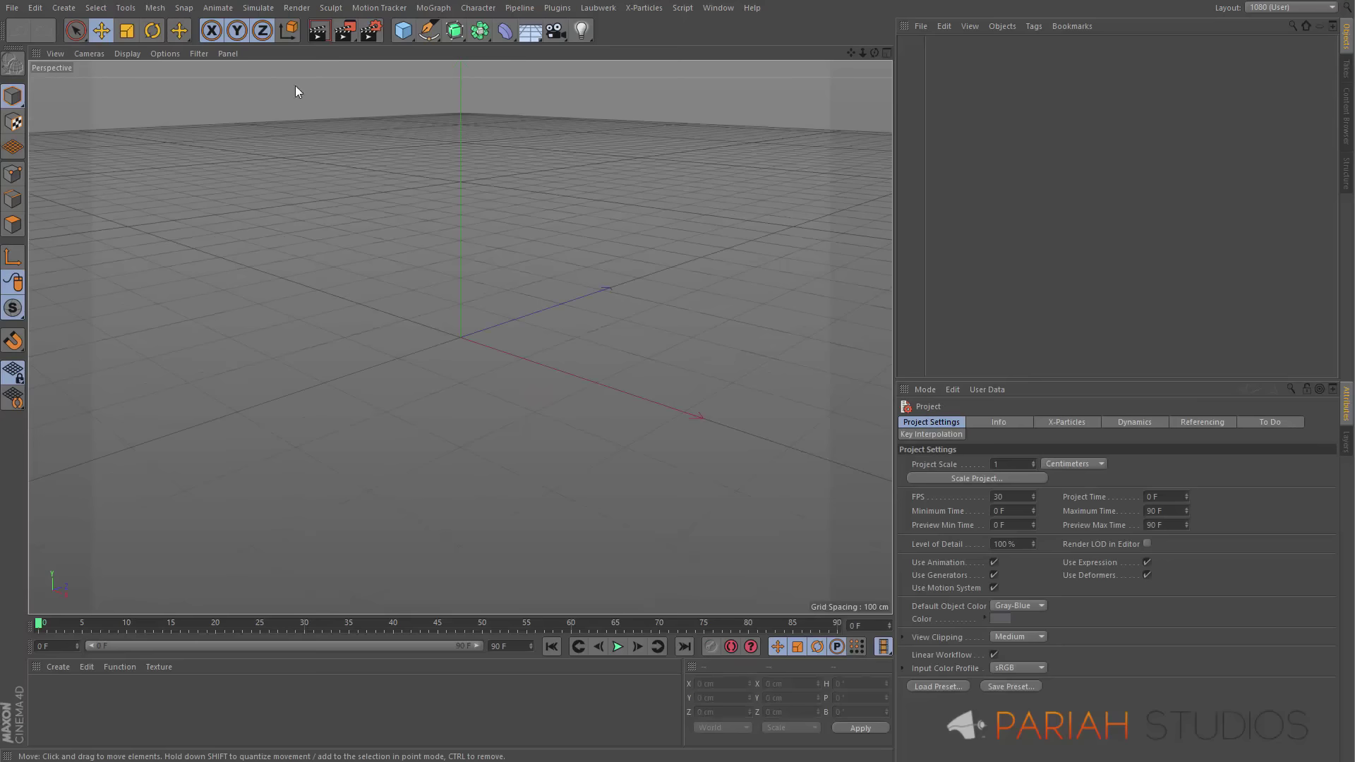
pyautogui.click(407, 31)
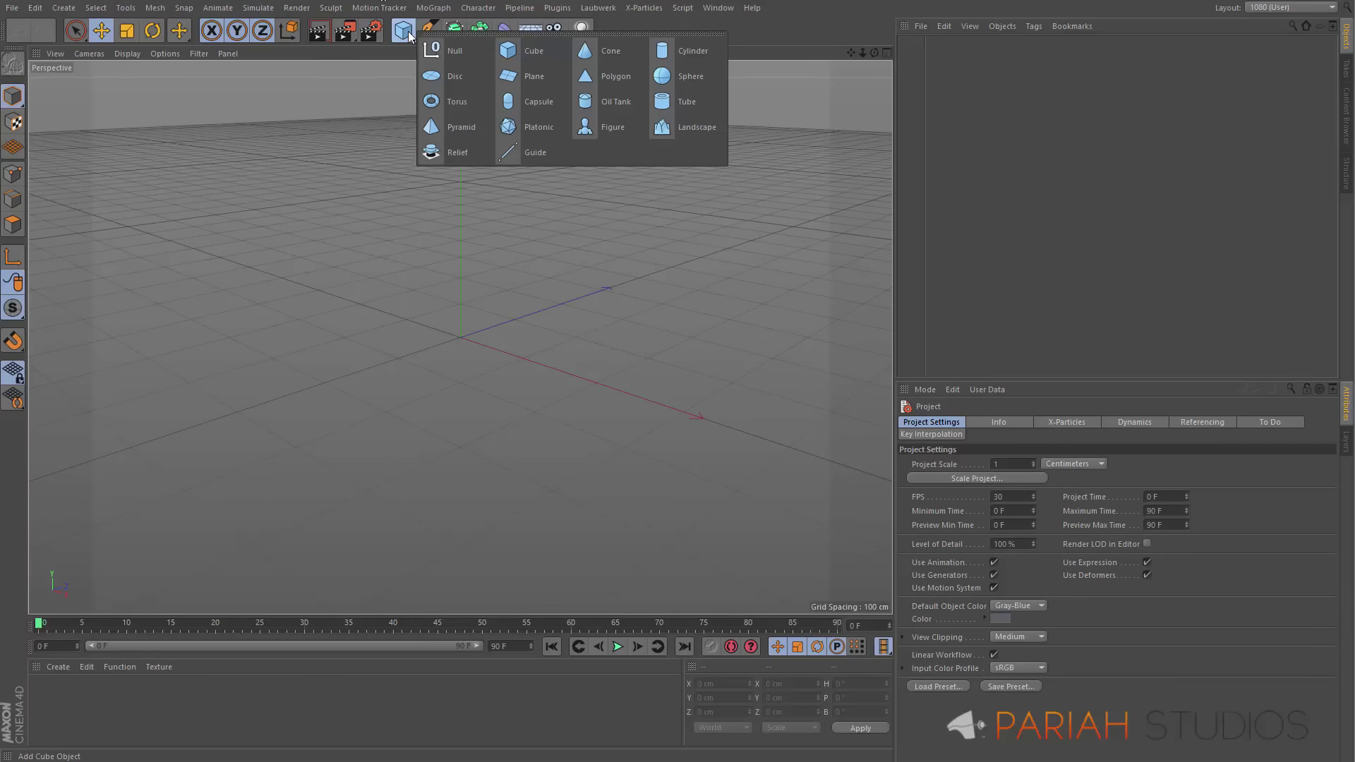
pyautogui.click(674, 53)
pyautogui.click(1002, 452)
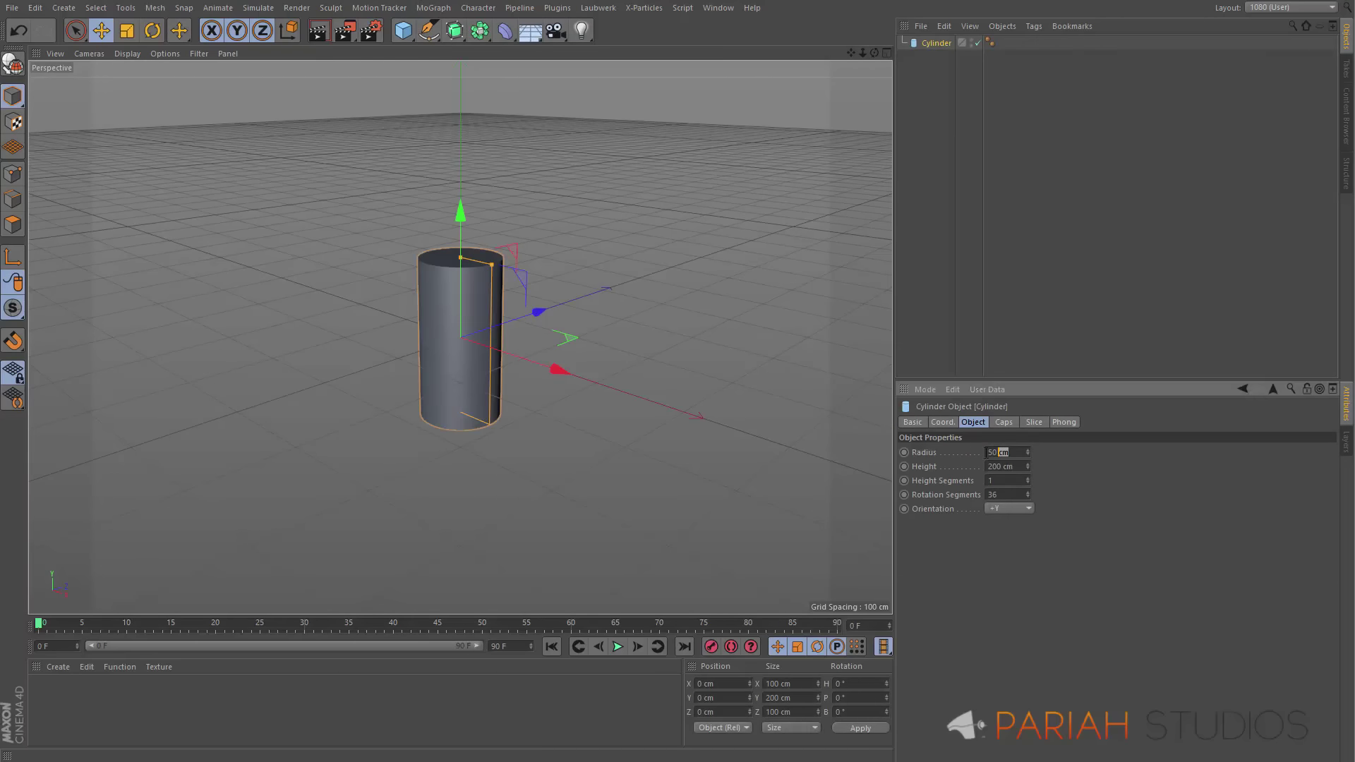
pyautogui.write('1')
pyautogui.press('Return')
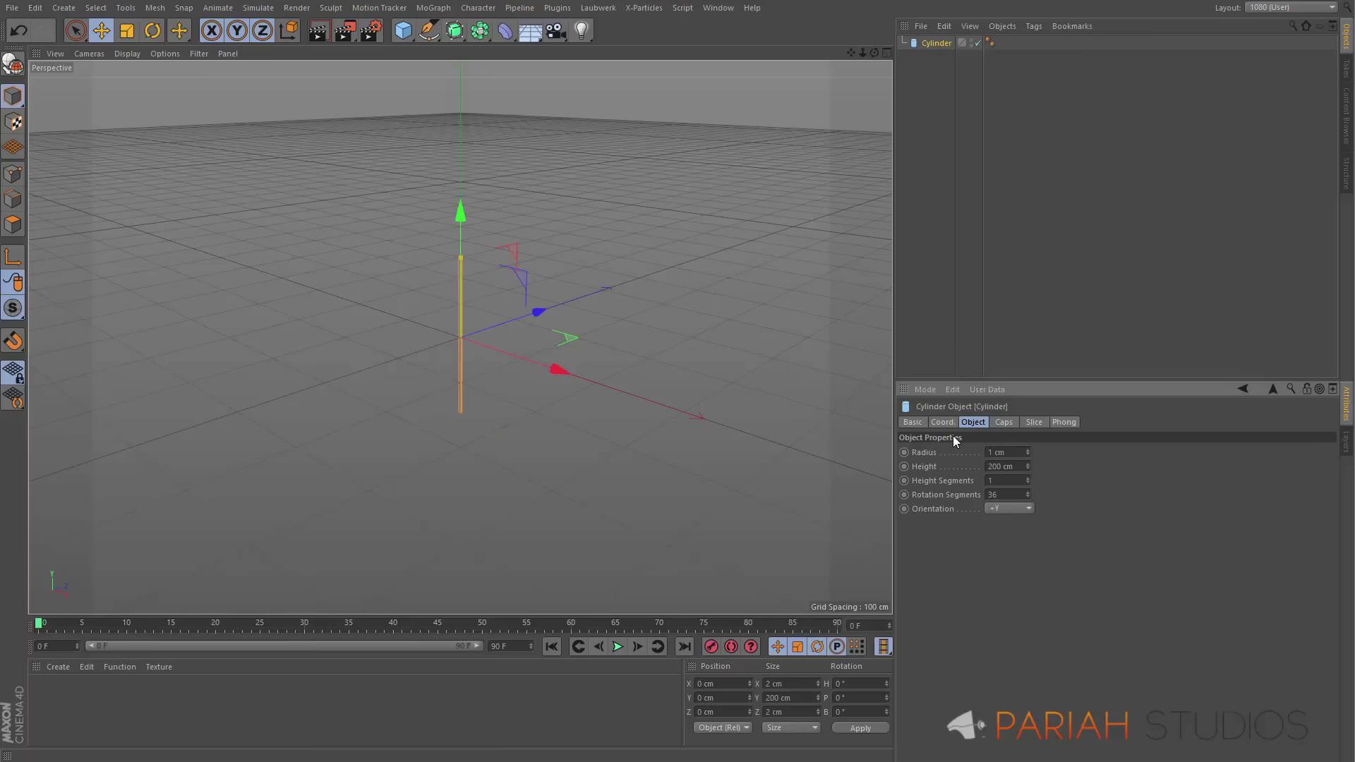
# Set the cylinder's height to 30 cm and its rotation segments to 24, and orient it along +X
pyautogui.write('30')
pyautogui.press('Return')
pyautogui.write('24')
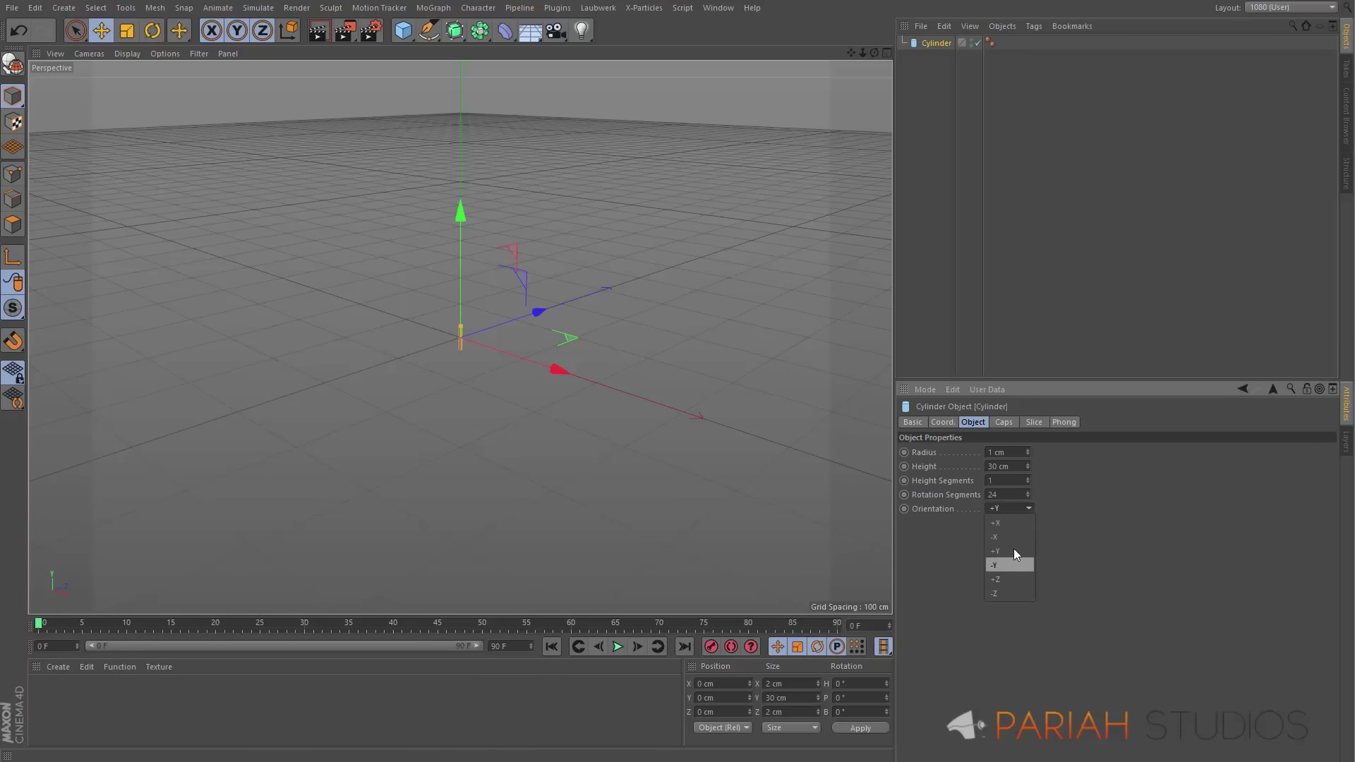
pyautogui.click(1015, 523)
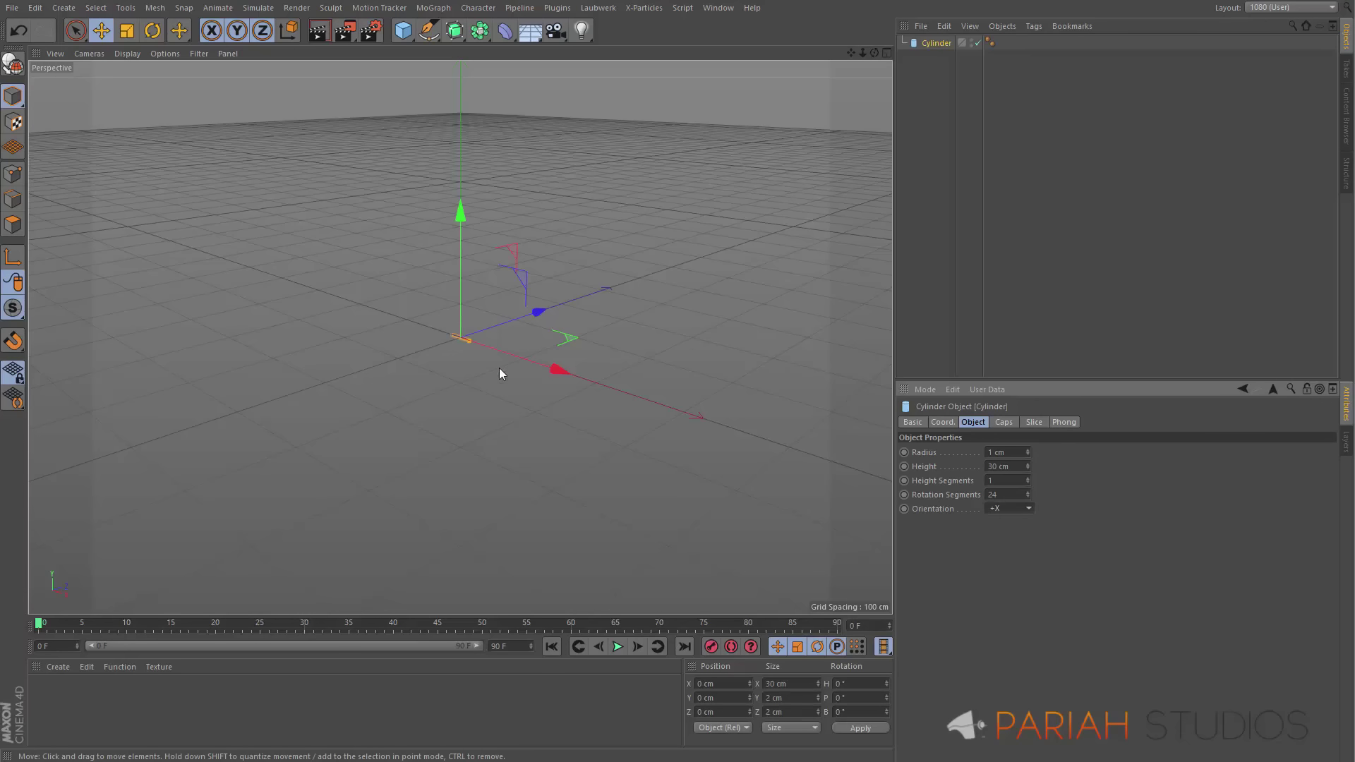
pyautogui.keyDown('alt'); pyautogui.moveTo(450, 341); pyautogui.dragTo(576, 278, button='right'); pyautogui.keyUp('alt')
pyautogui.scroll(3, 576, 283)
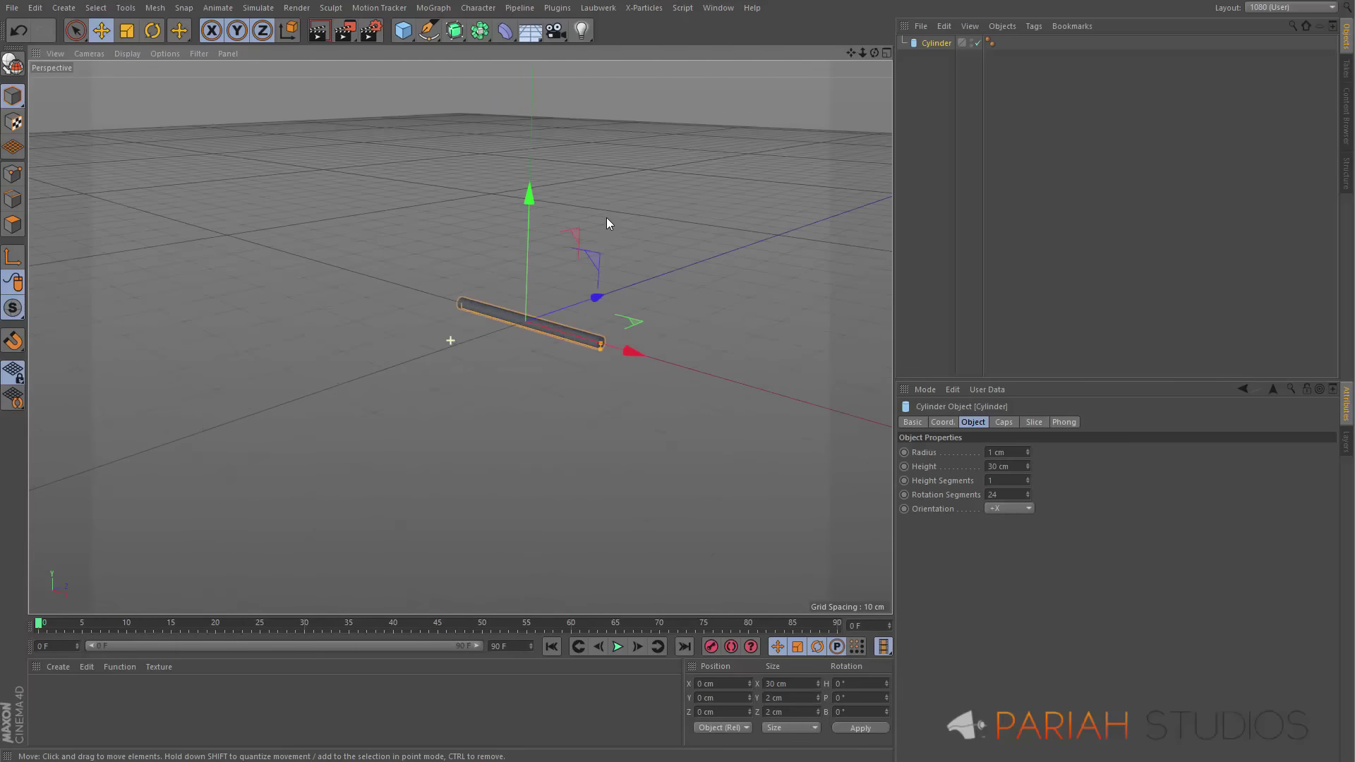
pyautogui.click(406, 34)
pyautogui.click(522, 75)
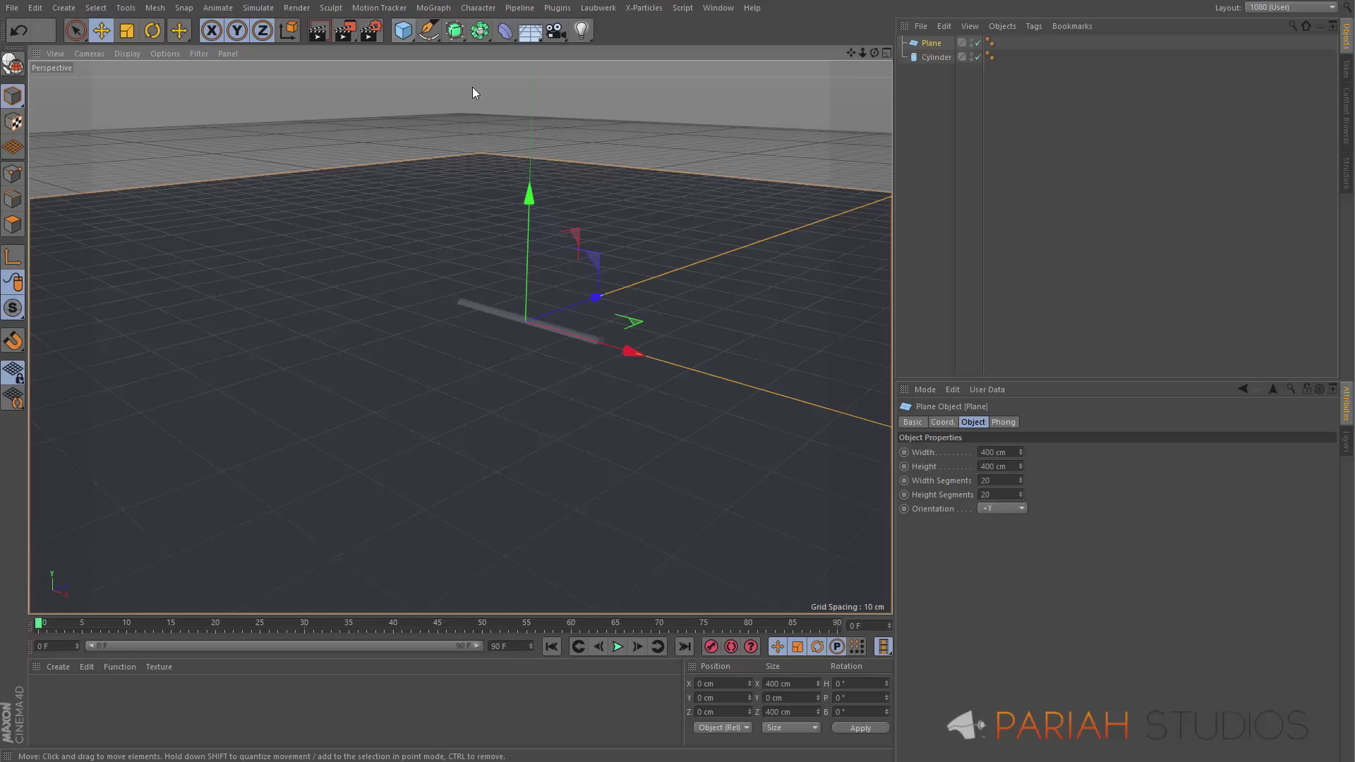
pyautogui.click(1010, 452)
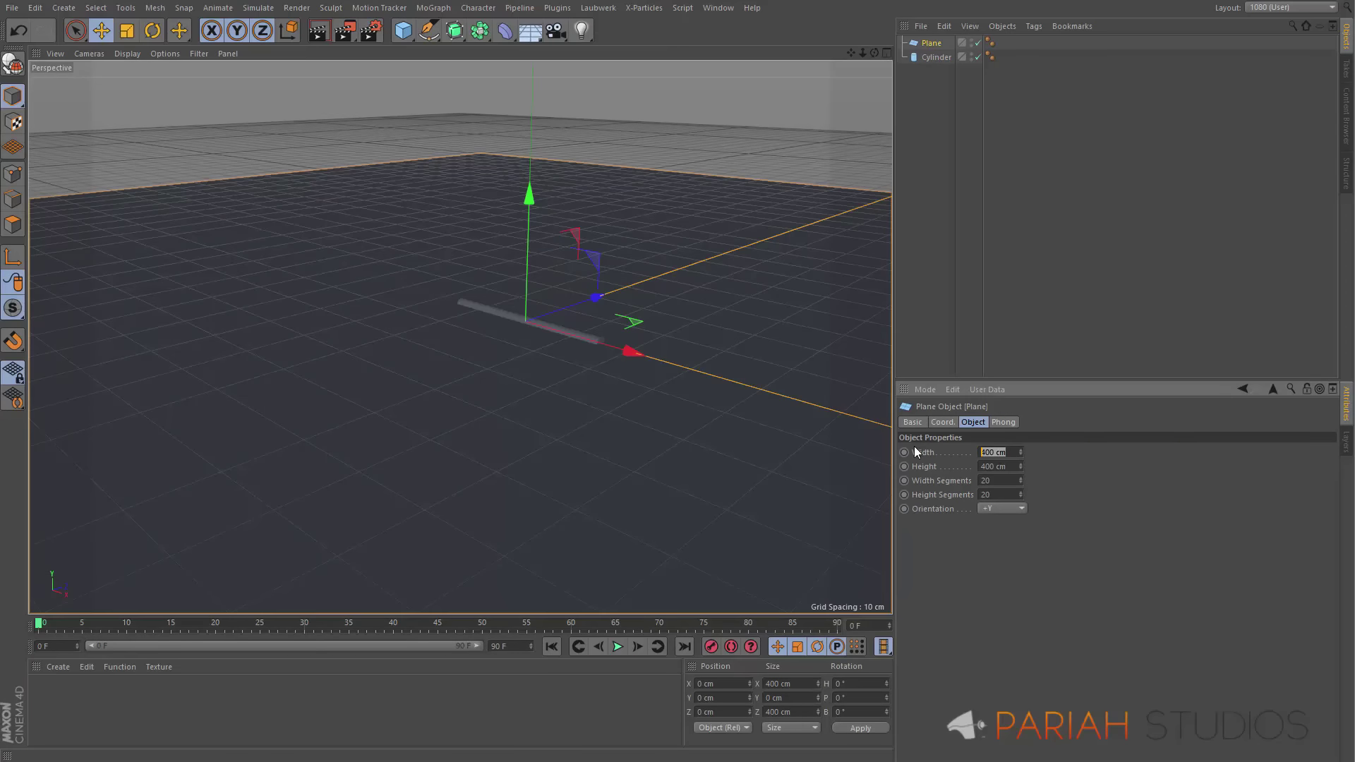
pyautogui.write('3')
pyautogui.press('Tab')
pyautogui.write('6')
pyautogui.press('Tab')
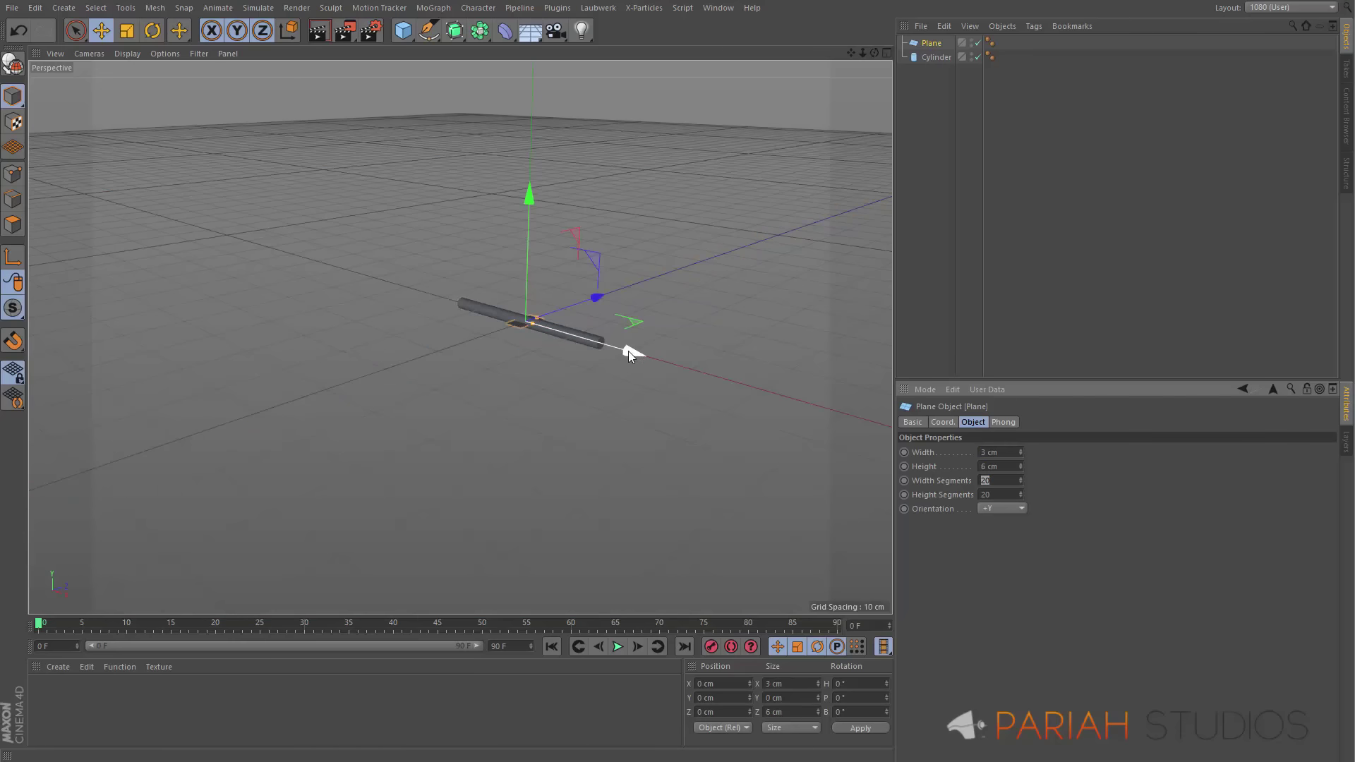
pyautogui.moveTo(627, 350); pyautogui.dragTo(722, 383)
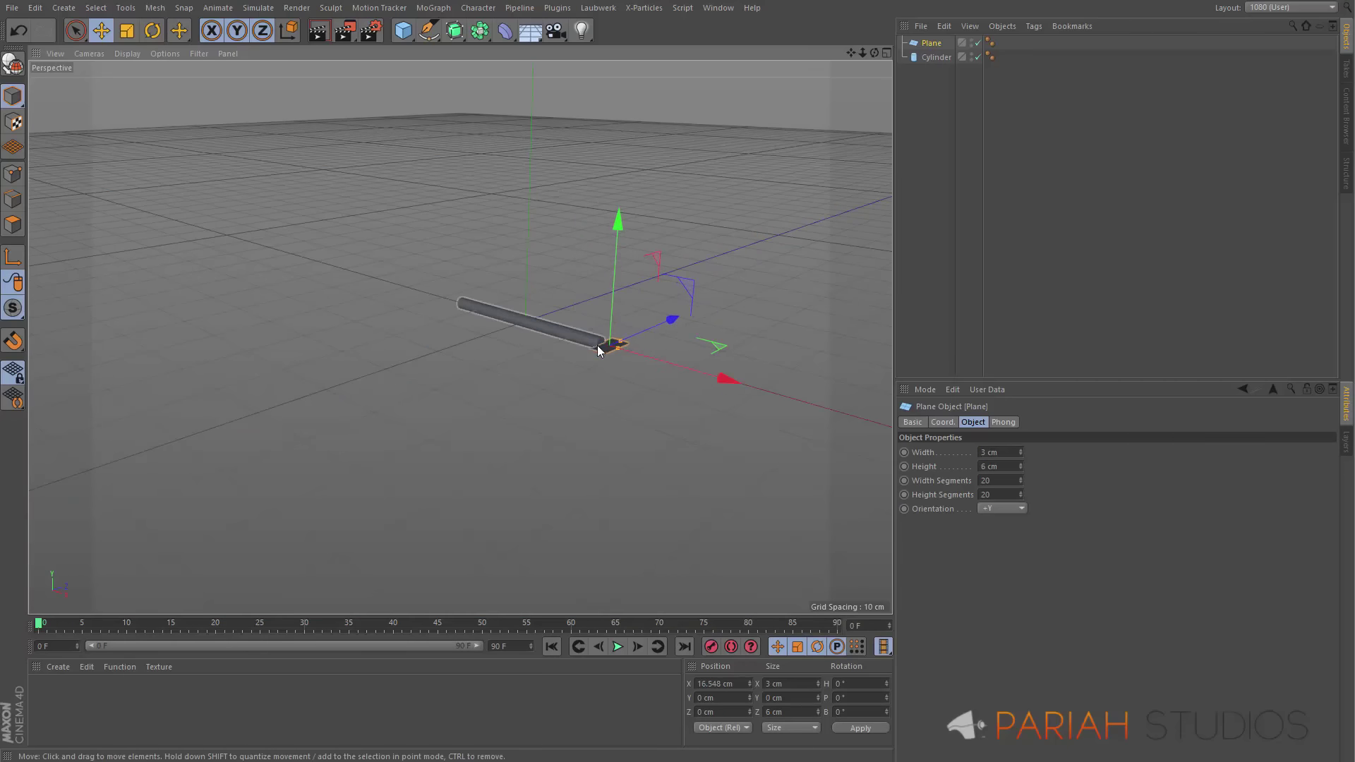
pyautogui.scroll(2, 648, 325)
pyautogui.scroll(3, 648, 324)
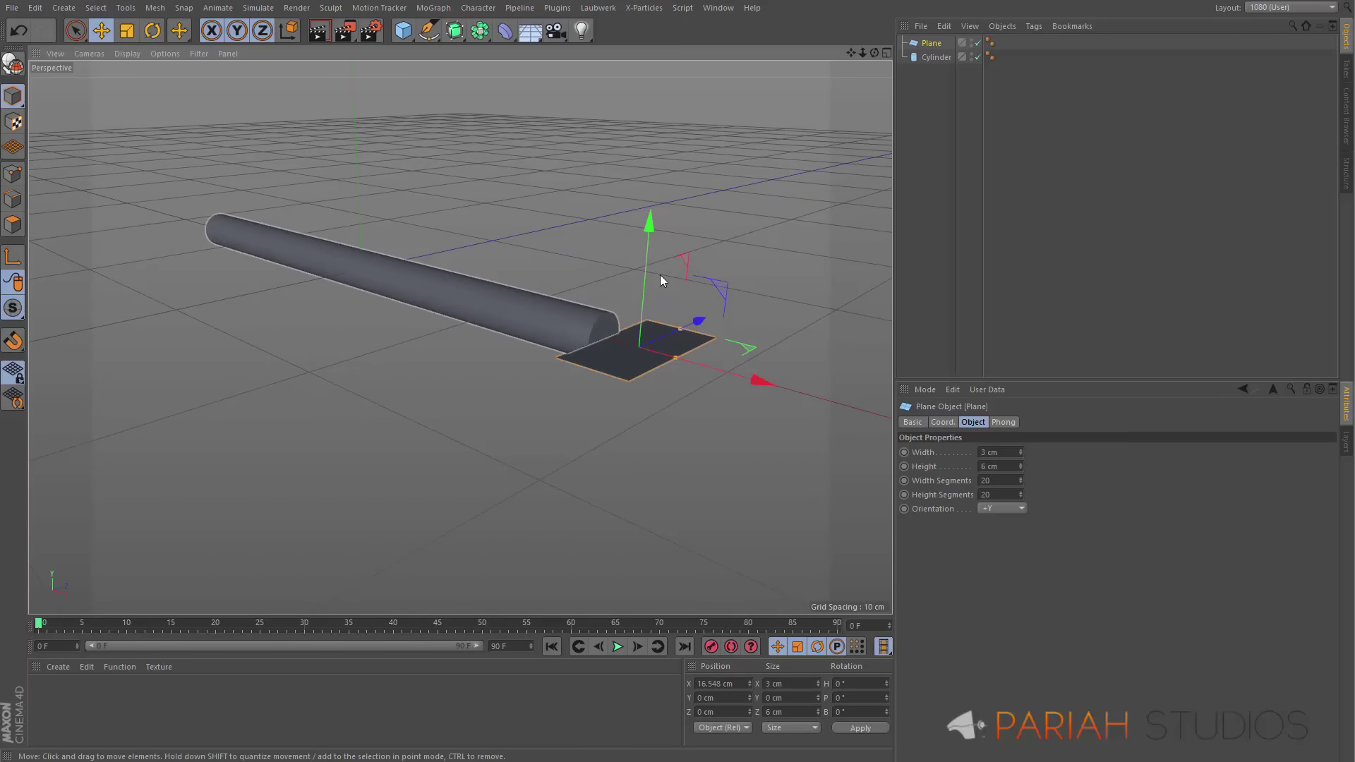
pyautogui.click(917, 44)
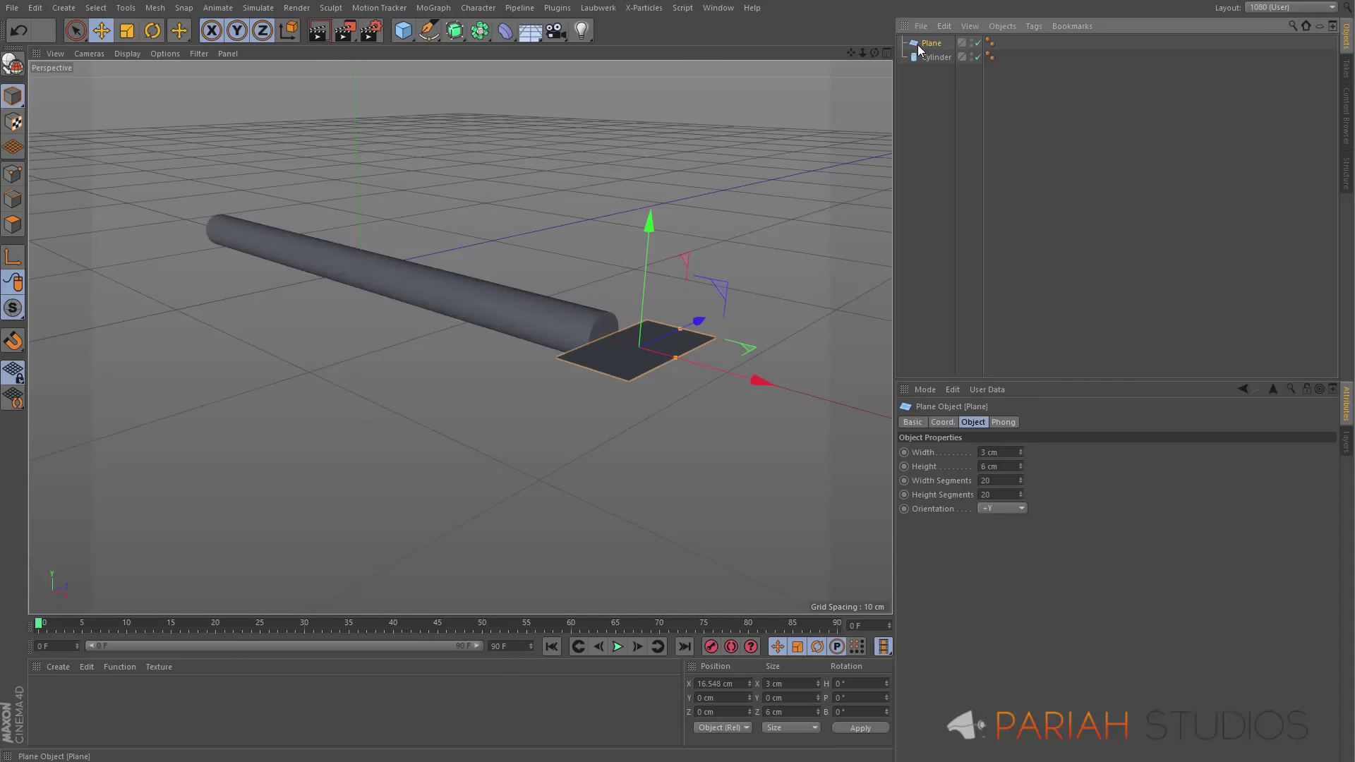
pyautogui.press('Delete')
# Add a cube and set its X, Y and Z sizes to 3 cm each
pyautogui.click(403, 30)
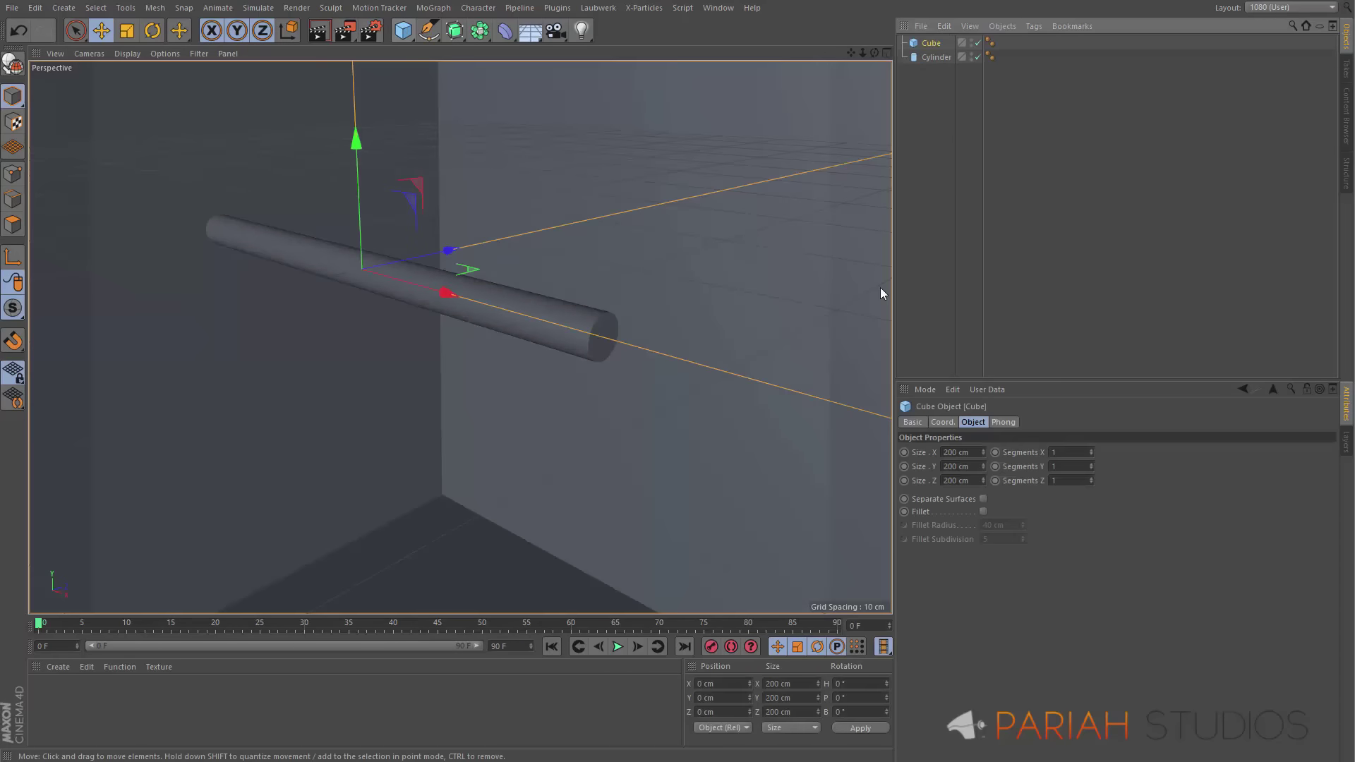
pyautogui.doubleClick(961, 452)
pyautogui.write('3')
pyautogui.press('Tab')
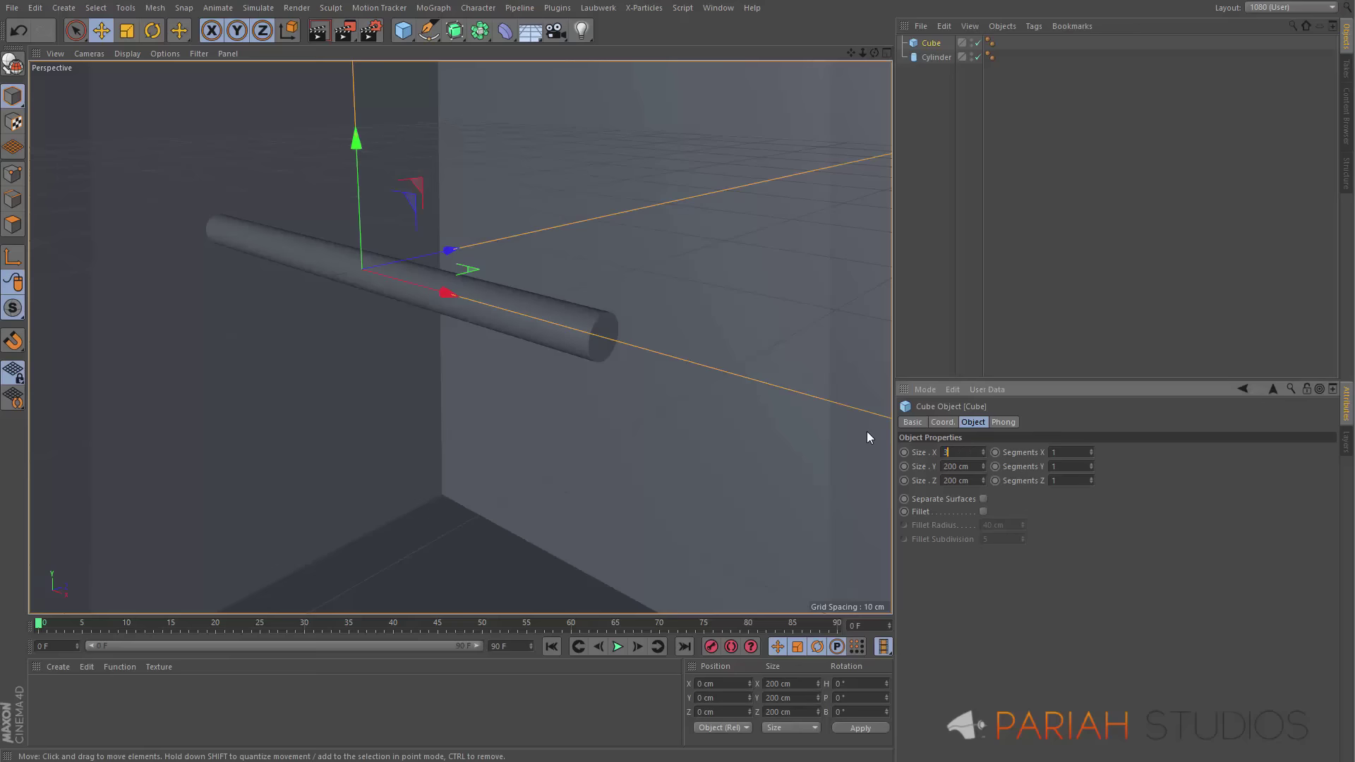
pyautogui.write('3')
pyautogui.press('Tab')
pyautogui.write('3')
pyautogui.press('Tab')
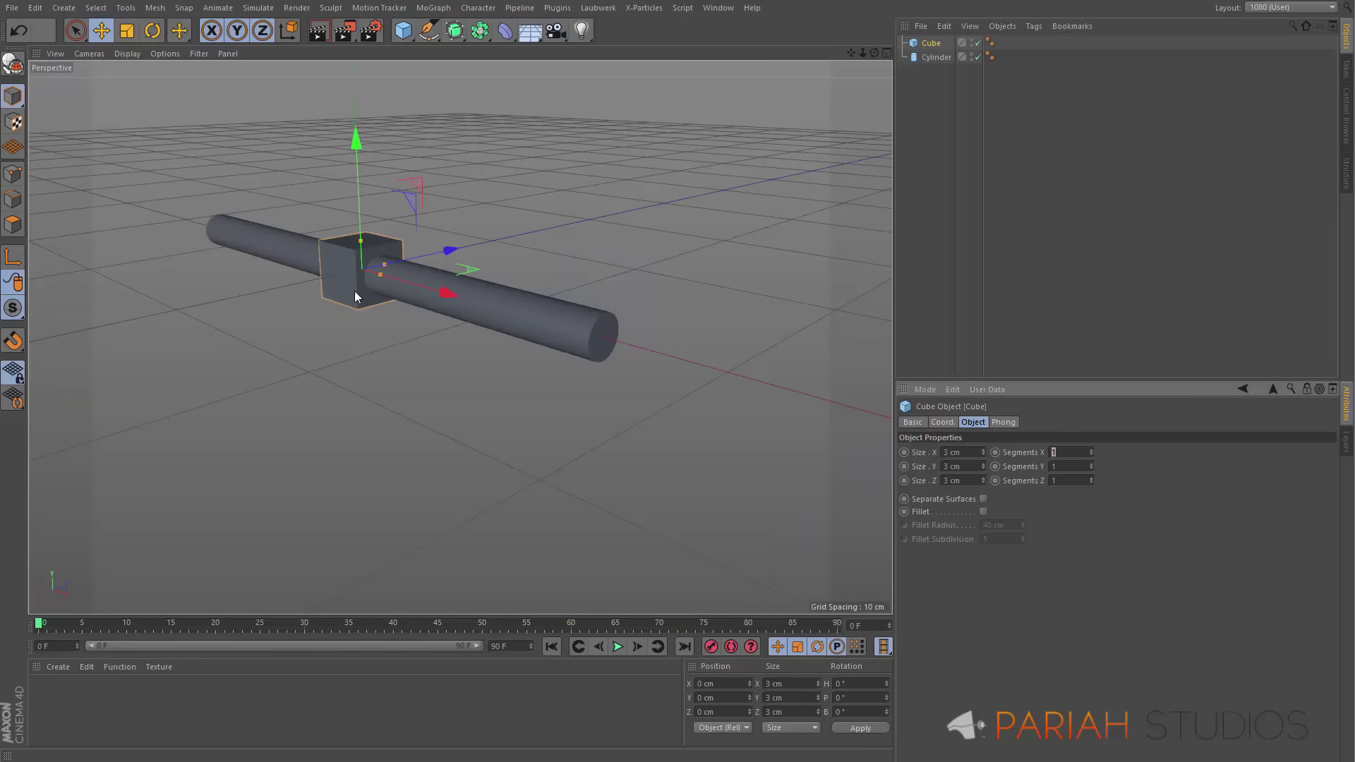
# Move the cube along X to about 14.67 cm, over the cylinder's end, and make it editable
pyautogui.moveTo(450, 288); pyautogui.dragTo(484, 305)
pyautogui.moveTo(691, 340); pyautogui.dragTo(712, 341)
pyautogui.click(12, 64)
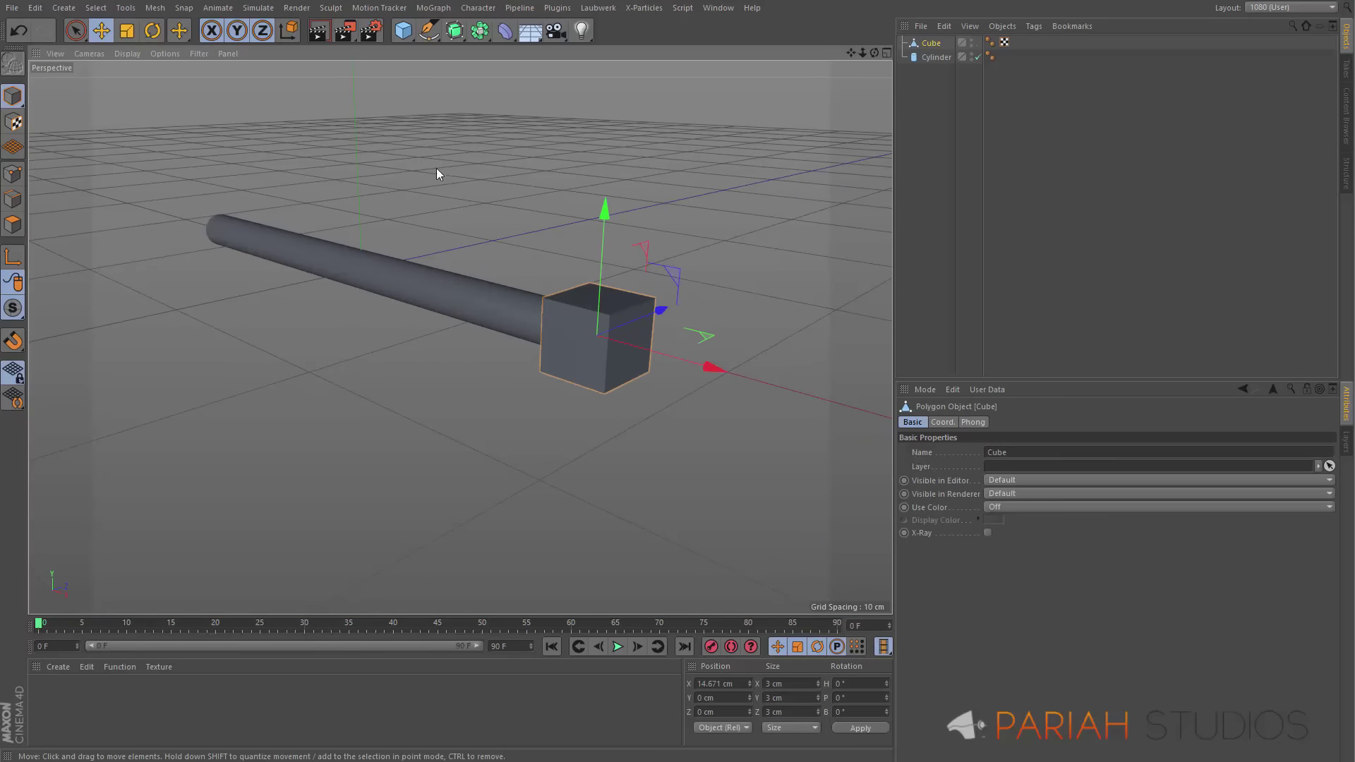
# In polygon mode, extrude the cube's outer end face away from the cylinder to about X 3.47 cm
pyautogui.click(13, 224)
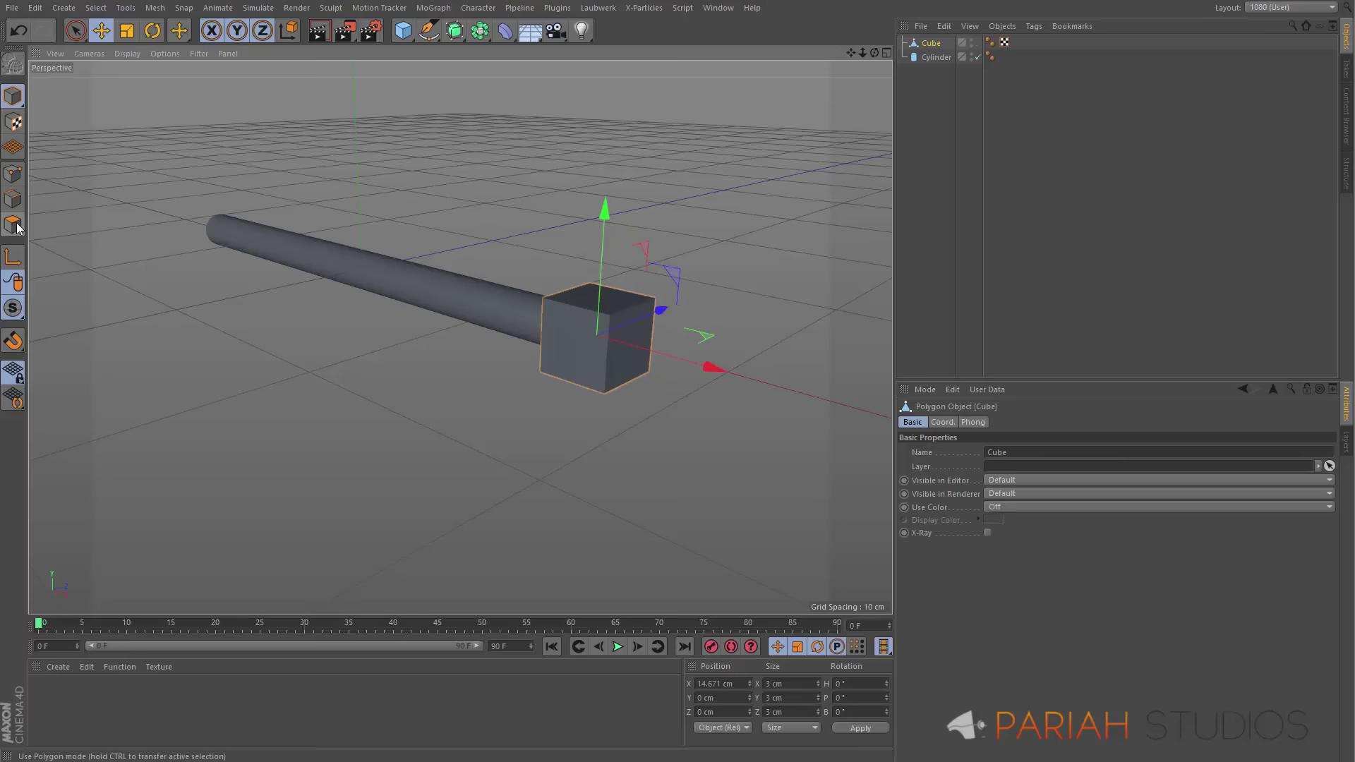
pyautogui.click(625, 353)
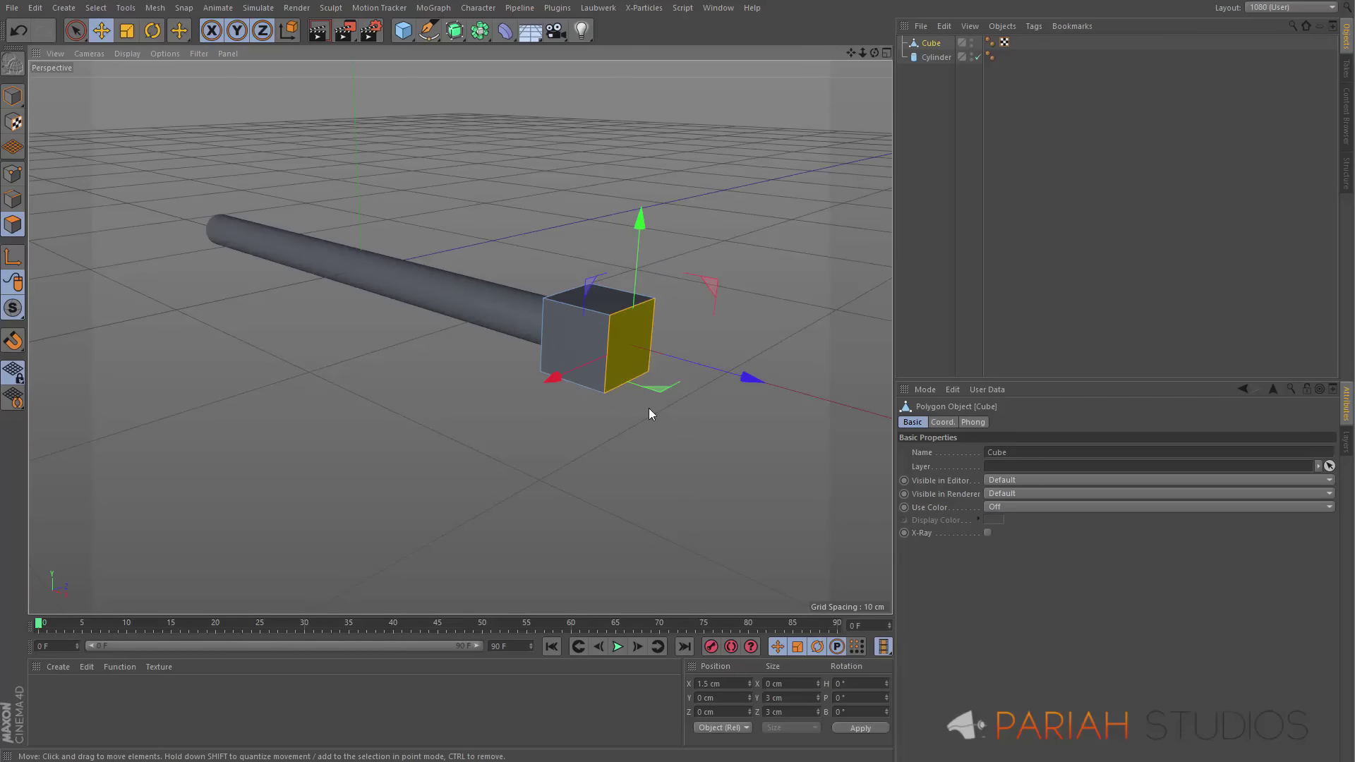
pyautogui.moveTo(750, 376); pyautogui.dragTo(804, 384)
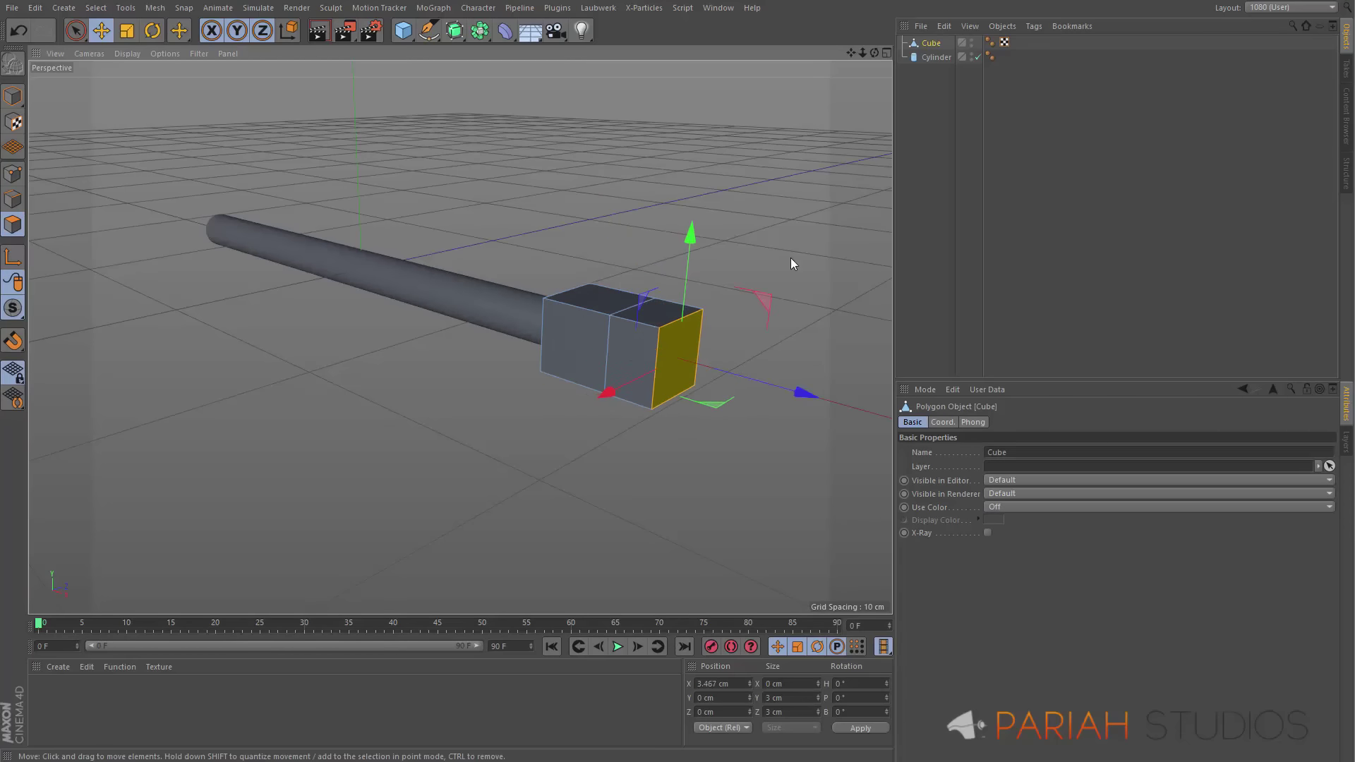
# Smooth the cube with a Subdivision Surface and reselect the Cube inside it for editing
pyautogui.click(455, 32)
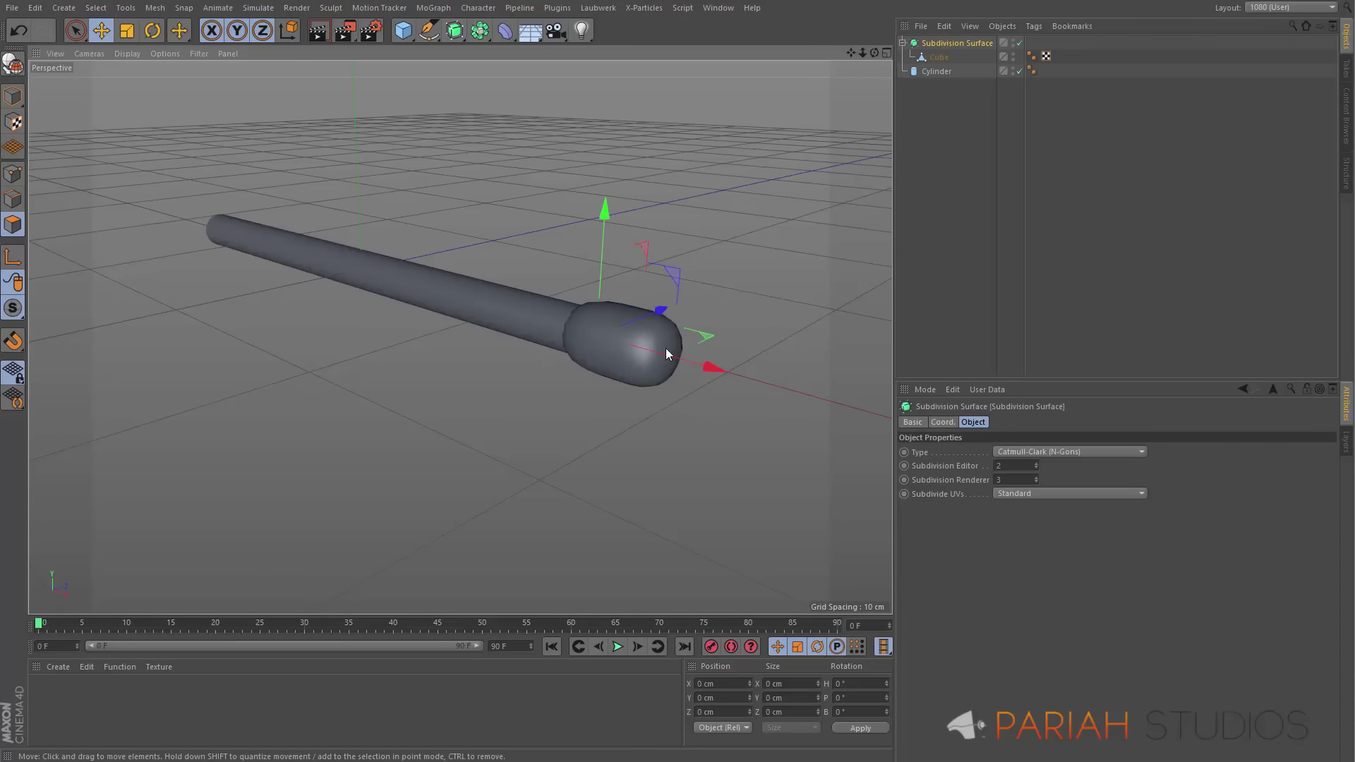
pyautogui.keyDown('alt'); pyautogui.moveTo(631, 367); pyautogui.dragTo(670, 359); pyautogui.keyUp('alt')
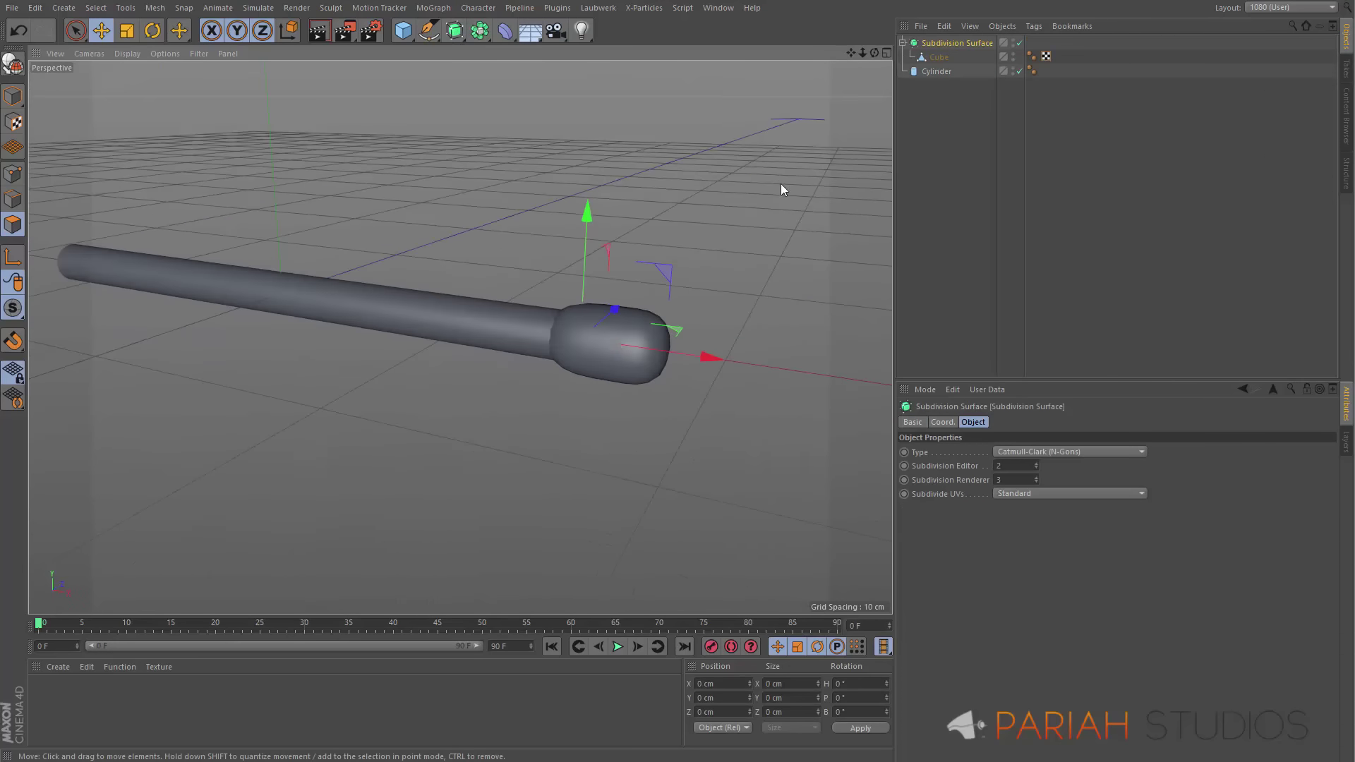
pyautogui.click(927, 58)
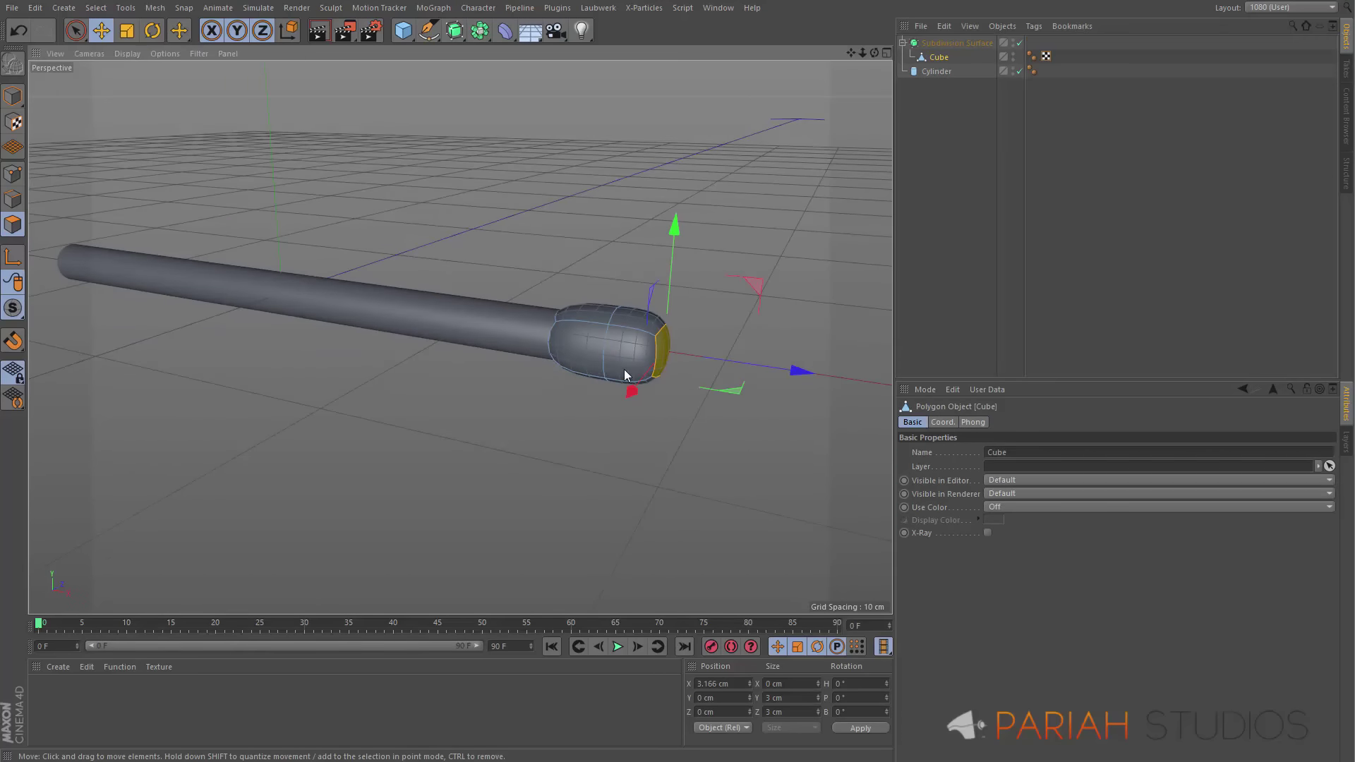
# Clear the polygon selection and use the Knife in Loop mode to cut a loop around the cube near its cylinder-side end
pyautogui.click(589, 358)
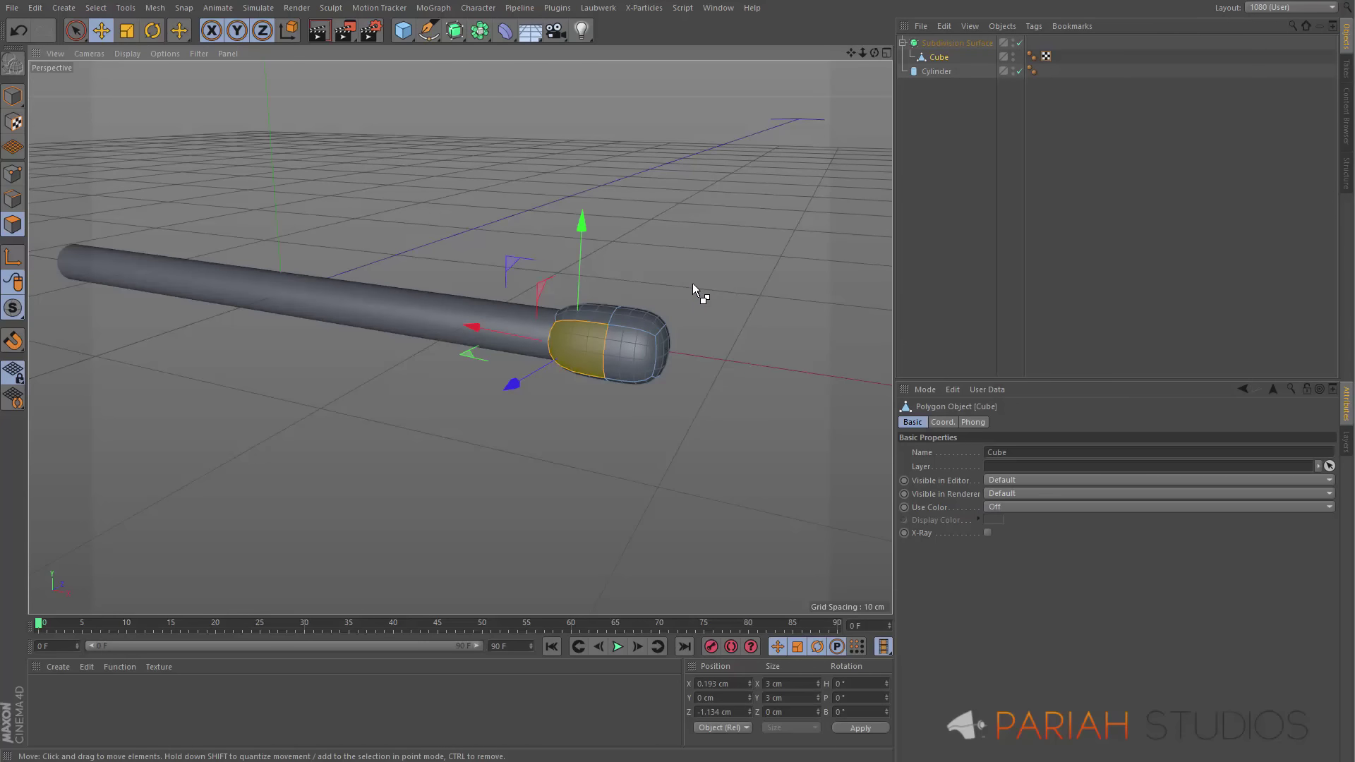
pyautogui.press('space')
pyautogui.click(695, 253)
pyautogui.press('k')
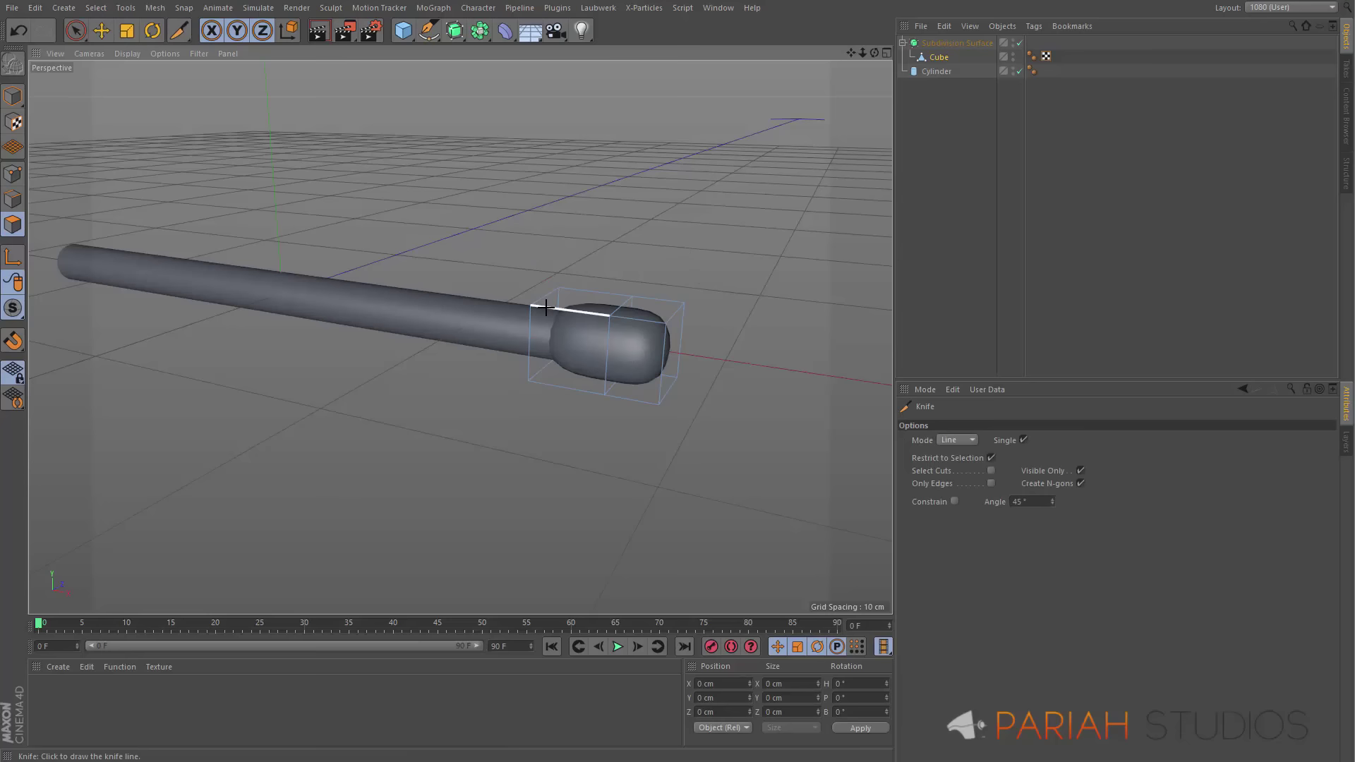
pyautogui.click(957, 440)
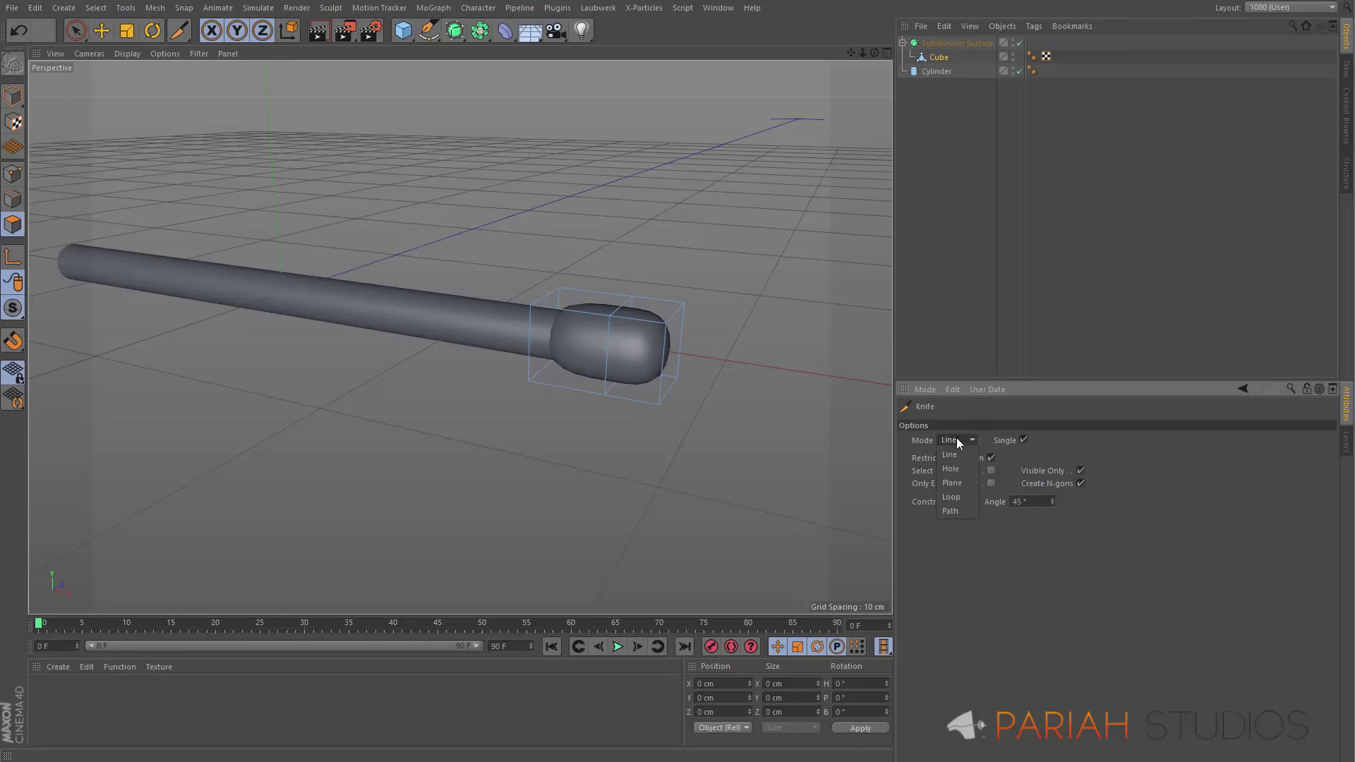
pyautogui.click(953, 497)
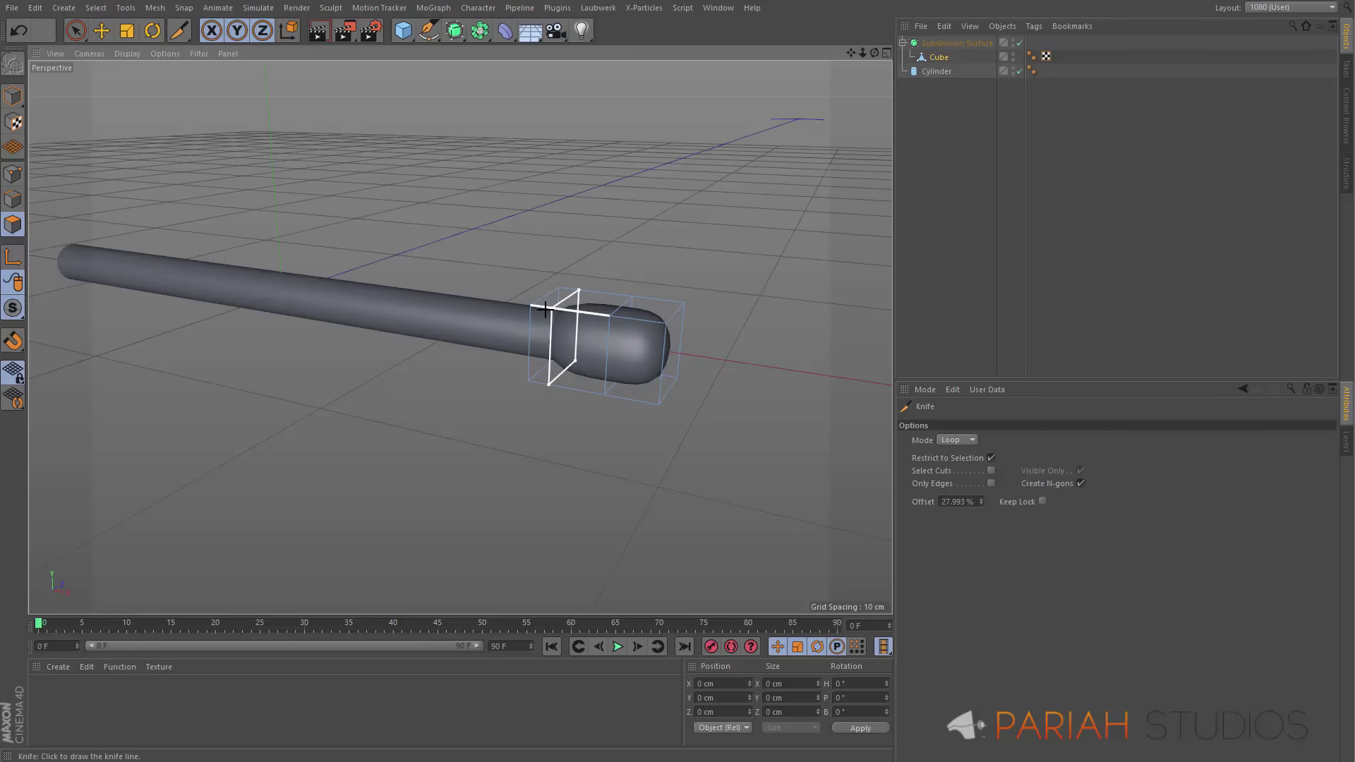
pyautogui.click(545, 310)
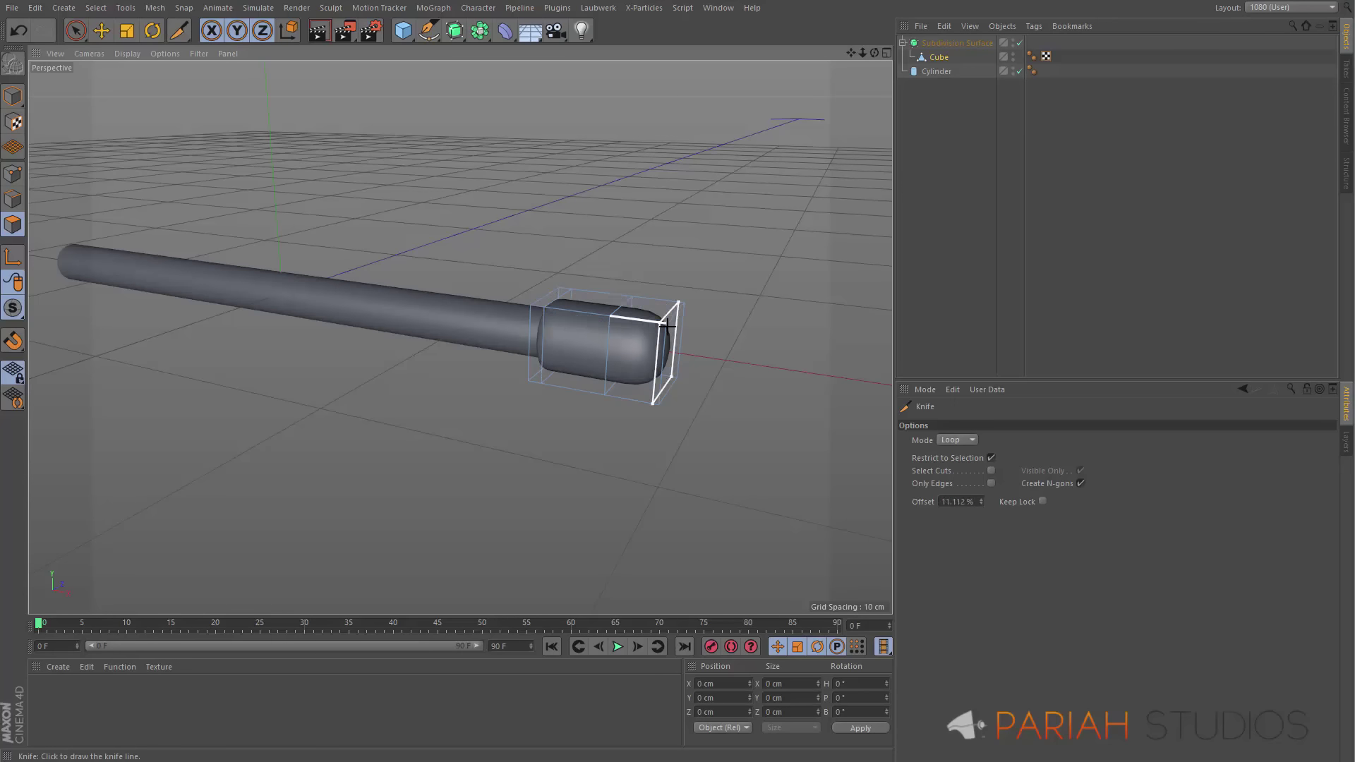
# Select the cube's outer end polygon with Live Selection and extend it outward along X to about 6.19 cm
pyautogui.press('space')
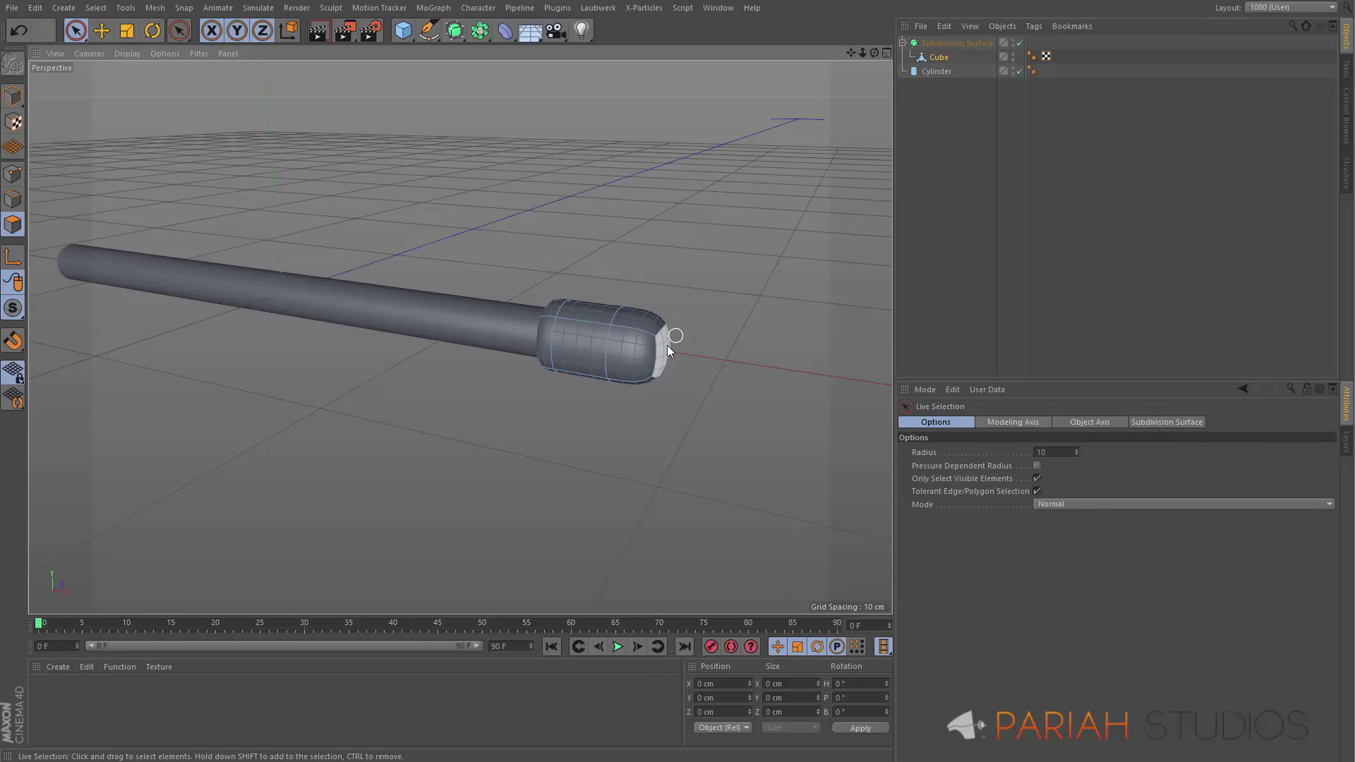
pyautogui.click(668, 345)
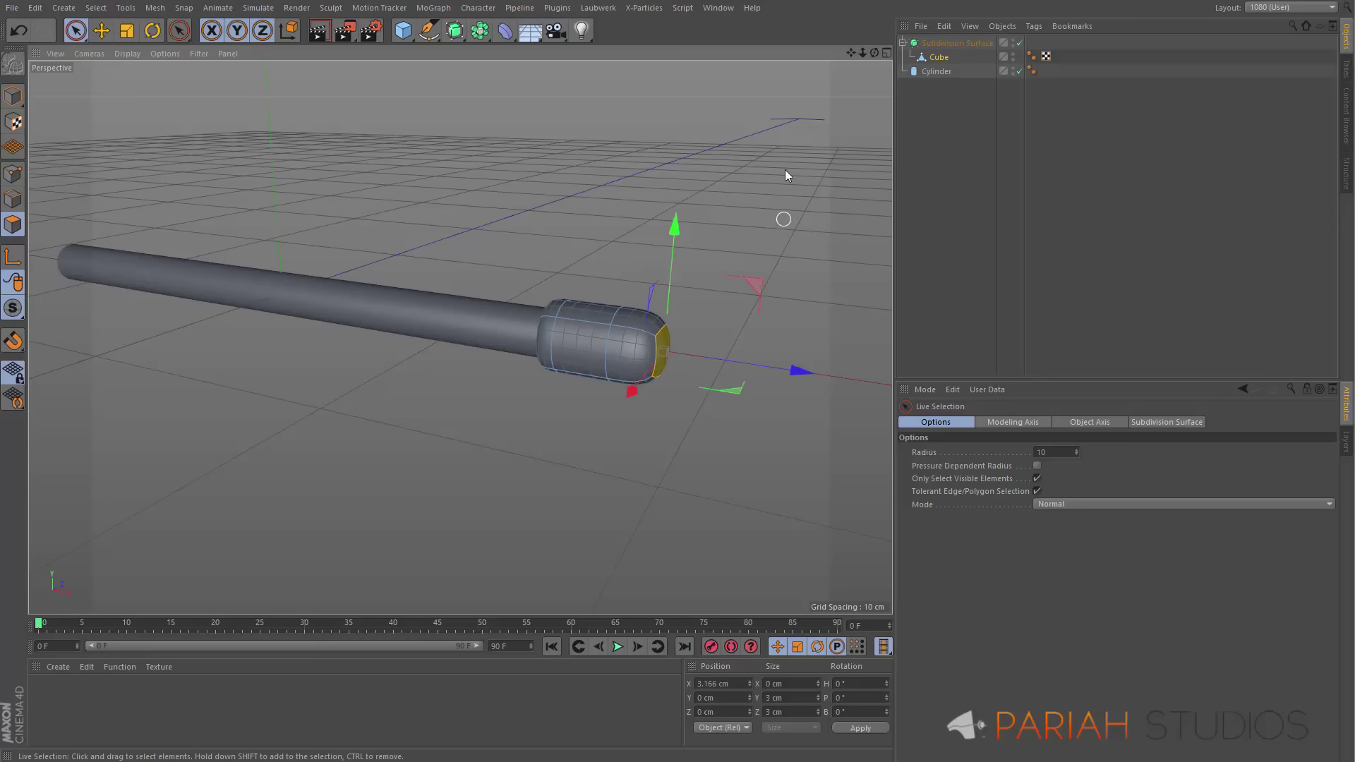
pyautogui.keyDown('alt'); pyautogui.moveTo(625, 353); pyautogui.dragTo(497, 271); pyautogui.keyUp('alt')
pyautogui.keyDown('alt'); pyautogui.moveTo(695, 351); pyautogui.dragTo(635, 358, button='right'); pyautogui.keyUp('alt')
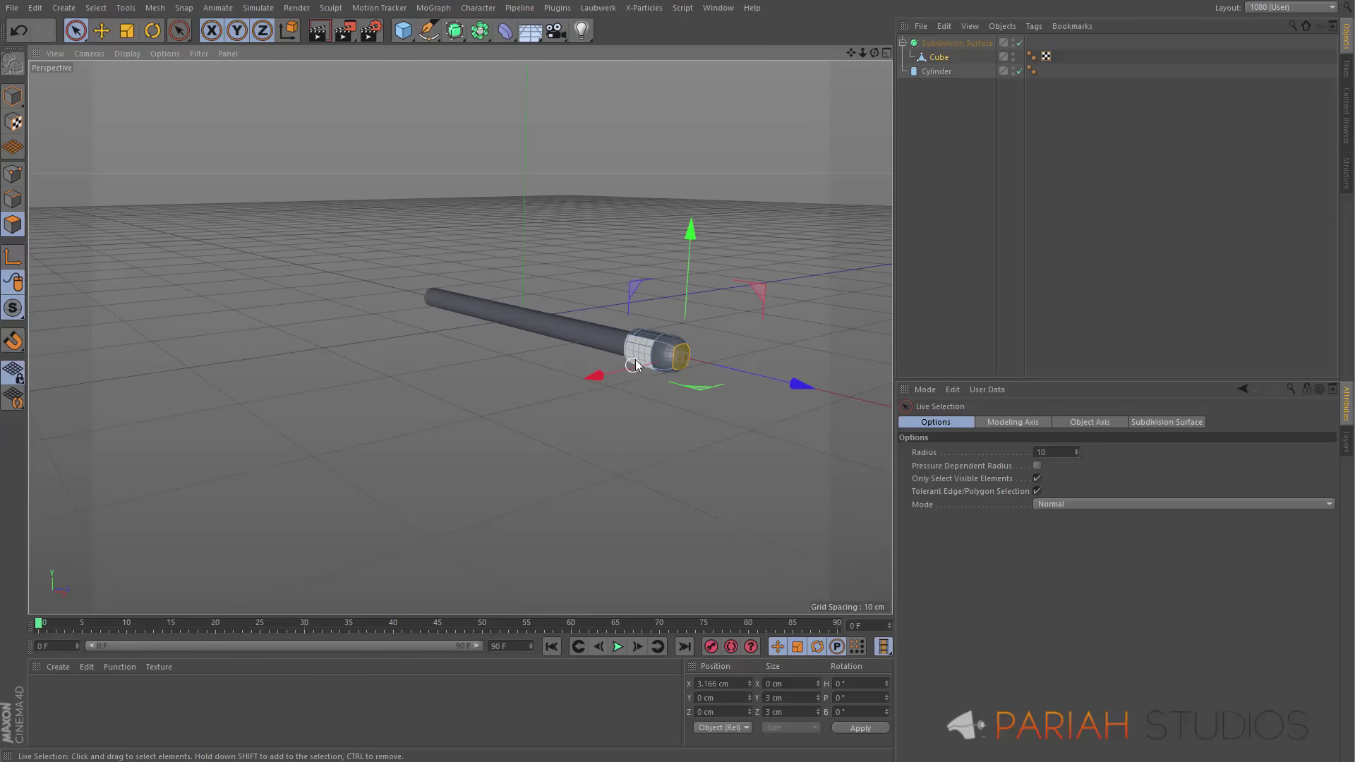
pyautogui.keyDown('alt'); pyautogui.moveTo(635, 359); pyautogui.dragTo(468, 328, button='middle'); pyautogui.keyUp('alt')
pyautogui.keyDown('alt'); pyautogui.moveTo(462, 335); pyautogui.dragTo(616, 401); pyautogui.keyUp('alt')
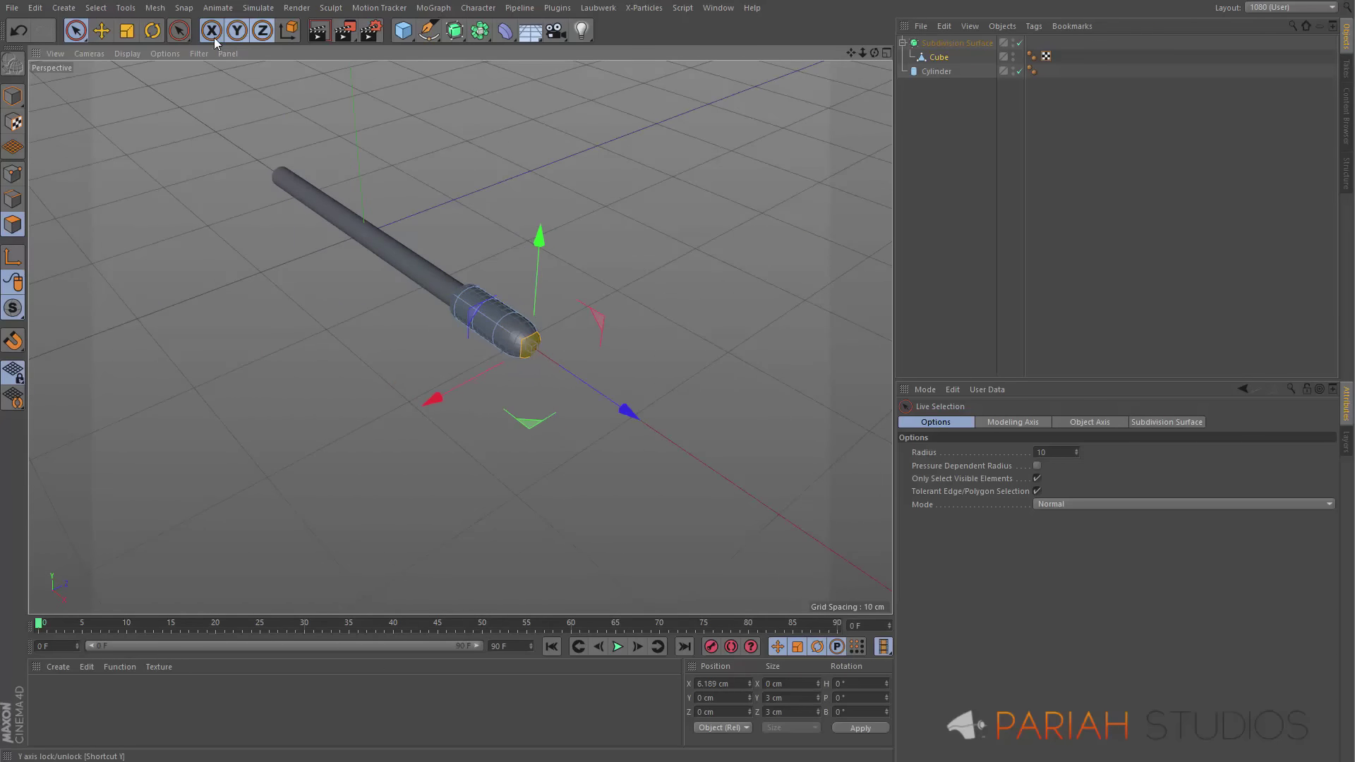
# Widen the cube's outer end polygon along Z to about 8.7 cm and extrude it outward to about X 11.57 cm
pyautogui.click(126, 30)
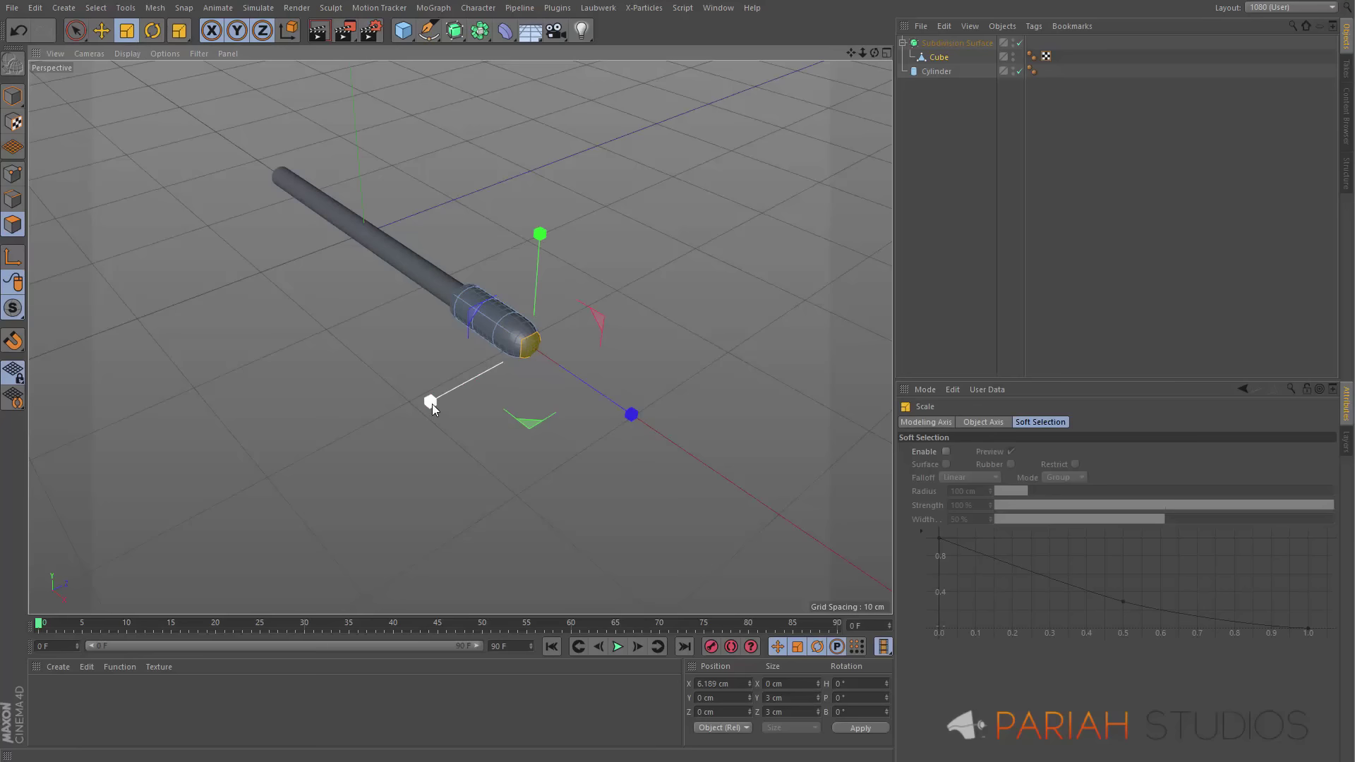
pyautogui.moveTo(431, 402); pyautogui.dragTo(167, 519)
pyautogui.press('e')
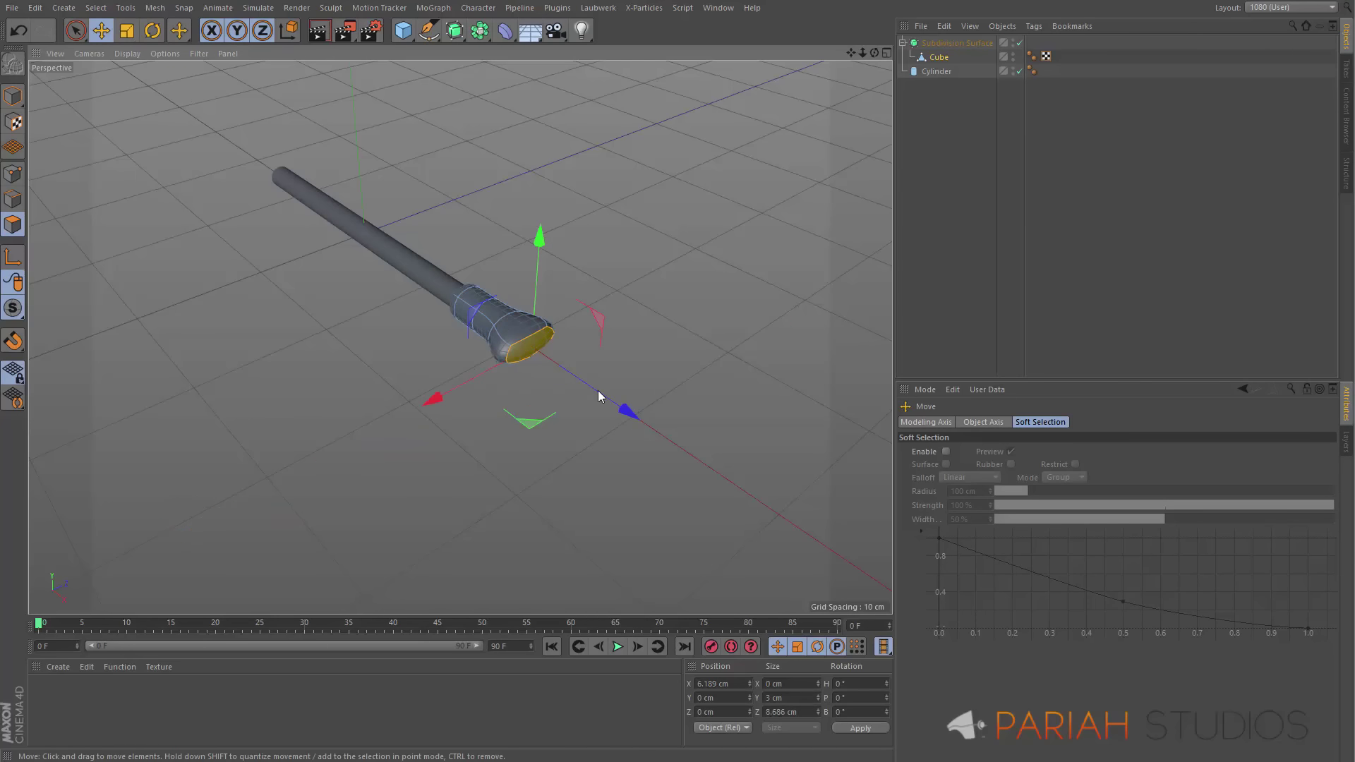
pyautogui.moveTo(627, 411); pyautogui.dragTo(700, 442)
pyautogui.keyDown('alt'); pyautogui.moveTo(508, 392); pyautogui.dragTo(712, 411); pyautogui.keyUp('alt')
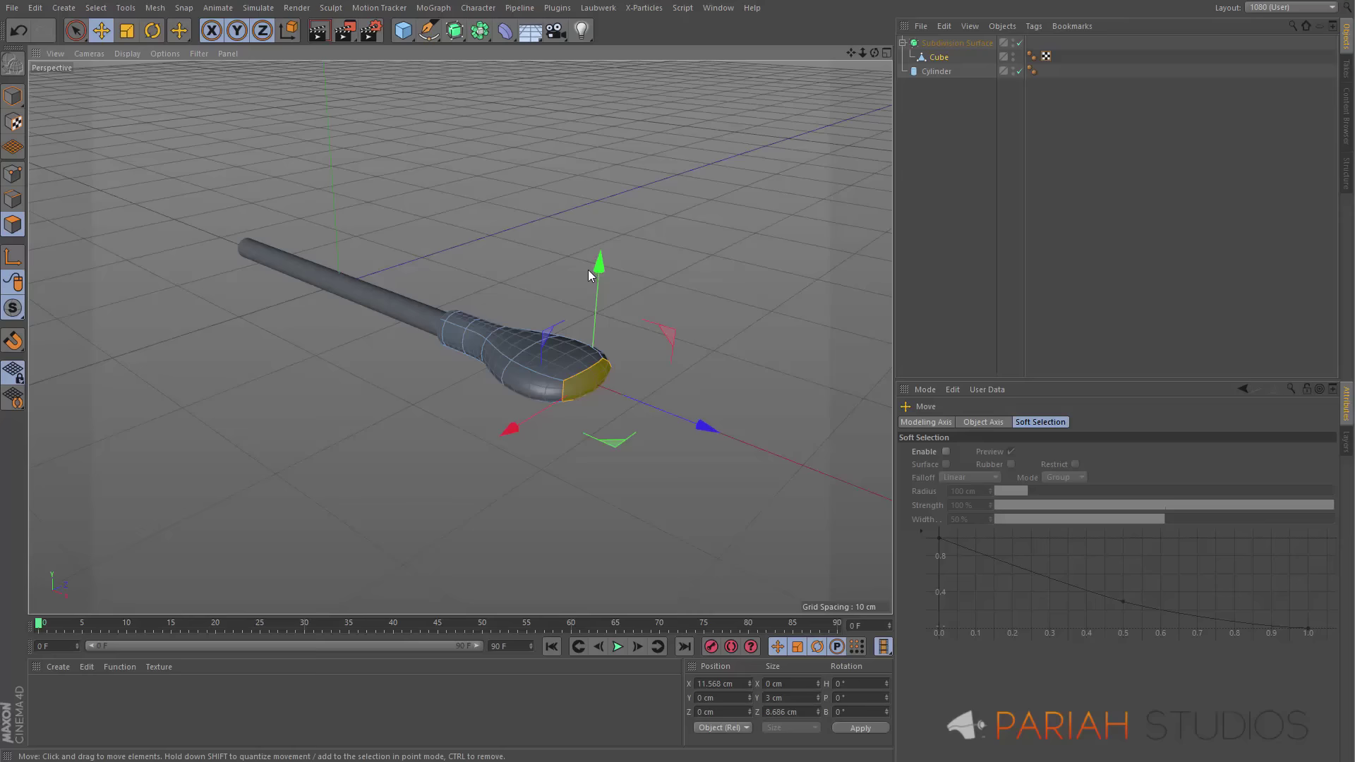
# Grow the selection to the polygons around the grip's outer end and raise them by about 0.9 cm
pyautogui.press('u')
pyautogui.press('y')
pyautogui.moveTo(570, 253); pyautogui.dragTo(573, 242)
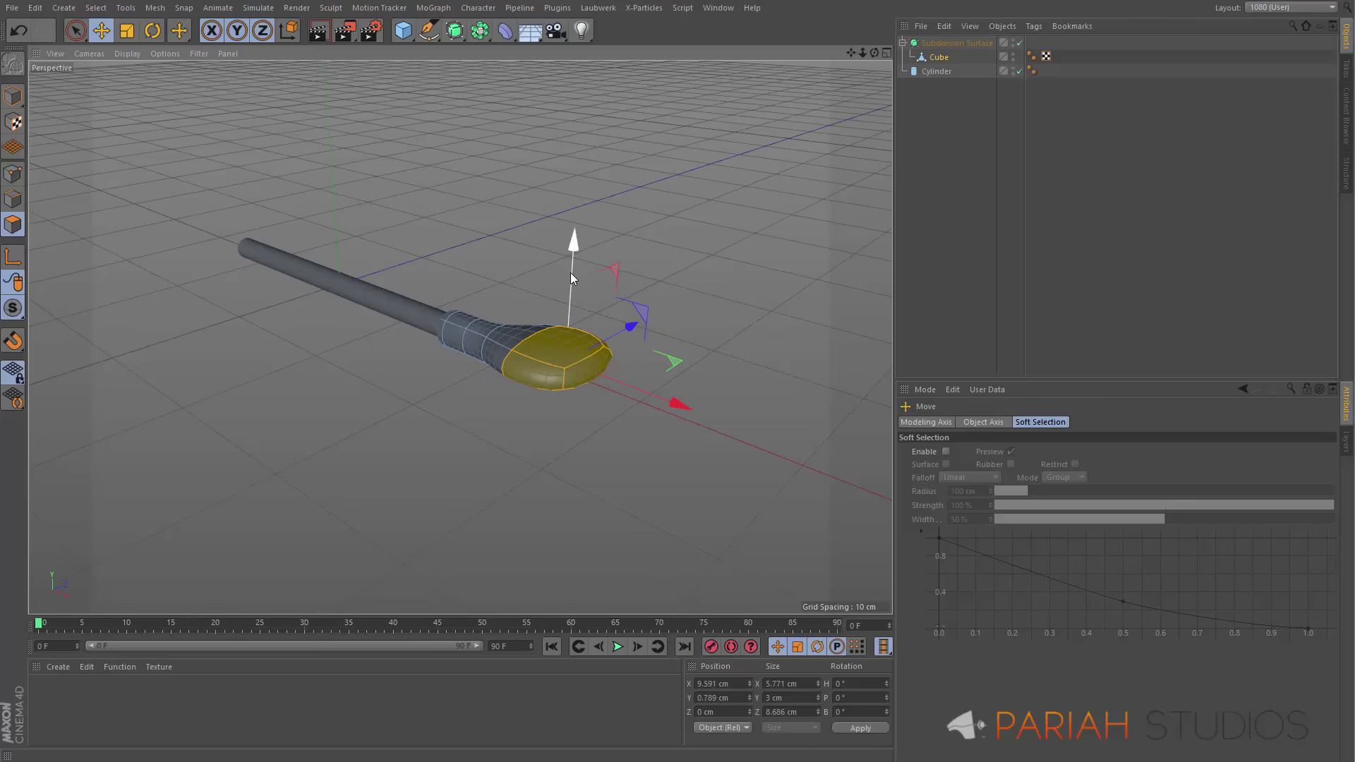
# Reselect only the grip's end polygon and extrude it outward and downward to about X 15.46 cm, Y -1.68 cm
pyautogui.click(565, 367)
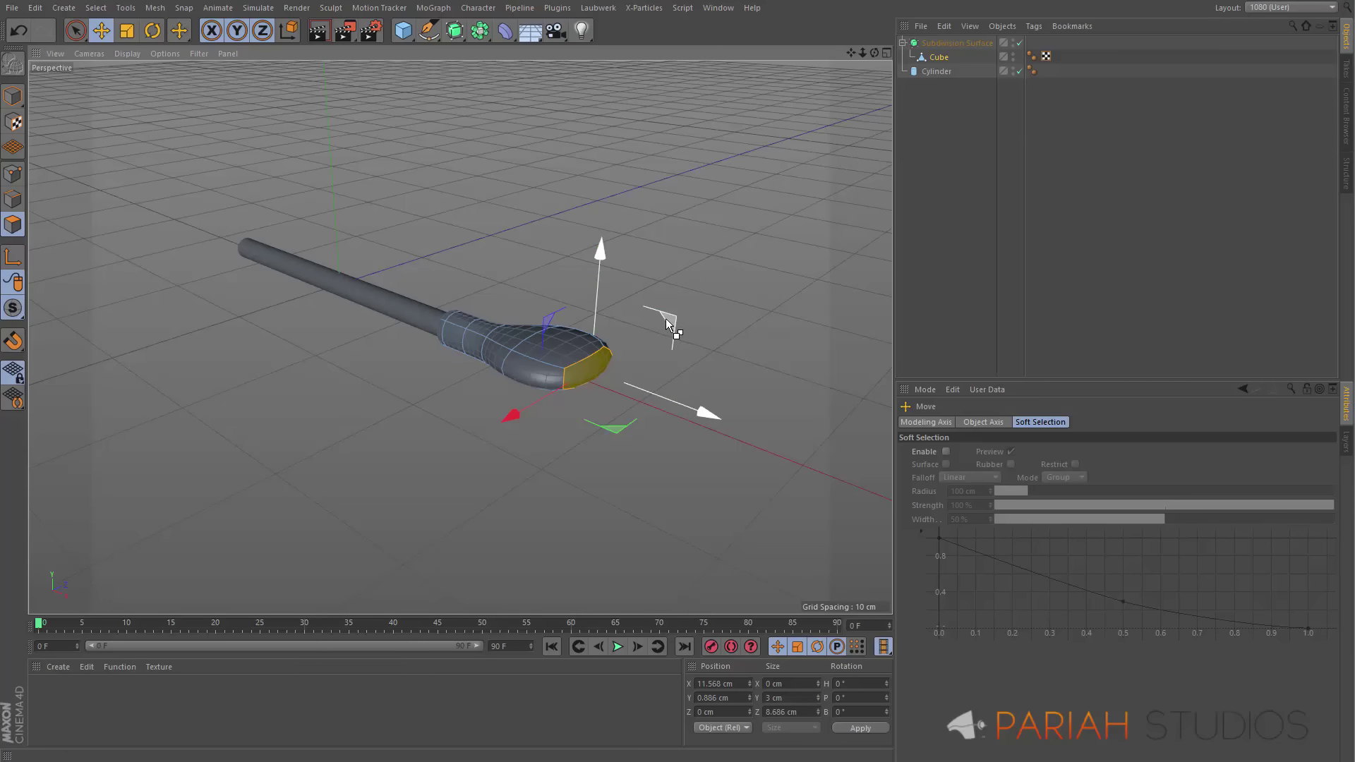
pyautogui.moveTo(666, 319); pyautogui.dragTo(719, 389)
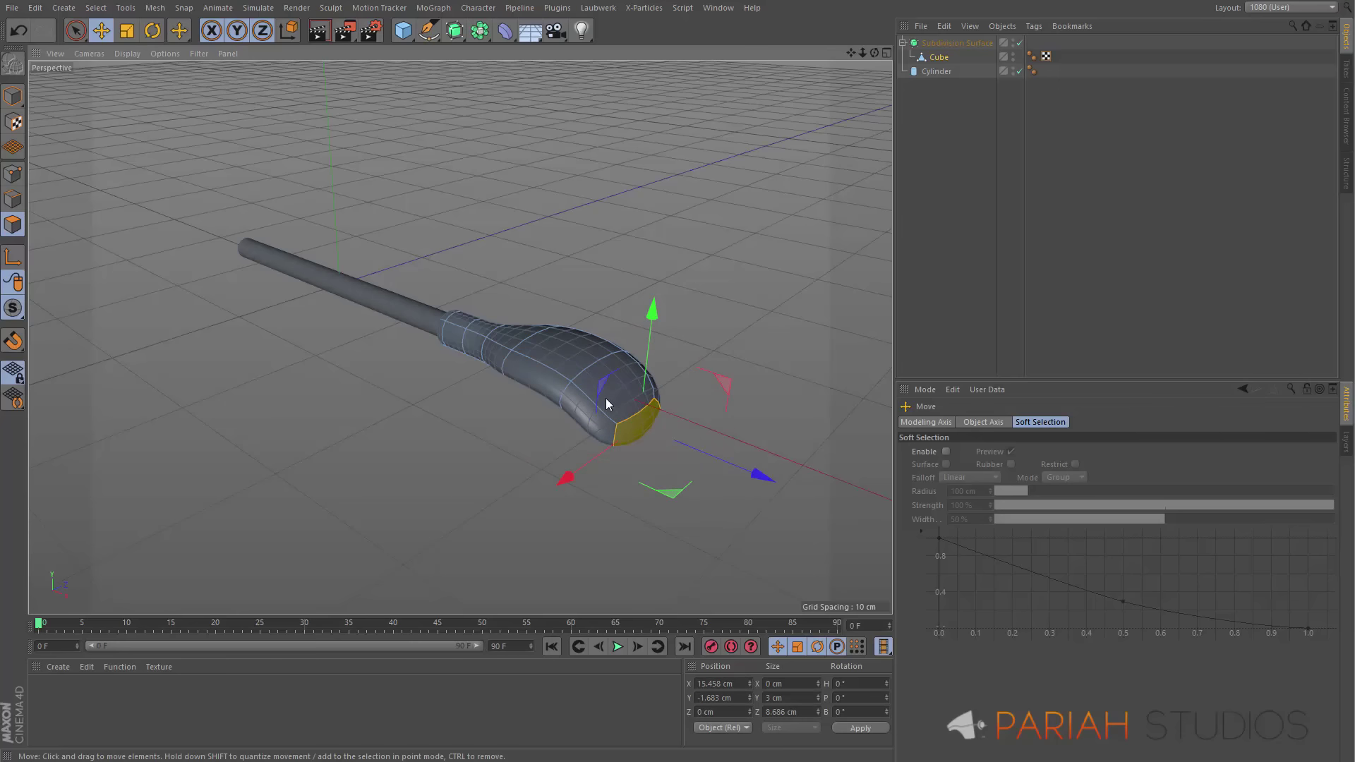
pyautogui.click(611, 368)
# Rotate the grip's end polygon in side view so it follows the downward curve, and clear the selection
pyautogui.keyDown('alt'); pyautogui.moveTo(599, 418); pyautogui.dragTo(659, 425); pyautogui.keyUp('alt')
pyautogui.click(641, 441)
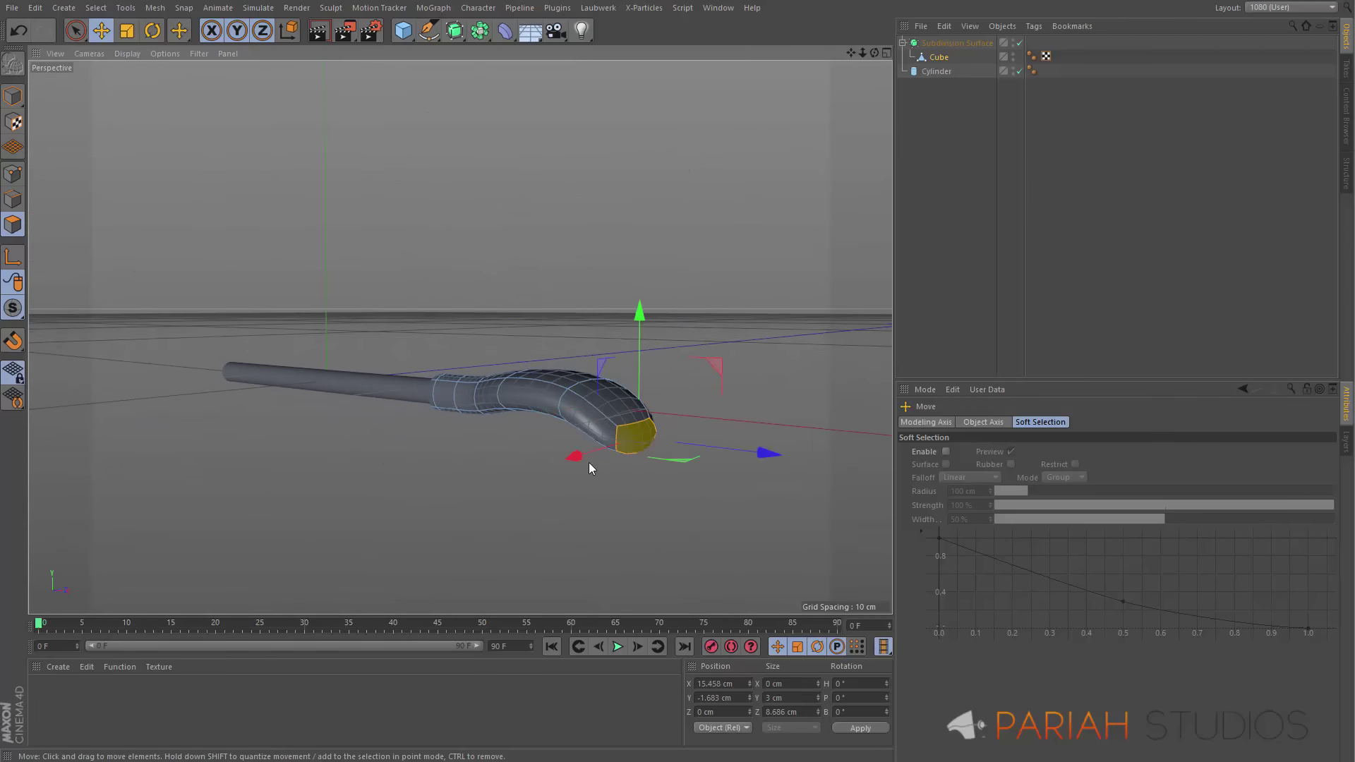
pyautogui.keyDown('alt'); pyautogui.moveTo(588, 463); pyautogui.dragTo(664, 434); pyautogui.keyUp('alt')
pyautogui.press('r')
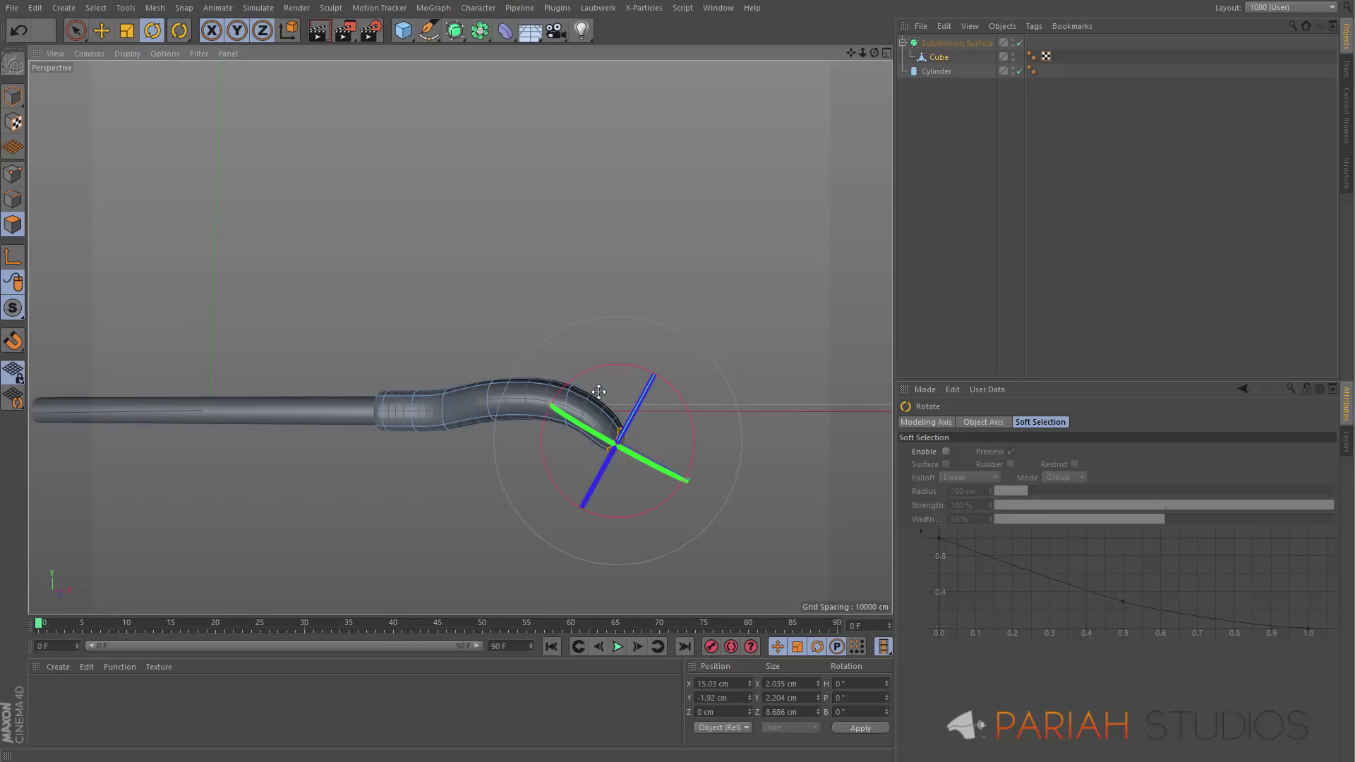
pyautogui.moveTo(521, 423)
pyautogui.keyDown('alt'); pyautogui.mouseDown()
pyautogui.moveTo(540, 439)
pyautogui.moveTo(417, 473)
pyautogui.moveTo(474, 442)
pyautogui.moveTo(505, 402)
pyautogui.mouseUp(); pyautogui.keyUp('alt')
pyautogui.click(654, 288)
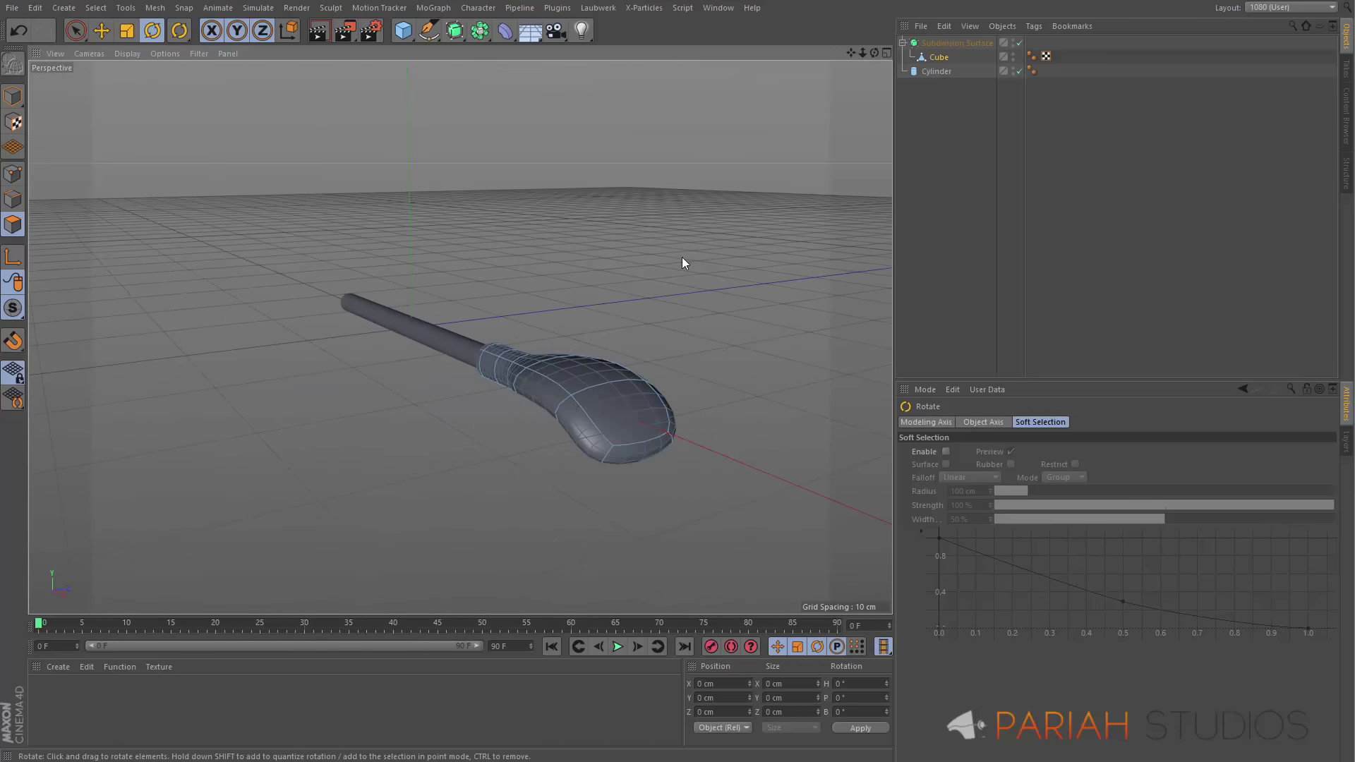
pyautogui.keyDown('alt'); pyautogui.moveTo(607, 367); pyautogui.dragTo(573, 388, button='right'); pyautogui.keyUp('alt')
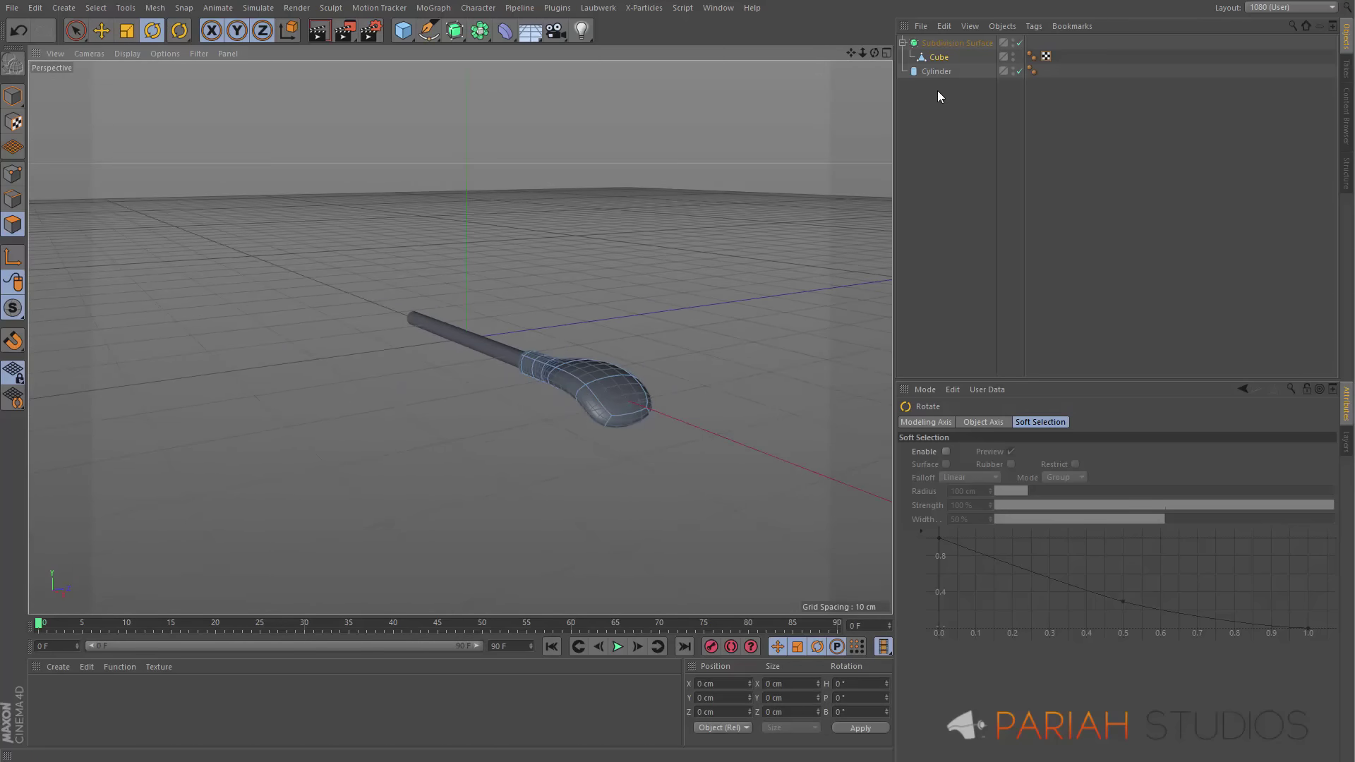
pyautogui.keyDown('alt'); pyautogui.moveTo(589, 364); pyautogui.dragTo(565, 416); pyautogui.keyUp('alt')
# Group the Subdivision Surface, its Cube and the Cylinder under a null named Handle
pyautogui.moveTo(955, 94); pyautogui.dragTo(917, 44)
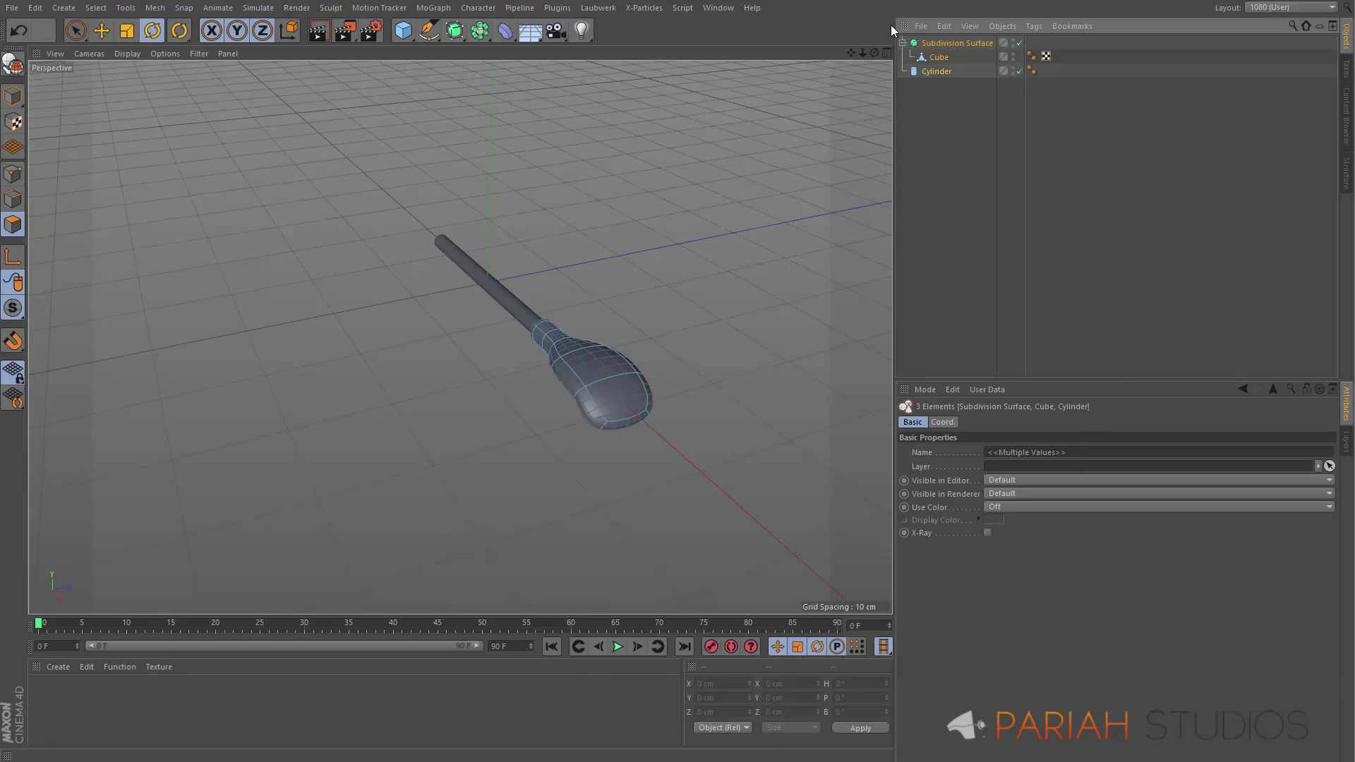
pyautogui.hotkey('alt', 'g')
pyautogui.doubleClick(930, 43)
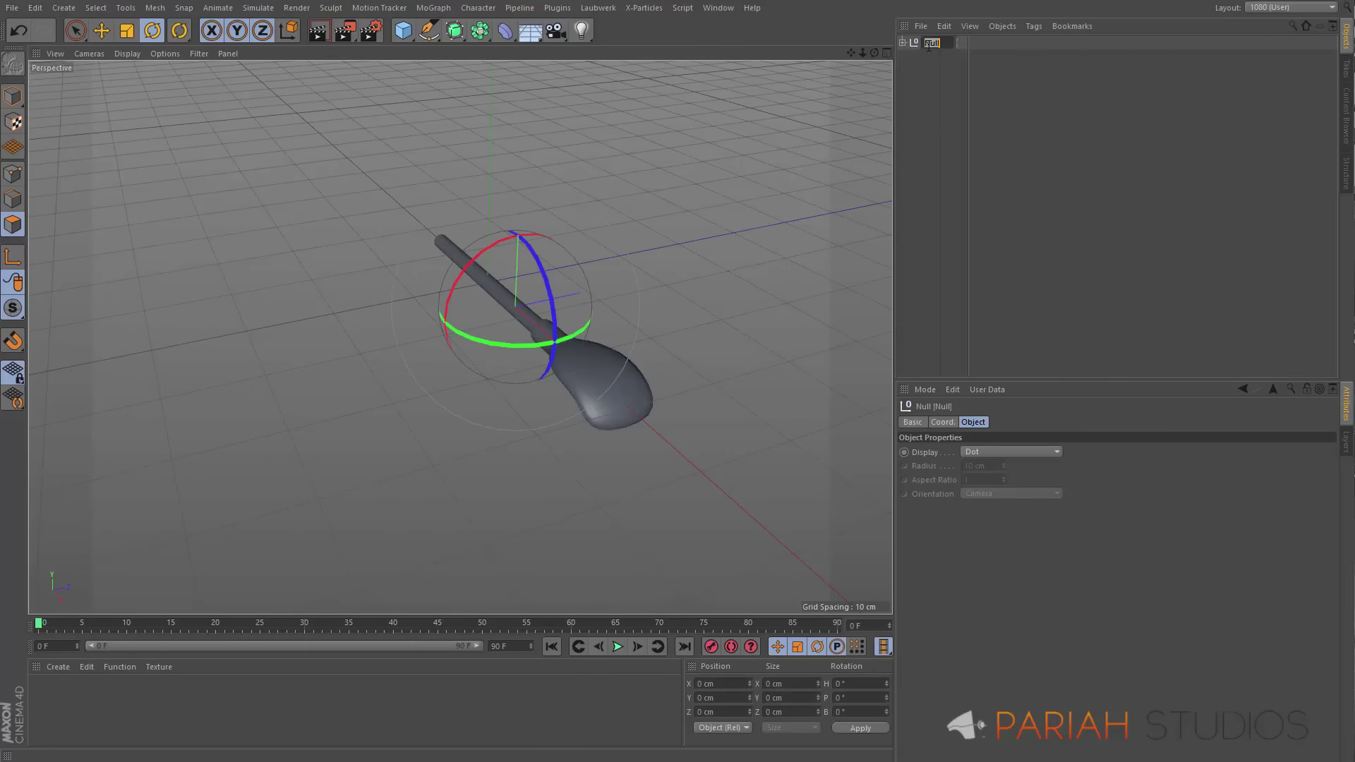
pyautogui.press('Return')
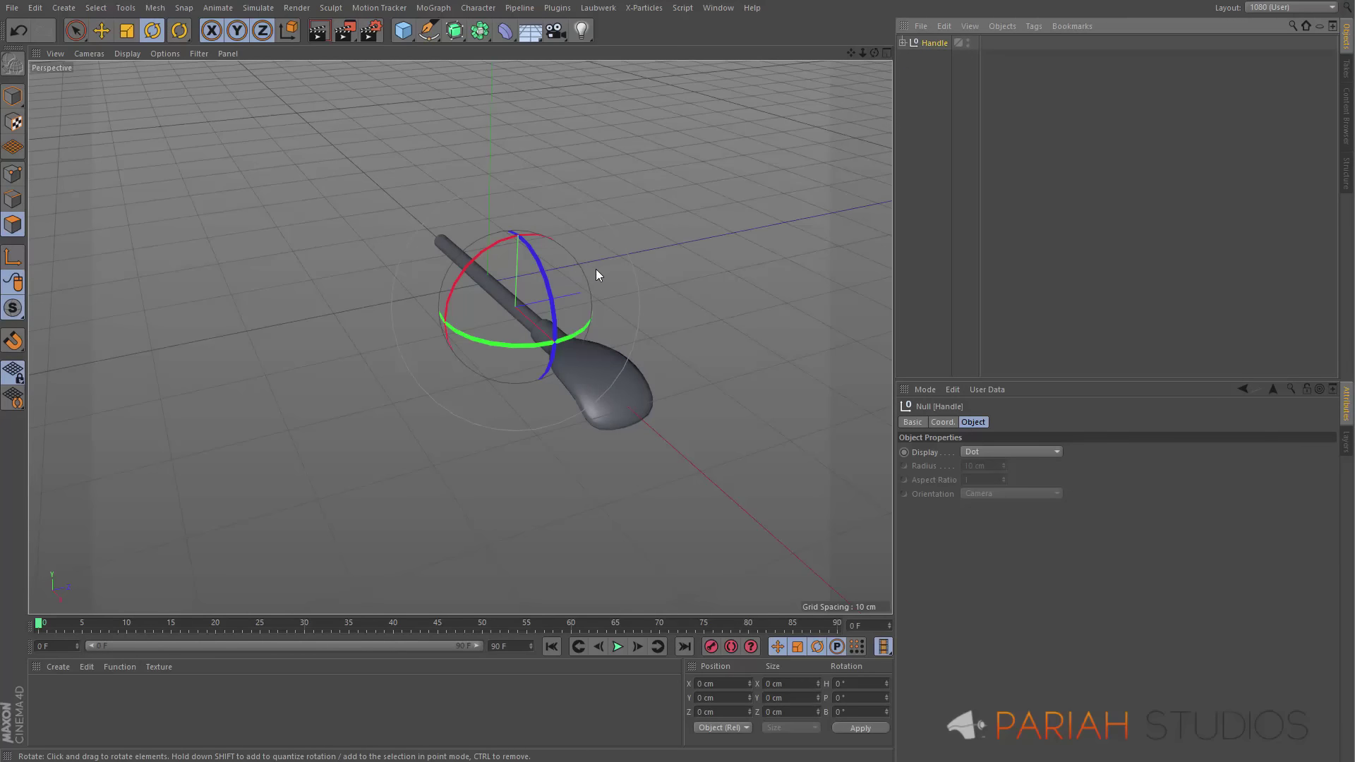
# Switch to the swivel chair project and paste the copied Handle group into it
pyautogui.press('v')
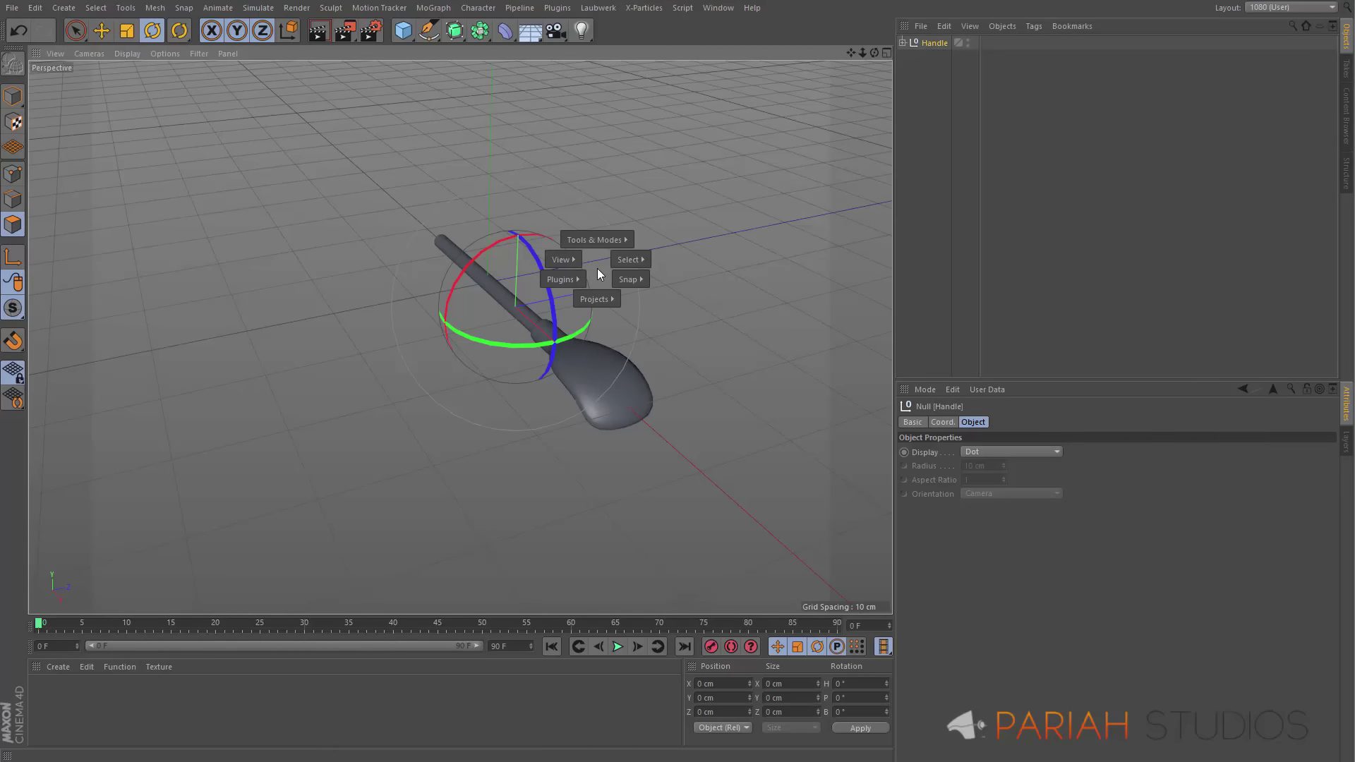
pyautogui.moveTo(603, 298)
pyautogui.click(599, 329)
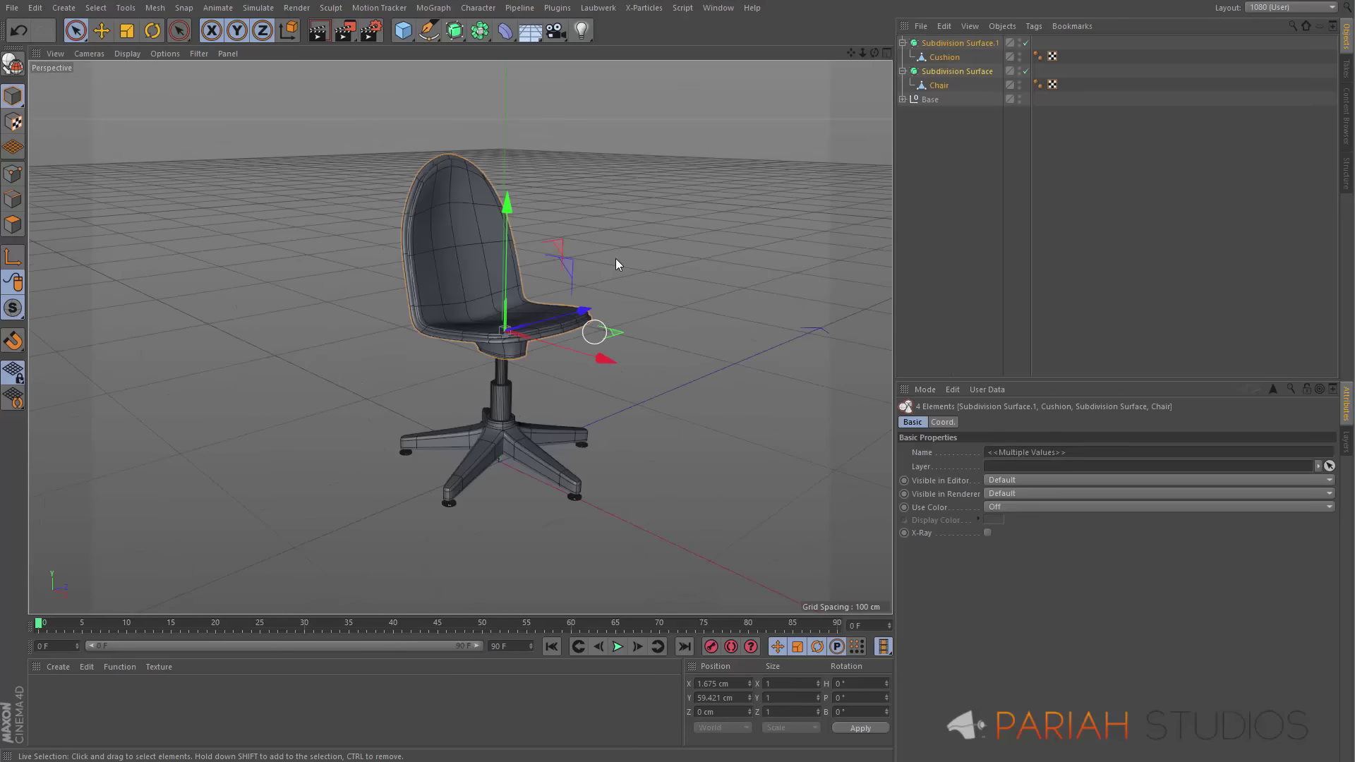
pyautogui.hotkey('ctrl', 'v')
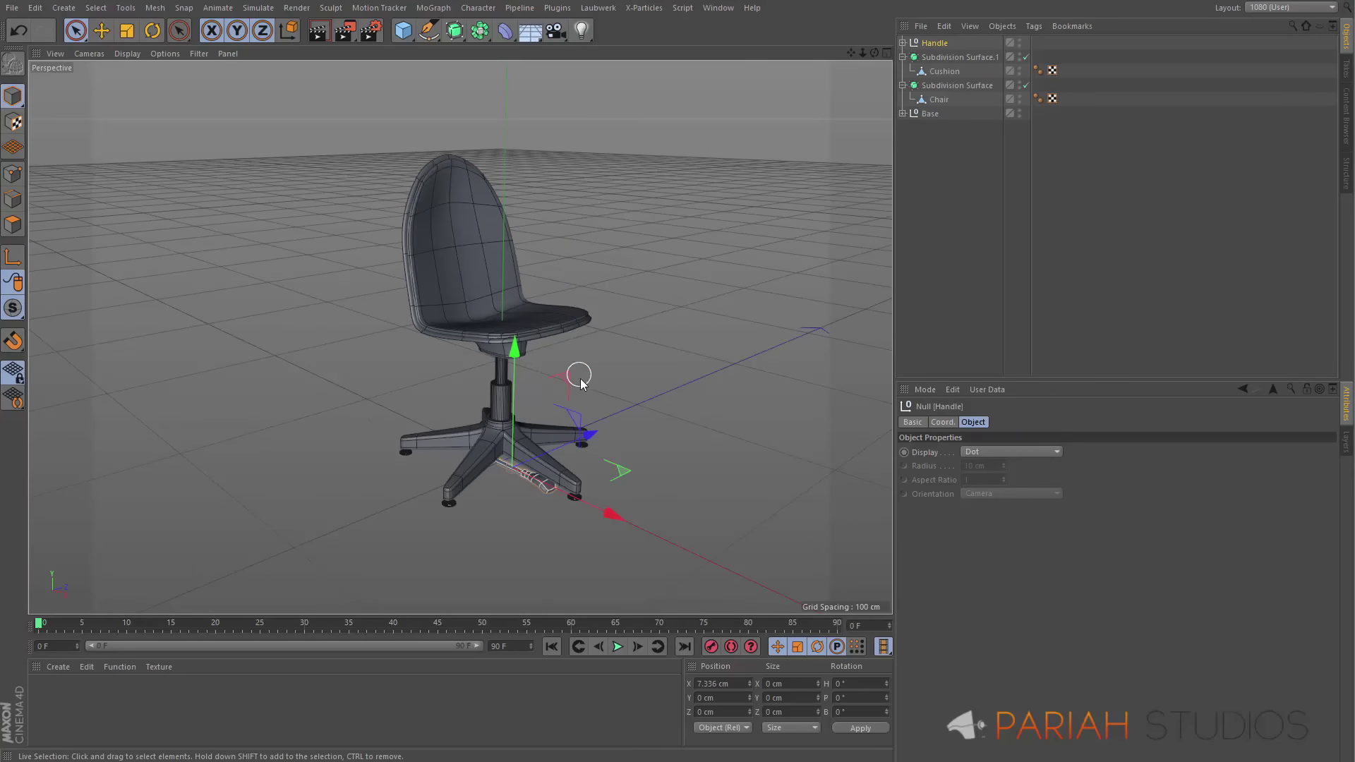
# Turn the Handle group to a heading of -90° and raise it beneath the seat to about Y 56.67 cm
pyautogui.press('r')
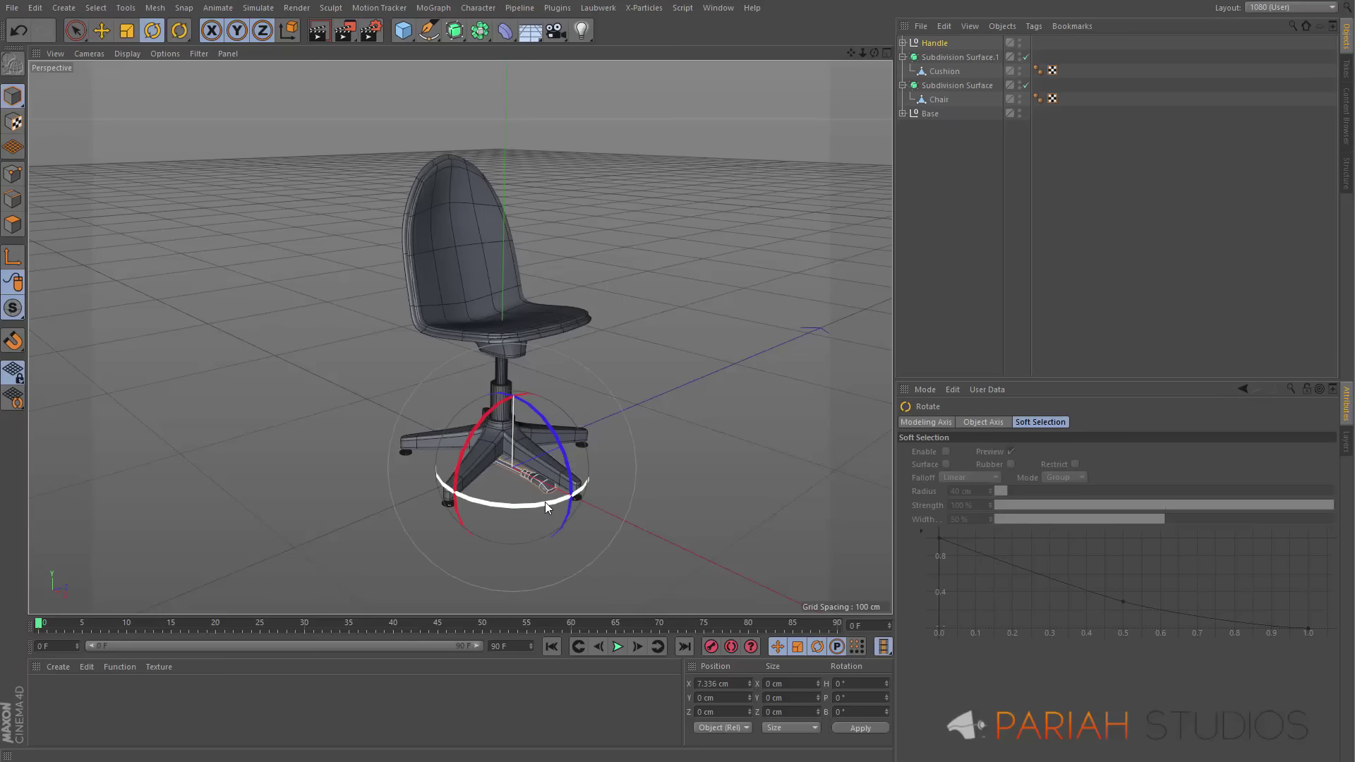
pyautogui.moveTo(545, 502); pyautogui.dragTo(384, 527)
pyautogui.press('e')
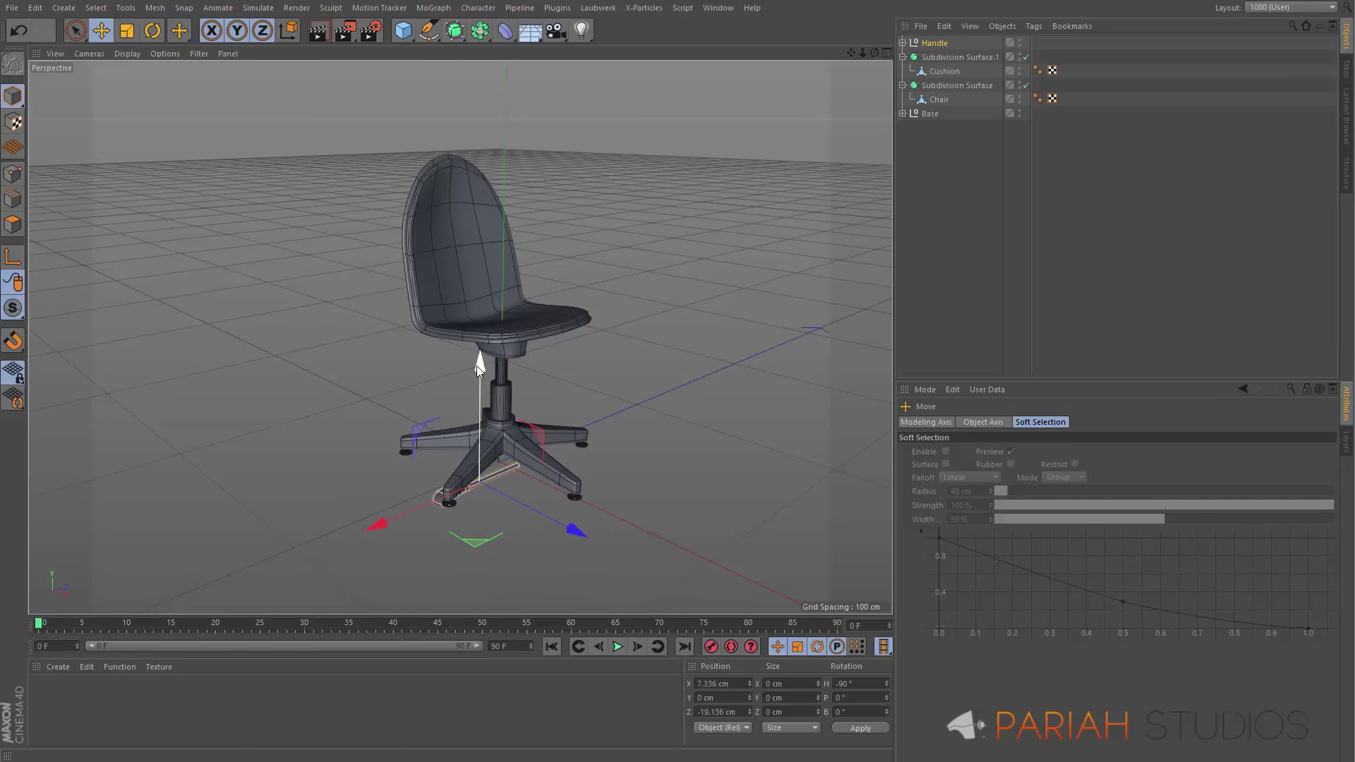
pyautogui.moveTo(476, 366); pyautogui.dragTo(467, 228)
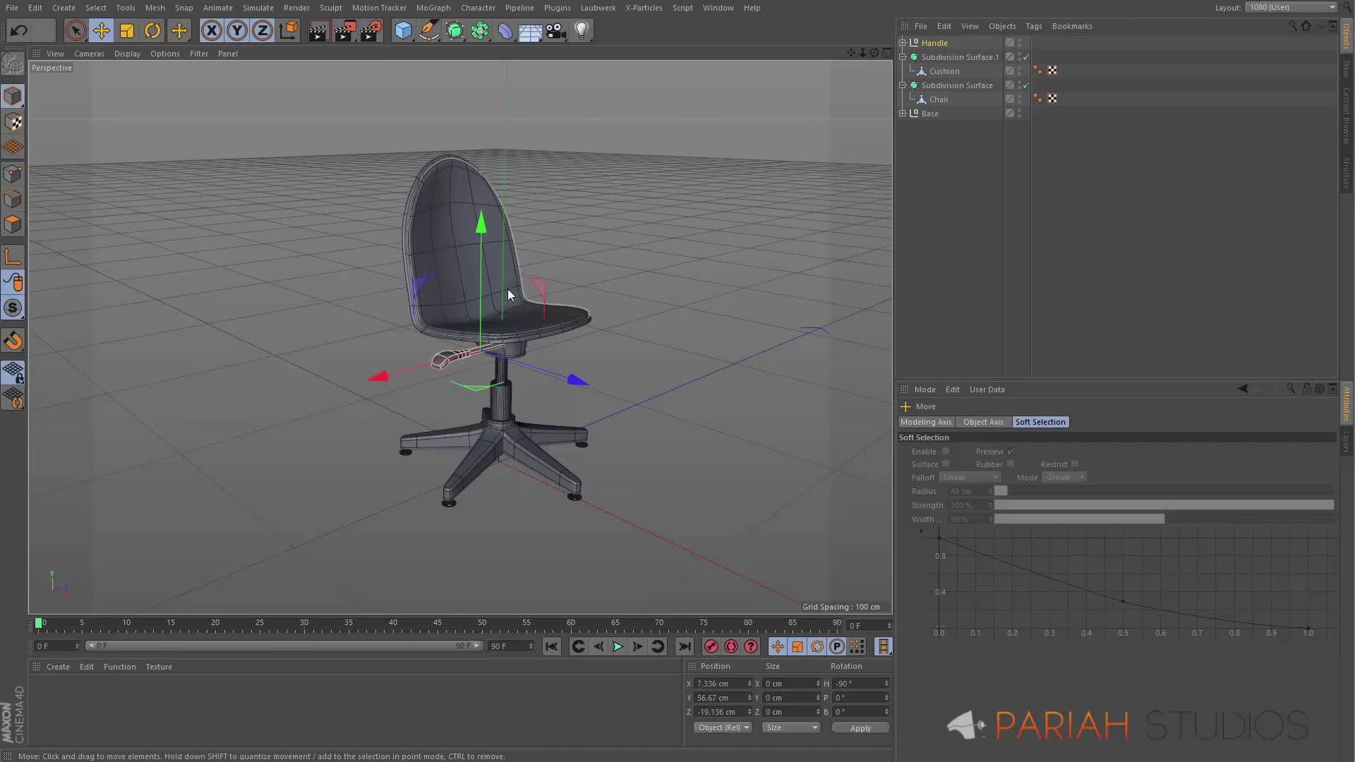
# Slide the Handle group into the mount under the seat, to about X -1.54 cm and Z -11.04 cm
pyautogui.keyDown('alt'); pyautogui.moveTo(507, 290); pyautogui.dragTo(570, 271); pyautogui.keyUp('alt')
pyautogui.moveTo(602, 343); pyautogui.dragTo(581, 344)
pyautogui.keyDown('alt'); pyautogui.moveTo(464, 341); pyautogui.dragTo(424, 382); pyautogui.keyUp('alt')
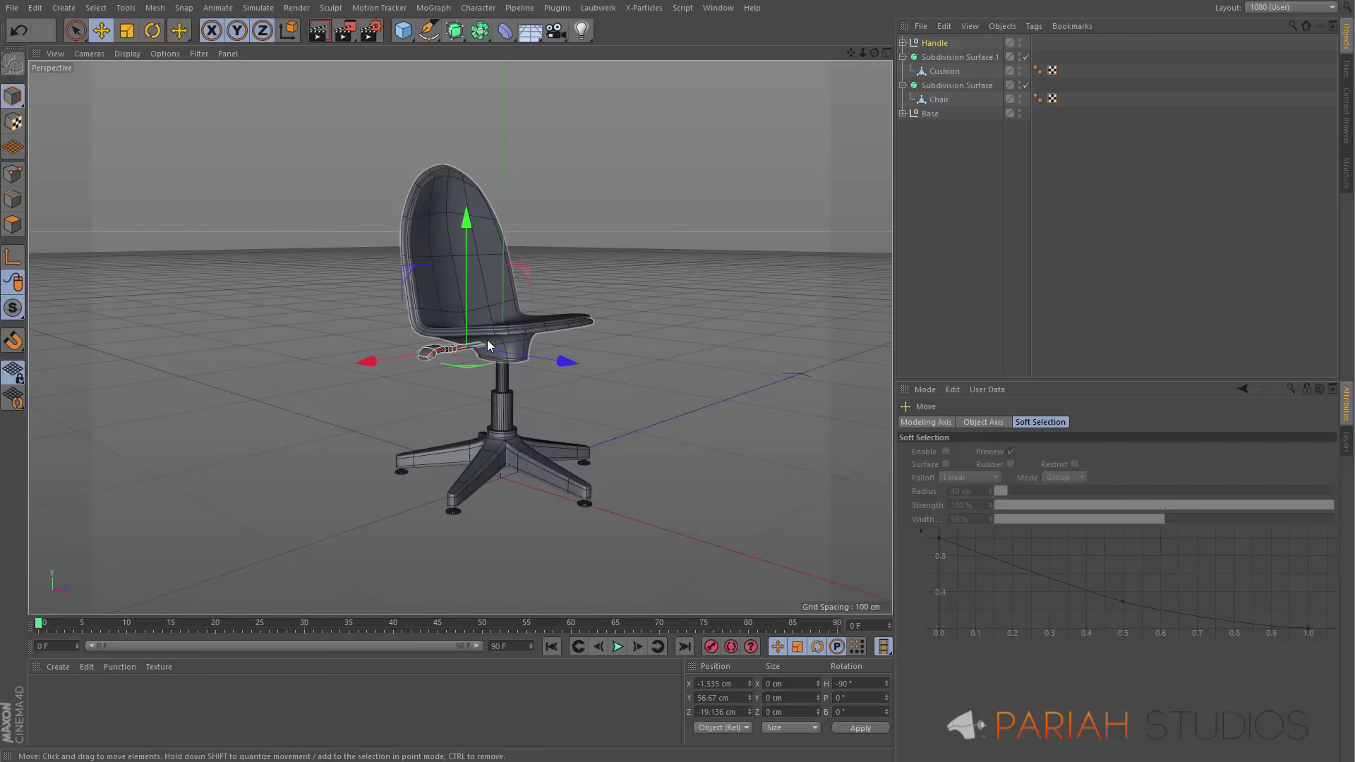
pyautogui.keyDown('alt'); pyautogui.moveTo(487, 310); pyautogui.dragTo(713, 201); pyautogui.keyUp('alt')
pyautogui.scroll(3, 713, 201)
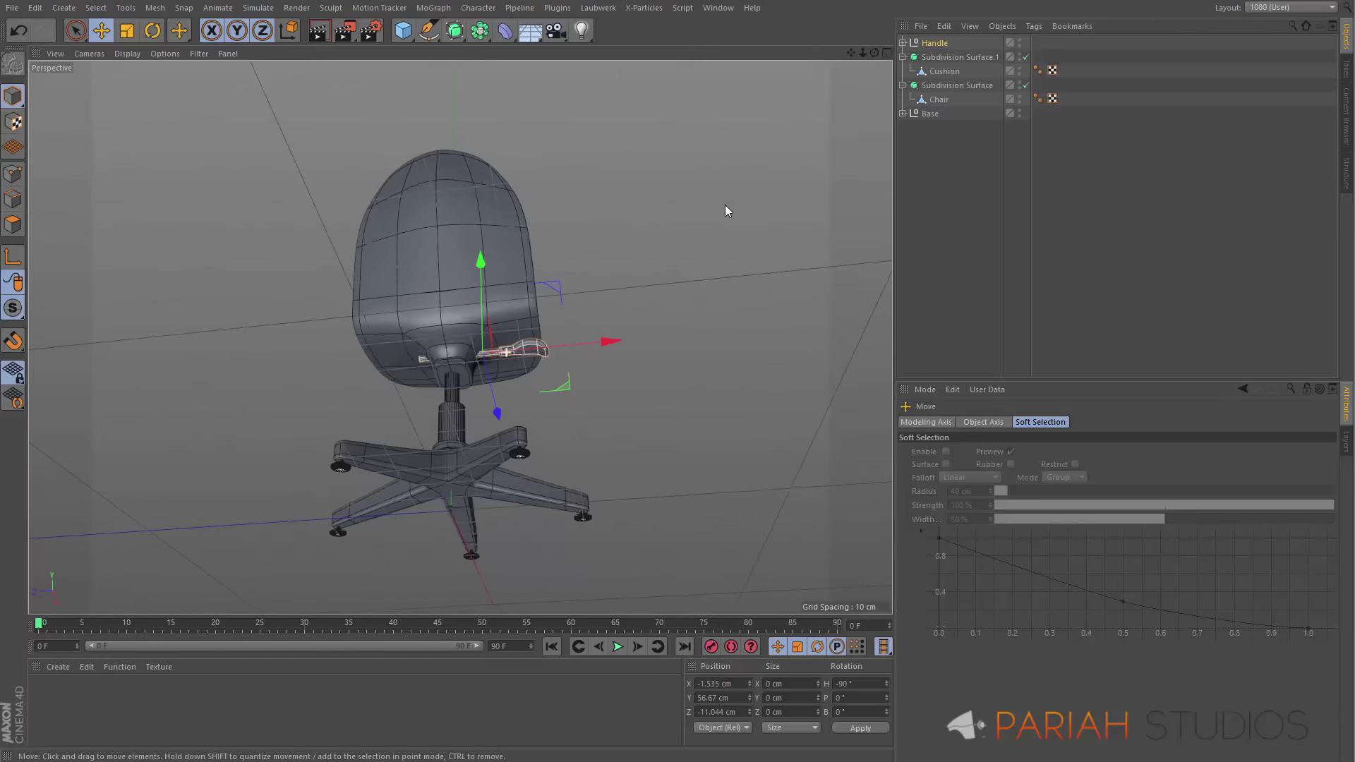
# Shorten the Handle's Cylinder to a height of 22 cm and shift it along X to about -3.94 cm
pyautogui.click(902, 43)
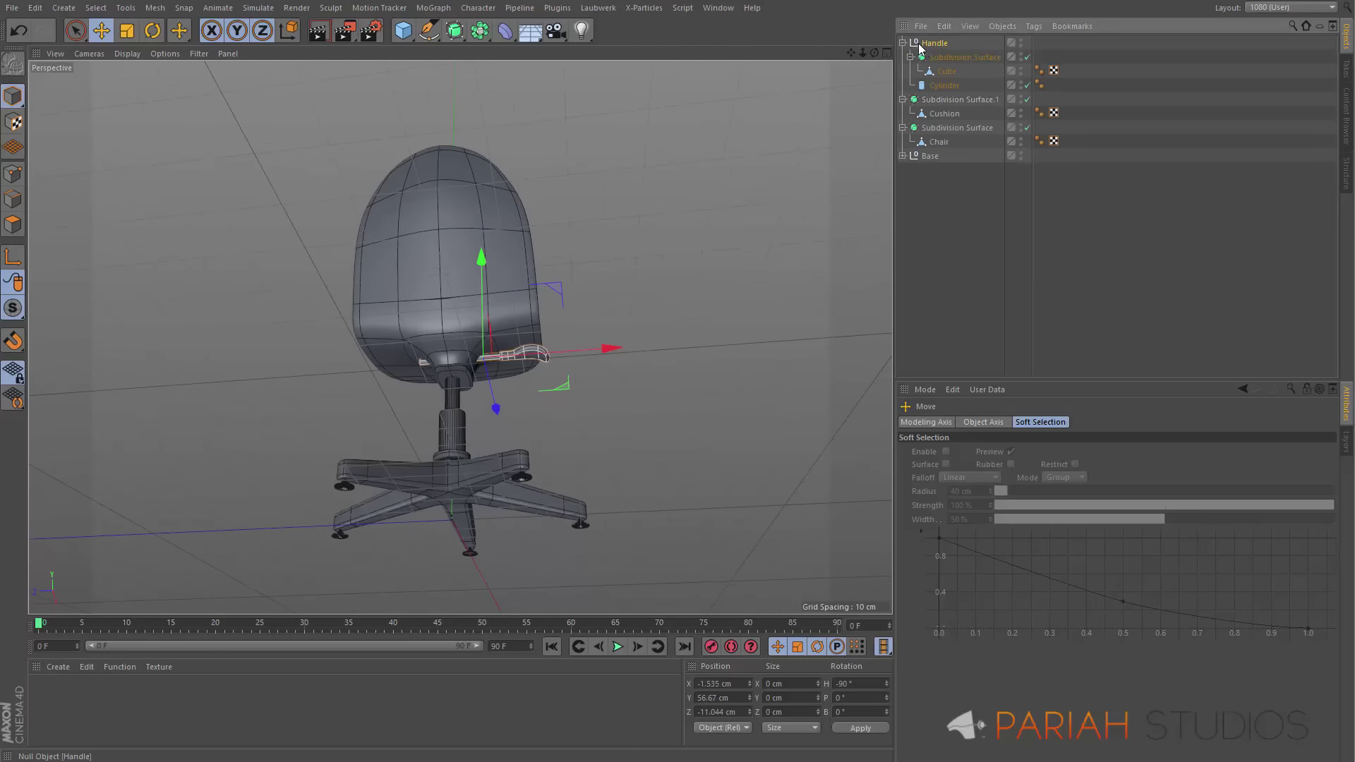
pyautogui.click(946, 85)
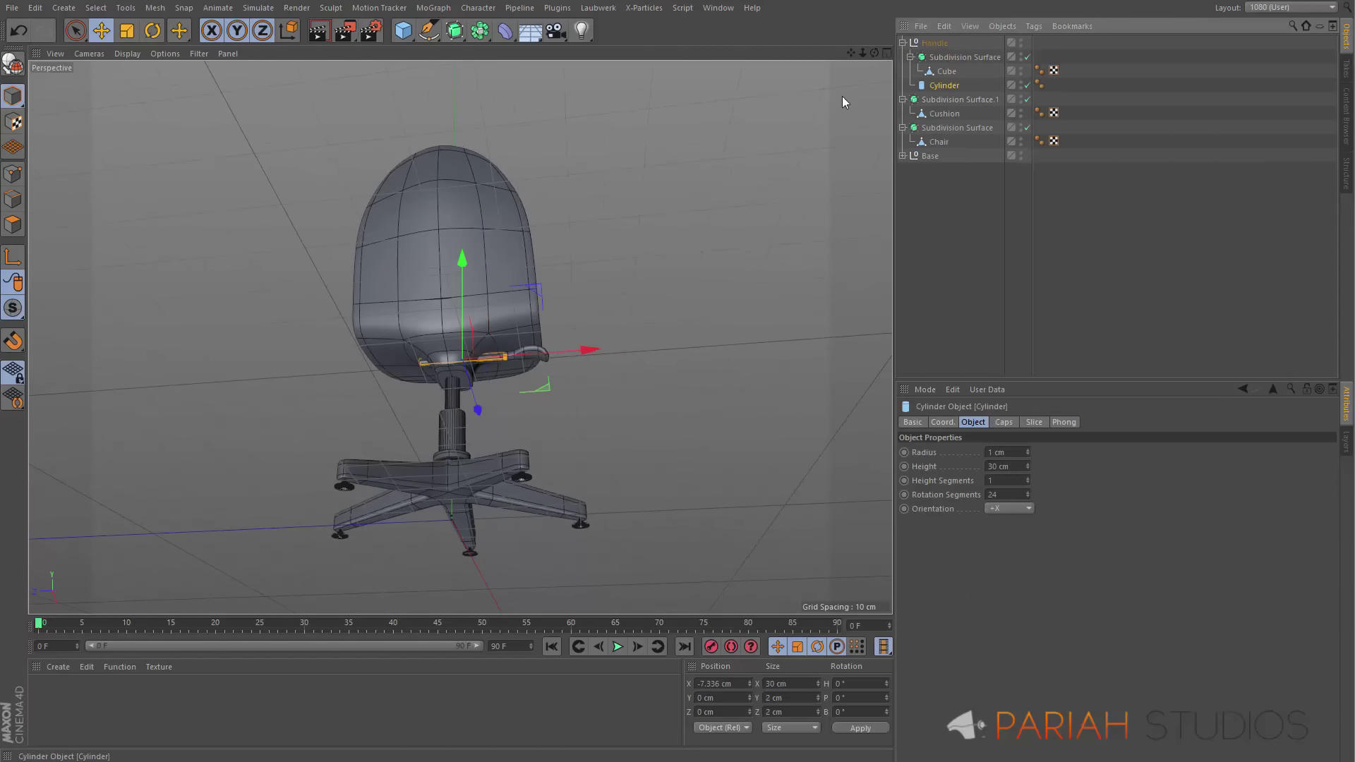
pyautogui.click(1028, 466)
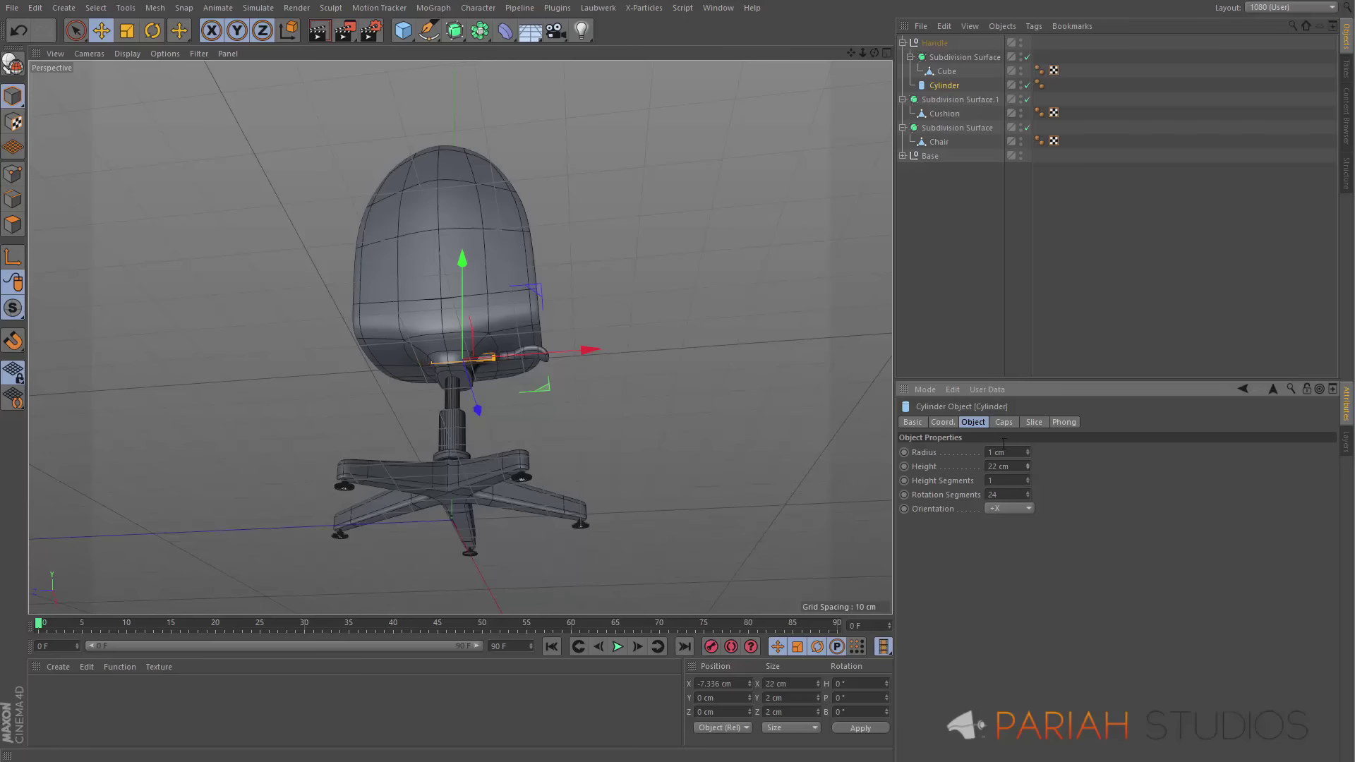
pyautogui.moveTo(589, 349); pyautogui.dragTo(600, 353)
# Examine how the lever meets the seat mount from behind, from the front and close up under the seat
pyautogui.keyDown('alt'); pyautogui.moveTo(424, 320); pyautogui.dragTo(446, 359); pyautogui.keyUp('alt')
pyautogui.keyDown('alt'); pyautogui.moveTo(507, 343); pyautogui.dragTo(599, 290, button='right'); pyautogui.keyUp('alt')
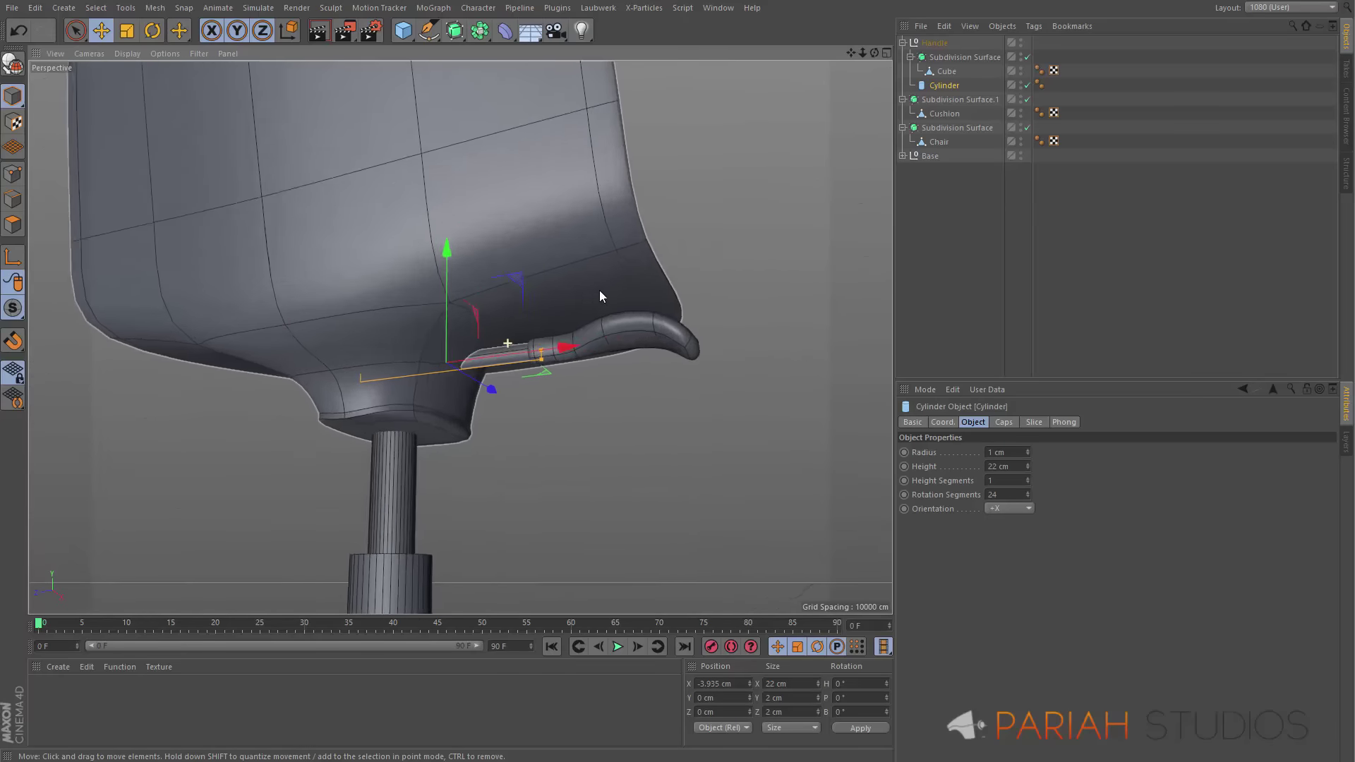
pyautogui.keyDown('alt'); pyautogui.moveTo(599, 296); pyautogui.dragTo(392, 305); pyautogui.keyUp('alt')
pyautogui.scroll(3, 641, 323)
pyautogui.moveTo(612, 278)
pyautogui.keyDown('alt'); pyautogui.mouseDown(button='right')
pyautogui.moveTo(508, 311)
pyautogui.moveTo(638, 275)
pyautogui.mouseUp(button='right'); pyautogui.keyUp('alt')
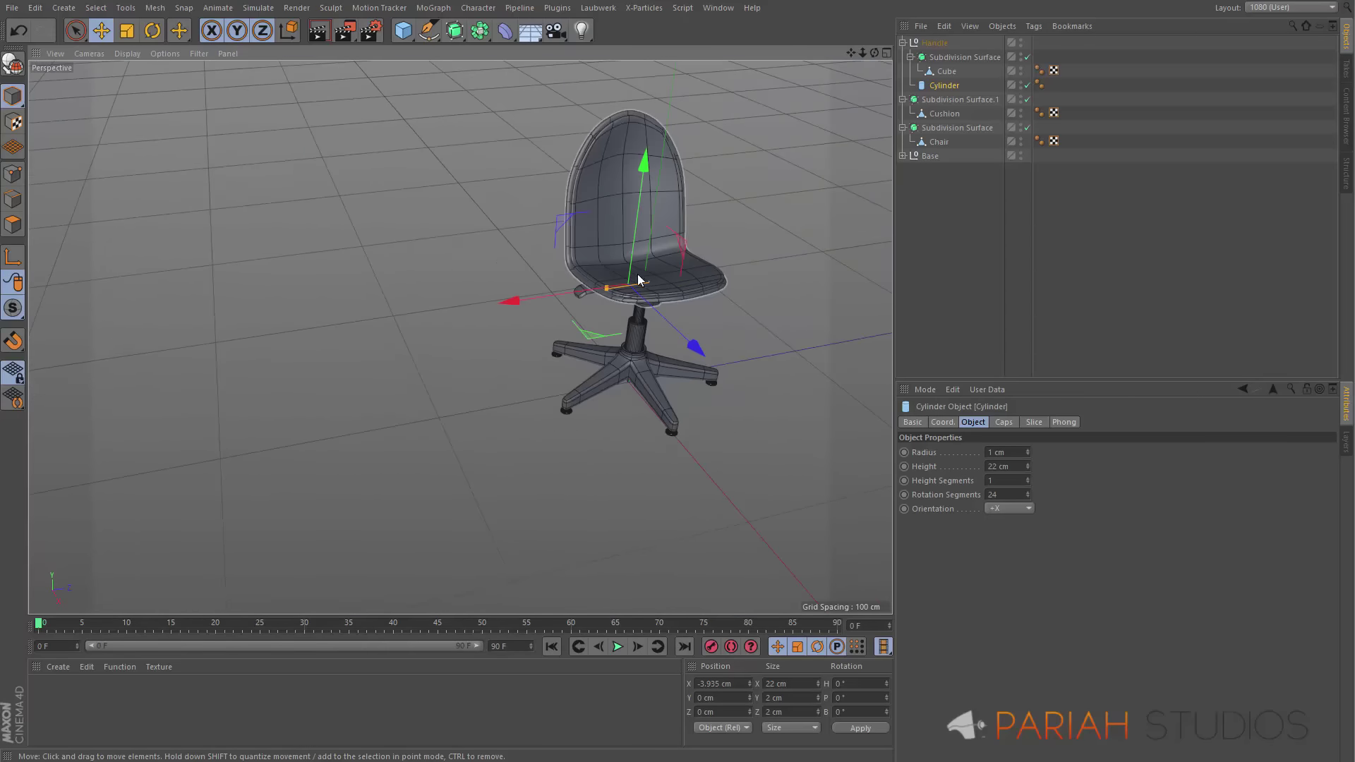
pyautogui.keyDown('alt'); pyautogui.moveTo(639, 280); pyautogui.dragTo(350, 323); pyautogui.keyUp('alt')
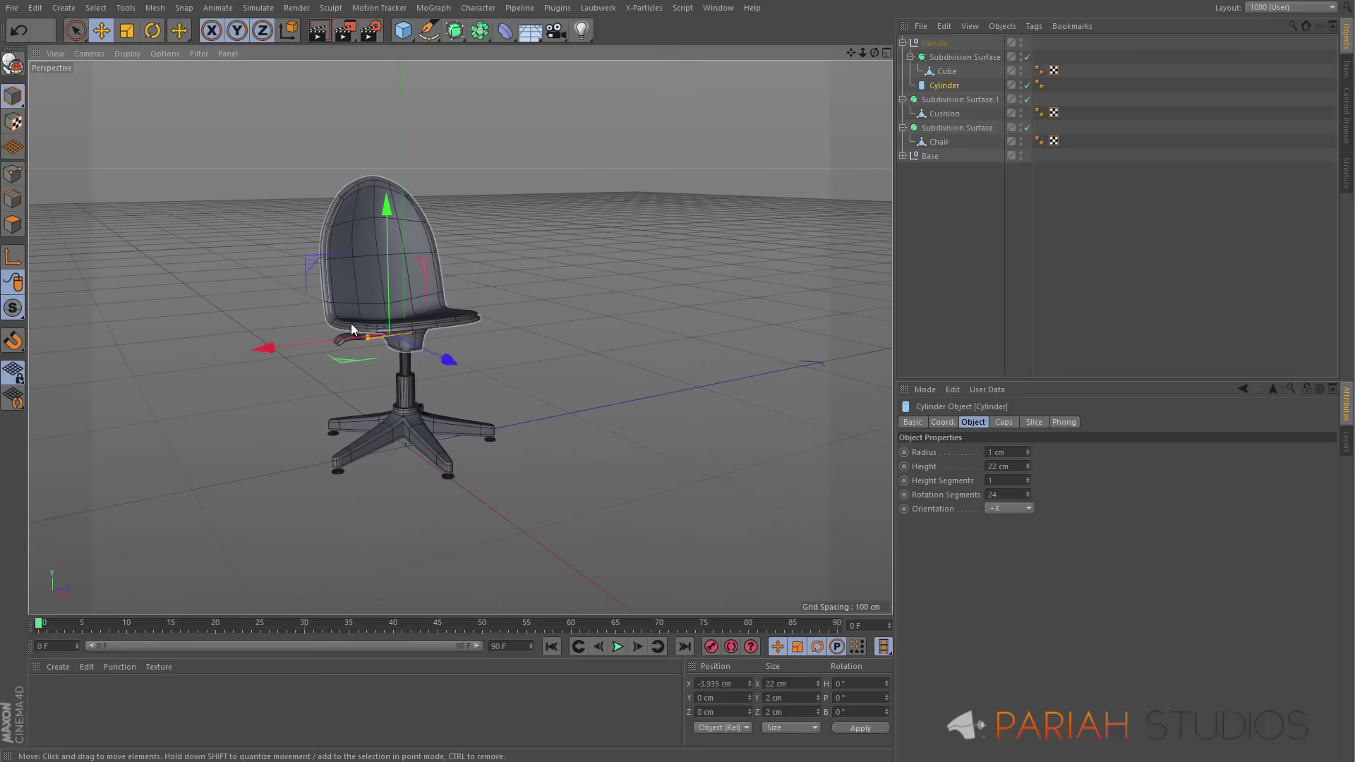
pyautogui.scroll(8, 363, 313)
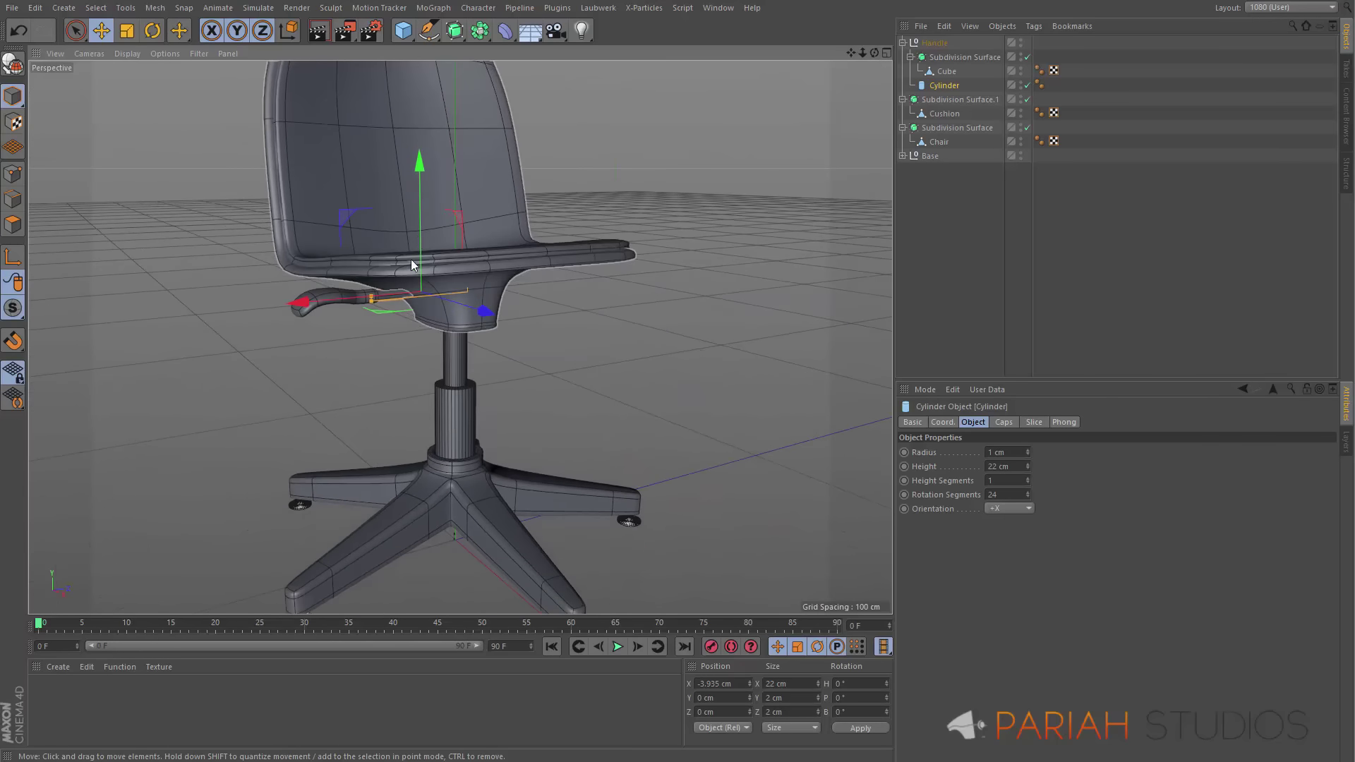
pyautogui.keyDown('alt'); pyautogui.moveTo(419, 266); pyautogui.dragTo(439, 231, button='right'); pyautogui.keyUp('alt')
pyautogui.keyDown('alt'); pyautogui.moveTo(433, 293); pyautogui.dragTo(438, 253); pyautogui.keyUp('alt')
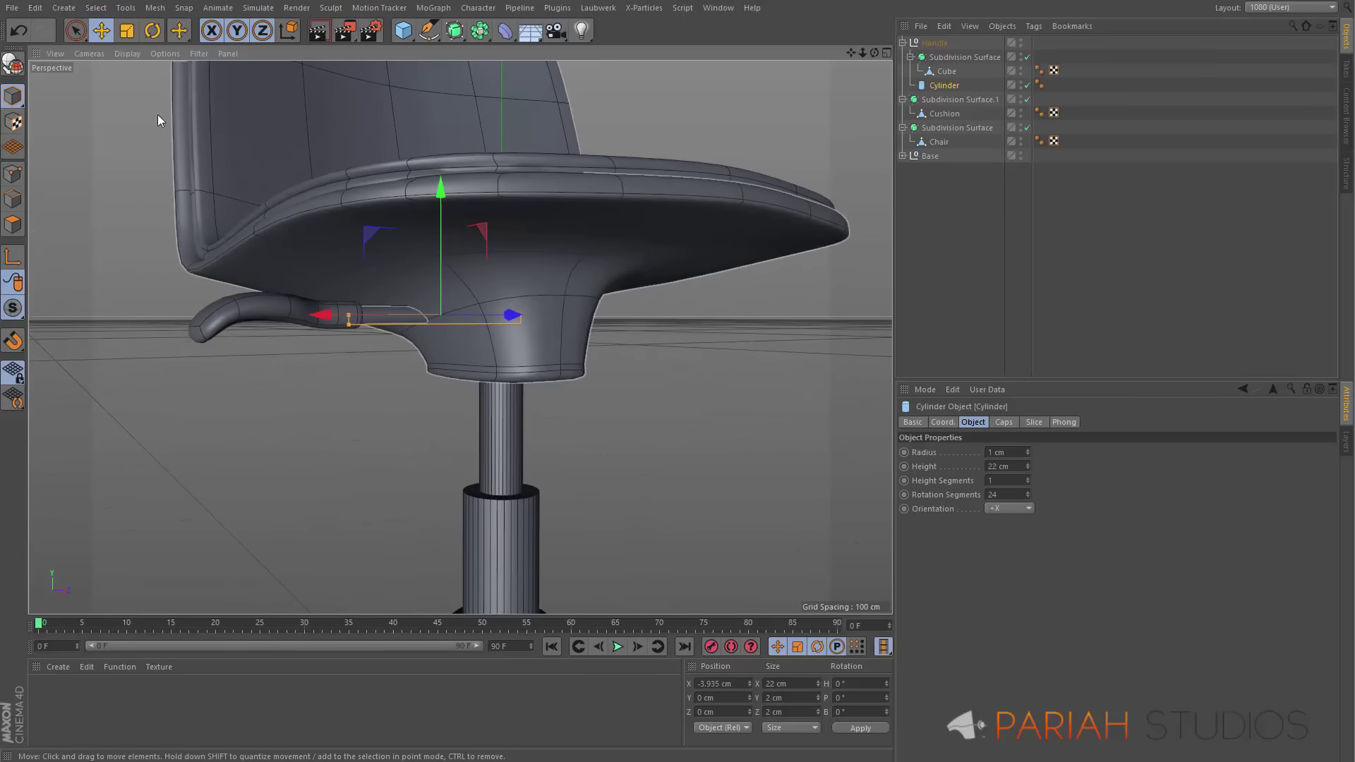
# Make the Cylinder editable and show the lever and seat mount close up in the Right view with shaded display
pyautogui.click(15, 67)
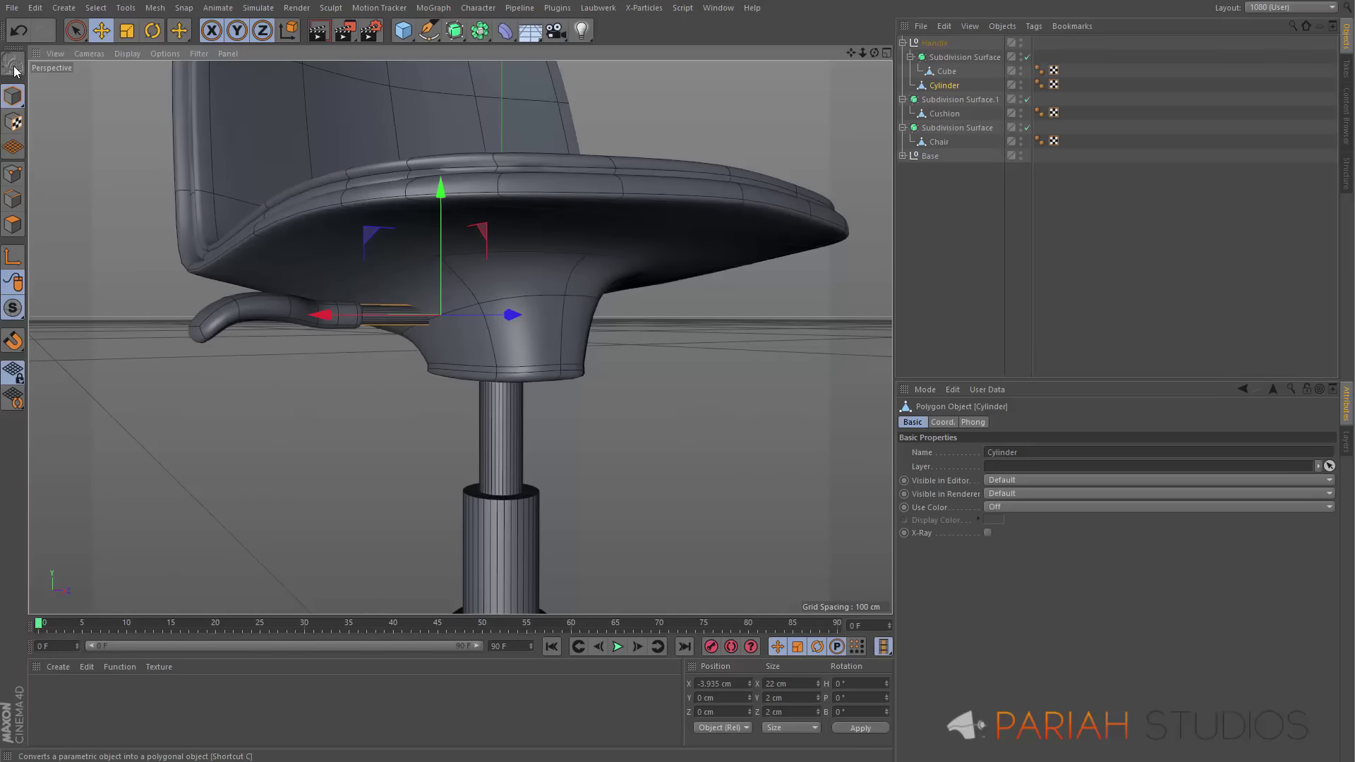
pyautogui.keyDown('alt'); pyautogui.moveTo(451, 324); pyautogui.dragTo(467, 350); pyautogui.keyUp('alt')
pyautogui.middleClick(460, 345)
pyautogui.middleClick(429, 466)
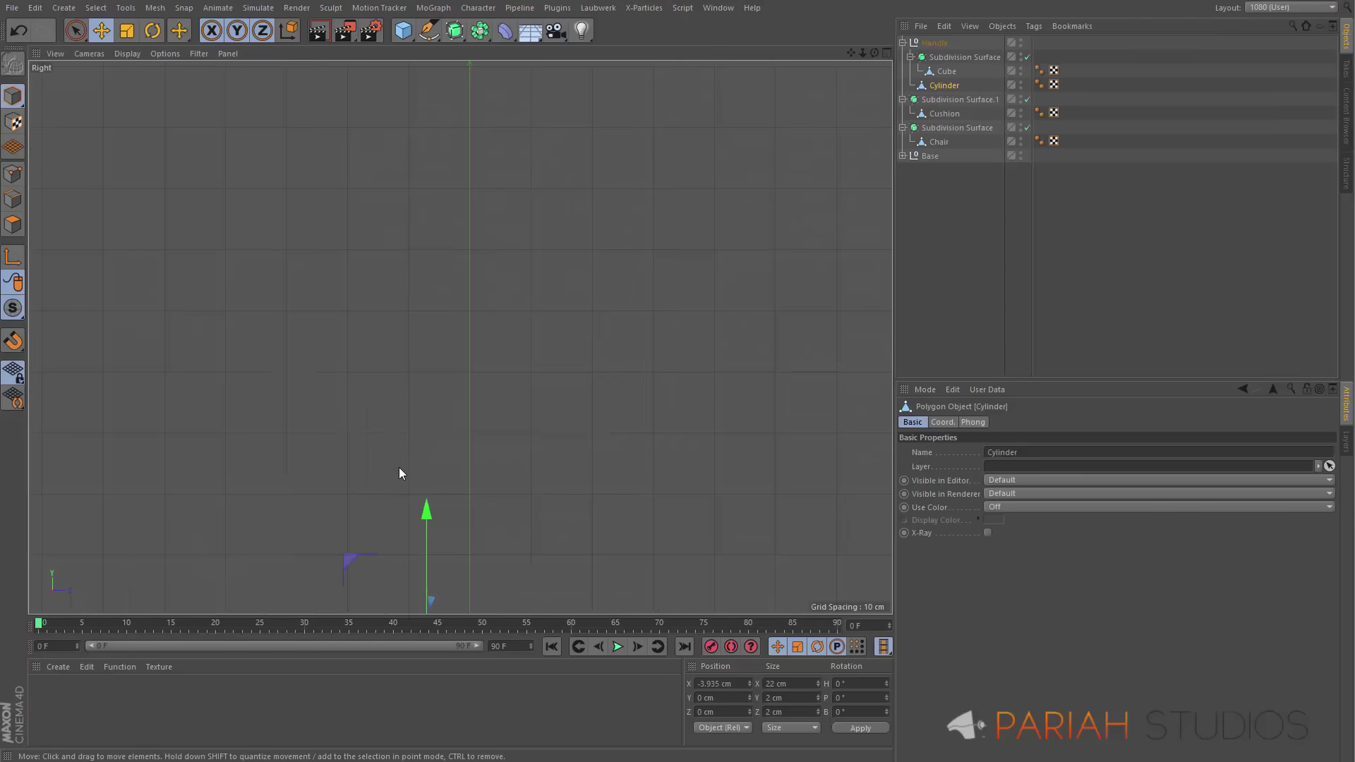
pyautogui.keyDown('alt'); pyautogui.moveTo(397, 457); pyautogui.dragTo(455, 306, button='middle'); pyautogui.keyUp('alt')
pyautogui.keyDown('alt'); pyautogui.moveTo(461, 325); pyautogui.dragTo(536, 279, button='right'); pyautogui.keyUp('alt')
pyautogui.moveTo(536, 284); pyautogui.dragTo(588, 227, button='middle')
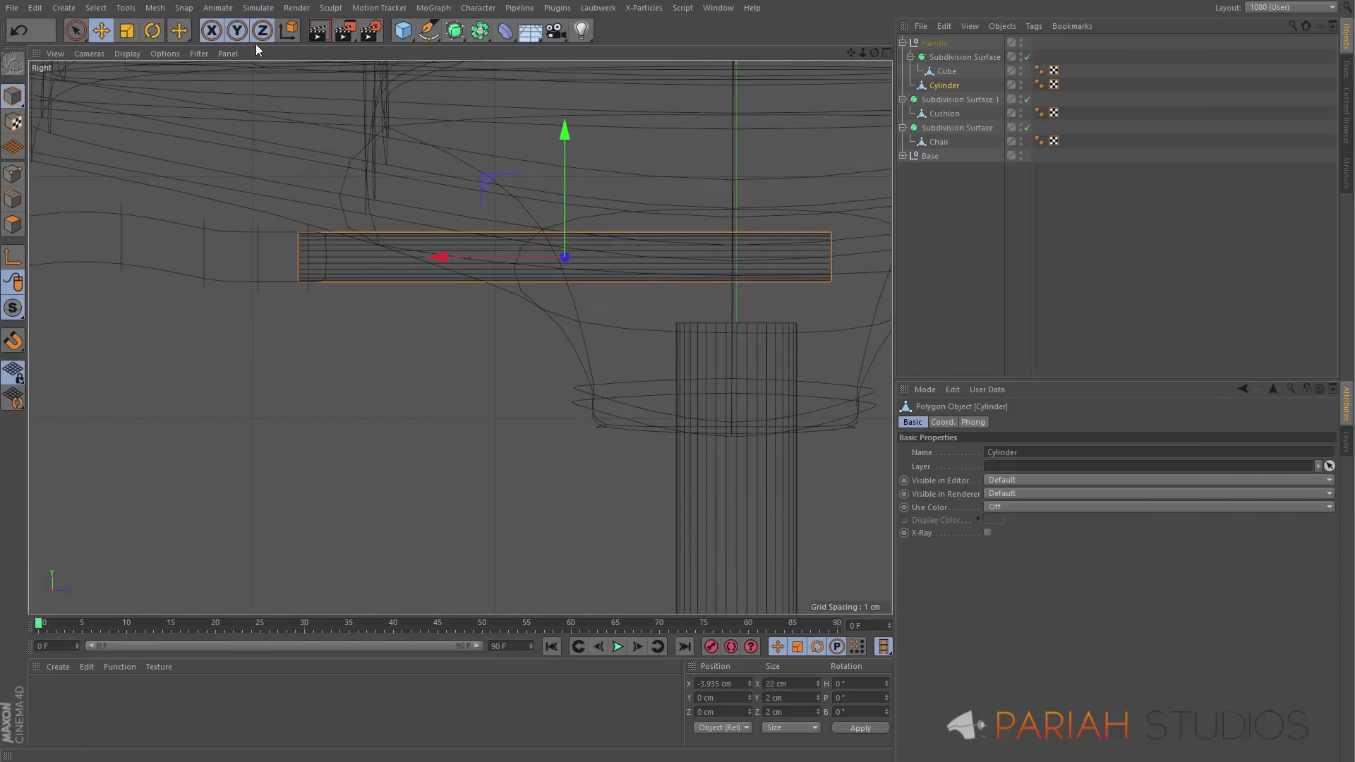
pyautogui.click(133, 53)
pyautogui.click(139, 87)
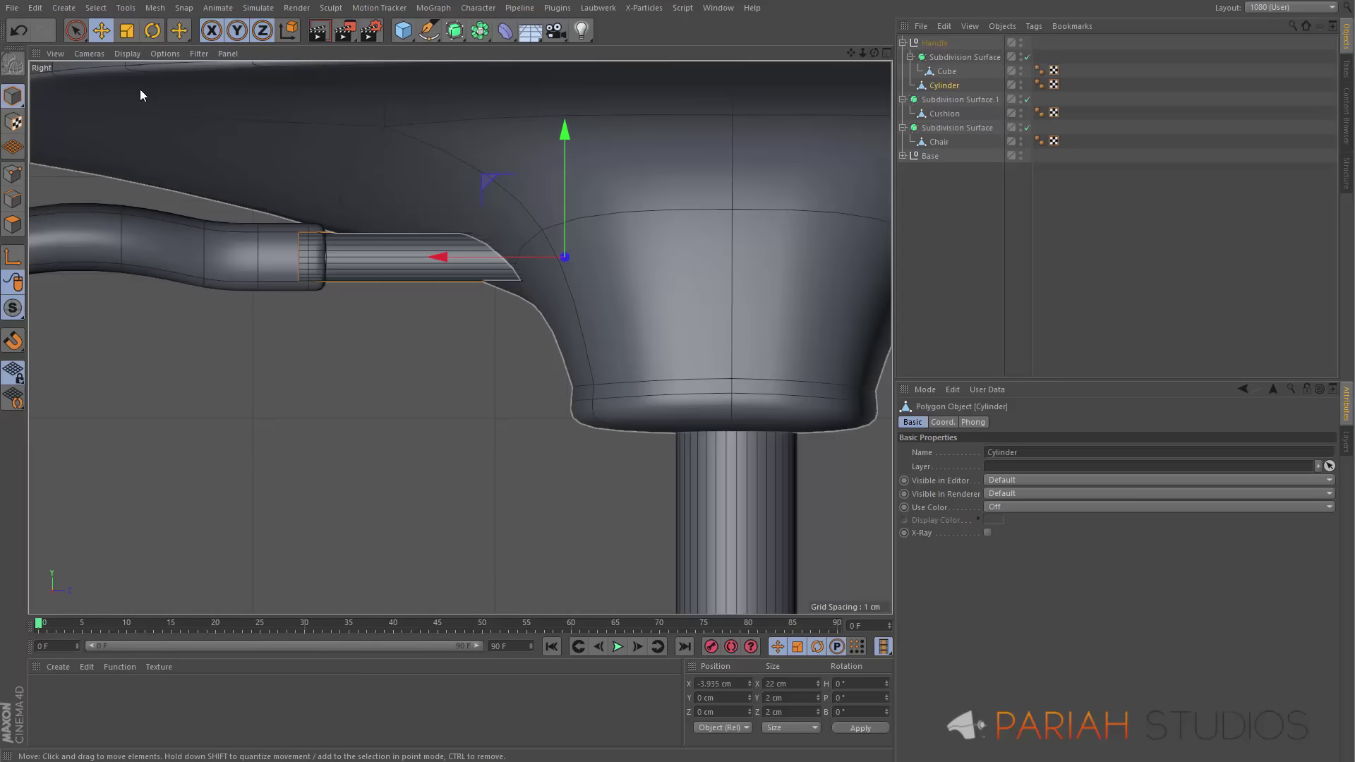
# Try to cut the Cylinder twice on parallel diagonals near the seat mount with the Line Knife in polygon mode
pyautogui.click(13, 224)
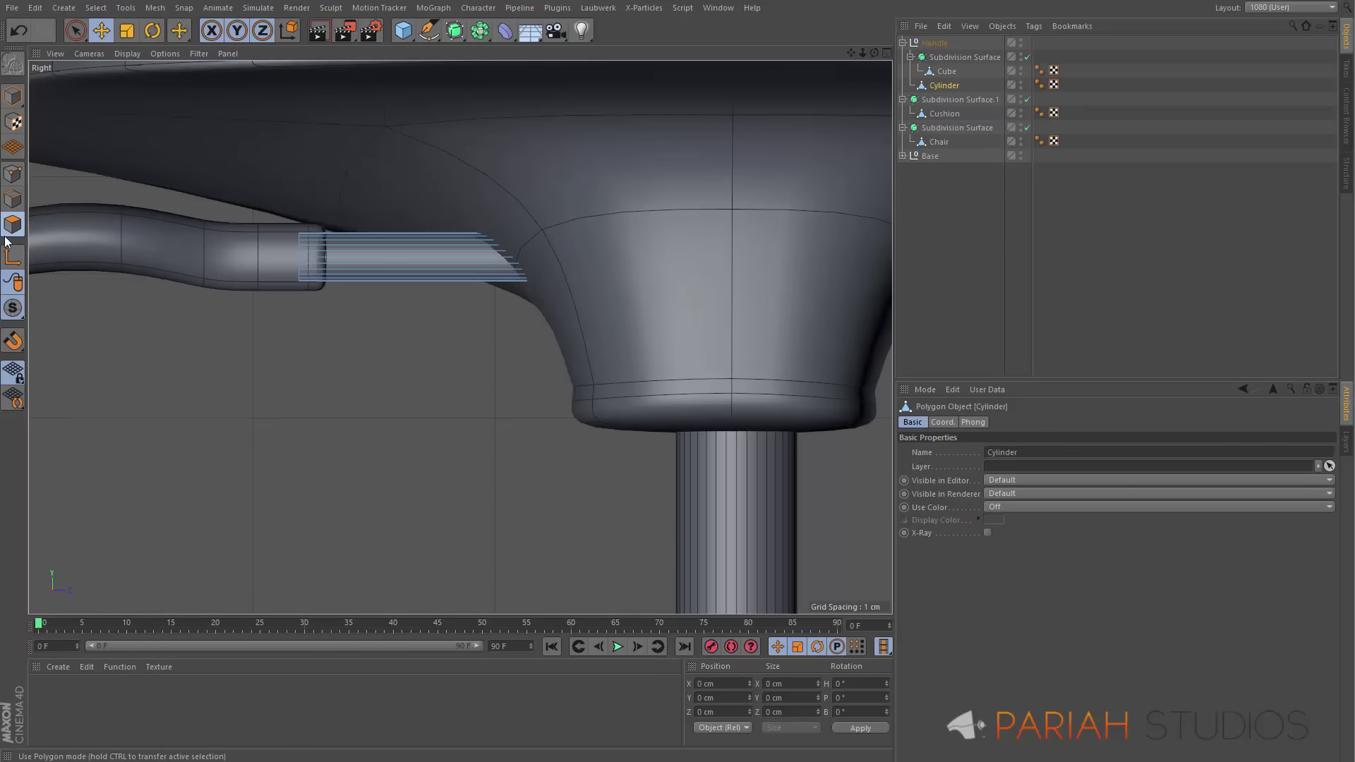
pyautogui.press('k')
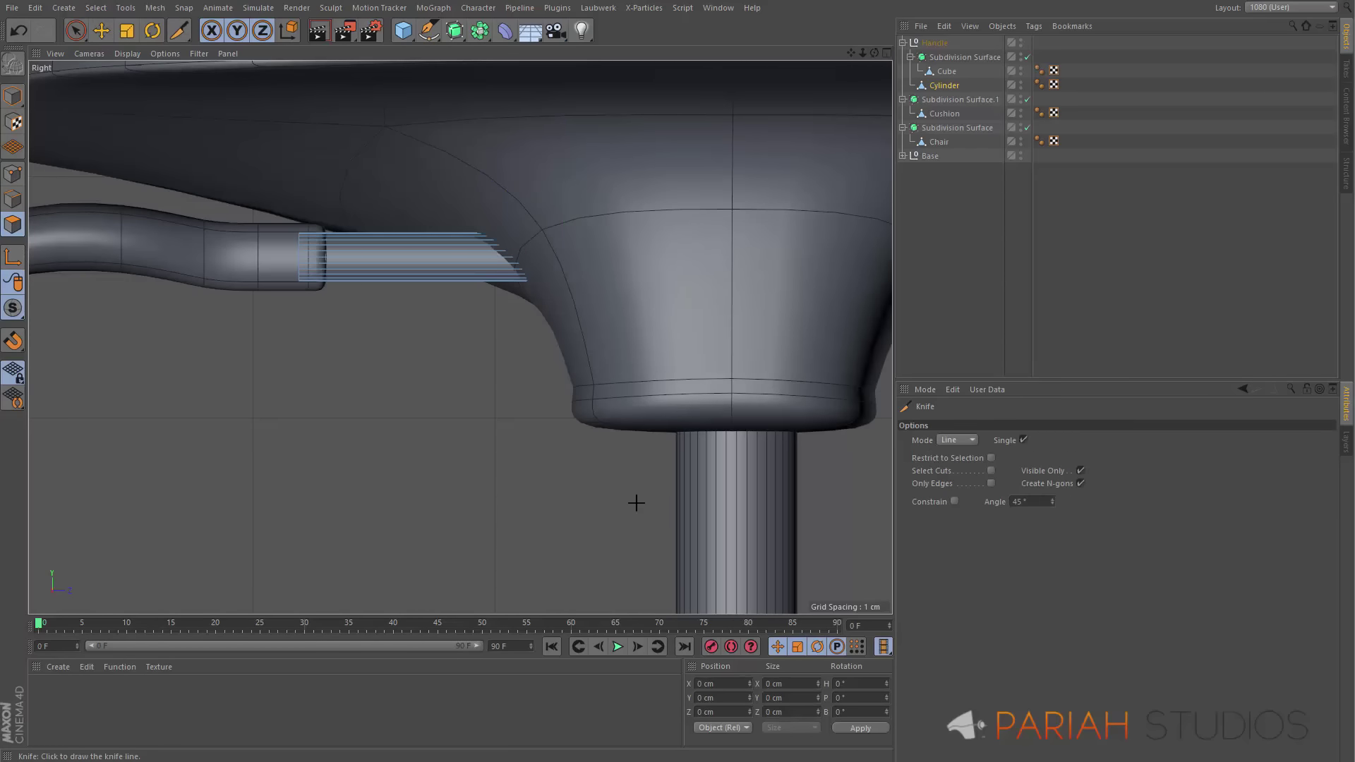
pyautogui.click(959, 440)
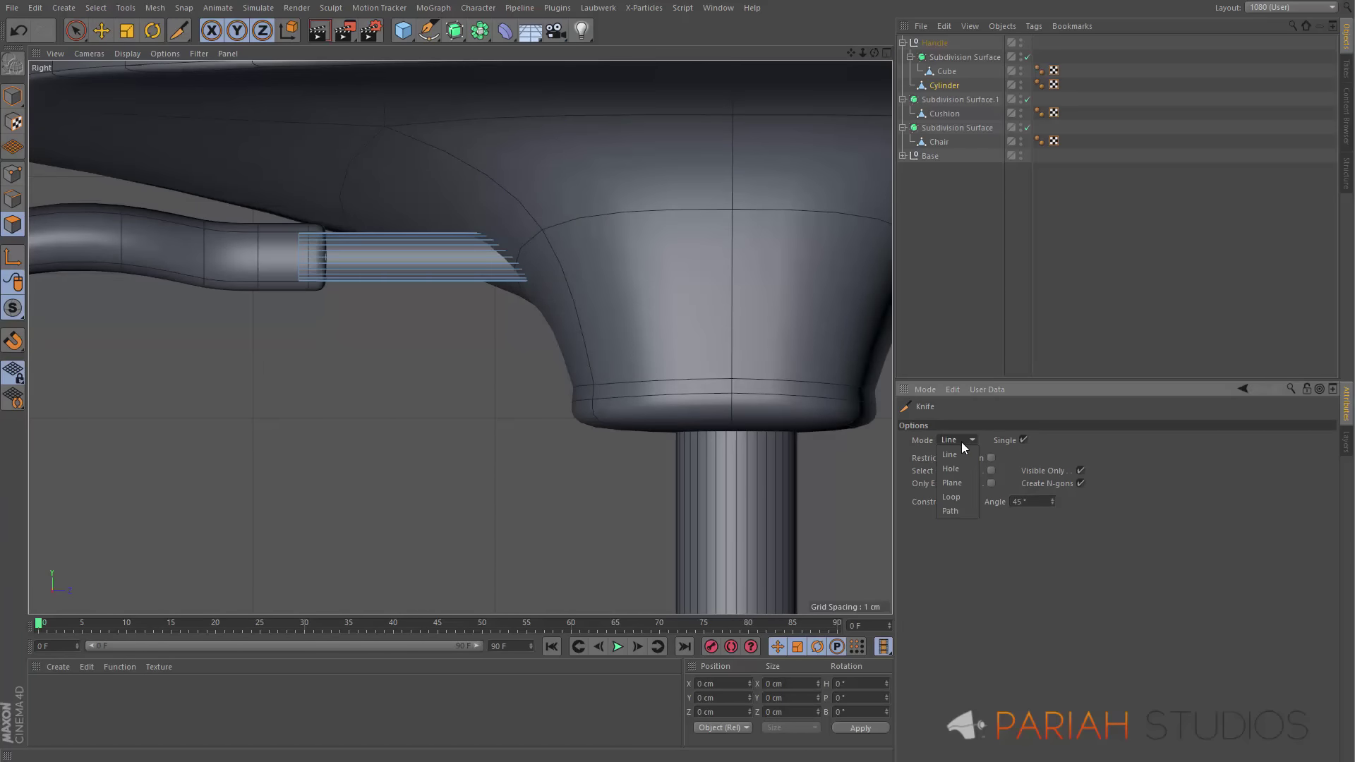
pyautogui.click(980, 587)
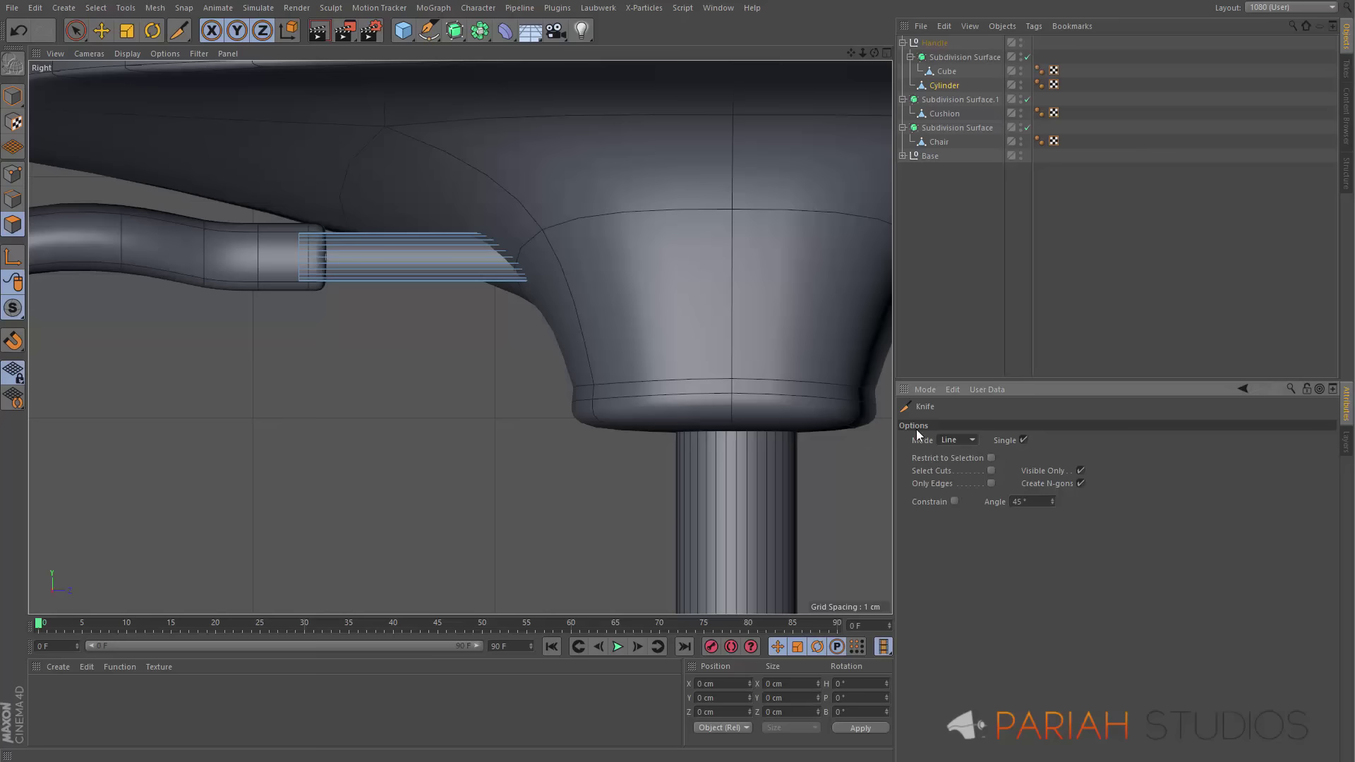
pyautogui.click(492, 192)
pyautogui.click(586, 321)
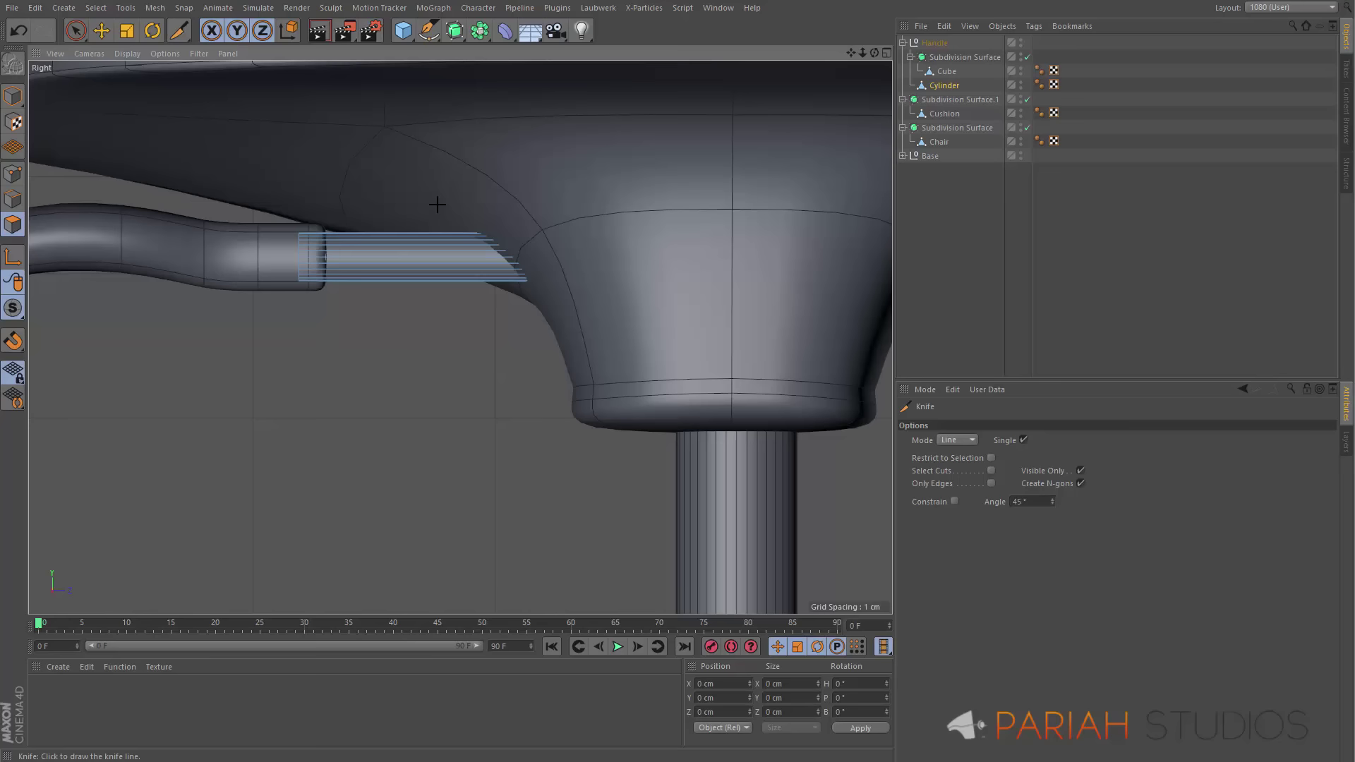
pyautogui.moveTo(437, 205); pyautogui.dragTo(533, 315)
# Try to loop-select the Cylinder's cut end, check it in the Perspective view, and undo the knife cuts
pyautogui.press('u')
pyautogui.press('l')
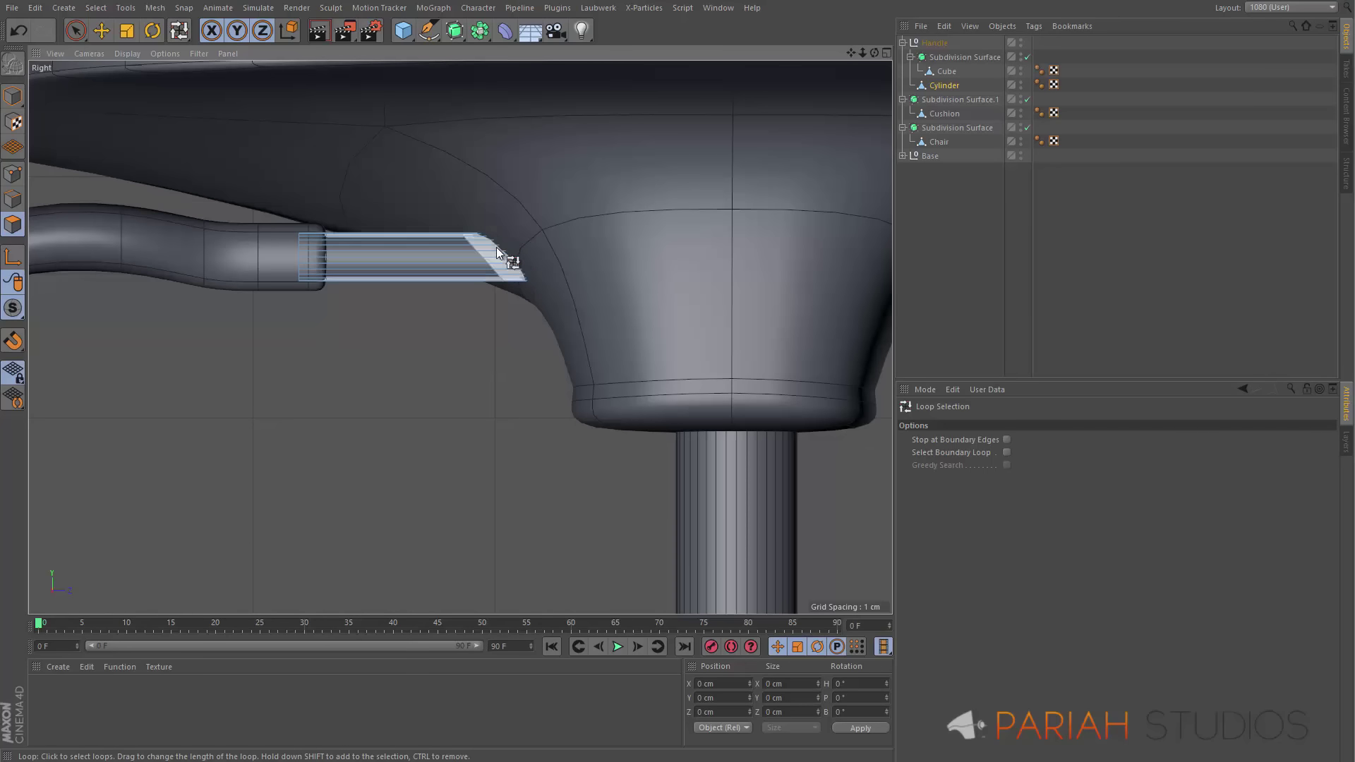
pyautogui.click(509, 272)
pyautogui.keyDown('alt'); pyautogui.moveTo(468, 244); pyautogui.dragTo(666, 272); pyautogui.keyUp('alt')
pyautogui.middleClick(470, 358)
pyautogui.middleClick(406, 249)
pyautogui.hotkey('ctrl', 'z')
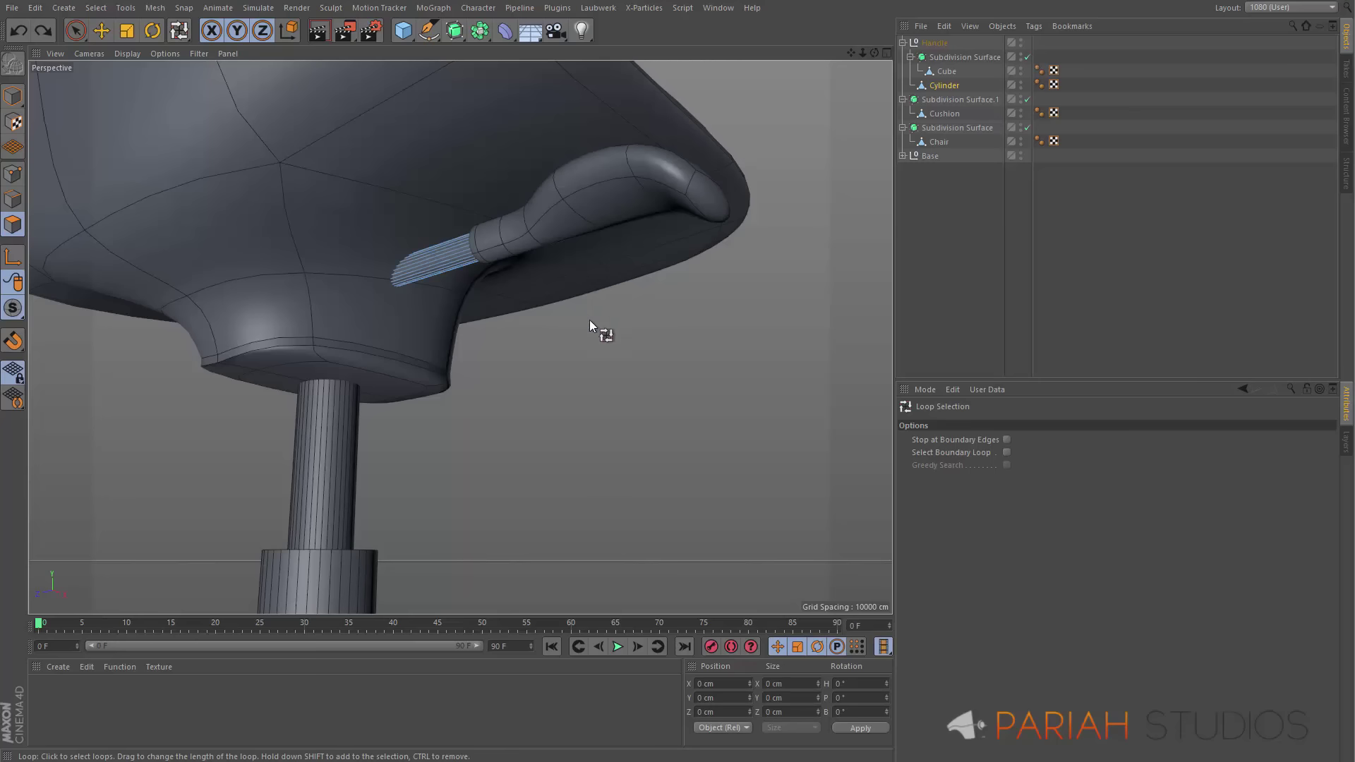
# Make the Cylinder editable again and show it in the Right view
pyautogui.middleClick(528, 317)
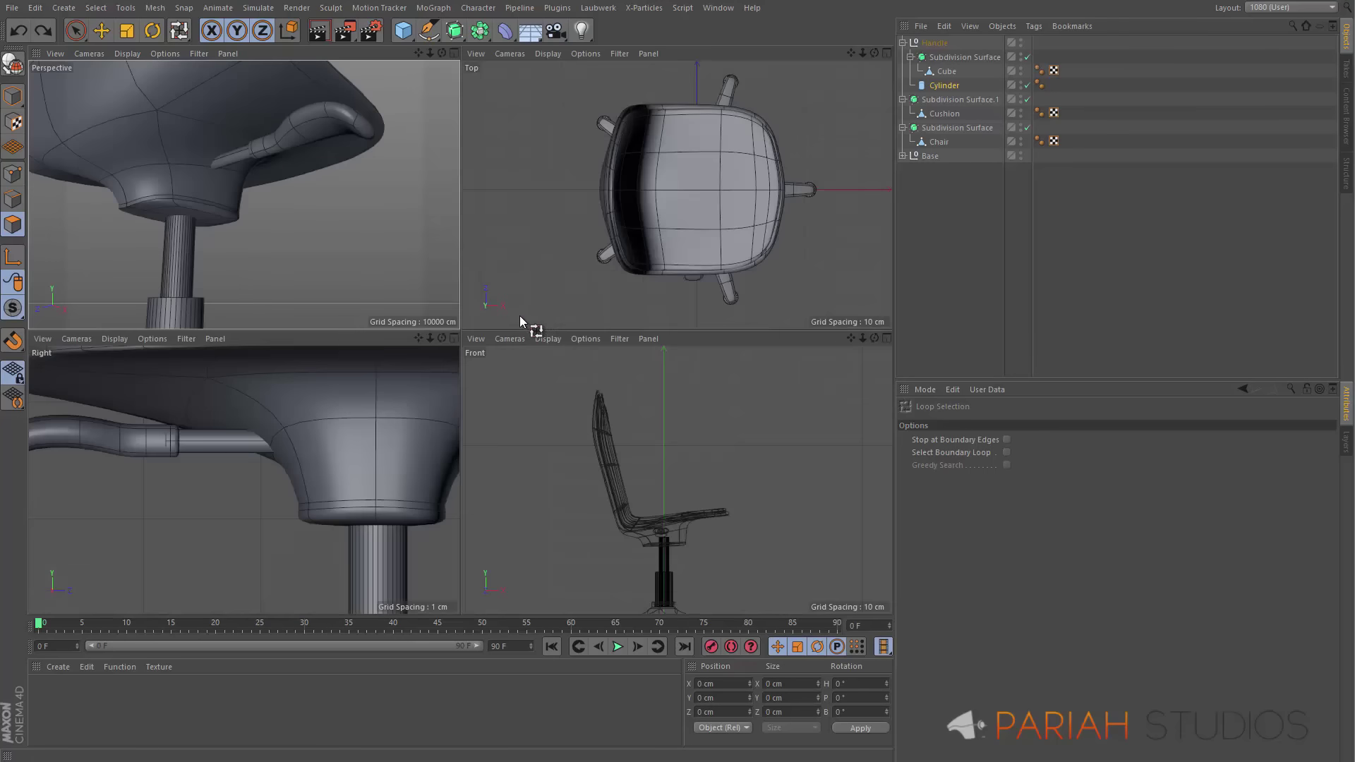
pyautogui.middleClick(373, 430)
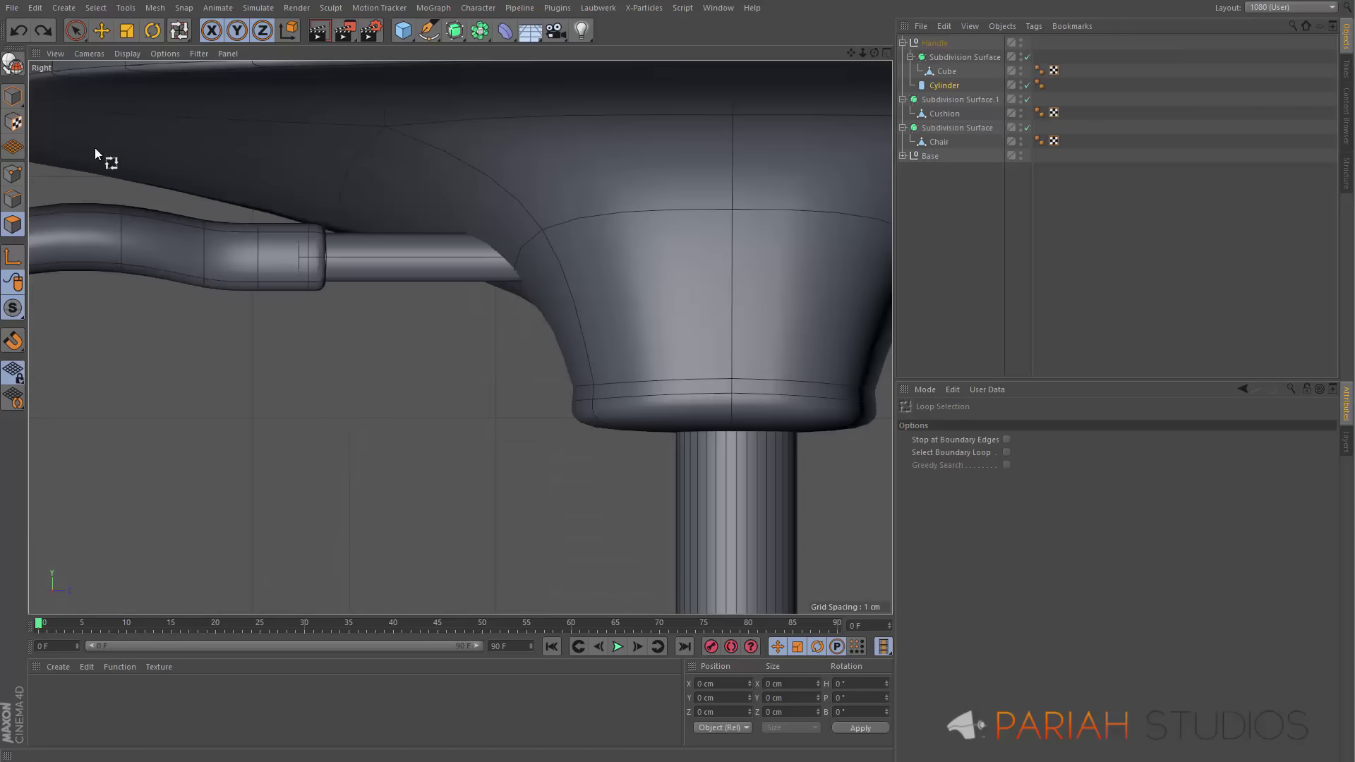
pyautogui.click(13, 67)
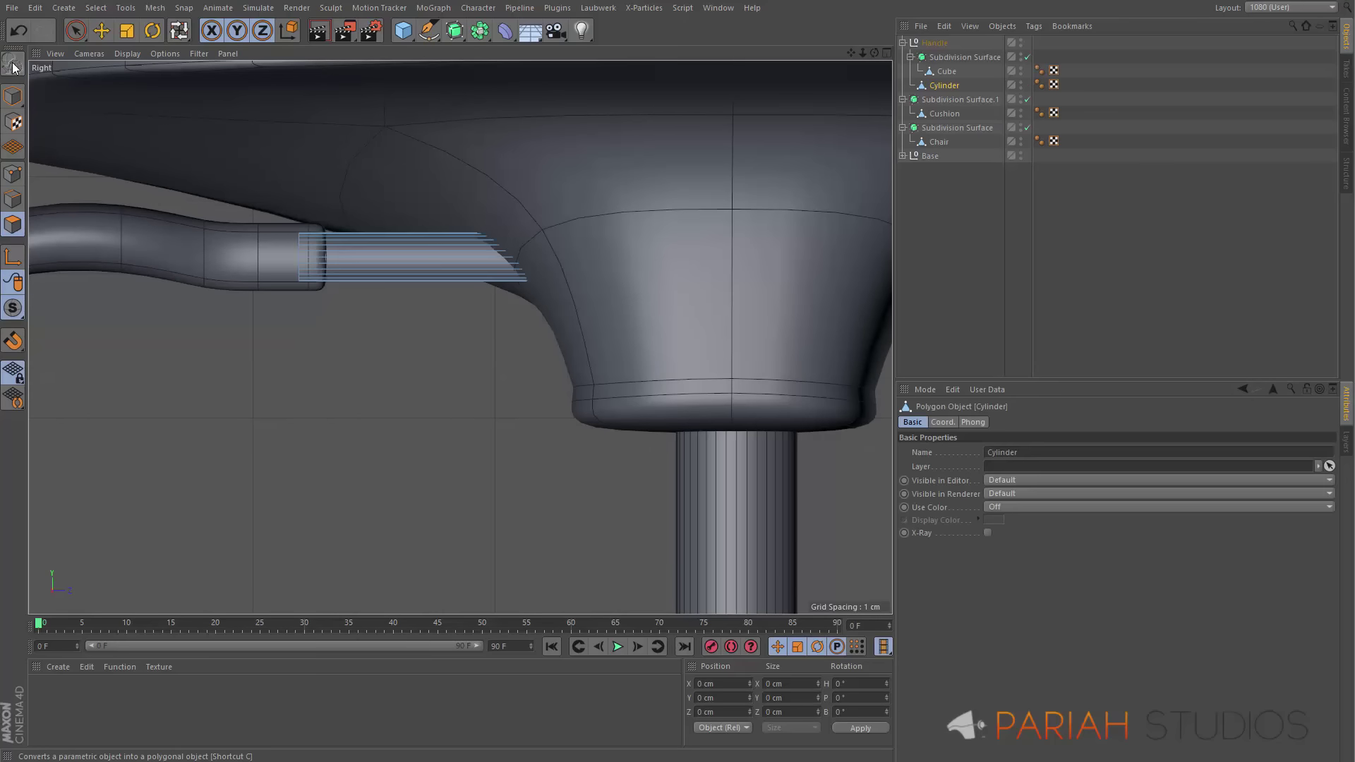
# Knife two parallel diagonal lines through the Cylinder beside the seat mount with Single and Visible Only turned off
pyautogui.press('k')
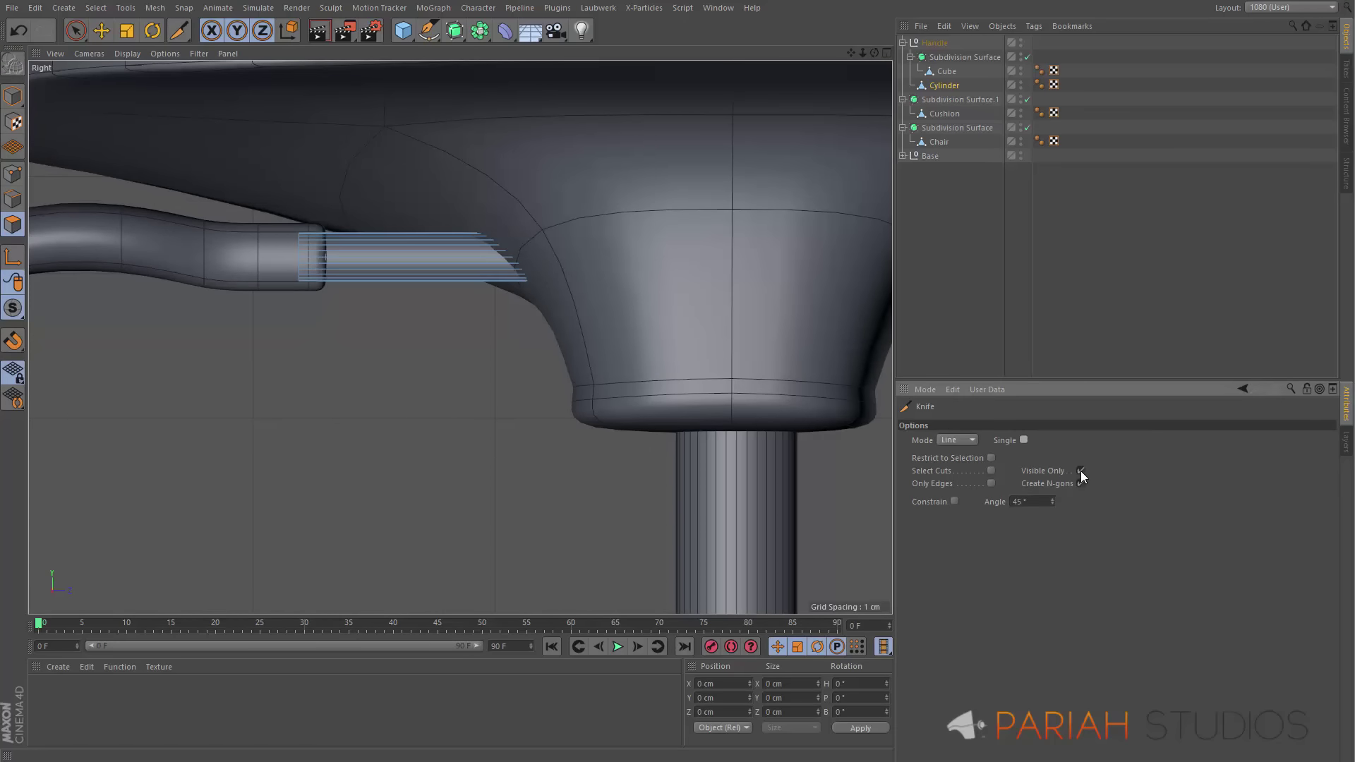
pyautogui.click(501, 197)
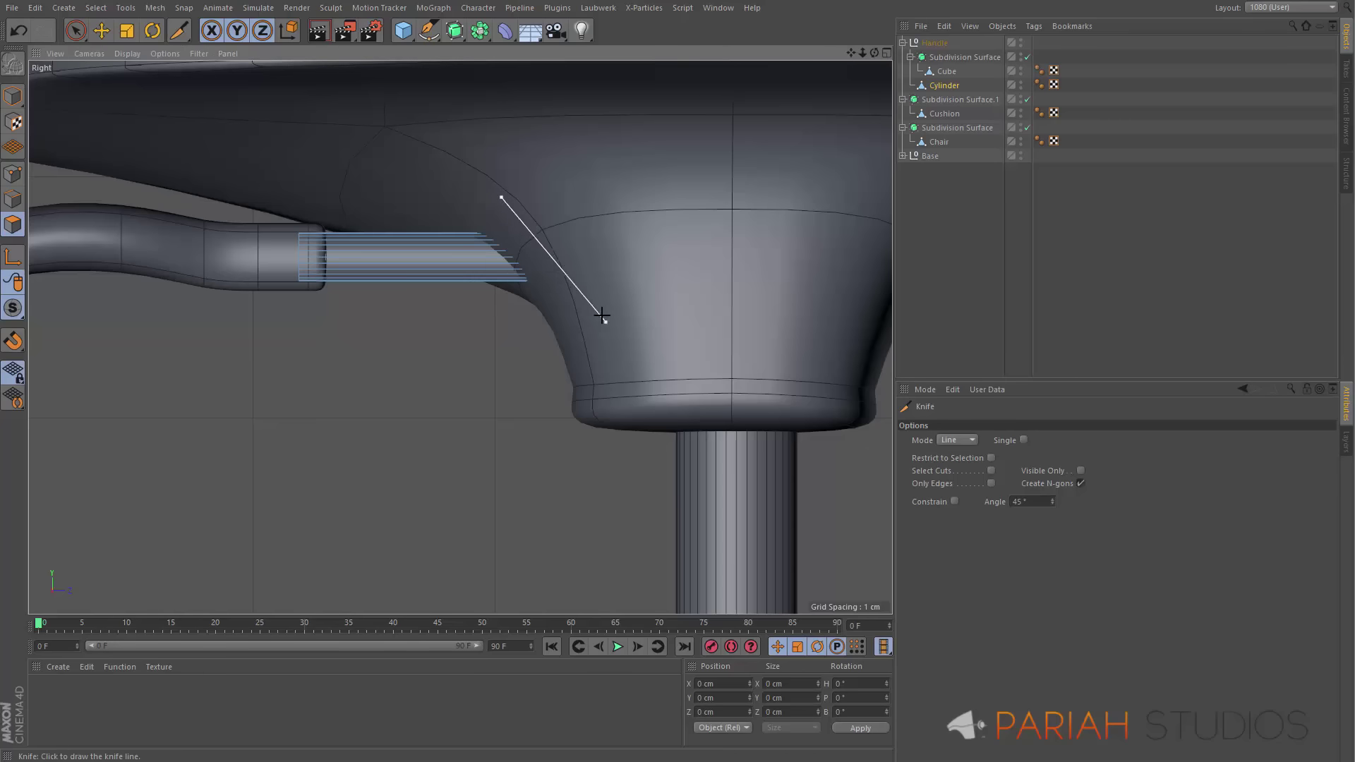
pyautogui.press('Escape')
pyautogui.click(438, 202)
pyautogui.press('Escape')
# Loop-select the diagonal polygon band at the Cylinder's mount end and extrude it outward by about 0.14 cm
pyautogui.press('u')
pyautogui.press('l')
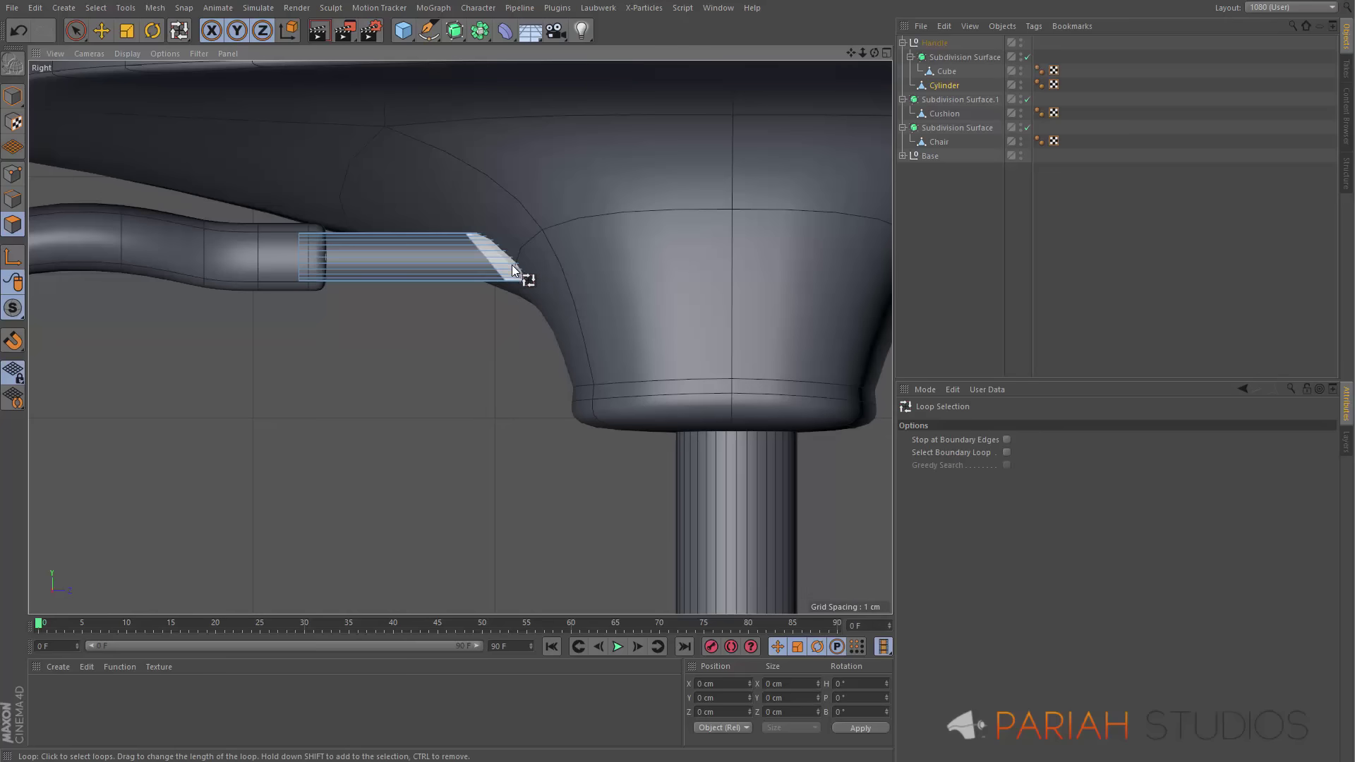
pyautogui.click(511, 270)
pyautogui.press('d')
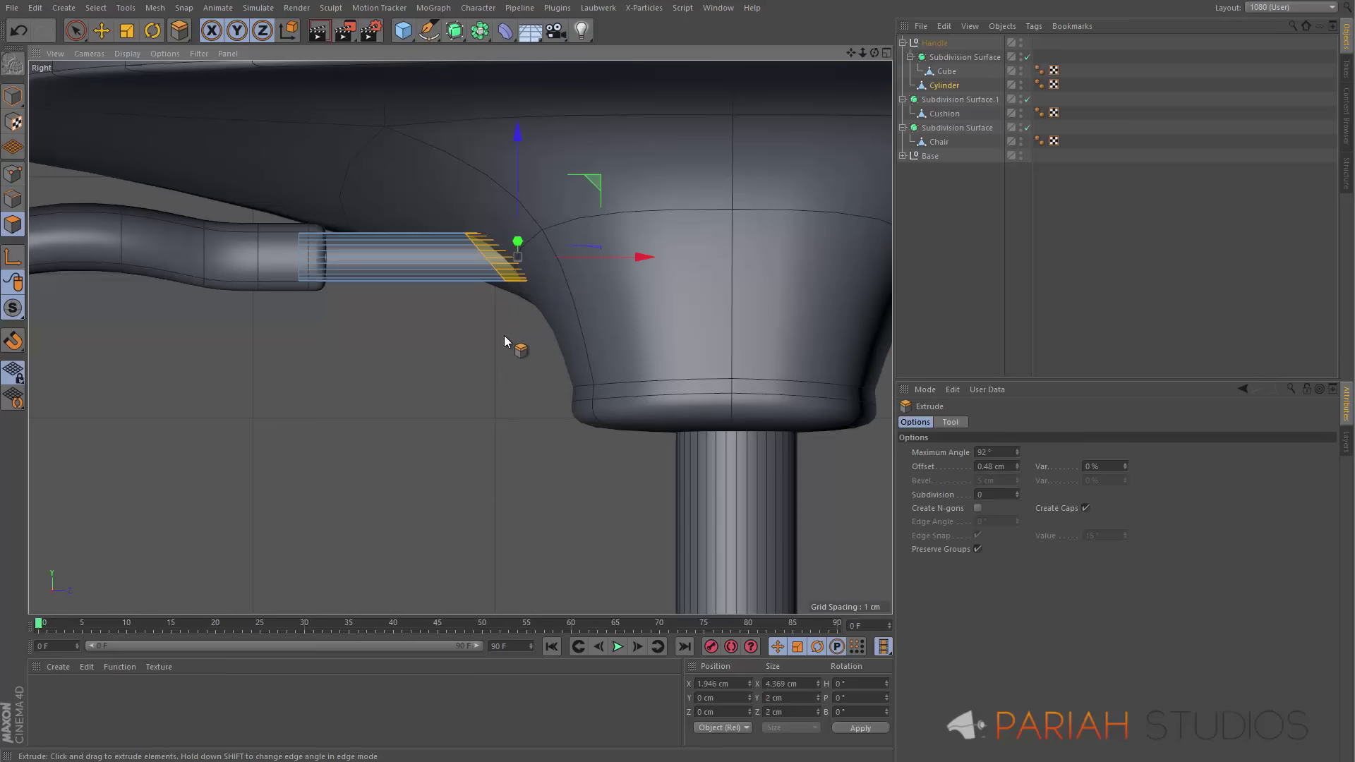
pyautogui.moveTo(519, 328); pyautogui.dragTo(461, 354)
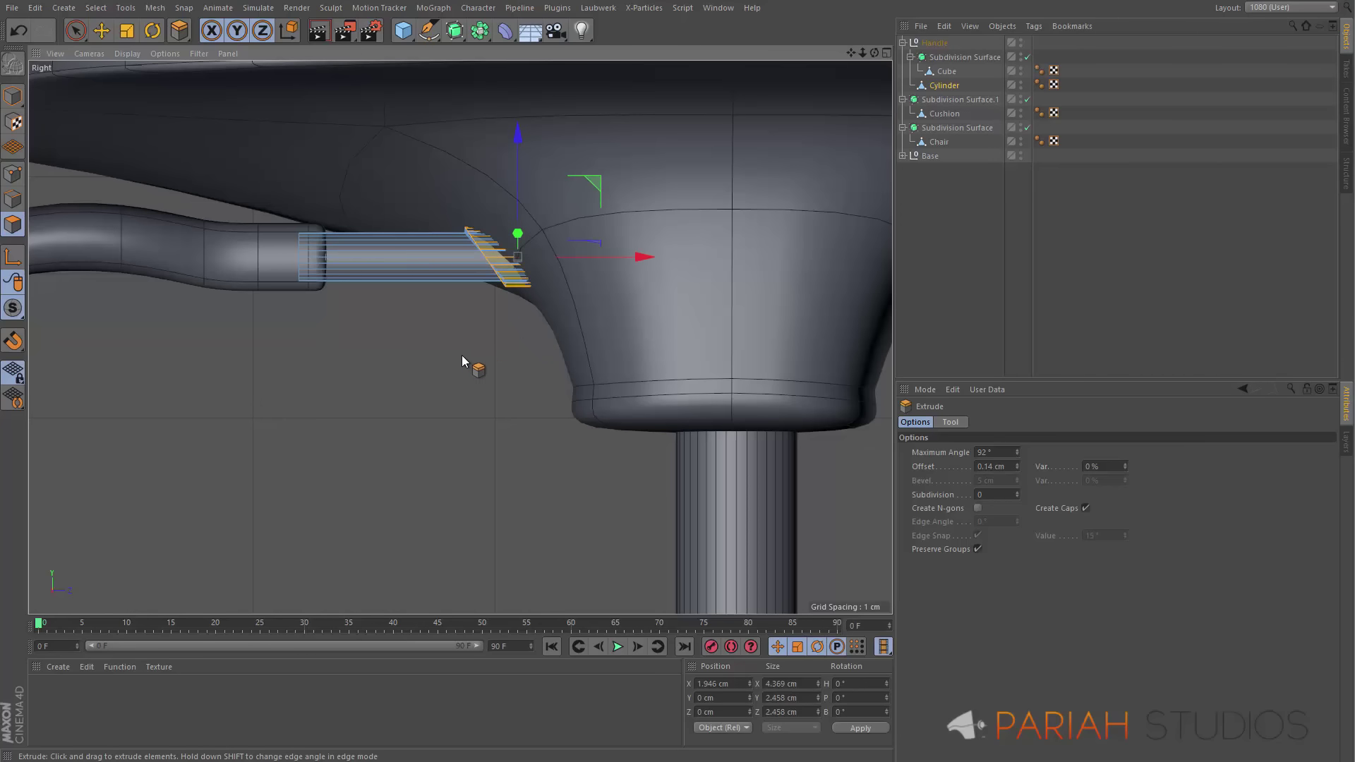
# Deselect the polygons and examine the extruded band where the lever meets the seat mount in the Perspective view
pyautogui.middleClick(462, 355)
pyautogui.middleClick(419, 265)
pyautogui.press('space')
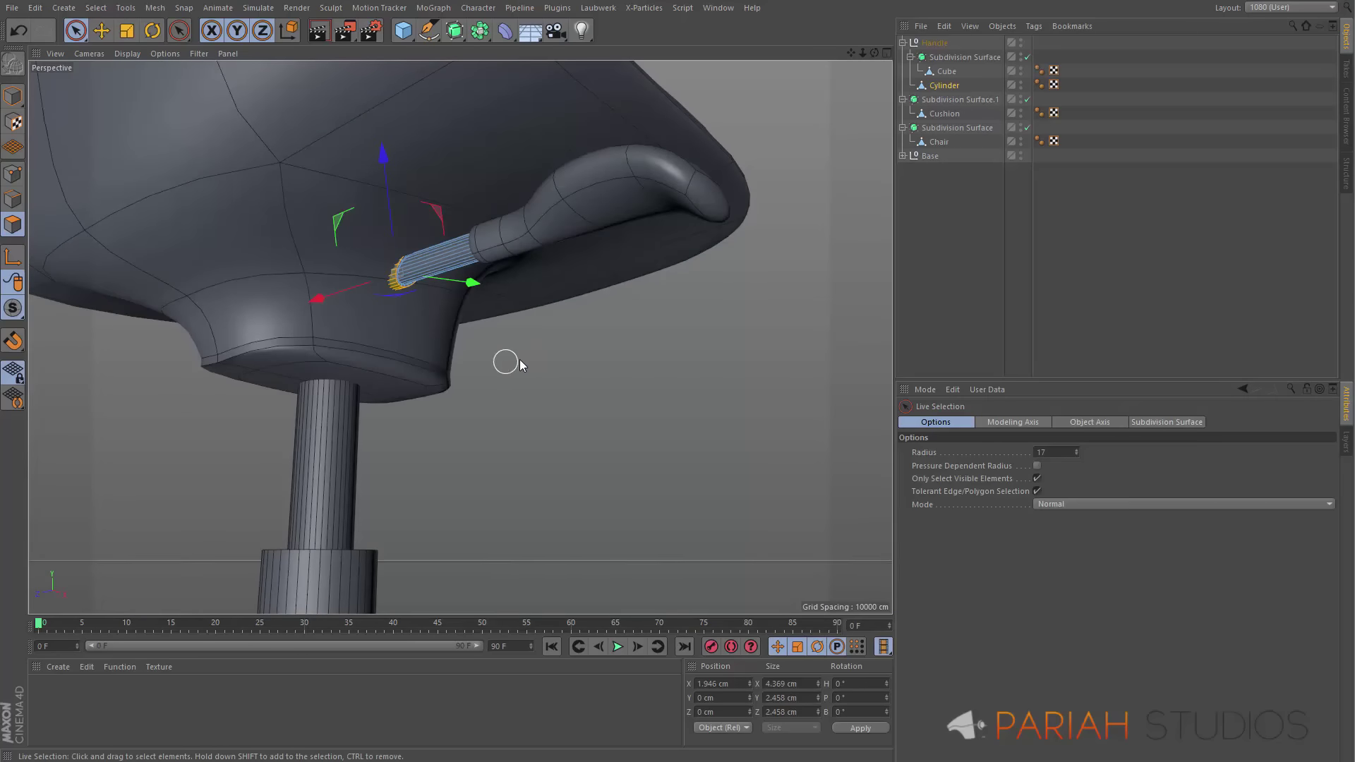
pyautogui.click(527, 363)
pyautogui.keyDown('alt'); pyautogui.moveTo(473, 249); pyautogui.dragTo(472, 305); pyautogui.keyUp('alt')
pyautogui.keyDown('alt'); pyautogui.moveTo(414, 247); pyautogui.dragTo(494, 221, button='right'); pyautogui.keyUp('alt')
pyautogui.middleClick(498, 367)
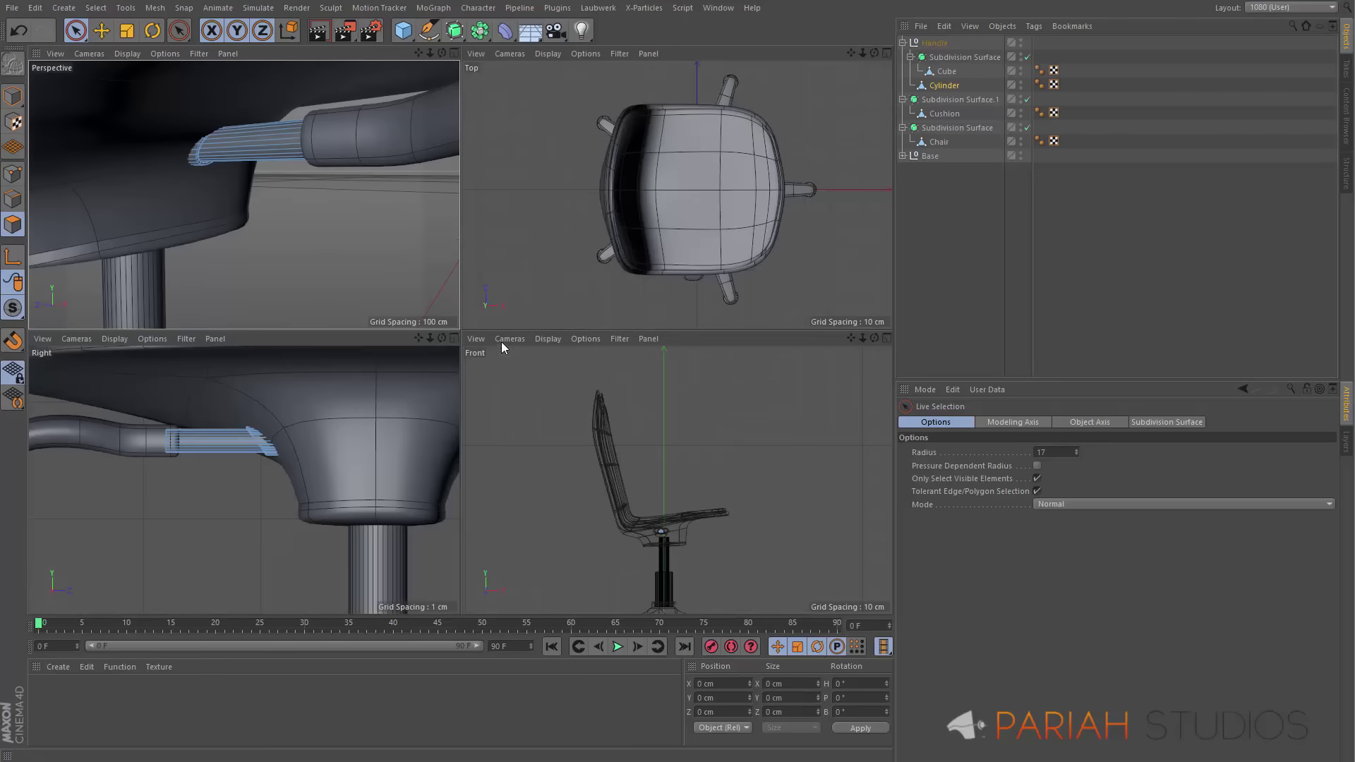
# Rectangle-select the extruded band's polygons in the Right view and toggle between the object and world coordinate systems
pyautogui.middleClick(302, 484)
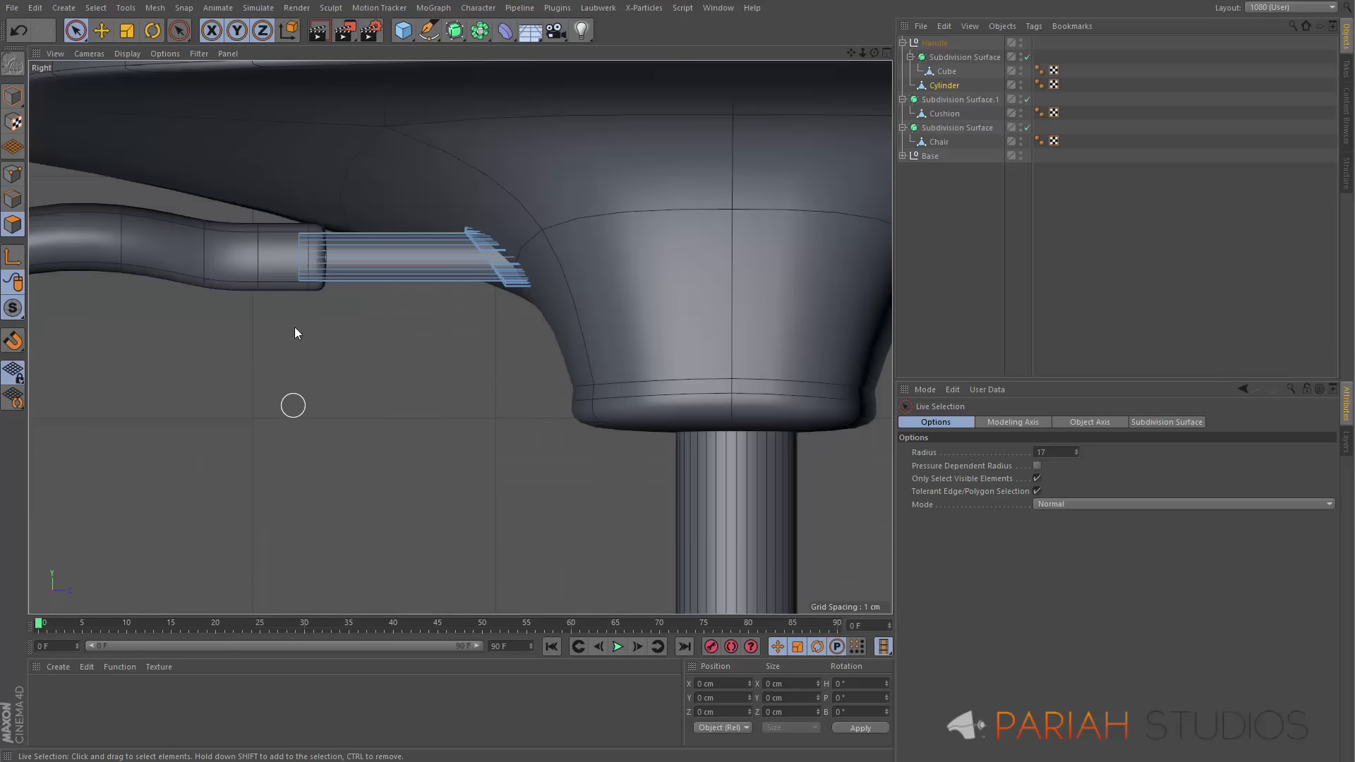
pyautogui.moveTo(77, 35); pyautogui.dragTo(122, 79)
pyautogui.moveTo(391, 135); pyautogui.dragTo(612, 353)
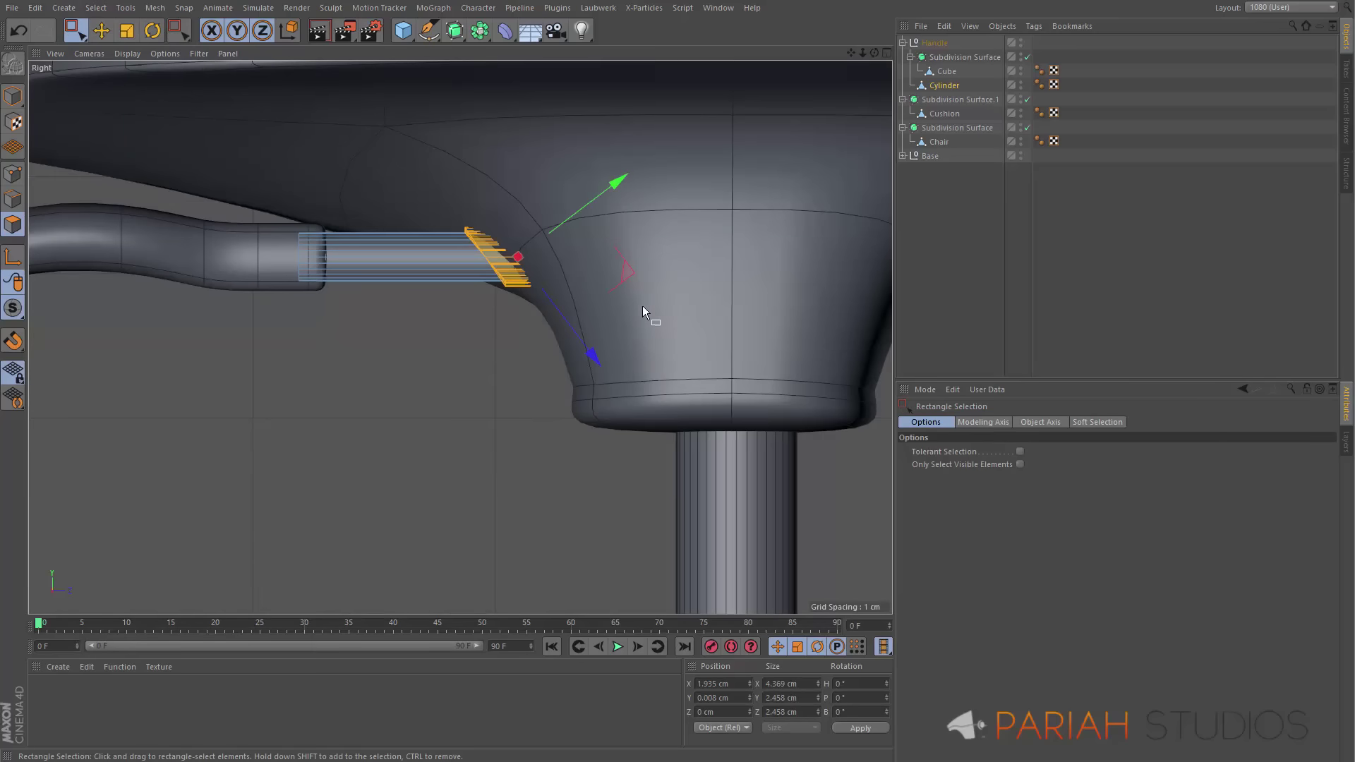
pyautogui.click(289, 30)
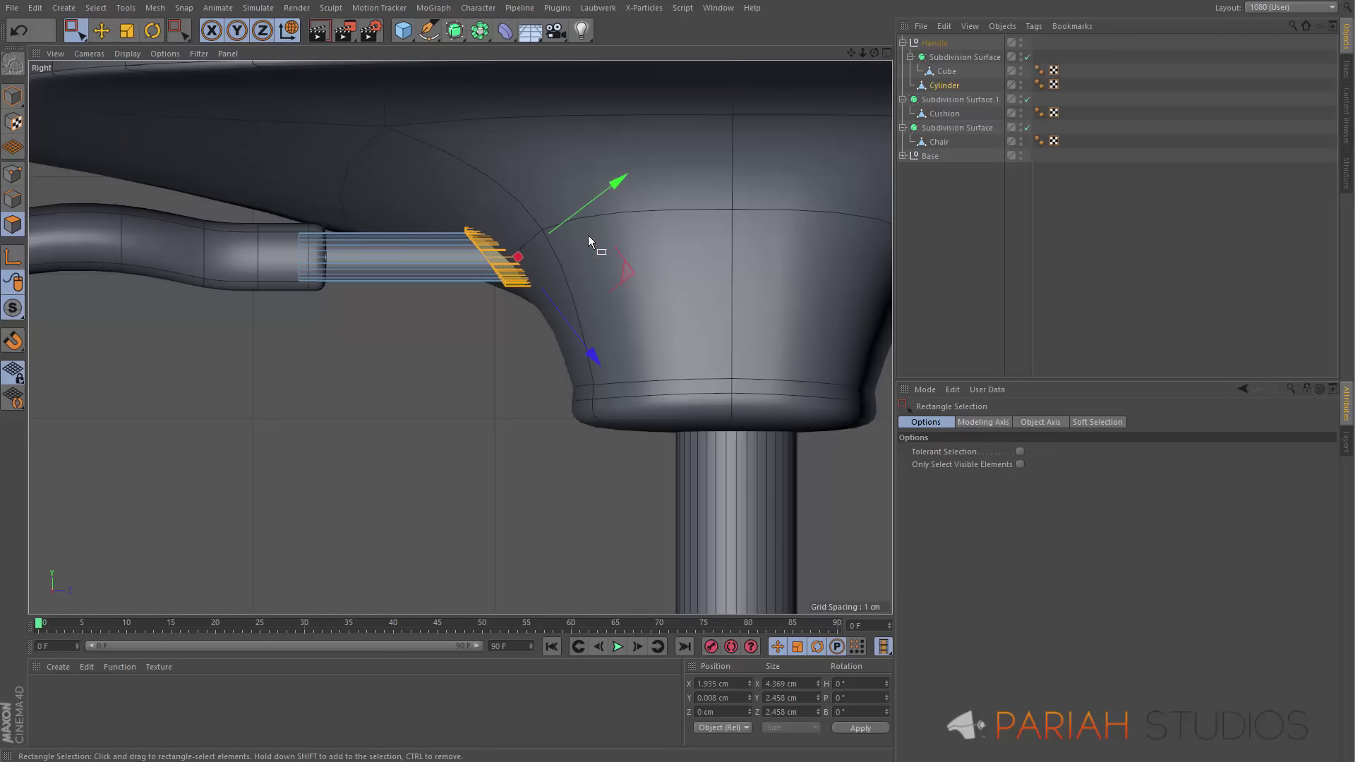
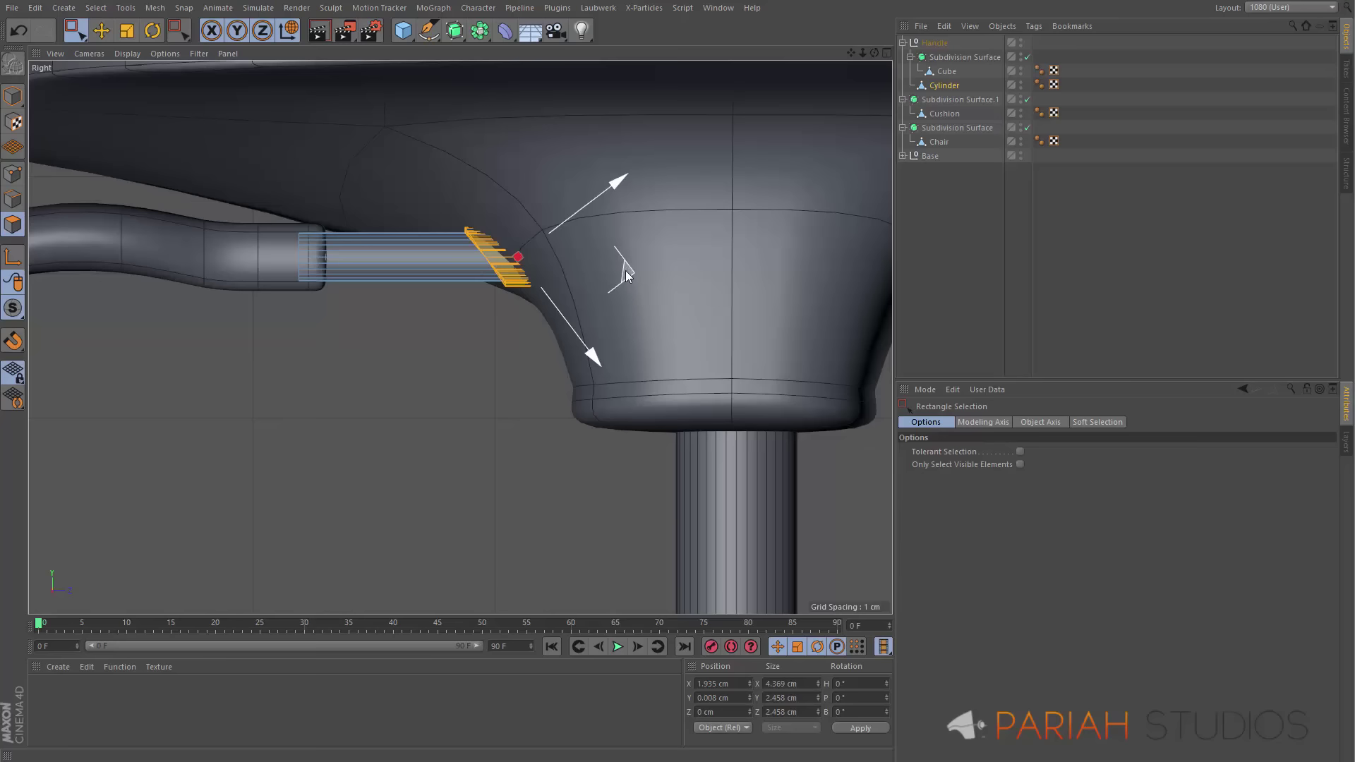
# Widen the raised collar on the Cylinder by moving its selected polygons along the rod away from the seat mount, and deselect them
pyautogui.moveTo(626, 275); pyautogui.dragTo(597, 270)
pyautogui.press('F5')
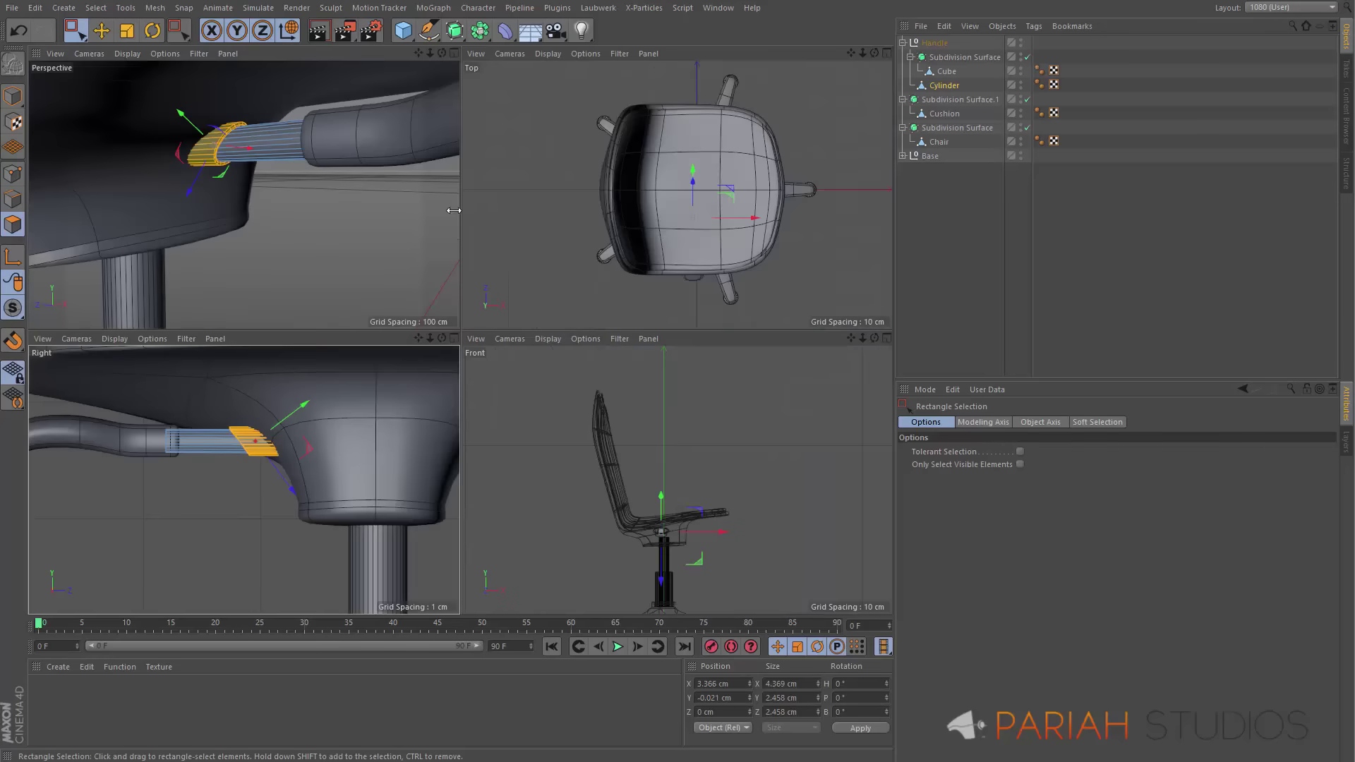
pyautogui.press('F1')
pyautogui.press('d')
pyautogui.hotkey('ctrl', 'shift', 'a')
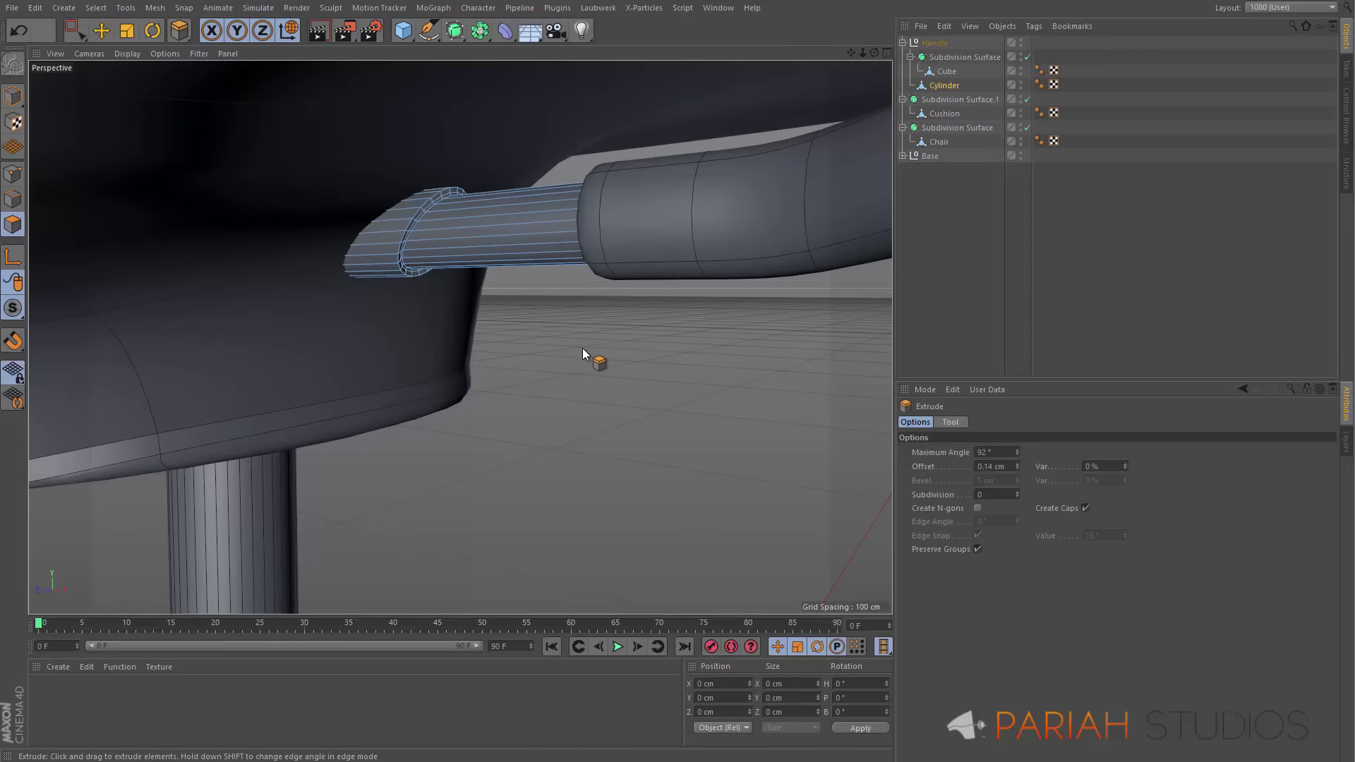
pyautogui.press('0')
pyautogui.moveTo(585, 341)
pyautogui.keyDown('alt'); pyautogui.mouseDown()
pyautogui.moveTo(607, 344)
pyautogui.moveTo(592, 343)
pyautogui.mouseUp(); pyautogui.keyUp('alt')
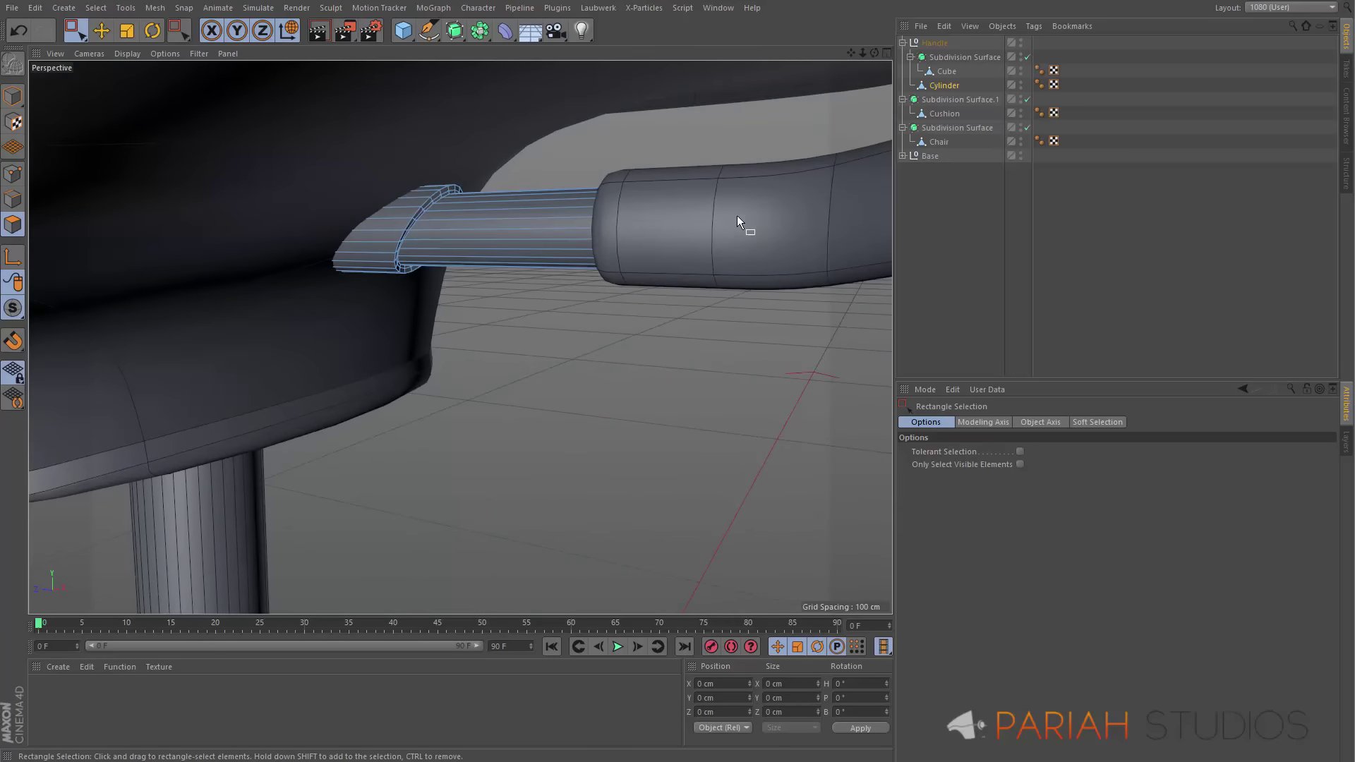
# Create a new default light grey material and assign it to the Chair seat shell
pyautogui.keyDown('alt'); pyautogui.moveTo(699, 218); pyautogui.dragTo(682, 164, button='right'); pyautogui.keyUp('alt')
pyautogui.keyDown('alt'); pyautogui.moveTo(622, 234); pyautogui.dragTo(620, 305, button='middle'); pyautogui.keyUp('alt')
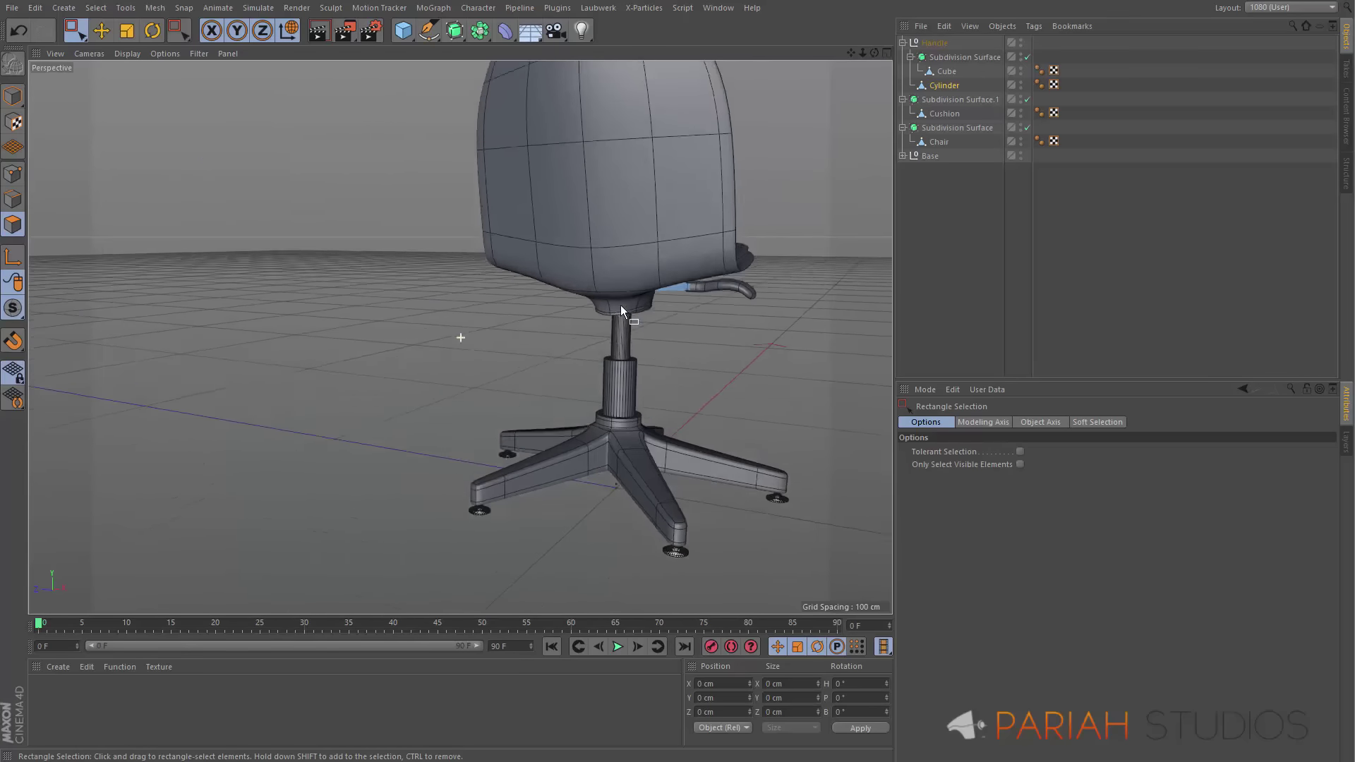
pyautogui.keyDown('alt'); pyautogui.moveTo(621, 305); pyautogui.dragTo(540, 300); pyautogui.keyUp('alt')
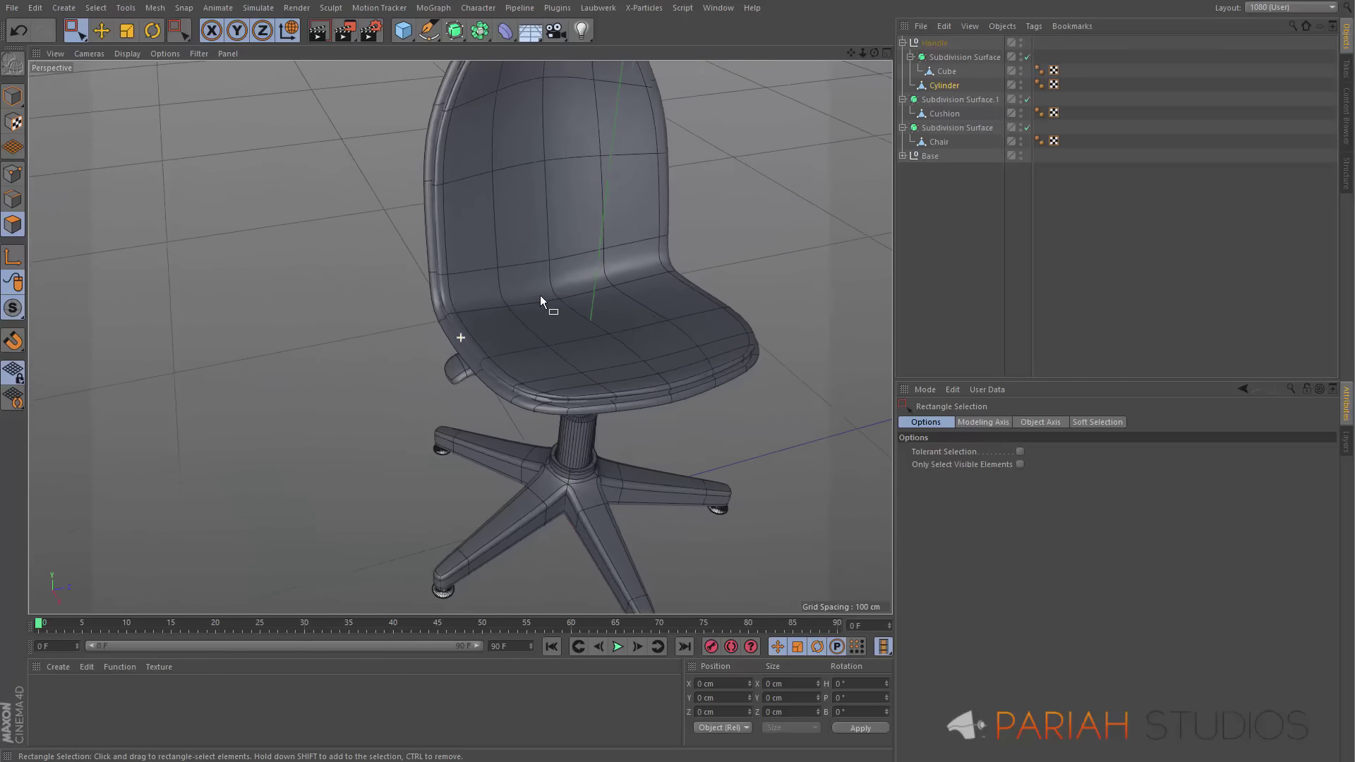
pyautogui.scroll(-3, 538, 295)
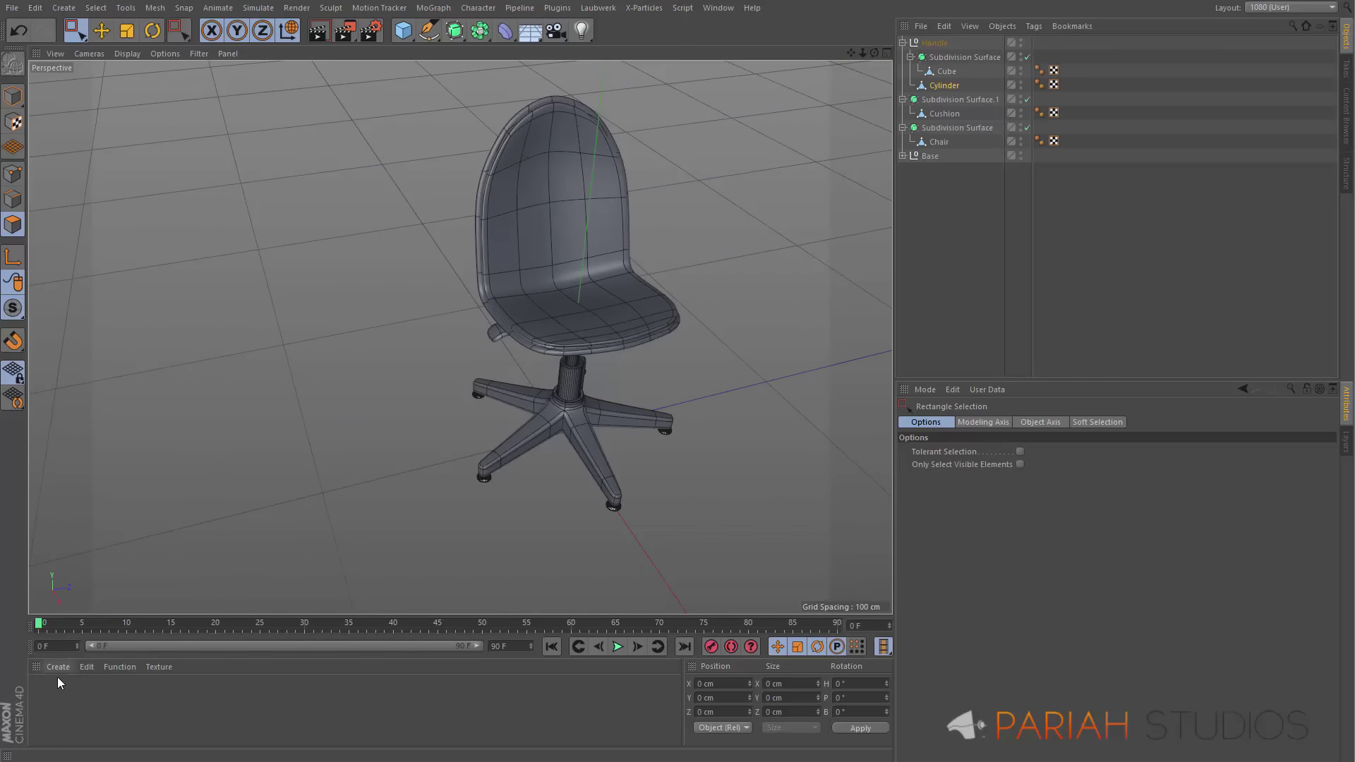
pyautogui.doubleClick(57, 699)
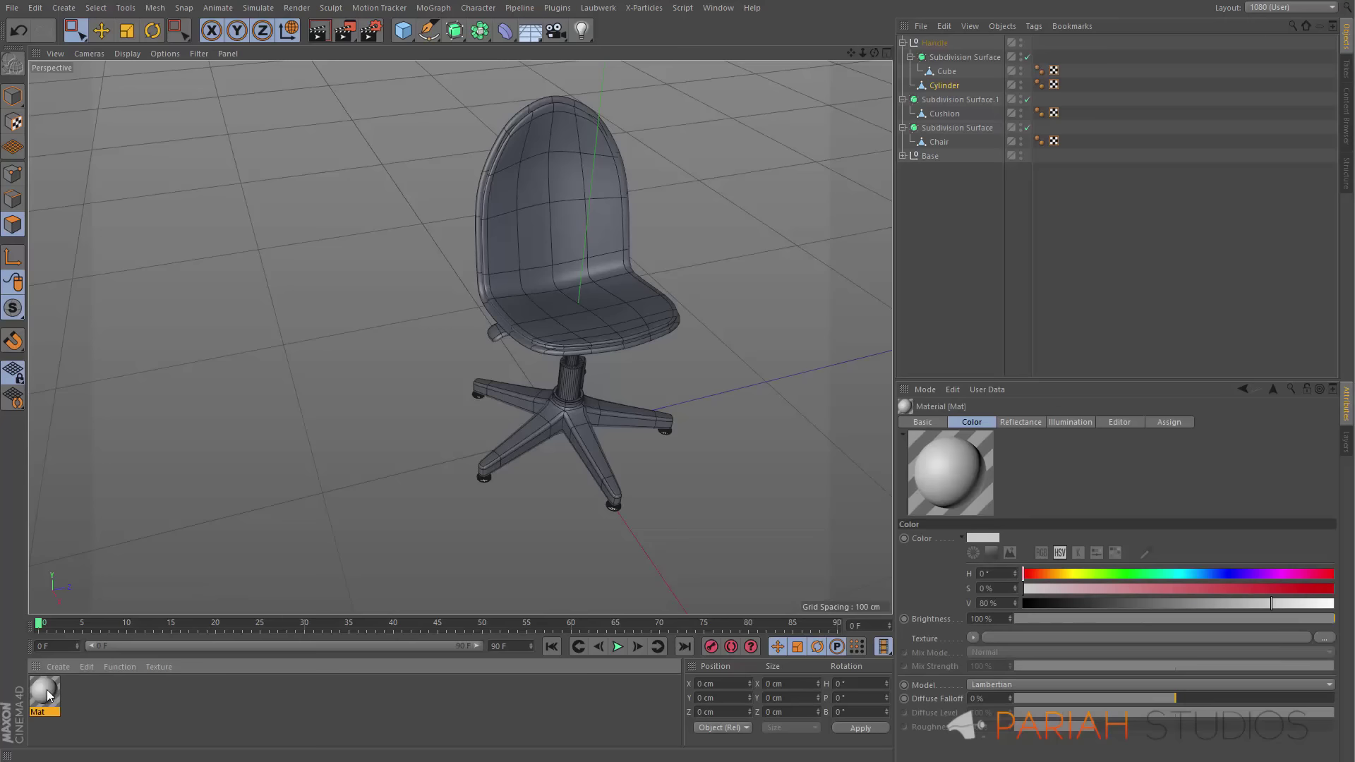
pyautogui.moveTo(40, 692); pyautogui.dragTo(521, 345)
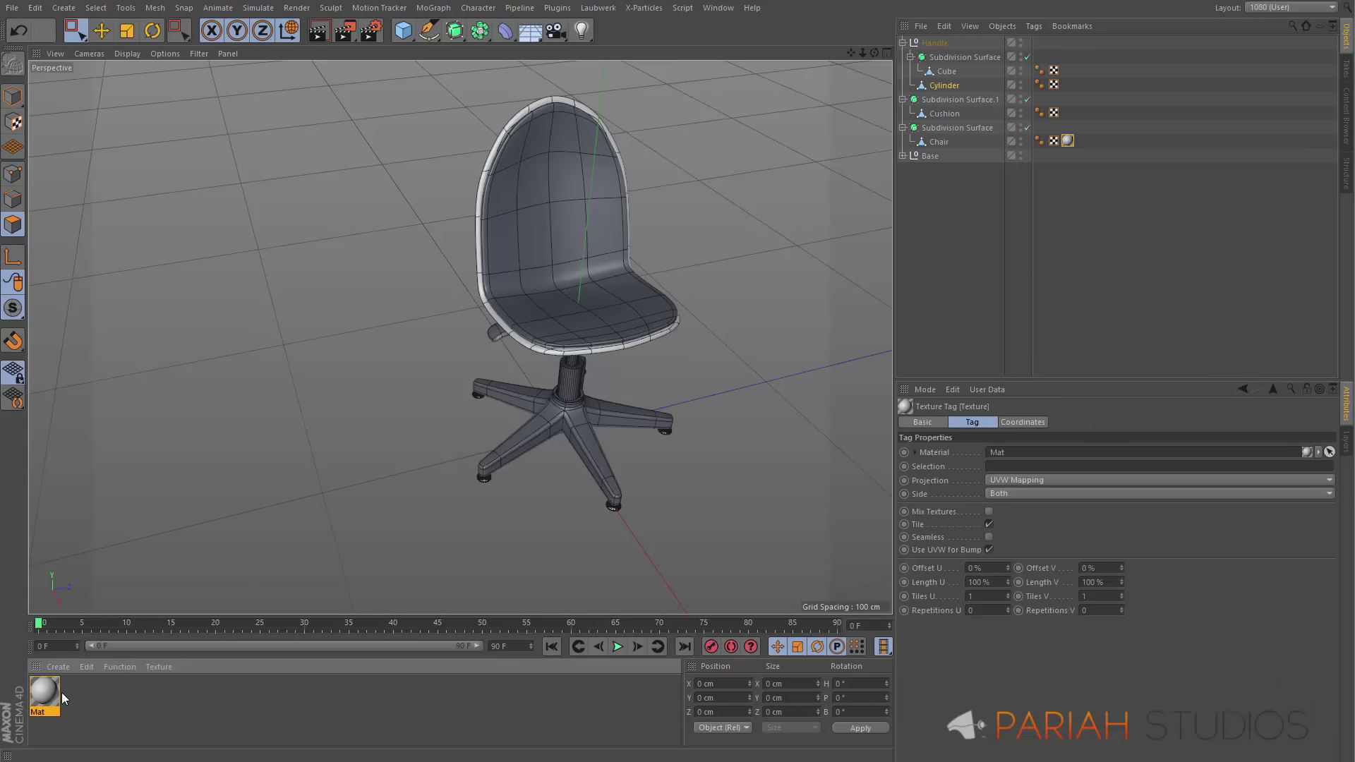
# Create a second material, assign it to the Cushion and set its colour to orange with H 34°, S 100% and V 96%
pyautogui.doubleClick(89, 706)
pyautogui.moveTo(44, 690); pyautogui.dragTo(575, 293)
pyautogui.doubleClick(43, 695)
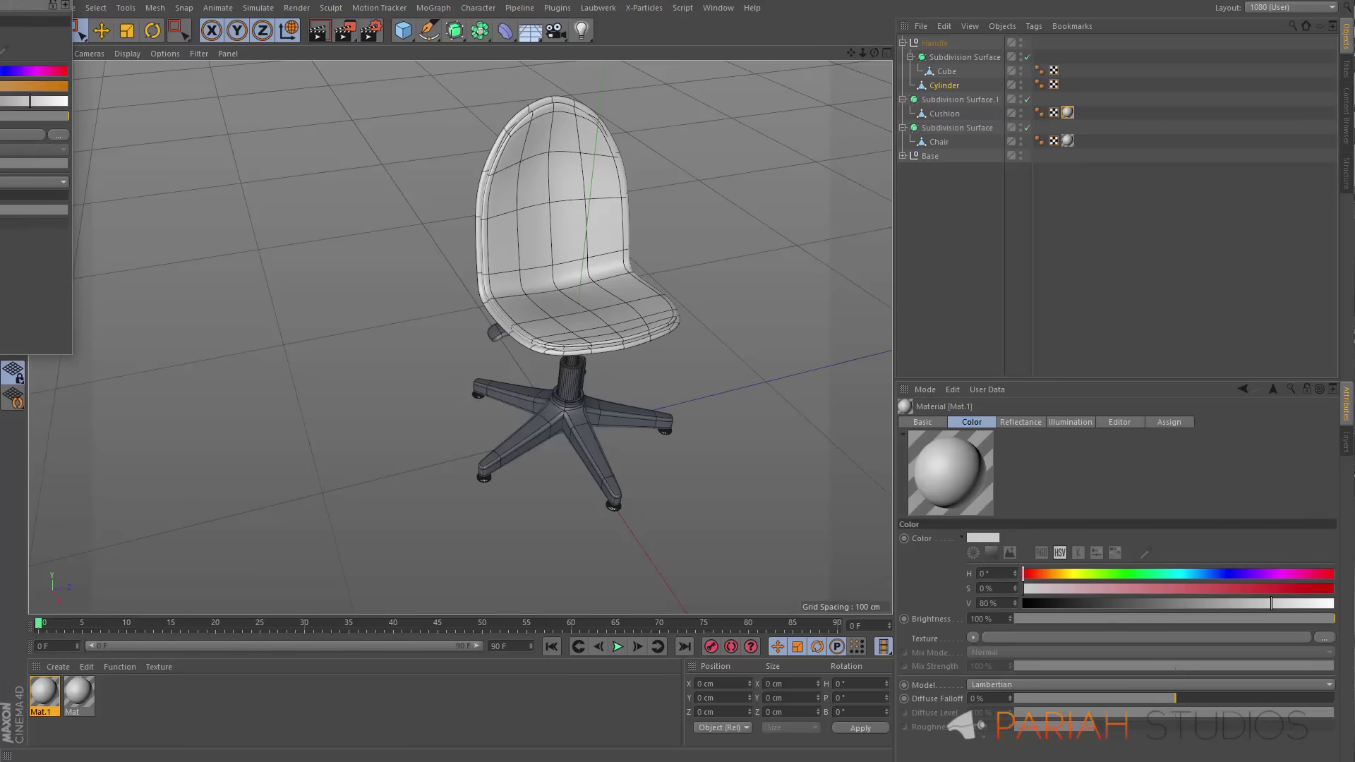
pyautogui.moveTo(55, 83); pyautogui.dragTo(63, 100)
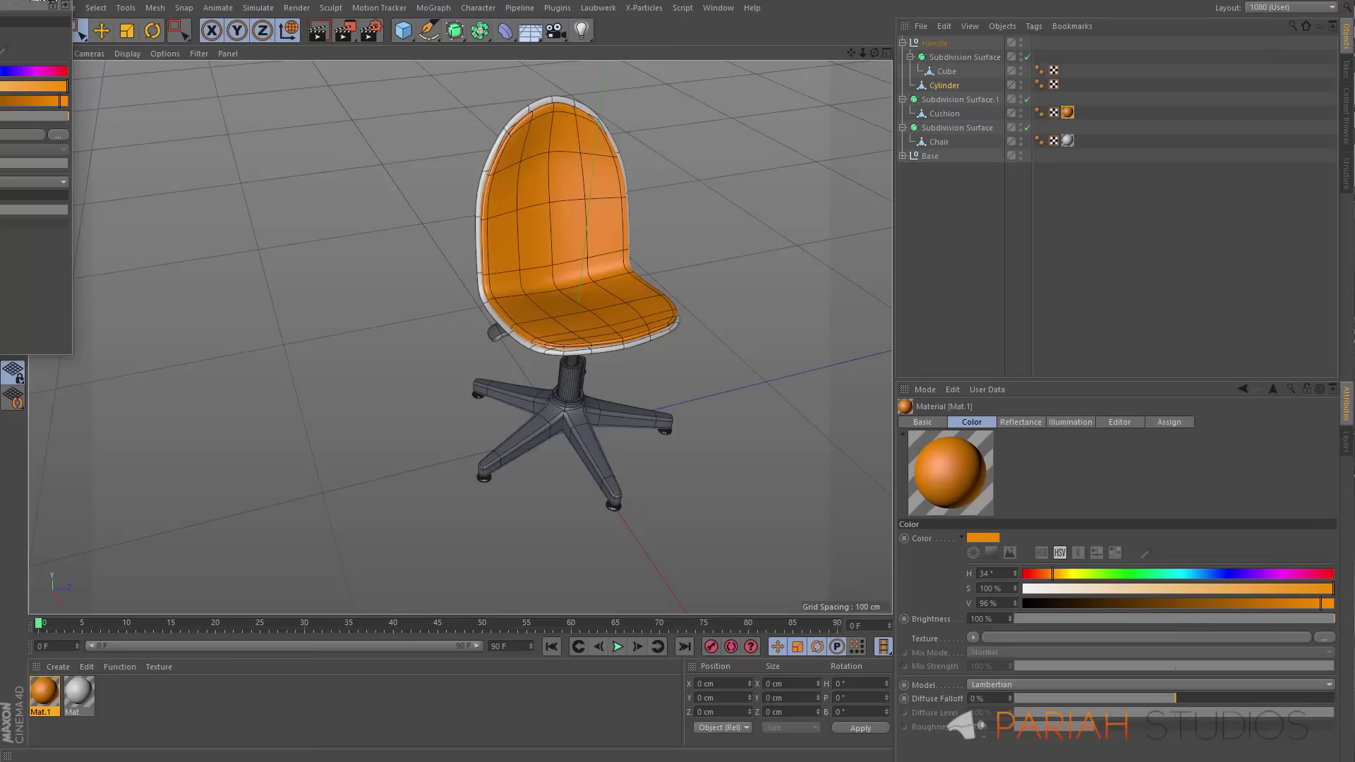
# Load the Brushed Metal preset from the GSG_Texture_Kit library and apply it to the base legs, the column and the lever's rod
pyautogui.click(1345, 113)
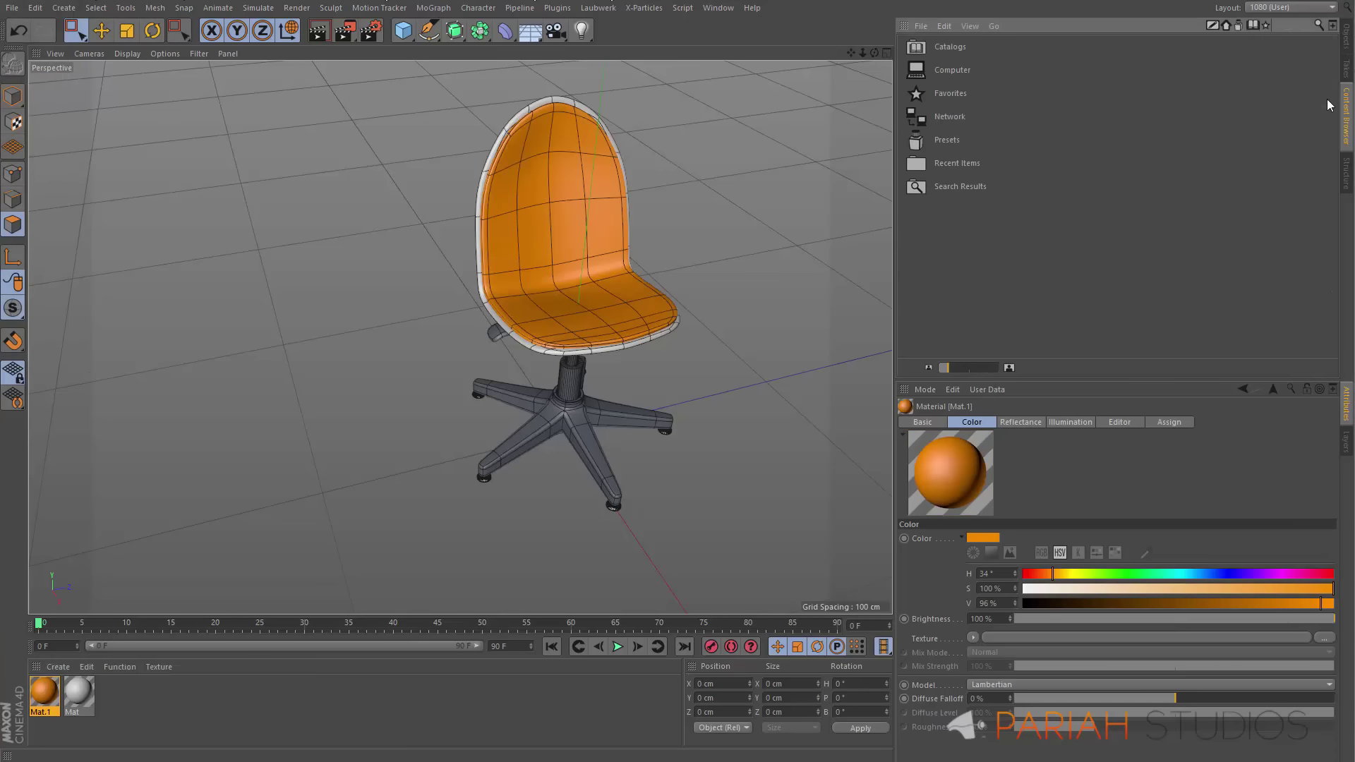
pyautogui.doubleClick(953, 140)
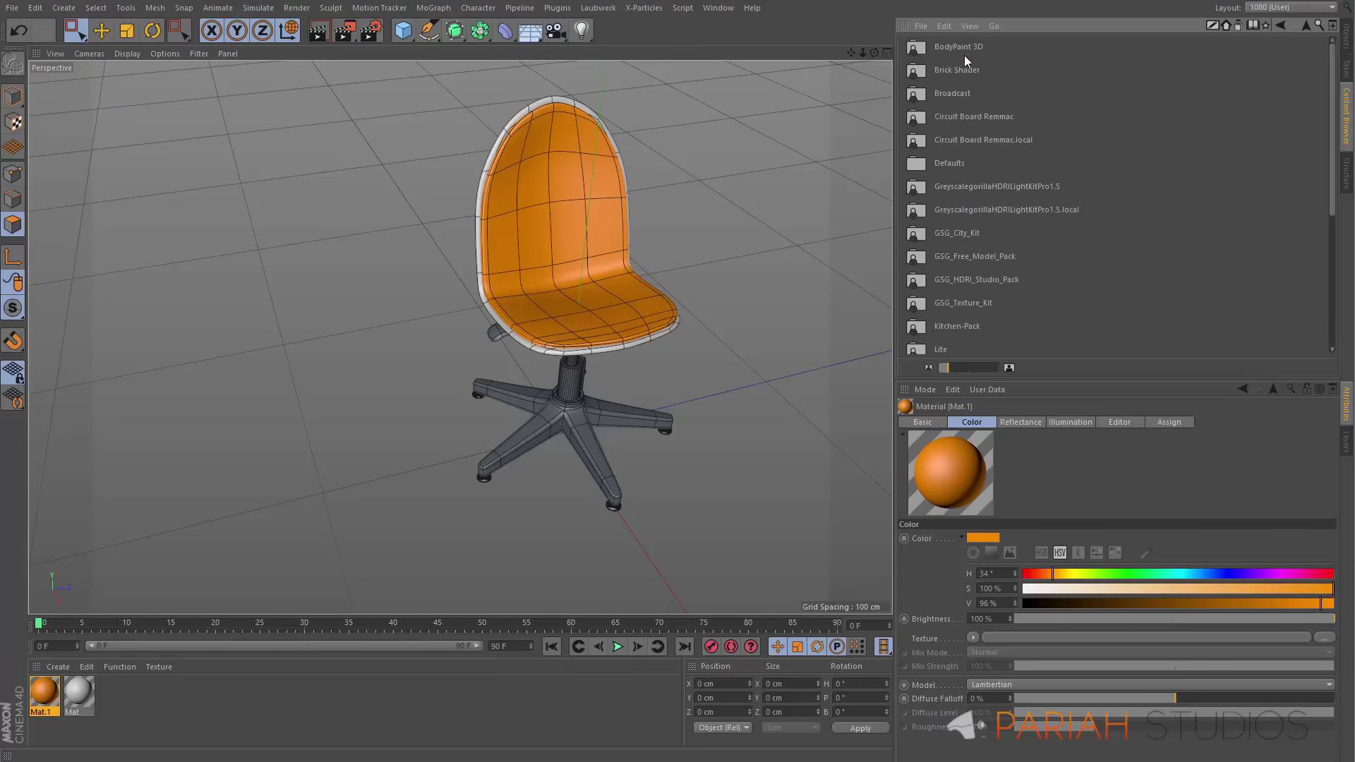
pyautogui.doubleClick(964, 304)
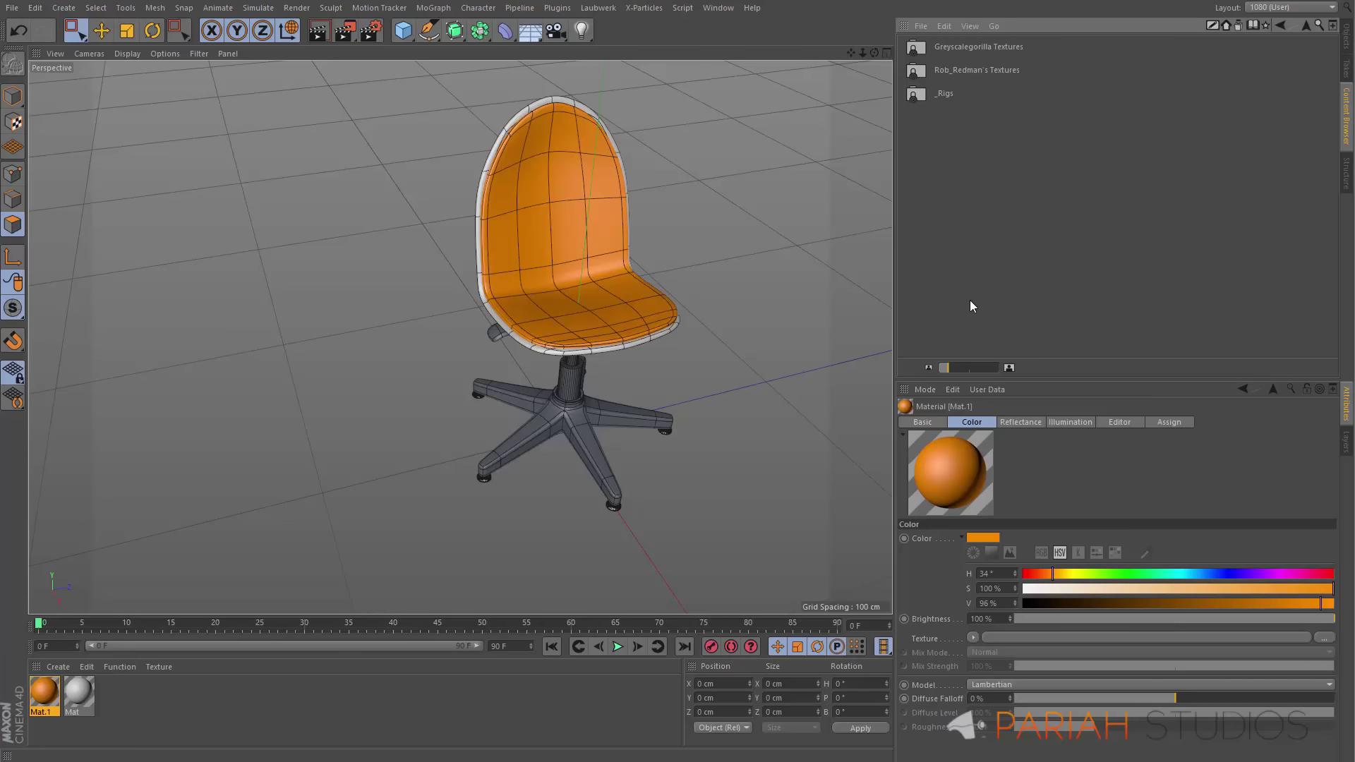
pyautogui.doubleClick(984, 71)
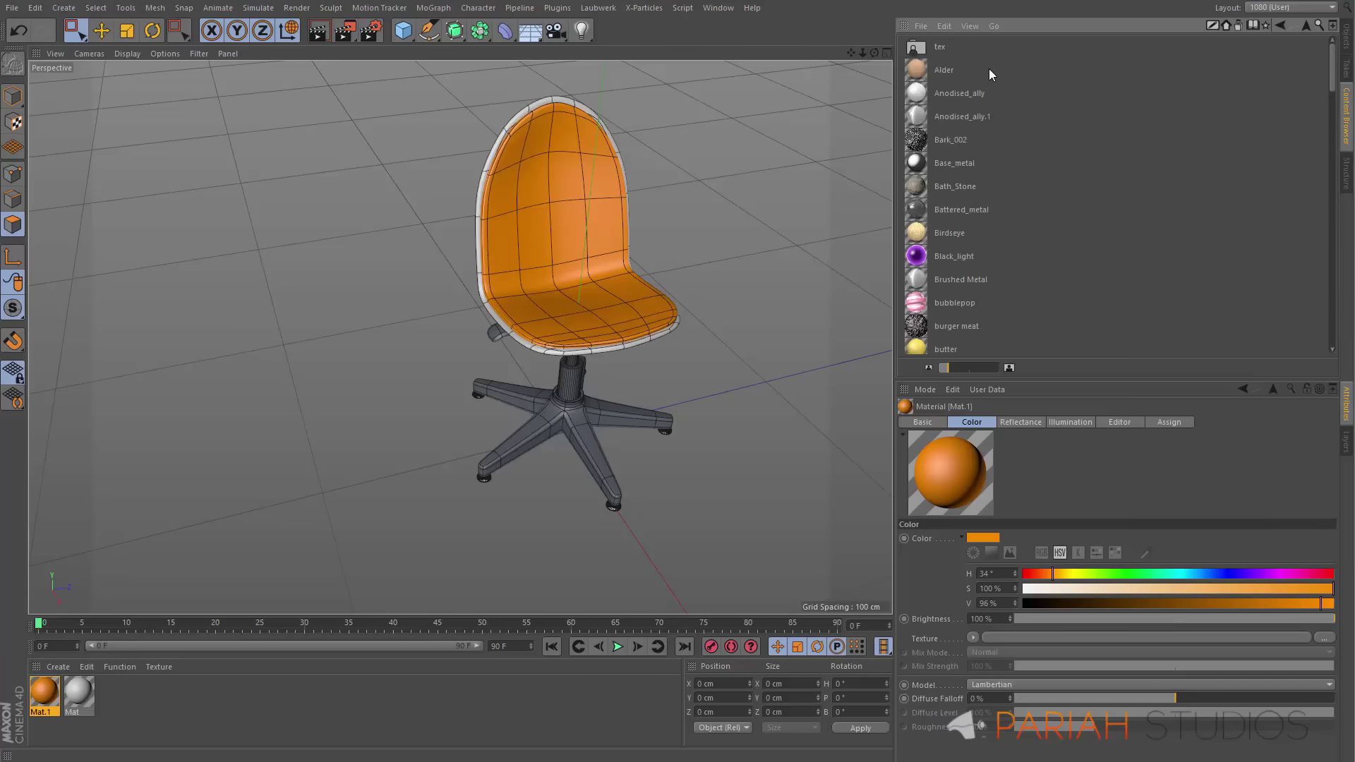
pyautogui.moveTo(917, 279); pyautogui.dragTo(916, 281)
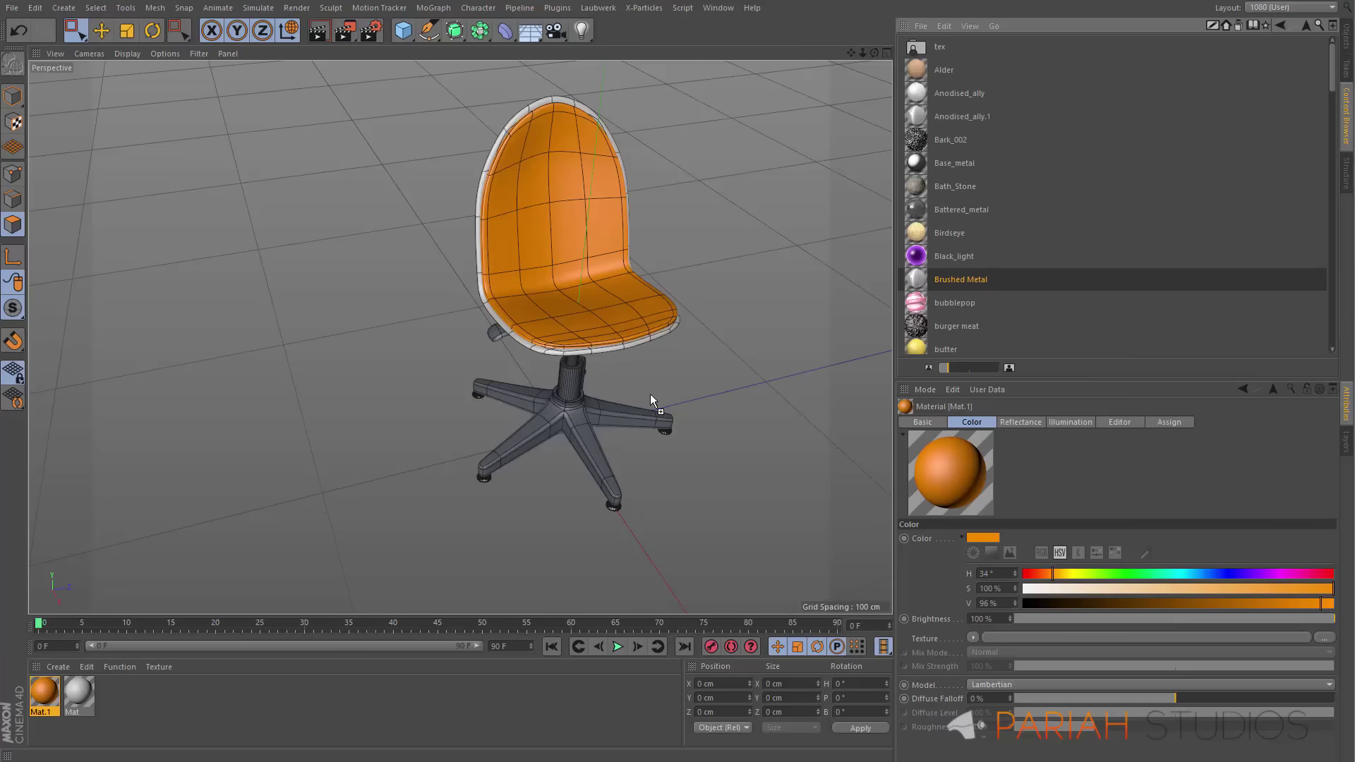
pyautogui.moveTo(589, 430); pyautogui.dragTo(589, 434)
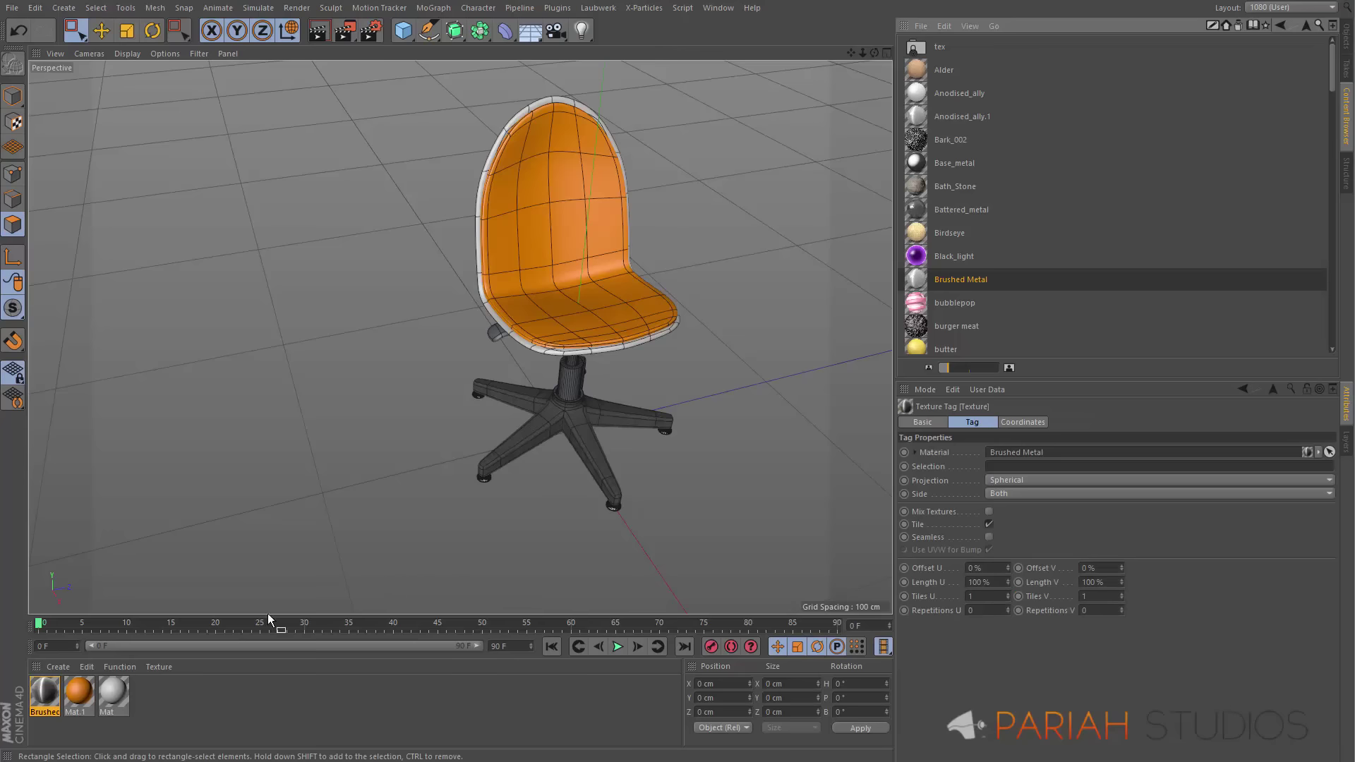
pyautogui.keyDown('alt'); pyautogui.moveTo(548, 381); pyautogui.dragTo(550, 311); pyautogui.keyUp('alt')
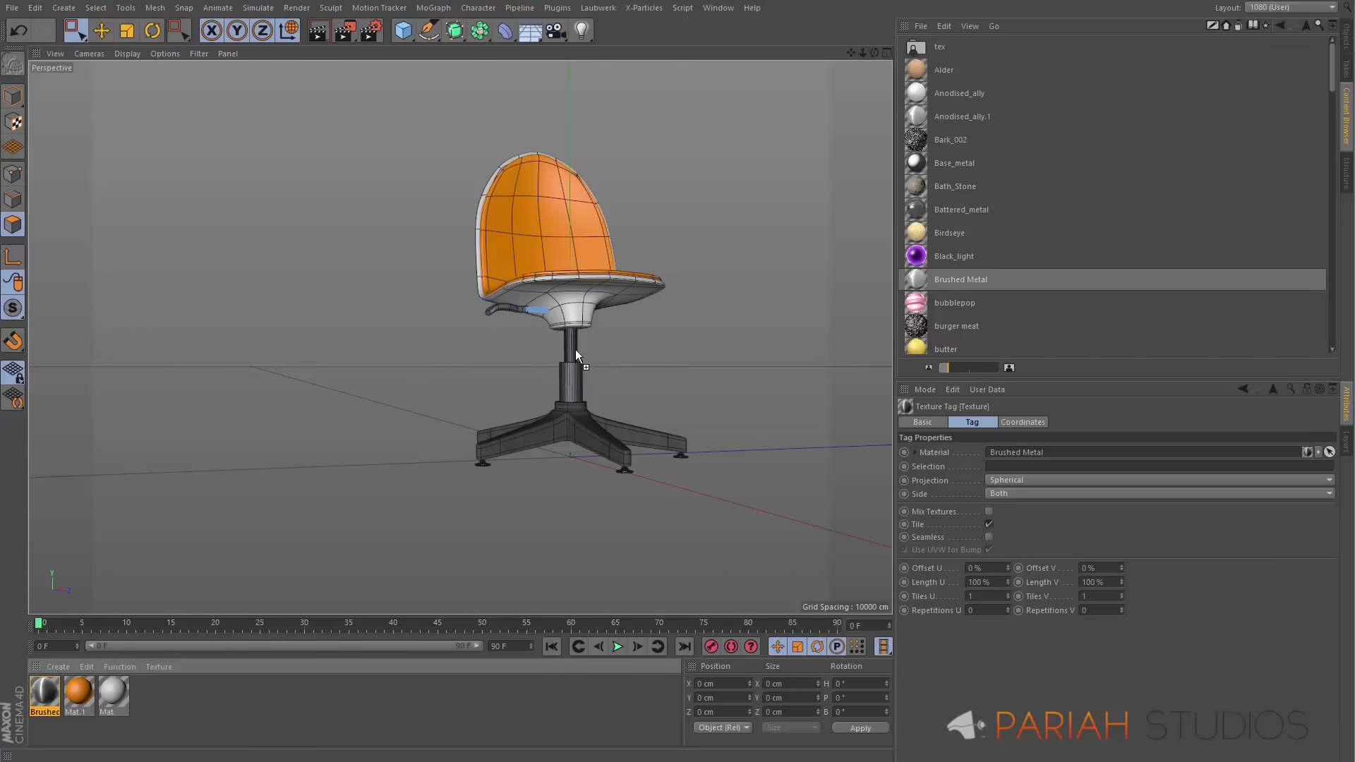
pyautogui.moveTo(44, 695)
pyautogui.mouseDown()
pyautogui.moveTo(535, 330)
pyautogui.moveTo(526, 311)
pyautogui.mouseUp()
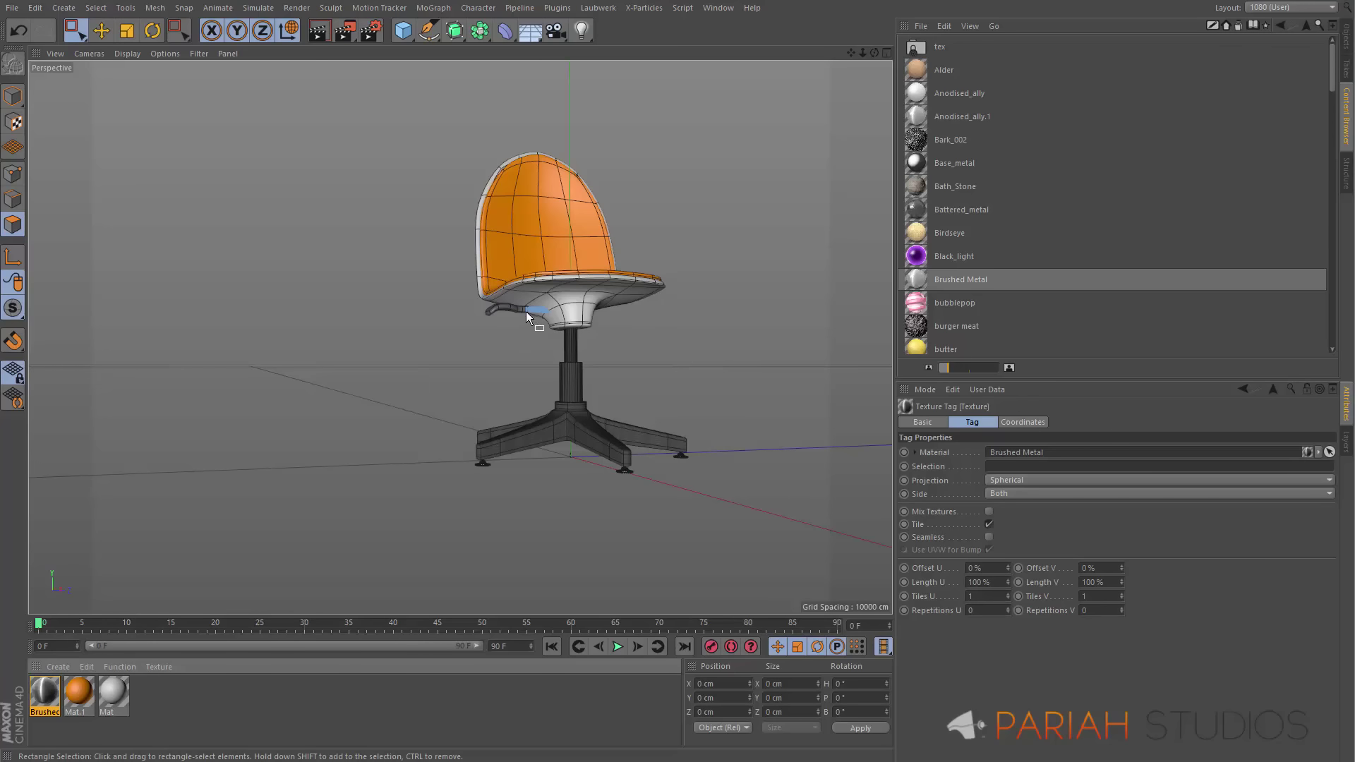
# Create a near-black material with a colour value of 9%, adjust its reflectance highlight and assign it to the lever's grip
pyautogui.doubleClick(186, 705)
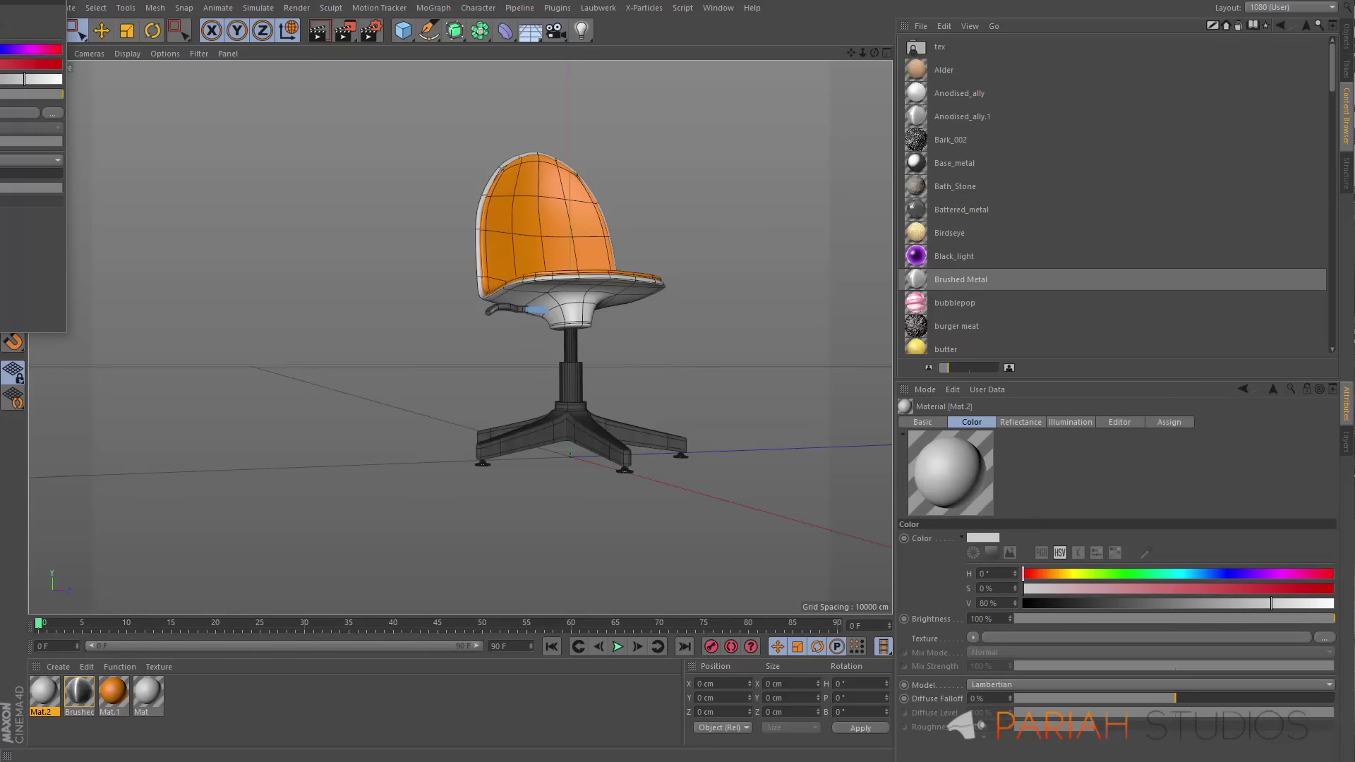
pyautogui.moveTo(24, 79); pyautogui.dragTo(0, 79)
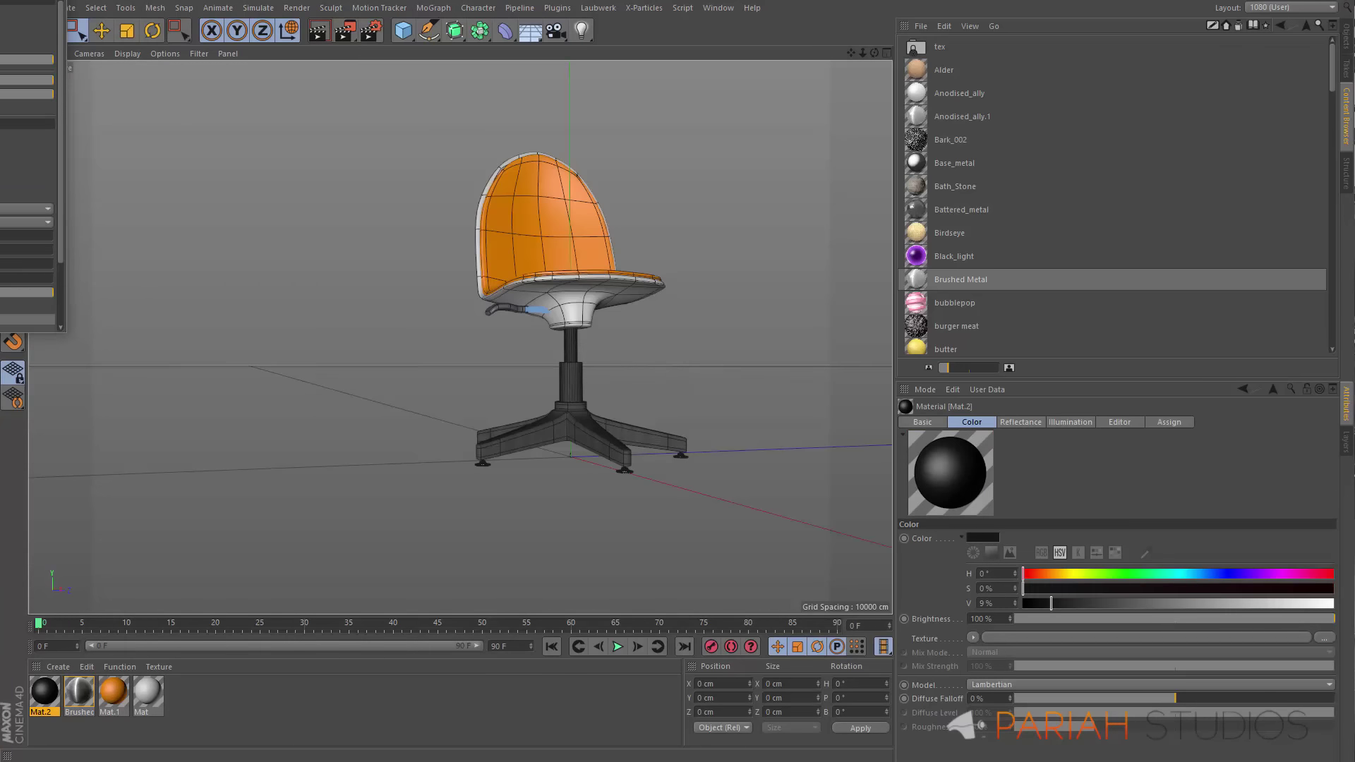
pyautogui.moveTo(60, 183); pyautogui.dragTo(62, 223)
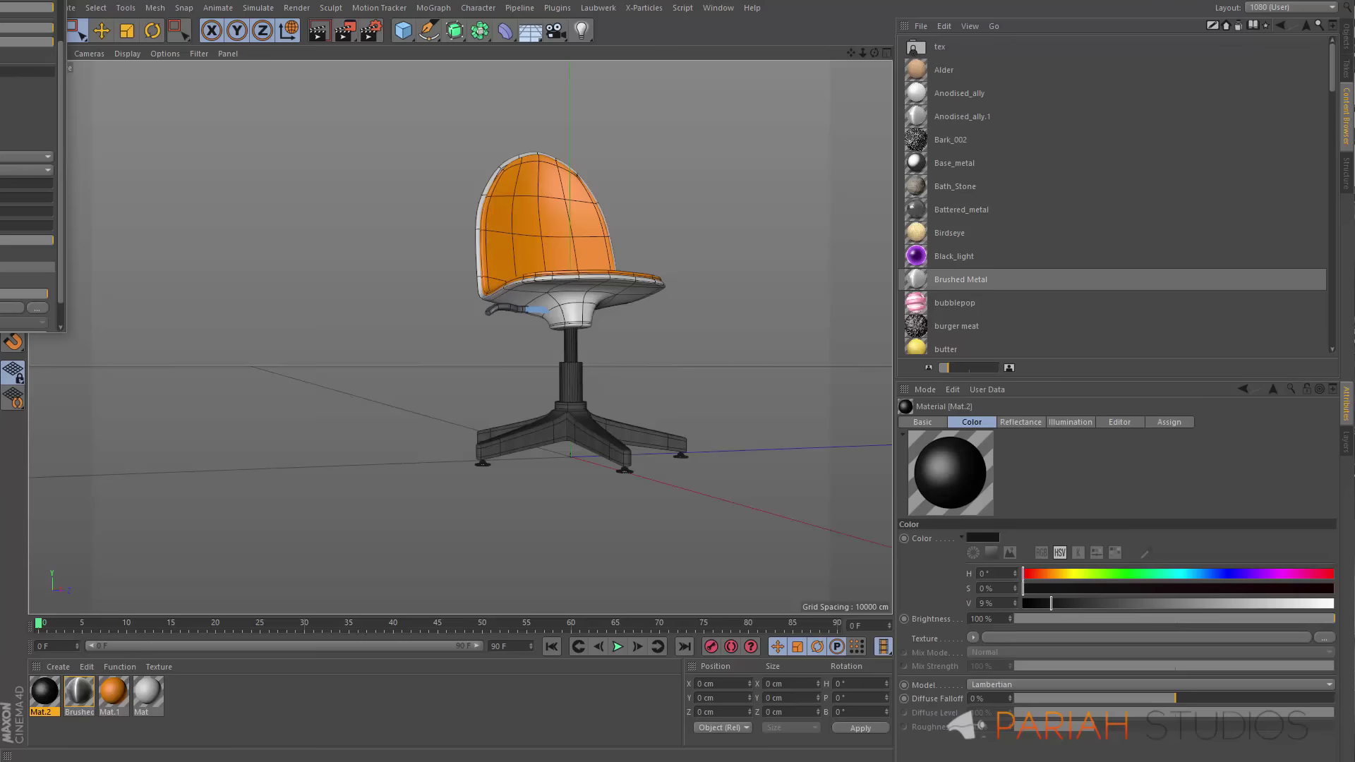
pyautogui.click(110, 656)
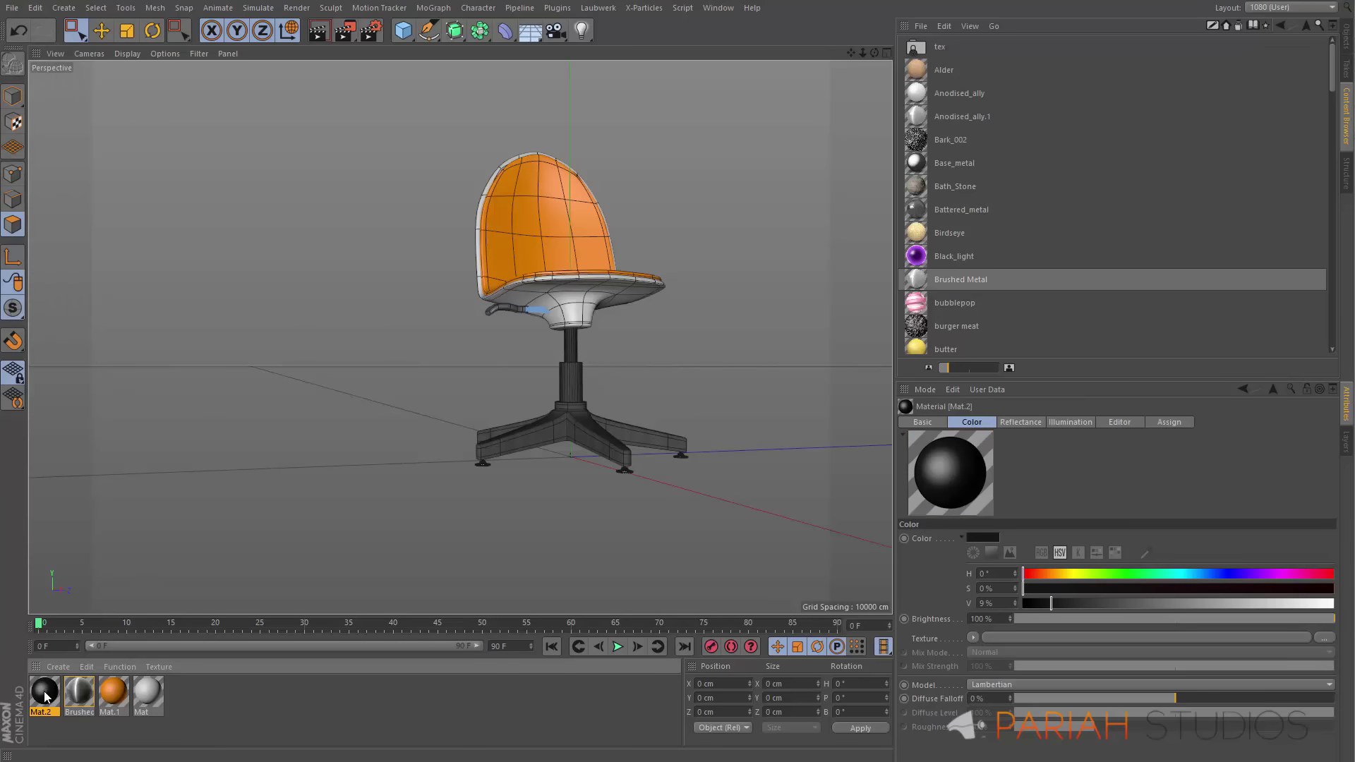
pyautogui.moveTo(40, 699); pyautogui.dragTo(494, 319)
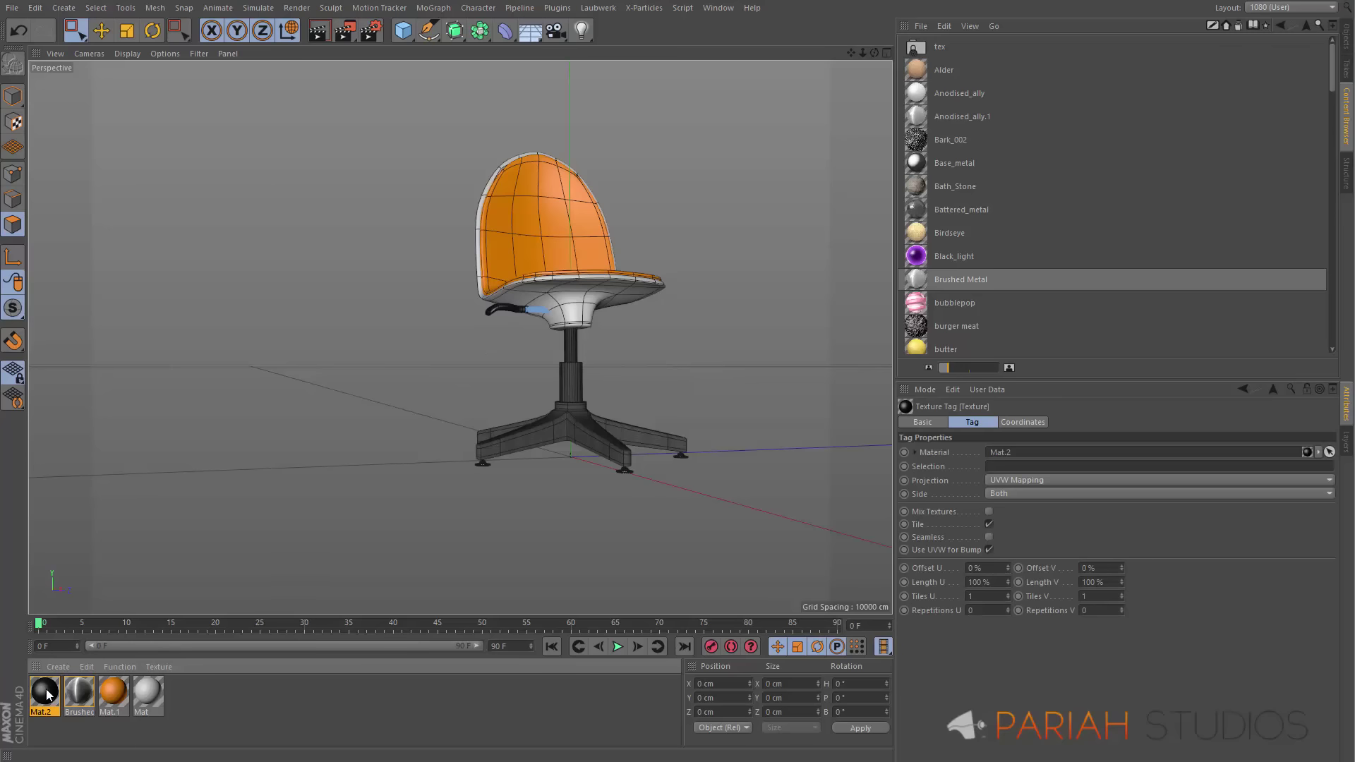
# Expand the Base group and assign the black Mat.2 material to the foot object inside the Cloner
pyautogui.click(1346, 39)
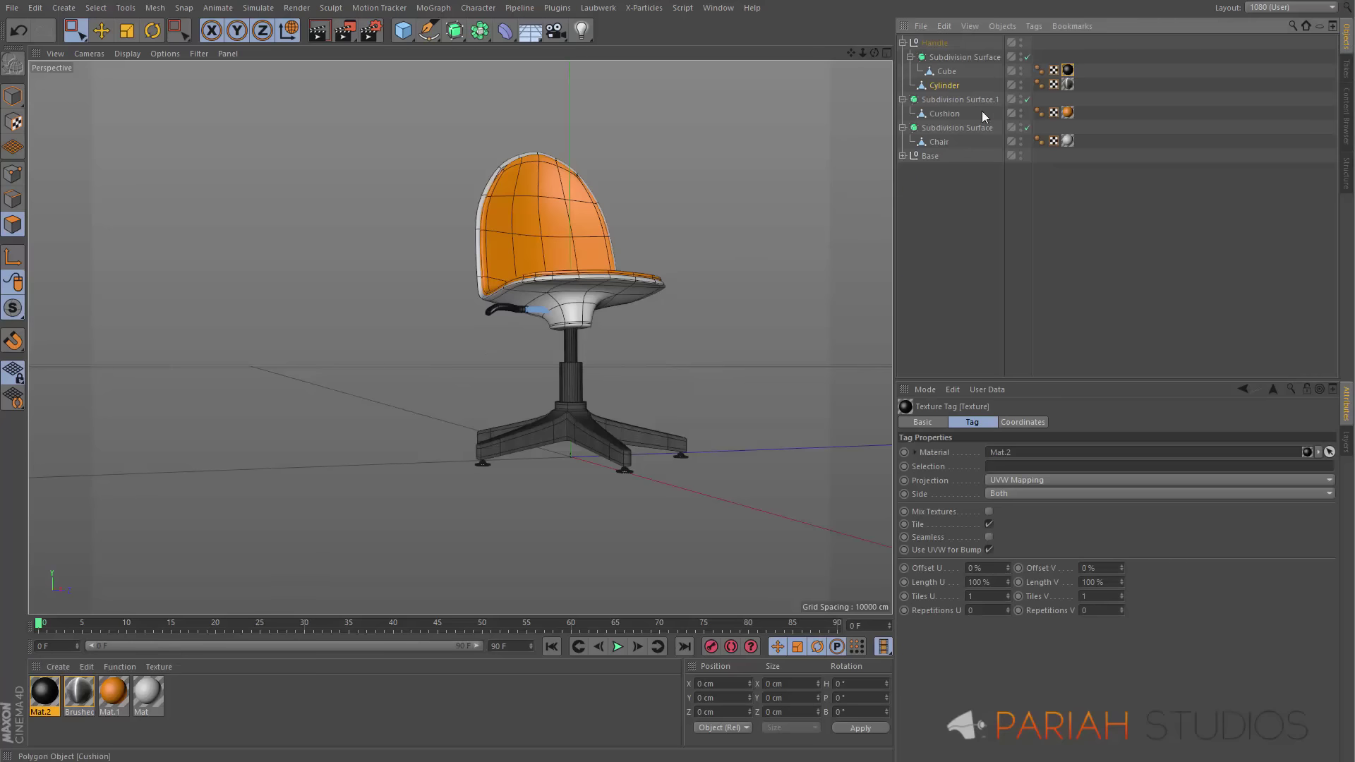
pyautogui.click(903, 156)
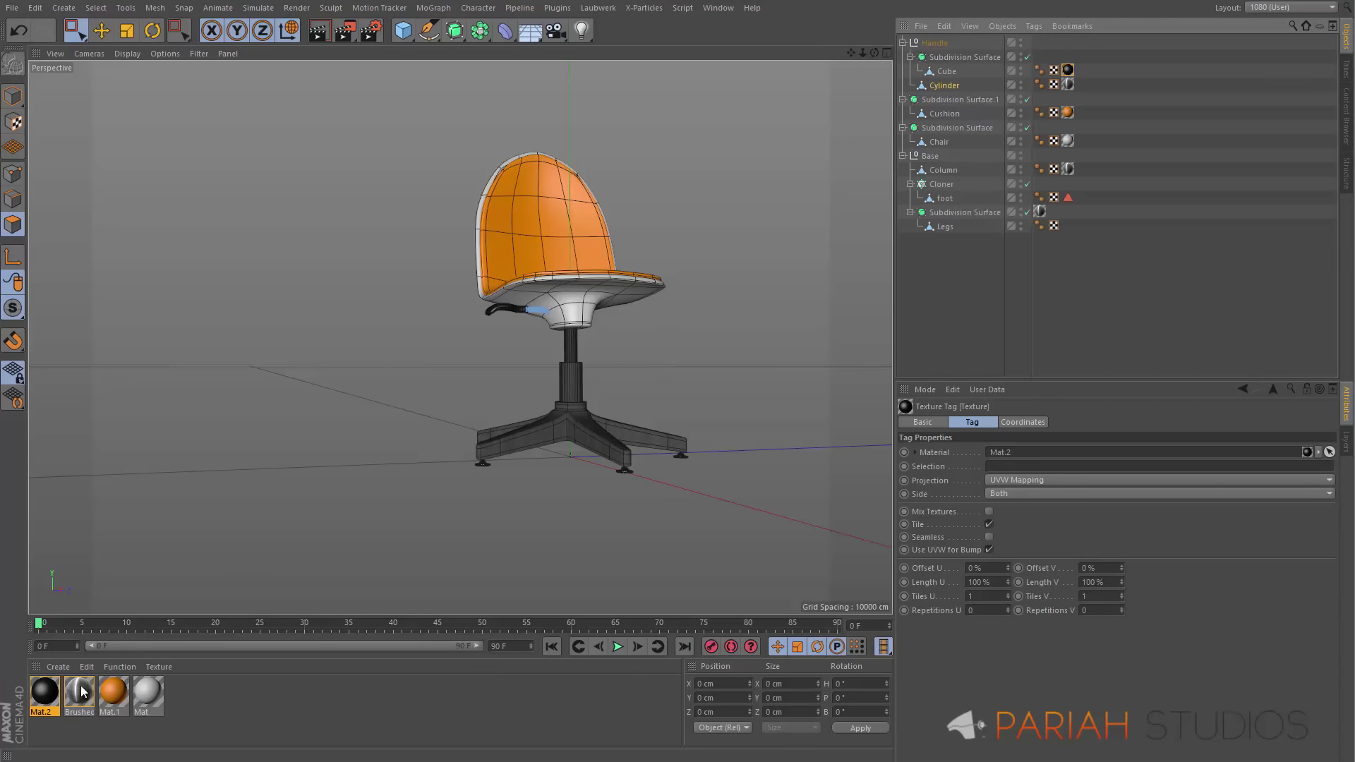
pyautogui.moveTo(43, 696); pyautogui.dragTo(949, 198)
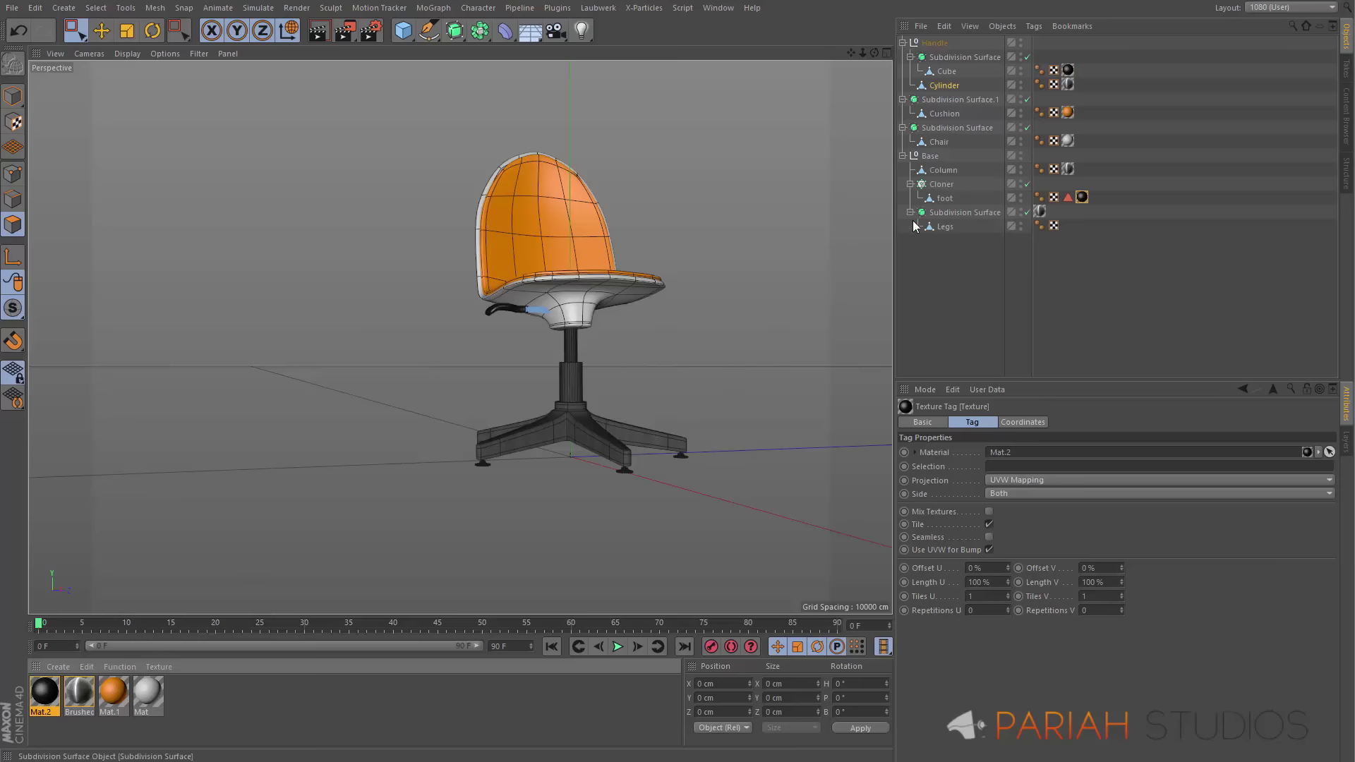
pyautogui.keyDown('alt'); pyautogui.moveTo(572, 329); pyautogui.dragTo(593, 397); pyautogui.keyUp('alt')
pyautogui.keyDown('alt'); pyautogui.moveTo(564, 317); pyautogui.dragTo(463, 309); pyautogui.keyUp('alt')
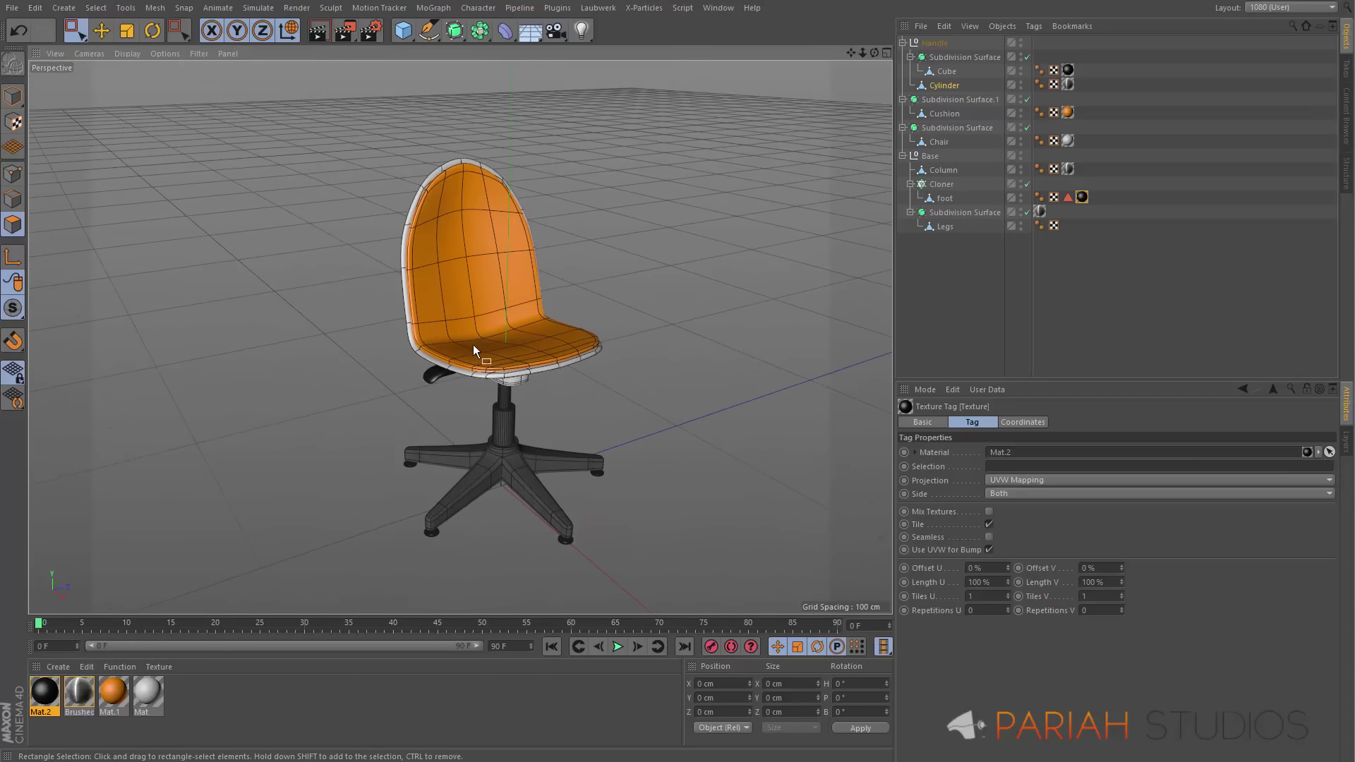
# Deselect everything and collapse the Handle, both Subdivision Surface and Base hierarchies in the object list
pyautogui.click(917, 282)
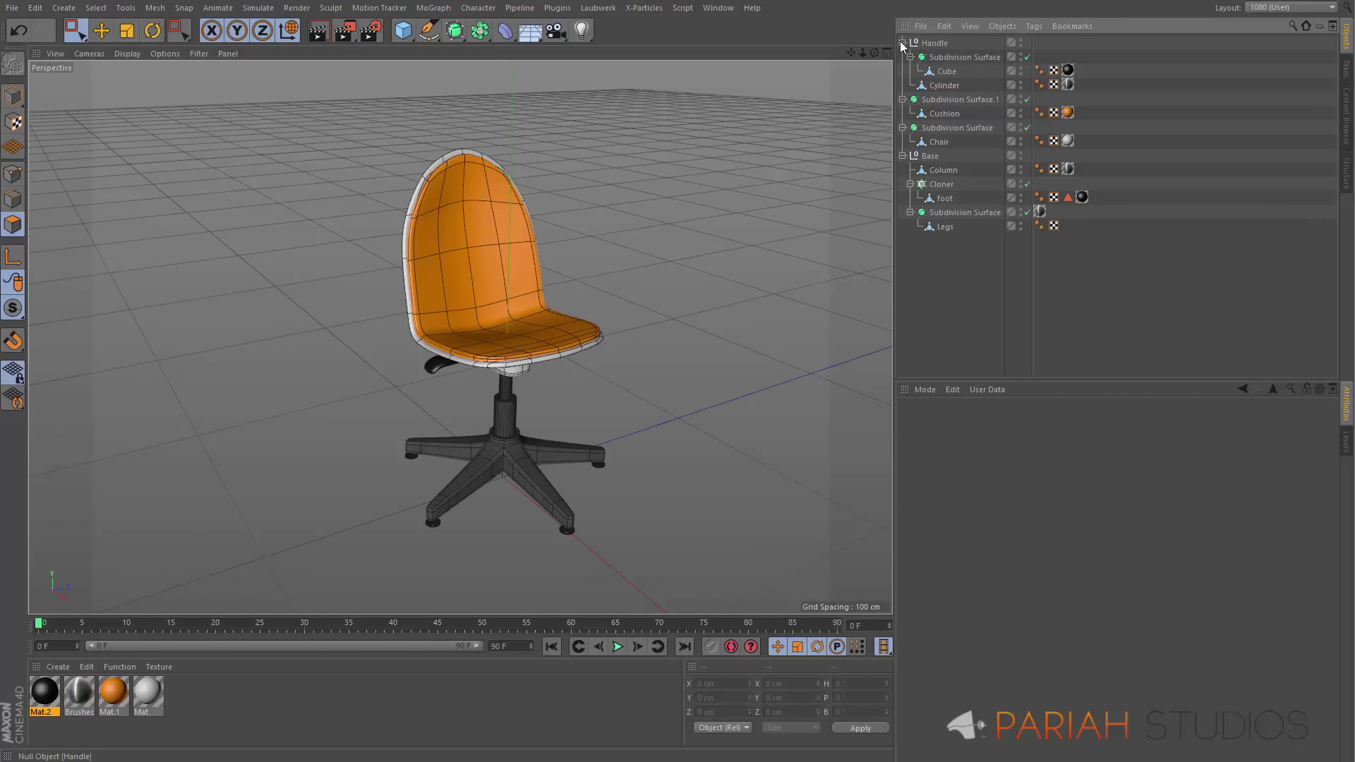
pyautogui.click(902, 42)
pyautogui.click(903, 56)
pyautogui.click(902, 71)
pyautogui.click(903, 84)
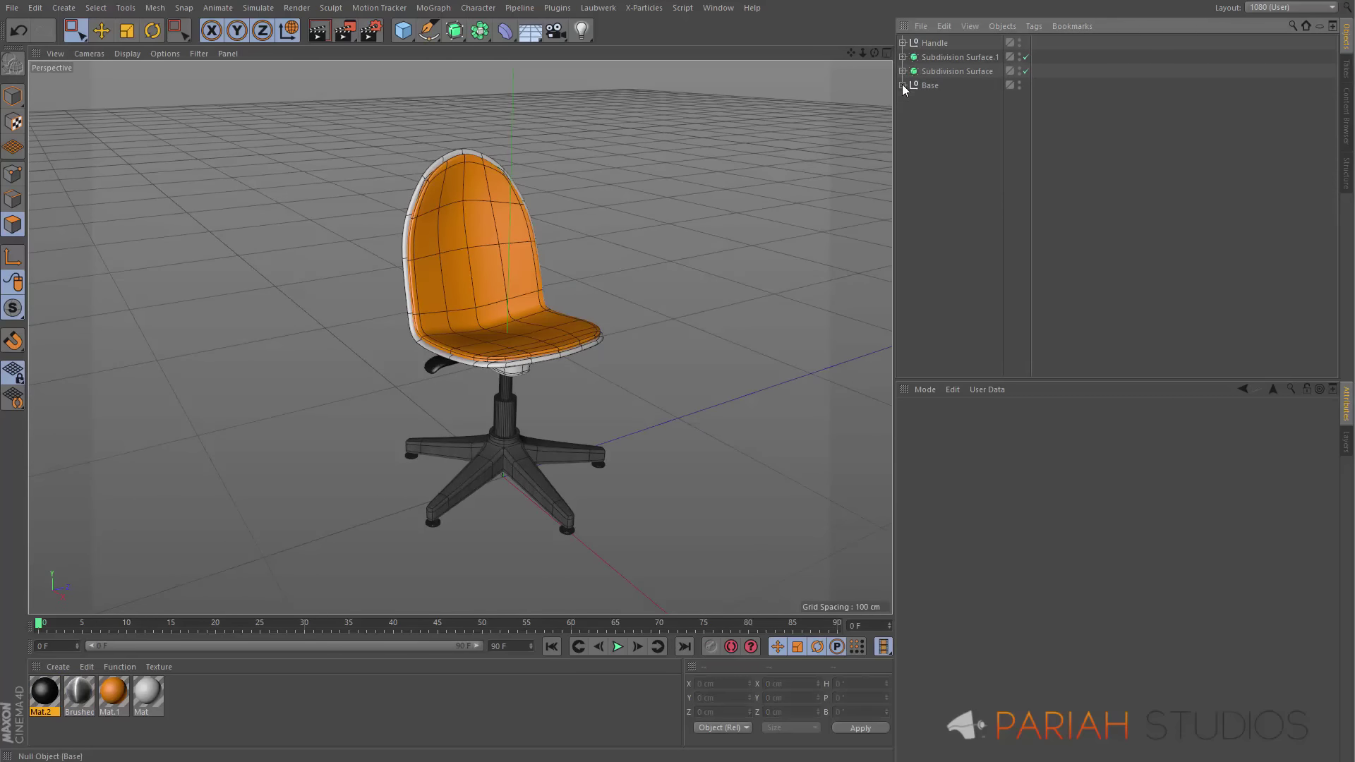
# Group all four top-level objects under one null and name it Task chair
pyautogui.moveTo(960, 121); pyautogui.dragTo(914, 34)
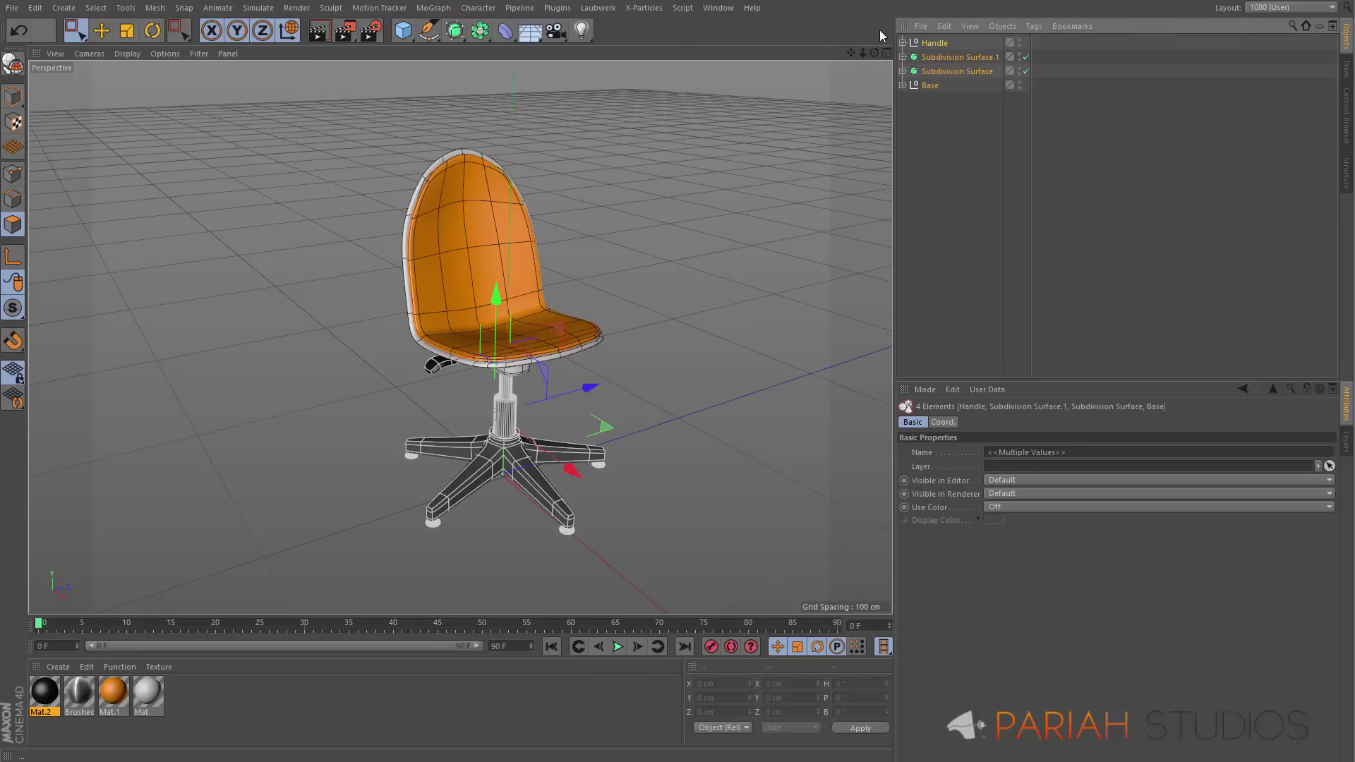
pyautogui.hotkey('alt', 'g')
pyautogui.doubleClick(932, 42)
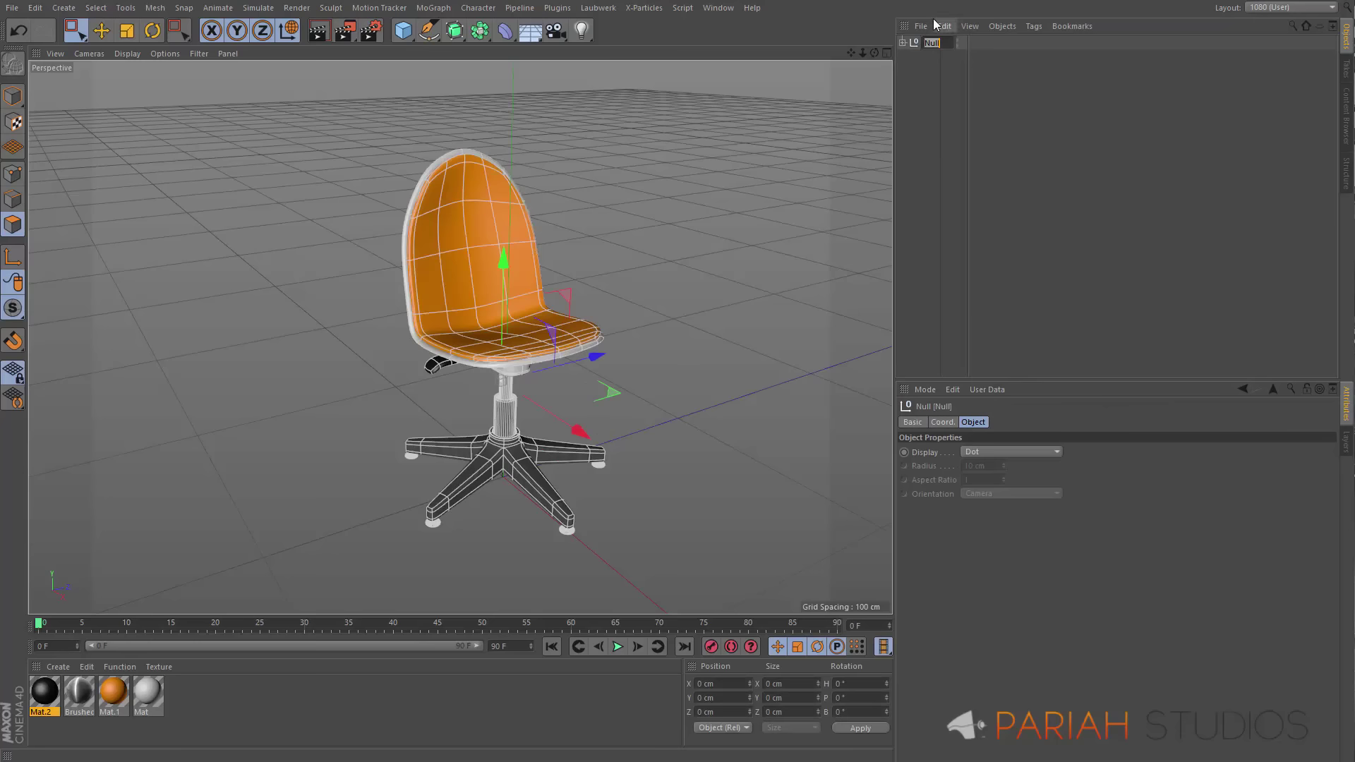
pyautogui.press('BackSpace')
pyautogui.write('Task chair')
pyautogui.press('Return')
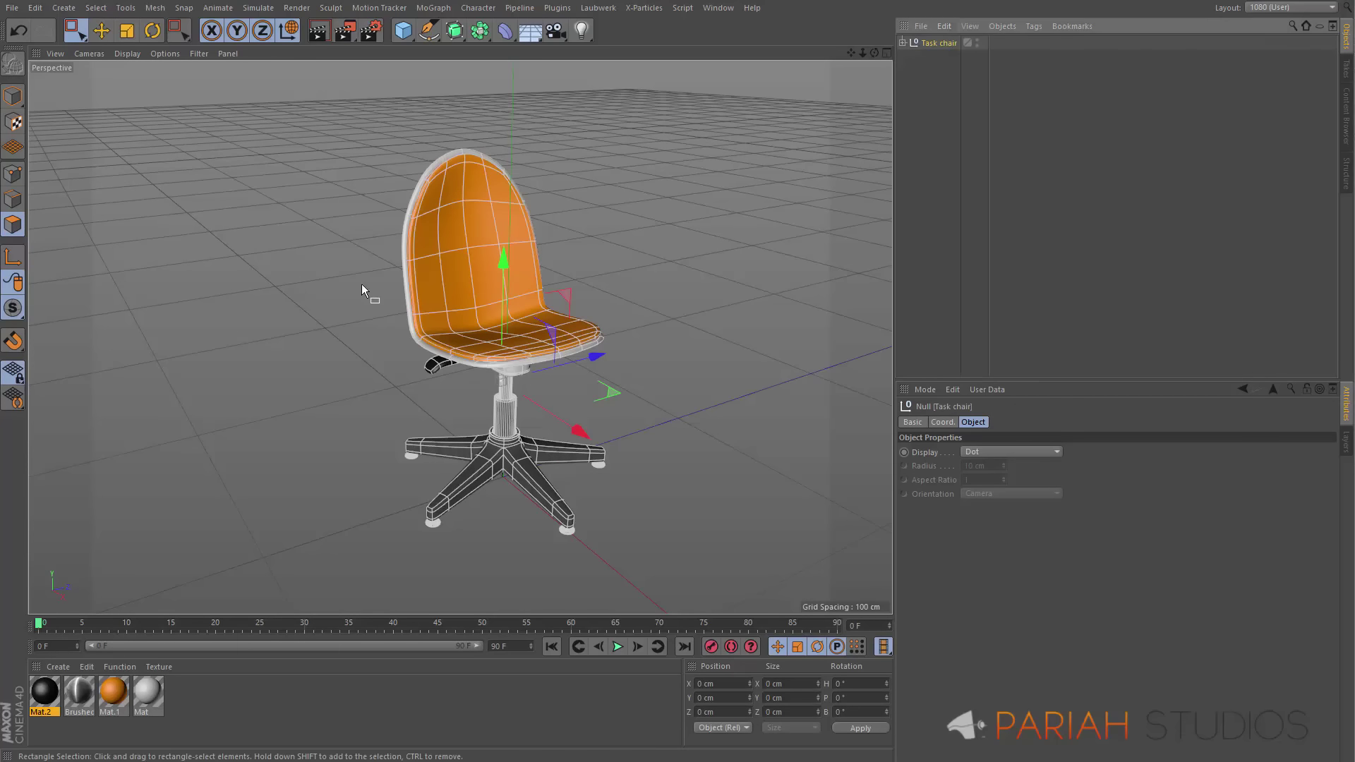
# Expand the Task chair group and examine the finished chair from several angles in the Perspective view
pyautogui.keyDown('alt'); pyautogui.moveTo(493, 320); pyautogui.dragTo(490, 244); pyautogui.keyUp('alt')
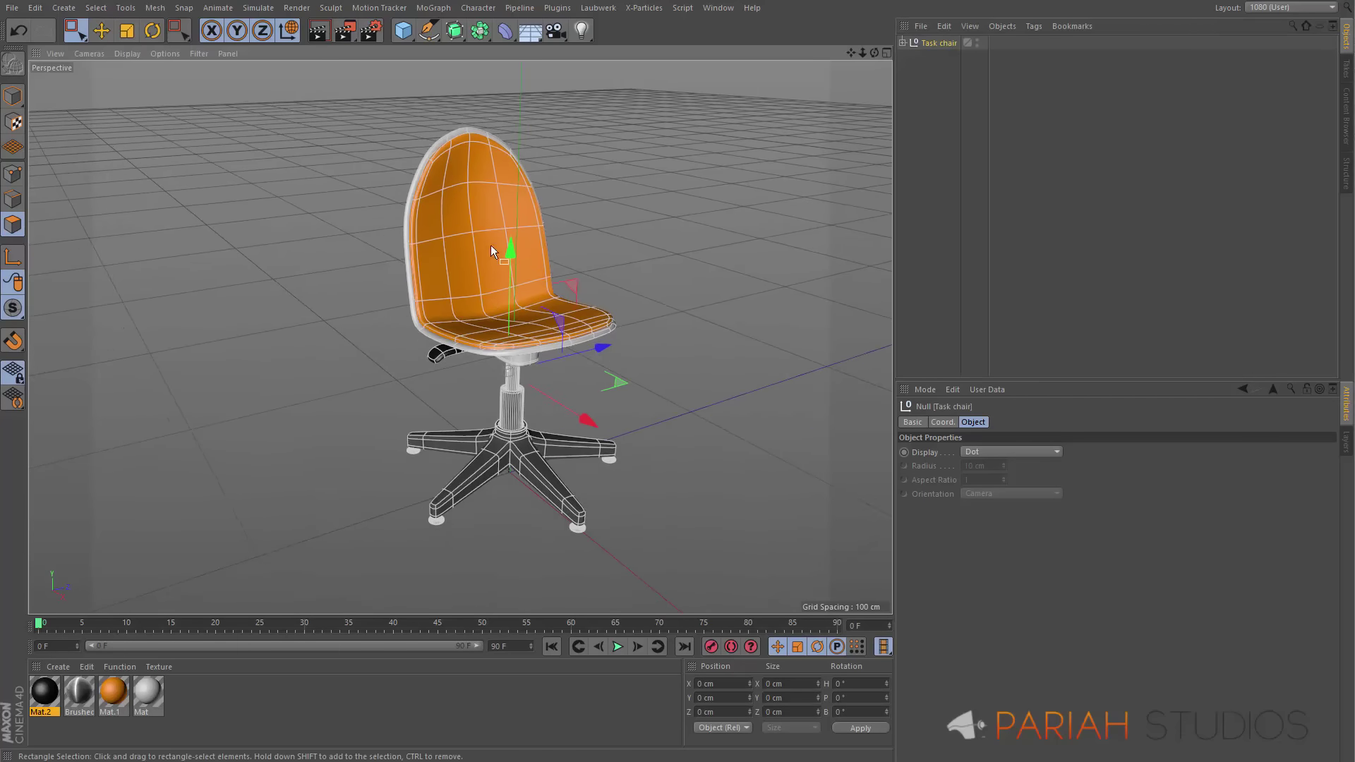
pyautogui.click(902, 43)
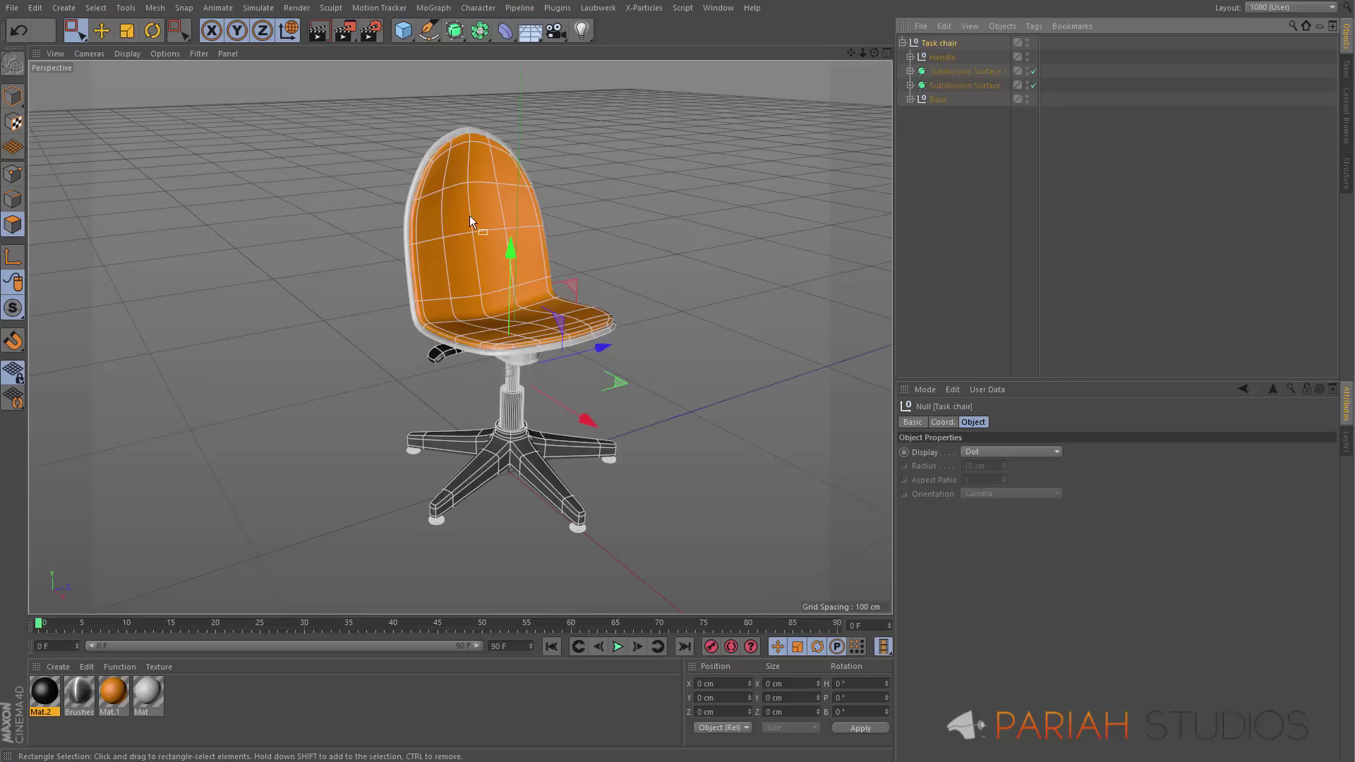
pyautogui.keyDown('alt'); pyautogui.moveTo(525, 337); pyautogui.dragTo(490, 339); pyautogui.keyUp('alt')
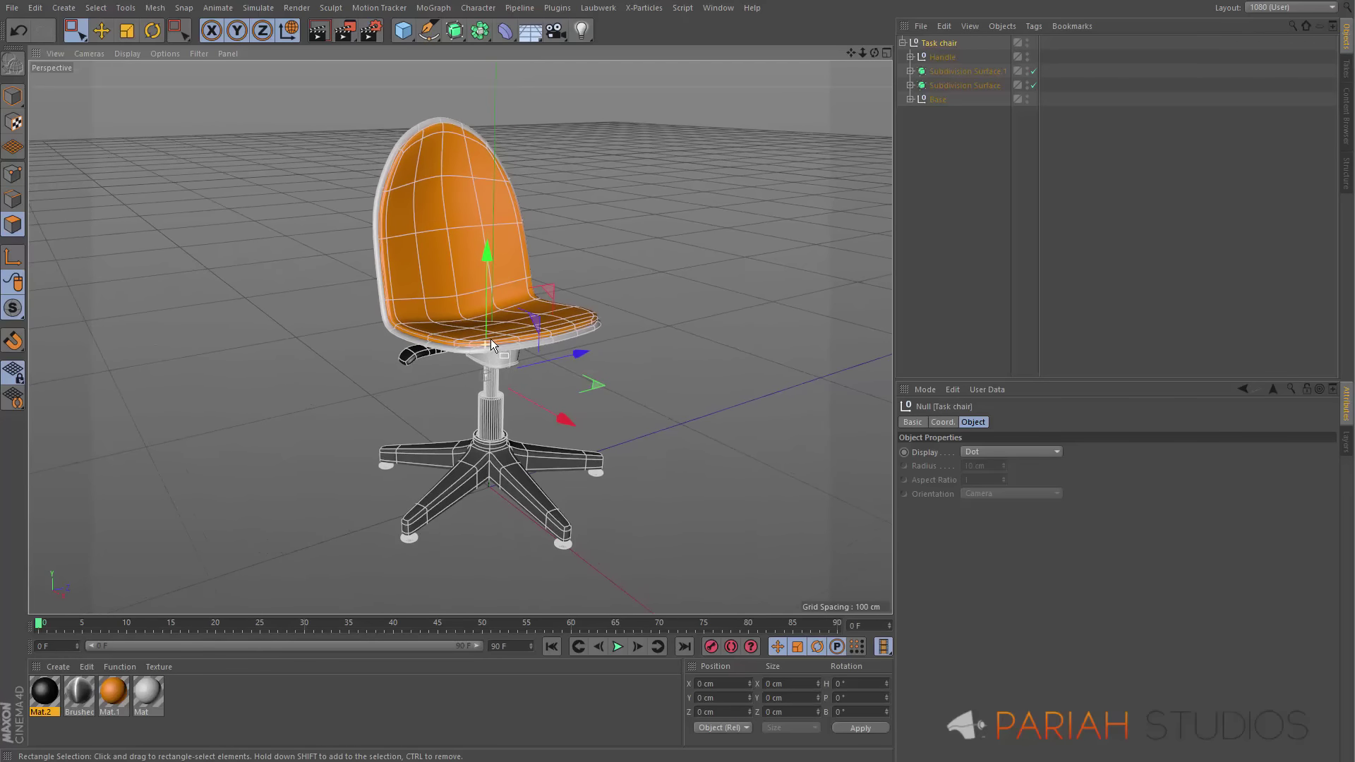
pyautogui.keyDown('alt'); pyautogui.moveTo(472, 396); pyautogui.dragTo(482, 284); pyautogui.keyUp('alt')
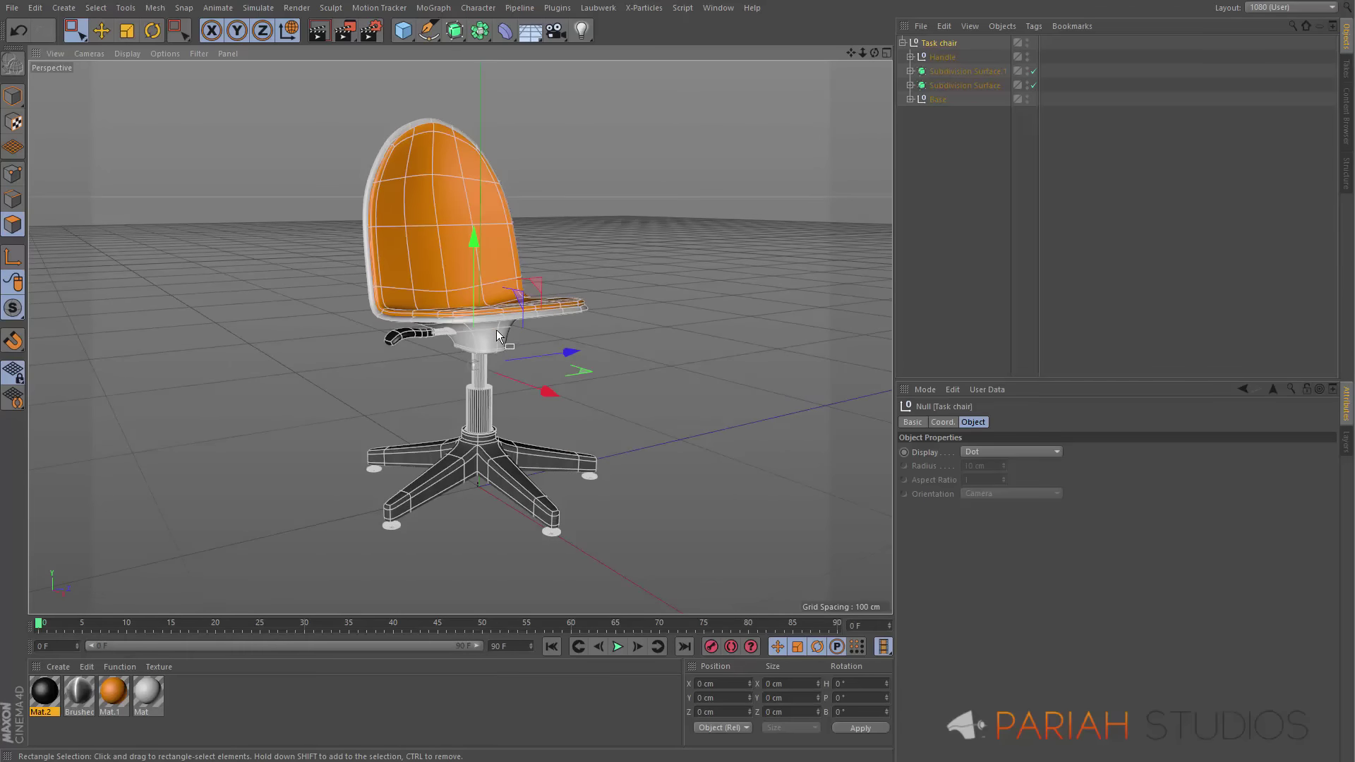
# Expand the Handle, both Subdivision Surface and Base hierarchies inside the Task chair group
pyautogui.keyDown('alt'); pyautogui.moveTo(497, 329); pyautogui.dragTo(462, 339); pyautogui.keyUp('alt')
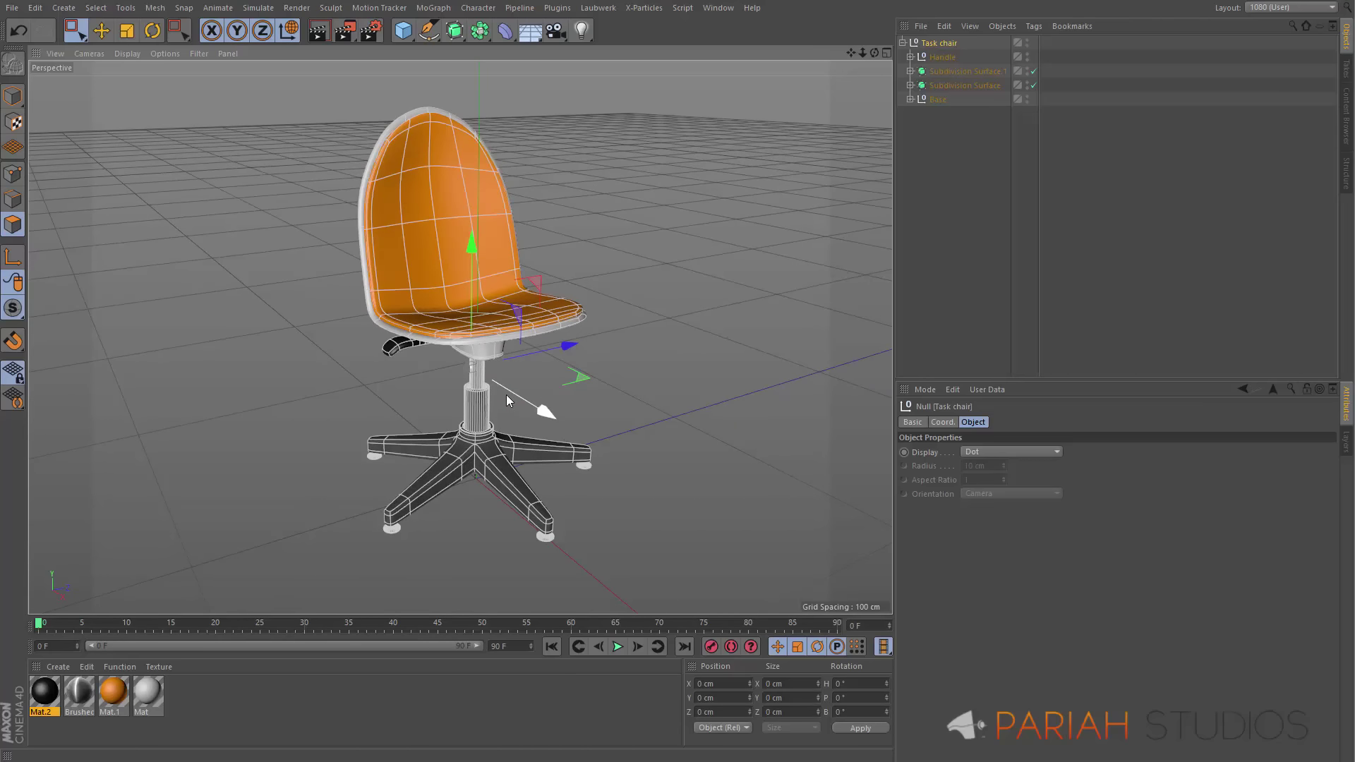
pyautogui.click(910, 85)
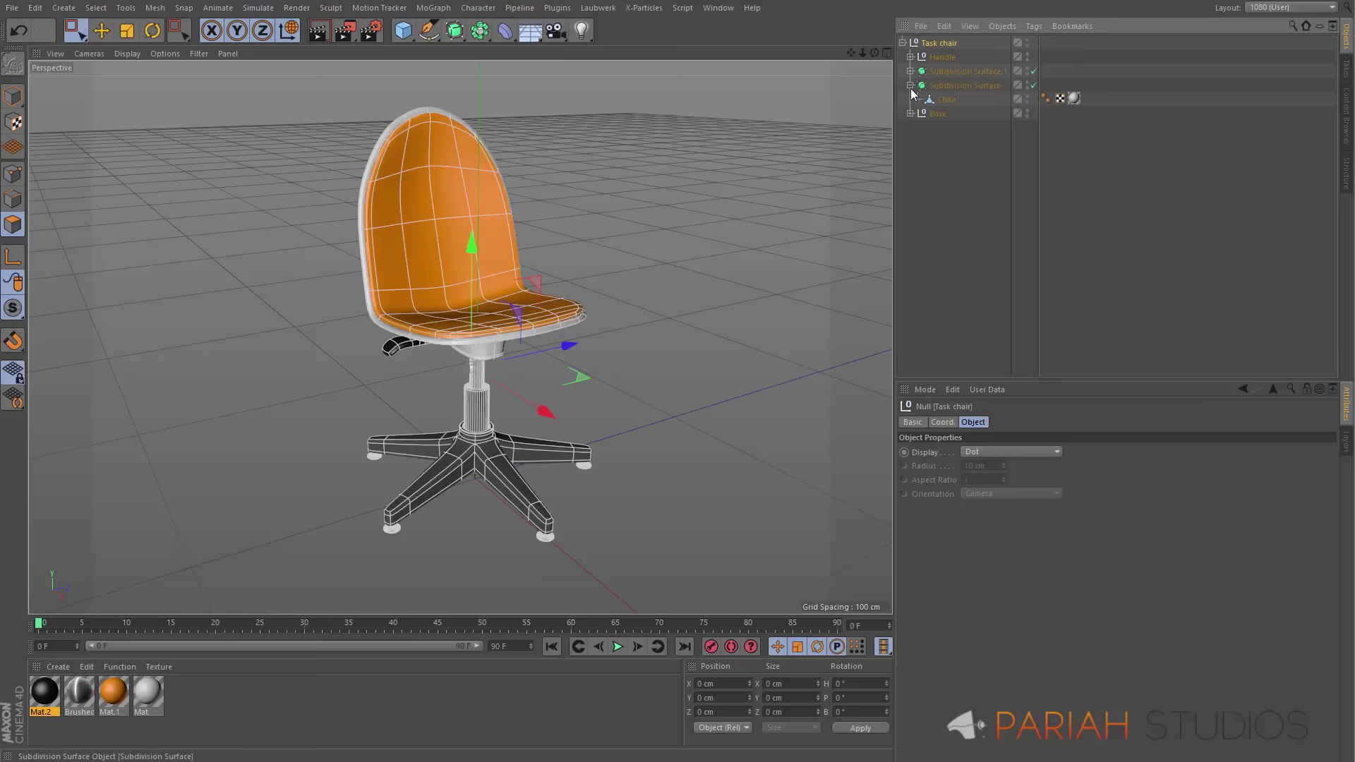
pyautogui.click(911, 72)
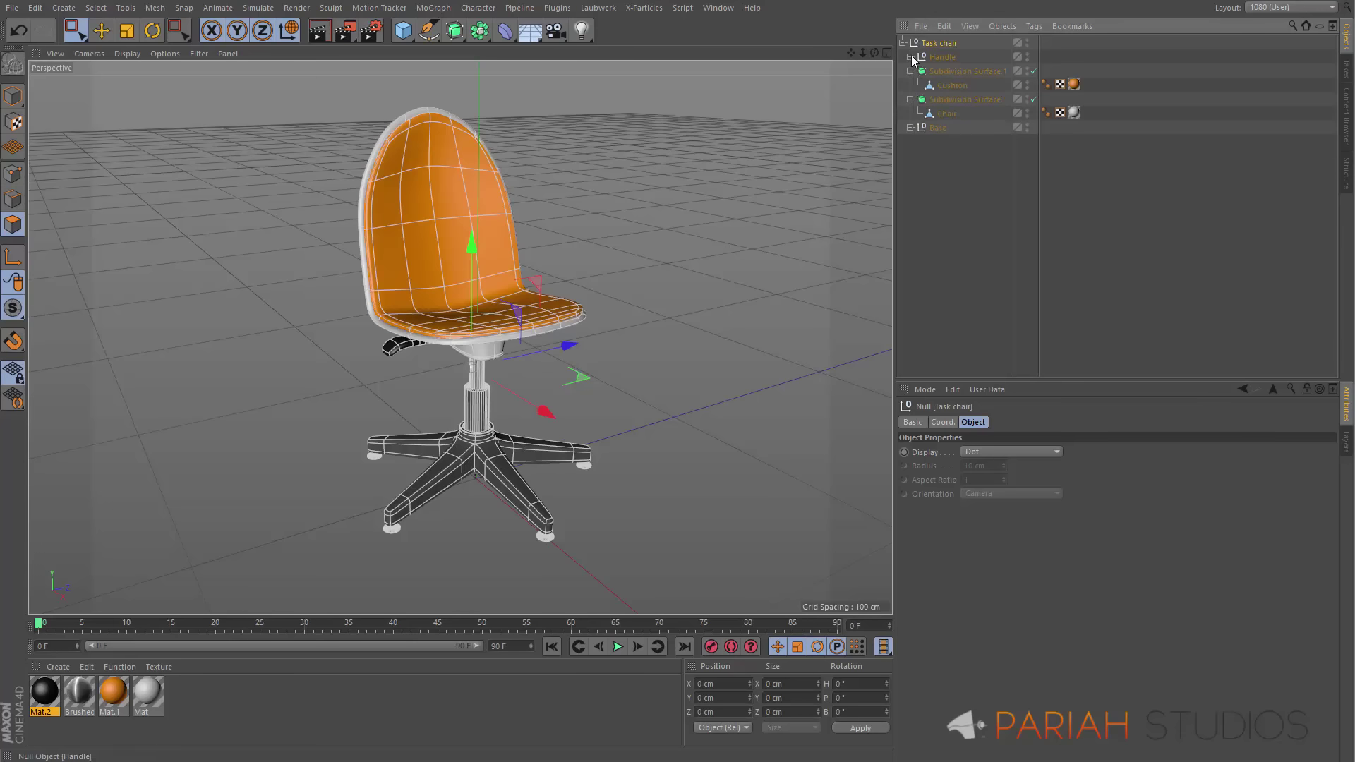
pyautogui.click(910, 57)
pyautogui.click(911, 170)
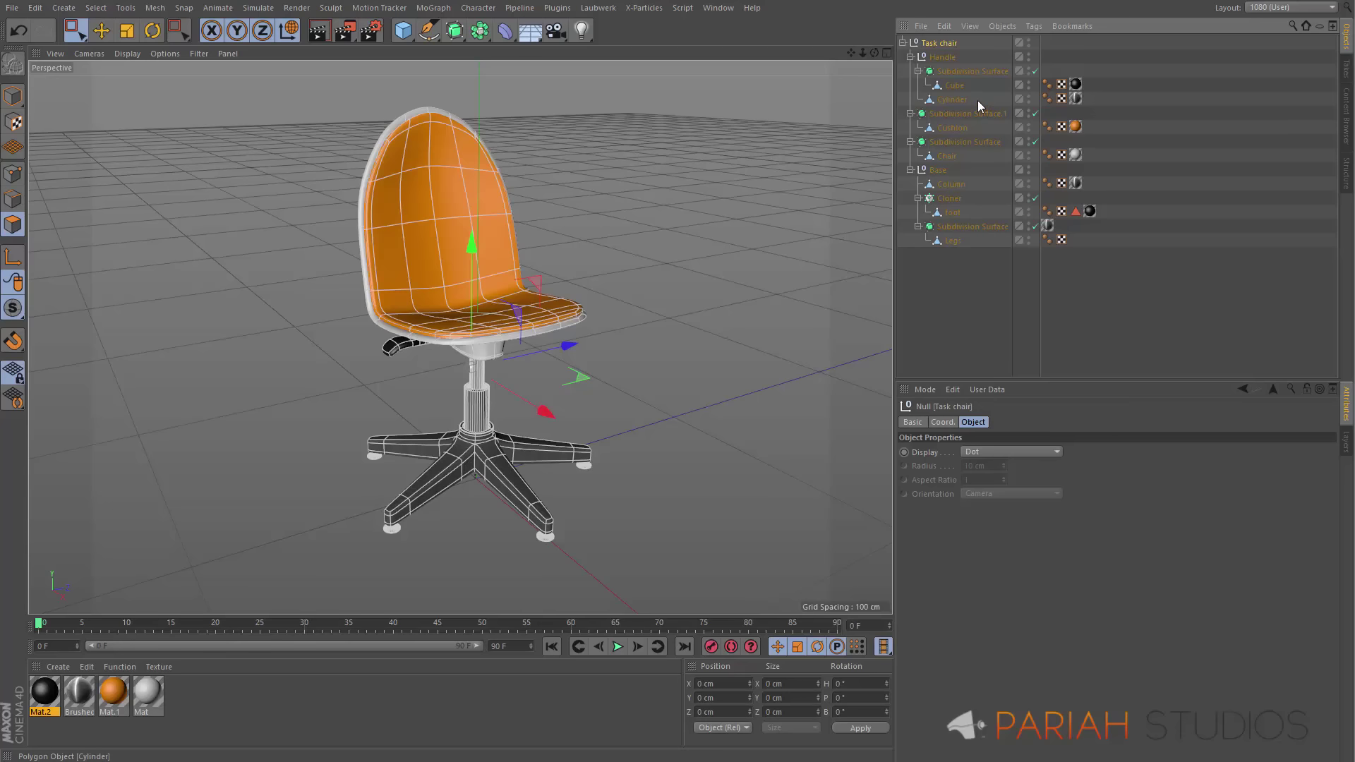
# Add a new Subdivision Surface and move the Cube, Cushion, Legs and Chair meshes out of their old generators into it
pyautogui.click(964, 113)
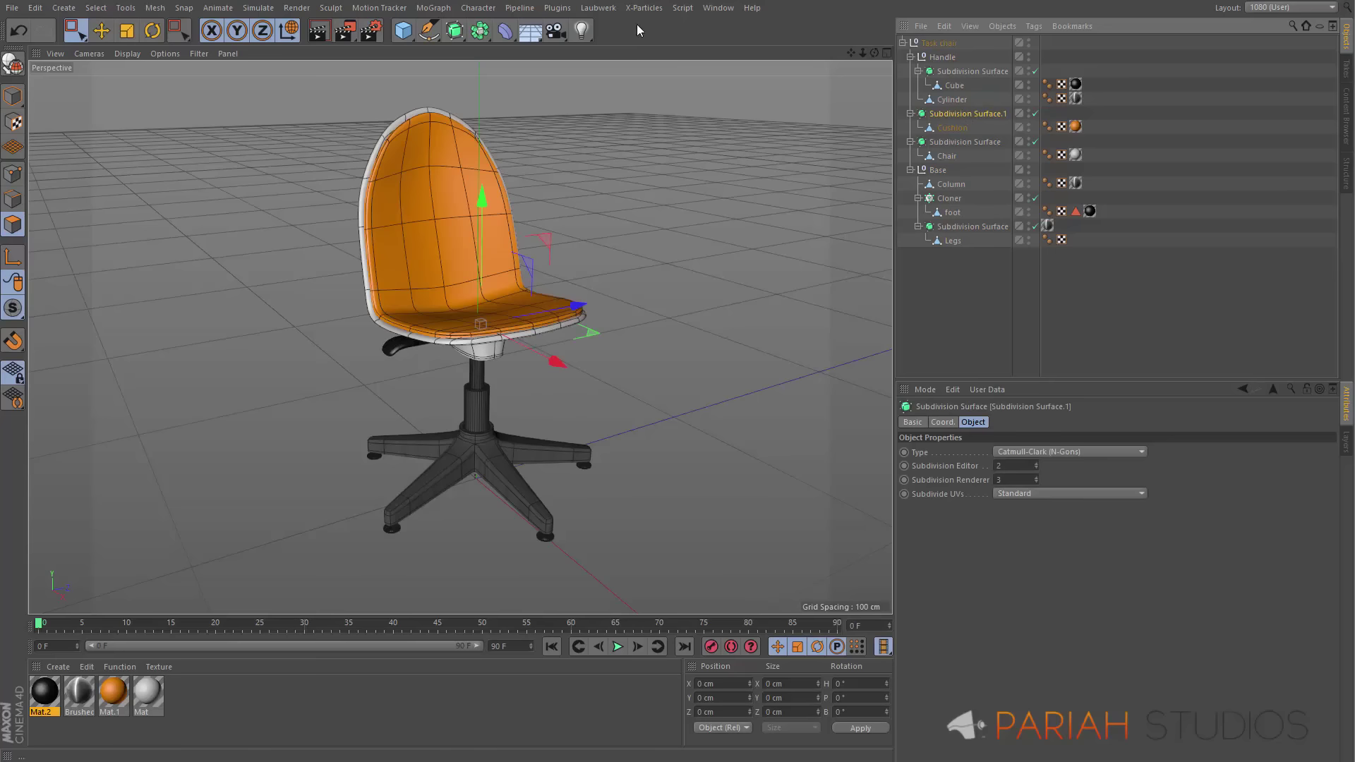
pyautogui.moveTo(459, 35); pyautogui.dragTo(497, 49)
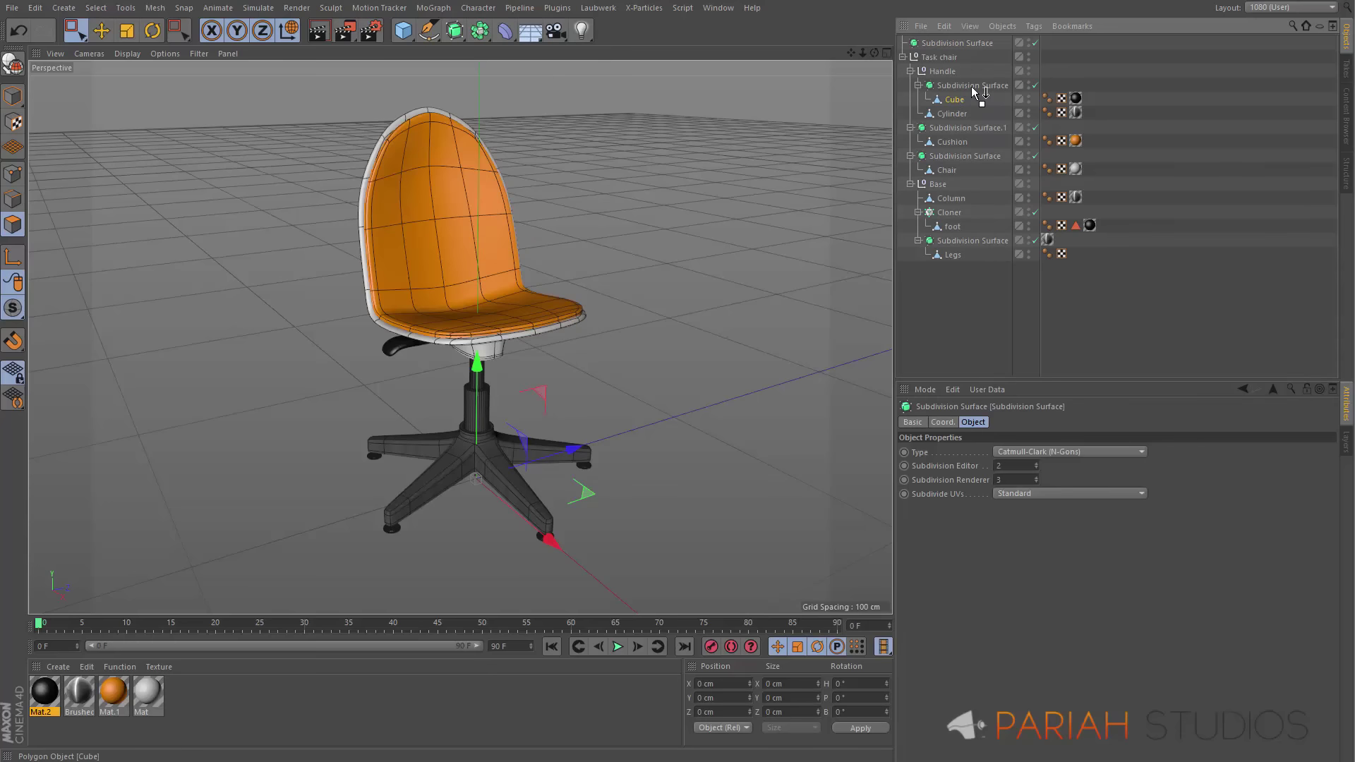
pyautogui.moveTo(972, 88); pyautogui.dragTo(964, 41)
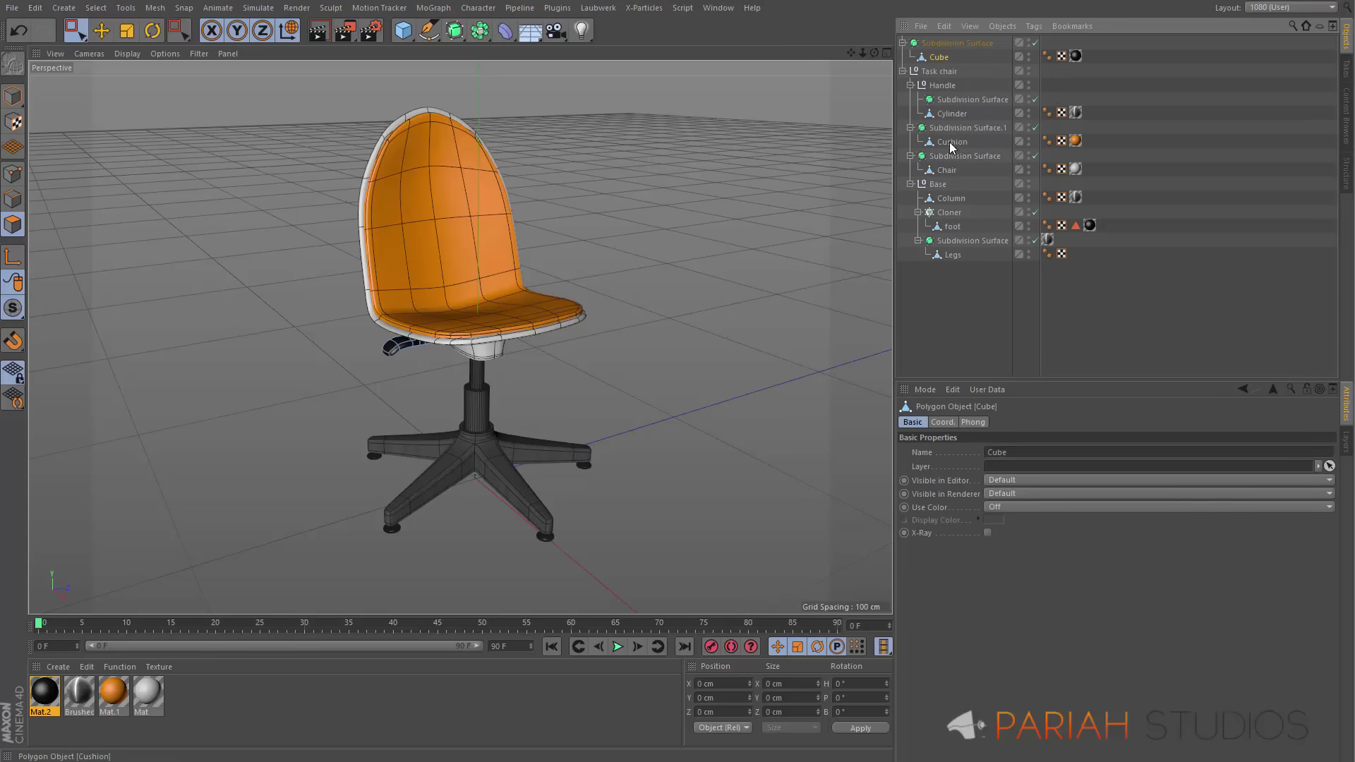
pyautogui.moveTo(950, 141); pyautogui.dragTo(949, 69)
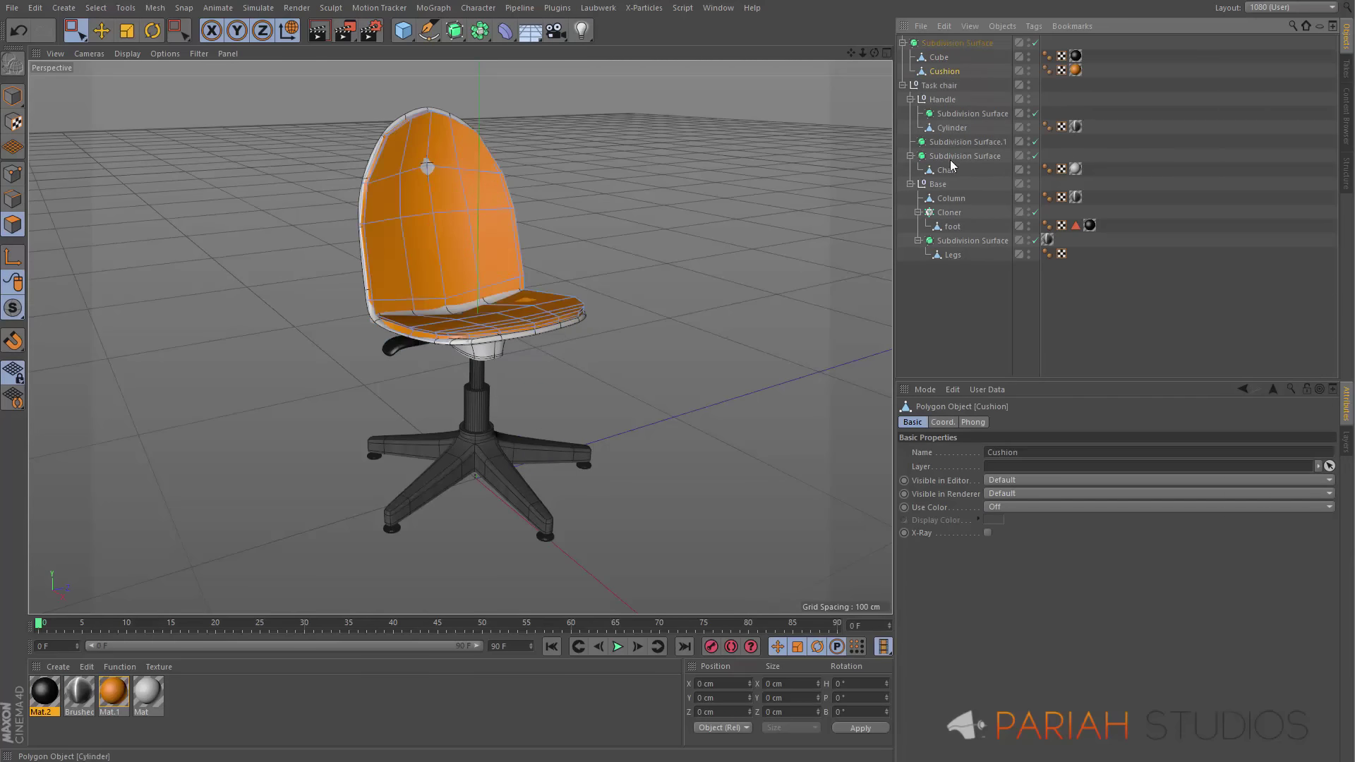
pyautogui.moveTo(980, 252); pyautogui.dragTo(946, 80)
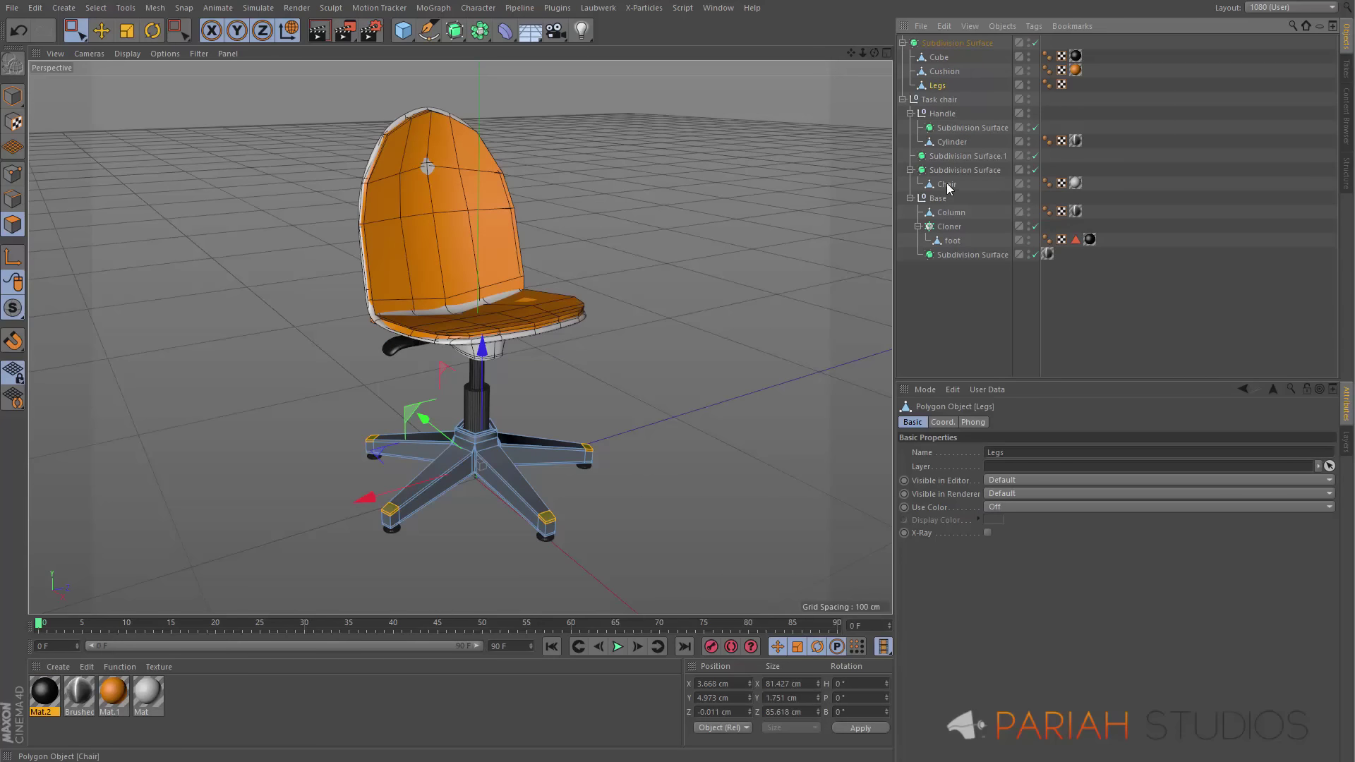
pyautogui.moveTo(948, 185); pyautogui.dragTo(945, 100)
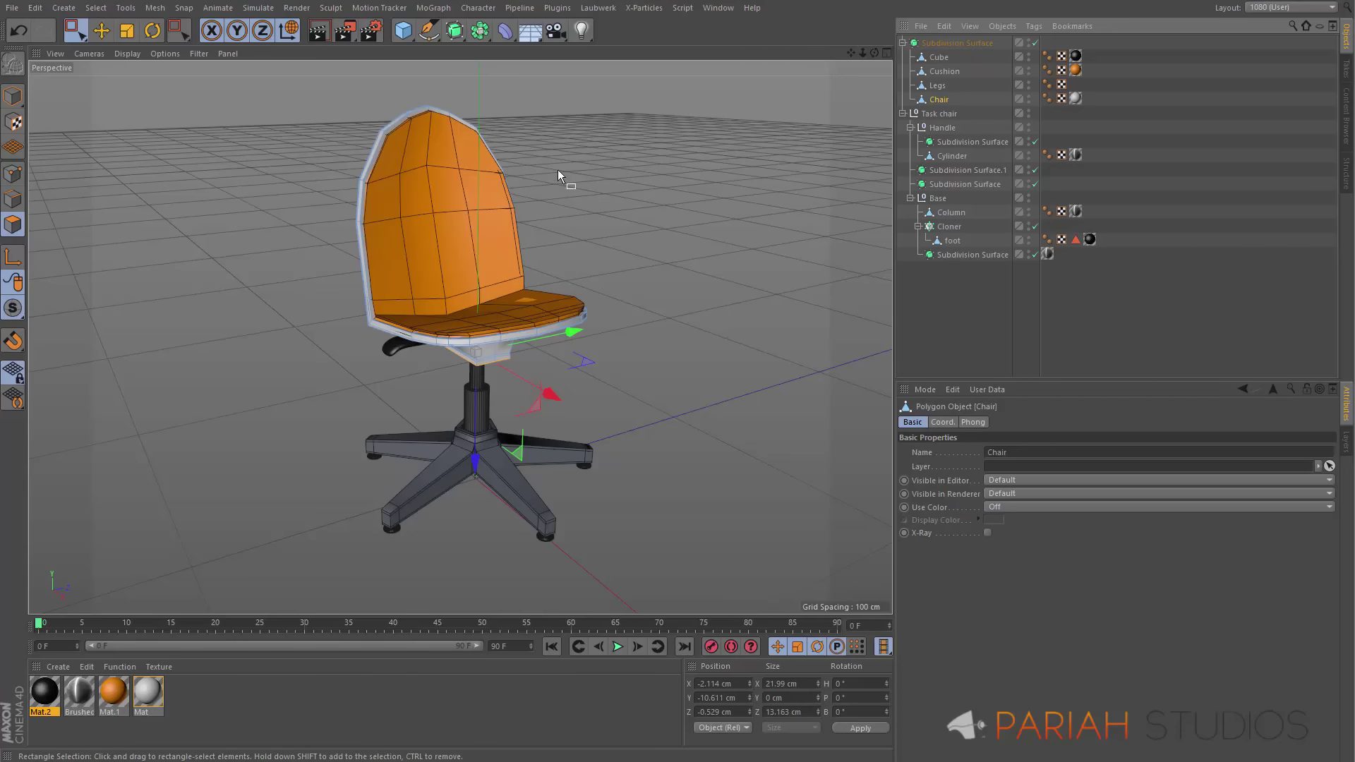
# Create a null inside the new Subdivision Surface and parent the Cube, Cushion, Legs and Chair meshes to it
pyautogui.moveTo(403, 31); pyautogui.dragTo(448, 46)
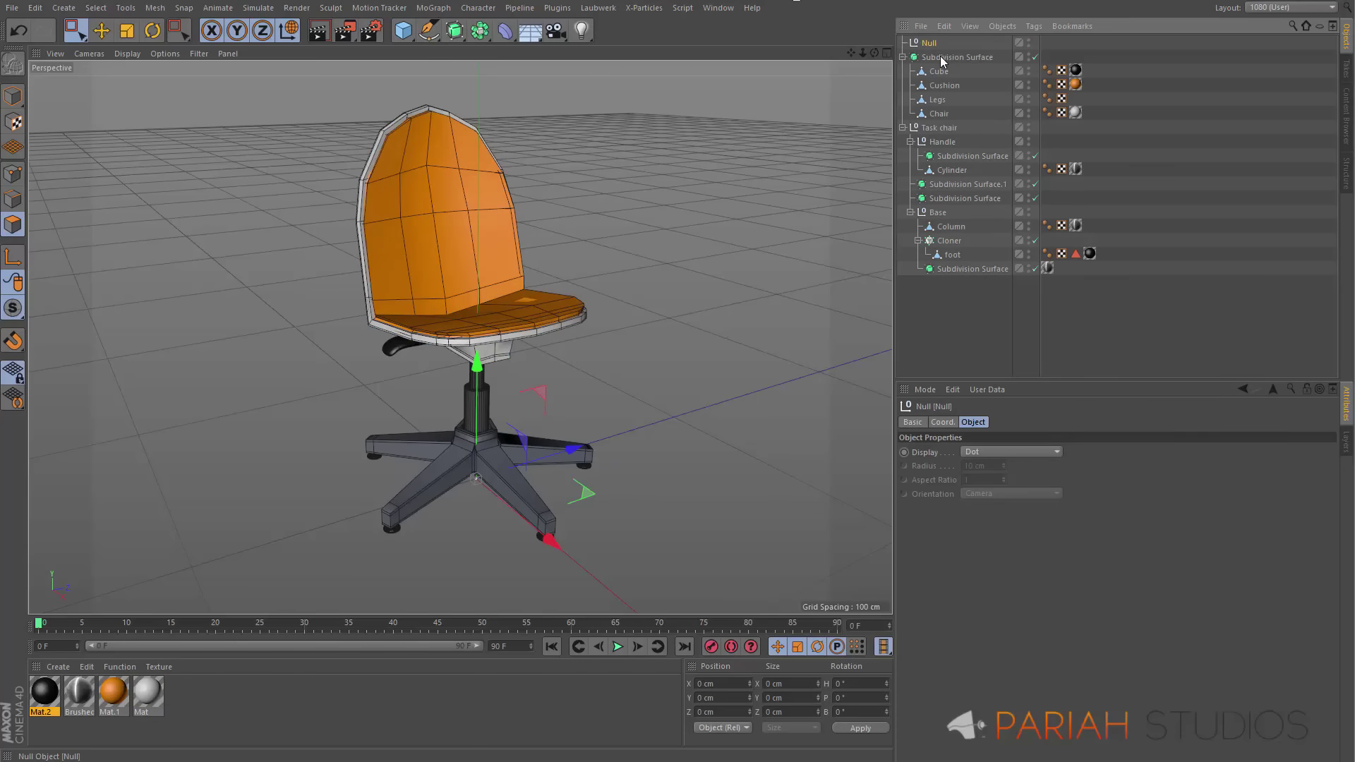
pyautogui.moveTo(941, 56); pyautogui.dragTo(934, 117)
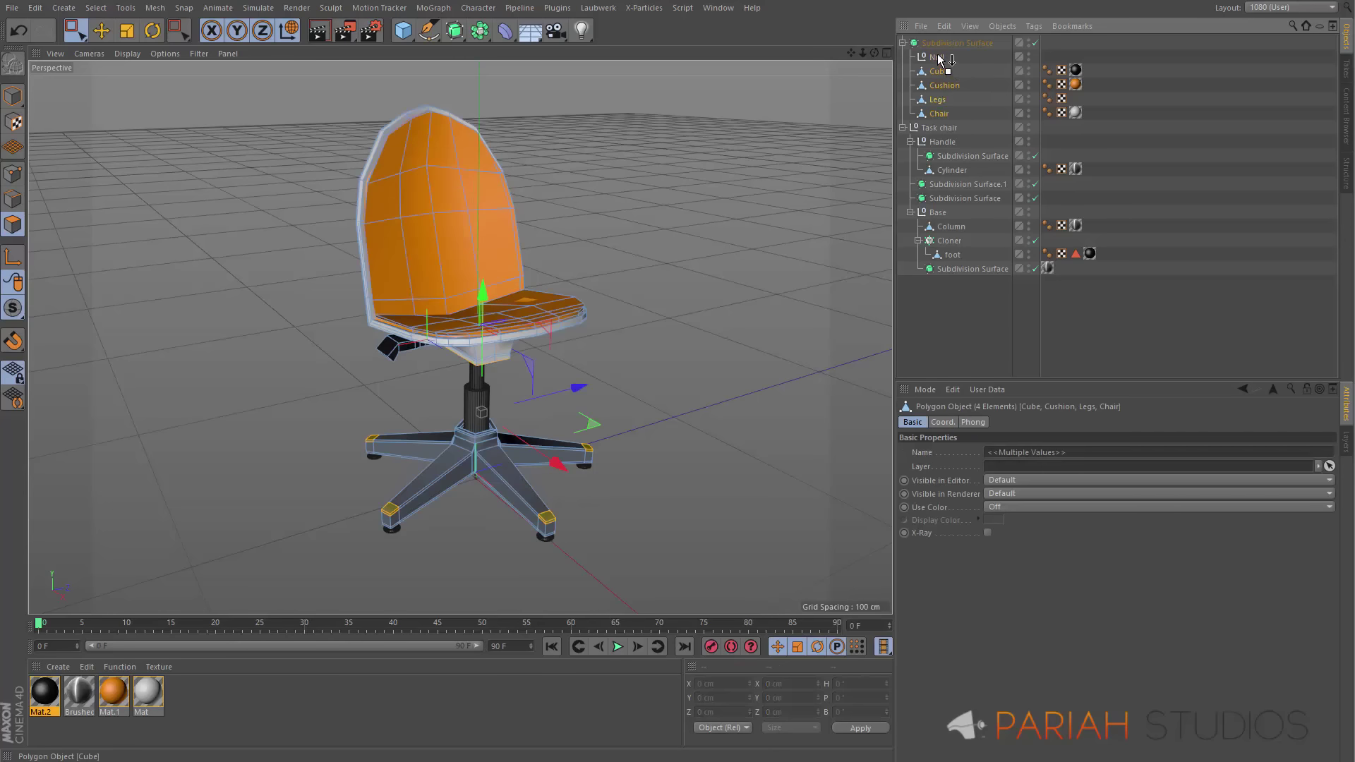
pyautogui.moveTo(939, 57); pyautogui.dragTo(939, 58)
pyautogui.click(583, 241)
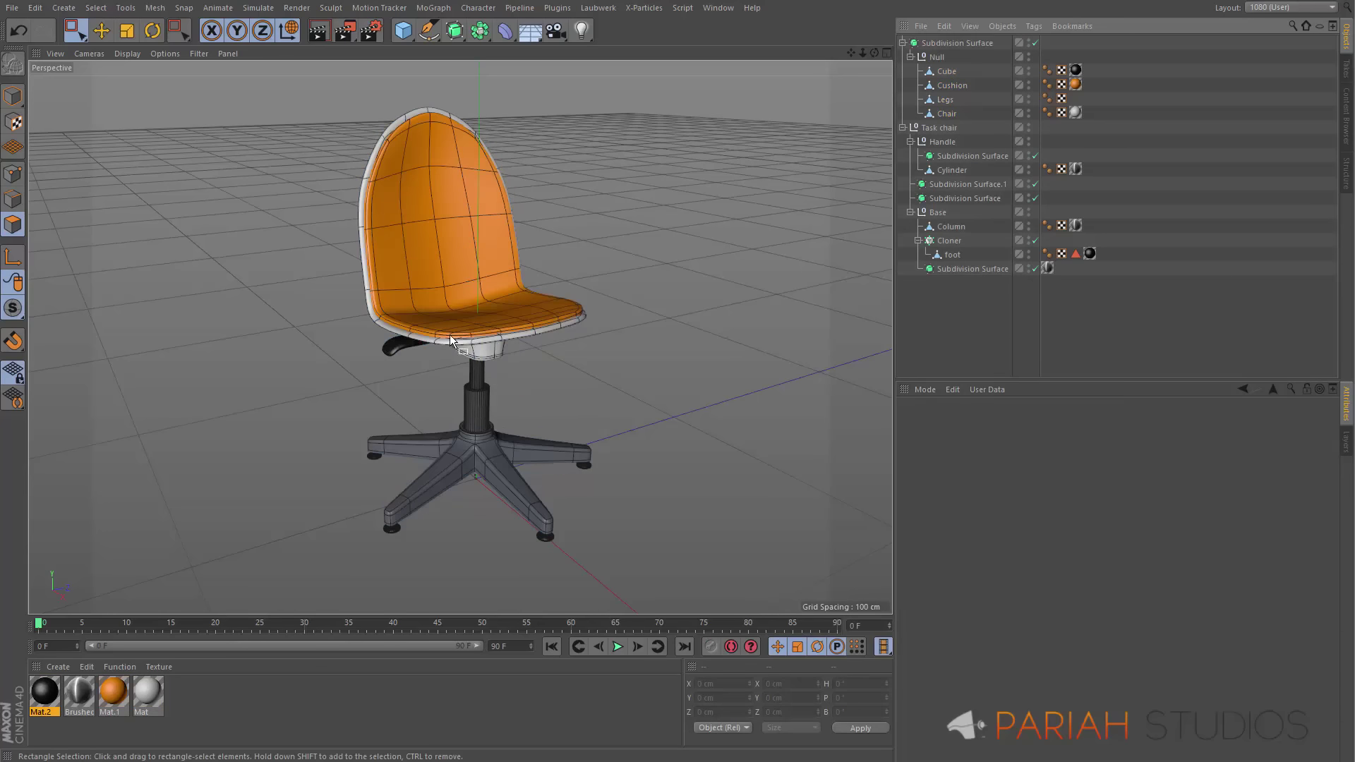
pyautogui.keyDown('alt'); pyautogui.moveTo(451, 335); pyautogui.dragTo(439, 263); pyautogui.keyUp('alt')
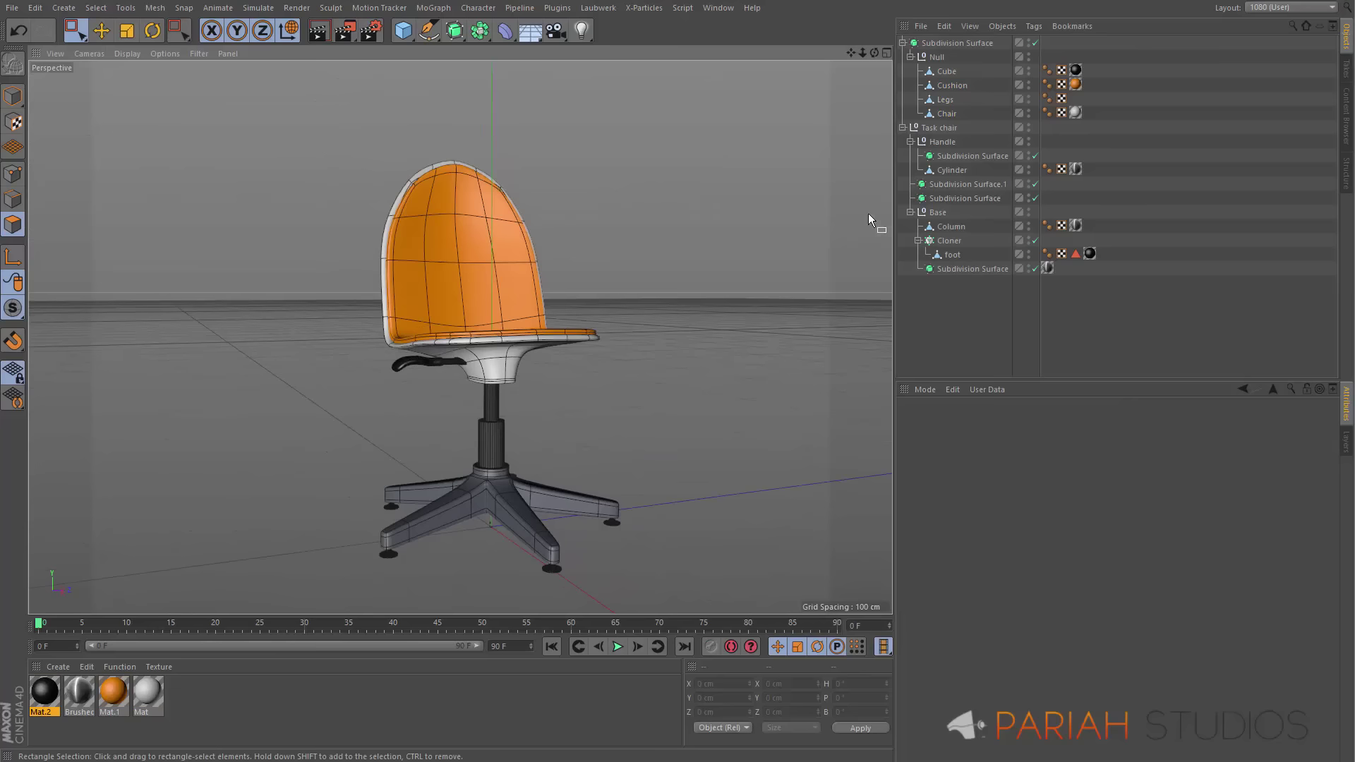
# Delete the four emptied Subdivision Surface objects from the Task chair group, including those in Base and Handle
pyautogui.click(948, 269)
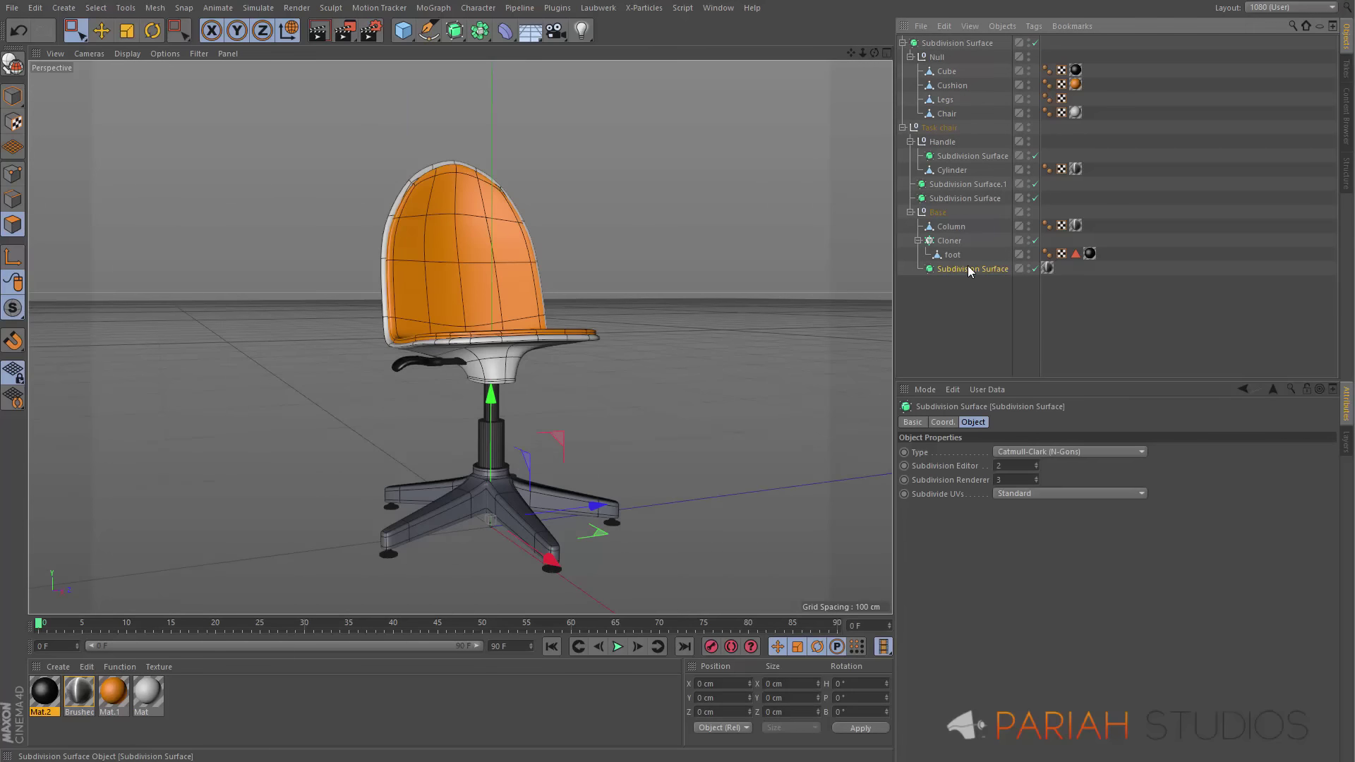
pyautogui.press('Delete')
pyautogui.click(957, 182)
pyautogui.press('Delete')
pyautogui.click(956, 186)
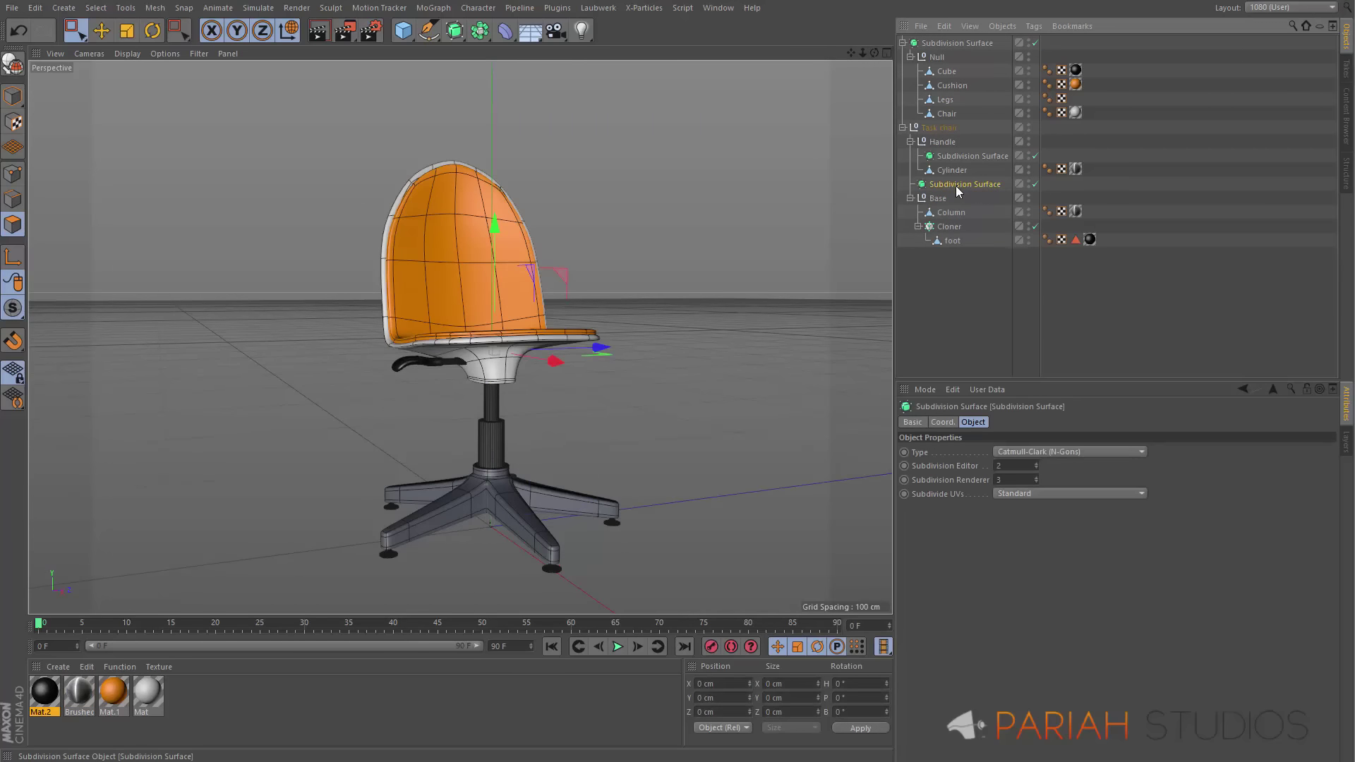
pyautogui.press('Delete')
pyautogui.click(963, 157)
pyautogui.press('Delete')
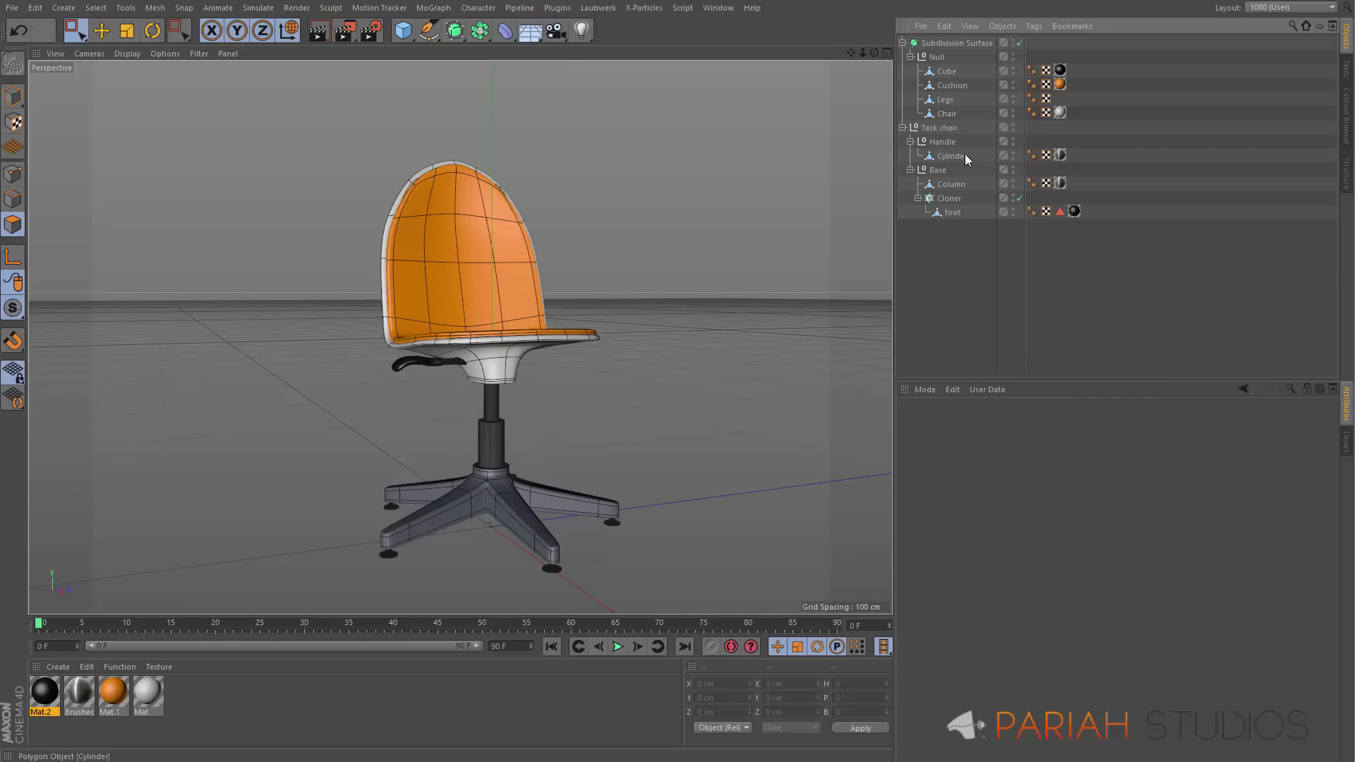
# Move the new Subdivision Surface with its null and meshes into the Task chair group, and collapse the group
pyautogui.click(902, 128)
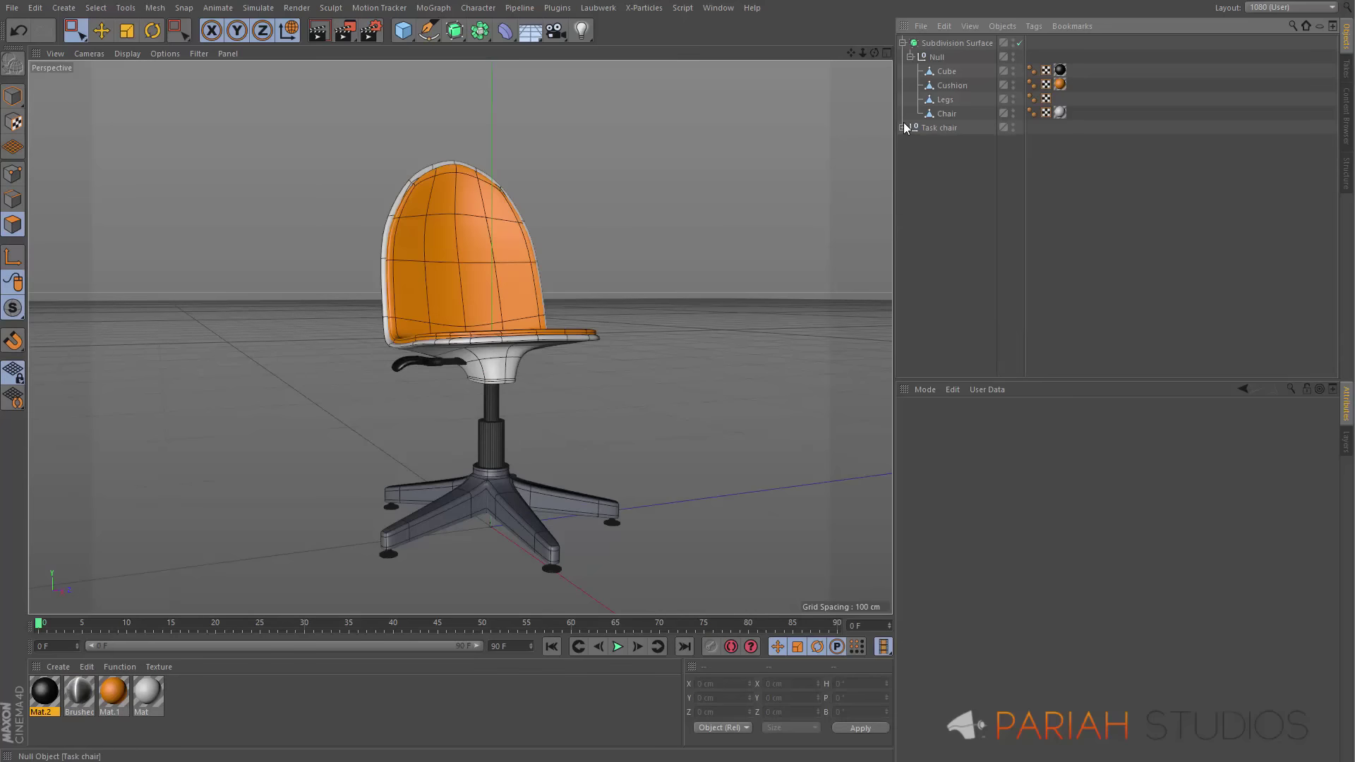
pyautogui.click(931, 43)
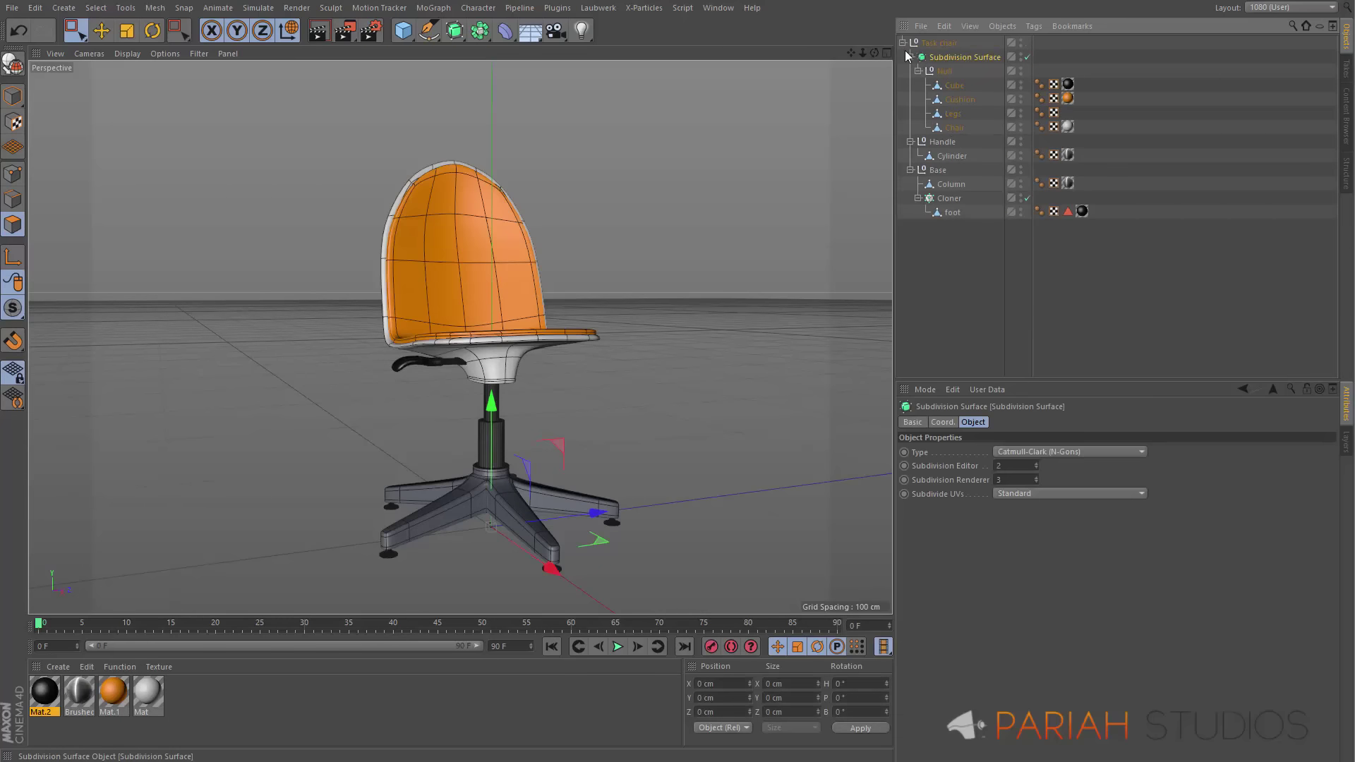
pyautogui.press('Delete')
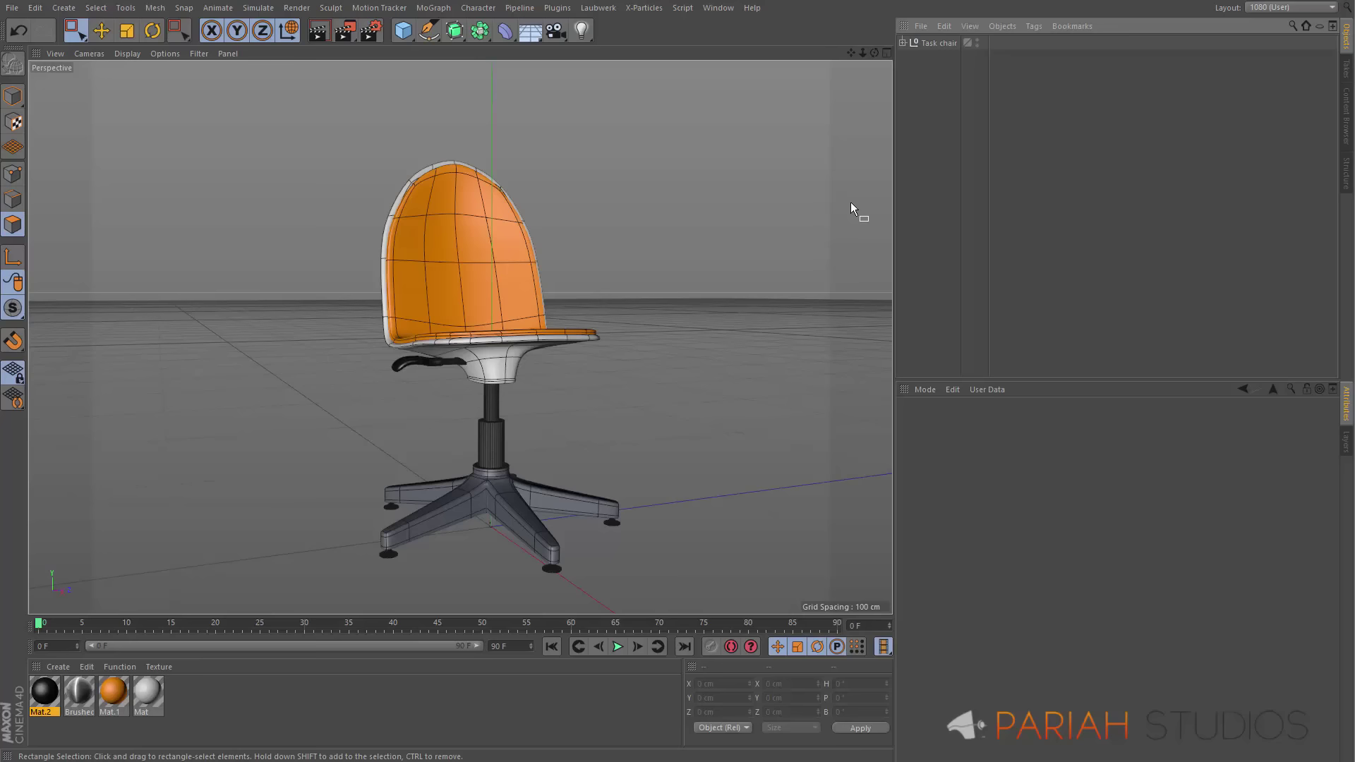
pyautogui.keyDown('alt'); pyautogui.moveTo(277, 388); pyautogui.dragTo(485, 416); pyautogui.keyUp('alt')
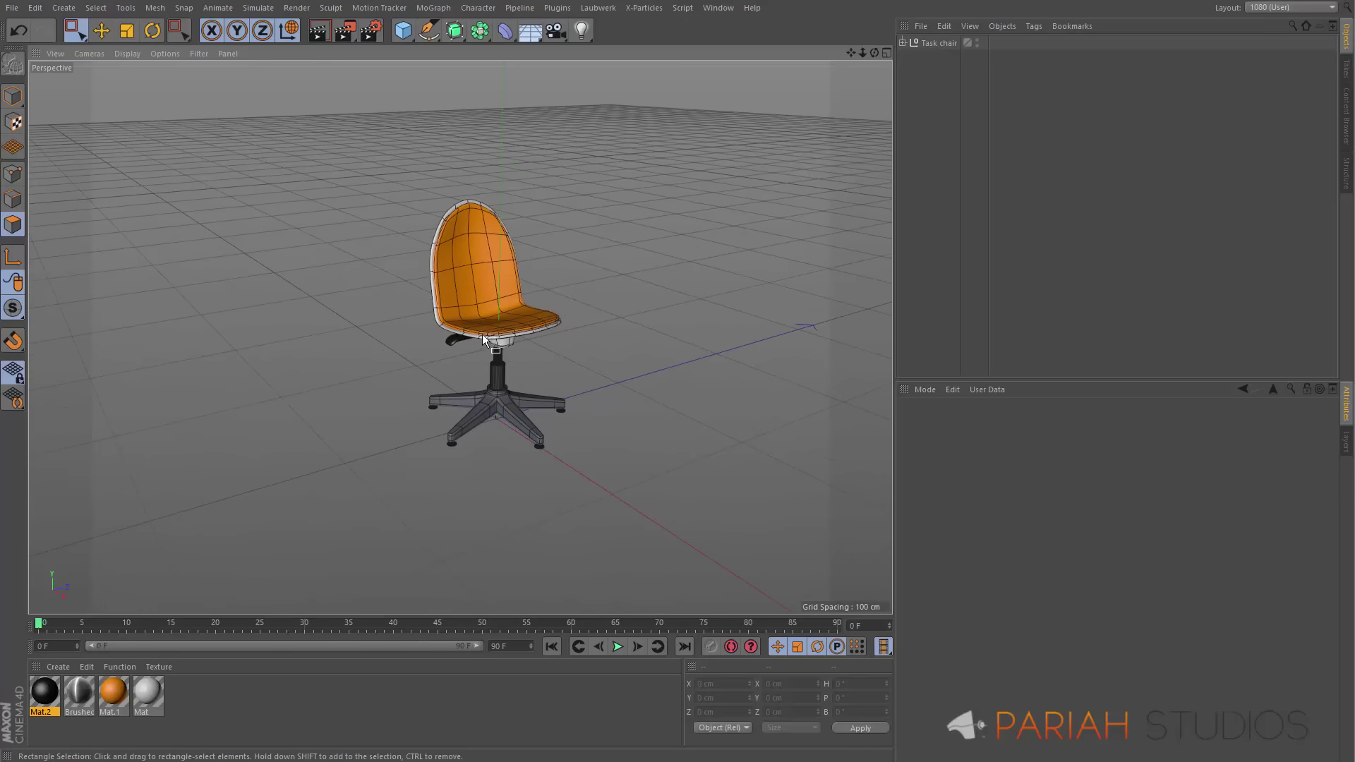
pyautogui.keyDown('alt'); pyautogui.moveTo(482, 333); pyautogui.dragTo(570, 287, button='right'); pyautogui.keyUp('alt')
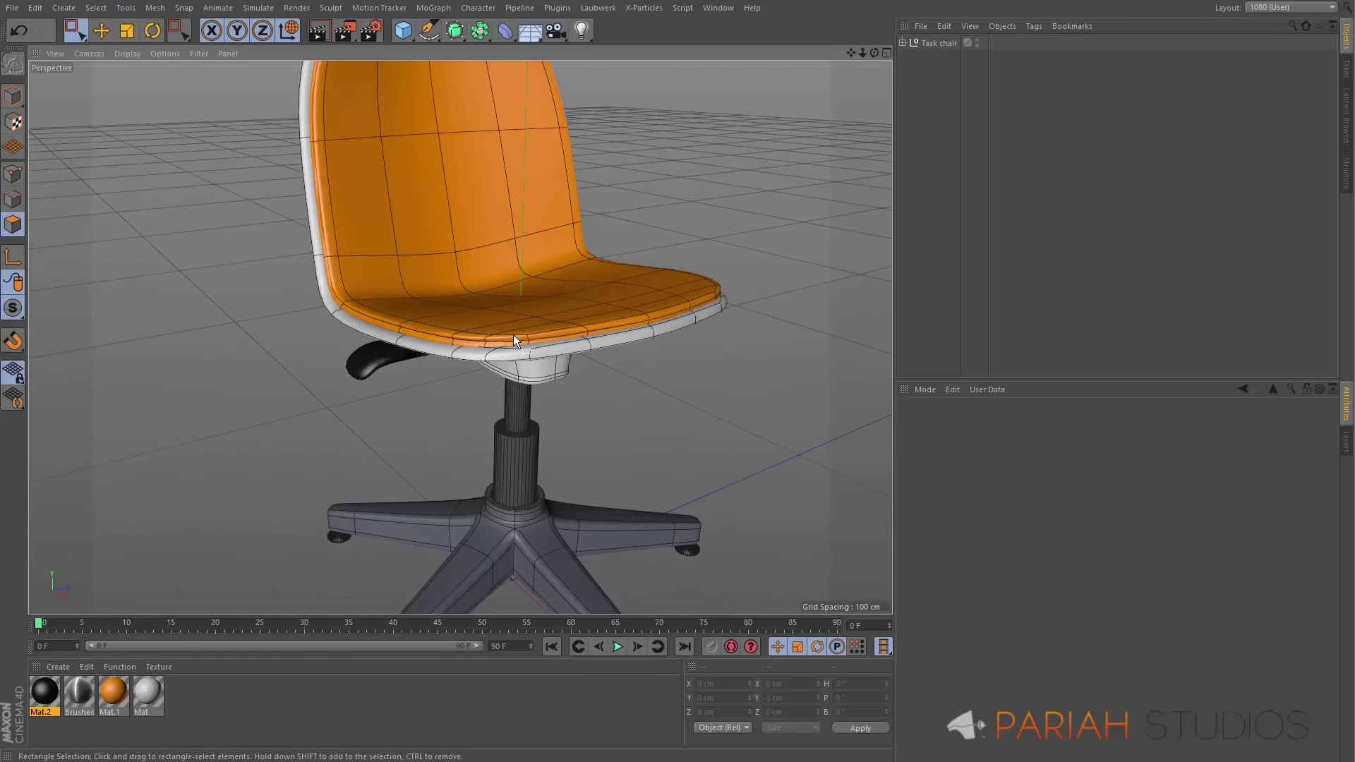
pyautogui.scroll(-5, 554, 310)
pyautogui.keyDown('alt'); pyautogui.moveTo(532, 317); pyautogui.dragTo(493, 358); pyautogui.keyUp('alt')
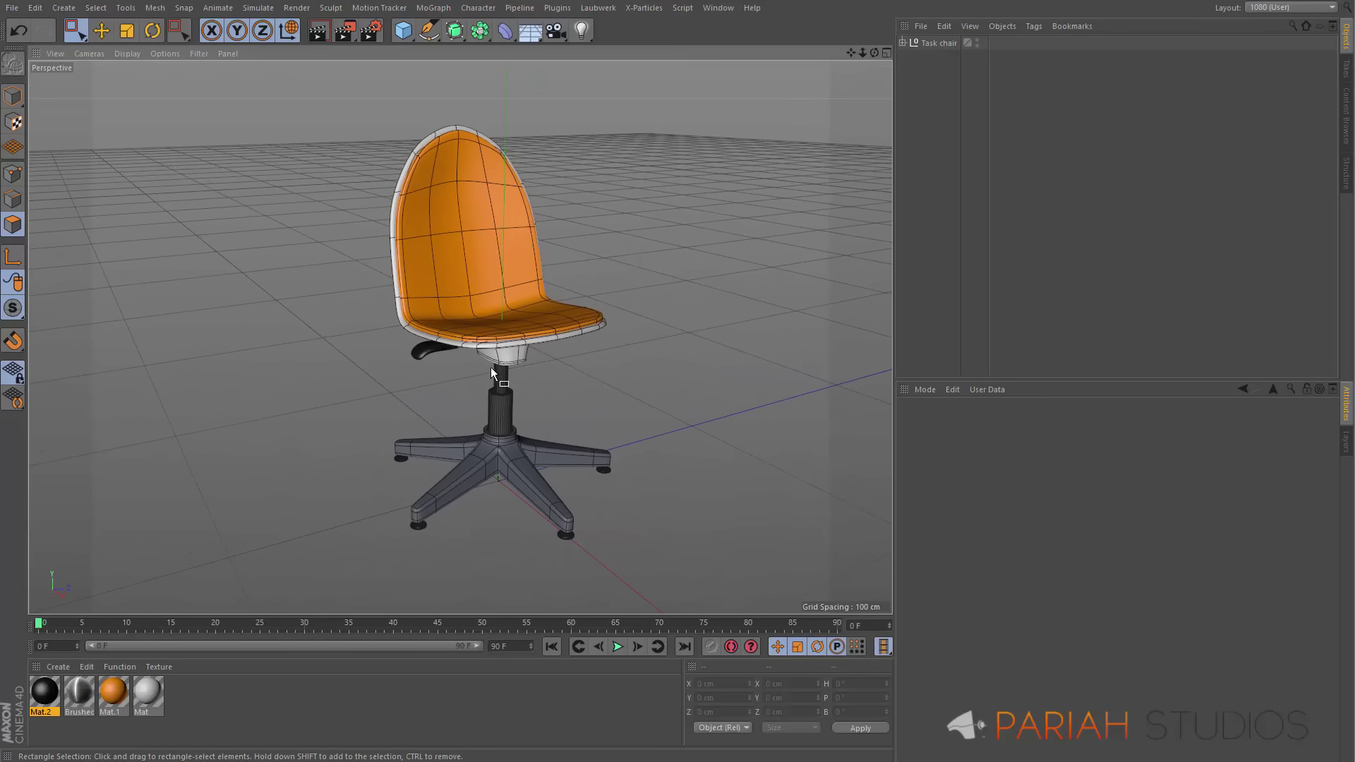